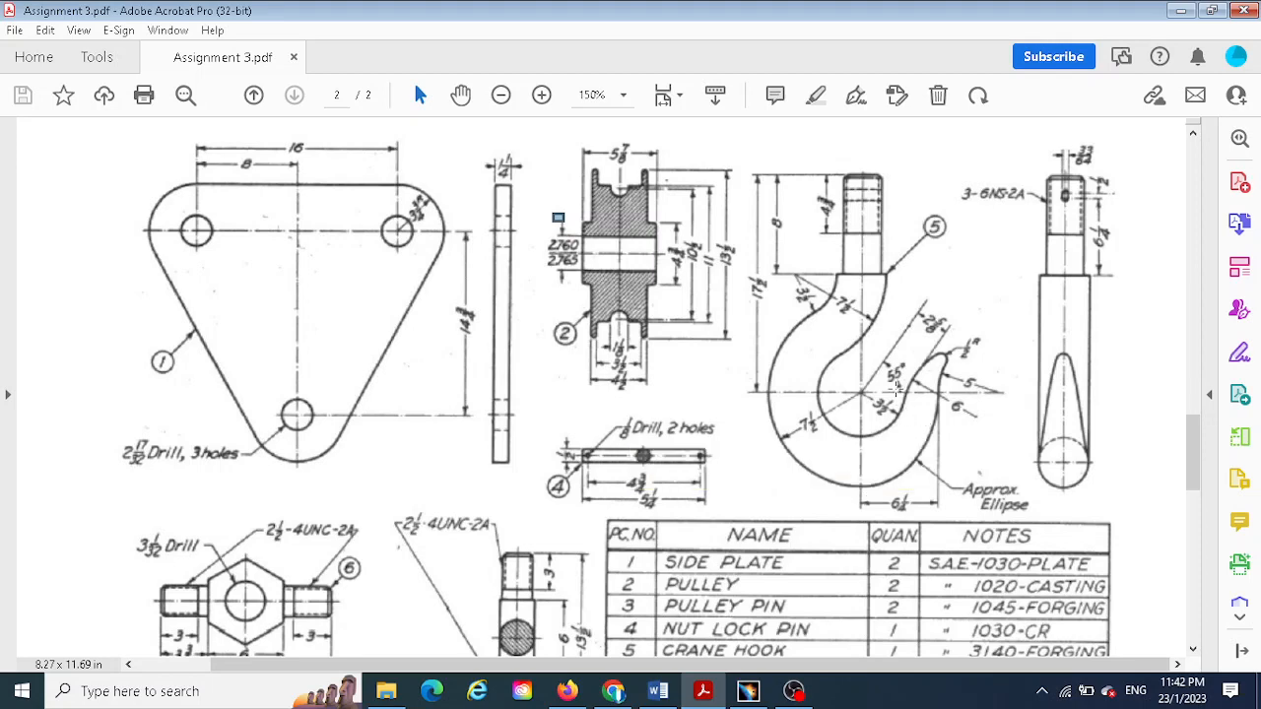
- Switch from the assignment drawing to CATIA and examine the shape of the existing hook model
{"action": "scroll", "coordinate": [895, 392], "scroll_direction": "down", "scroll_amount": 1}
{"action": "scroll", "coordinate": [963, 383], "scroll_direction": "up", "scroll_amount": 1}
{"action": "left_click", "coordinate": [748, 691]}
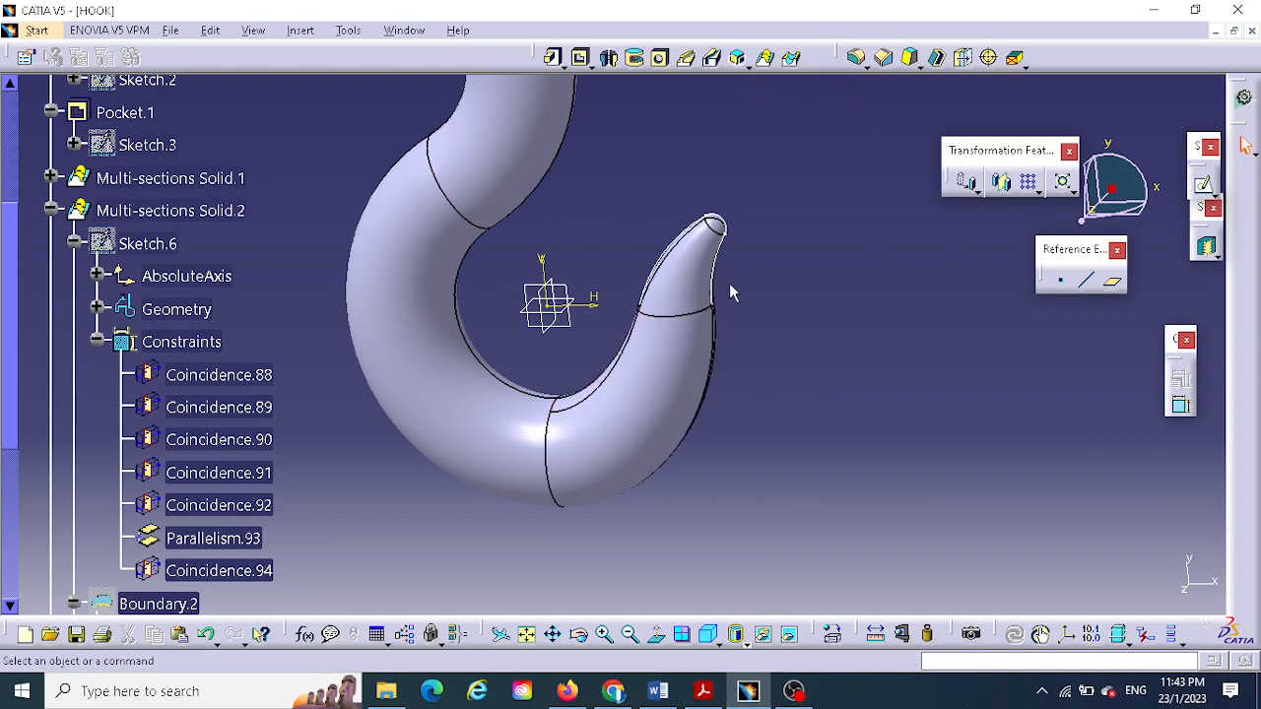
{"action": "mouse_move", "coordinate": [821, 293]}
{"action": "middle_mouse_down"}
{"action": "mouse_move", "coordinate": [817, 346]}
{"action": "mouse_move", "coordinate": [847, 383]}
{"action": "mouse_move", "coordinate": [808, 313]}
{"action": "middle_mouse_up"}
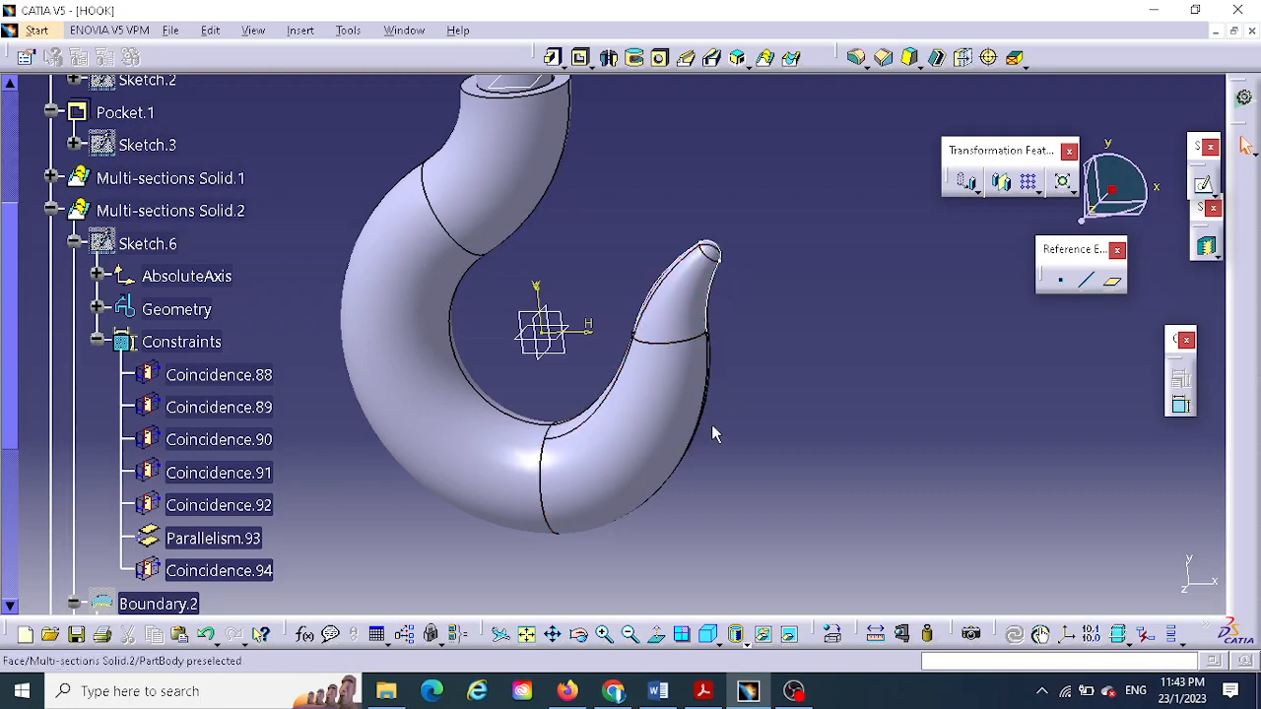
{"action": "middle_click_drag", "start_coordinate": [842, 332], "coordinate": [858, 413]}
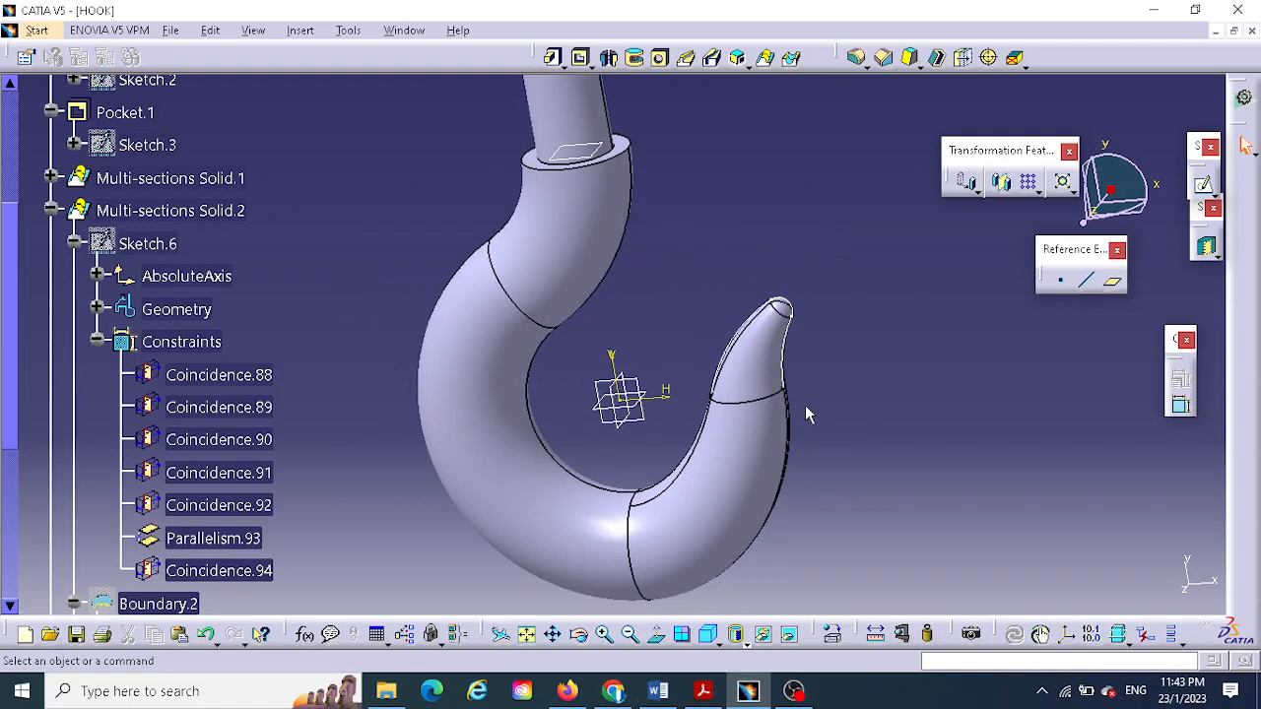
- Create a new part named Crane Hook in the mechanical design workbench
{"action": "left_click", "coordinate": [37, 31]}
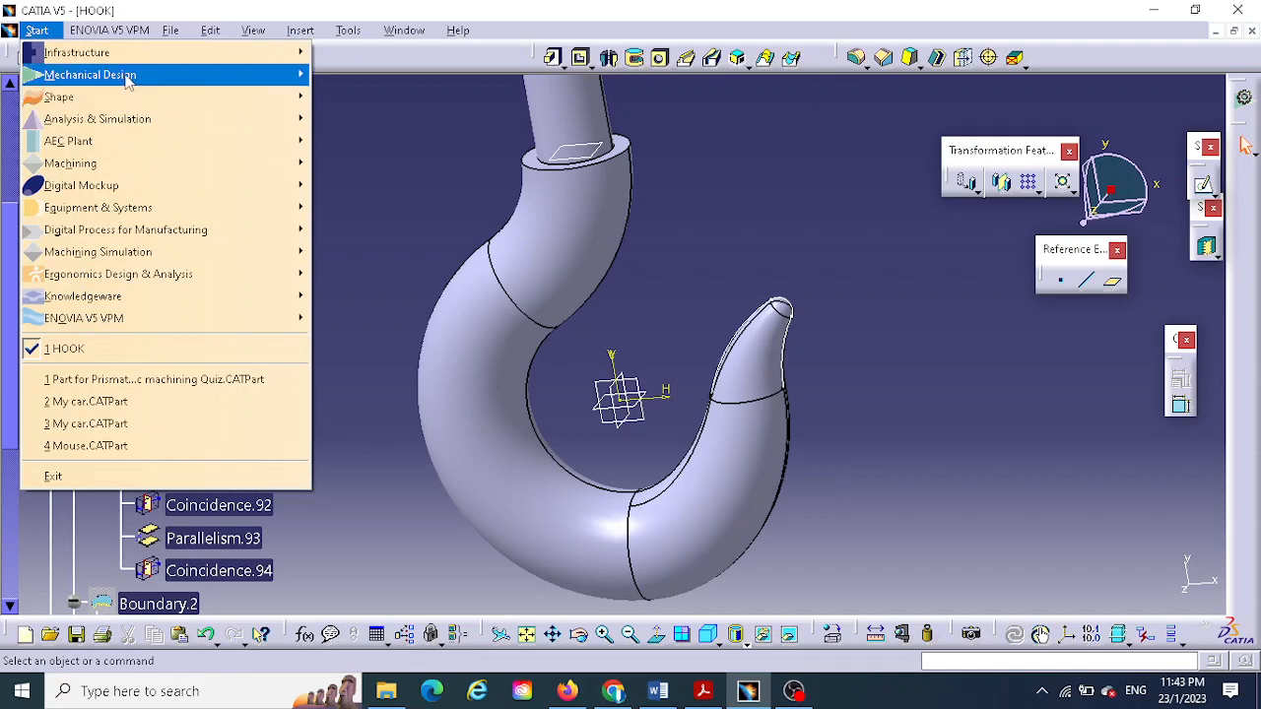
{"action": "mouse_move", "coordinate": [127, 77]}
{"action": "left_click", "coordinate": [340, 75]}
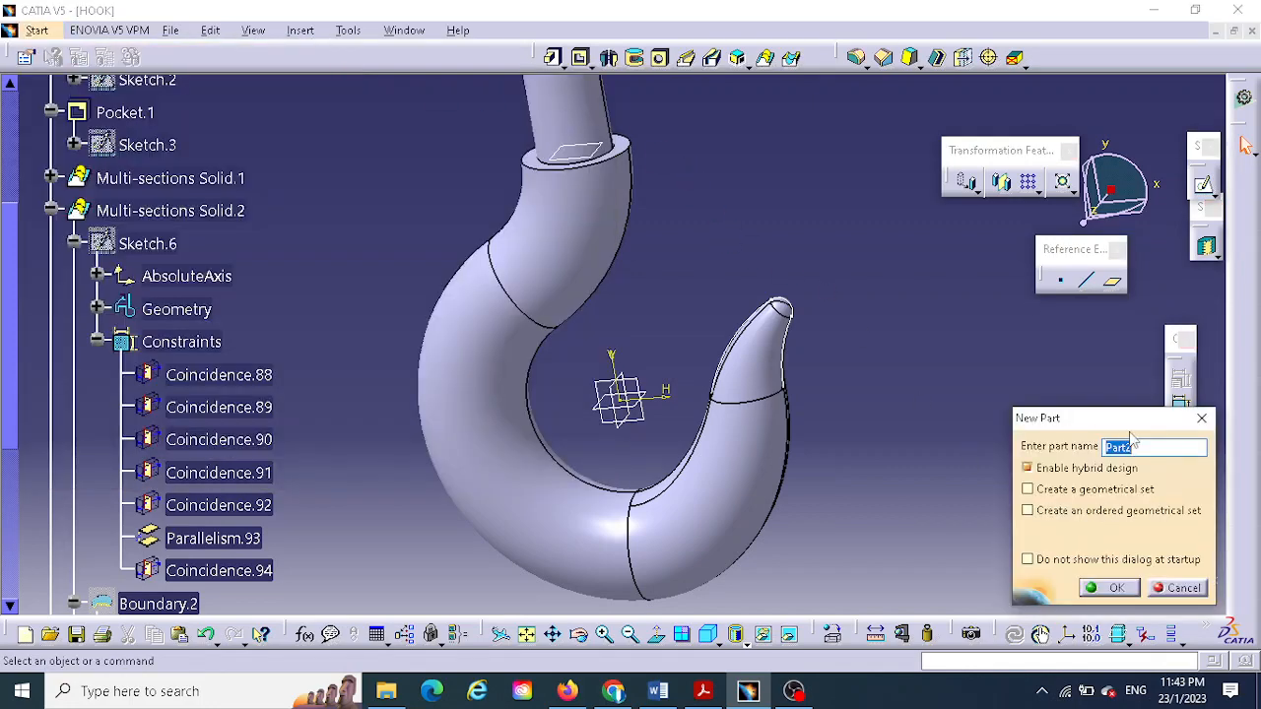
{"action": "type", "text": "H"}
{"action": "type", "text": "ook"}
{"action": "key", "text": "Home"}
{"action": "type", "text": "Crane"}
{"action": "left_click", "coordinate": [1114, 588]}
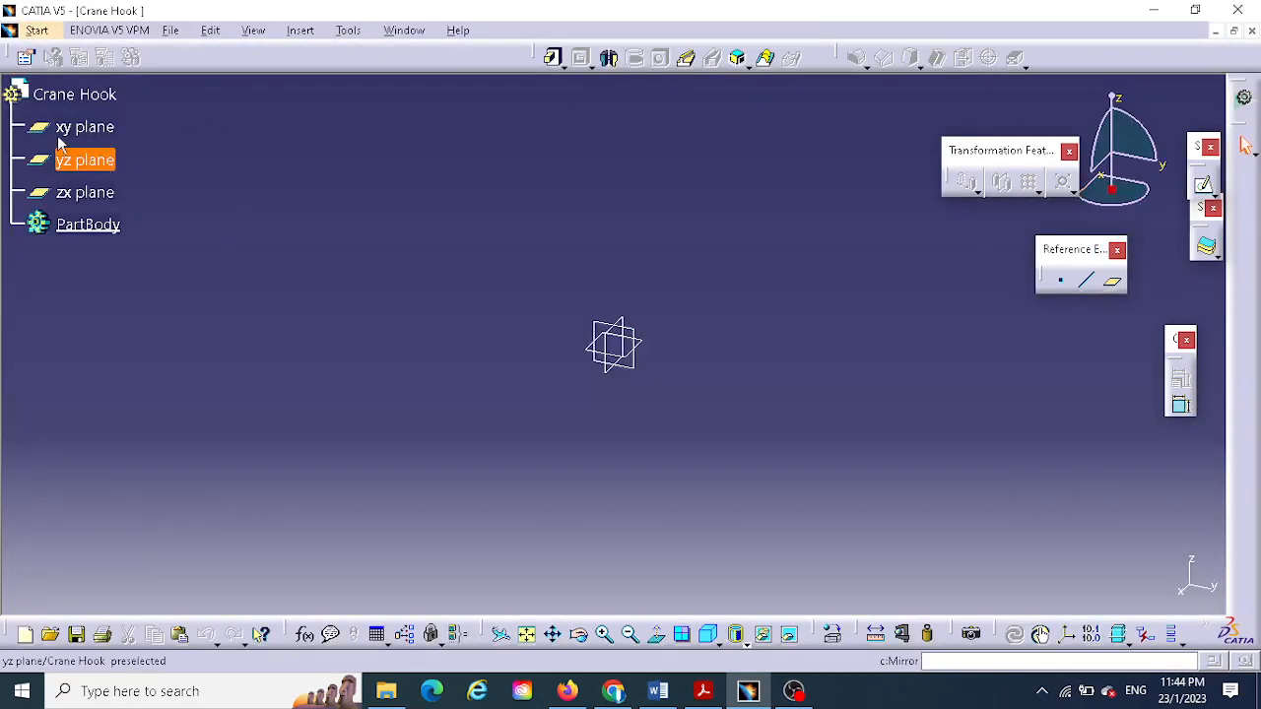
- Open a new sketch on the xy plane and consult the crane hook dimensions in the PDF drawing
{"action": "left_click", "coordinate": [69, 128]}
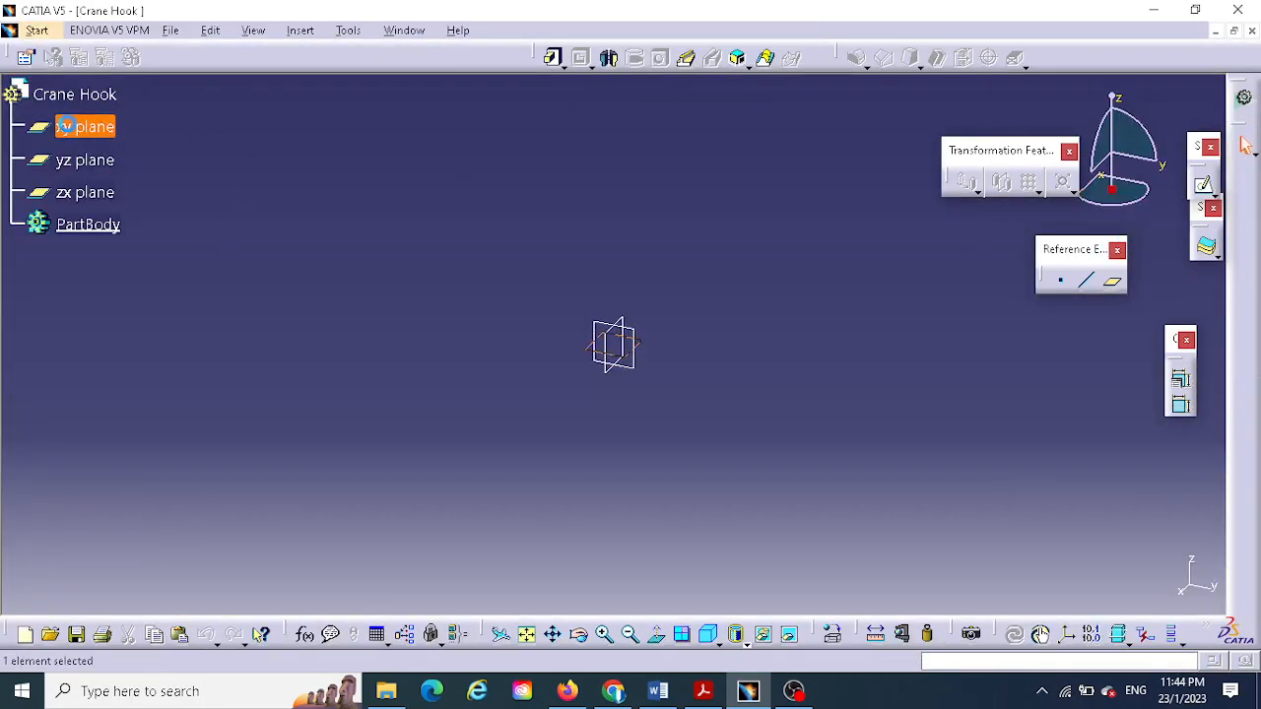
{"action": "left_click", "coordinate": [1207, 187]}
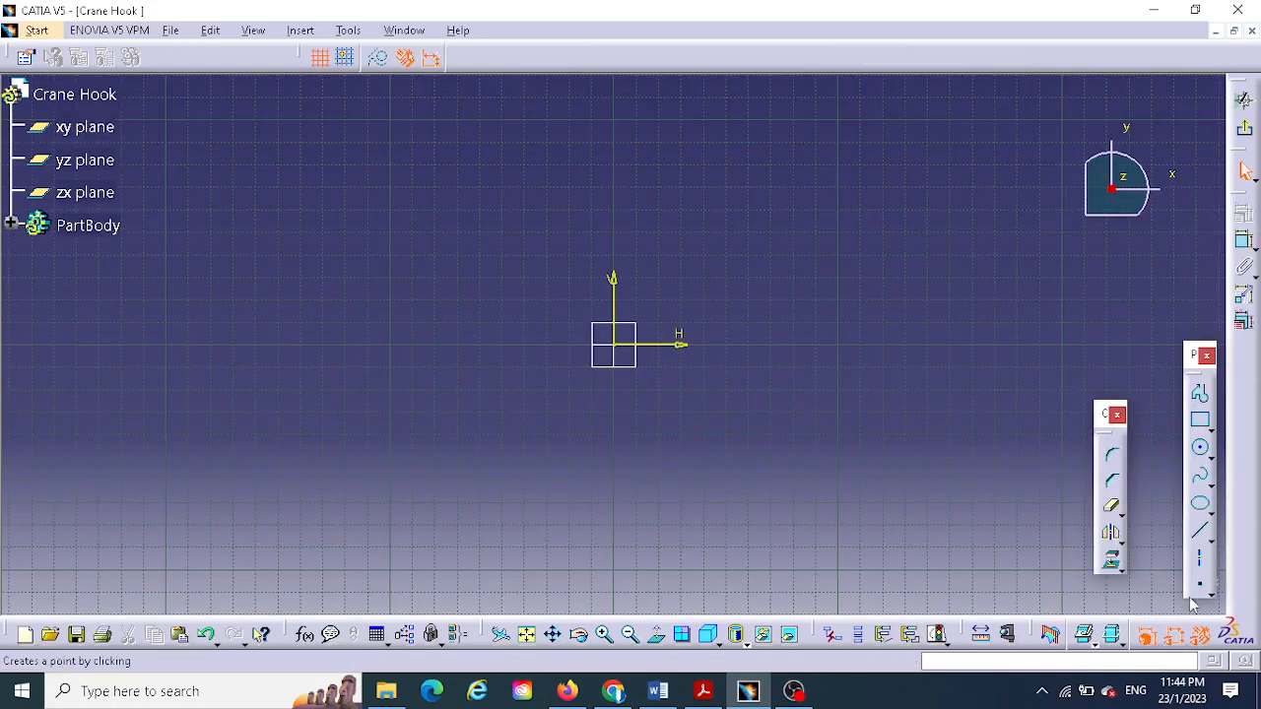
{"action": "left_click", "coordinate": [704, 691]}
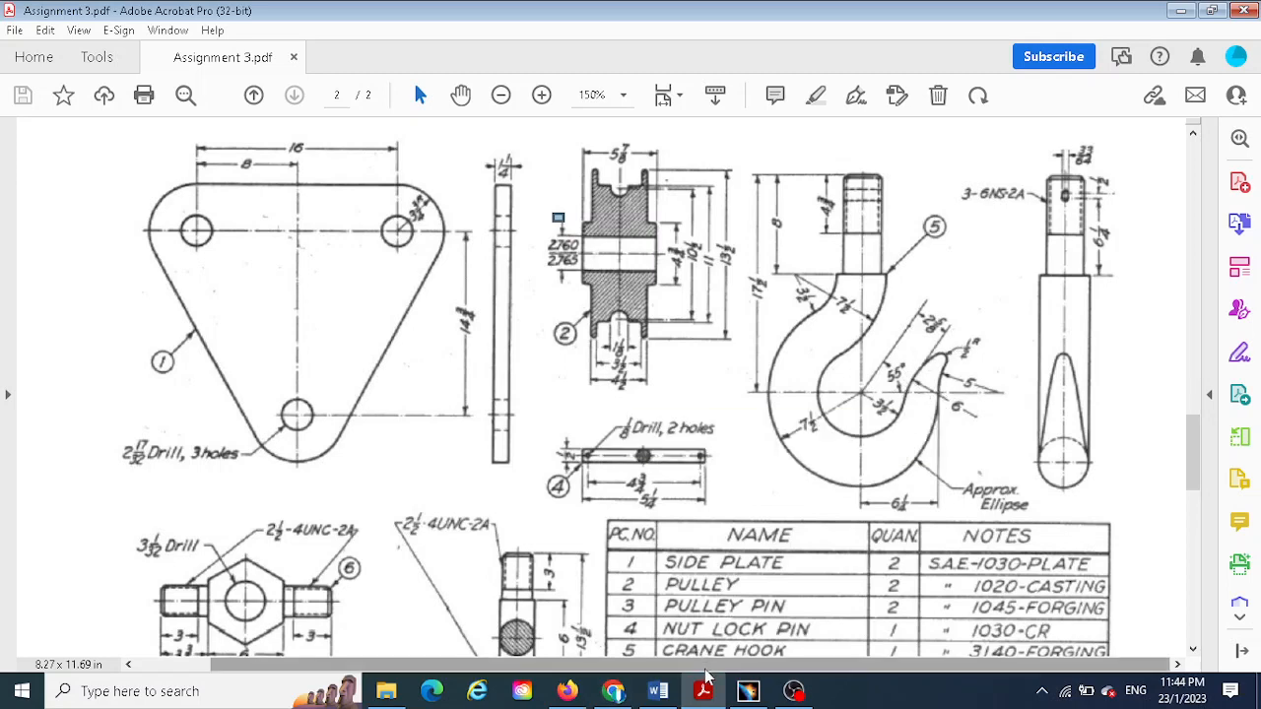
{"action": "left_click", "coordinate": [757, 688]}
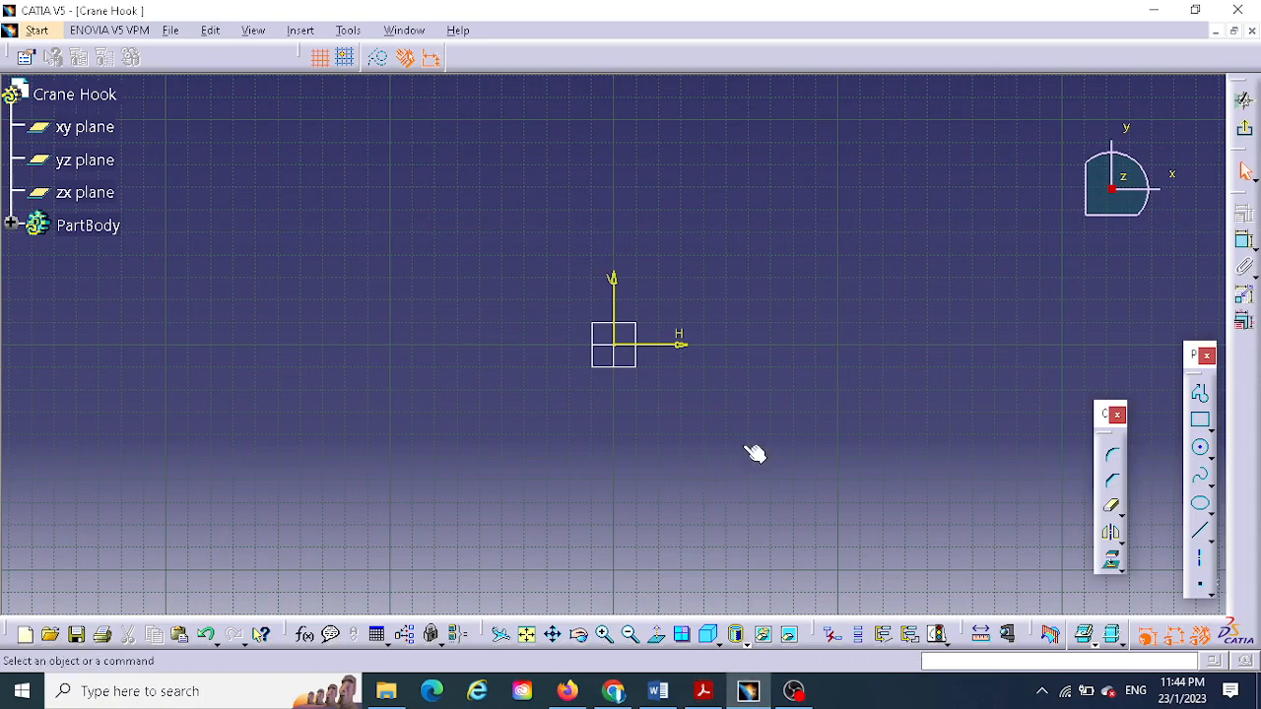
{"action": "left_click", "coordinate": [1201, 451]}
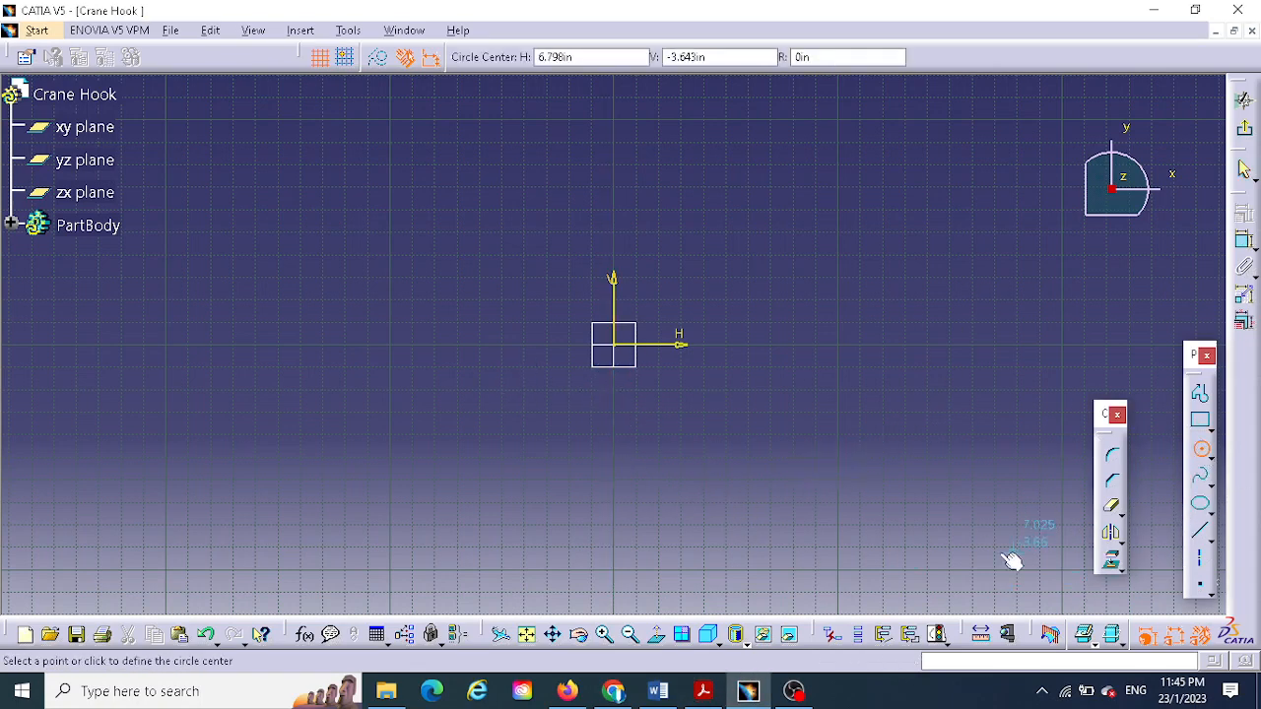
{"action": "key", "text": "Escape"}
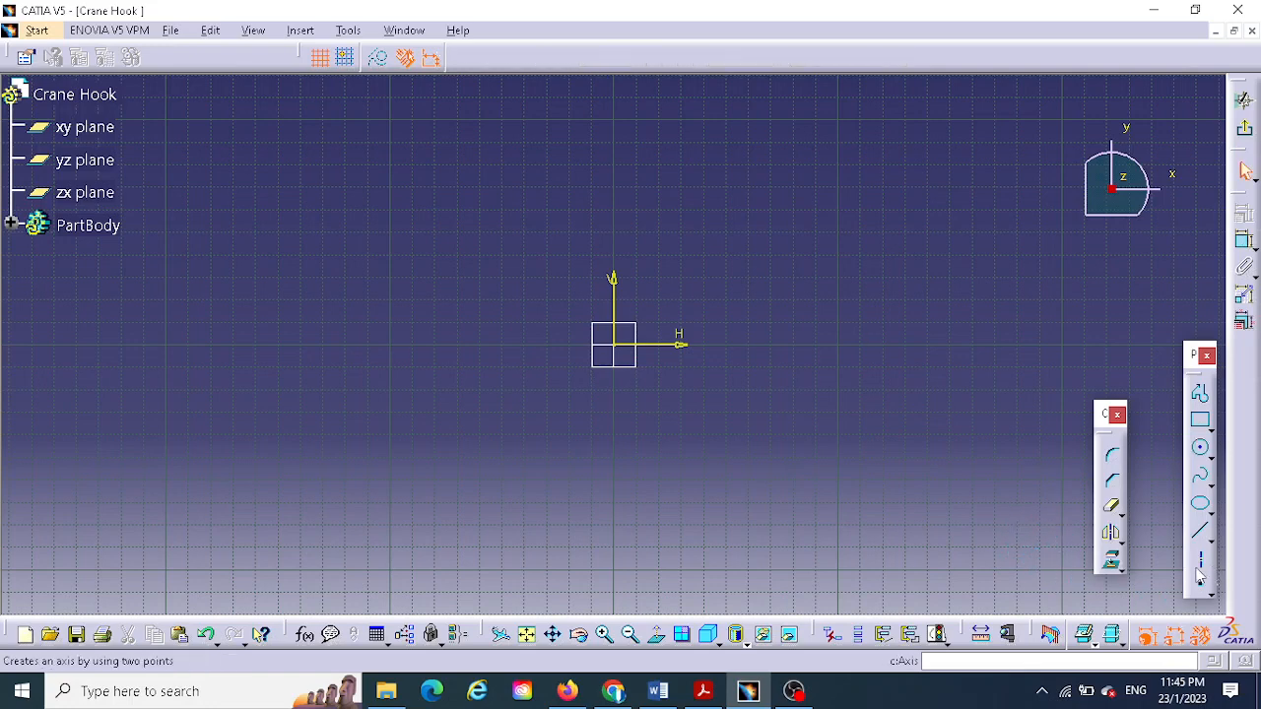
- Draw two construction axes from the sketch origin, one horizontal along positive H and one vertical pointing downward
{"action": "left_click", "coordinate": [1200, 565]}
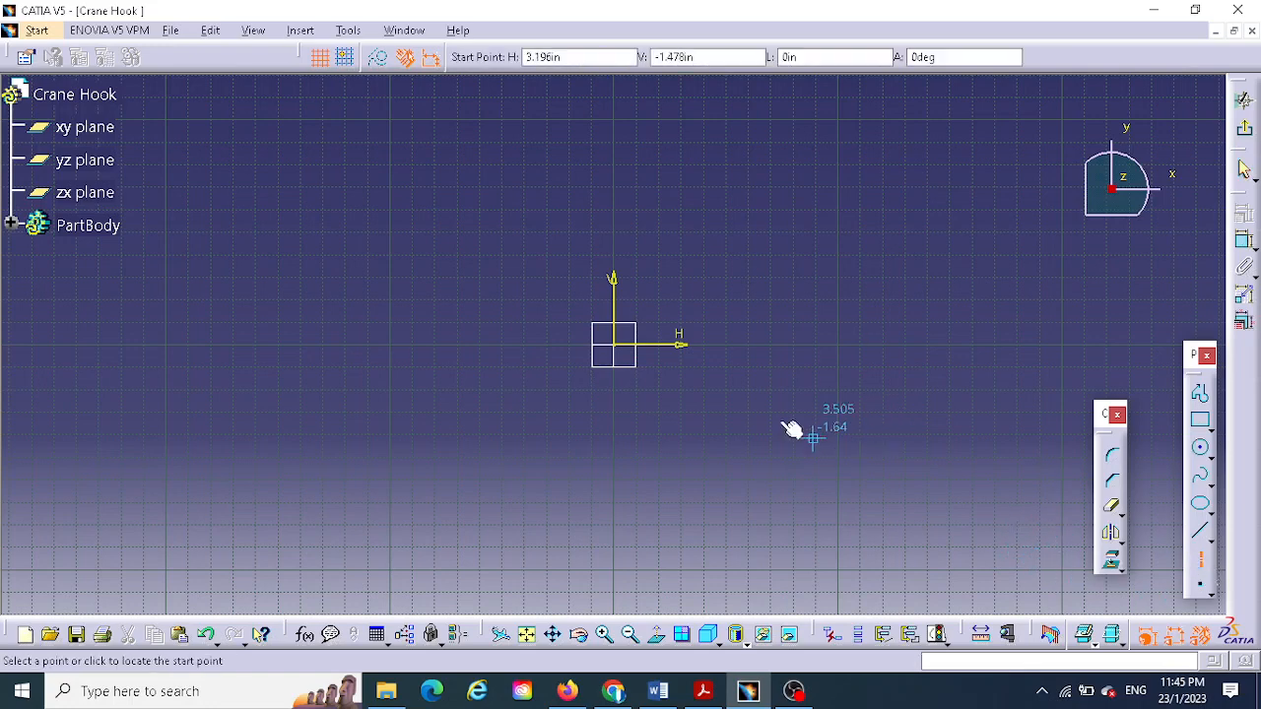
{"action": "left_click", "coordinate": [619, 345]}
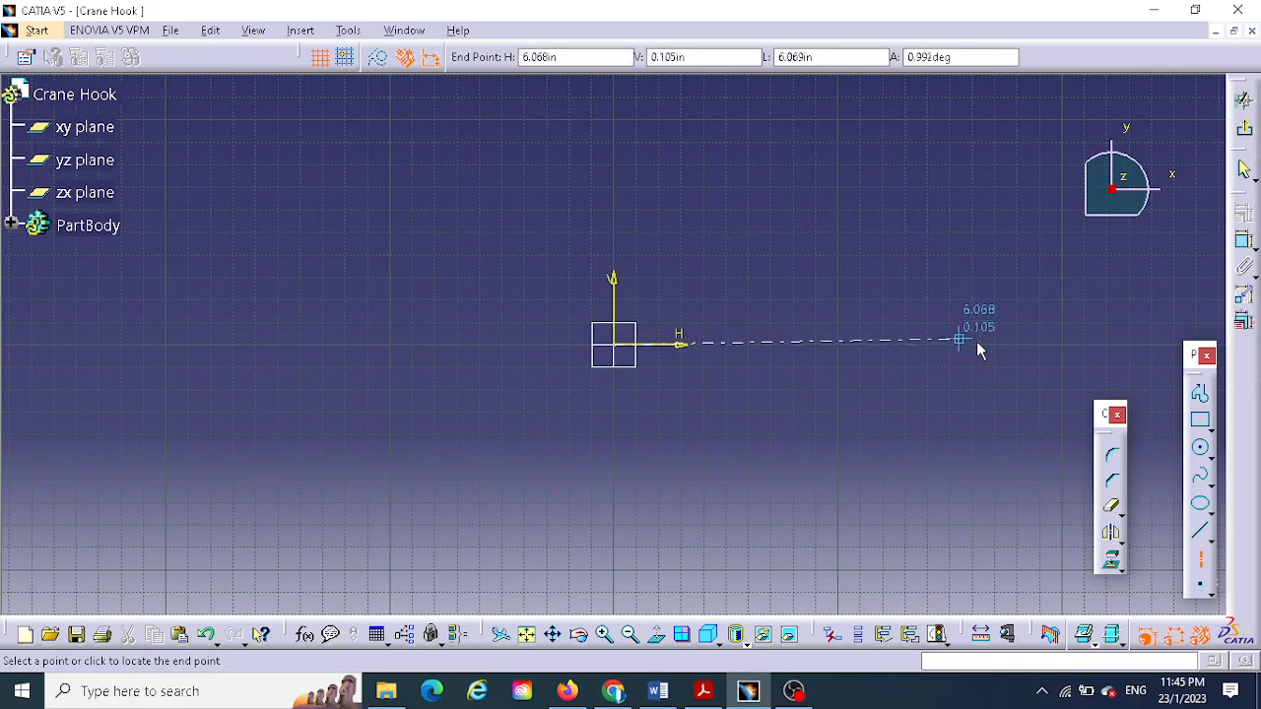
{"action": "left_click", "coordinate": [1054, 346]}
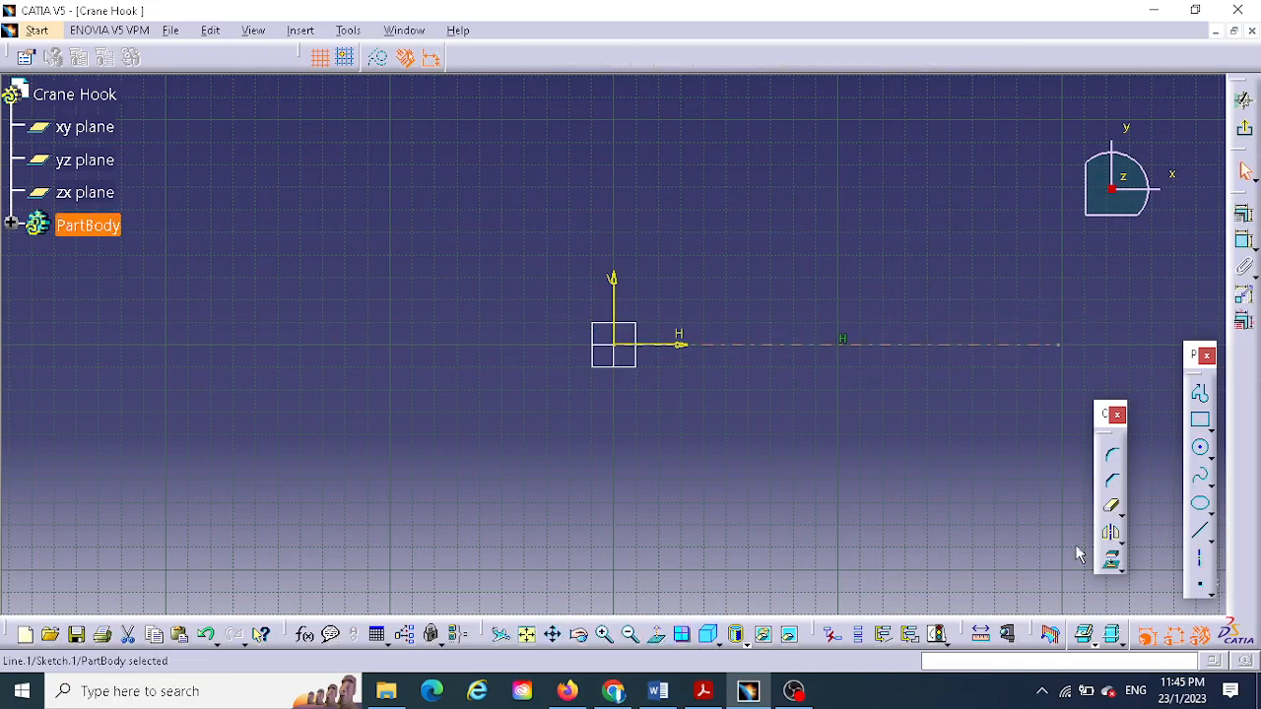
{"action": "left_click", "coordinate": [1200, 559]}
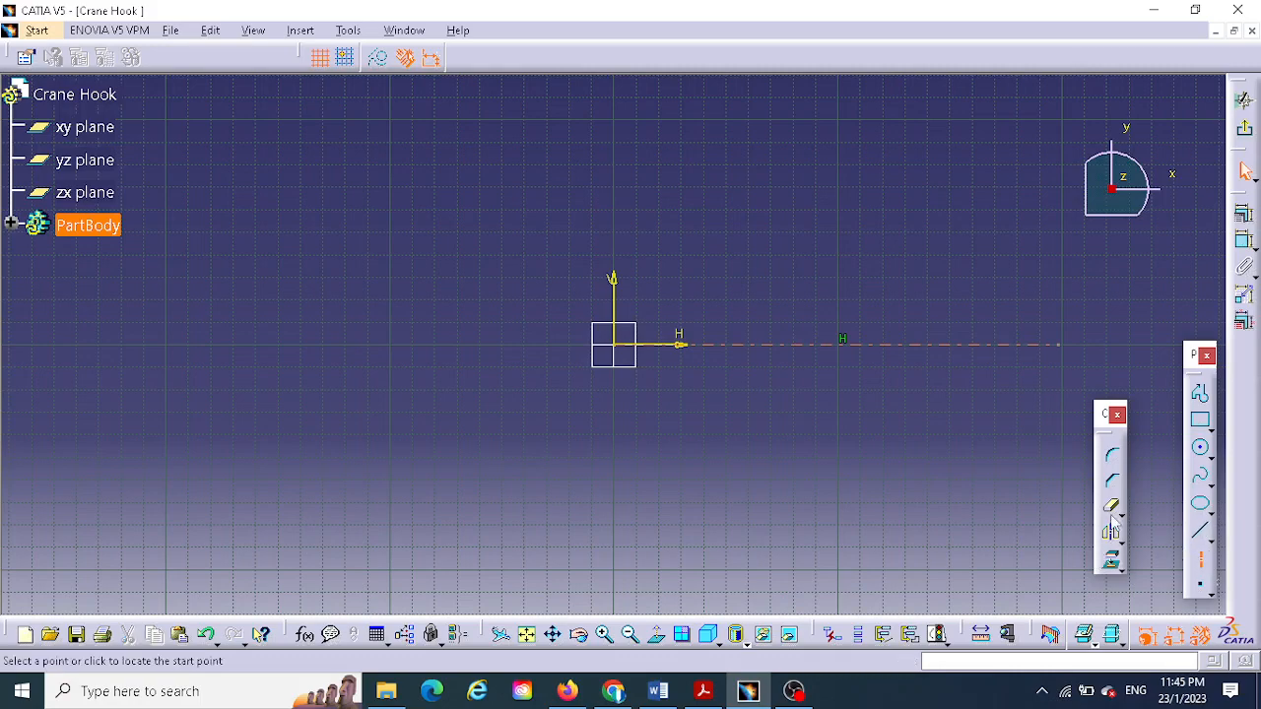
{"action": "left_click", "coordinate": [613, 344]}
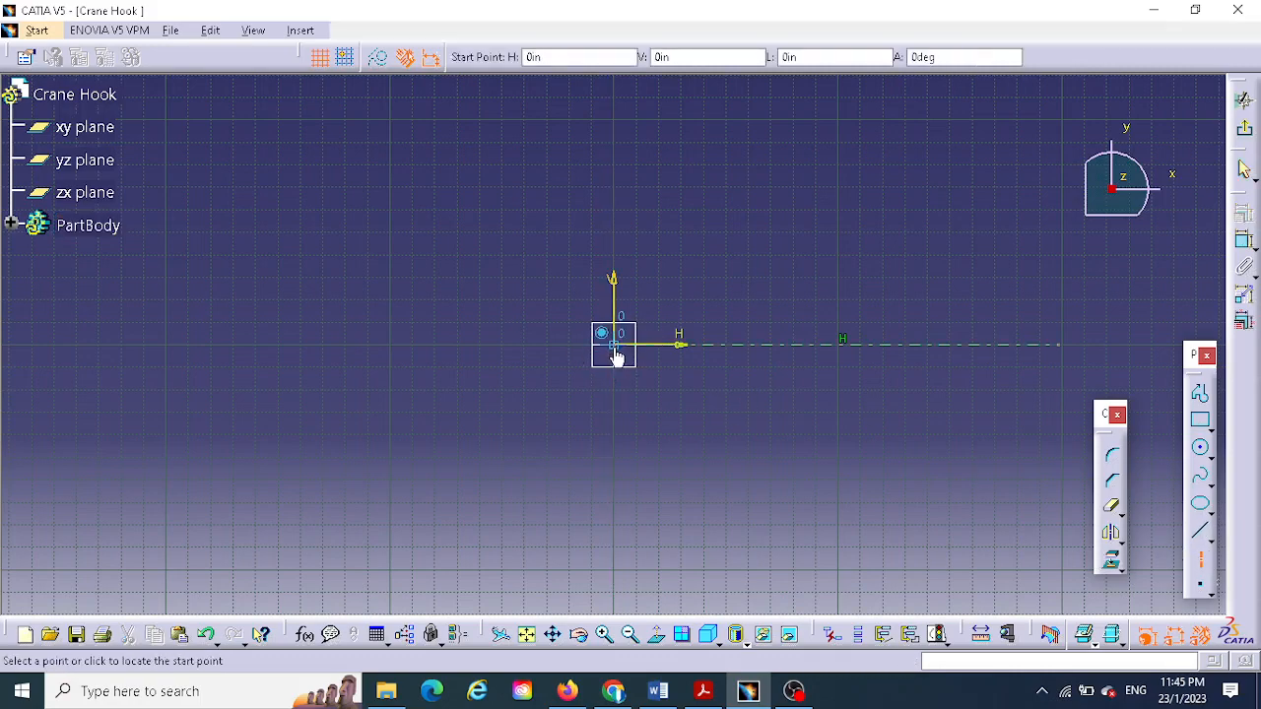
{"action": "middle_click_drag", "start_coordinate": [667, 498], "coordinate": [679, 326]}
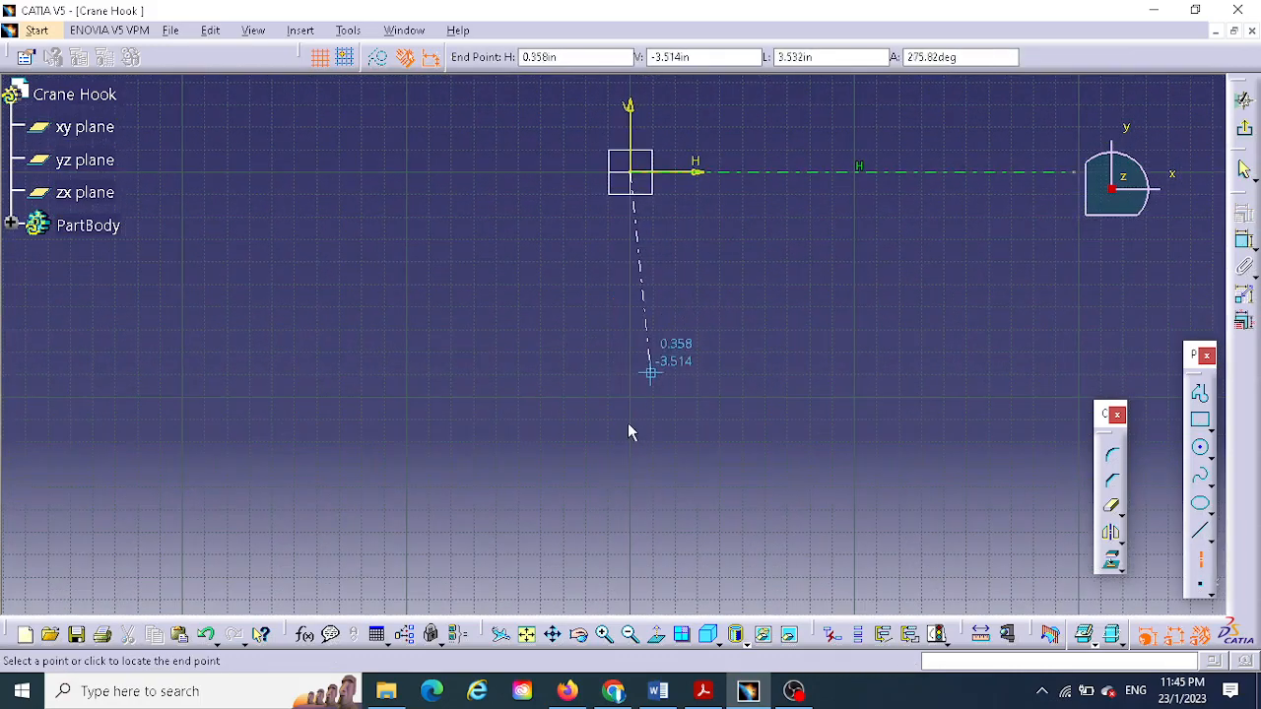
{"action": "left_click", "coordinate": [630, 550]}
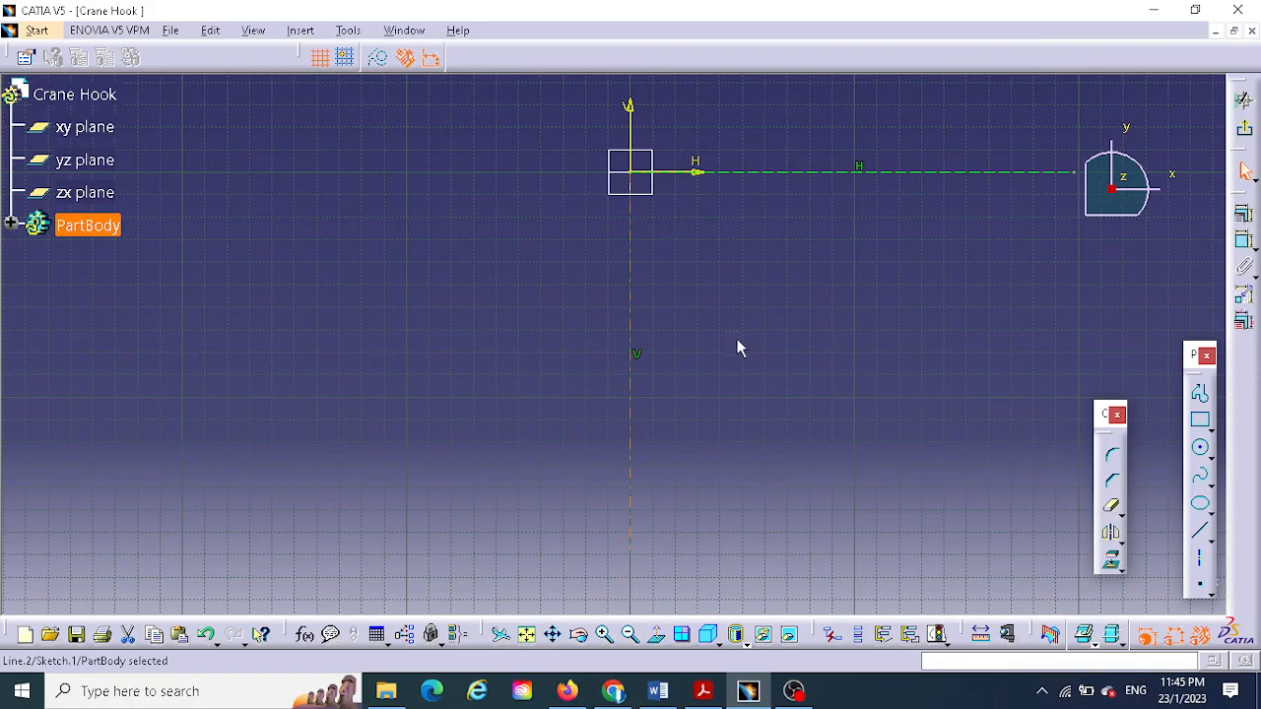
- Sketch a circle centred on the origin and constrain its radius to 3.5 in
{"action": "middle_click_drag", "start_coordinate": [737, 340], "coordinate": [701, 436]}
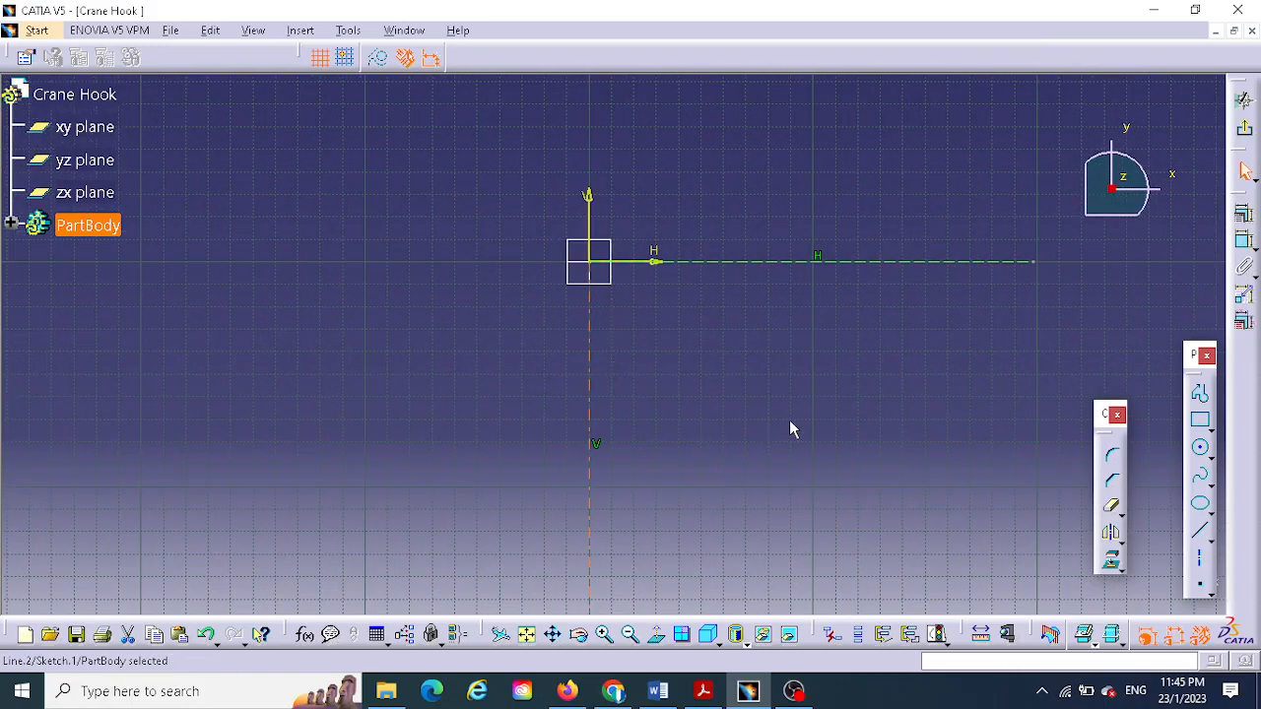
{"action": "left_click", "coordinate": [1200, 448]}
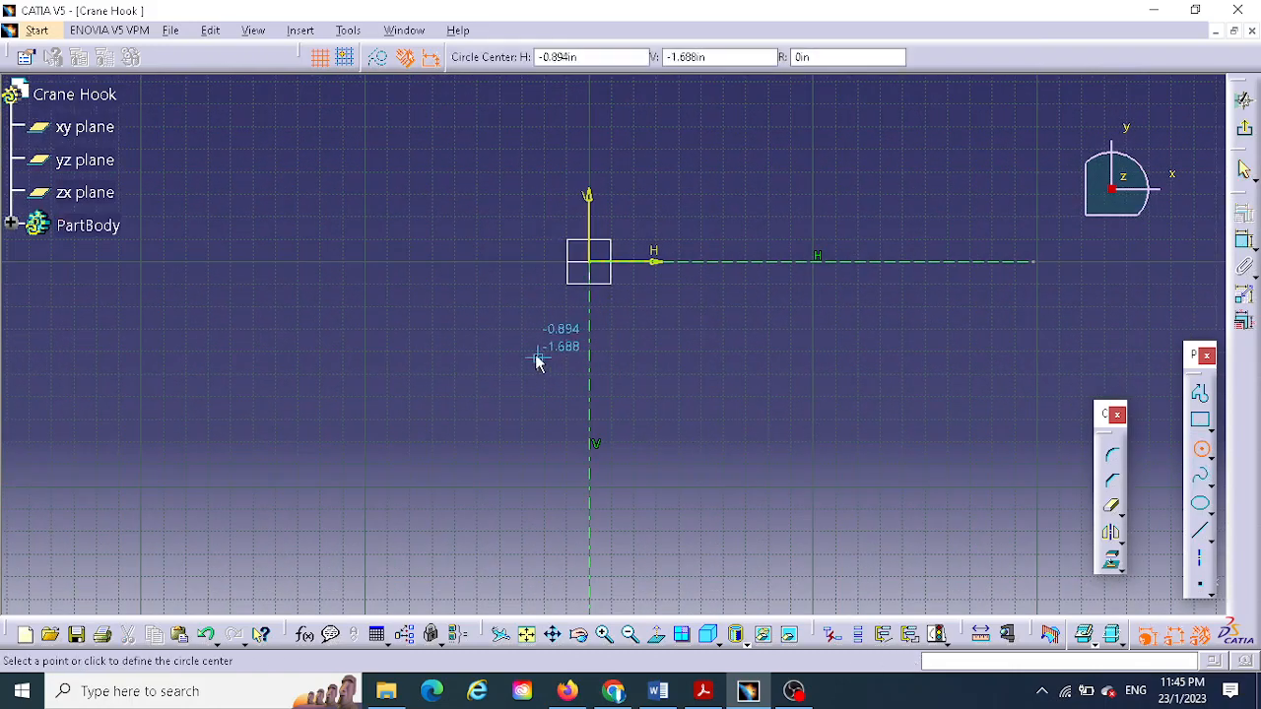
{"action": "left_click", "coordinate": [588, 261]}
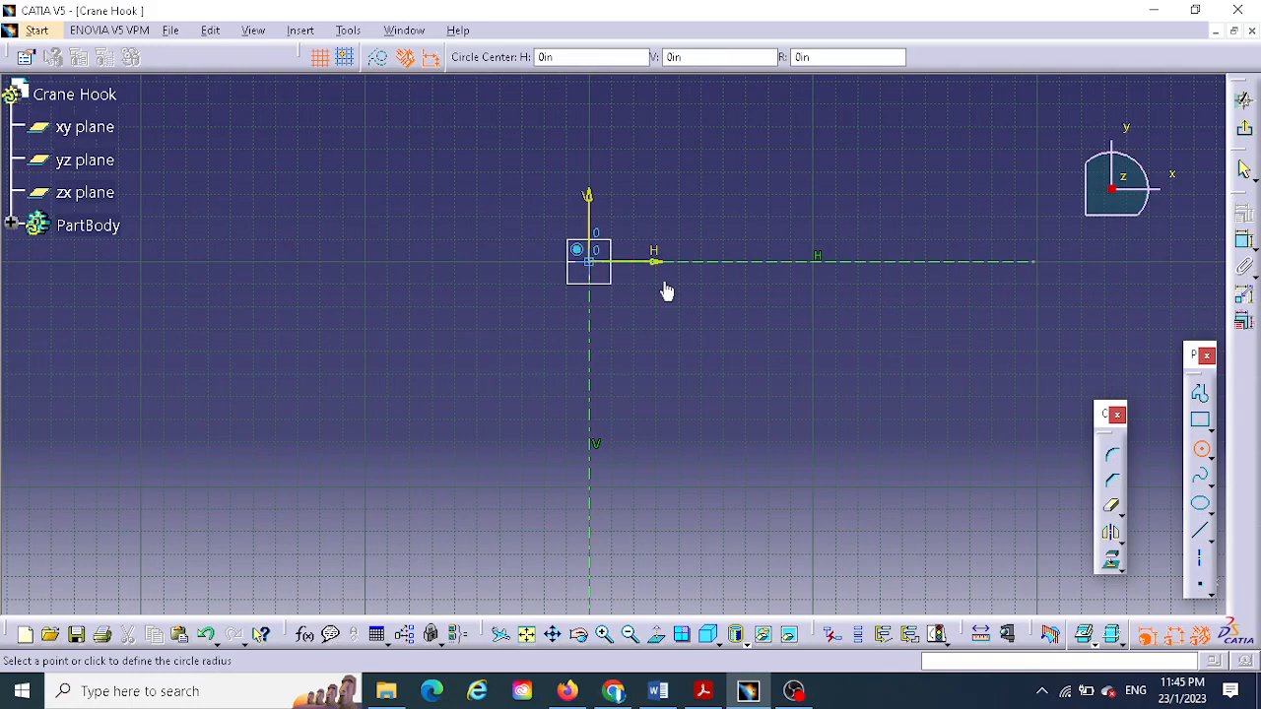
{"action": "left_click", "coordinate": [773, 313]}
{"action": "left_click", "coordinate": [1245, 217]}
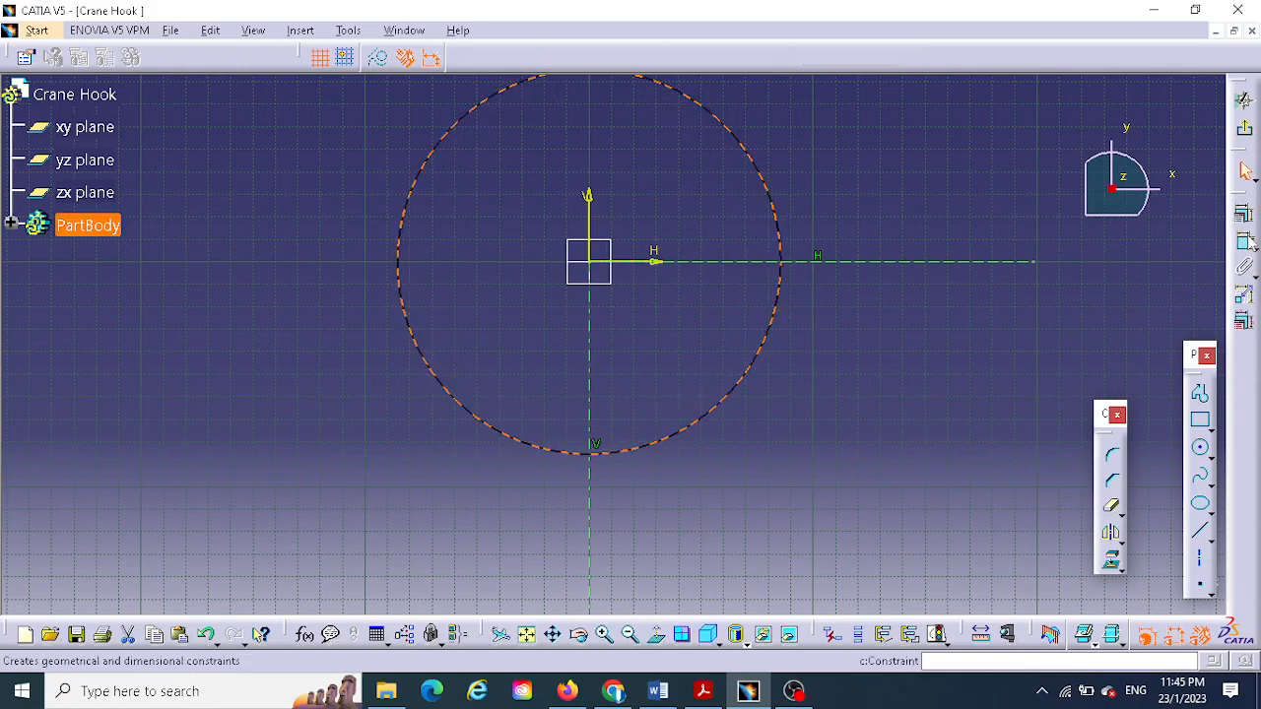
{"action": "left_click", "coordinate": [885, 184]}
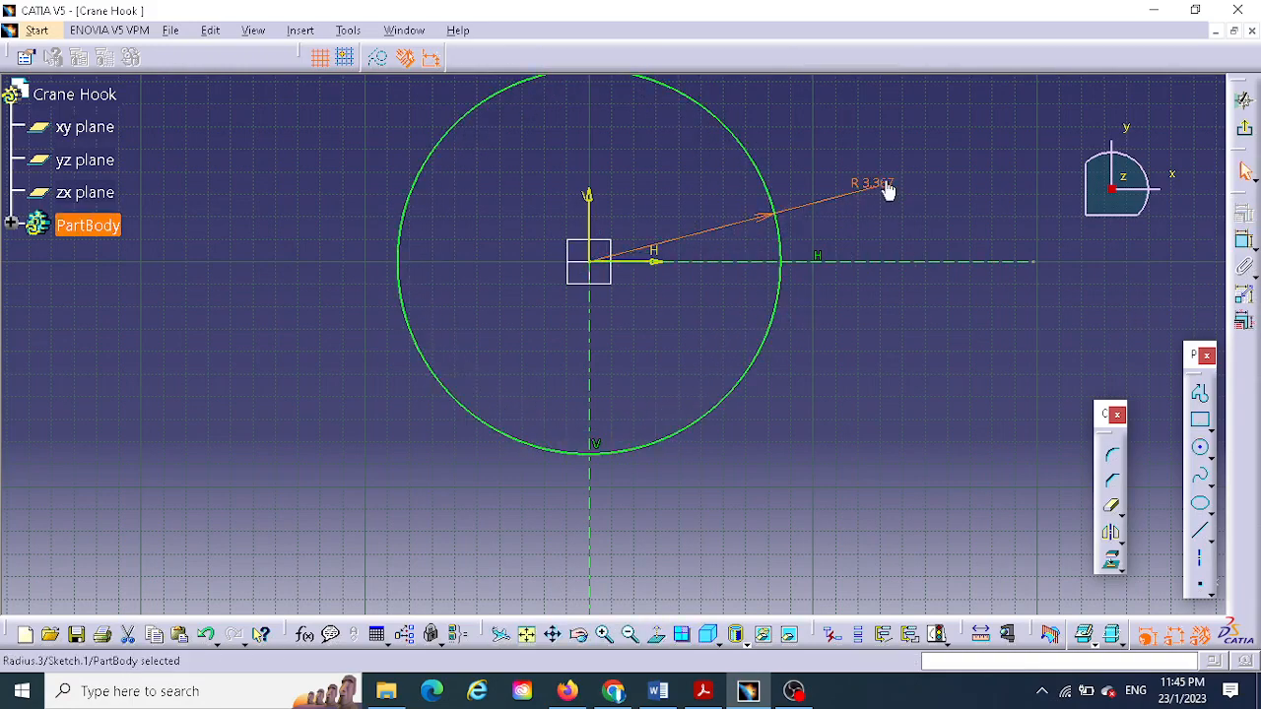
{"action": "double_click", "coordinate": [874, 185]}
{"action": "type", "text": "3.5"}
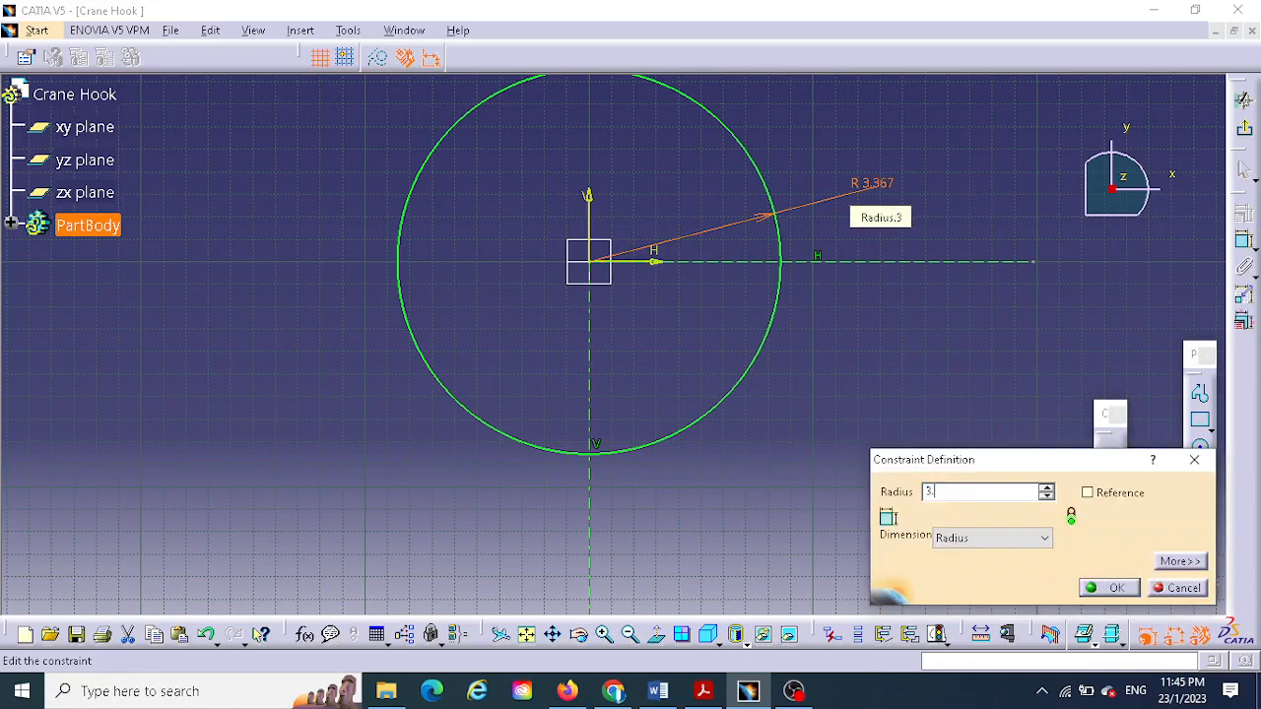
{"action": "left_click", "coordinate": [1110, 588]}
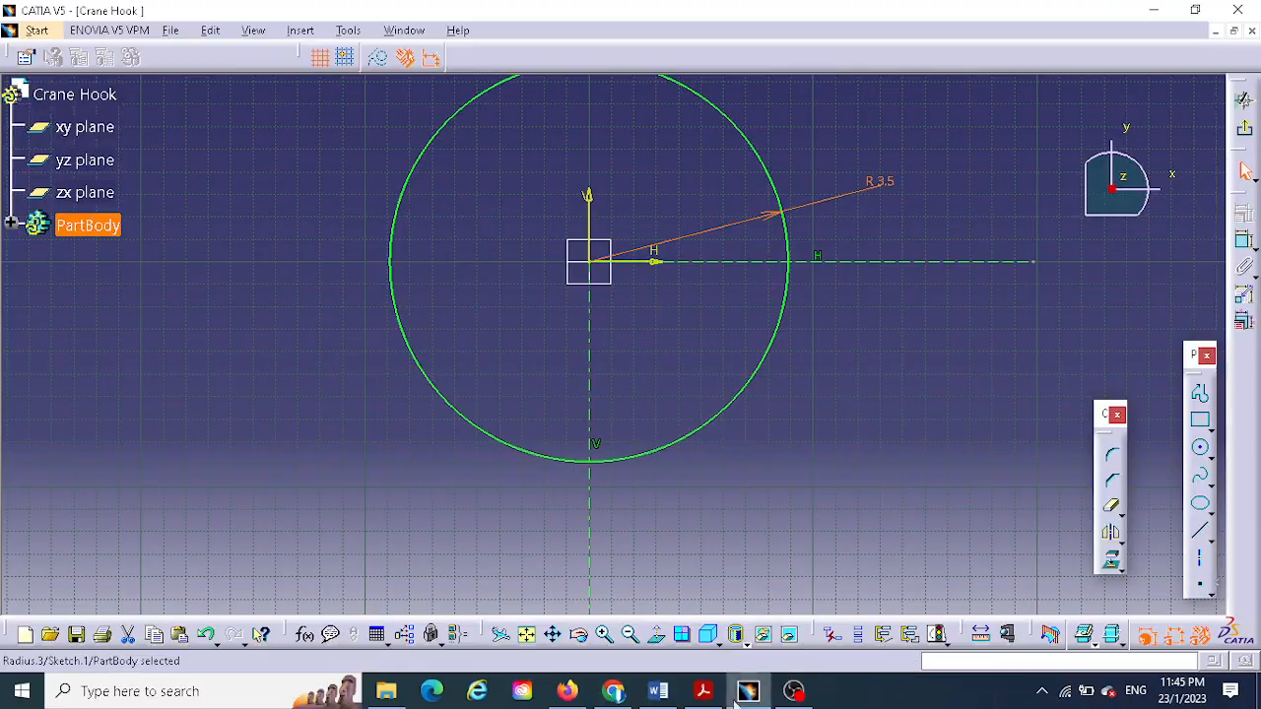
- Check the hook's outer radius in the PDF drawing, then sketch a second circle centred on the origin with a 7.5 in radius
{"action": "left_click", "coordinate": [703, 691]}
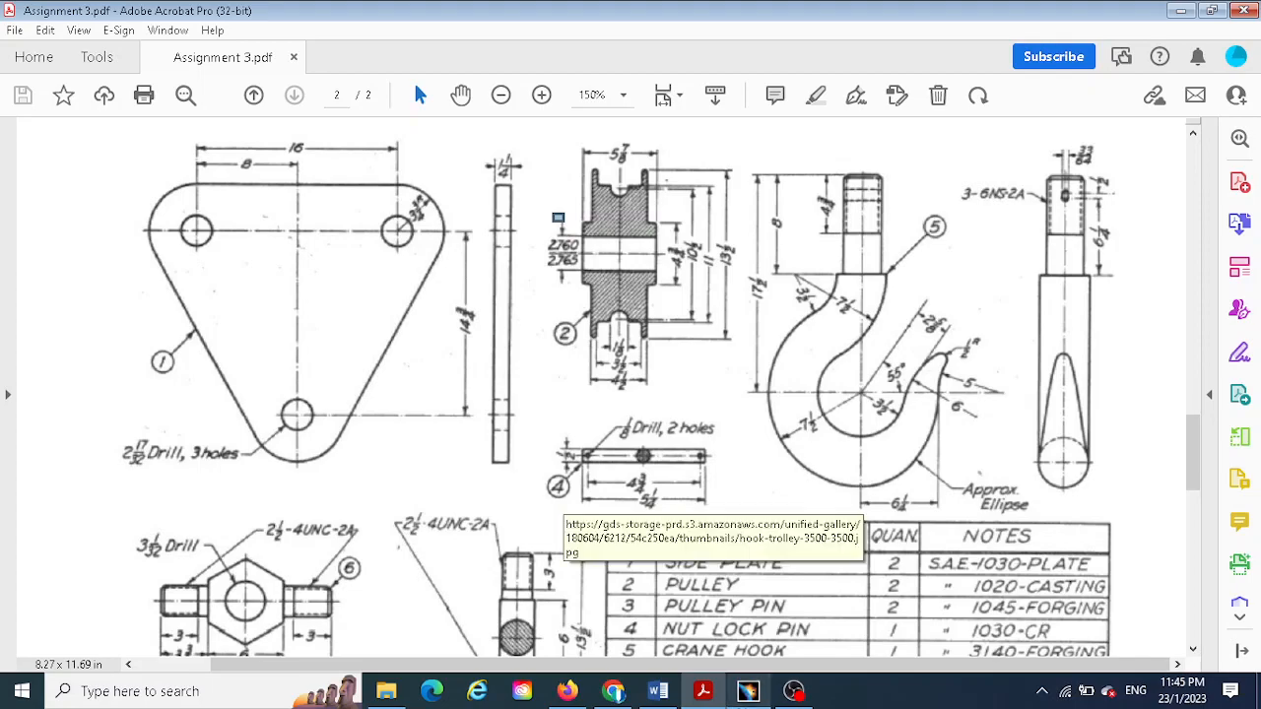
{"action": "left_click", "coordinate": [748, 690]}
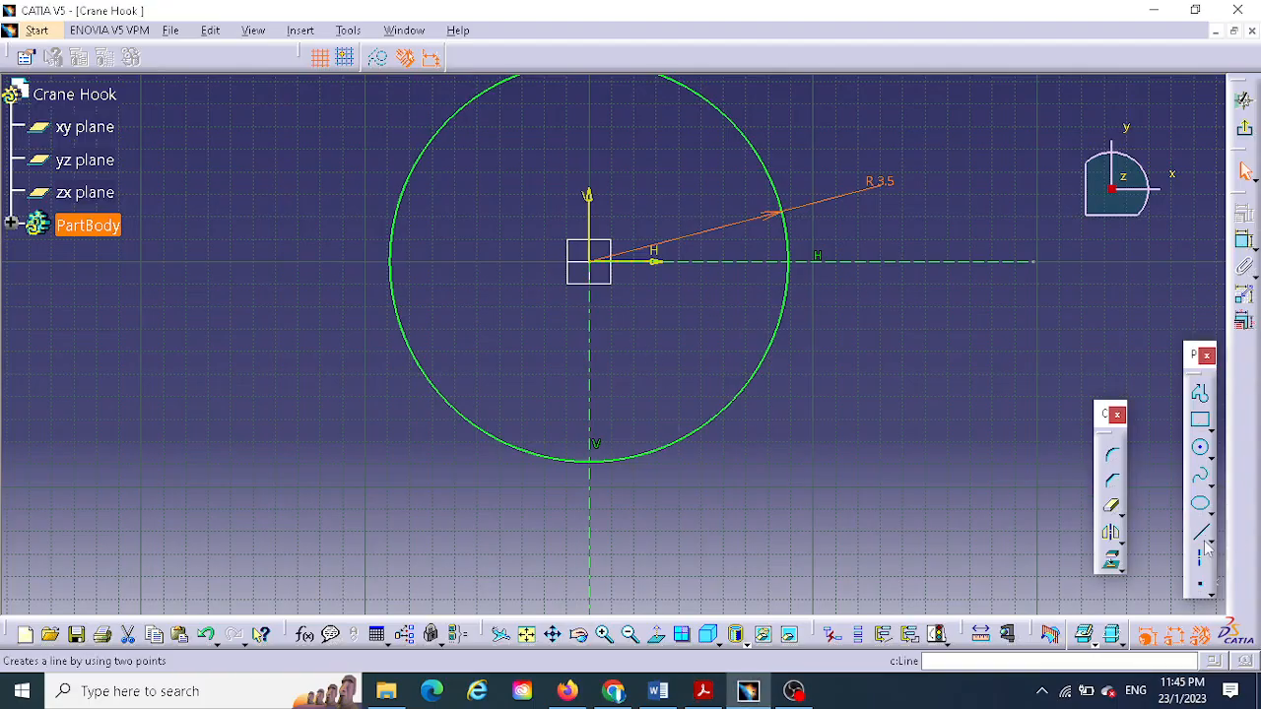
{"action": "left_click", "coordinate": [589, 262]}
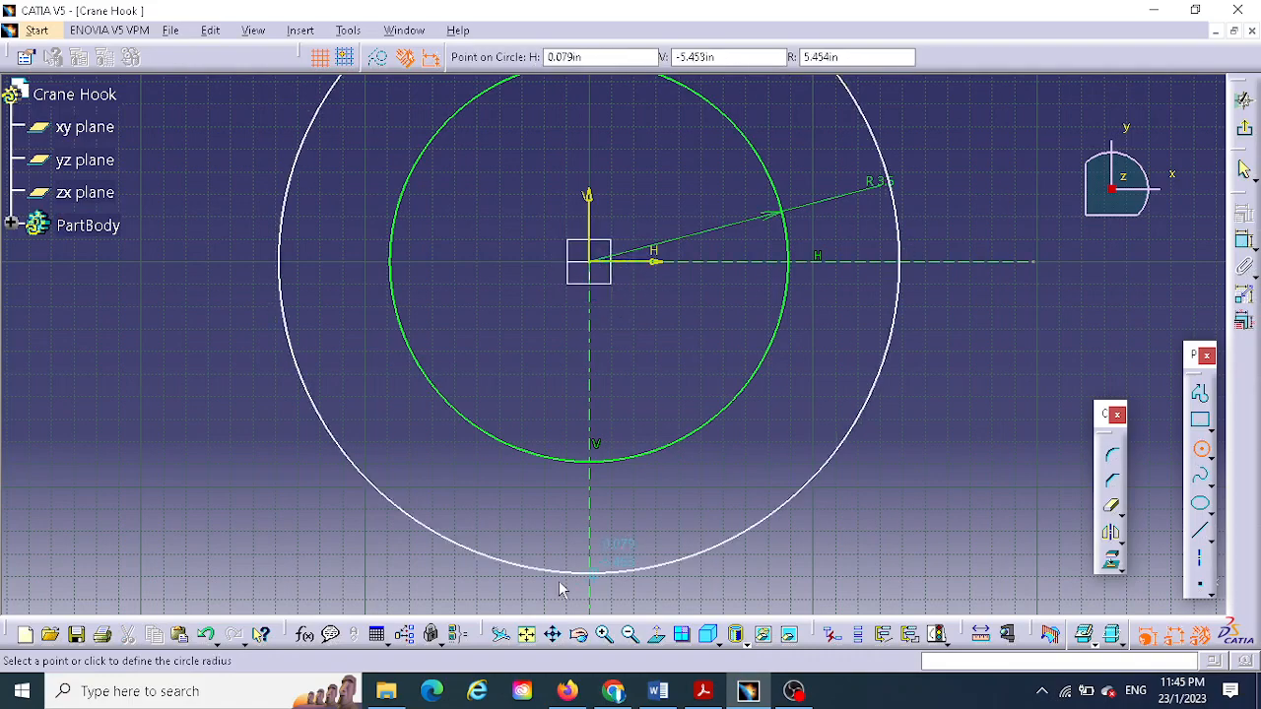
{"action": "left_click", "coordinate": [639, 573]}
{"action": "left_click", "coordinate": [1244, 240]}
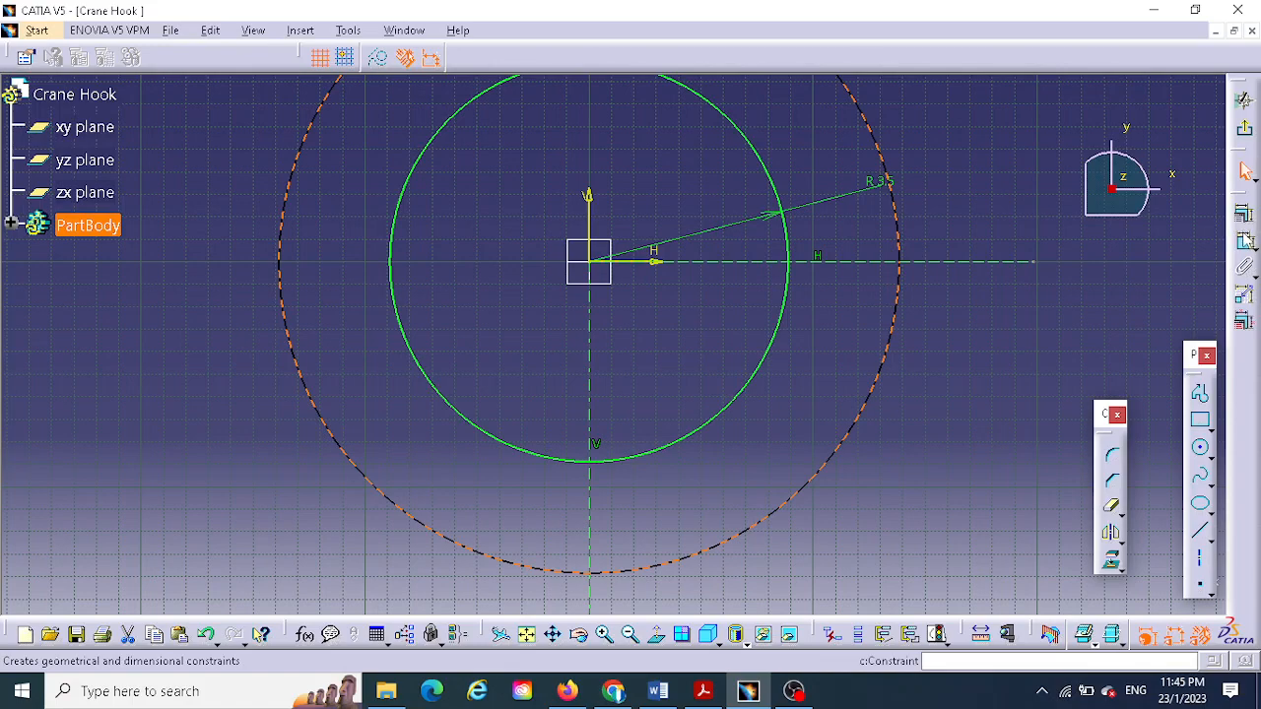
{"action": "left_click", "coordinate": [792, 426]}
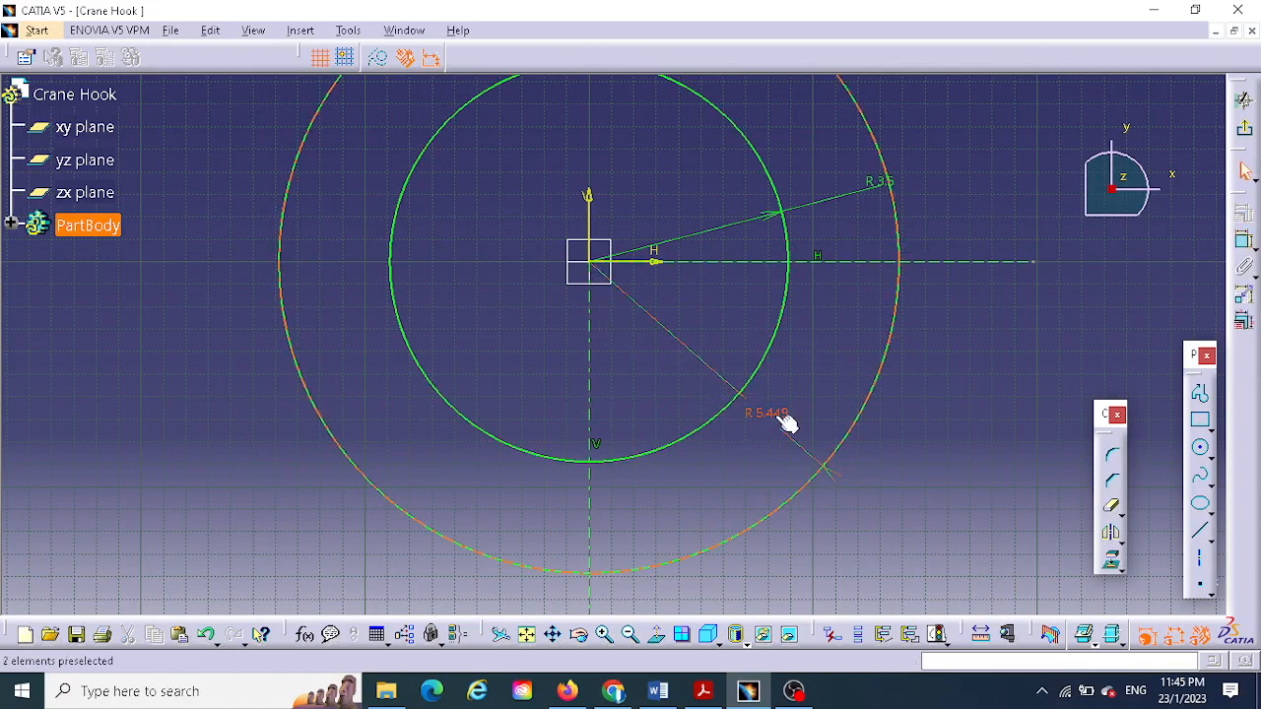
{"action": "double_click", "coordinate": [777, 413]}
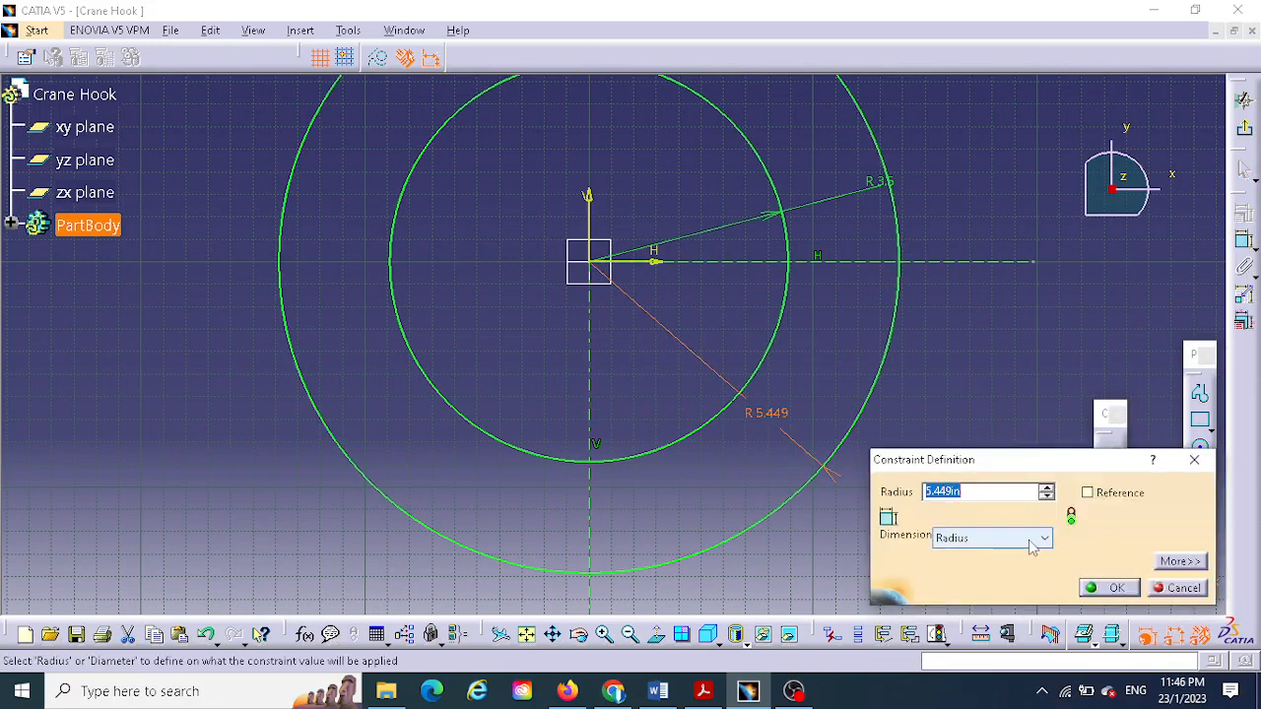
{"action": "type", "text": "7"}
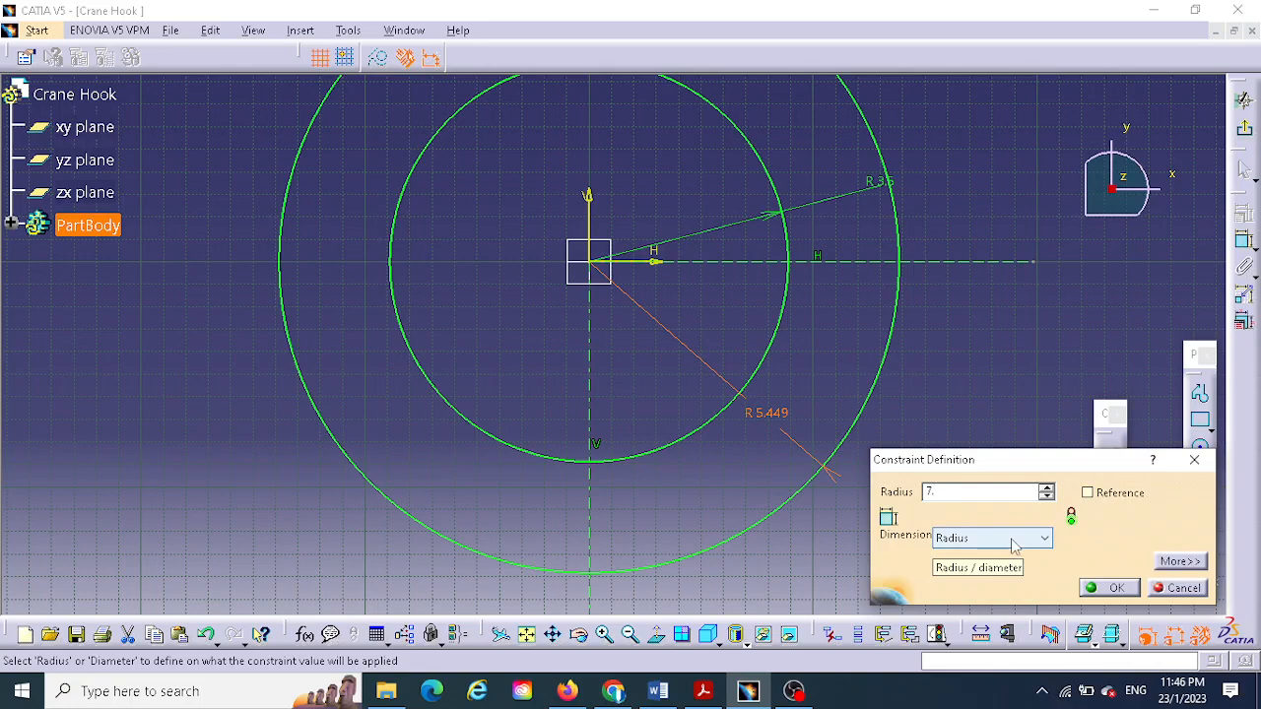
{"action": "type", "text": ".5"}
{"action": "key", "text": "Return"}
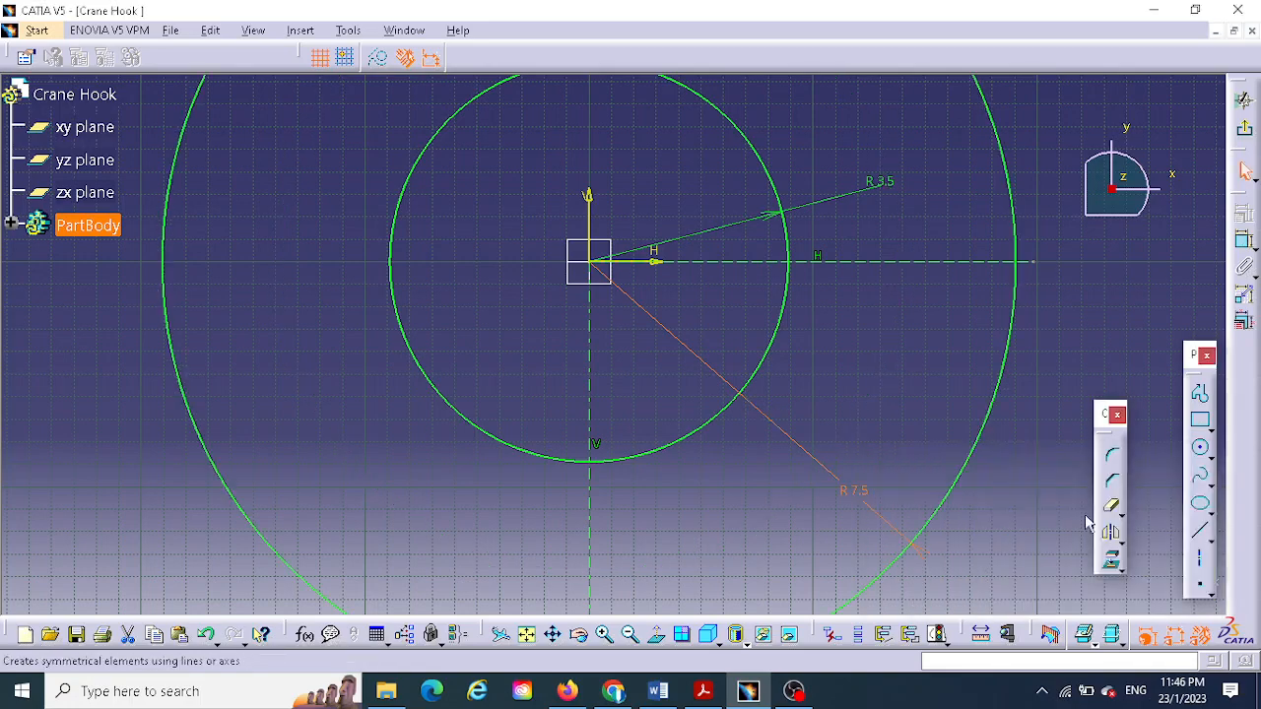
{"action": "middle_click_drag", "start_coordinate": [906, 418], "coordinate": [873, 277]}
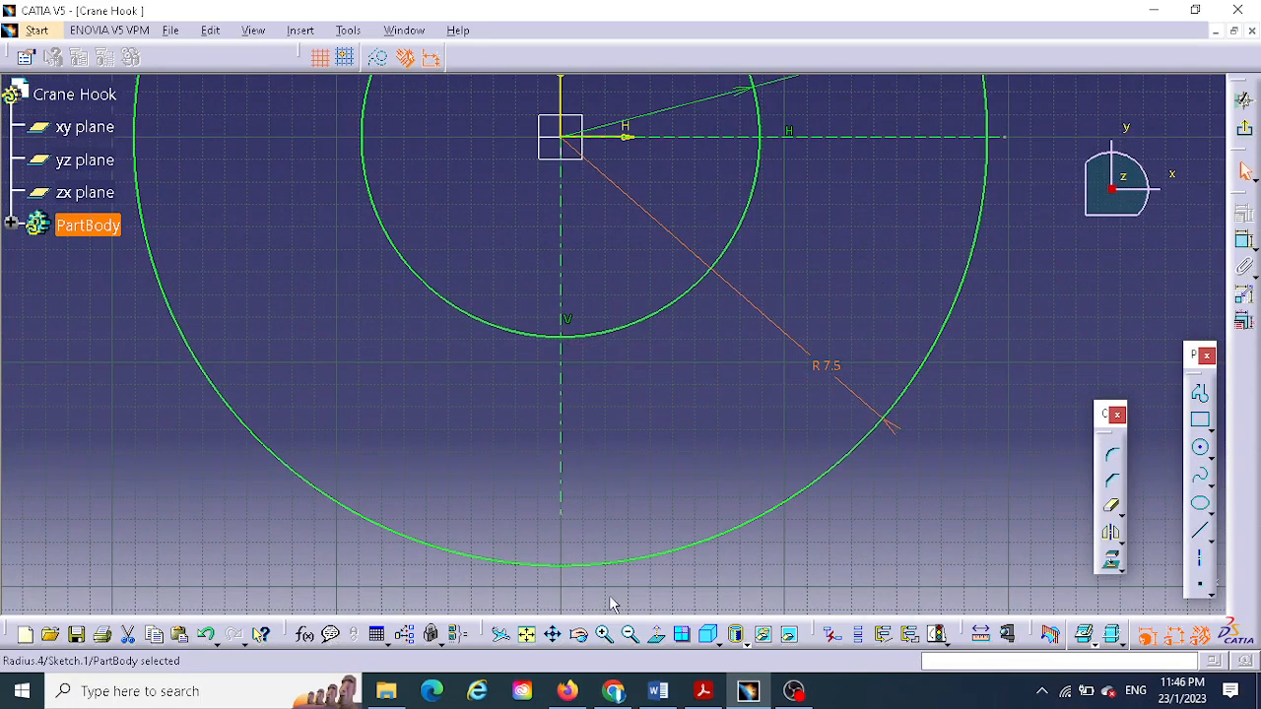
- Extend the vertical construction axis downward so that it reaches past the bottom of the 7.5 in circle
{"action": "middle_click_drag", "start_coordinate": [633, 490], "coordinate": [671, 366]}
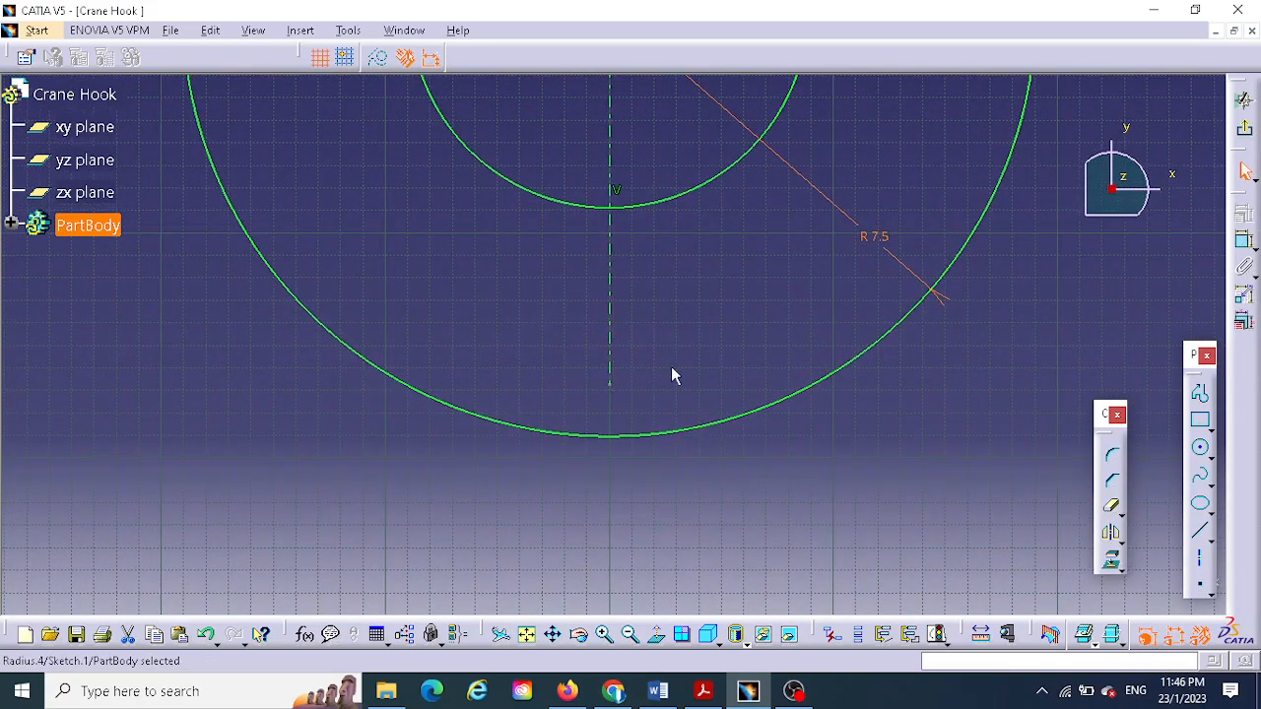
{"action": "left_click", "coordinate": [613, 380]}
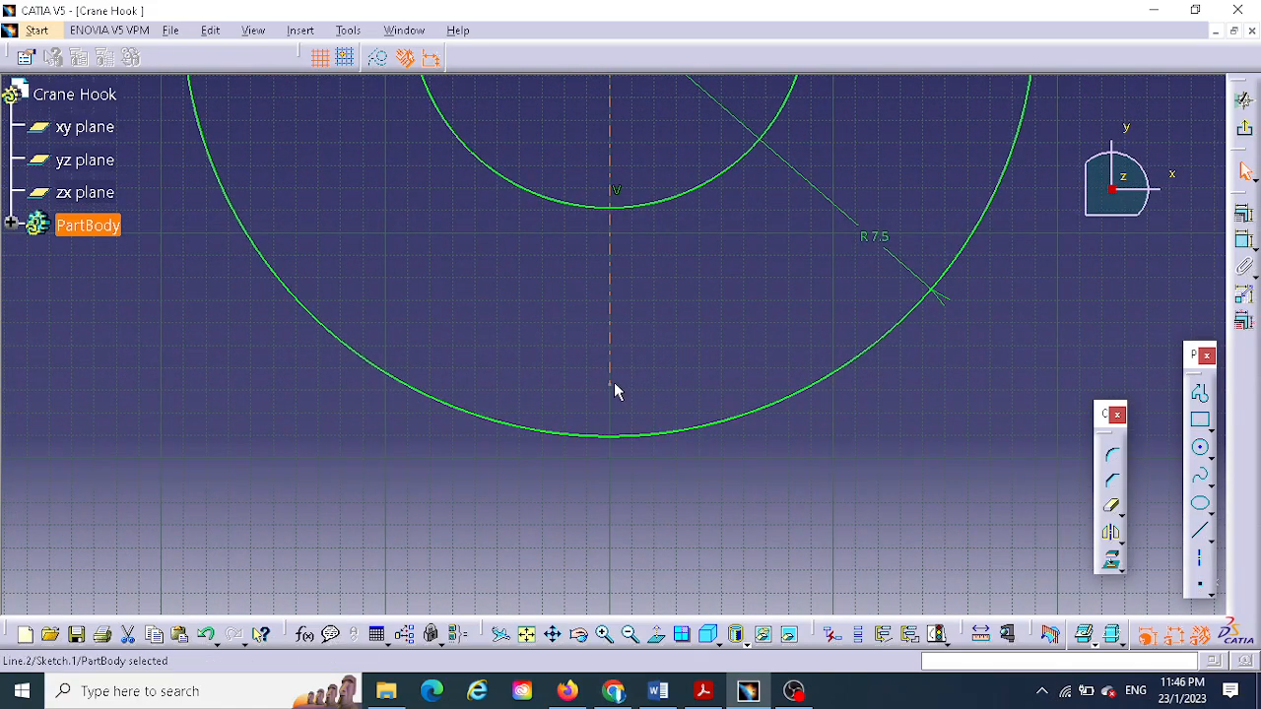
{"action": "left_click_drag", "start_coordinate": [613, 383], "coordinate": [596, 479]}
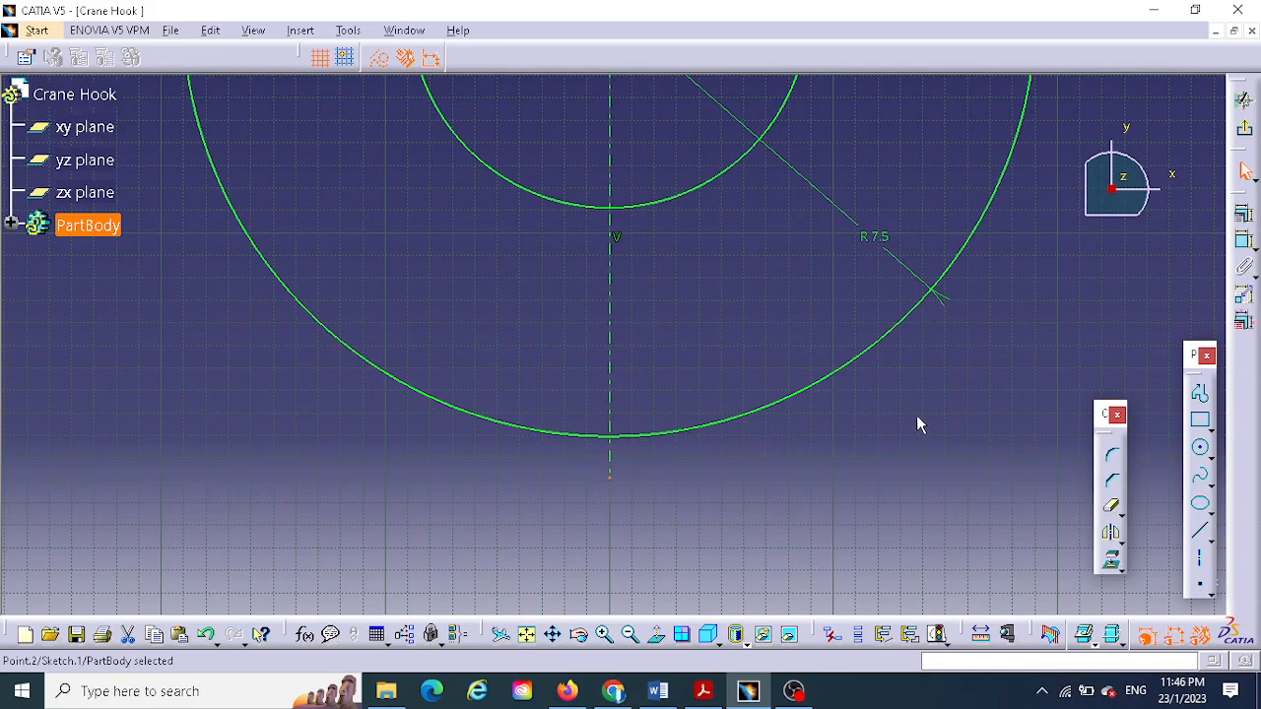
{"action": "left_click", "coordinate": [825, 450]}
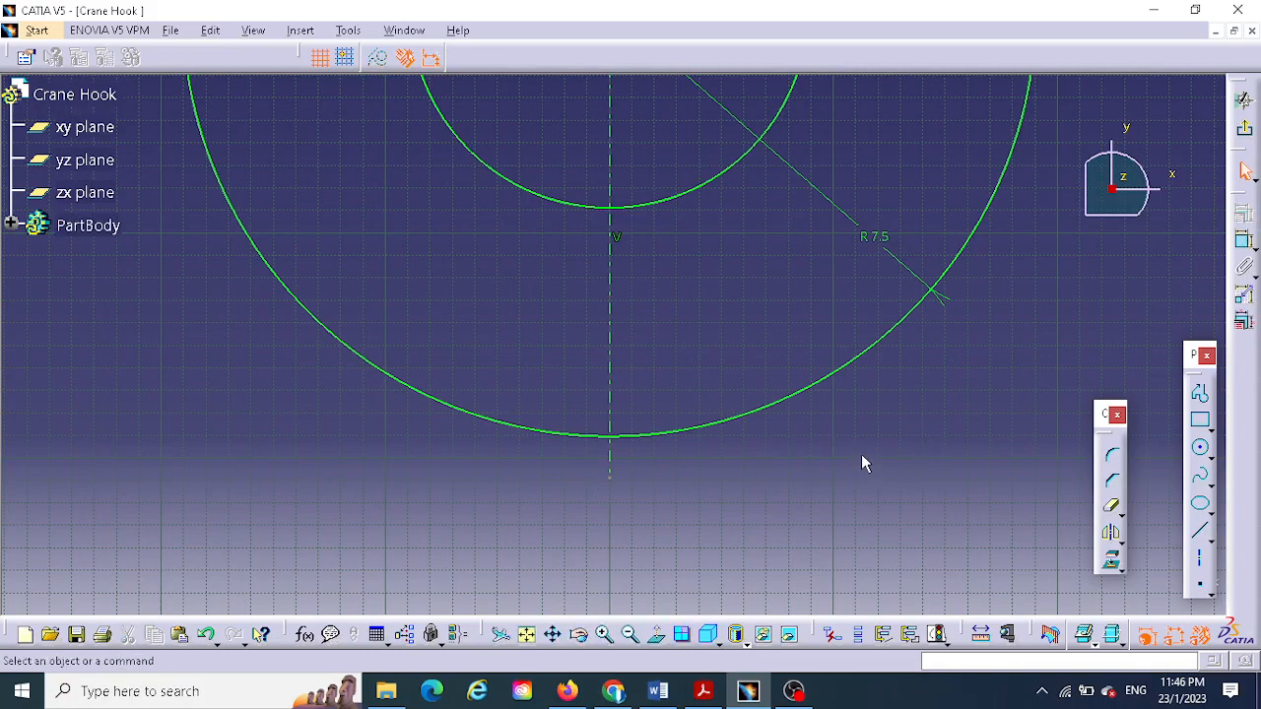
{"action": "mouse_move", "coordinate": [862, 466]}
{"action": "middle_mouse_down"}
{"action": "mouse_move", "coordinate": [817, 544]}
{"action": "mouse_move", "coordinate": [840, 609]}
{"action": "middle_mouse_up"}
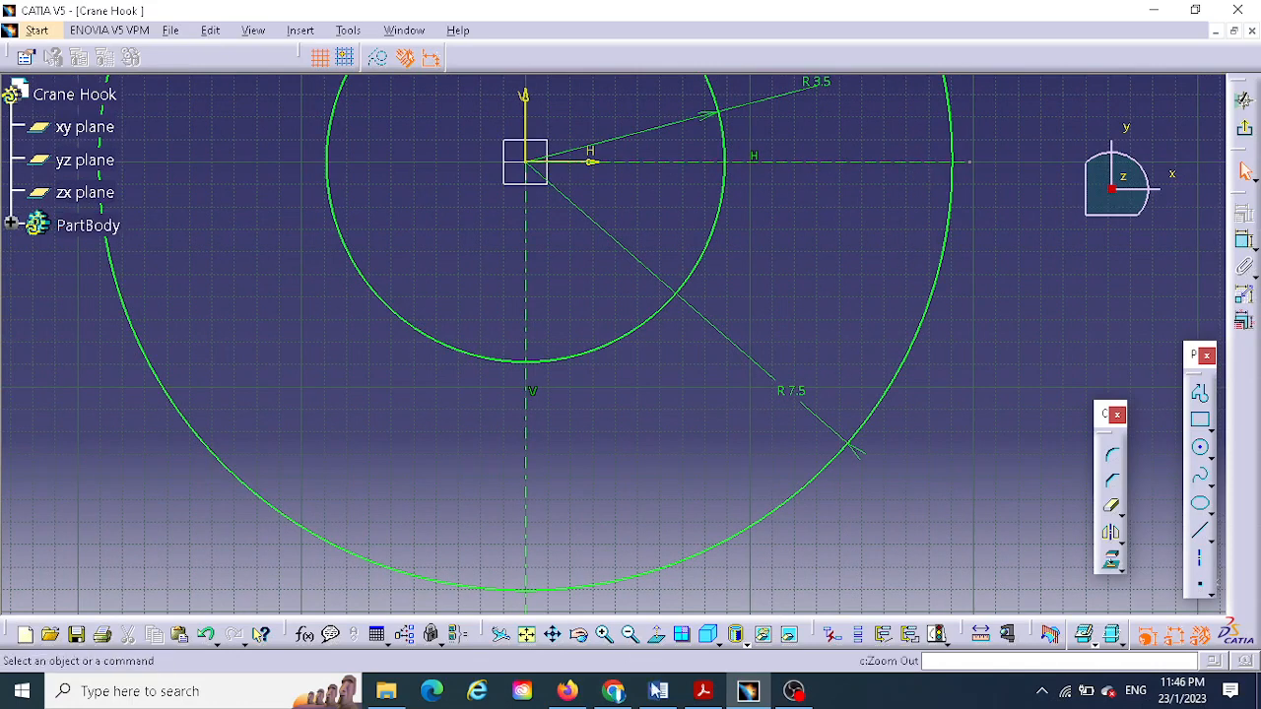
- Check the hook's side offset in the PDF drawing, then sketch a vertical construction axis about 6.85 in long and 6.6 in right of the origin
{"action": "left_click", "coordinate": [704, 690]}
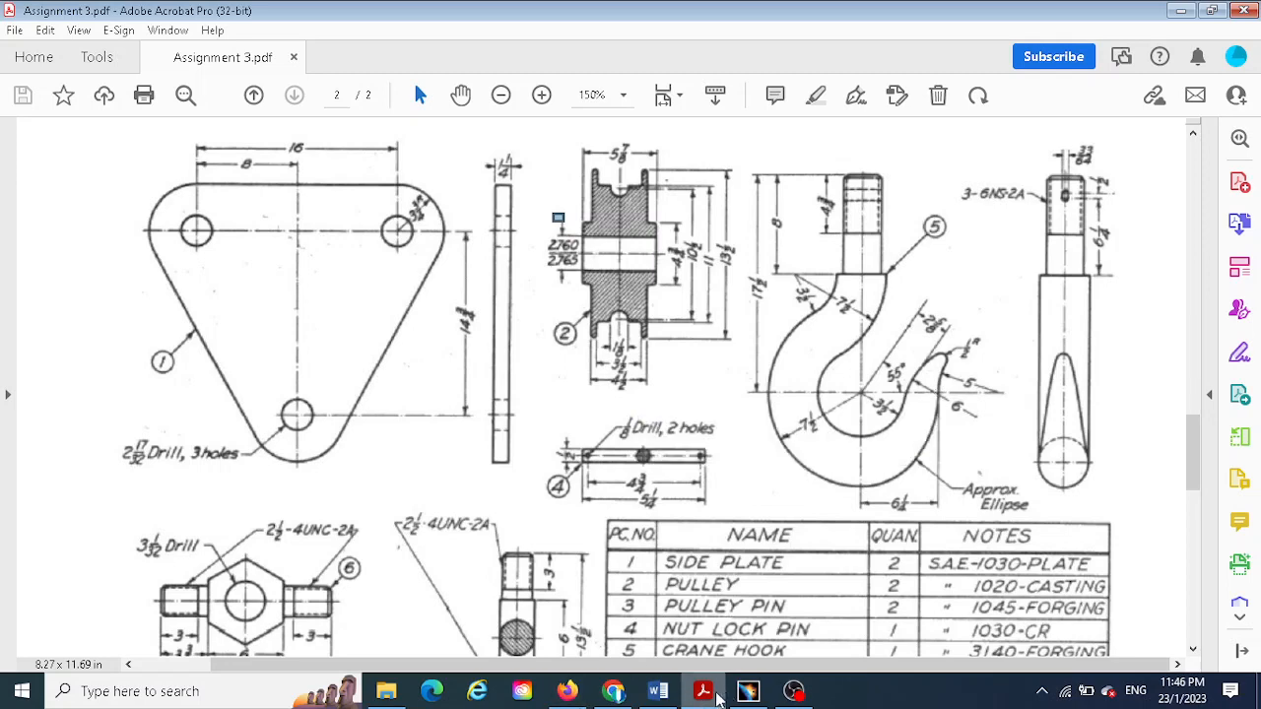
{"action": "left_click", "coordinate": [756, 693]}
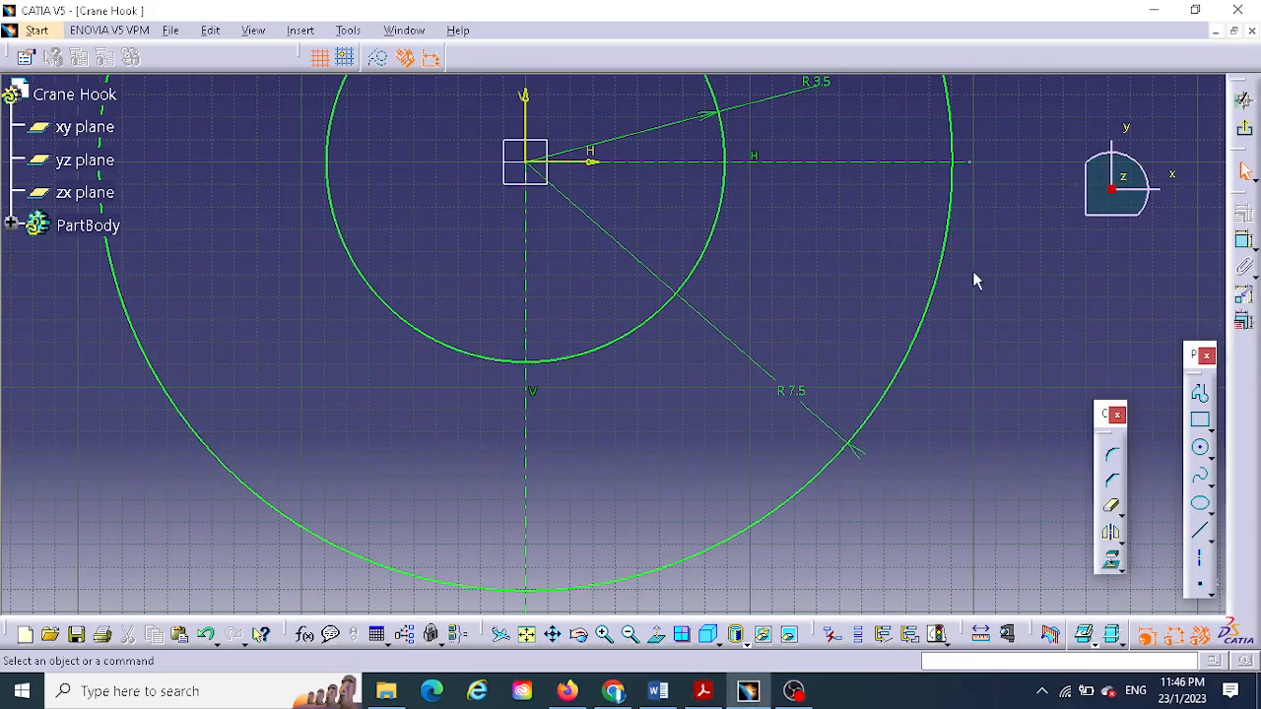
{"action": "left_click", "coordinate": [1200, 561]}
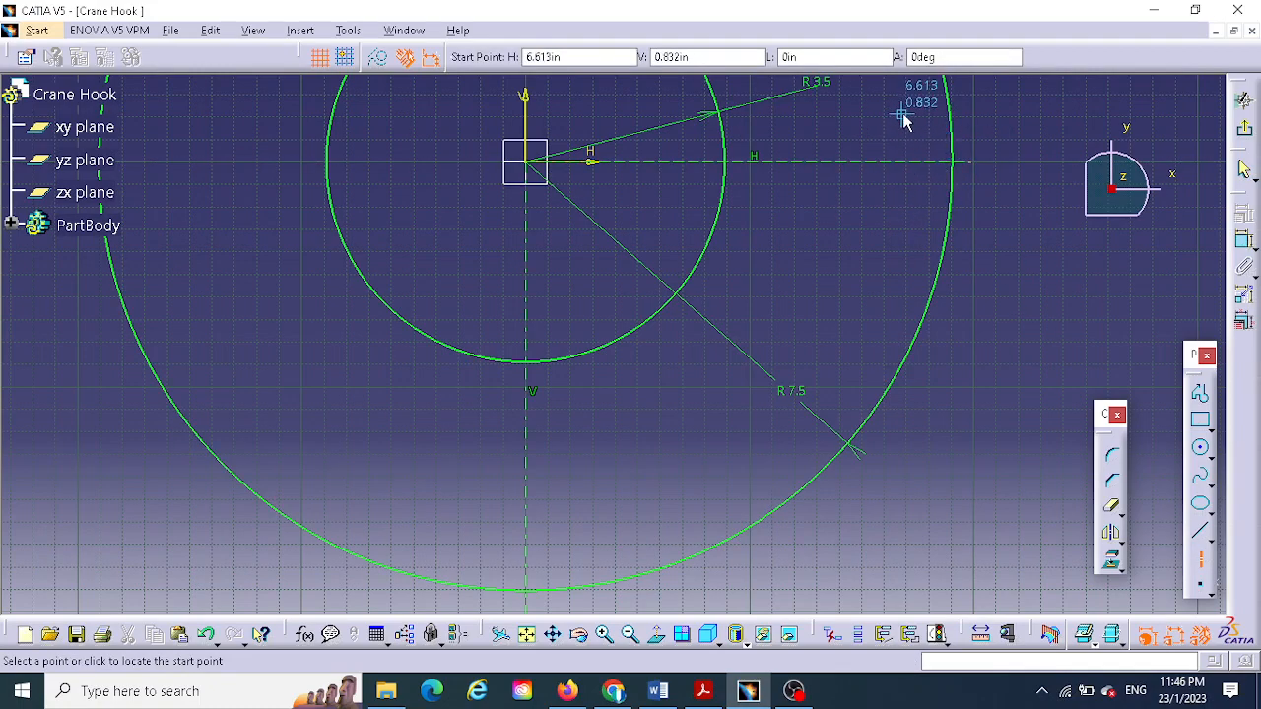
{"action": "left_click", "coordinate": [902, 118]}
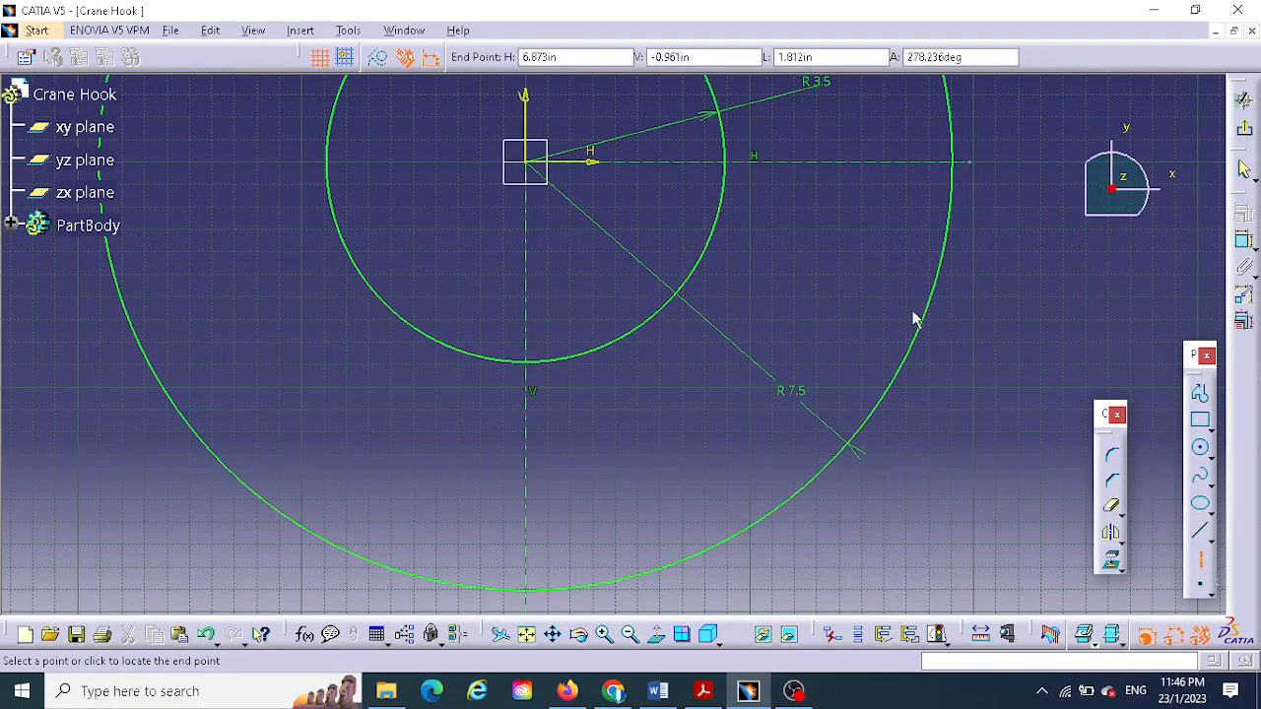
{"action": "left_click", "coordinate": [902, 508]}
- Constrain the new vertical construction axis to a distance of 6.25 in from the central vertical axis
{"action": "left_click", "coordinate": [1245, 241]}
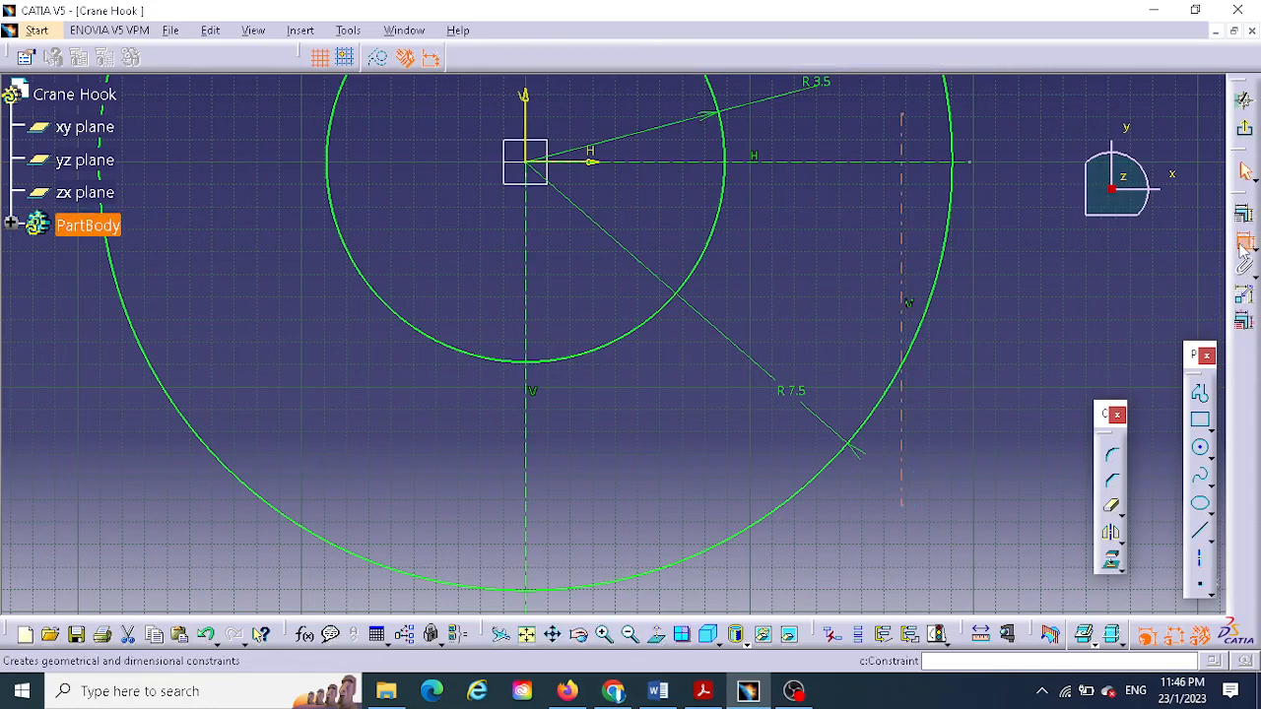
{"action": "left_click", "coordinate": [903, 302]}
{"action": "left_click", "coordinate": [529, 262]}
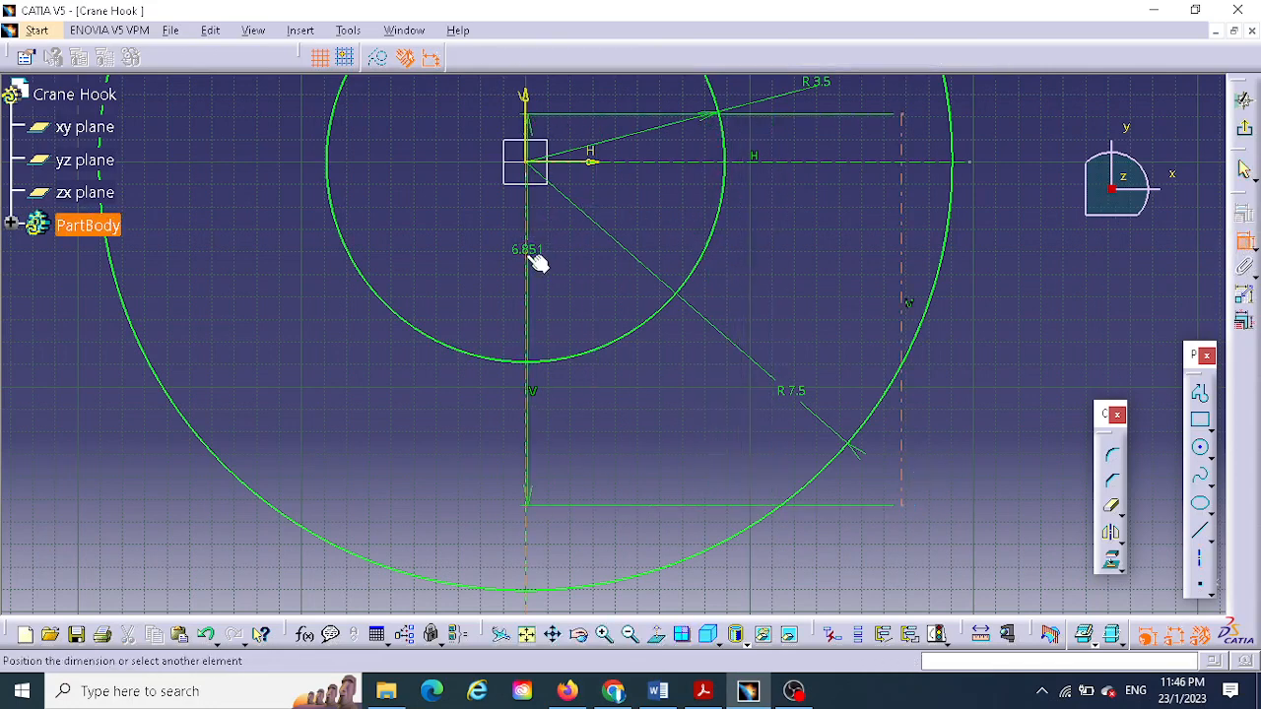
{"action": "left_click", "coordinate": [660, 428]}
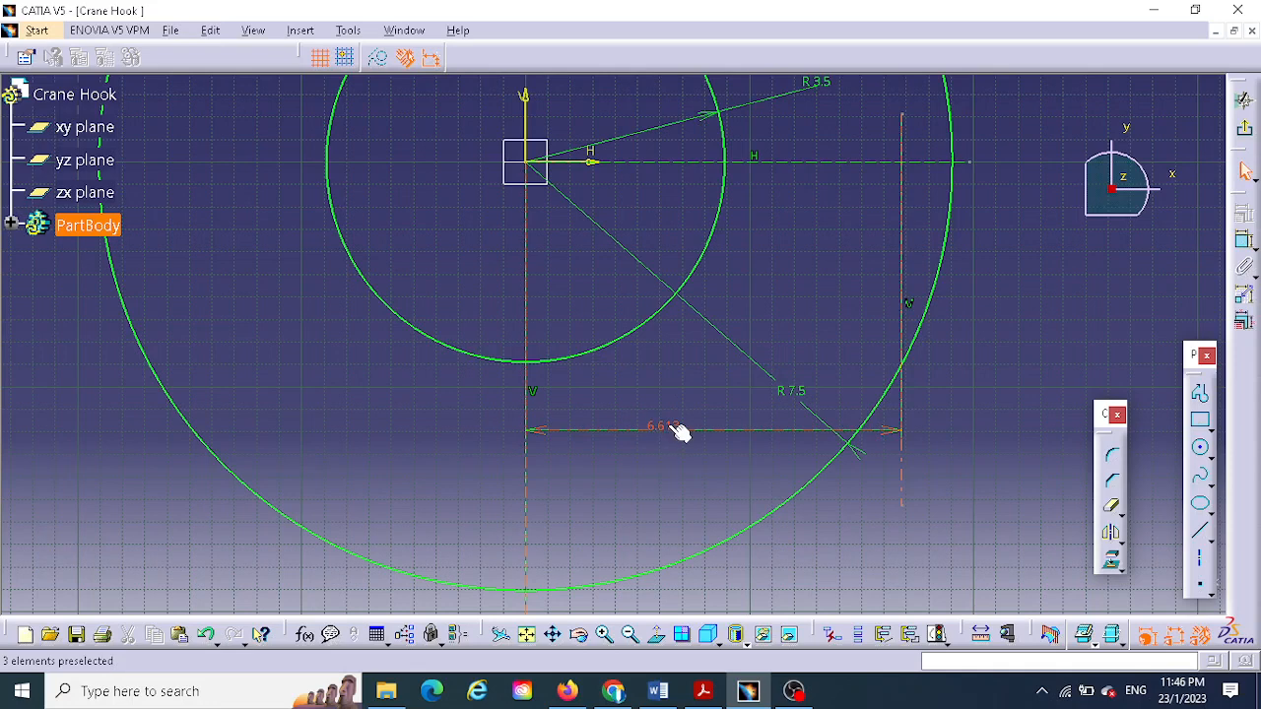
{"action": "double_click", "coordinate": [666, 426]}
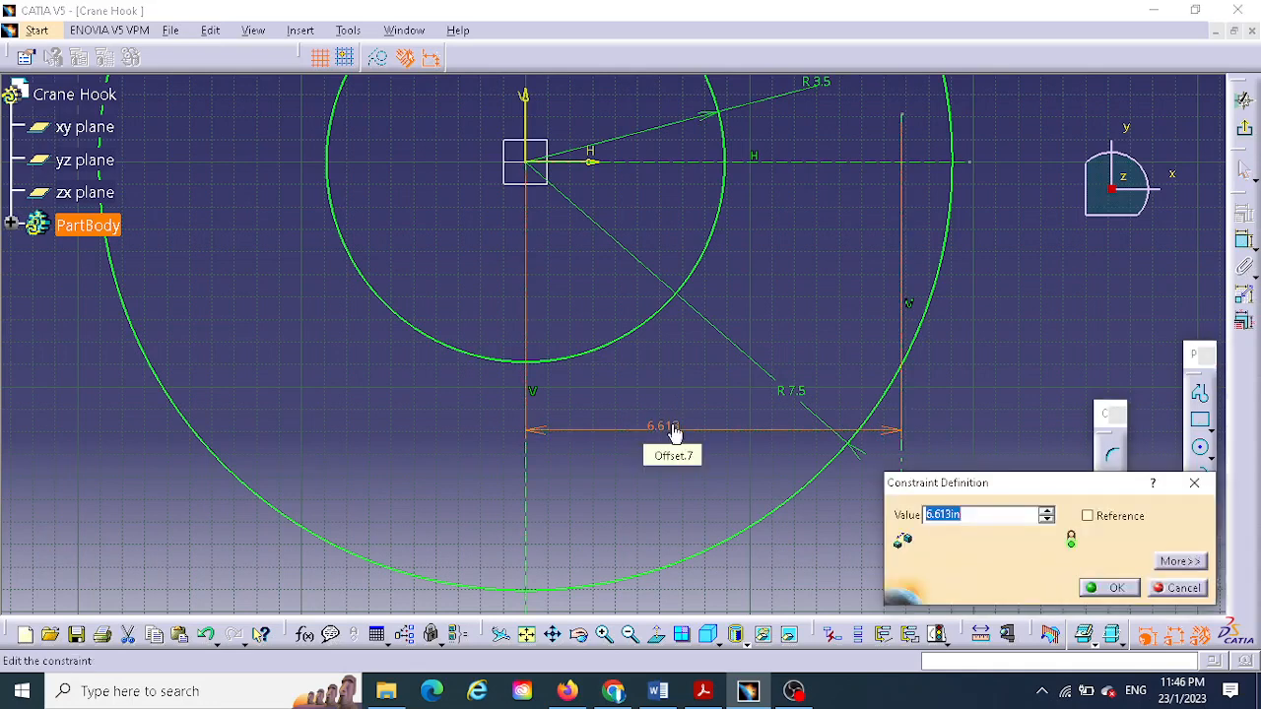
{"action": "type", "text": "6.25"}
{"action": "key", "text": "Return"}
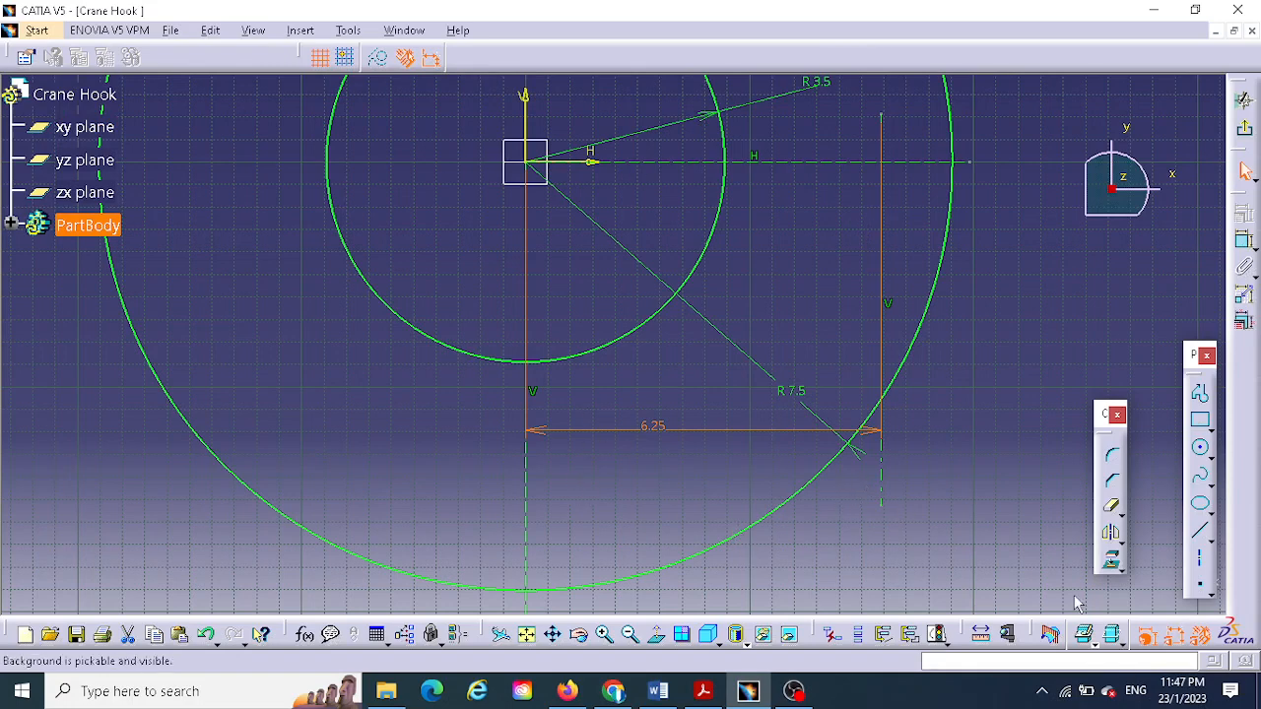
- Sketch an ellipse centred on the origin through the bottom of the 7.5 in circle and the crossing of the horizontal and offset vertical axes
{"action": "left_click", "coordinate": [1202, 506]}
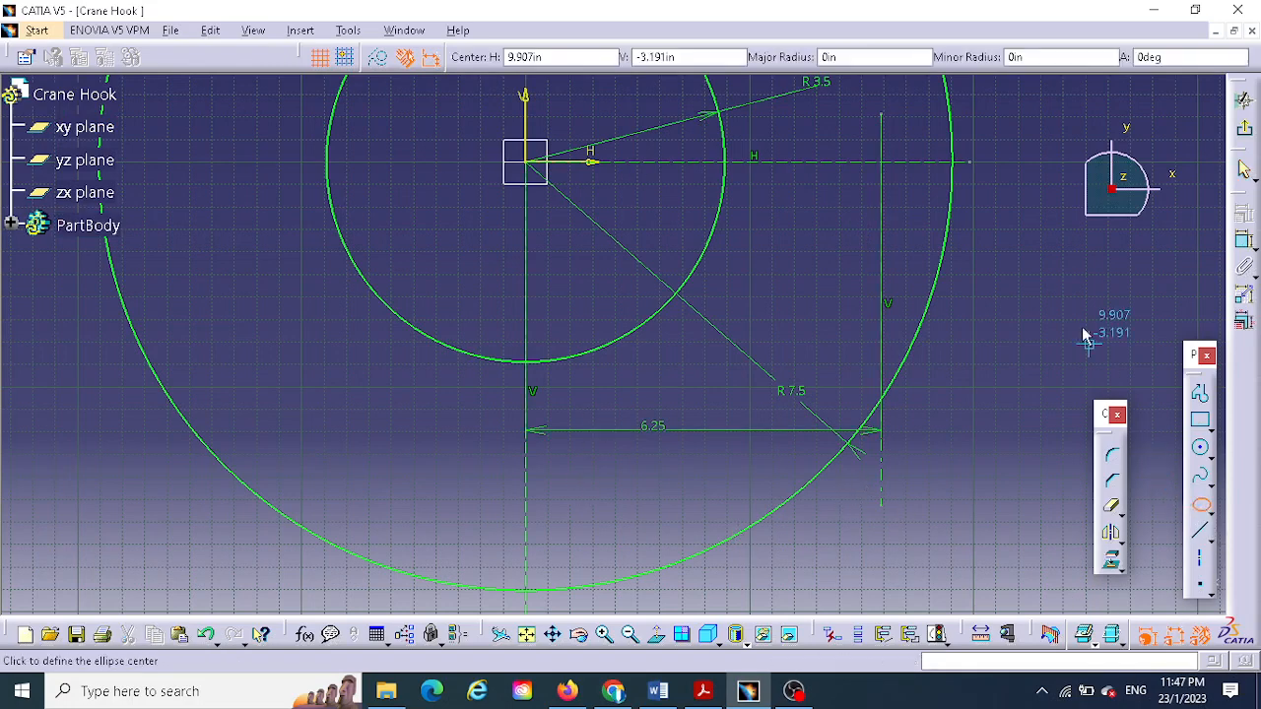
{"action": "left_click", "coordinate": [529, 168]}
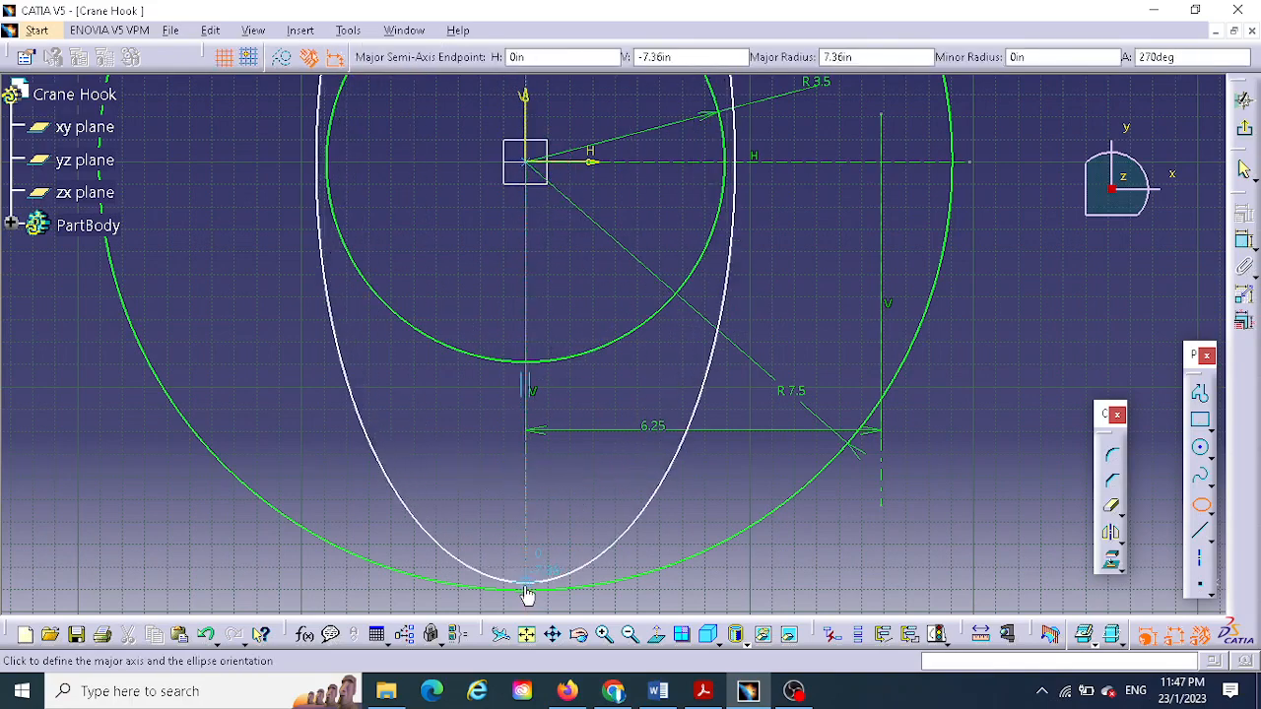
{"action": "left_click", "coordinate": [529, 597]}
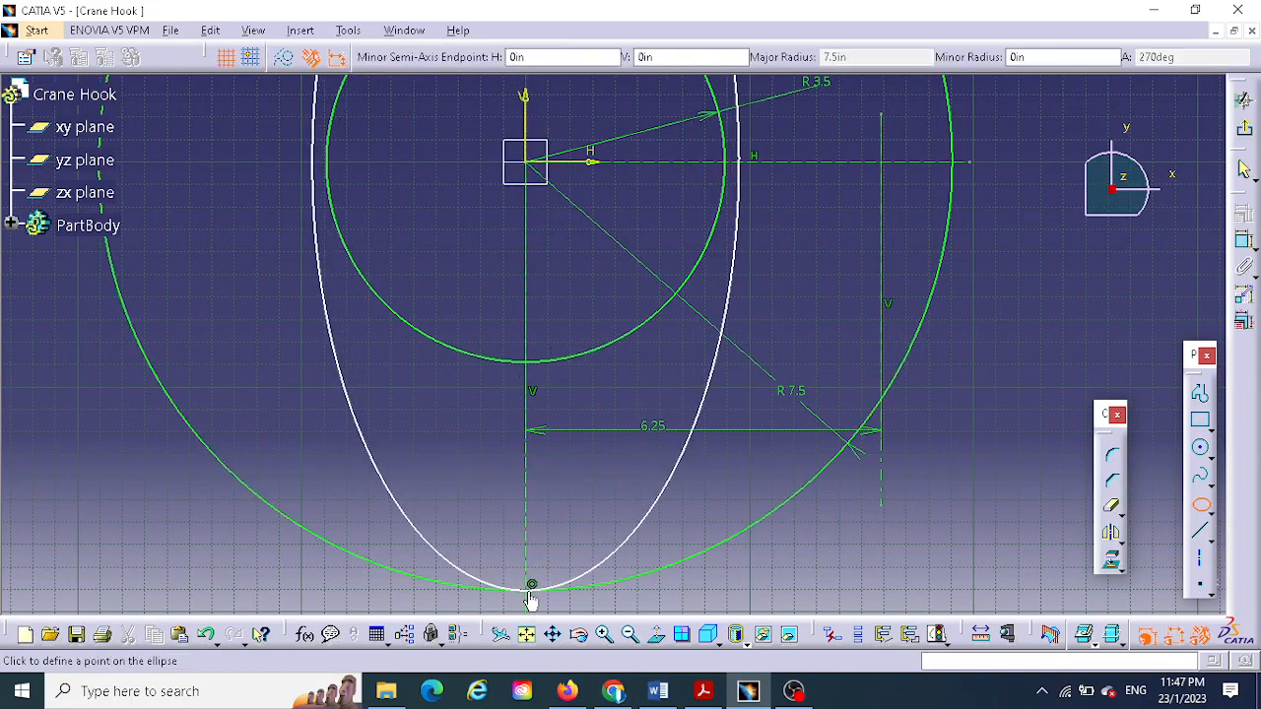
{"action": "left_click", "coordinate": [883, 168]}
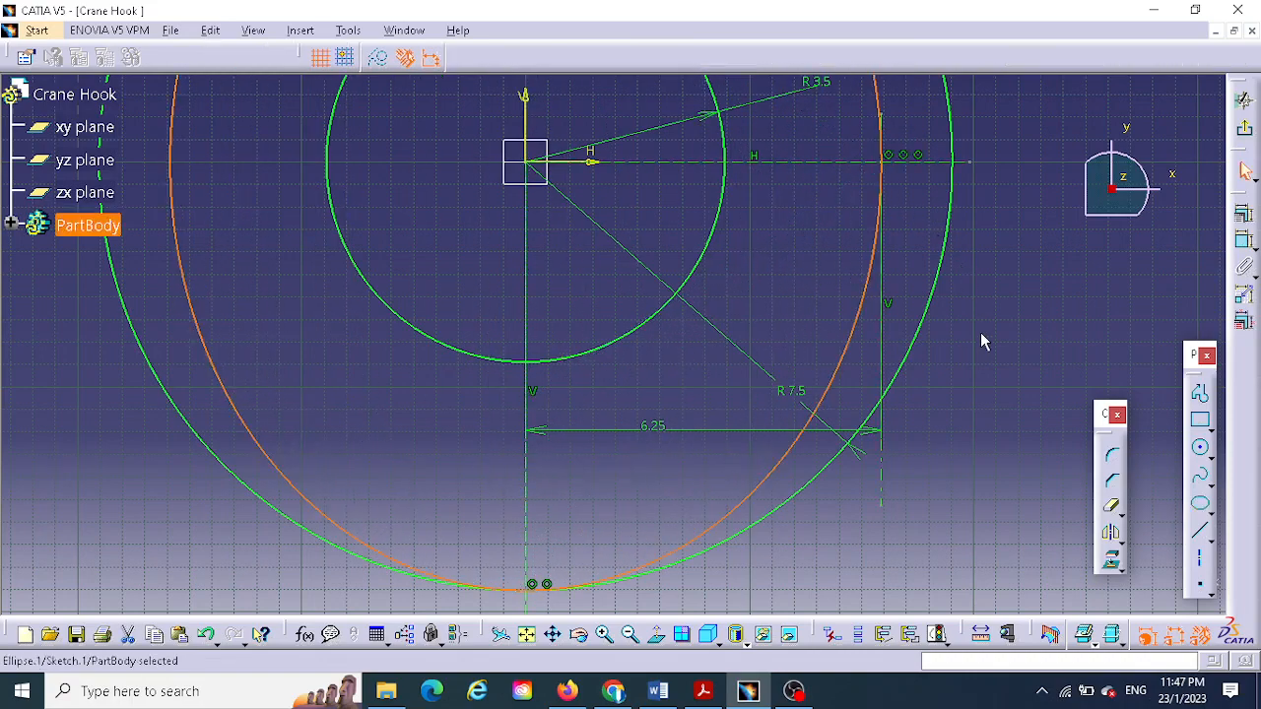
{"action": "mouse_move", "coordinate": [980, 340]}
{"action": "middle_mouse_down"}
{"action": "mouse_move", "coordinate": [906, 462]}
{"action": "mouse_move", "coordinate": [916, 432]}
{"action": "middle_mouse_up"}
{"action": "middle_click_drag", "start_coordinate": [989, 366], "coordinate": [1016, 165]}
{"action": "left_click", "coordinate": [806, 294]}
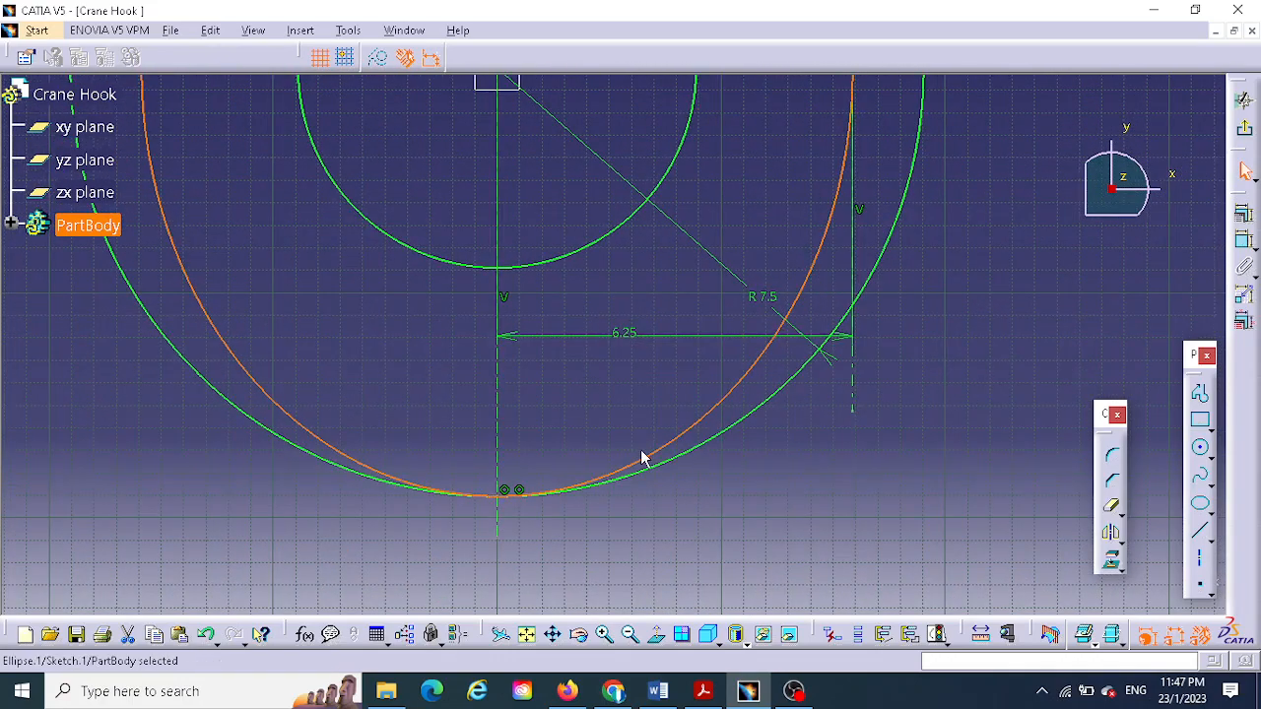
- Trim the ellipse to the lower-right quarter between the two central axes, and delete the 7.5 in circle
{"action": "middle_click_drag", "start_coordinate": [1055, 228], "coordinate": [1010, 373]}
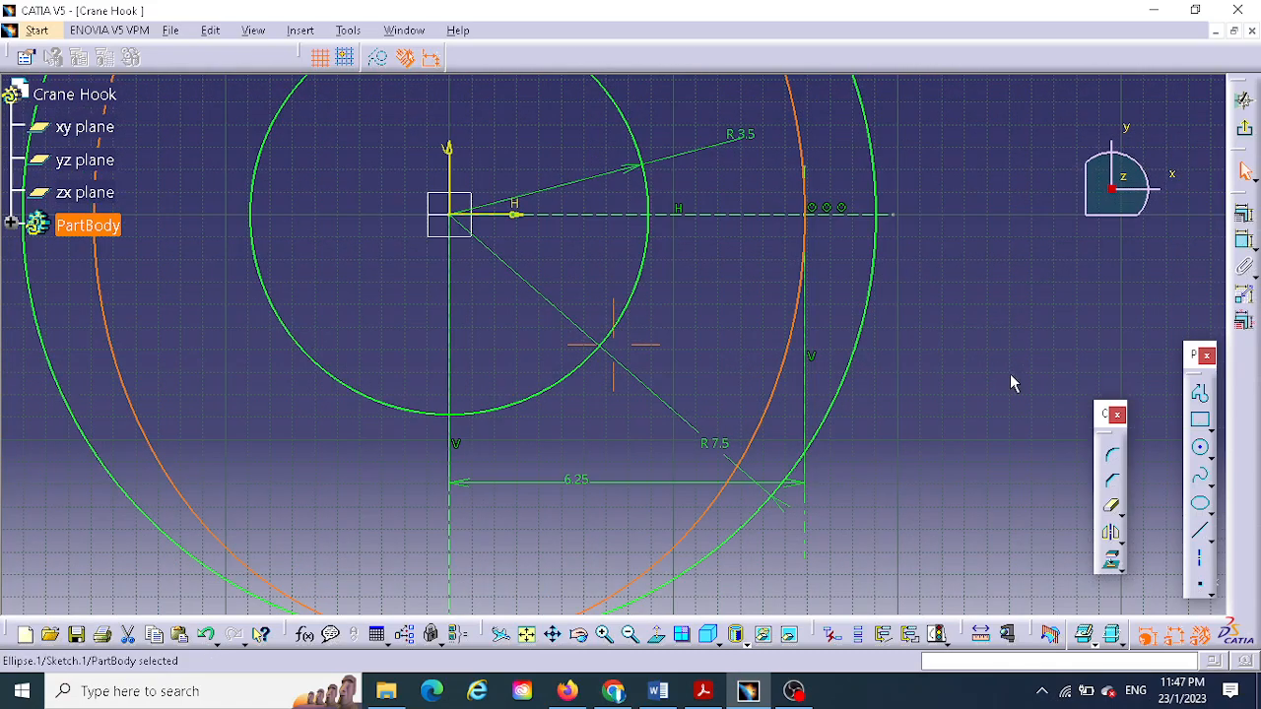
{"action": "left_click", "coordinate": [1113, 510]}
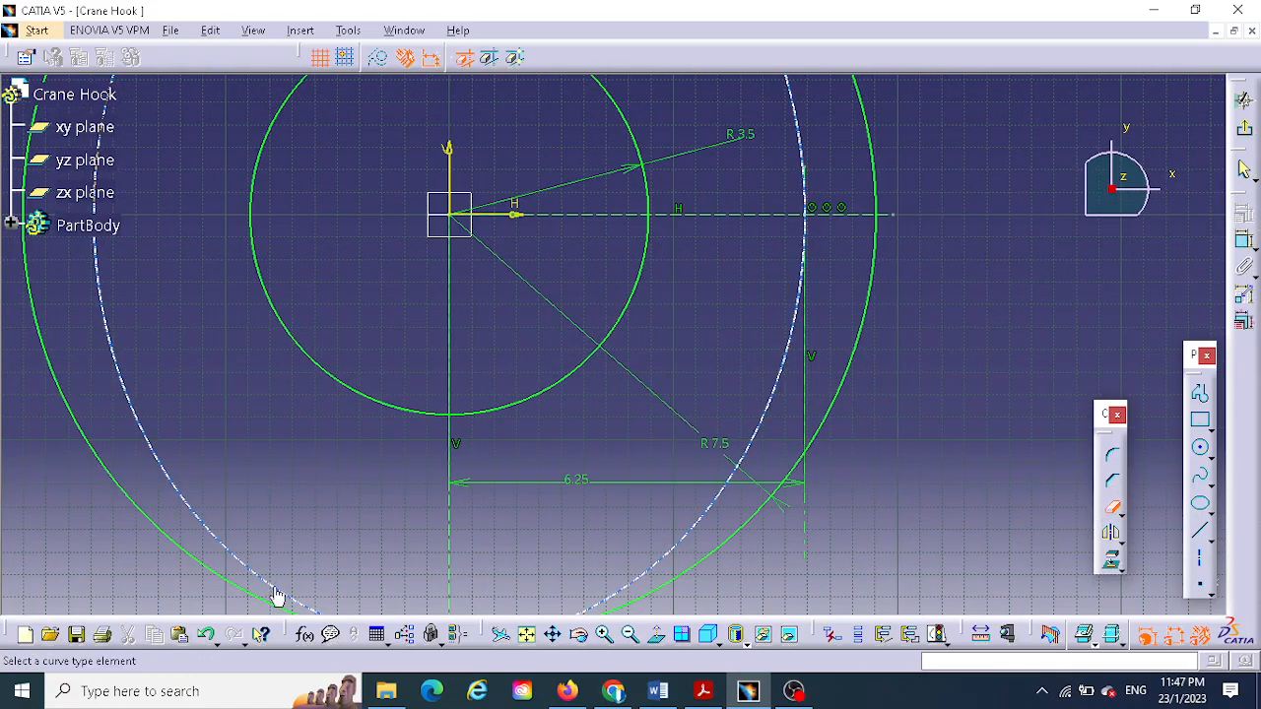
{"action": "left_click", "coordinate": [275, 595]}
{"action": "mouse_move", "coordinate": [917, 371]}
{"action": "middle_mouse_down"}
{"action": "mouse_move", "coordinate": [1028, 188]}
{"action": "mouse_move", "coordinate": [915, 355]}
{"action": "middle_mouse_up"}
{"action": "left_click", "coordinate": [1113, 506]}
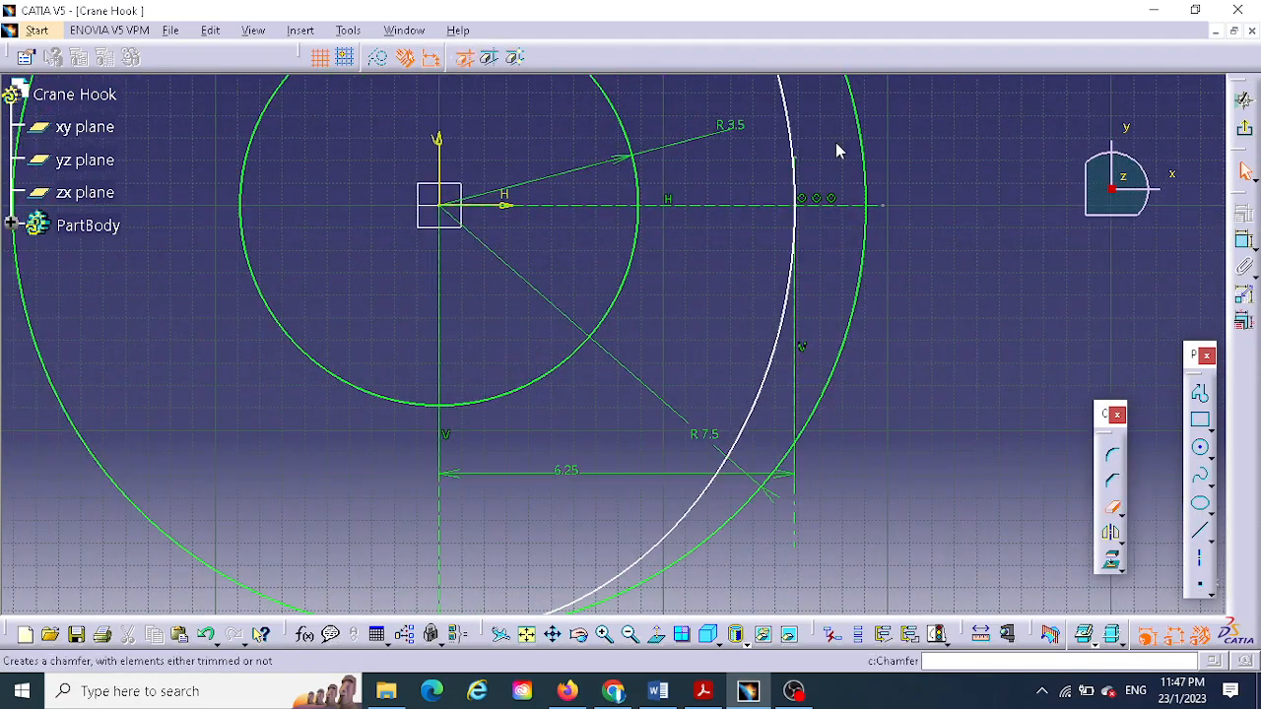
{"action": "left_click", "coordinate": [798, 130]}
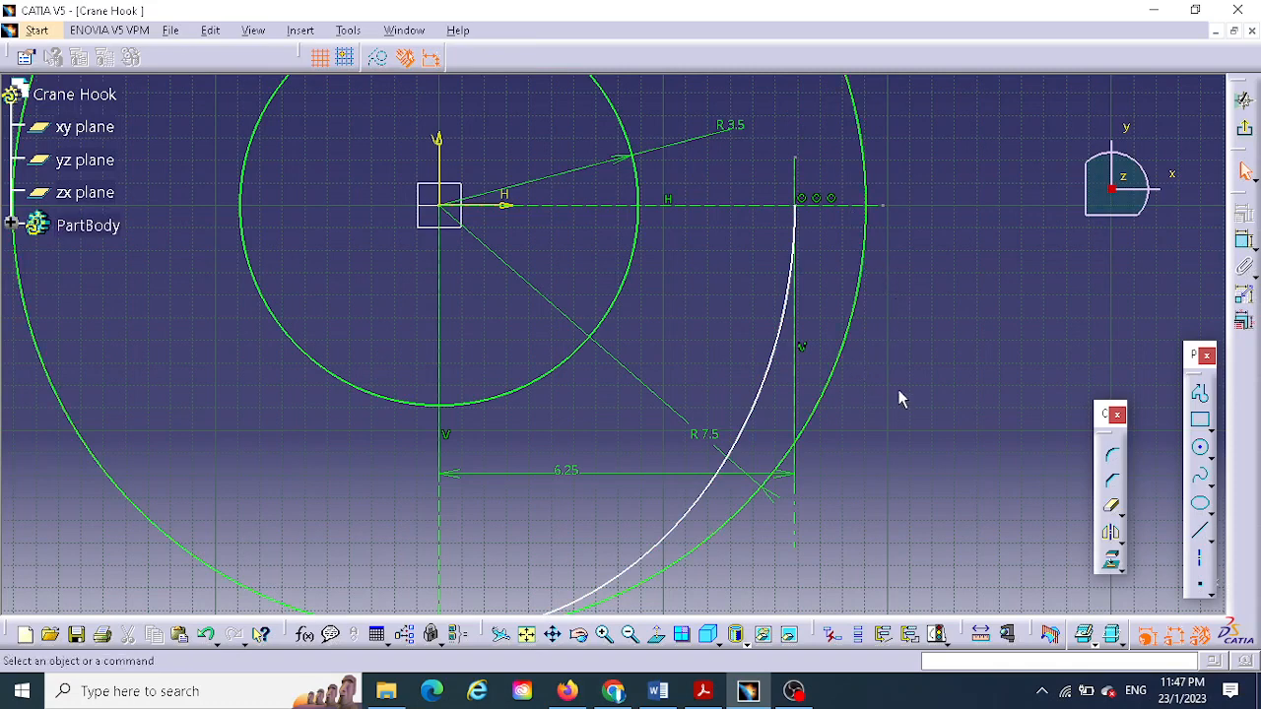
{"action": "left_click", "coordinate": [844, 325]}
{"action": "key", "text": "Delete"}
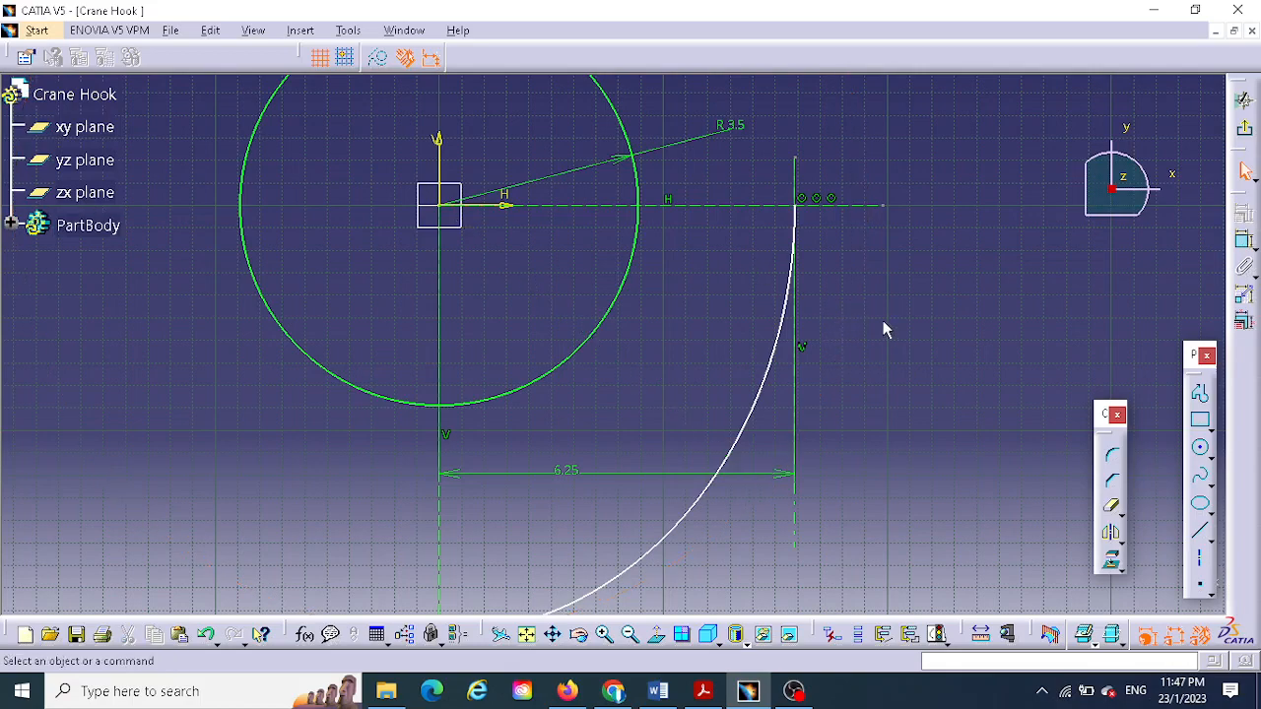
- Check the hook tip's angle in the PDF drawing, then sketch an inclined line about 5.77 in long from the origin up to the right
{"action": "mouse_move", "coordinate": [884, 324]}
{"action": "middle_mouse_down"}
{"action": "mouse_move", "coordinate": [890, 259]}
{"action": "mouse_move", "coordinate": [873, 337]}
{"action": "middle_mouse_up"}
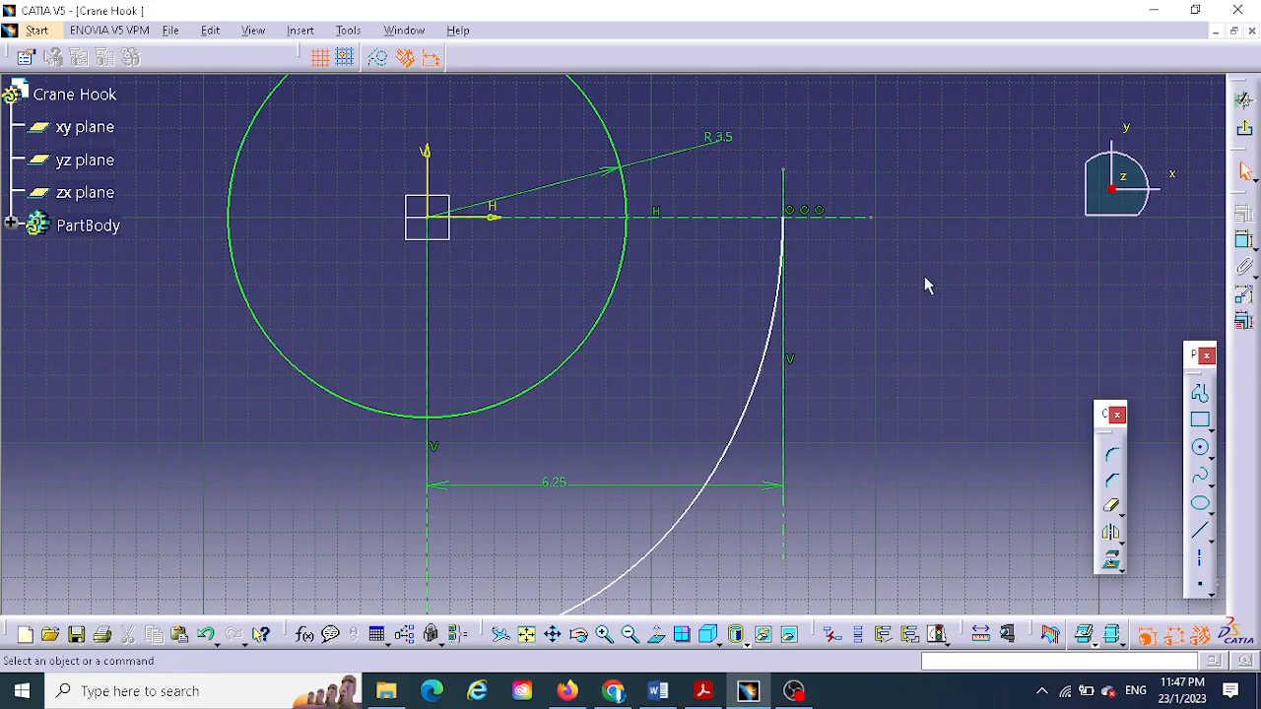
{"action": "mouse_move", "coordinate": [926, 286]}
{"action": "middle_mouse_down"}
{"action": "mouse_move", "coordinate": [894, 352]}
{"action": "mouse_move", "coordinate": [883, 419]}
{"action": "middle_mouse_up"}
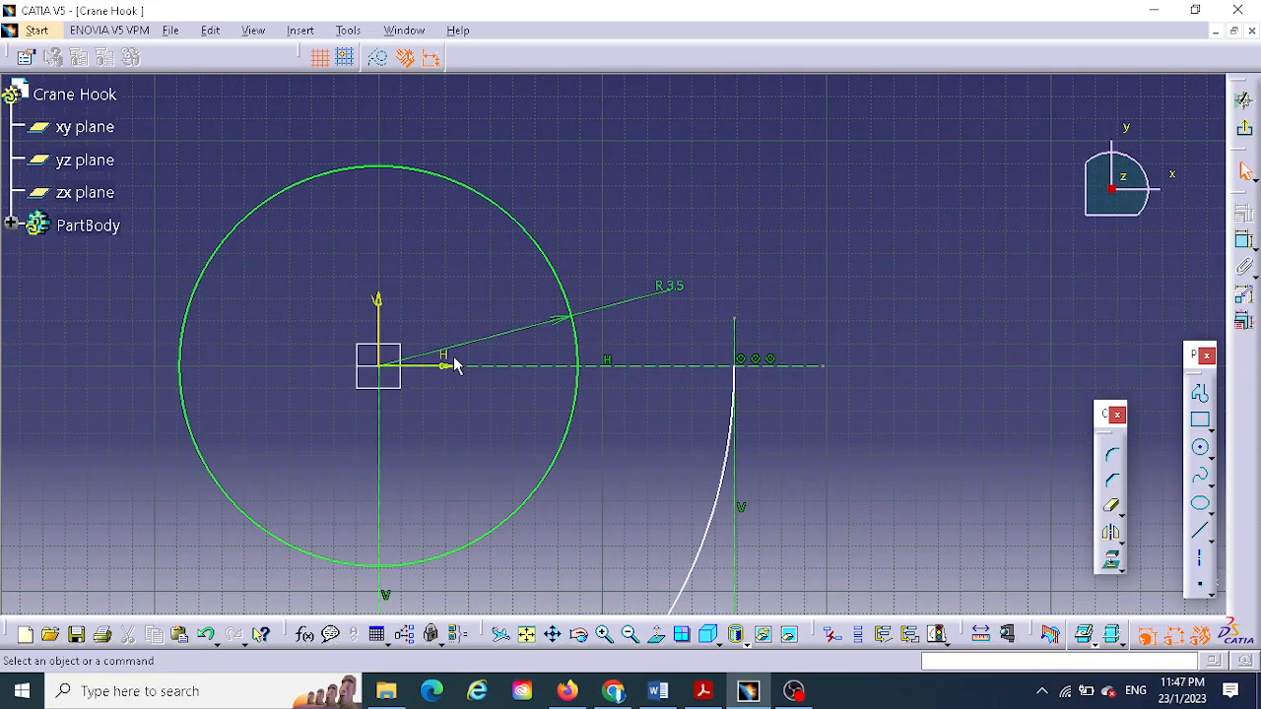
{"action": "left_click", "coordinate": [704, 692]}
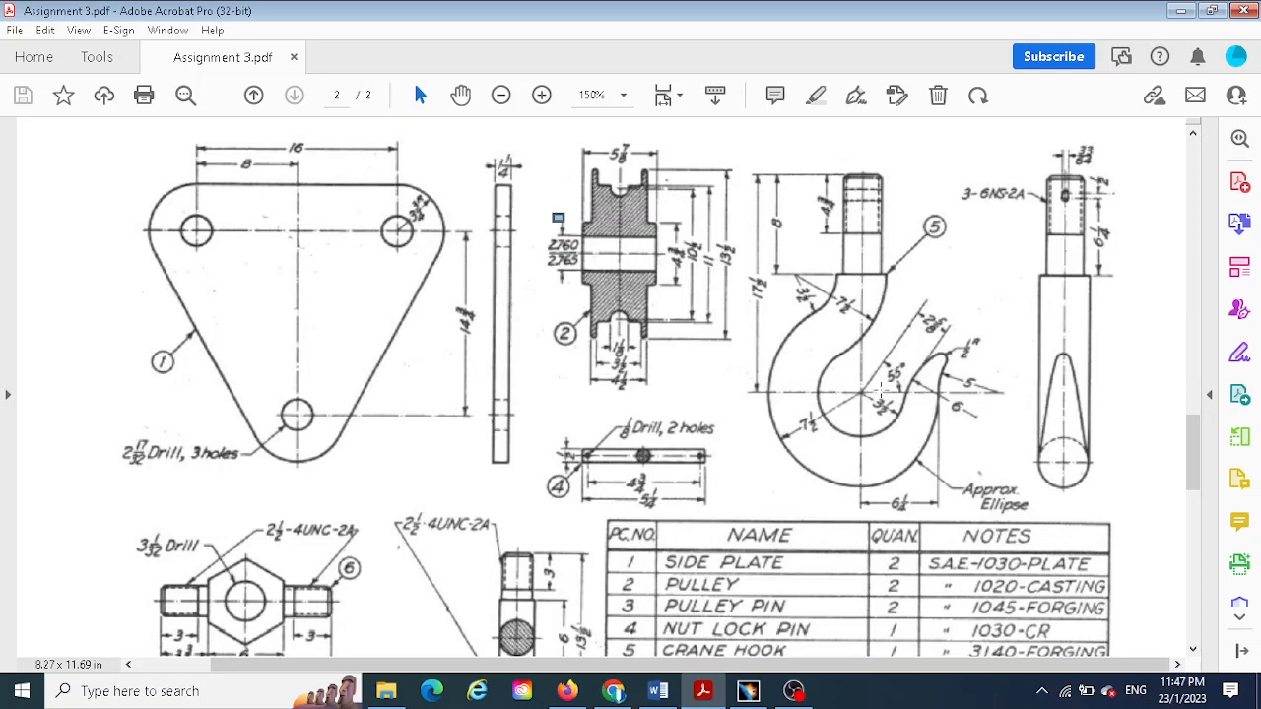
{"action": "left_click", "coordinate": [748, 691]}
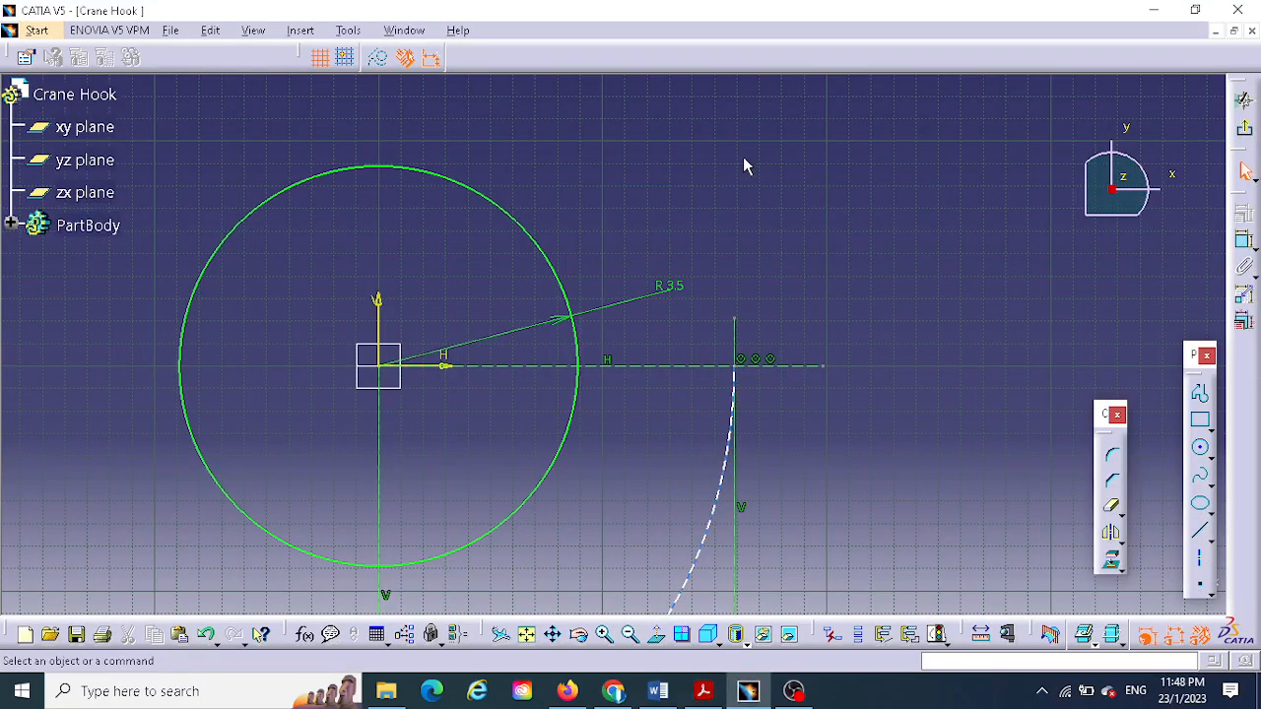
{"action": "left_click", "coordinate": [1201, 532]}
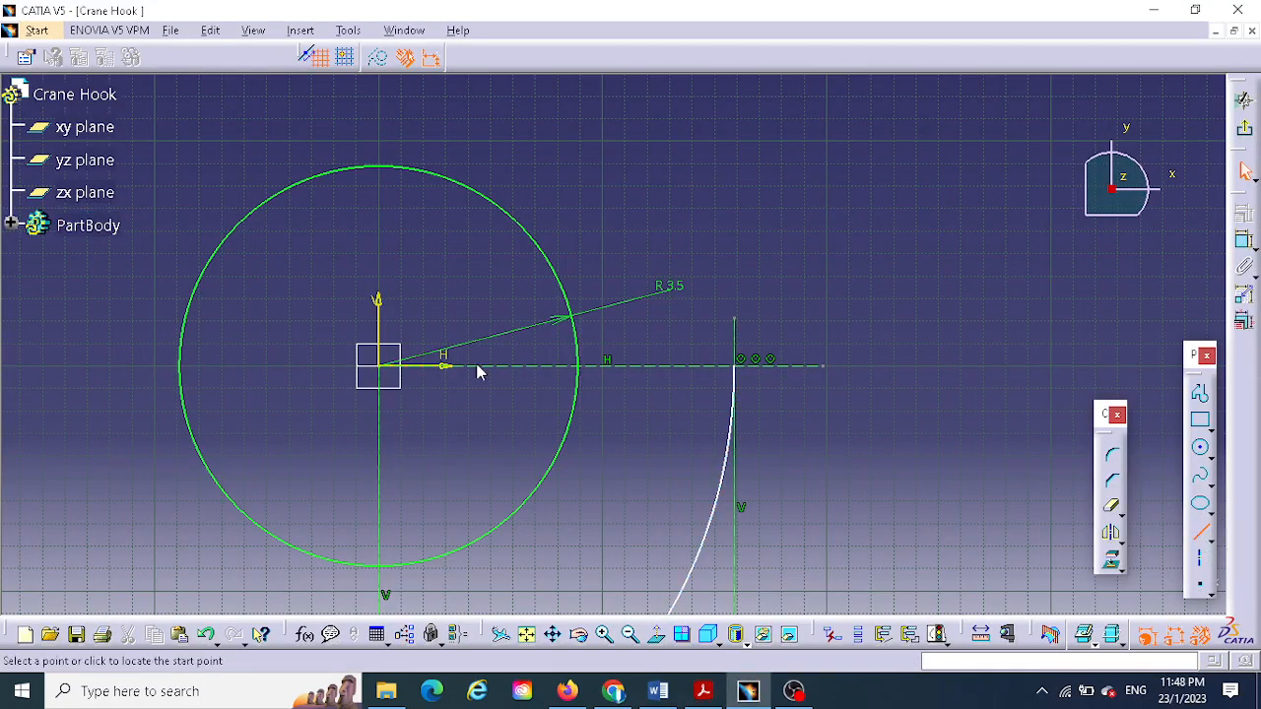
{"action": "left_click", "coordinate": [379, 368]}
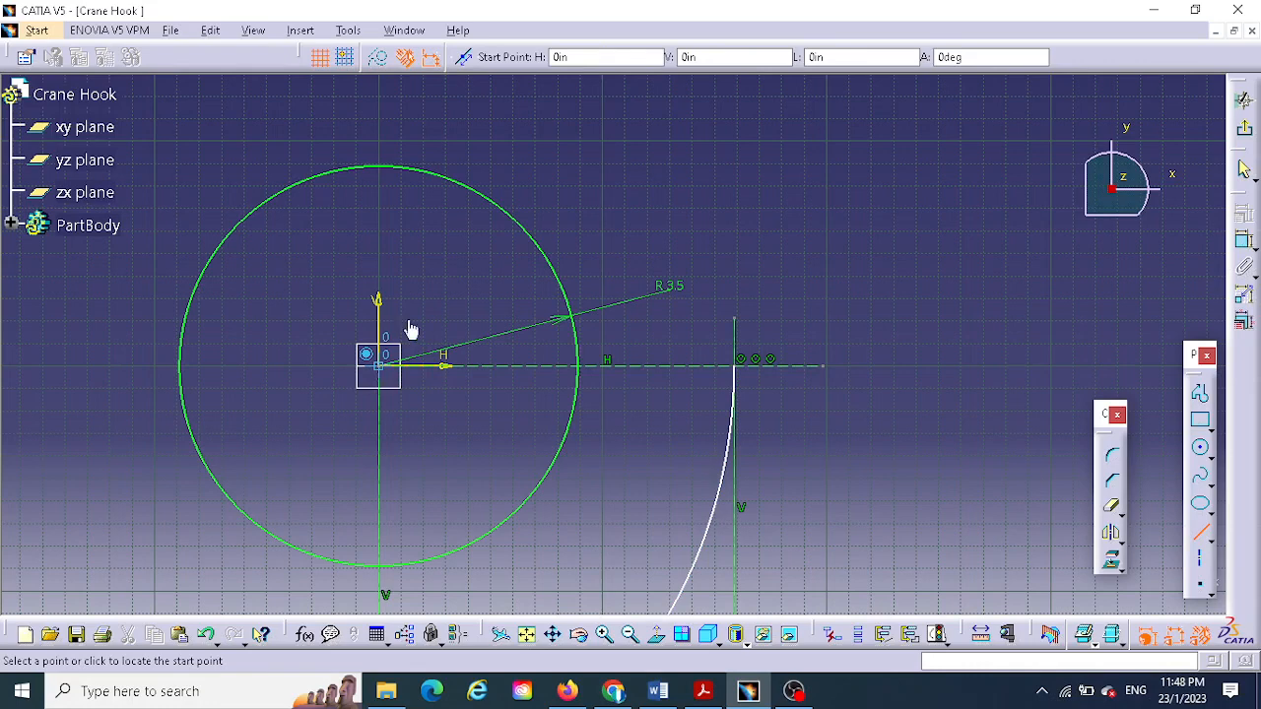
{"action": "left_click", "coordinate": [599, 118]}
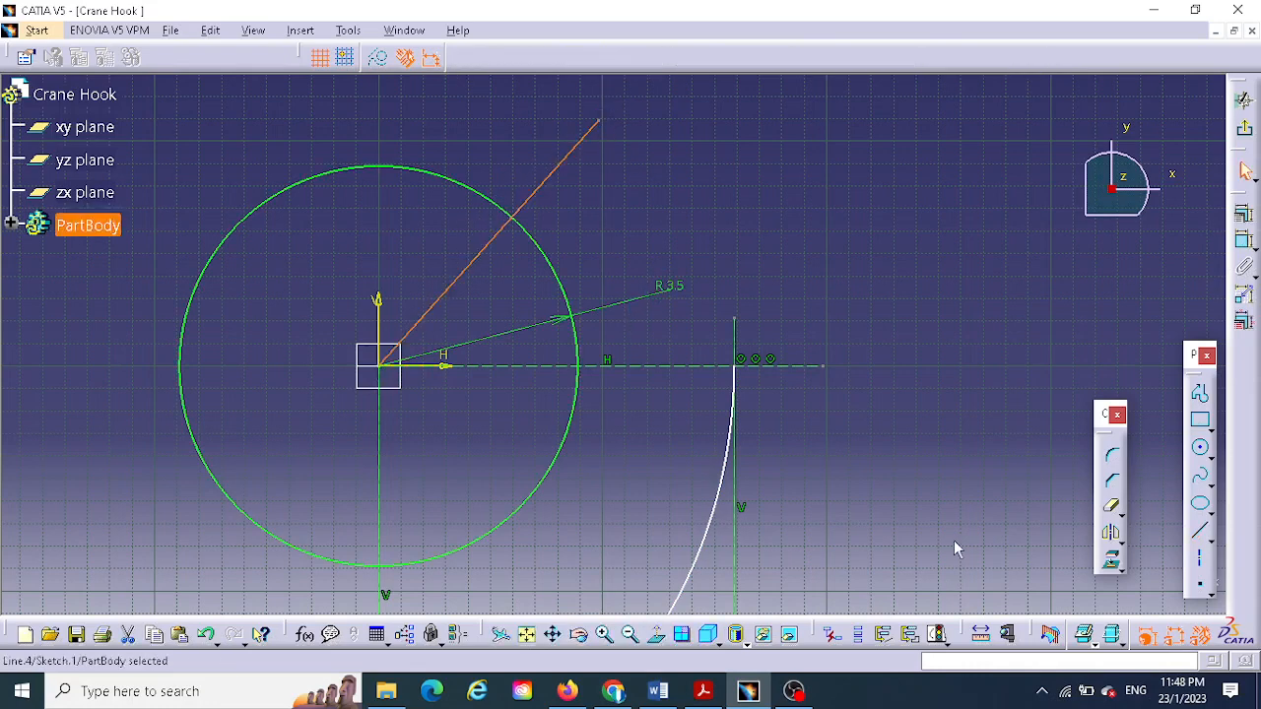
{"action": "left_click", "coordinate": [1244, 241]}
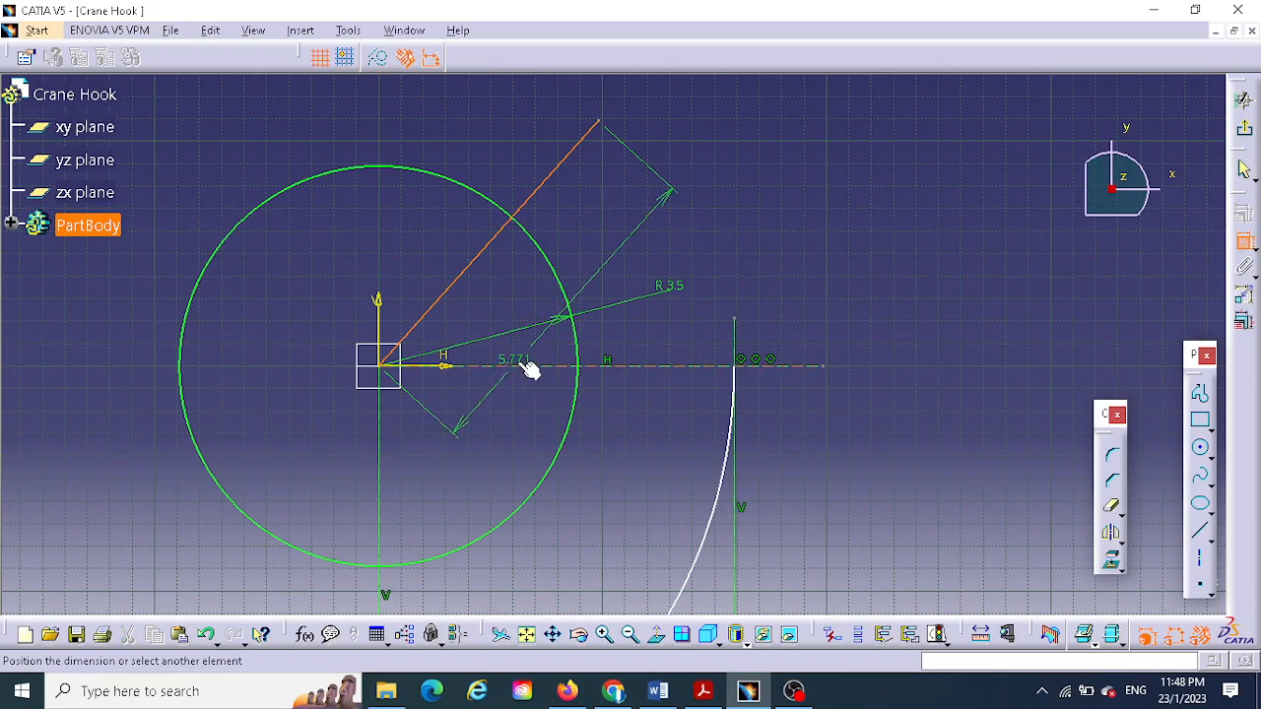
{"action": "left_click", "coordinate": [516, 361]}
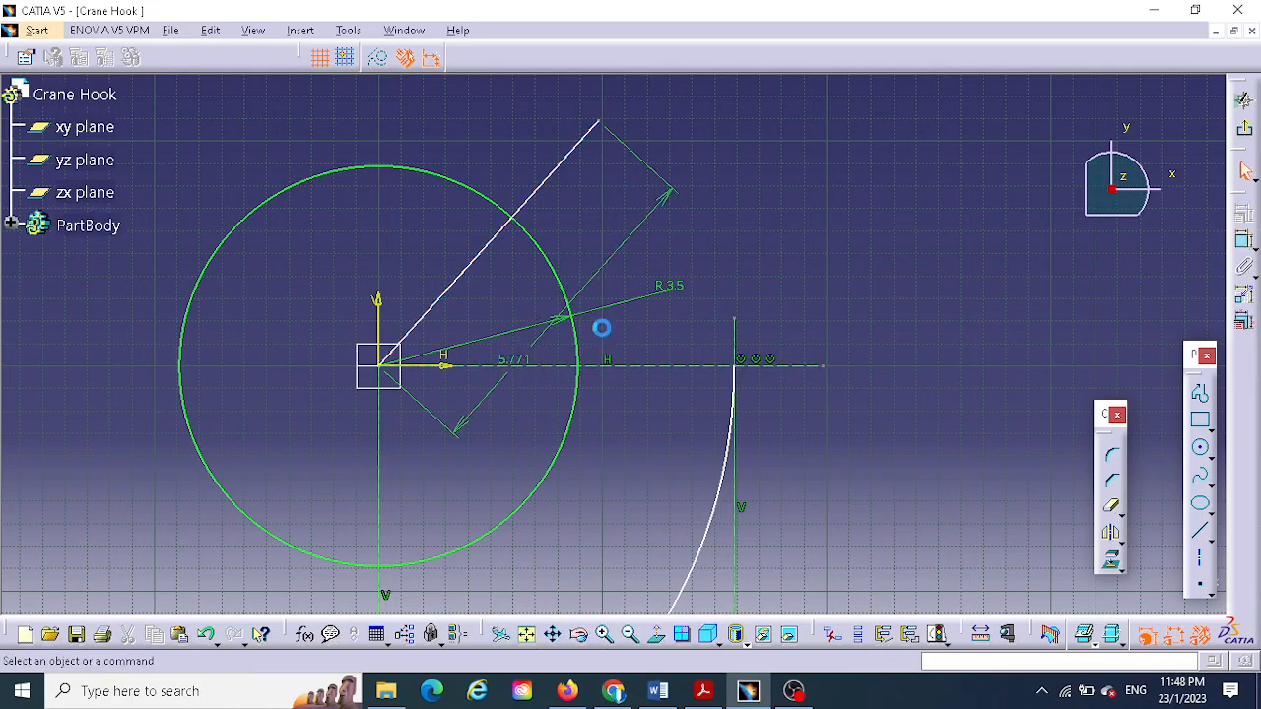
{"action": "left_click", "coordinate": [605, 263]}
{"action": "key", "text": "Delete"}
- Constrain the angle between the inclined line and the horizontal axis to 55°
{"action": "left_click", "coordinate": [1245, 240]}
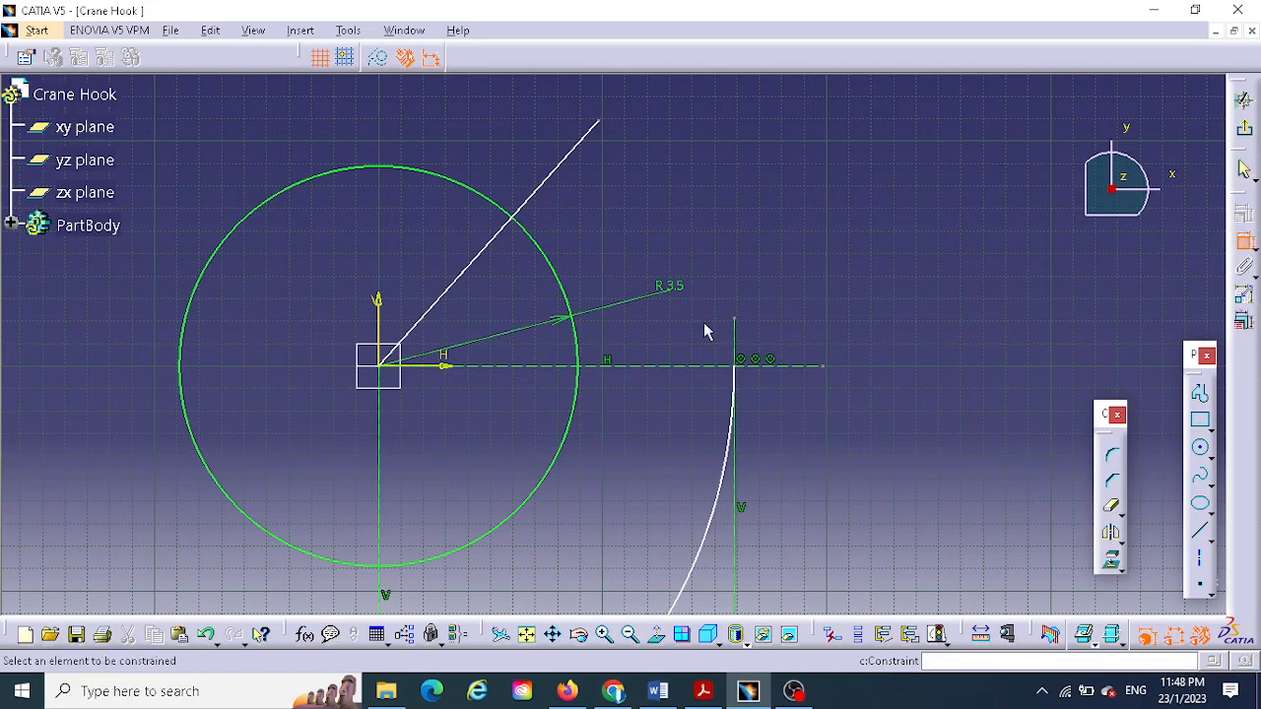
{"action": "left_click", "coordinate": [480, 270]}
{"action": "left_click", "coordinate": [513, 365]}
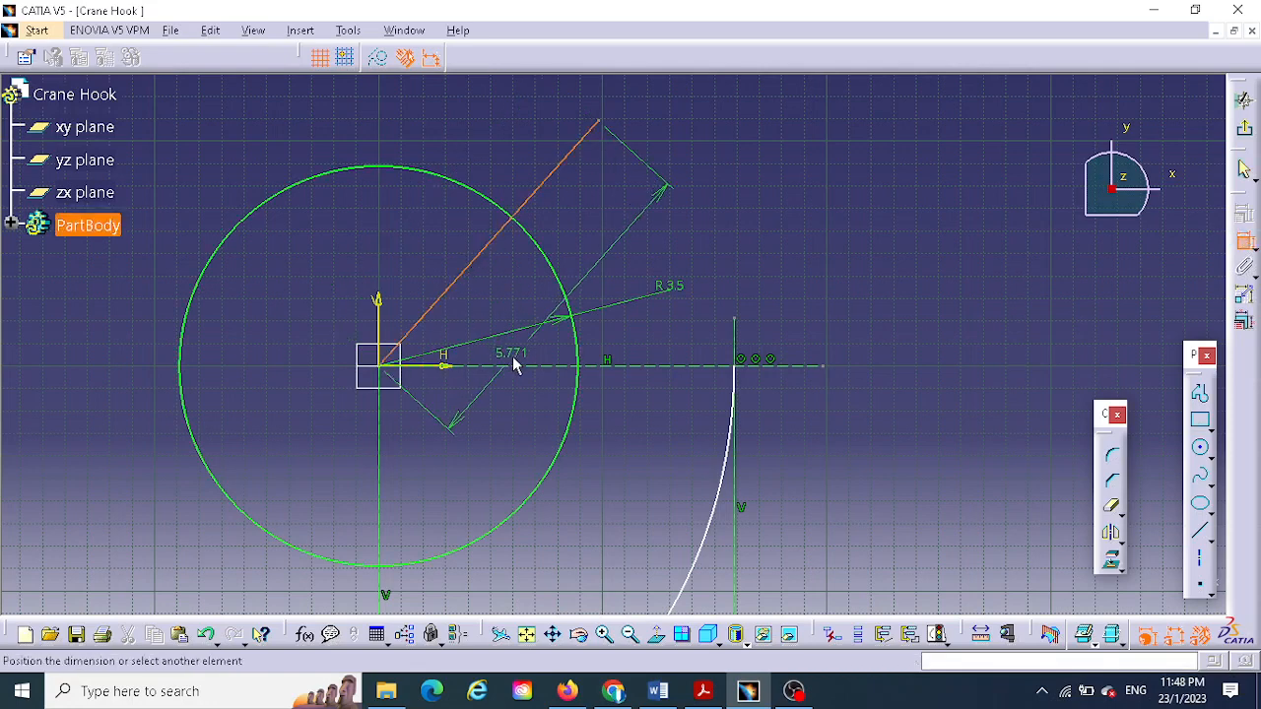
{"action": "left_click", "coordinate": [640, 203]}
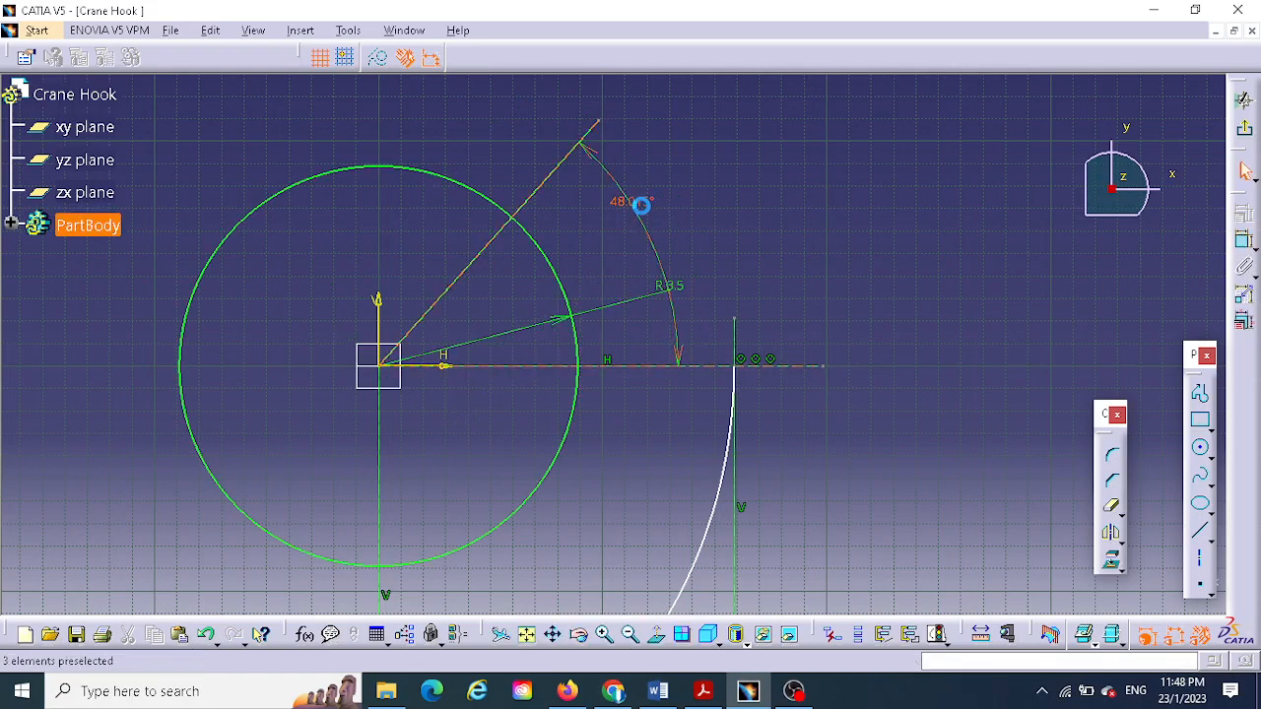
{"action": "double_click", "coordinate": [644, 199]}
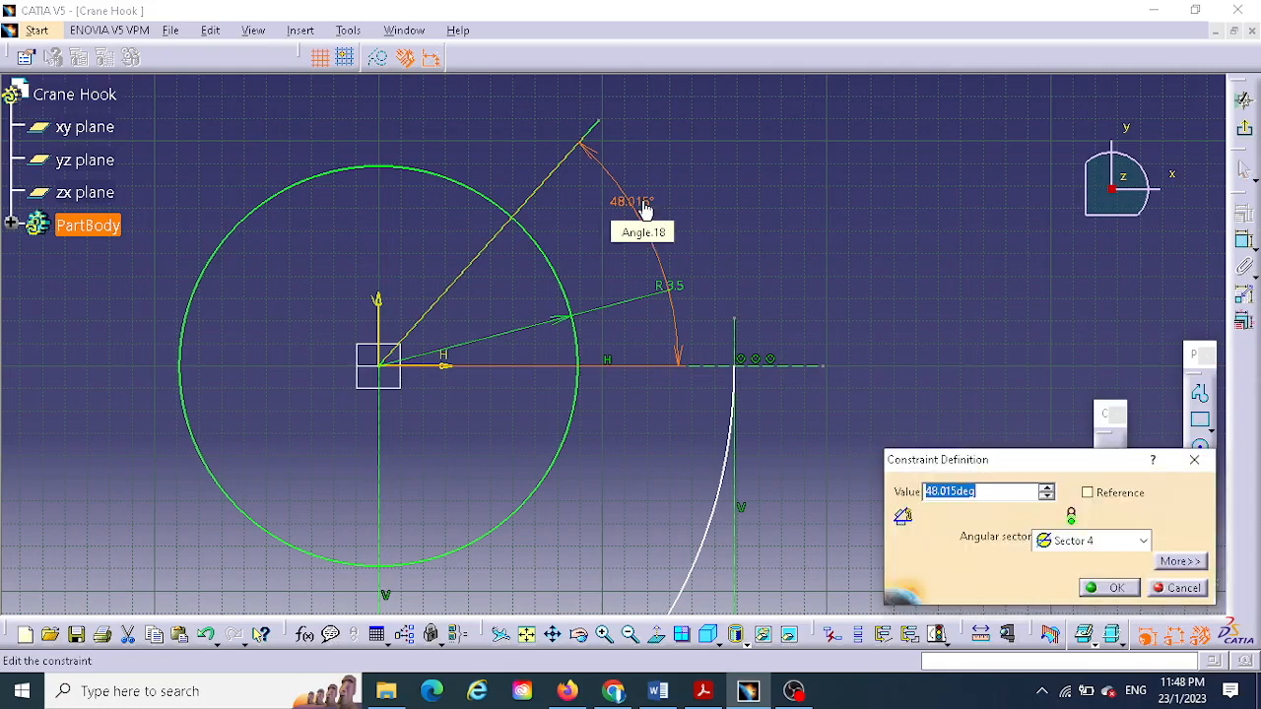
{"action": "type", "text": "55"}
{"action": "key", "text": "Return"}
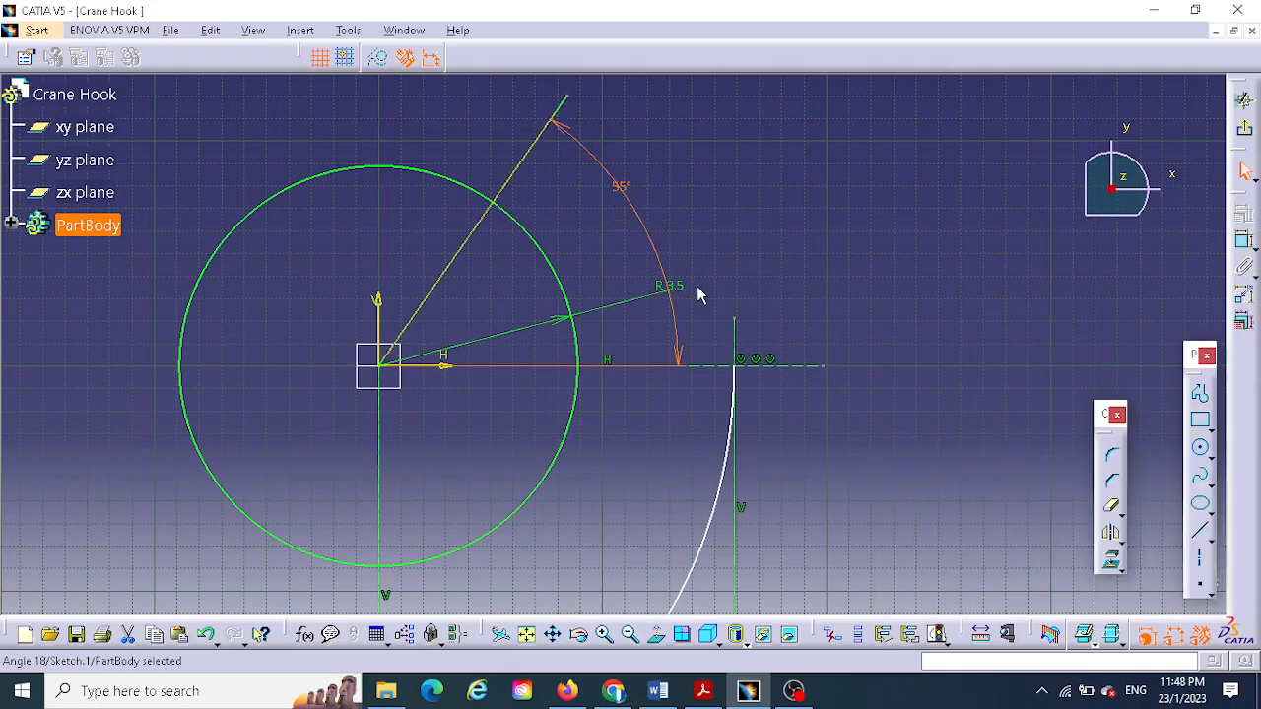
- Sketch a second inclined line about 5.41 in long to the right of the first, and make the two lines parallel
{"action": "left_click", "coordinate": [1202, 534]}
{"action": "left_click", "coordinate": [459, 412]}
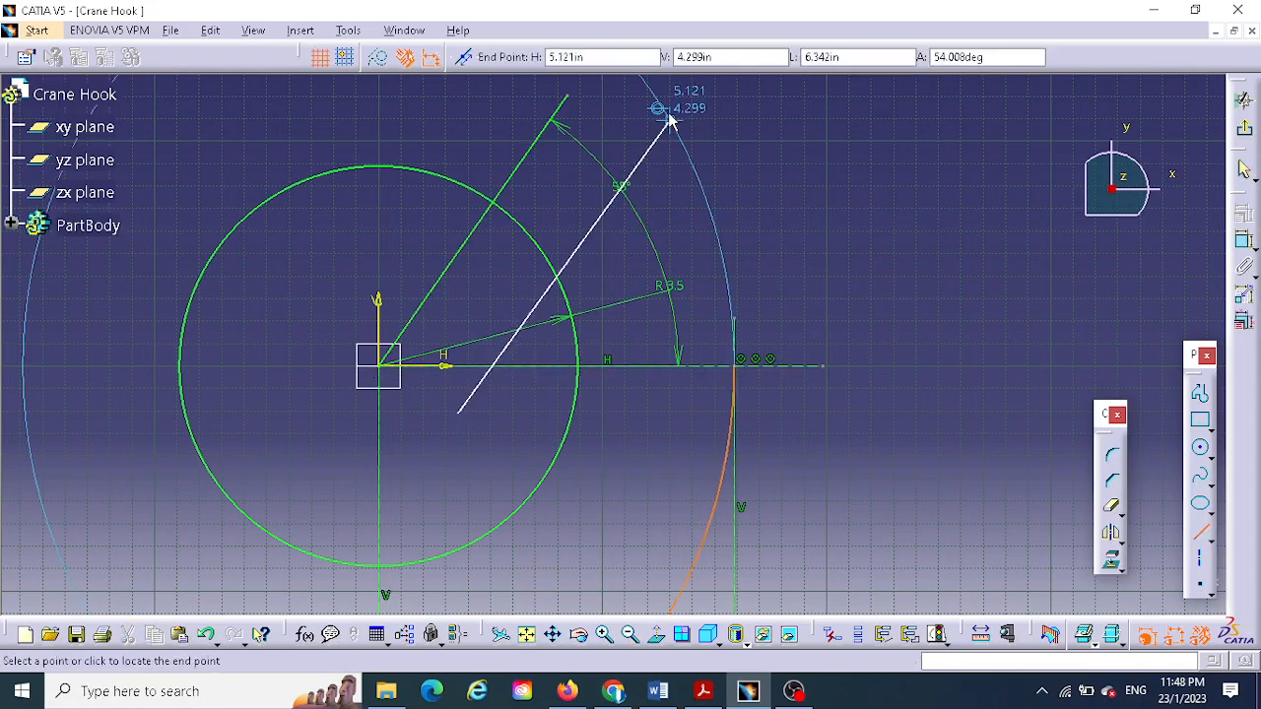
{"action": "left_click", "coordinate": [641, 165]}
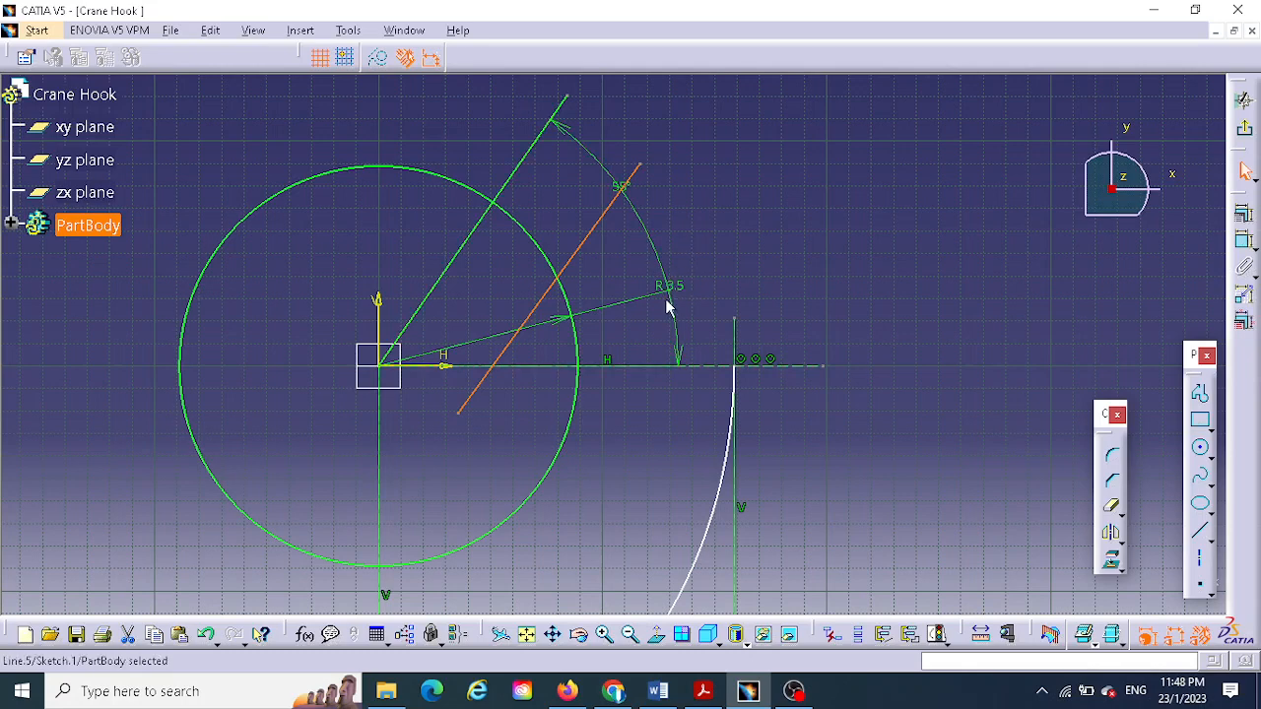
{"action": "left_click", "coordinate": [516, 166], "text": "ctrl"}
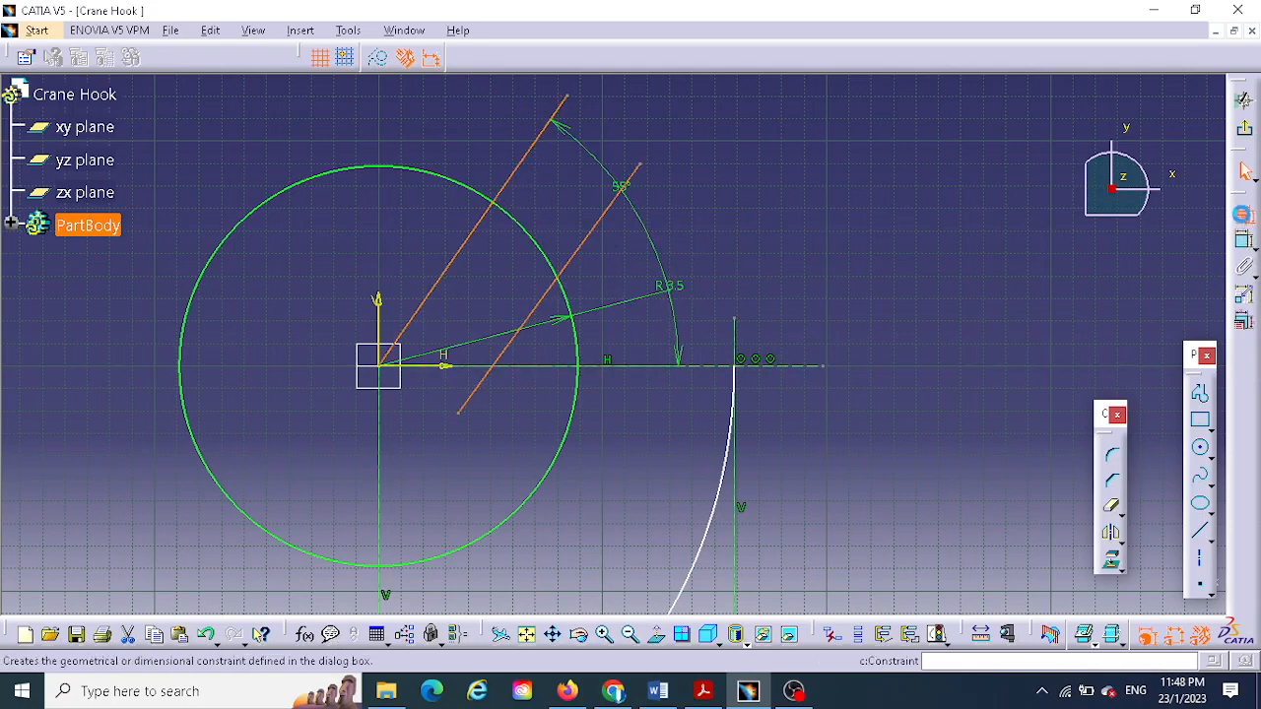
{"action": "left_click", "coordinate": [1244, 235]}
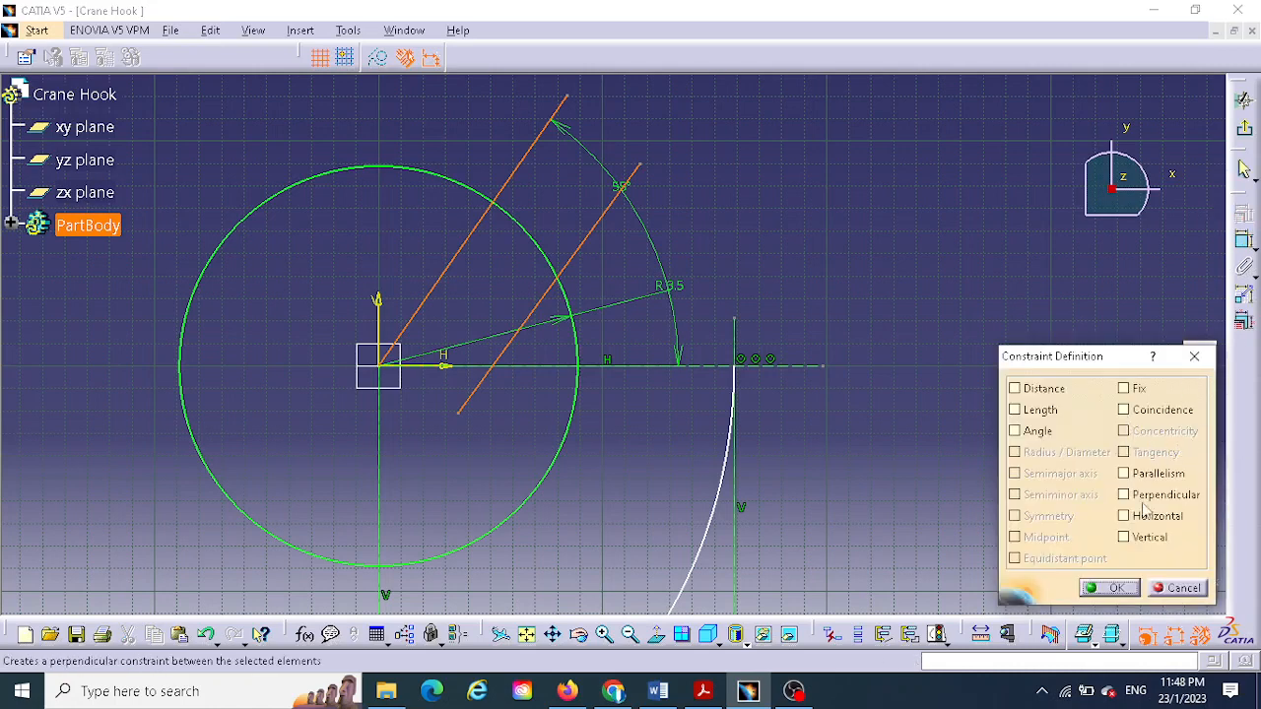
{"action": "left_click", "coordinate": [1124, 474]}
{"action": "left_click", "coordinate": [1110, 588]}
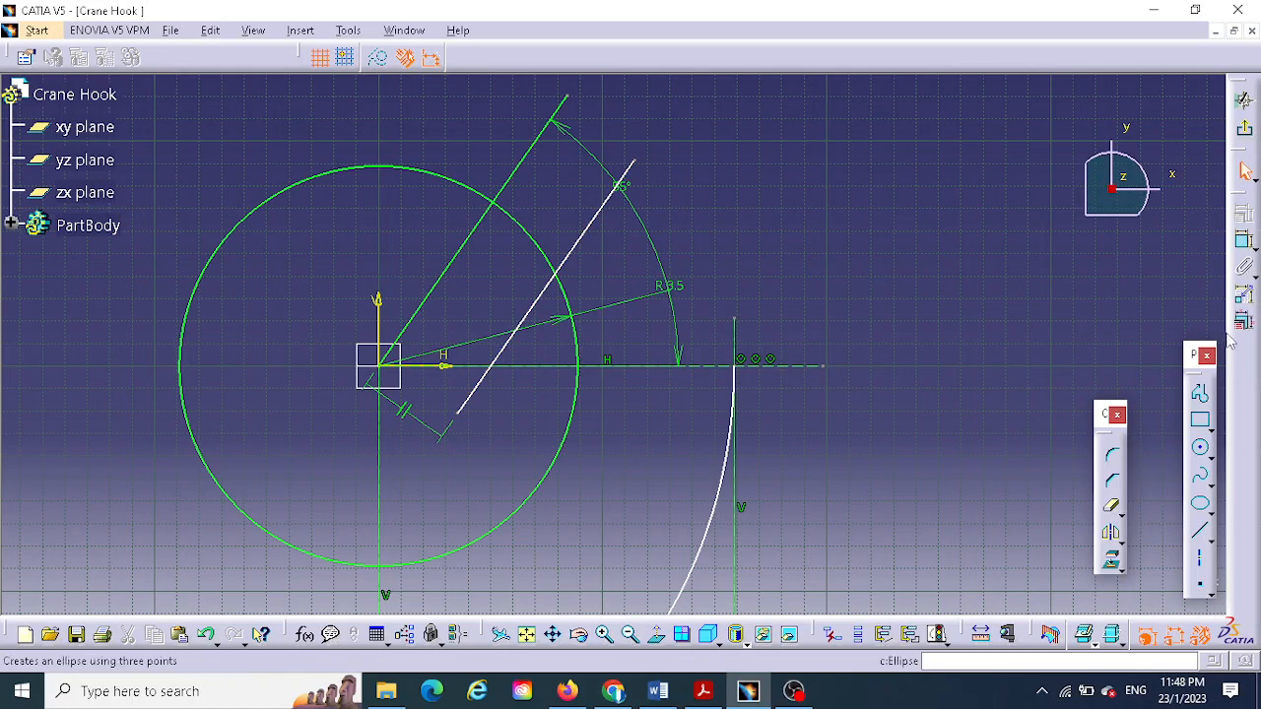
{"action": "left_click", "coordinate": [1244, 244]}
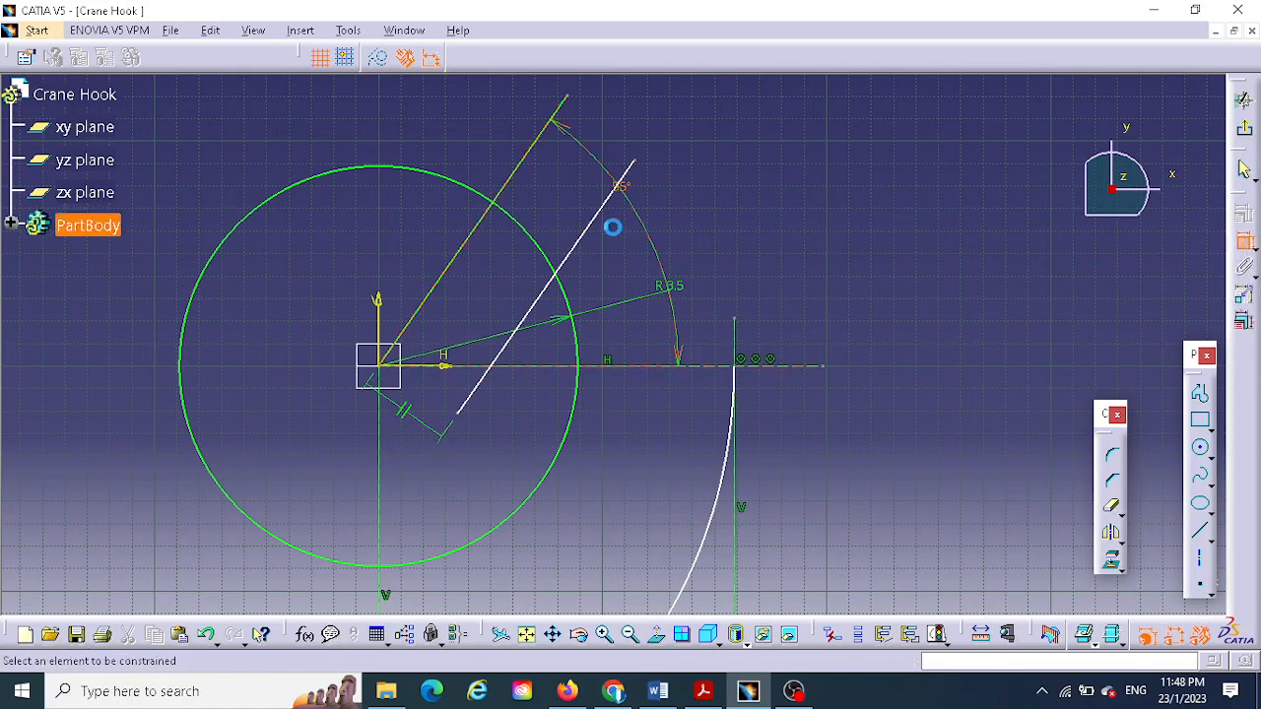
{"action": "left_click", "coordinate": [596, 227]}
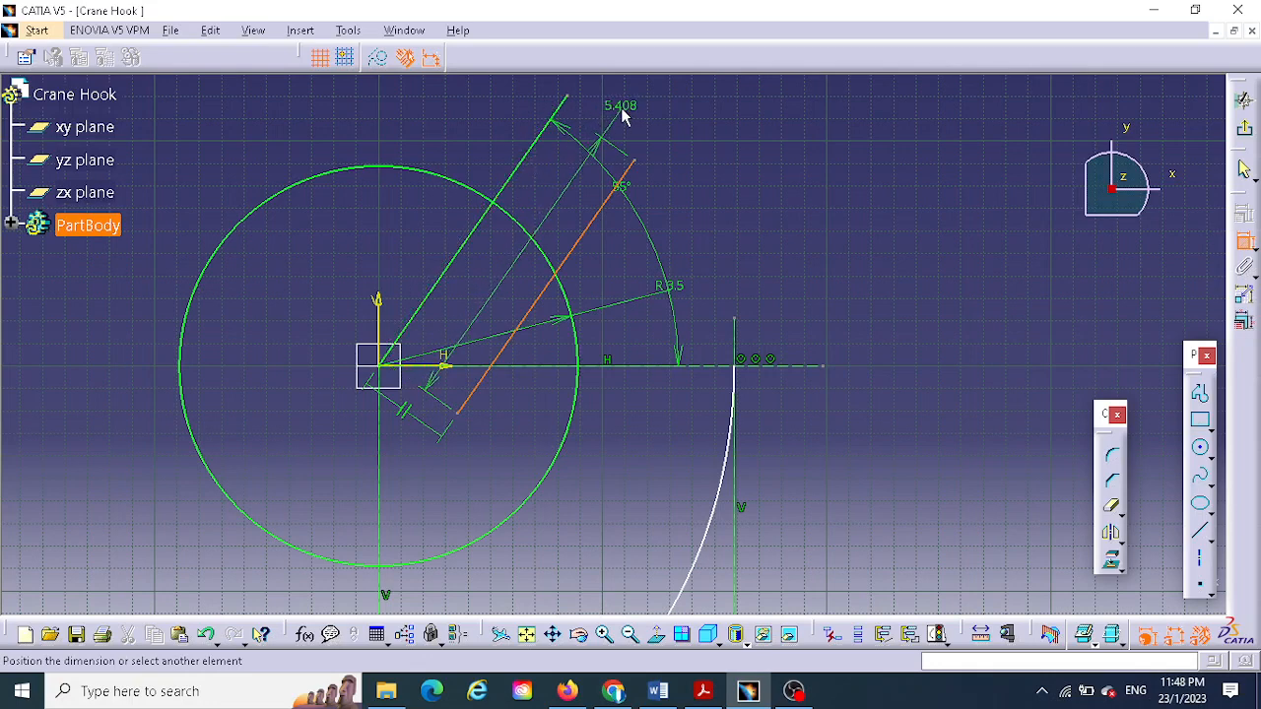
{"action": "key", "text": "Escape"}
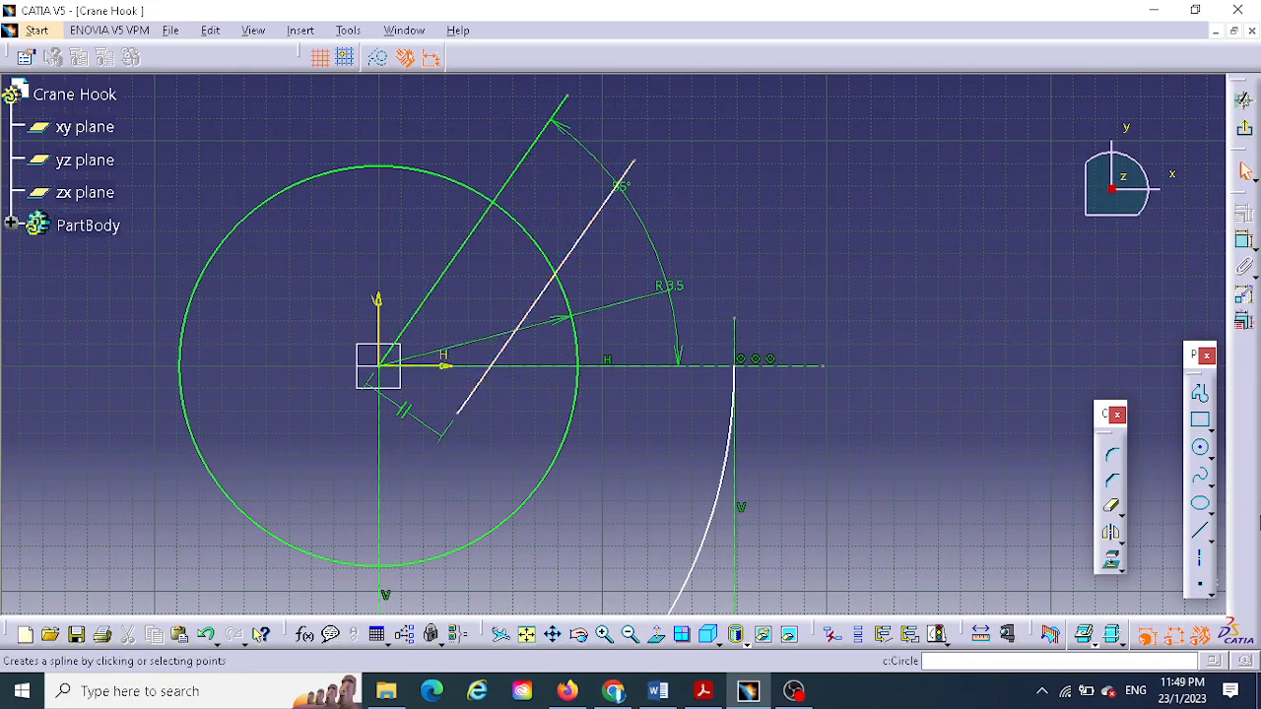
- Constrain the distance between the two parallel inclined lines to 21/8 in, checking the value in the PDF drawing
{"action": "left_click", "coordinate": [1244, 241]}
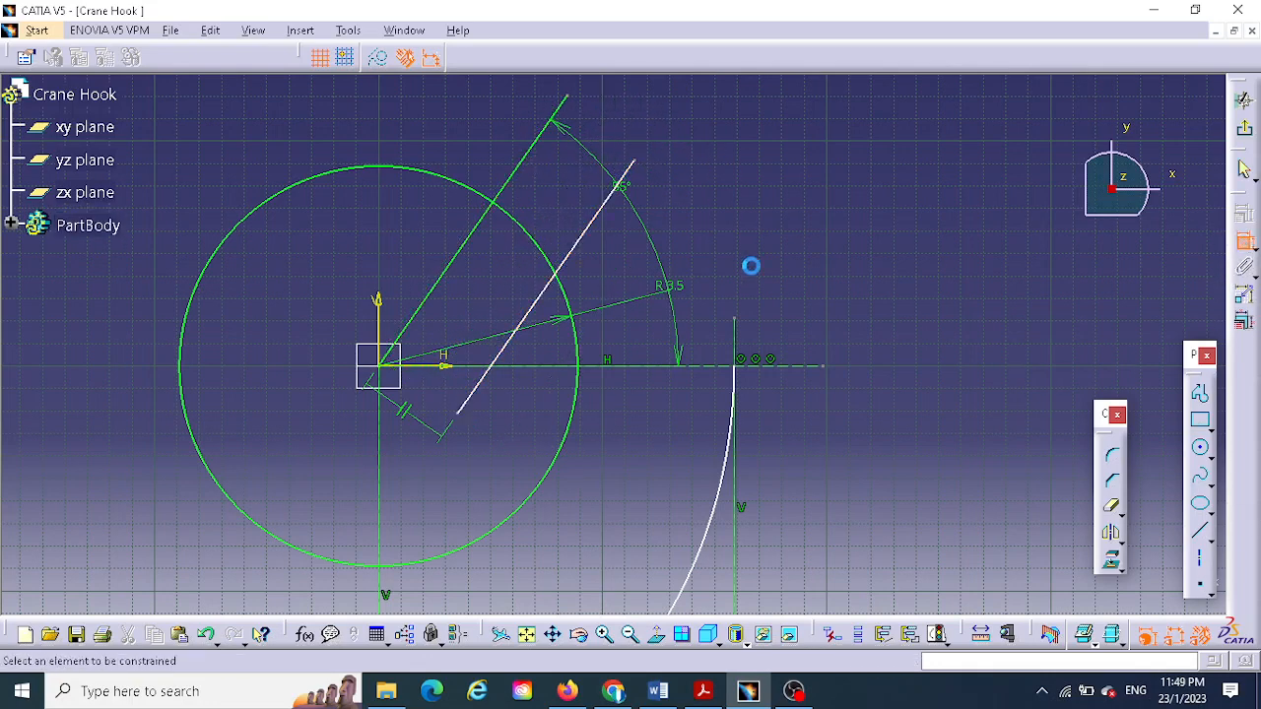
{"action": "left_click", "coordinate": [514, 176]}
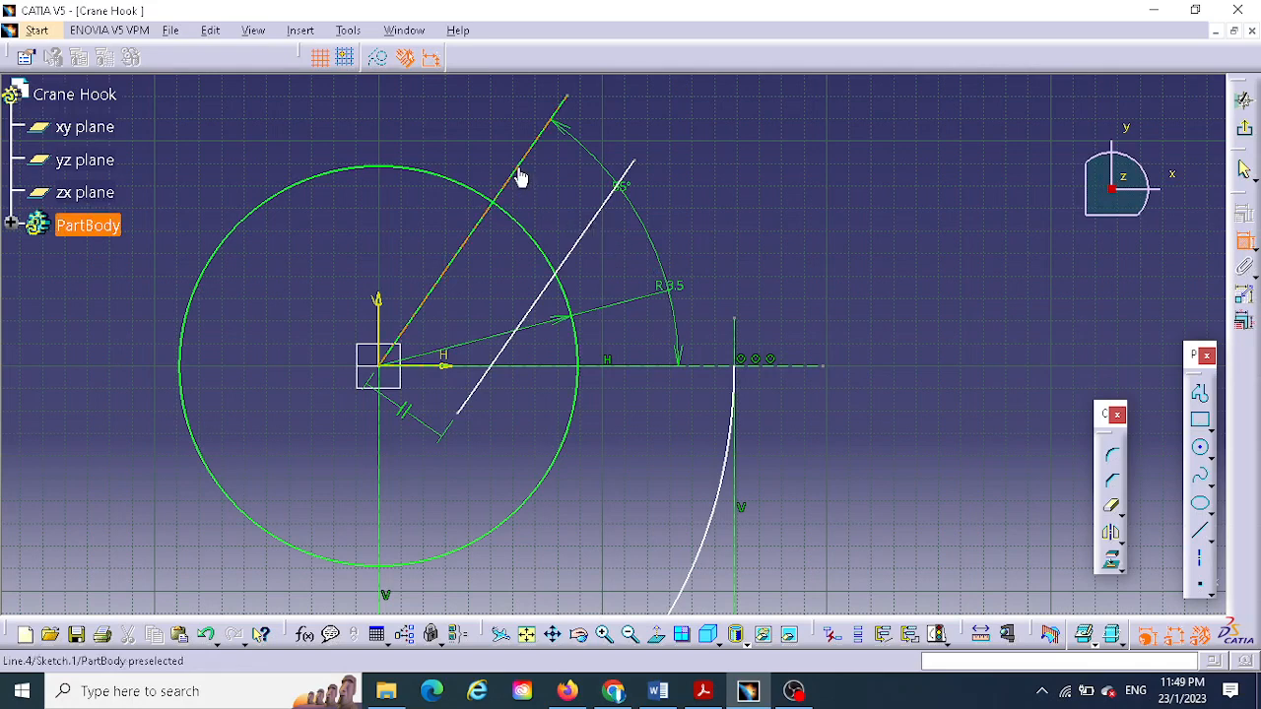
{"action": "left_click", "coordinate": [592, 238]}
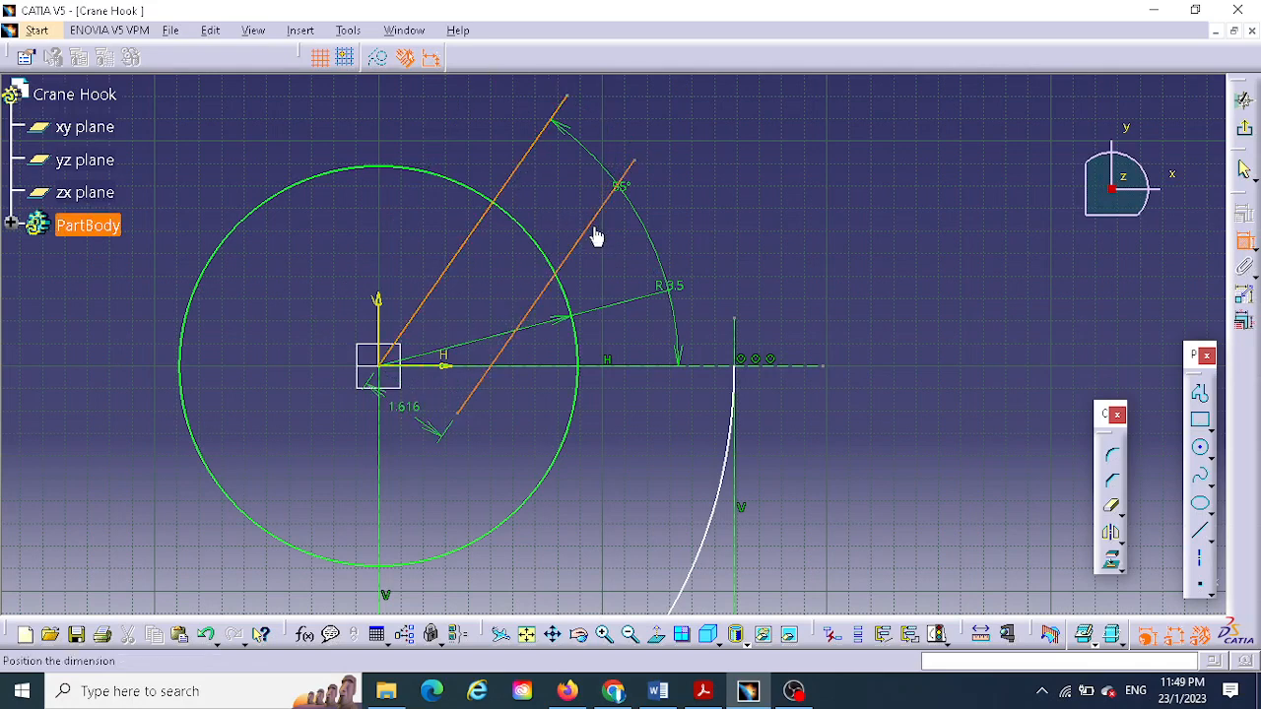
{"action": "left_click", "coordinate": [652, 120]}
{"action": "double_click", "coordinate": [640, 111]}
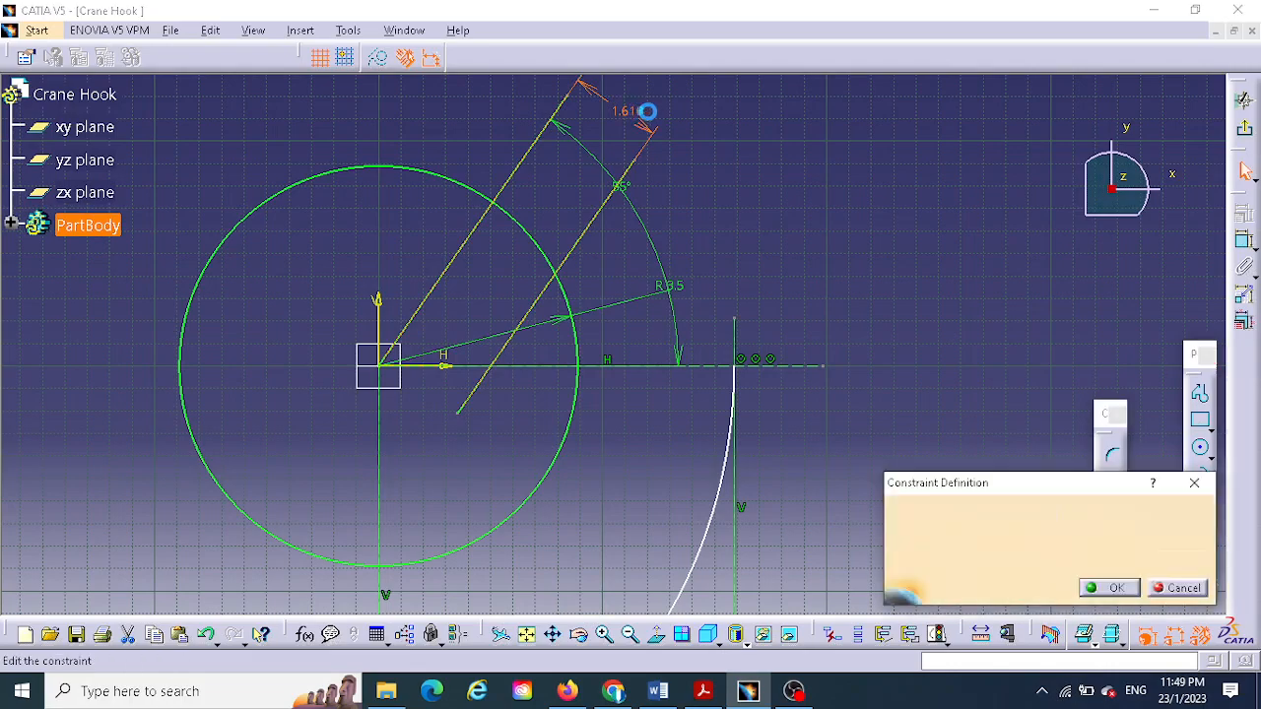
{"action": "left_click", "coordinate": [702, 692]}
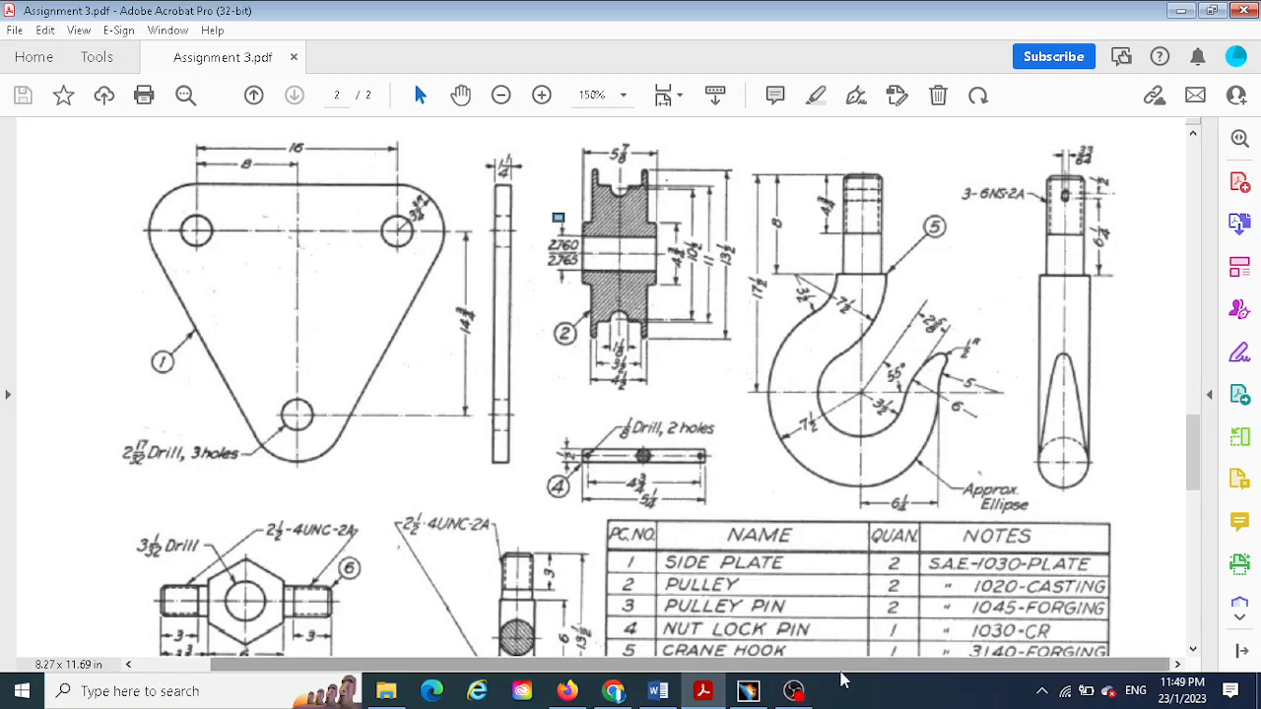
{"action": "left_click", "coordinate": [748, 692]}
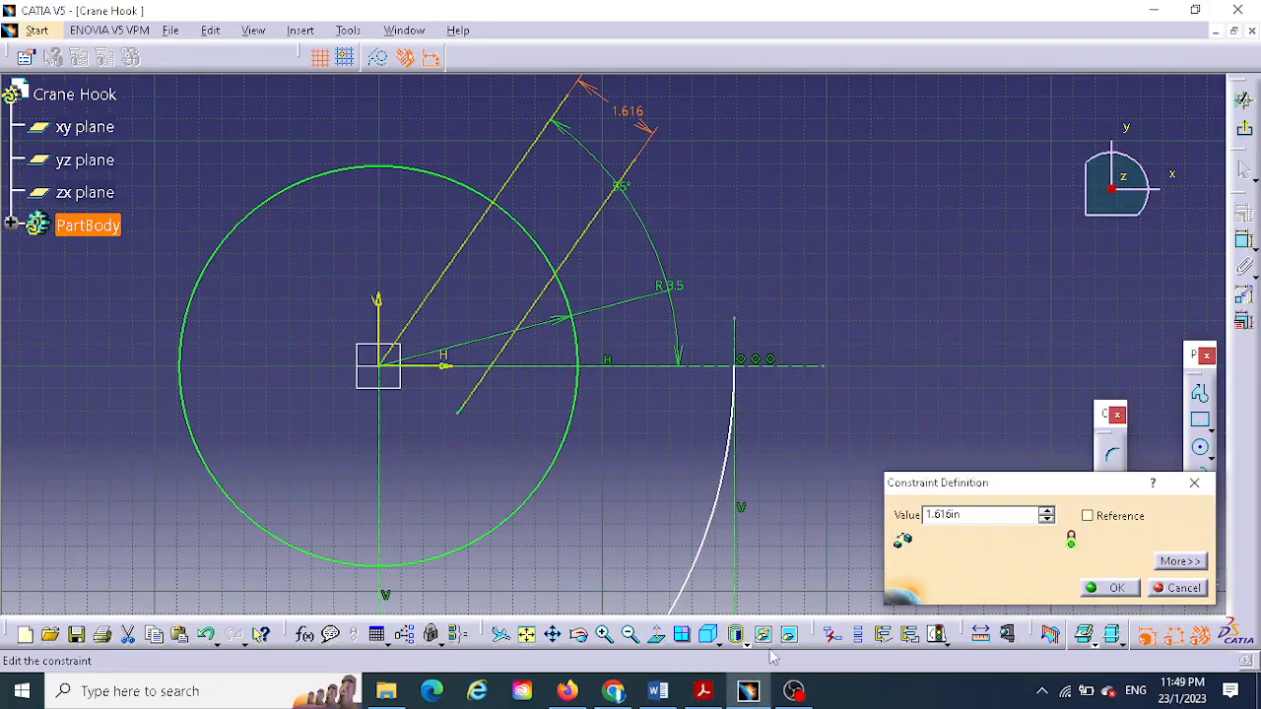
{"action": "double_click", "coordinate": [971, 515]}
{"action": "type", "text": "21"}
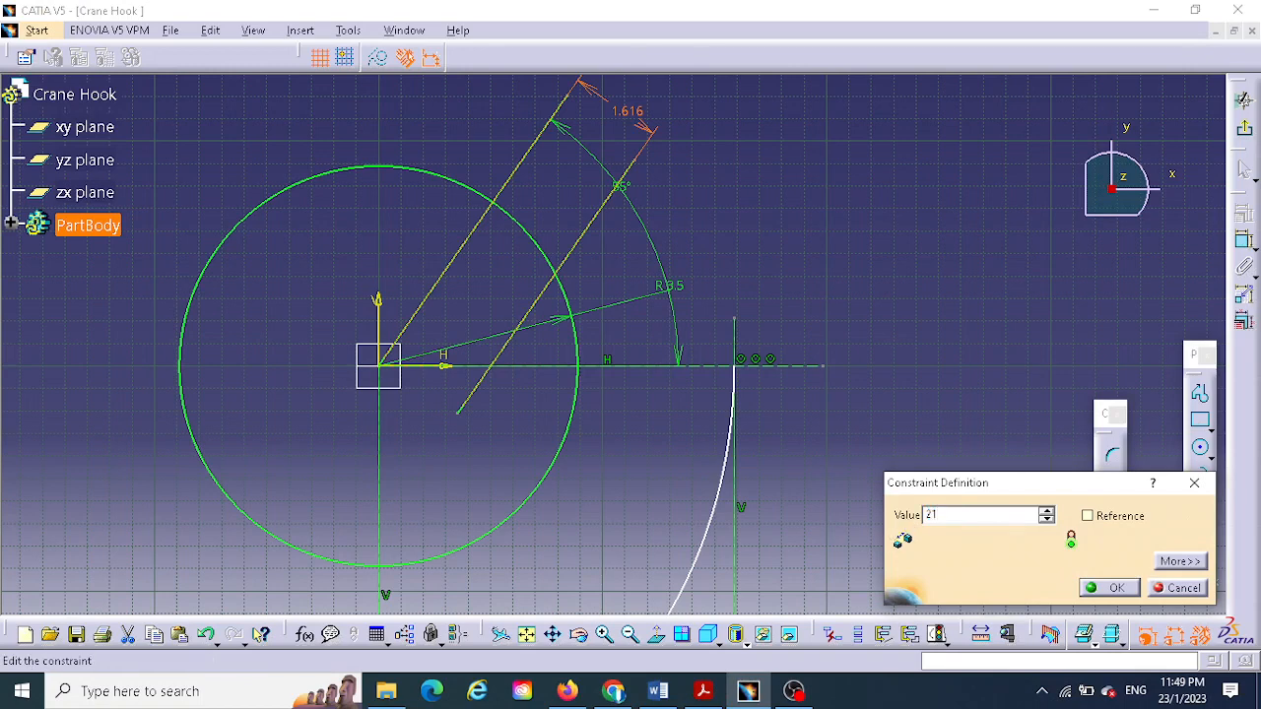
{"action": "type", "text": "/8"}
{"action": "key", "text": "Return"}
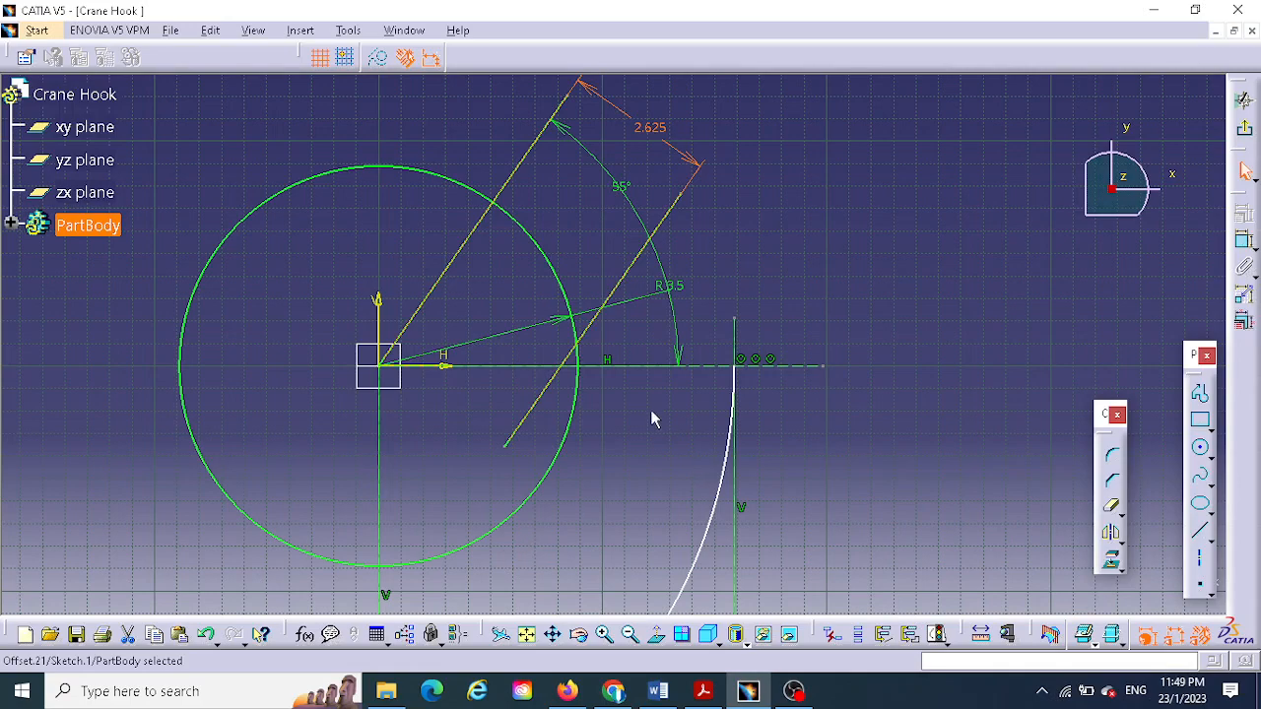
- Consult the PDF, then sketch a circle of about 3.59 in radius, centred beyond the ellipse arc, through the 3.5 in circle's crossing with the horizontal axis
{"action": "middle_click_drag", "start_coordinate": [652, 424], "coordinate": [700, 268]}
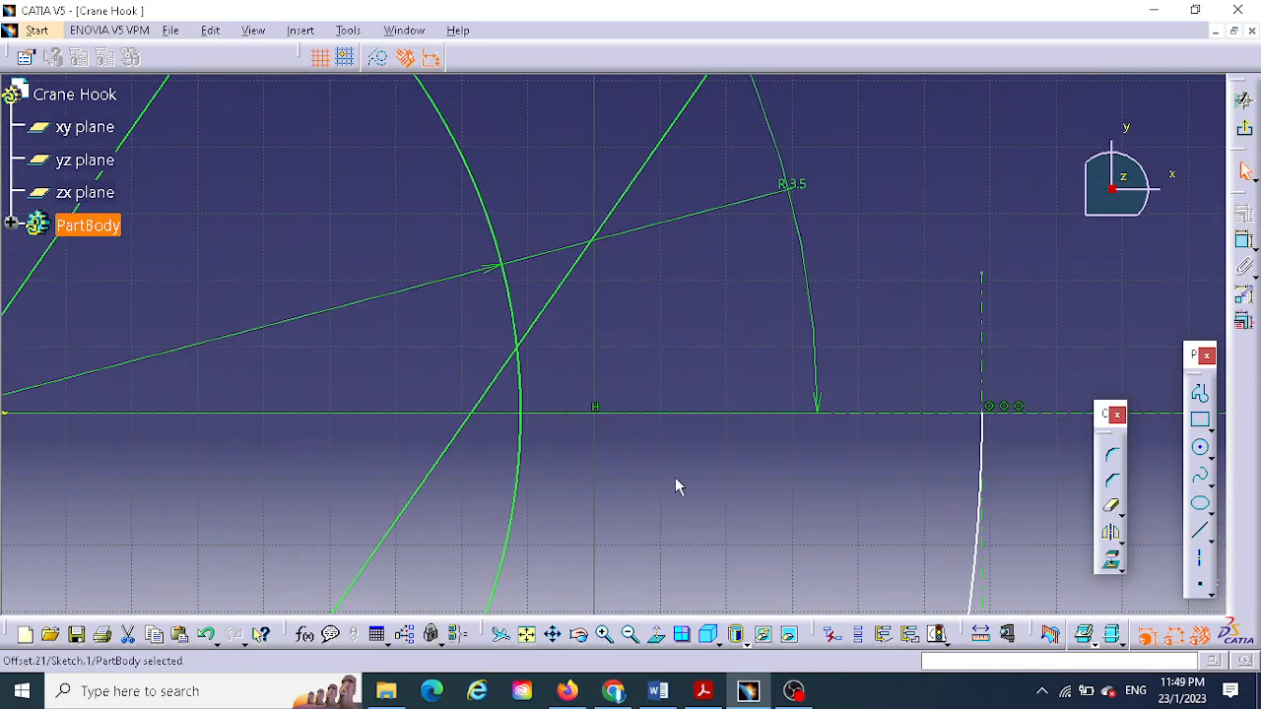
{"action": "middle_click_drag", "start_coordinate": [676, 480], "coordinate": [586, 398]}
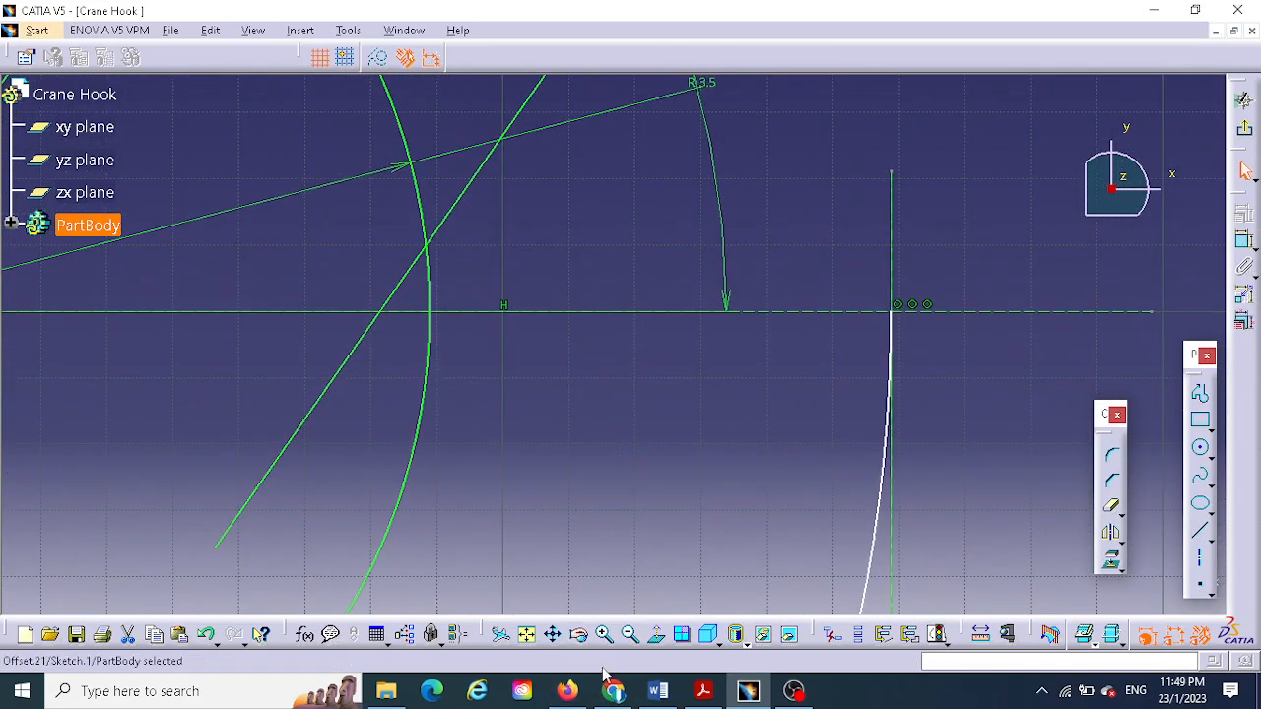
{"action": "left_click", "coordinate": [702, 691]}
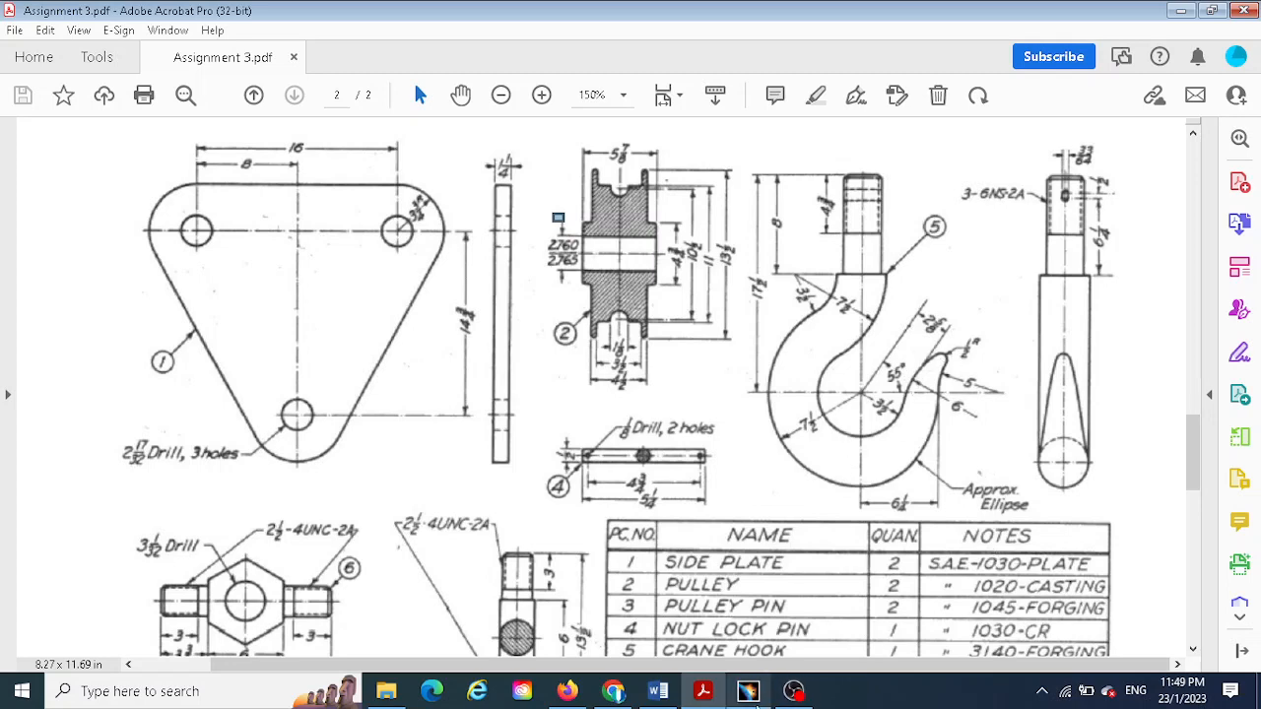
{"action": "left_click", "coordinate": [748, 691]}
{"action": "mouse_move", "coordinate": [788, 384]}
{"action": "middle_mouse_down"}
{"action": "mouse_move", "coordinate": [729, 394]}
{"action": "mouse_move", "coordinate": [728, 436]}
{"action": "middle_mouse_up"}
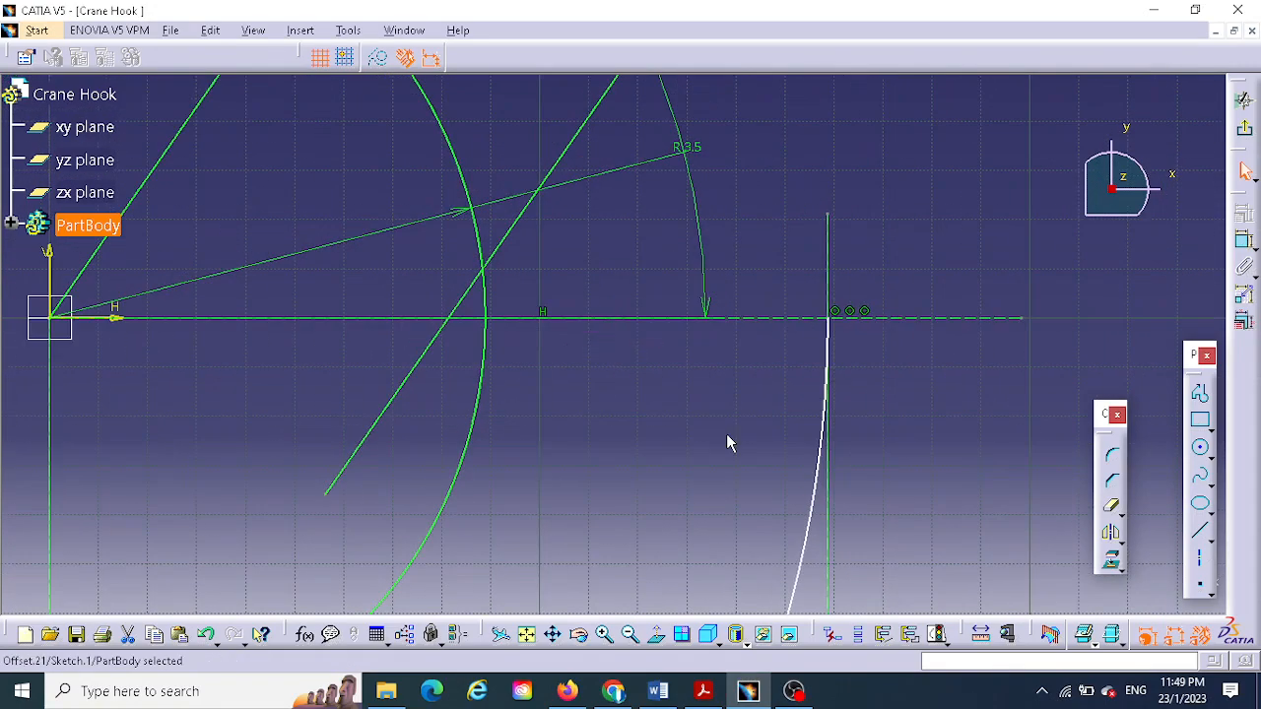
{"action": "left_click", "coordinate": [1200, 449]}
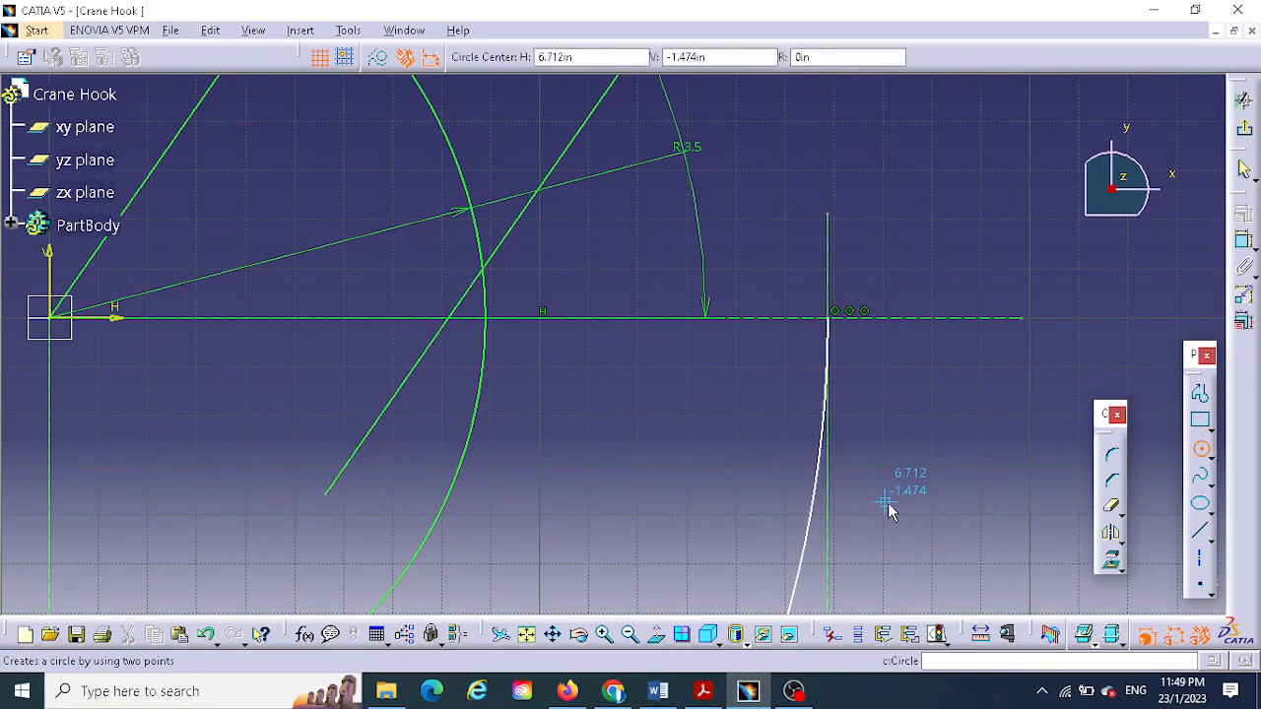
{"action": "left_click", "coordinate": [904, 476]}
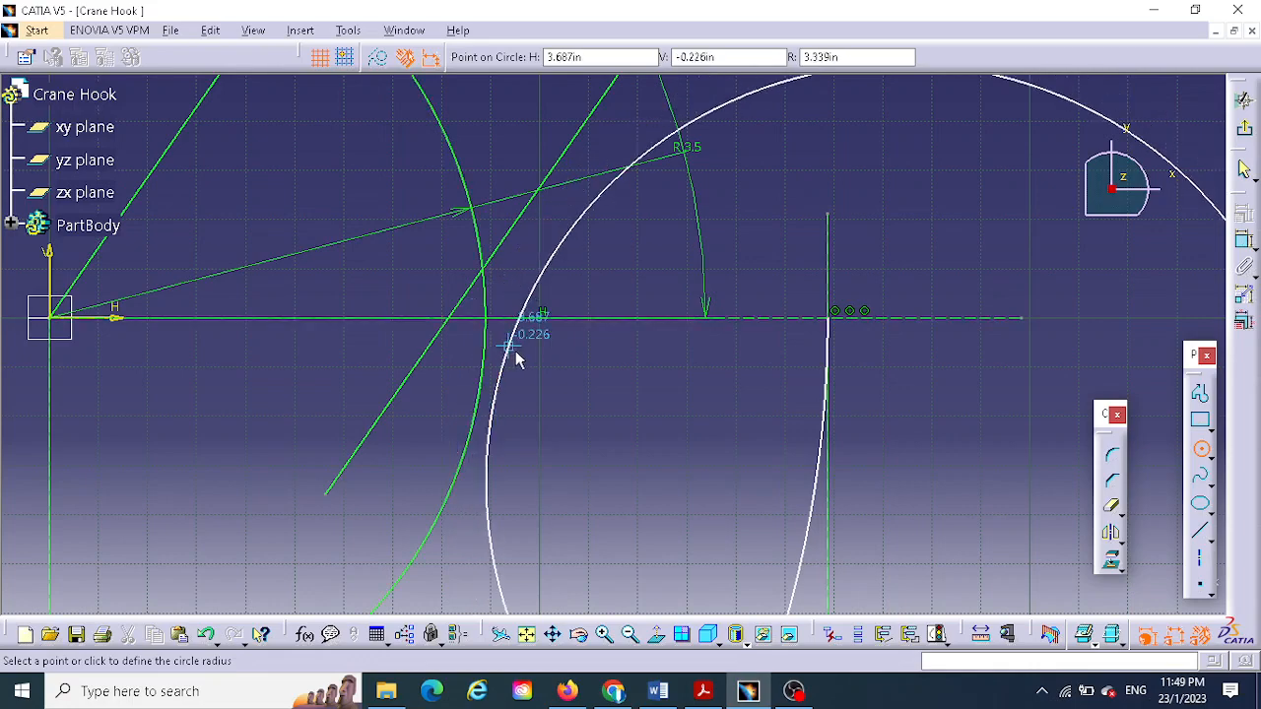
{"action": "middle_click_drag", "start_coordinate": [516, 357], "coordinate": [539, 281]}
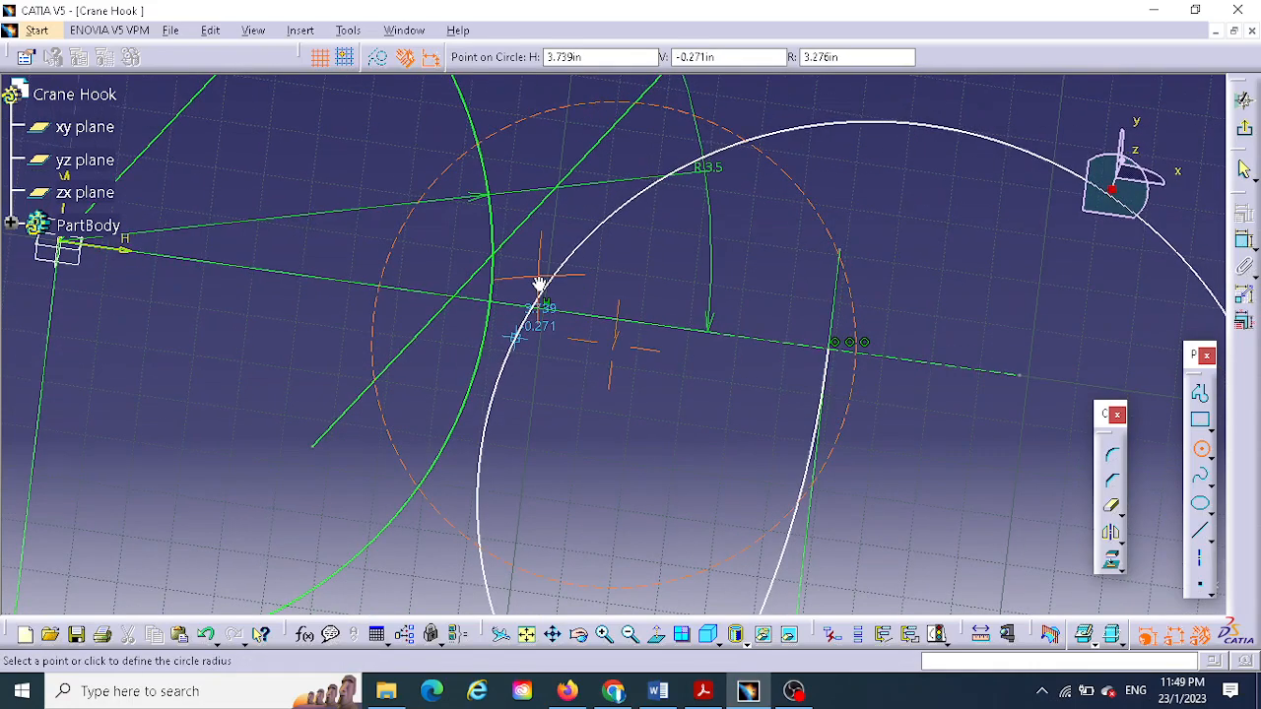
{"action": "left_click", "coordinate": [658, 636]}
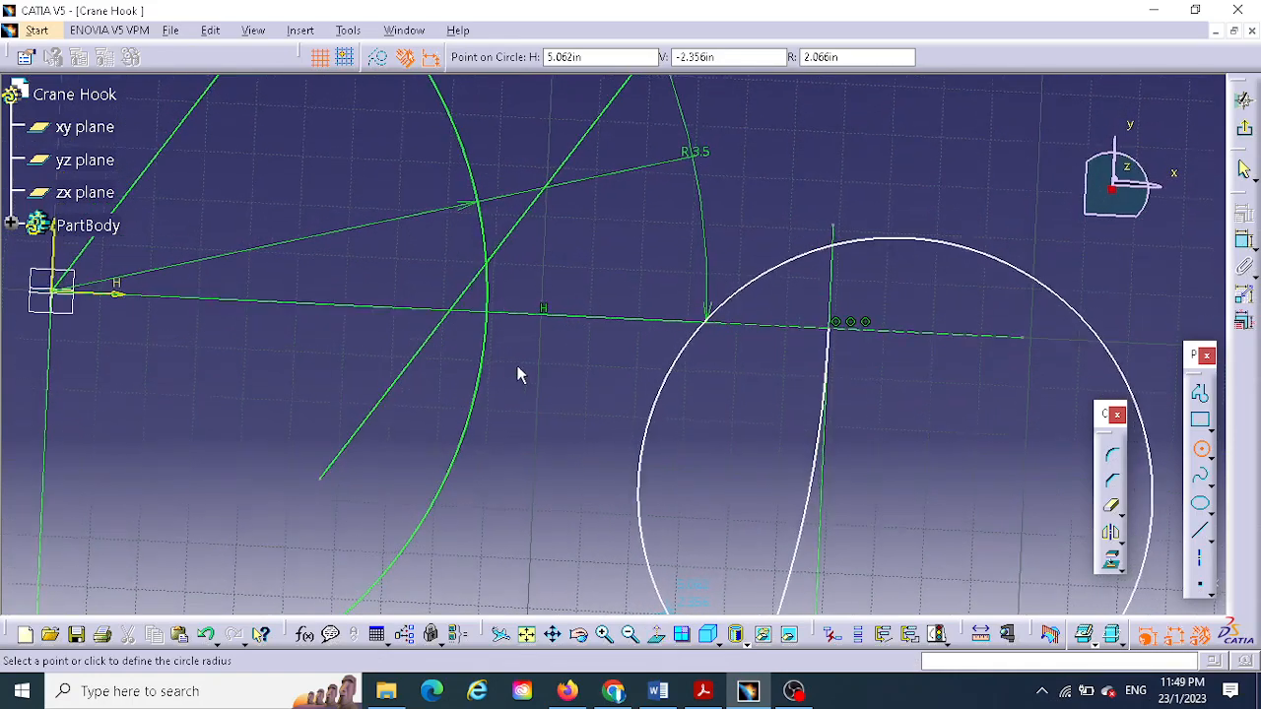
{"action": "middle_click_drag", "start_coordinate": [516, 352], "coordinate": [558, 263], "text": "ctrl"}
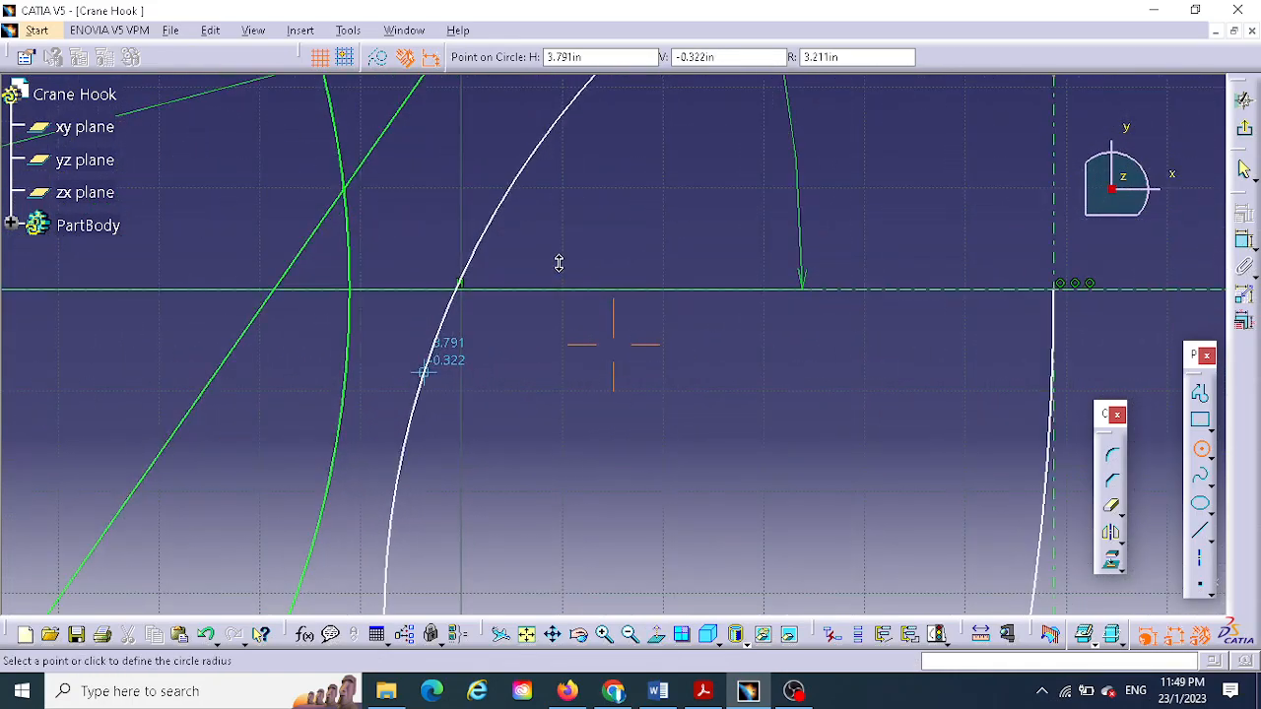
{"action": "left_click", "coordinate": [342, 288]}
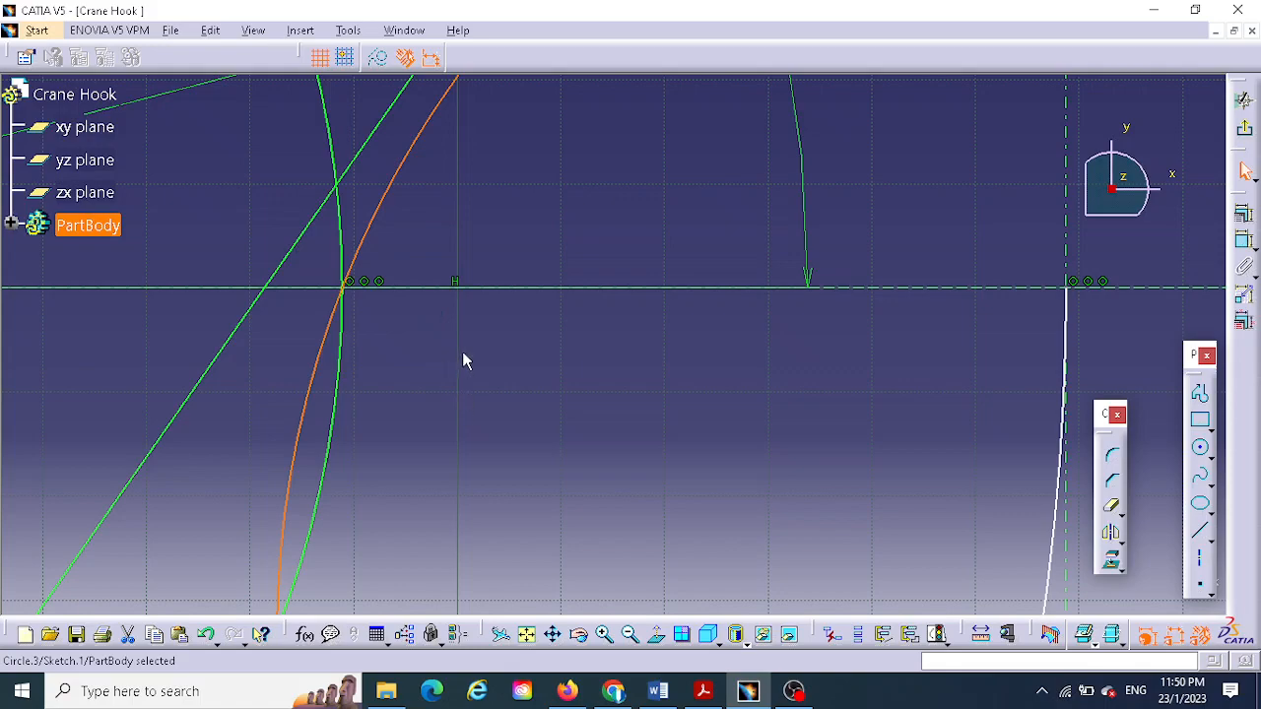
- Constrain the radius of the circle passing through the 3.5 in circle's axis crossing to 6 in
{"action": "middle_click_drag", "start_coordinate": [462, 385], "coordinate": [469, 490], "text": "ctrl"}
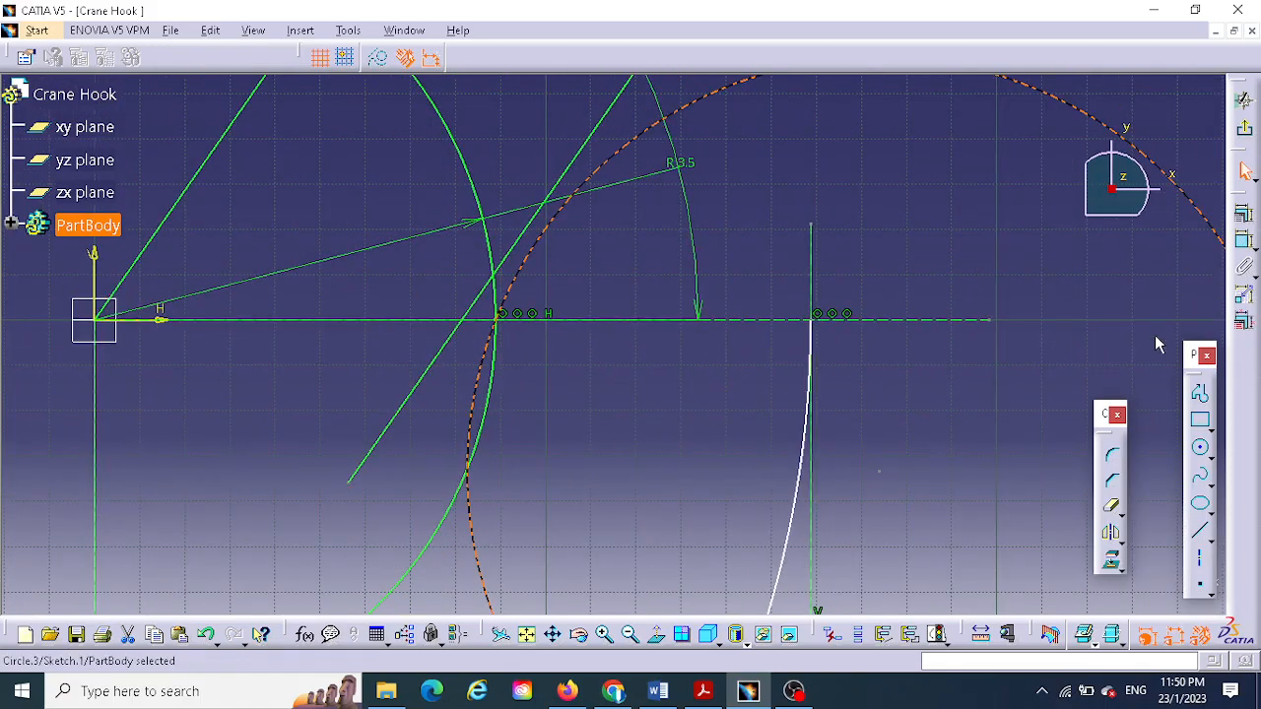
{"action": "left_click", "coordinate": [1243, 241]}
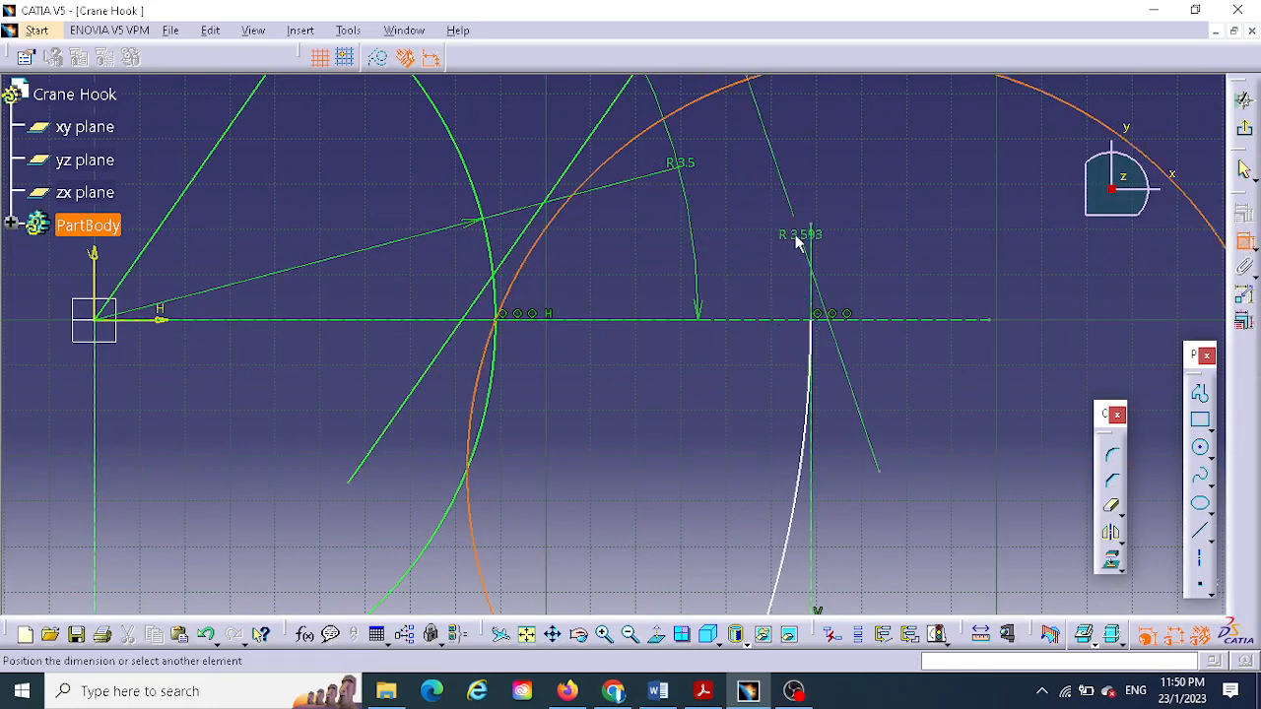
{"action": "left_click", "coordinate": [766, 225]}
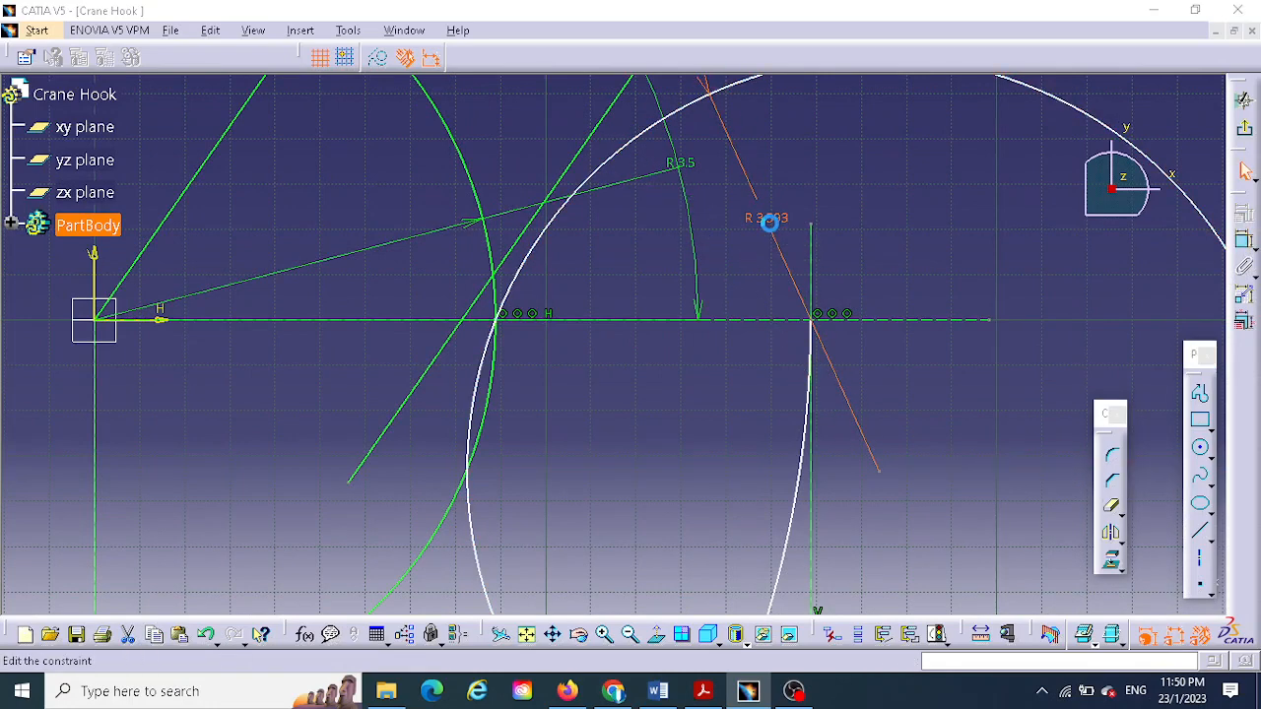
{"action": "double_click", "coordinate": [770, 220]}
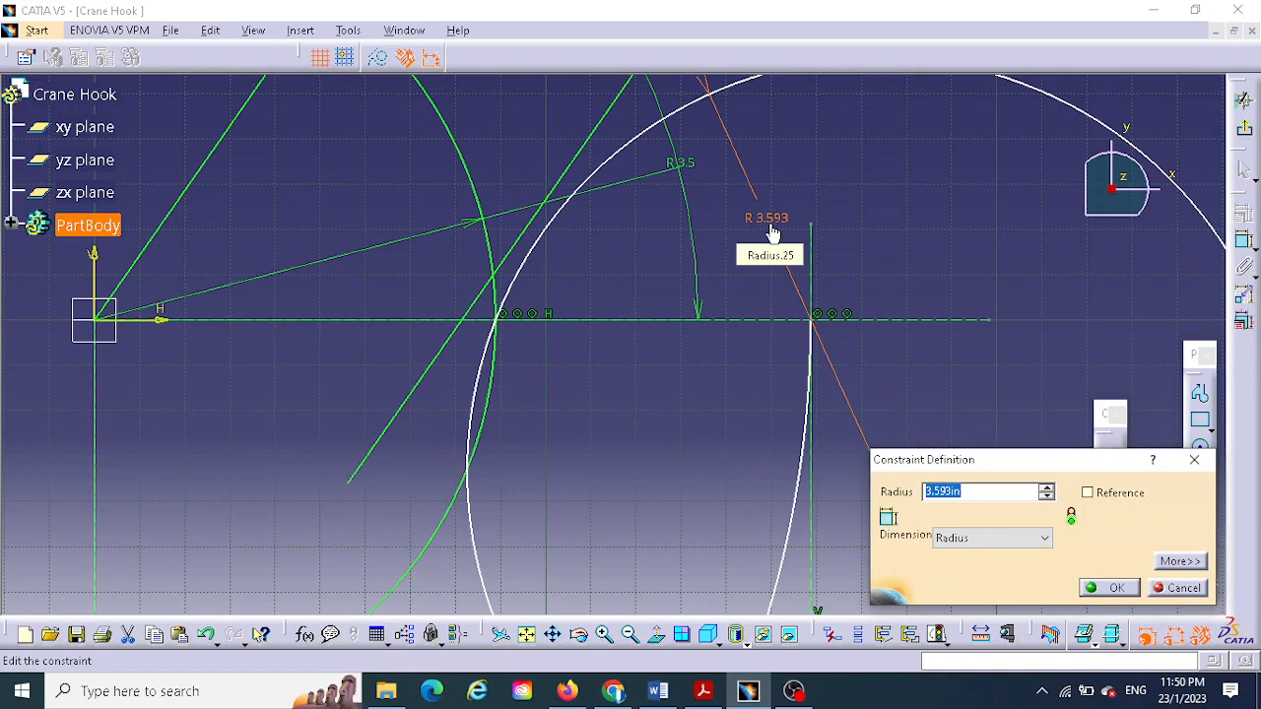
{"action": "type", "text": "8"}
{"action": "key", "text": "Return"}
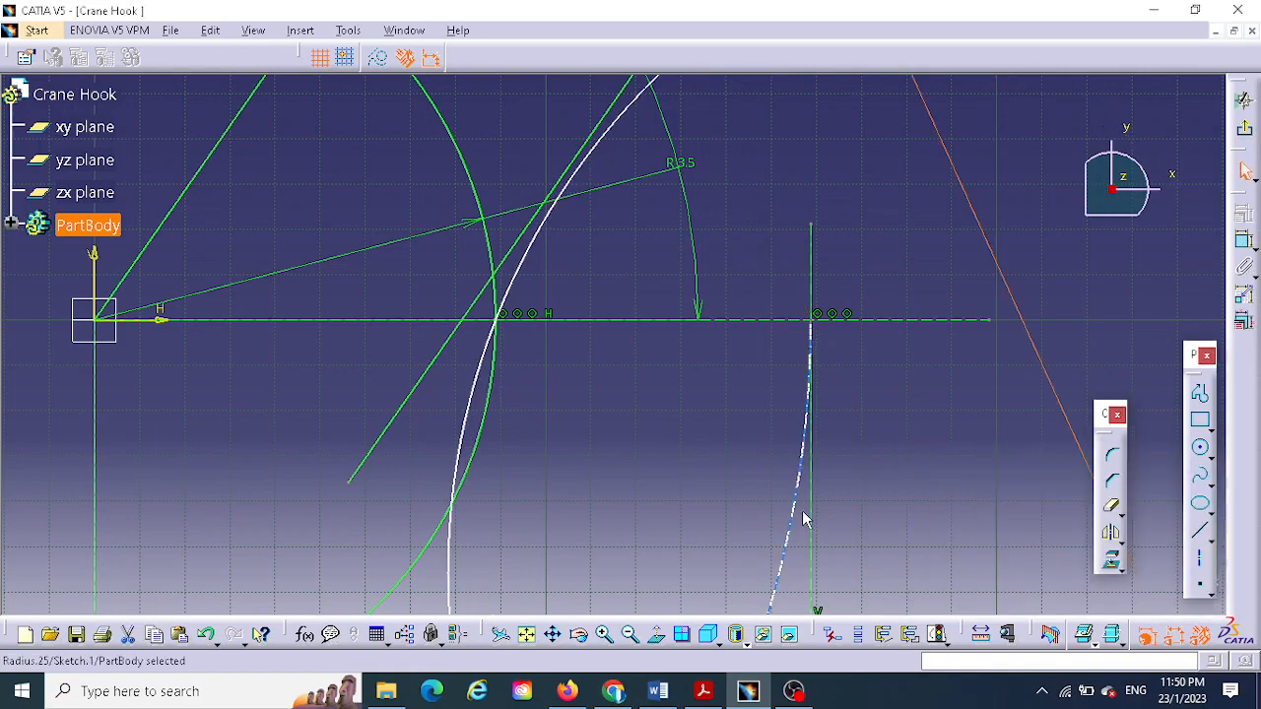
- Make the 6 in circle tangent to the second inclined line
{"action": "middle_click_drag", "start_coordinate": [684, 424], "coordinate": [664, 496]}
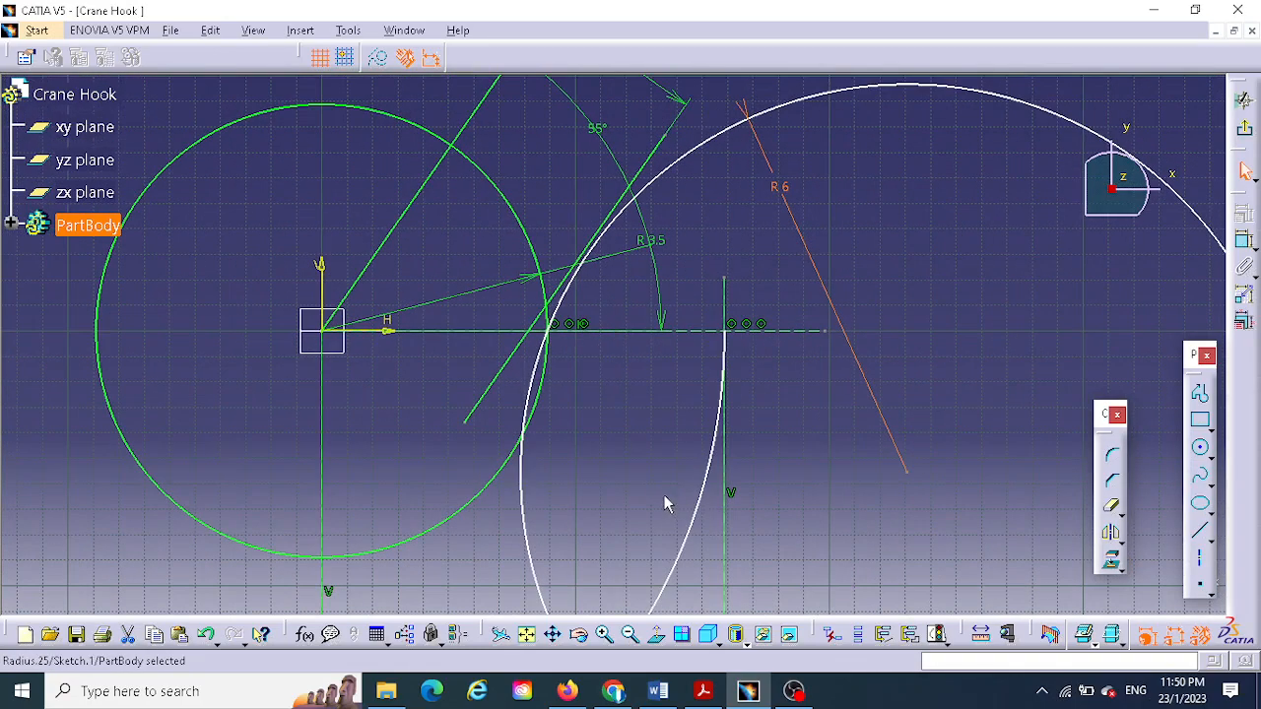
{"action": "left_click", "coordinate": [668, 167]}
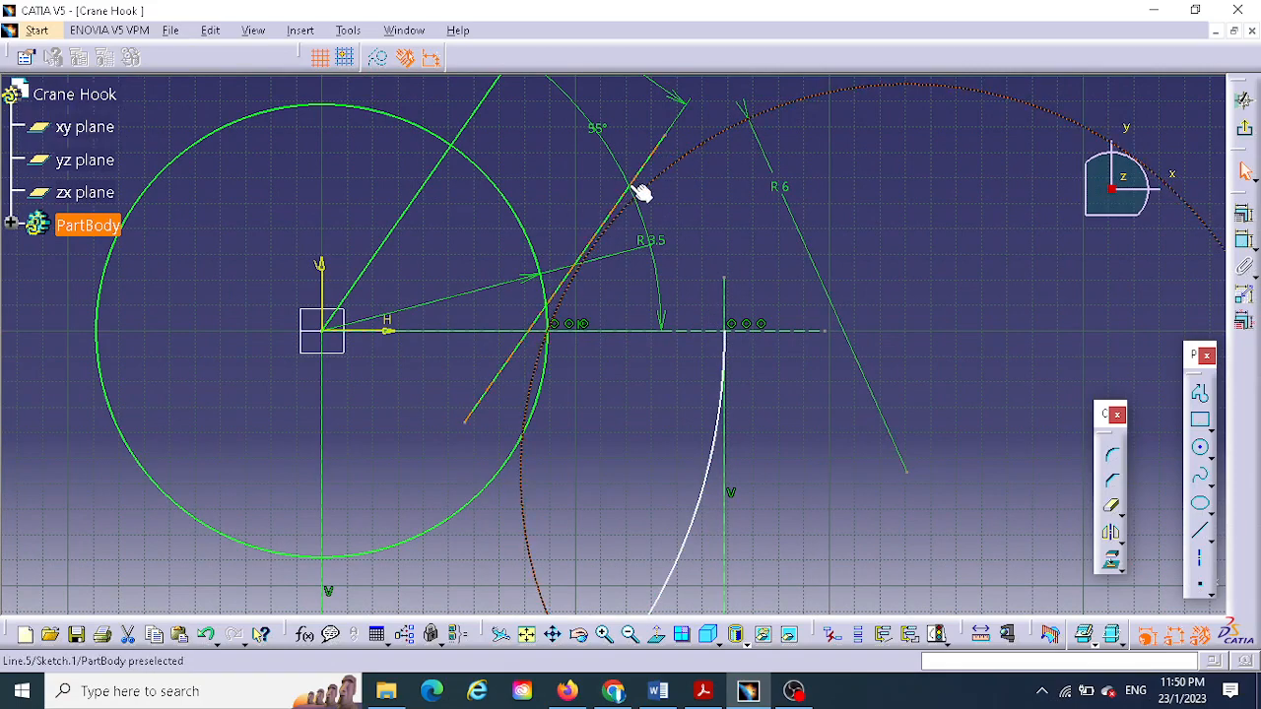
{"action": "left_click", "coordinate": [644, 186], "text": "ctrl"}
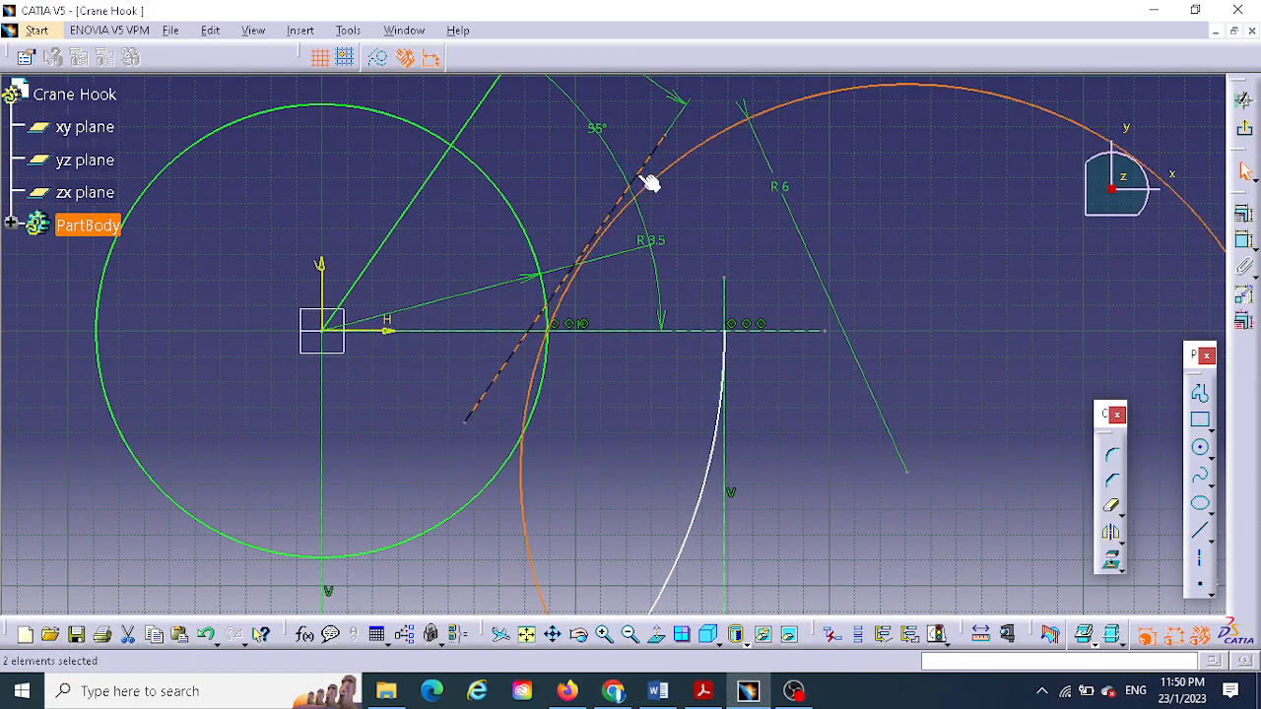
{"action": "left_click", "coordinate": [1246, 214]}
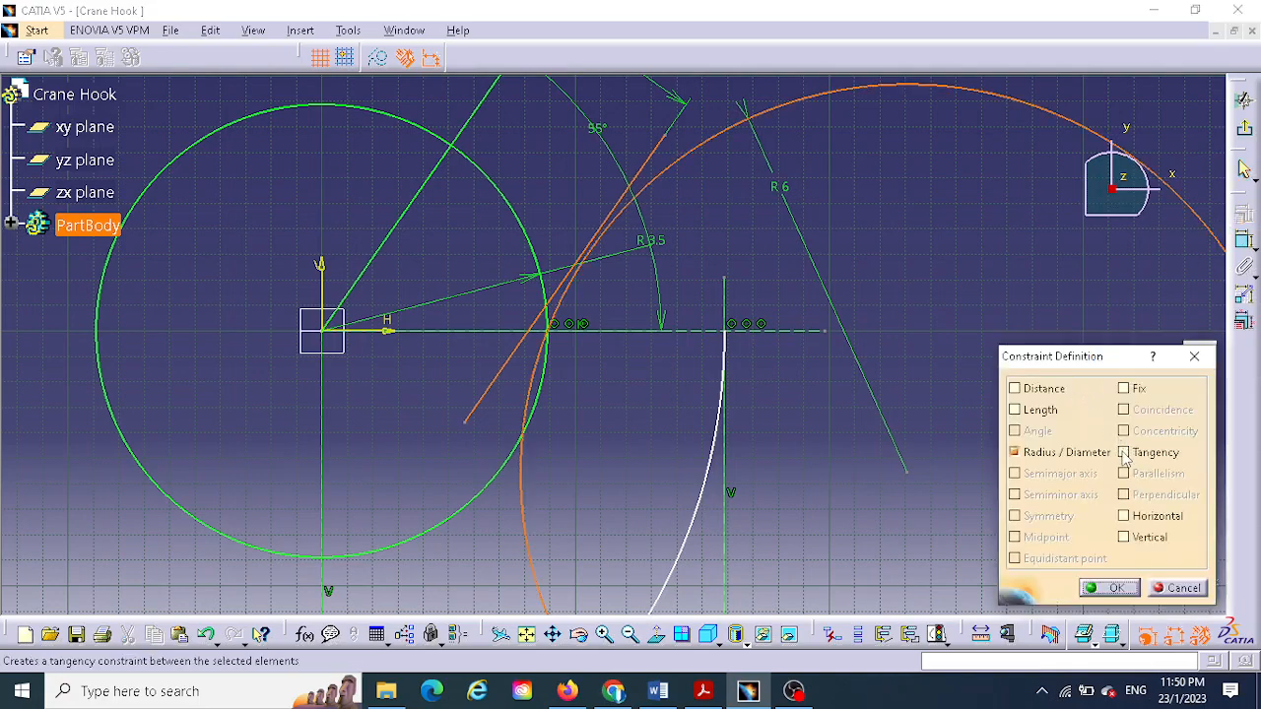
{"action": "left_click", "coordinate": [1124, 453]}
{"action": "left_click", "coordinate": [1111, 588]}
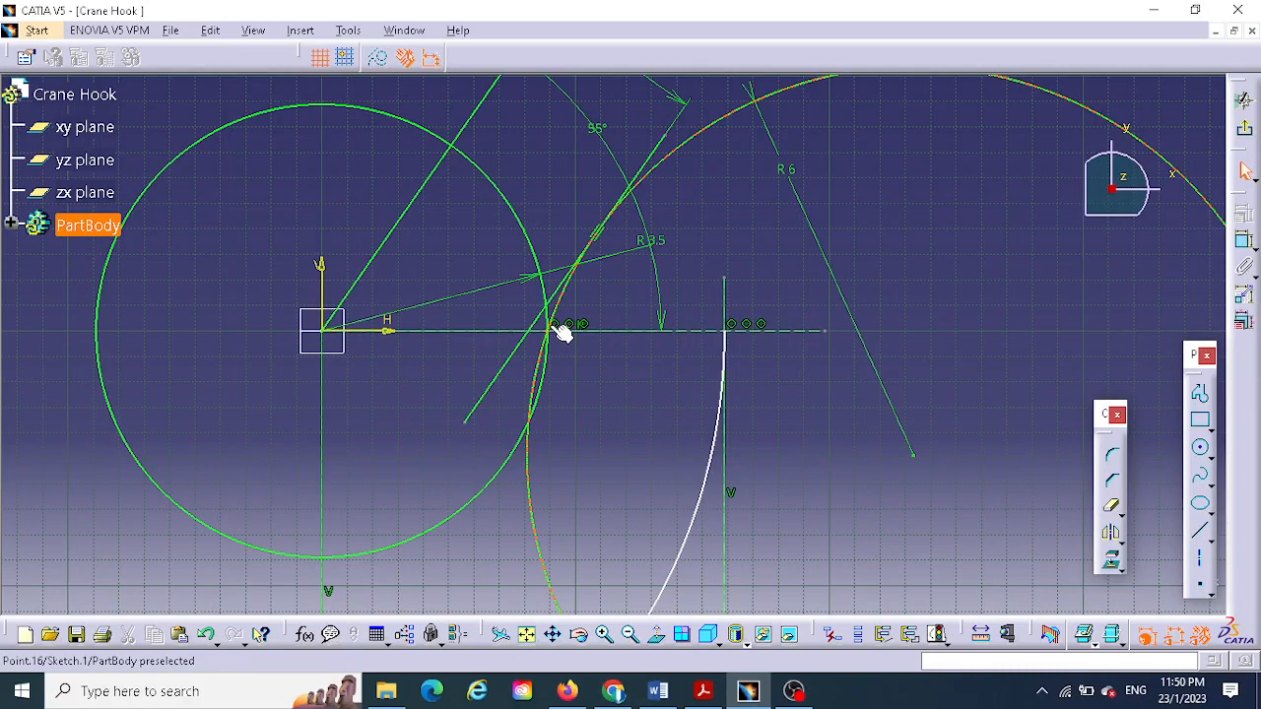
- Sketch a circle of about 2.93 in radius, centred on the horizontal axis about 9.18 in from the origin, through the ellipse arc's upper end
{"action": "mouse_move", "coordinate": [897, 285]}
{"action": "middle_mouse_down"}
{"action": "mouse_move", "coordinate": [746, 349]}
{"action": "mouse_move", "coordinate": [760, 404]}
{"action": "mouse_move", "coordinate": [779, 414]}
{"action": "middle_mouse_up"}
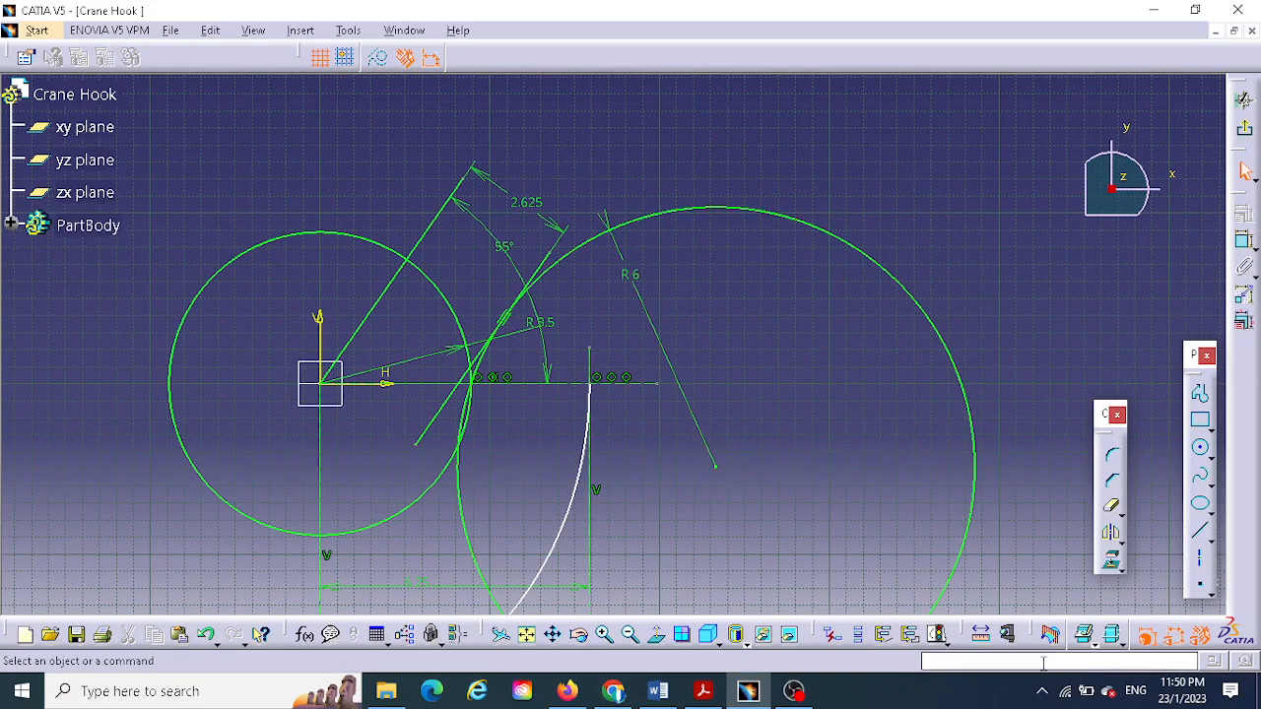
{"action": "left_click", "coordinate": [1202, 451]}
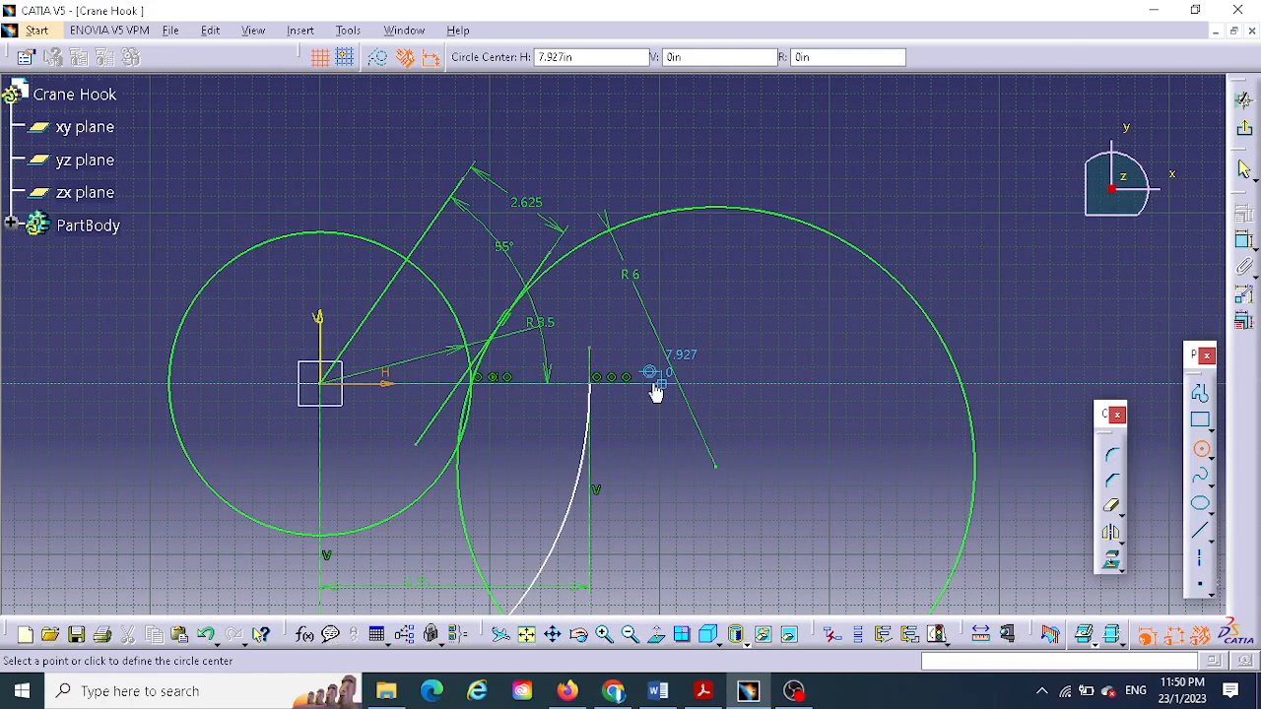
{"action": "left_click", "coordinate": [717, 392]}
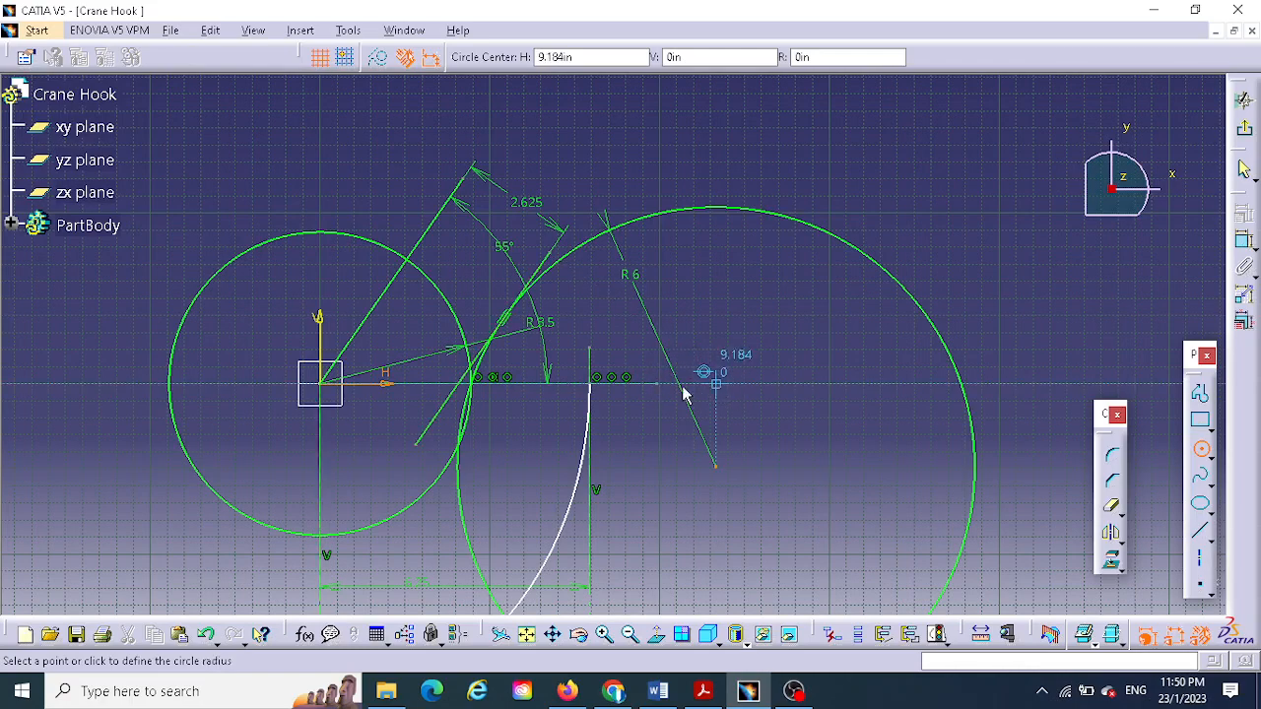
{"action": "left_click", "coordinate": [592, 391]}
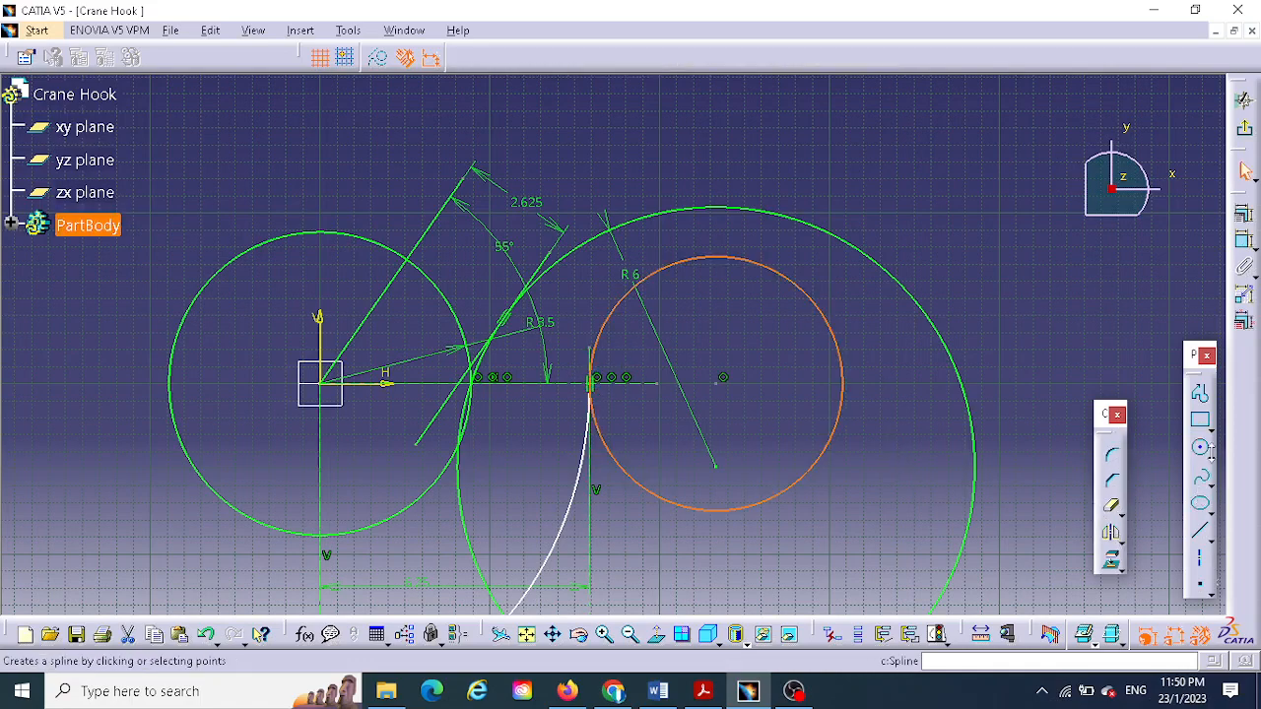
- Constrain the radius of the new circle on the horizontal axis to 5 in
{"action": "left_click", "coordinate": [1243, 240]}
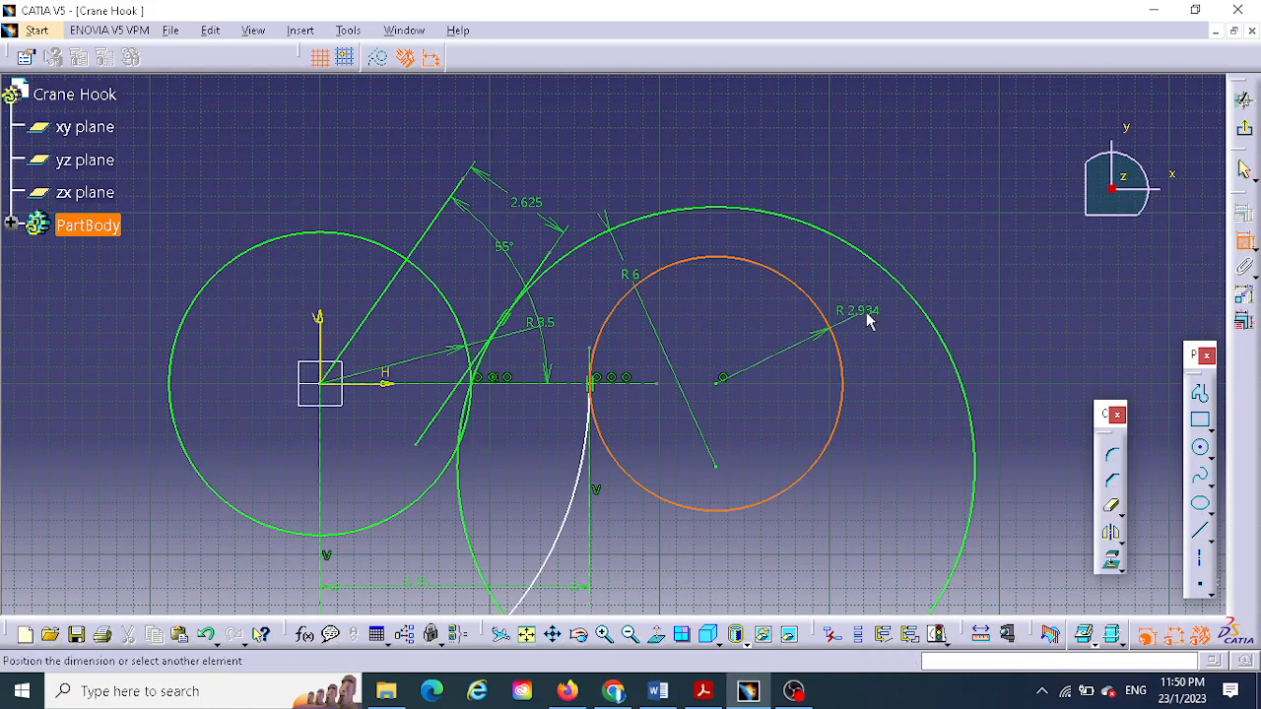
{"action": "left_click", "coordinate": [870, 313]}
{"action": "double_click", "coordinate": [886, 311]}
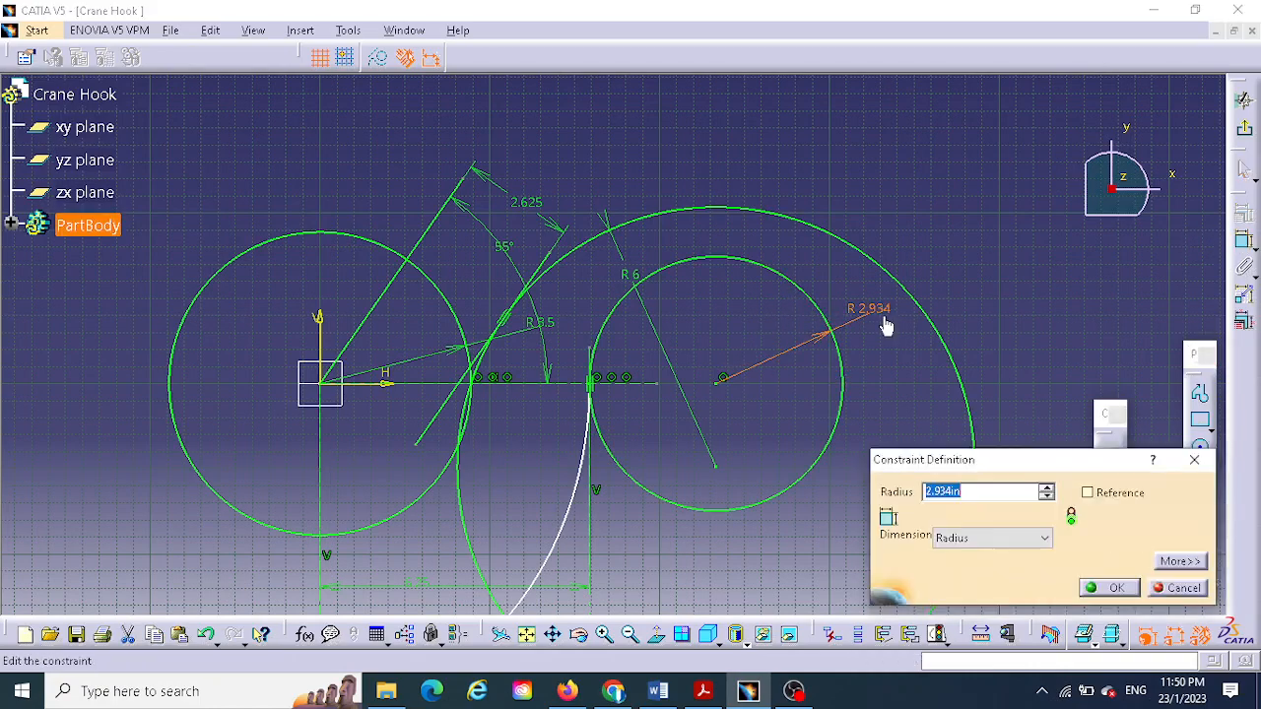
{"action": "type", "text": "5"}
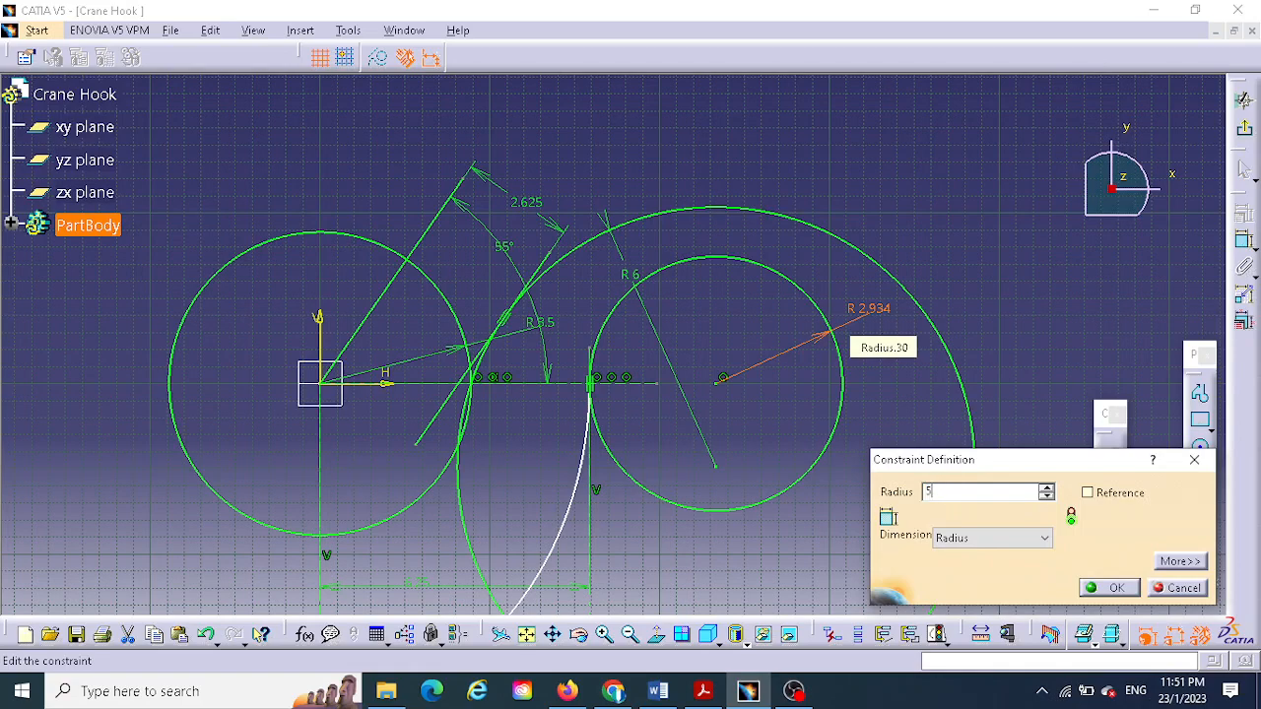
{"action": "key", "text": "Return"}
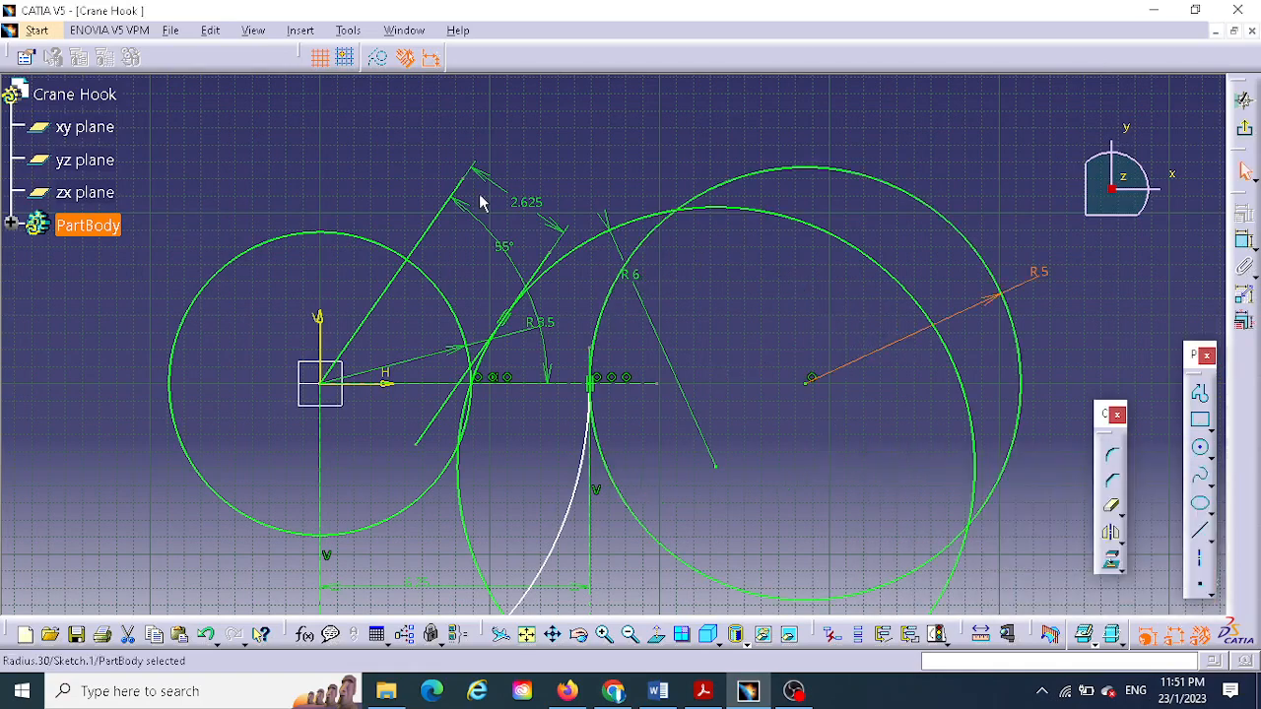
- Consult the hook drawing in the Assignment 3 PDF, then make the ellipse arc tangent to the 5 in circle
{"action": "mouse_move", "coordinate": [645, 425]}
{"action": "middle_mouse_down"}
{"action": "mouse_move", "coordinate": [684, 292]}
{"action": "mouse_move", "coordinate": [704, 267]}
{"action": "mouse_move", "coordinate": [690, 385]}
{"action": "mouse_move", "coordinate": [755, 248]}
{"action": "mouse_move", "coordinate": [738, 371]}
{"action": "middle_mouse_up"}
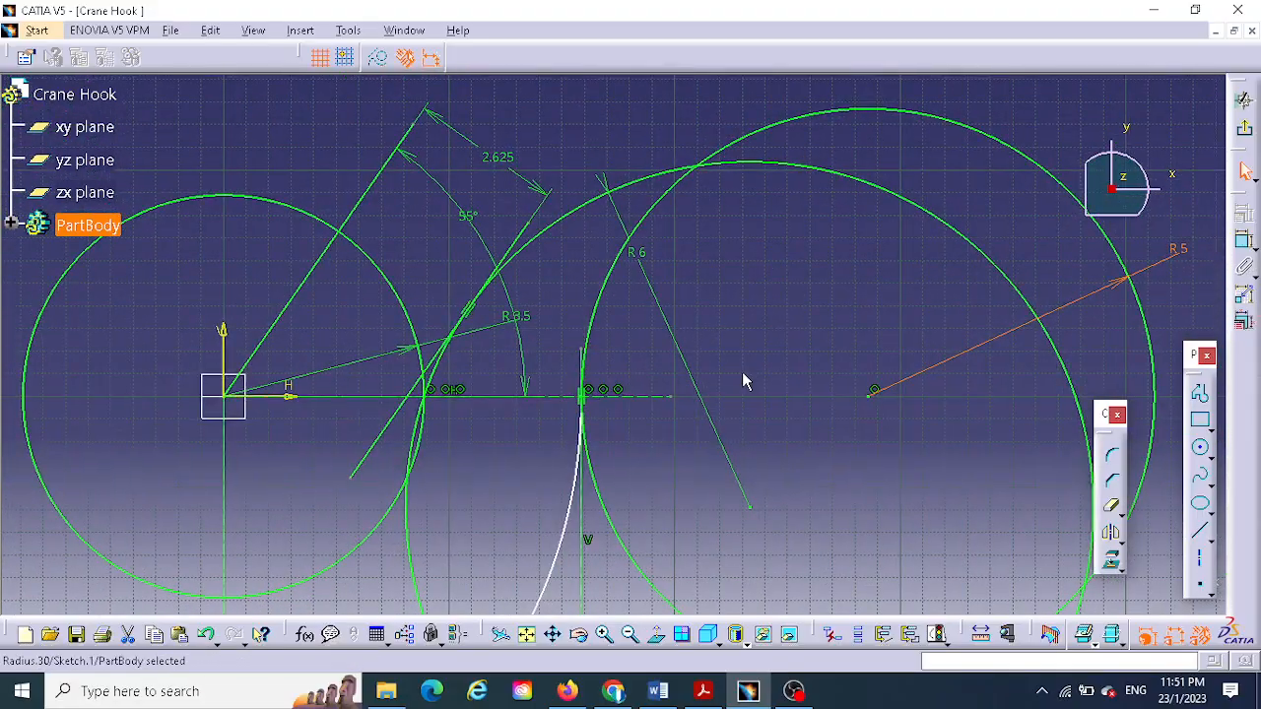
{"action": "left_click", "coordinate": [702, 691]}
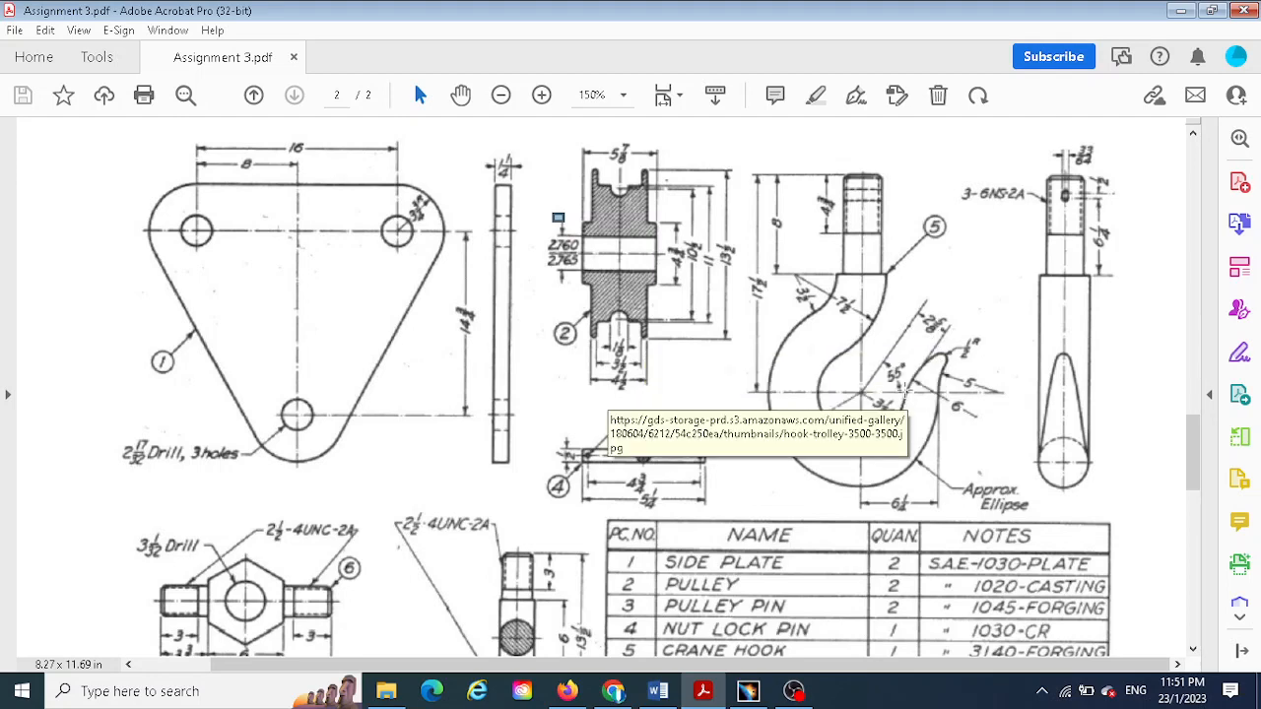
{"action": "left_click", "coordinate": [749, 691]}
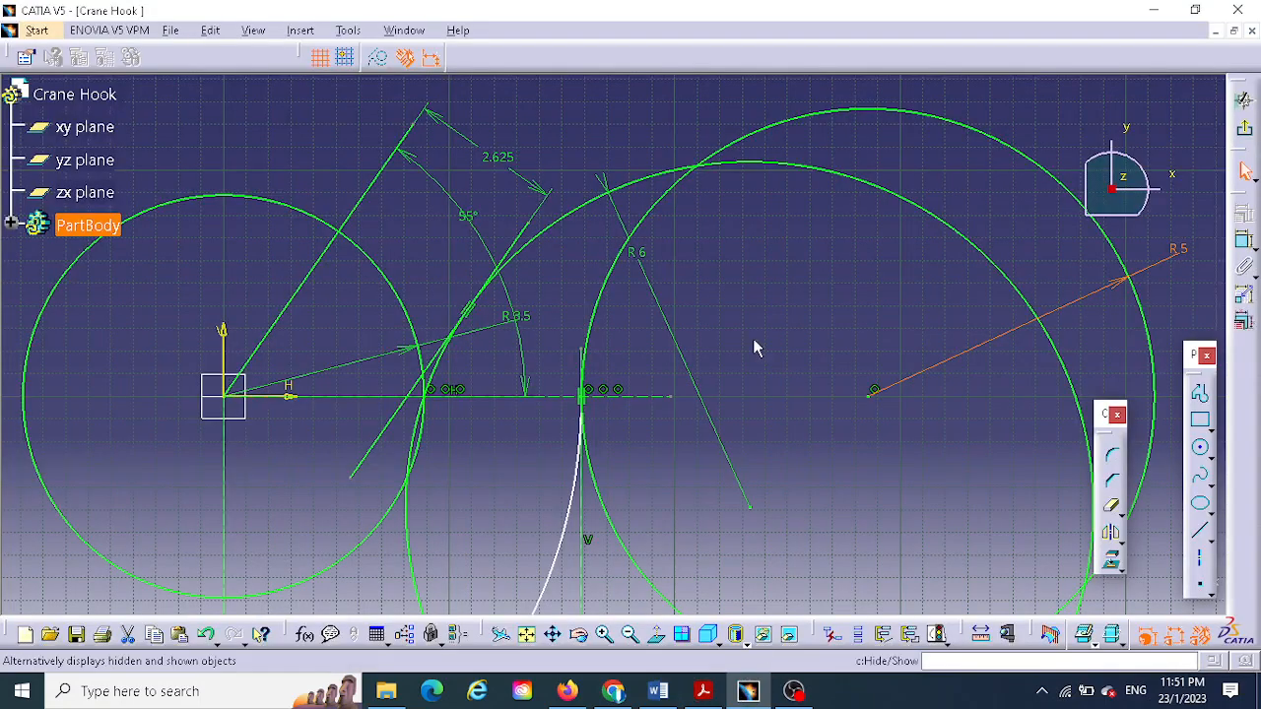
{"action": "middle_click_drag", "start_coordinate": [721, 452], "coordinate": [734, 368]}
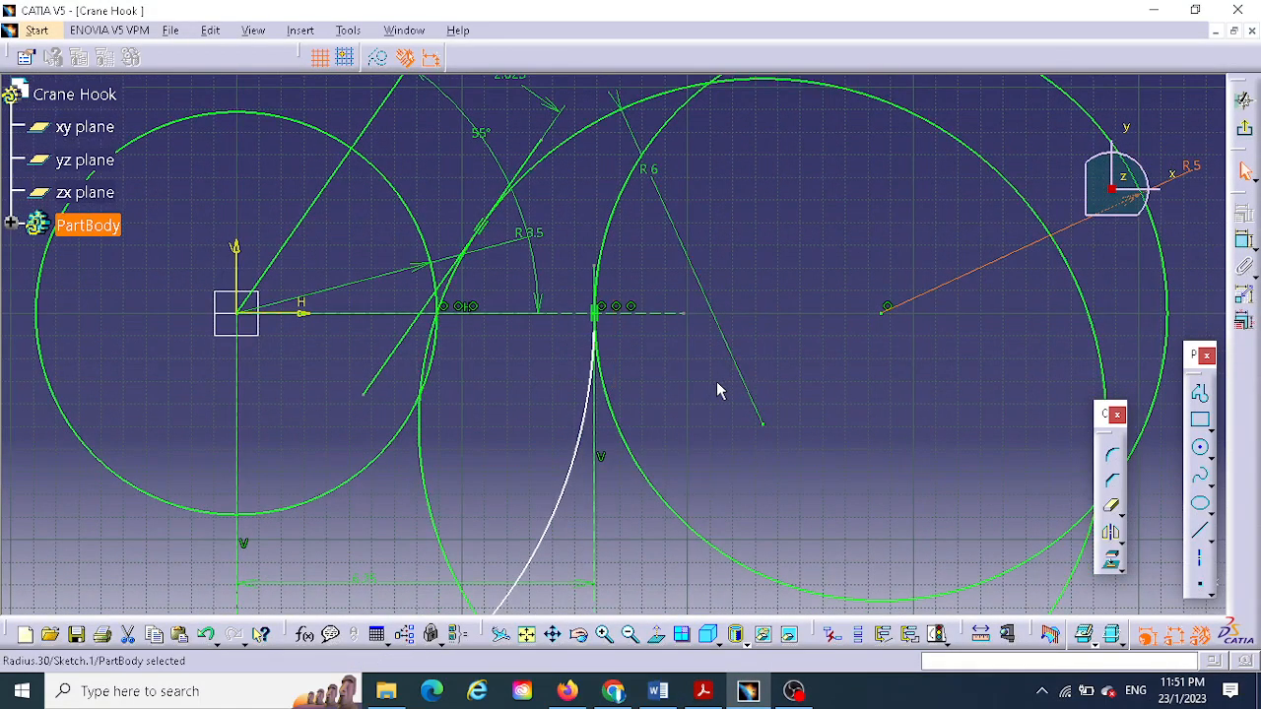
{"action": "middle_click_drag", "start_coordinate": [711, 398], "coordinate": [677, 472]}
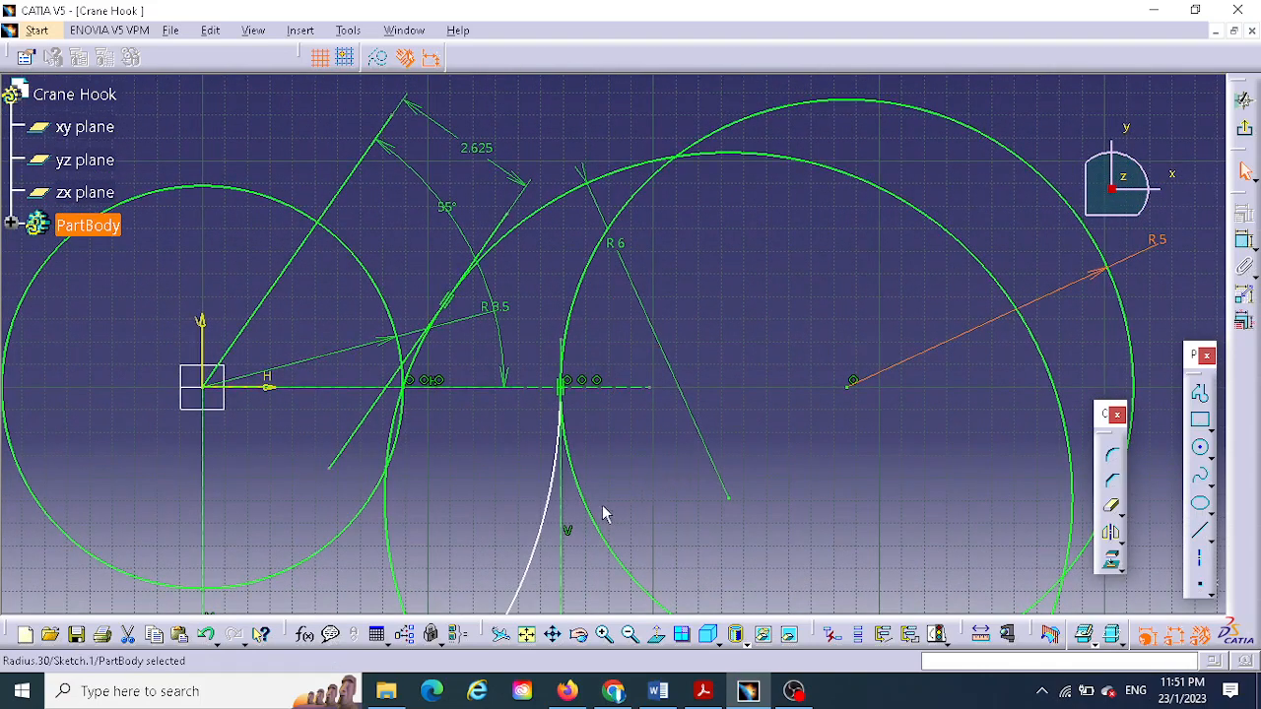
{"action": "left_click", "coordinate": [546, 529]}
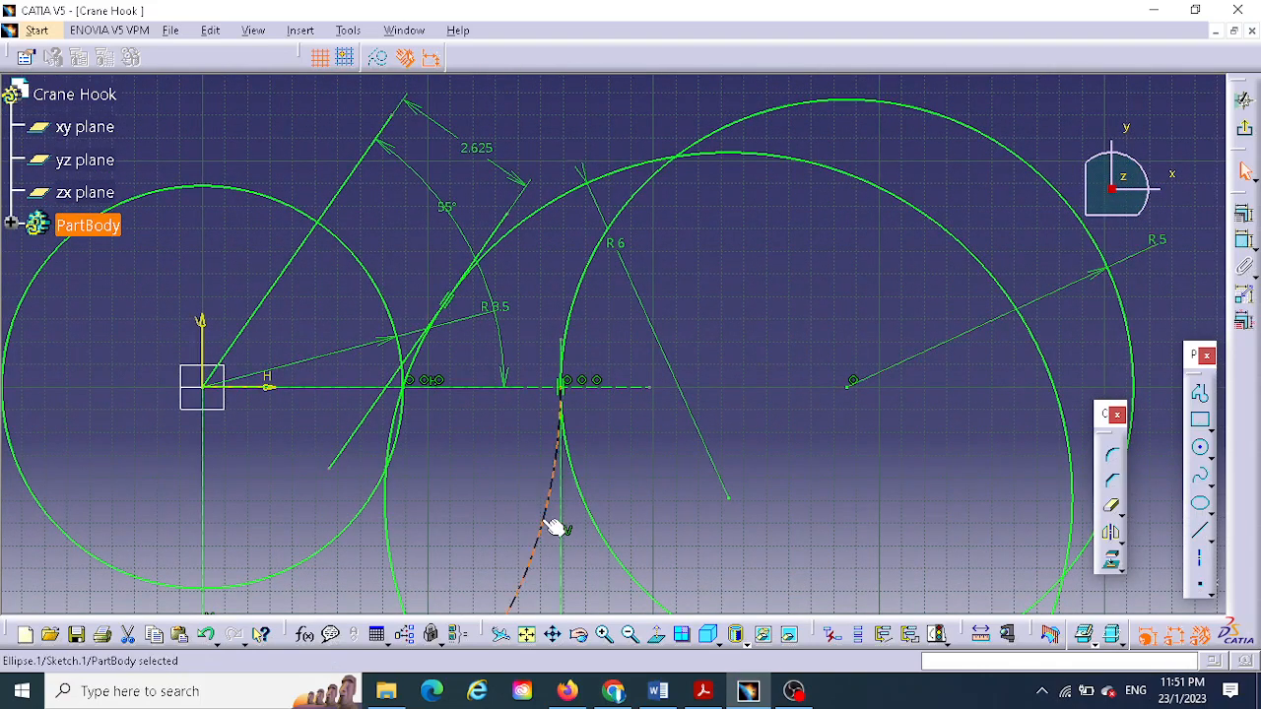
{"action": "left_click", "coordinate": [592, 262], "text": "ctrl"}
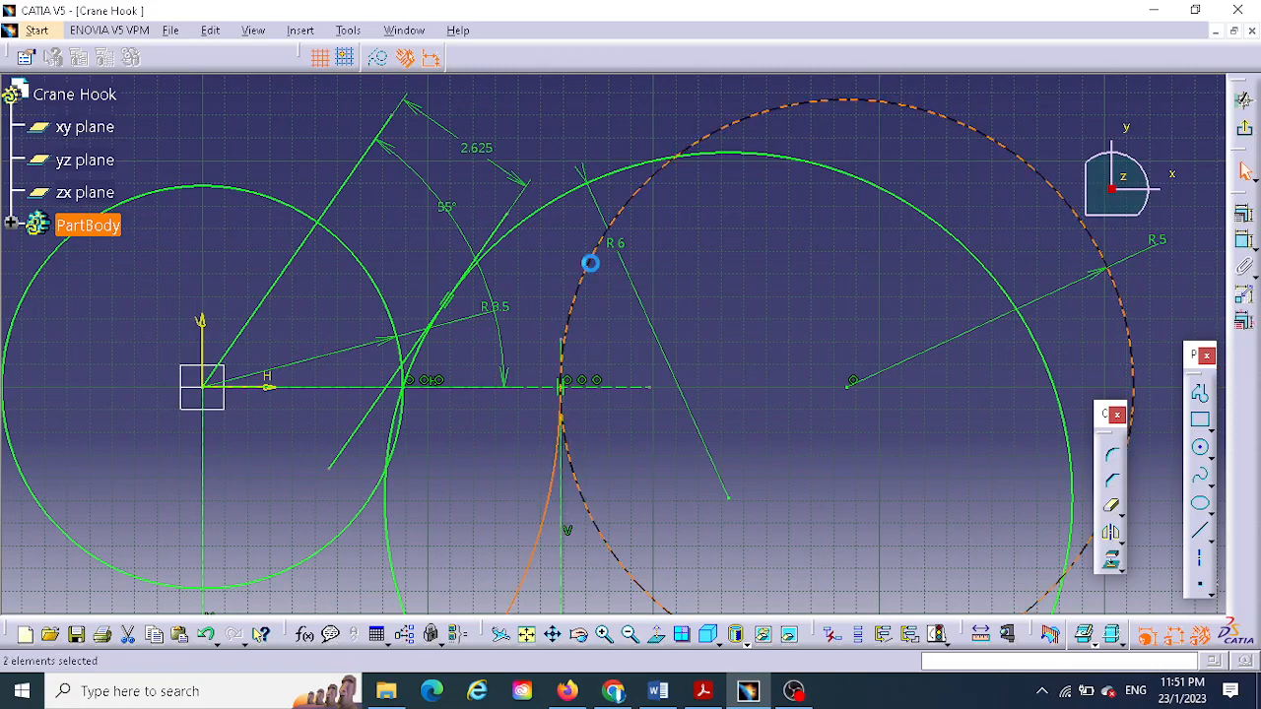
{"action": "left_click", "coordinate": [1243, 215]}
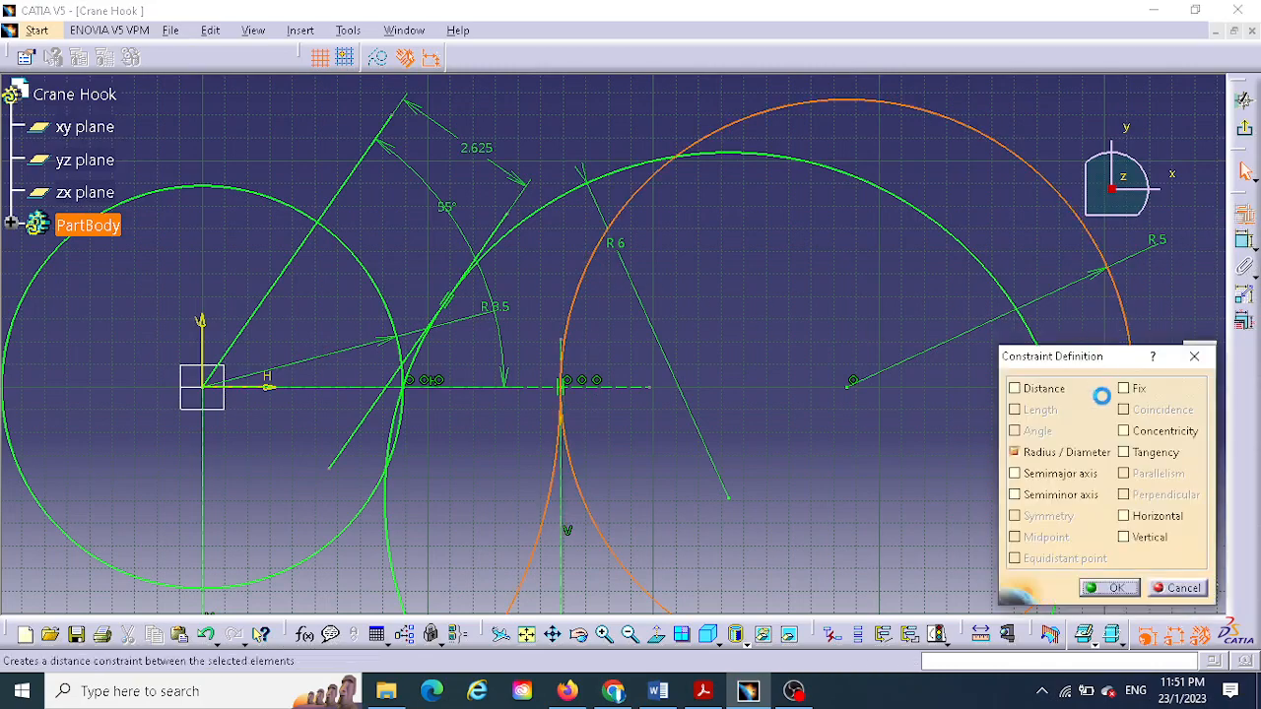
{"action": "left_click", "coordinate": [1124, 453]}
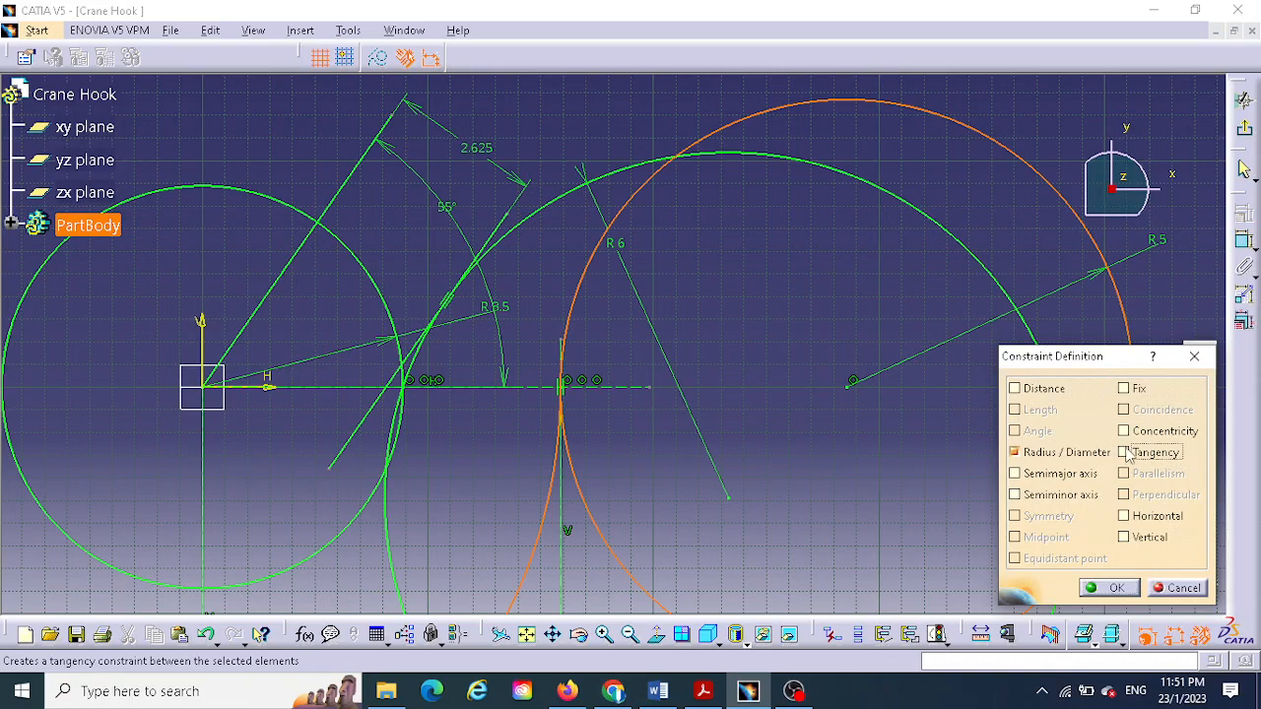
{"action": "left_click", "coordinate": [1108, 588]}
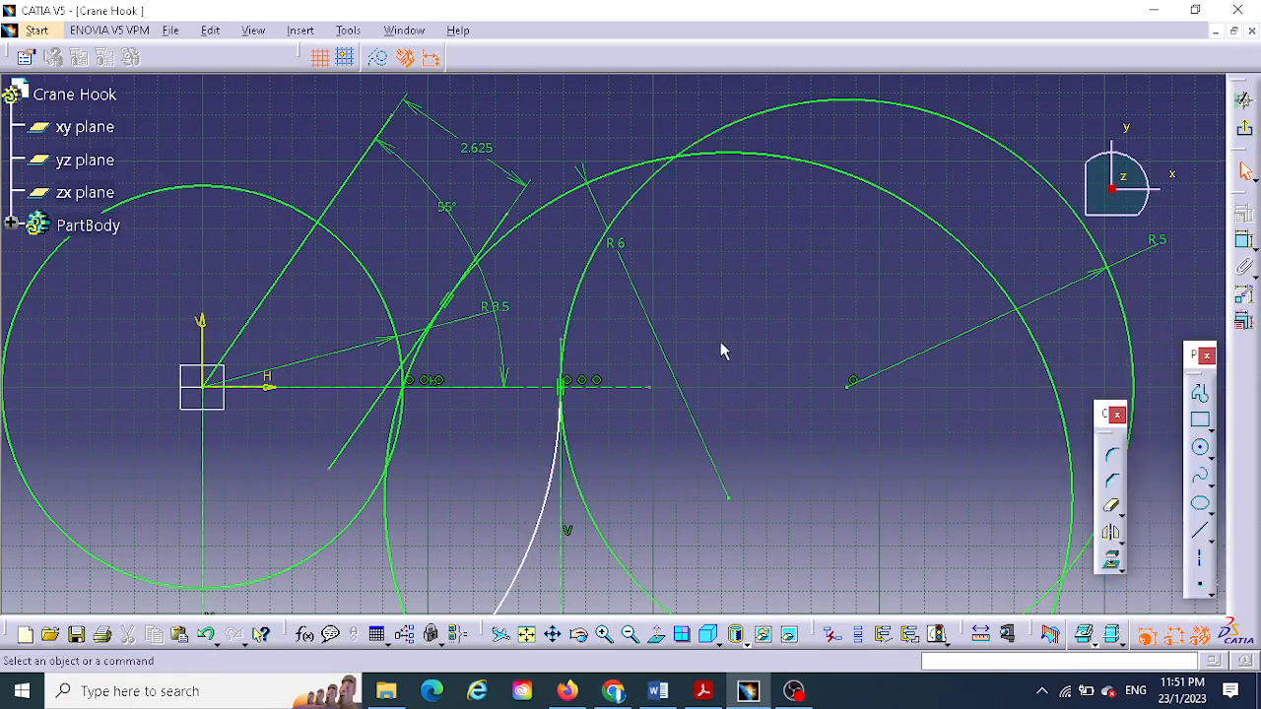
- Quick-trim the 6 in and 5 in circles beyond their upper intersection so that their arcs meet at the hook tip
{"action": "mouse_move", "coordinate": [721, 345]}
{"action": "middle_mouse_down"}
{"action": "mouse_move", "coordinate": [740, 222]}
{"action": "mouse_move", "coordinate": [742, 396]}
{"action": "middle_mouse_up"}
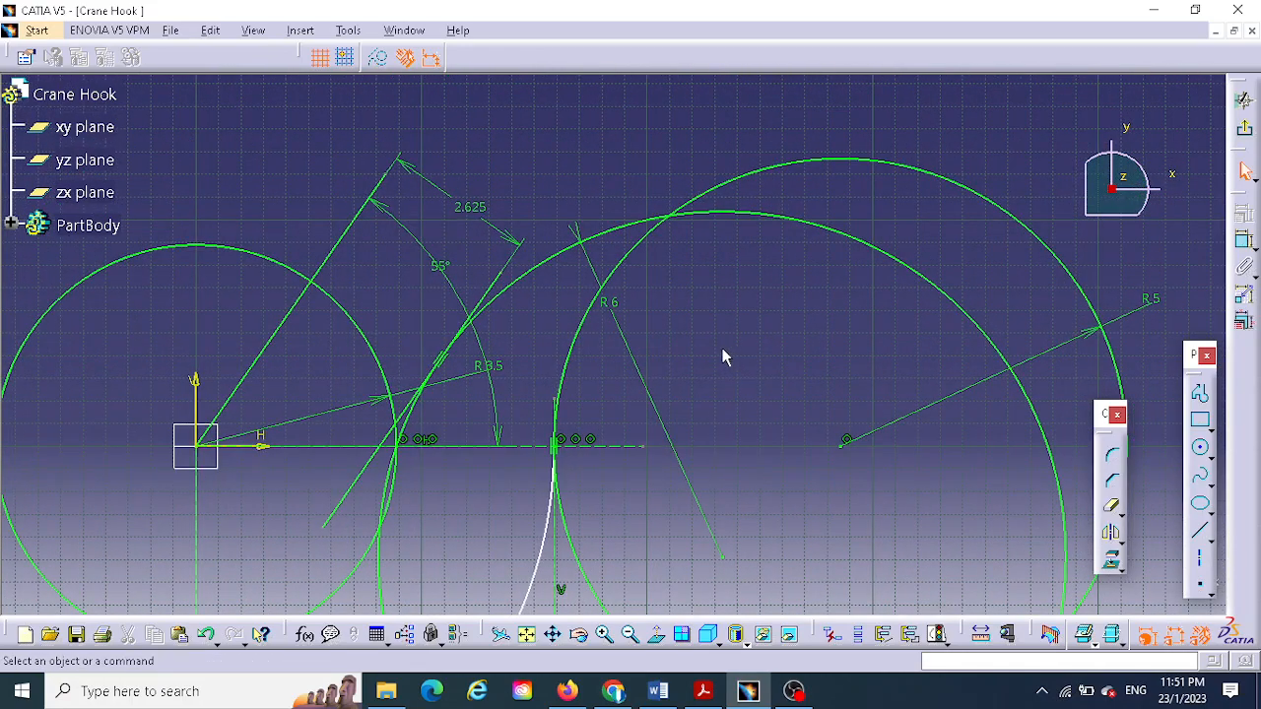
{"action": "left_click", "coordinate": [1114, 508]}
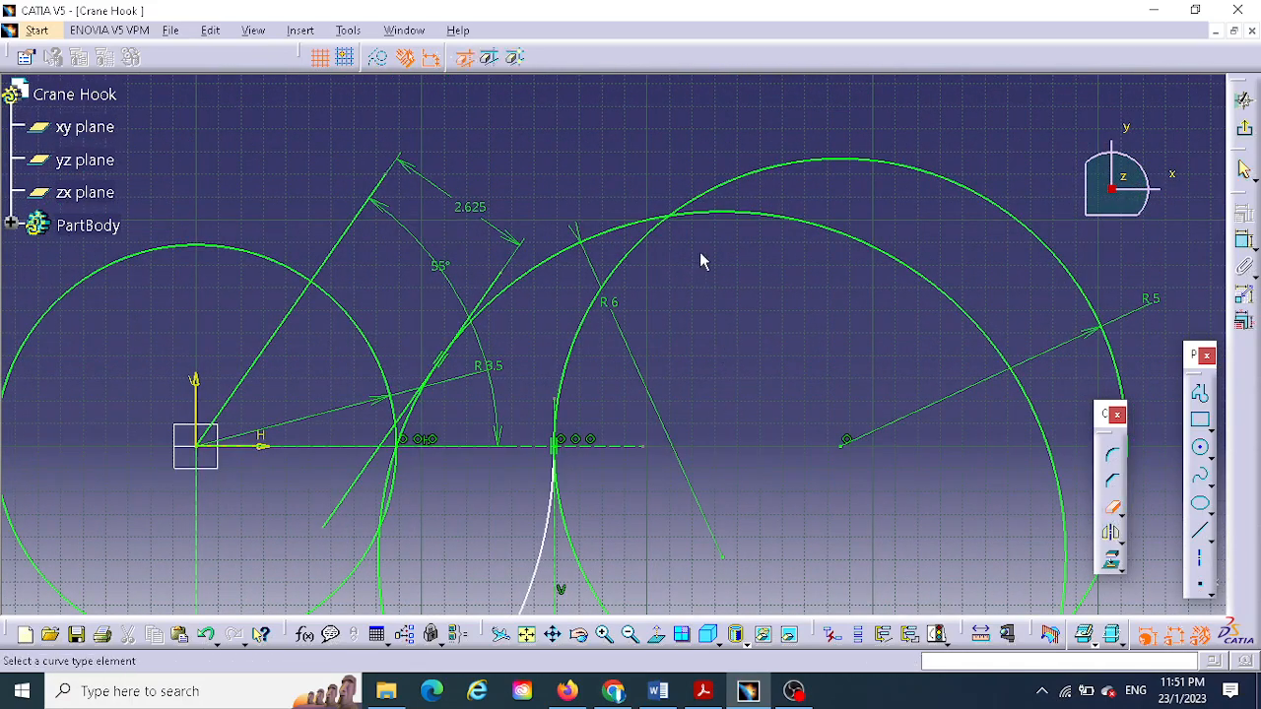
{"action": "left_click", "coordinate": [713, 218]}
{"action": "left_click", "coordinate": [707, 193]}
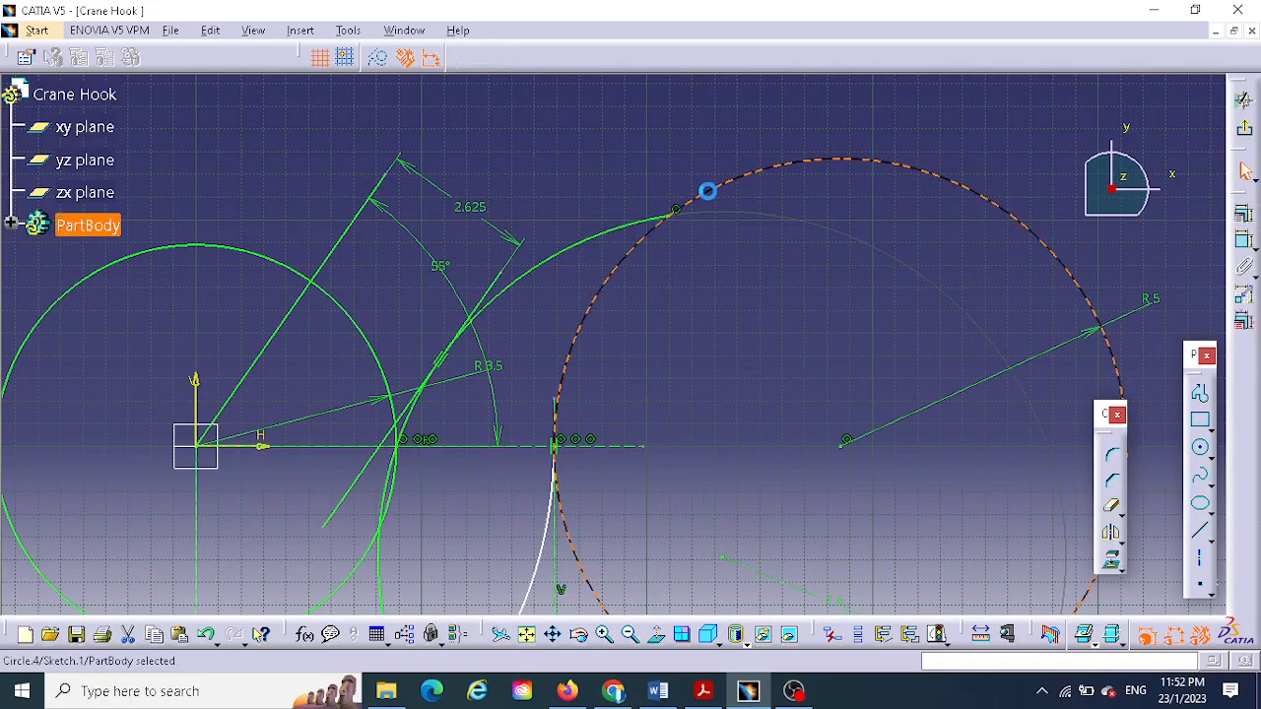
{"action": "left_click", "coordinate": [1112, 508]}
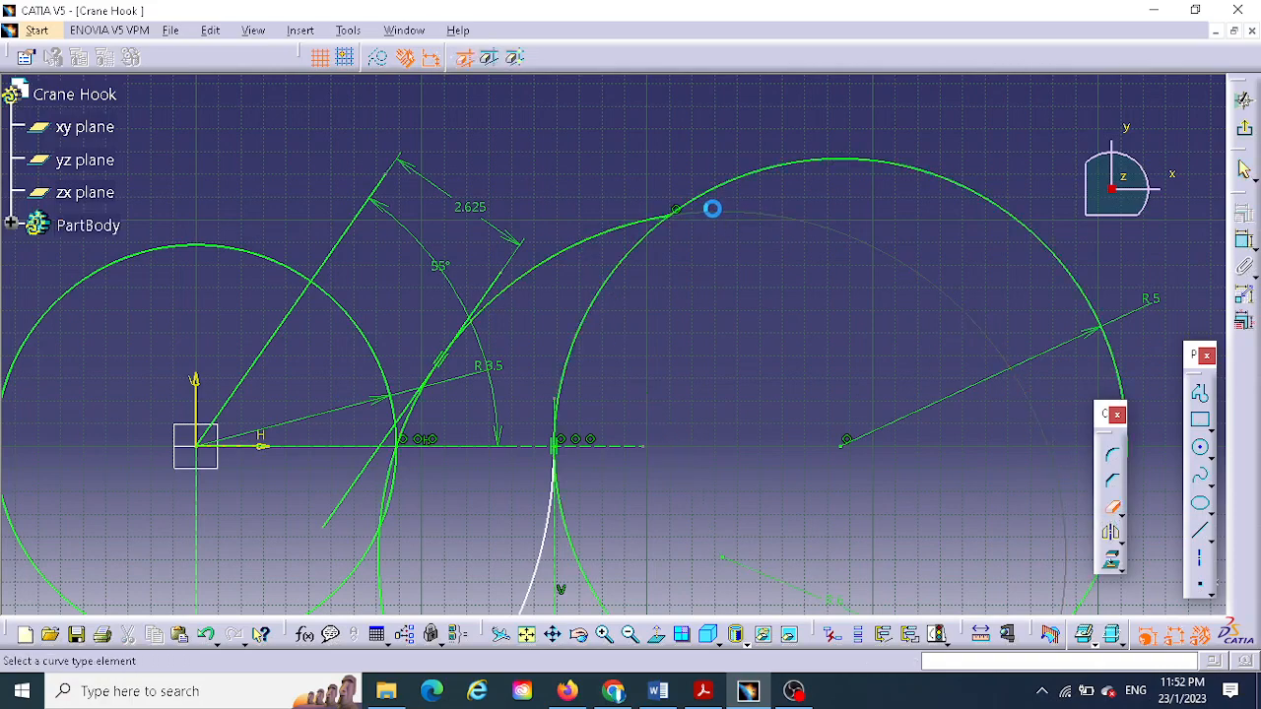
{"action": "left_click", "coordinate": [711, 194]}
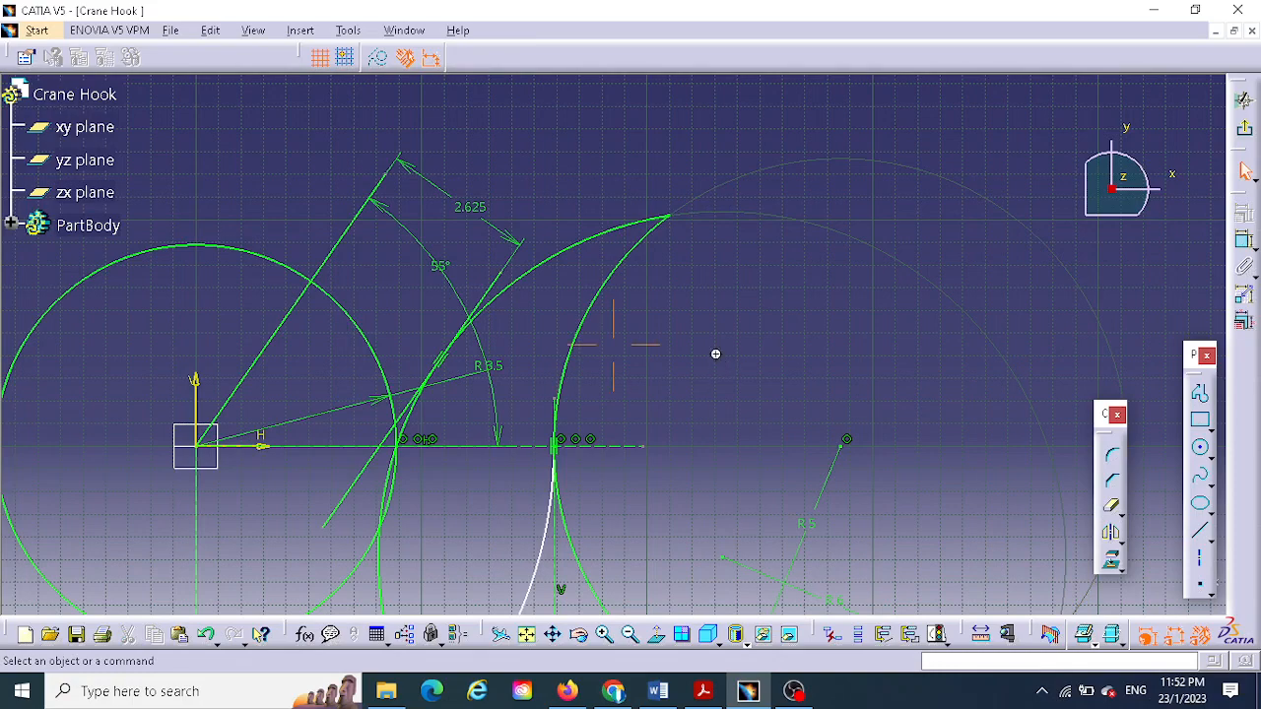
- Consult the hook drawing in the Assignment 3 PDF, then round the hook tip with a corner of about 0.23 in radius
{"action": "mouse_move", "coordinate": [715, 352]}
{"action": "middle_mouse_down"}
{"action": "mouse_move", "coordinate": [775, 271]}
{"action": "mouse_move", "coordinate": [783, 283]}
{"action": "middle_mouse_up"}
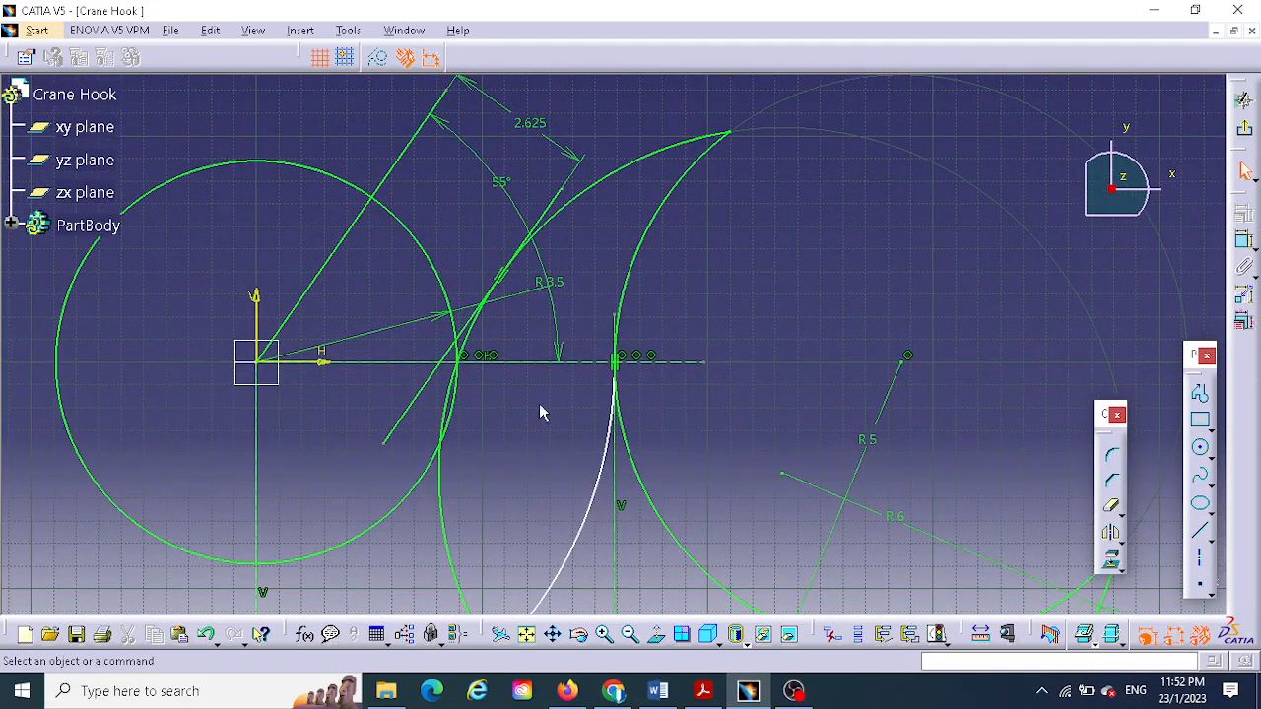
{"action": "left_click", "coordinate": [701, 690]}
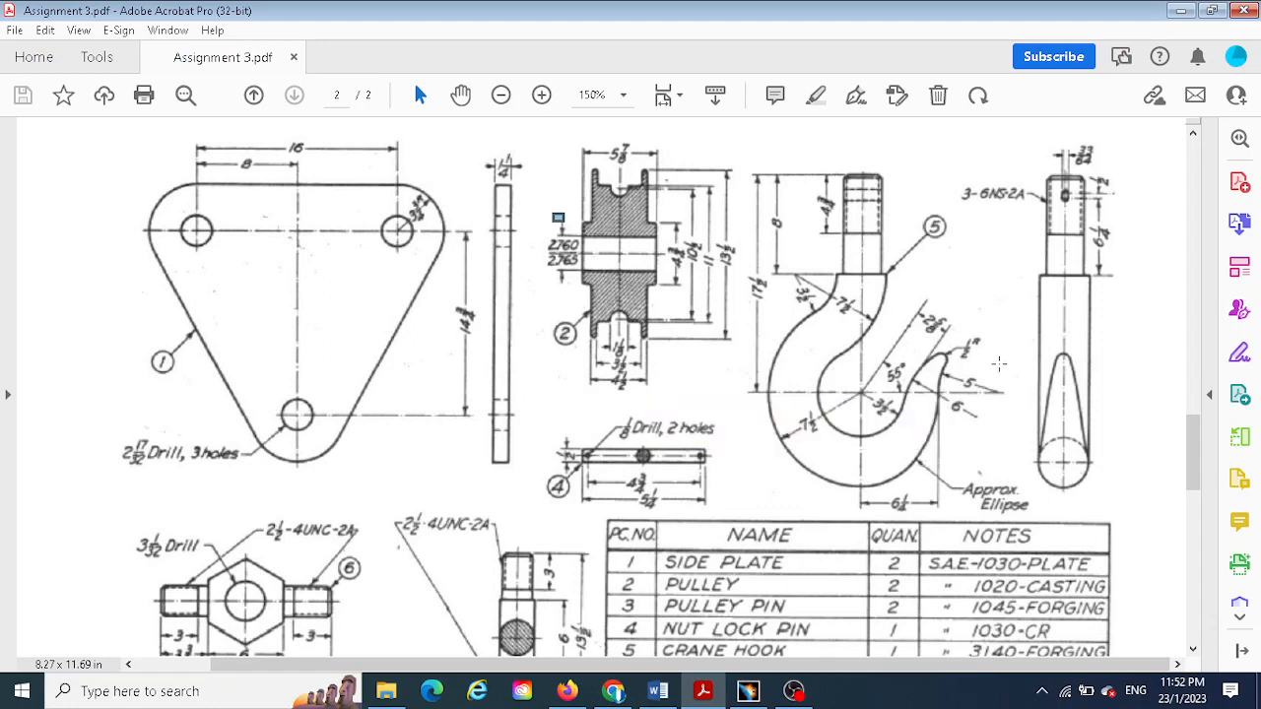
{"action": "left_click", "coordinate": [748, 692]}
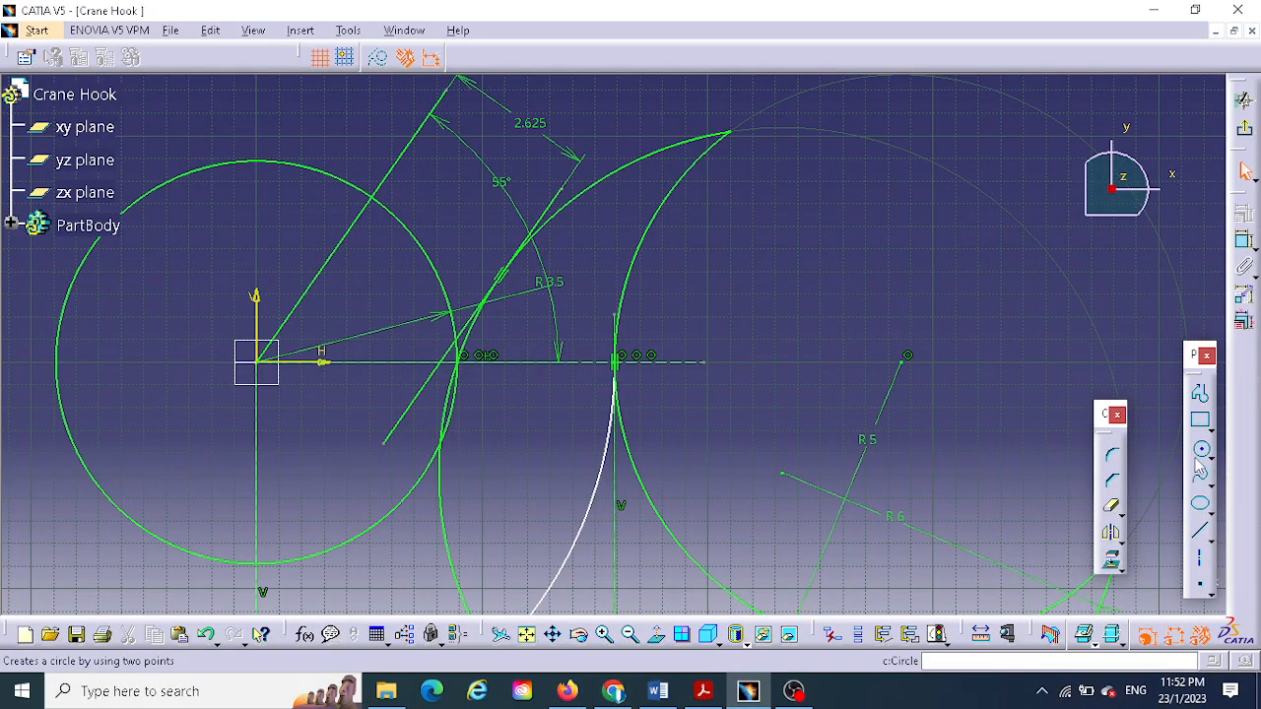
{"action": "left_click", "coordinate": [1113, 463]}
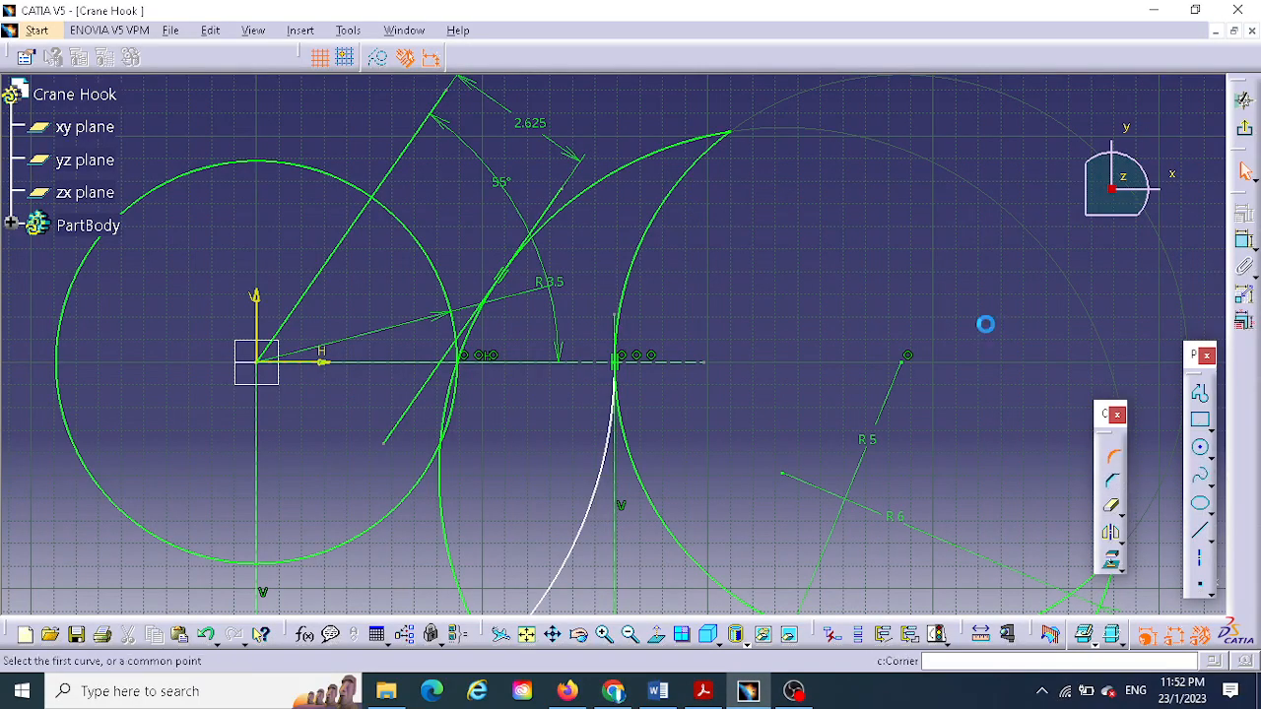
{"action": "left_click", "coordinate": [720, 157]}
{"action": "left_click", "coordinate": [712, 136]}
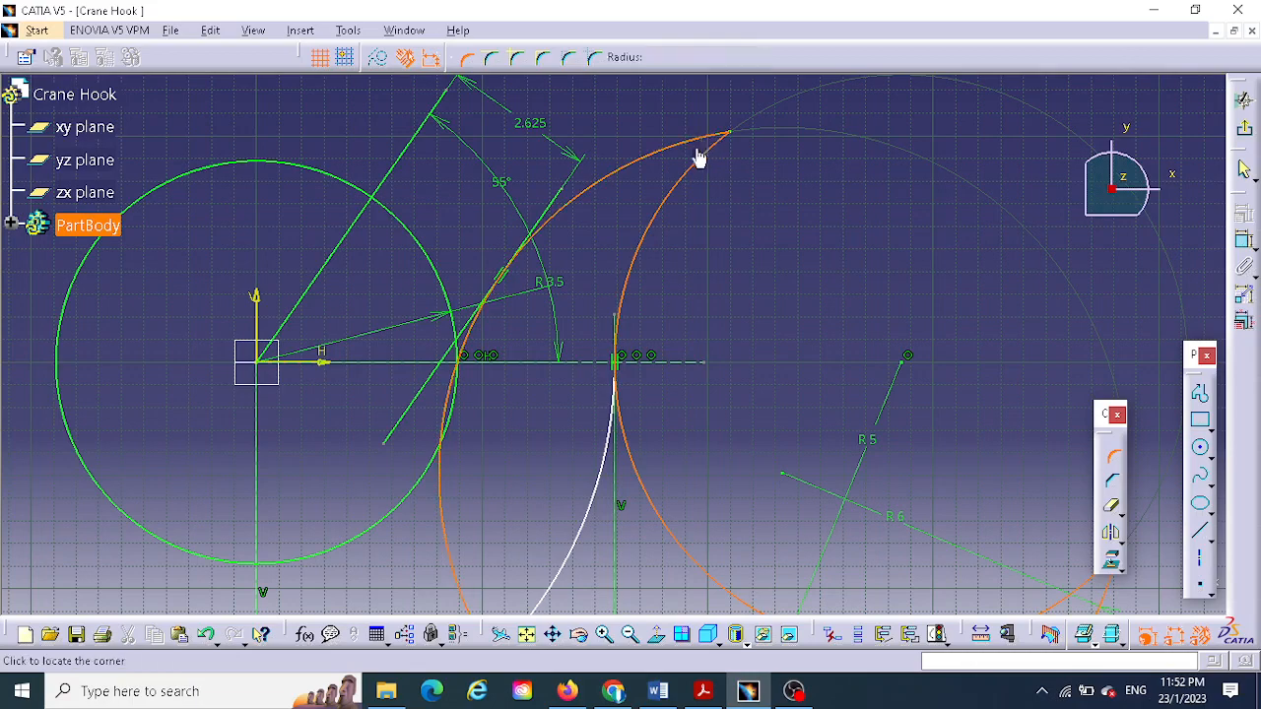
{"action": "left_click", "coordinate": [690, 155]}
- Set the radius of the hook tip's corner to 0.5 in
{"action": "middle_click_drag", "start_coordinate": [717, 154], "coordinate": [743, 76]}
{"action": "middle_click_drag", "start_coordinate": [756, 170], "coordinate": [734, 405]}
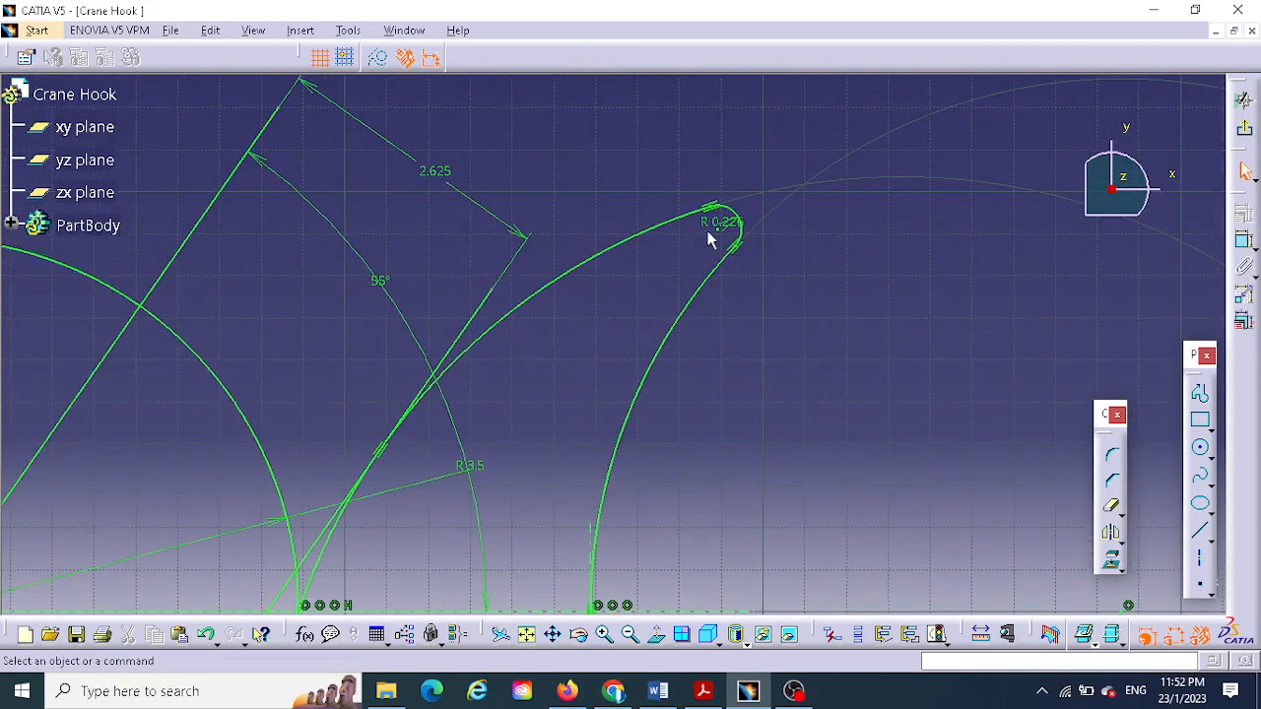
{"action": "double_click", "coordinate": [706, 225]}
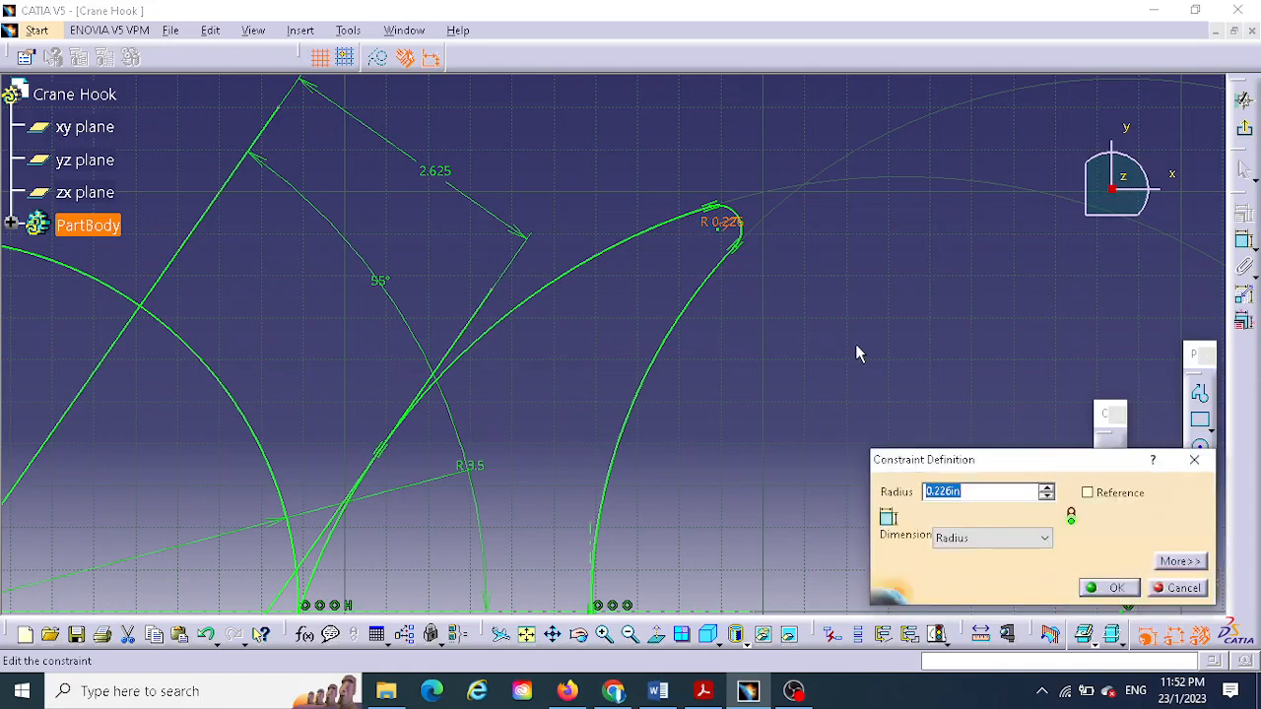
{"action": "type", "text": ".5"}
{"action": "key", "text": "Return"}
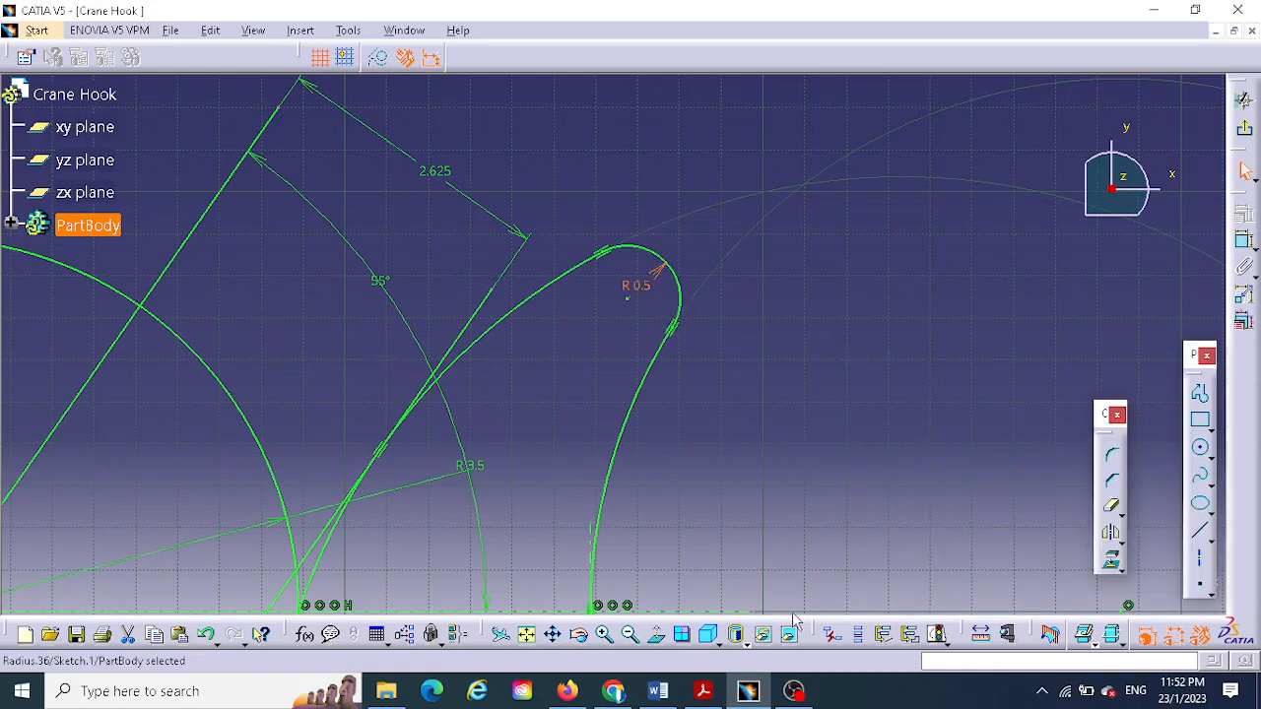
- Convert the 55° line from the origin and the parallel line tangent to the 6 in arc into construction elements
{"action": "left_click", "coordinate": [526, 634]}
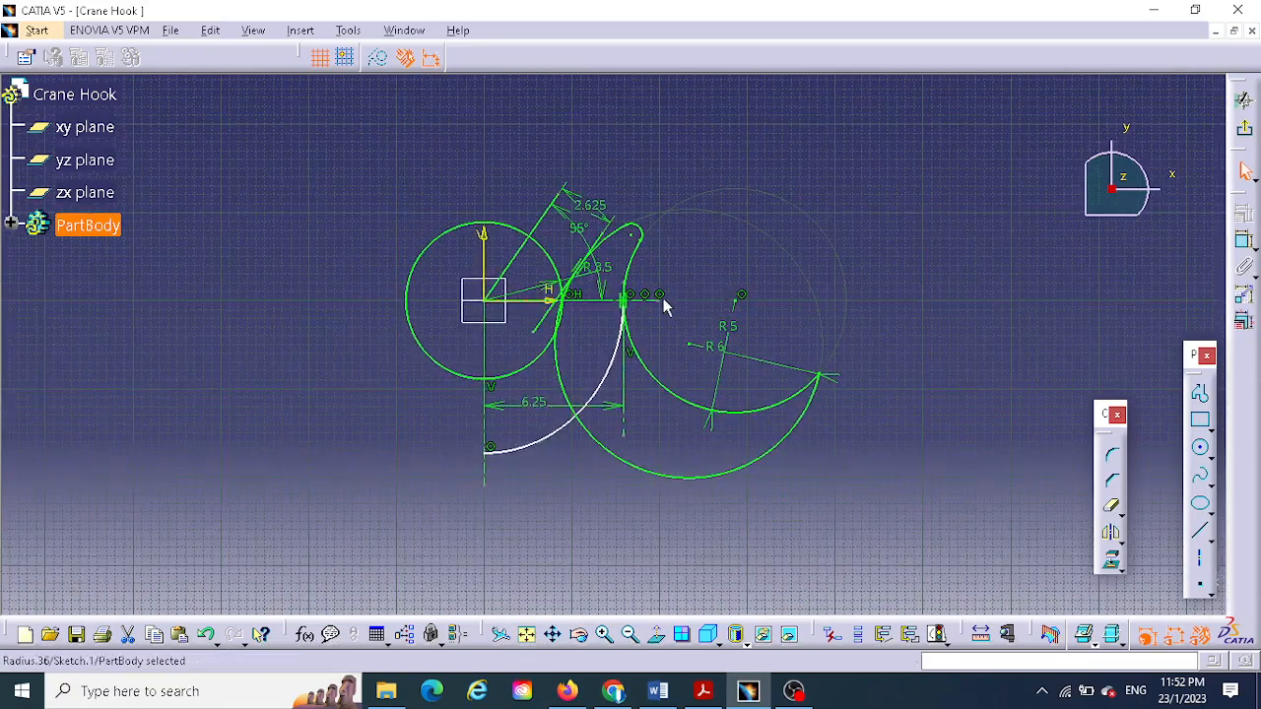
{"action": "middle_click_drag", "start_coordinate": [659, 301], "coordinate": [720, 148]}
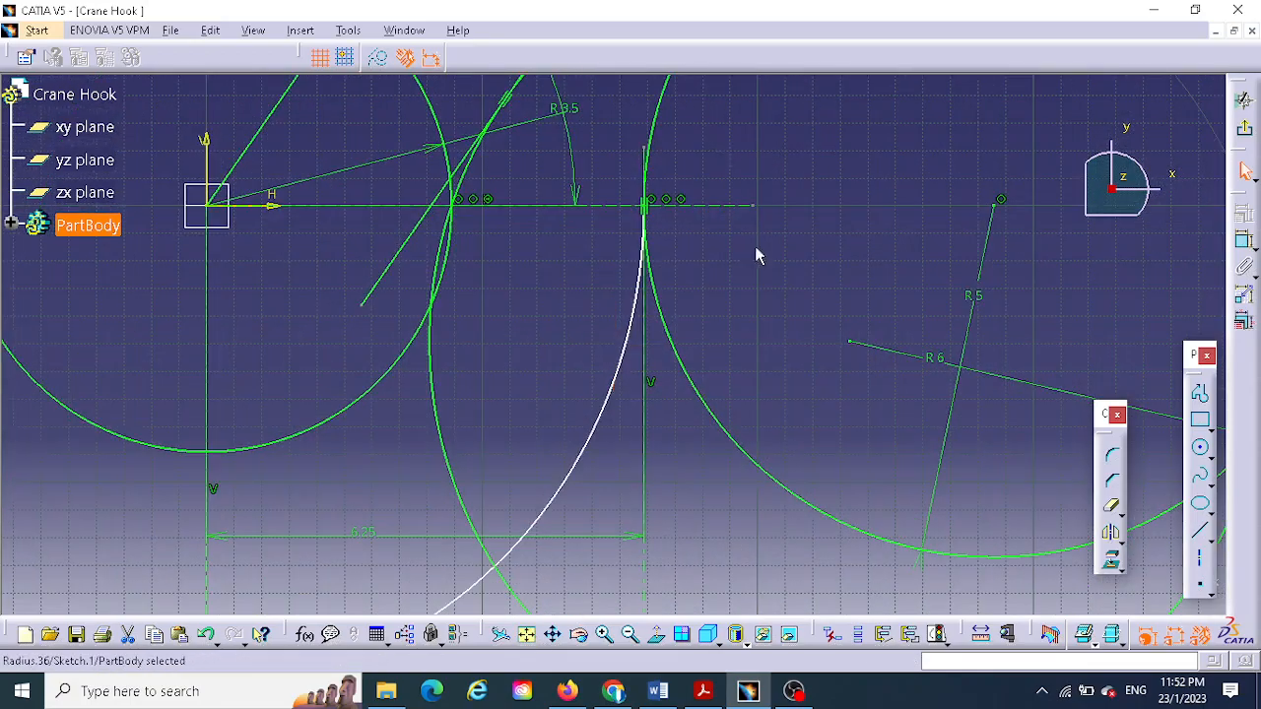
{"action": "middle_click_drag", "start_coordinate": [757, 255], "coordinate": [700, 459]}
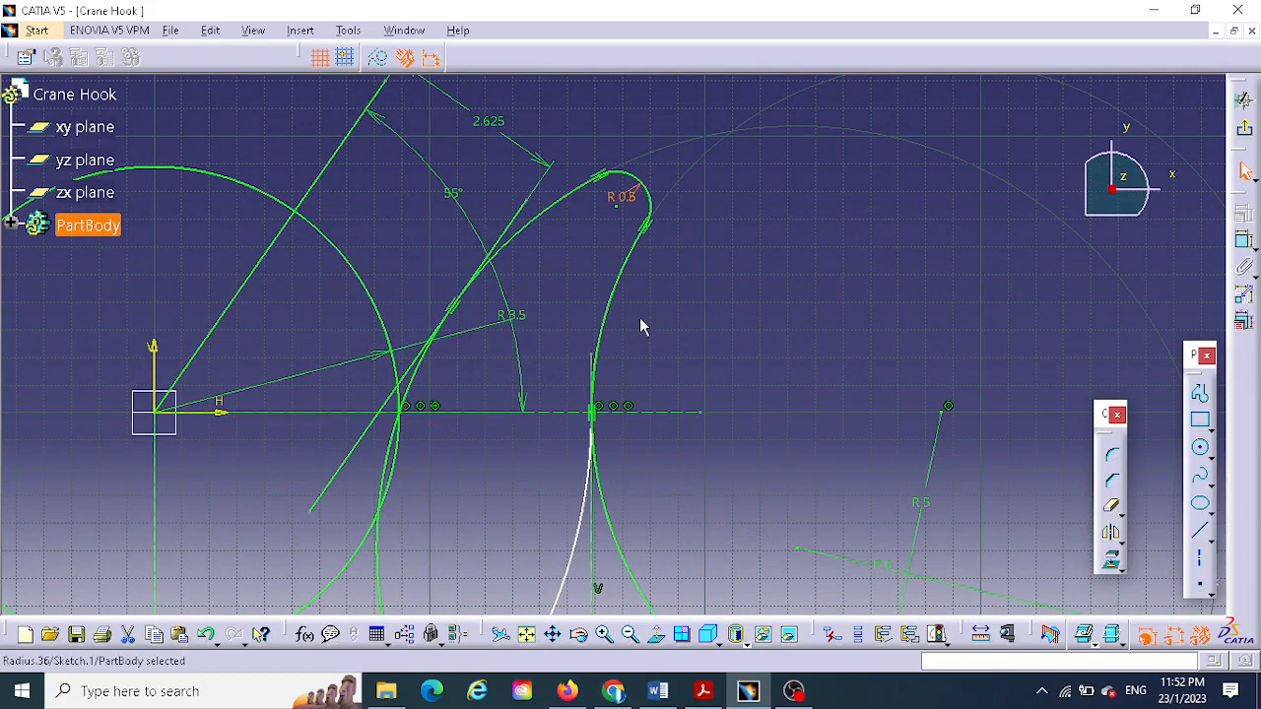
{"action": "left_click", "coordinate": [357, 443]}
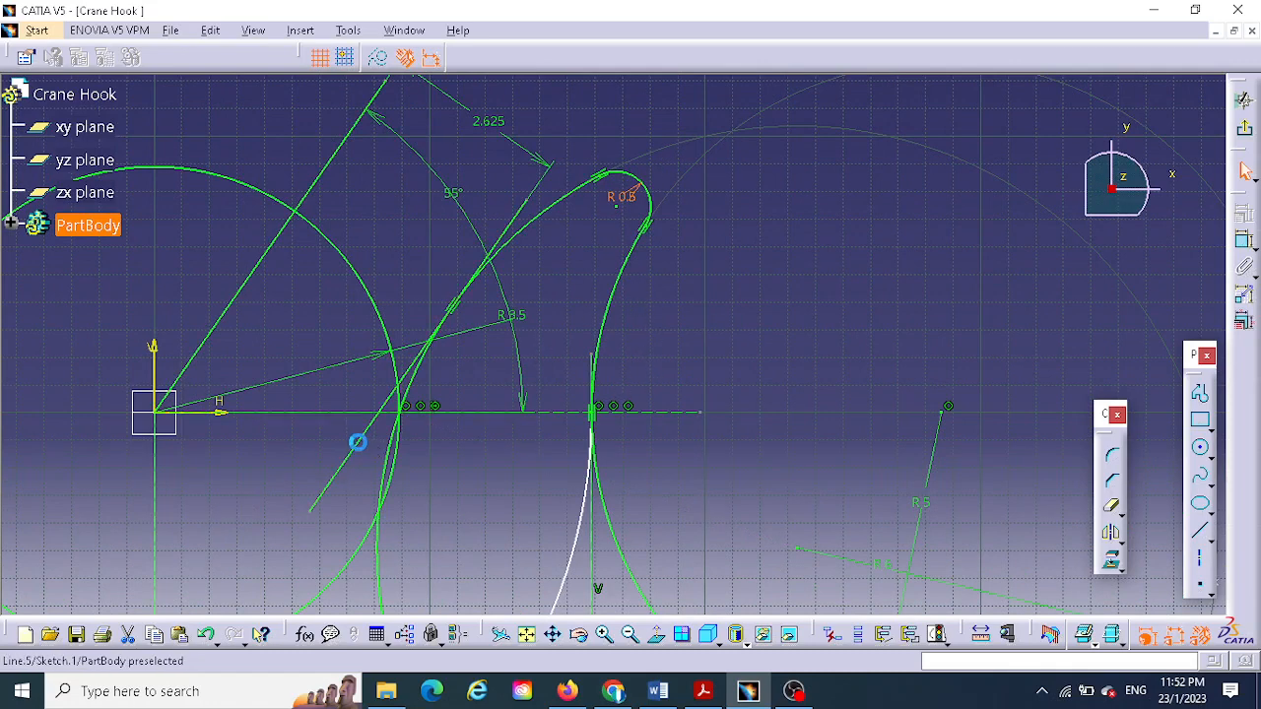
{"action": "double_click", "coordinate": [356, 443]}
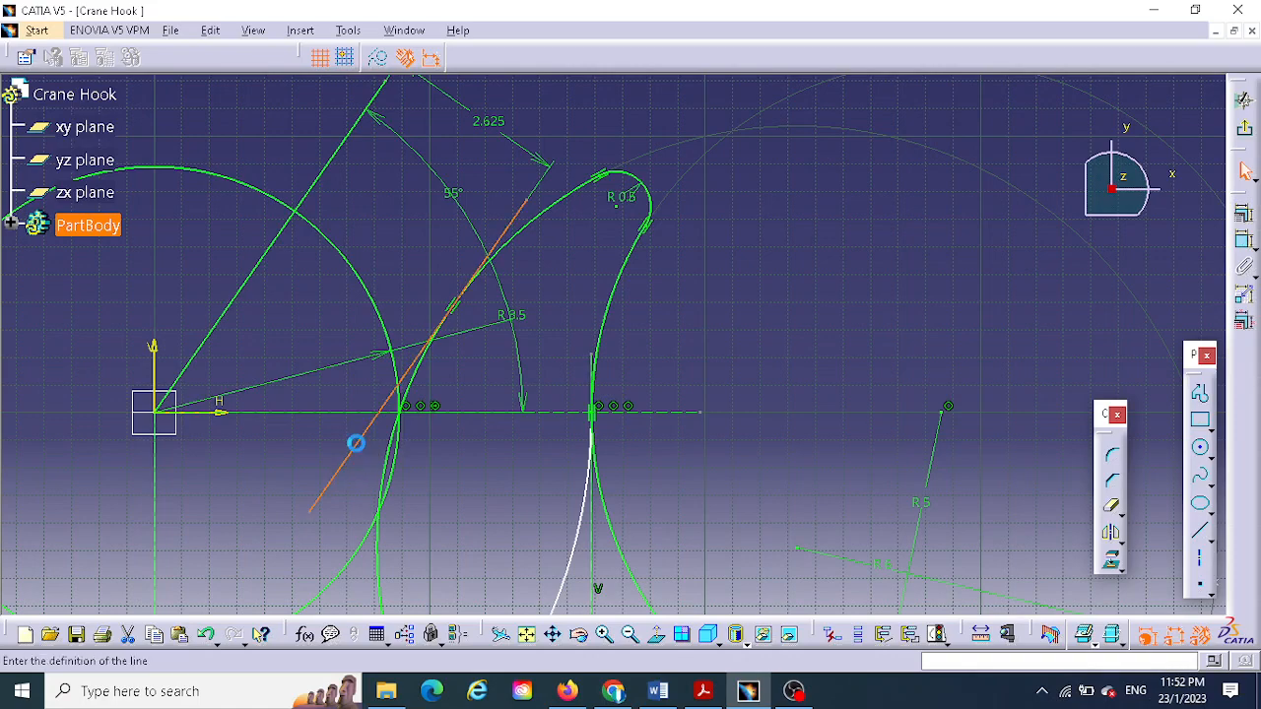
{"action": "left_click", "coordinate": [852, 559]}
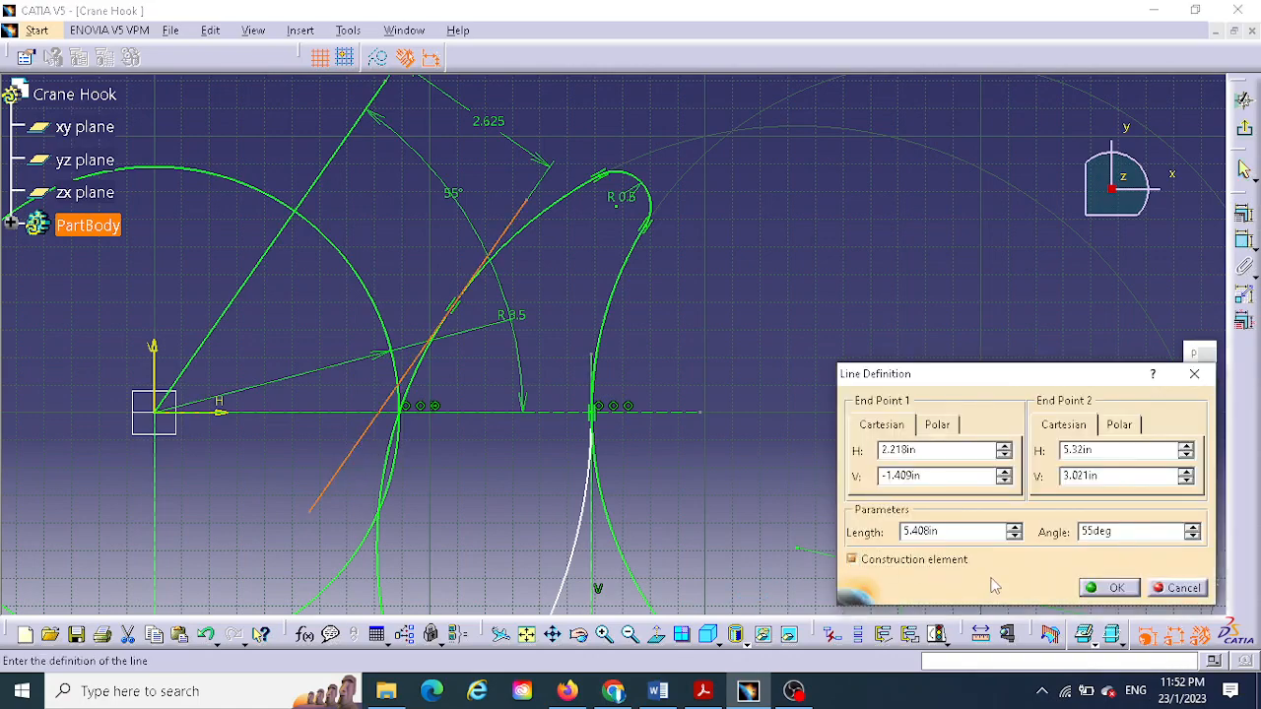
{"action": "left_click", "coordinate": [1112, 588]}
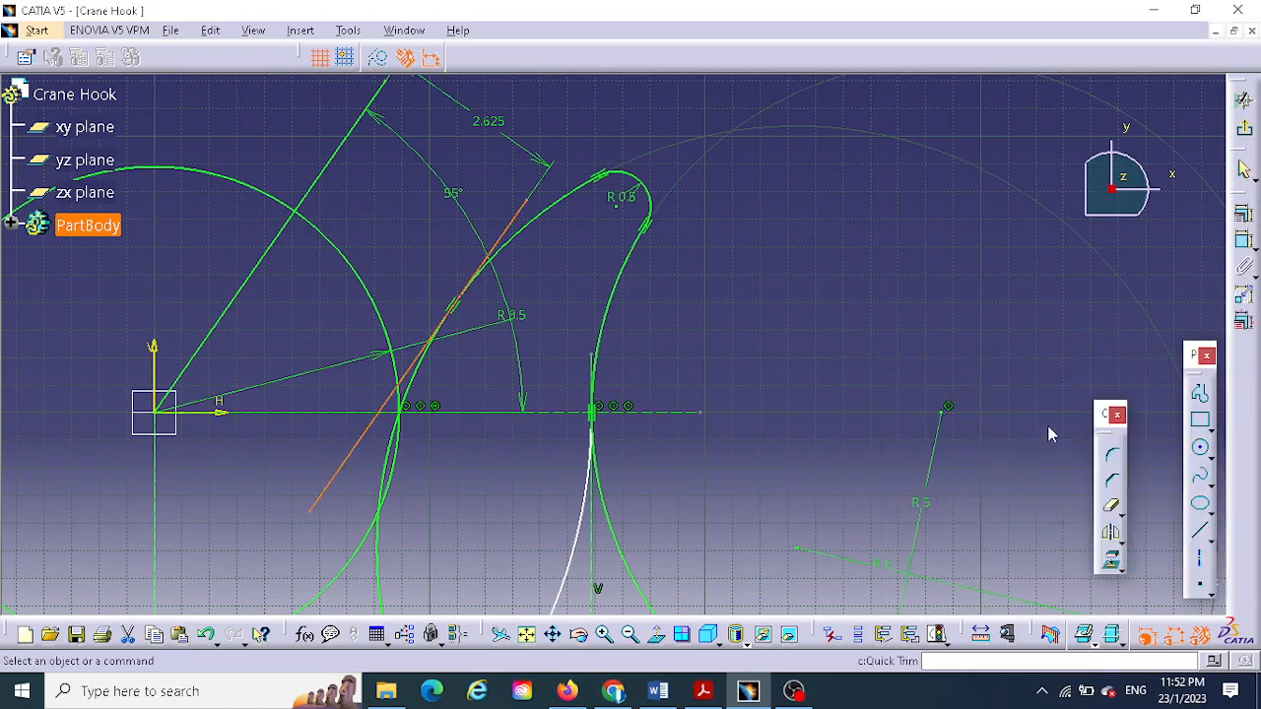
{"action": "double_click", "coordinate": [235, 294]}
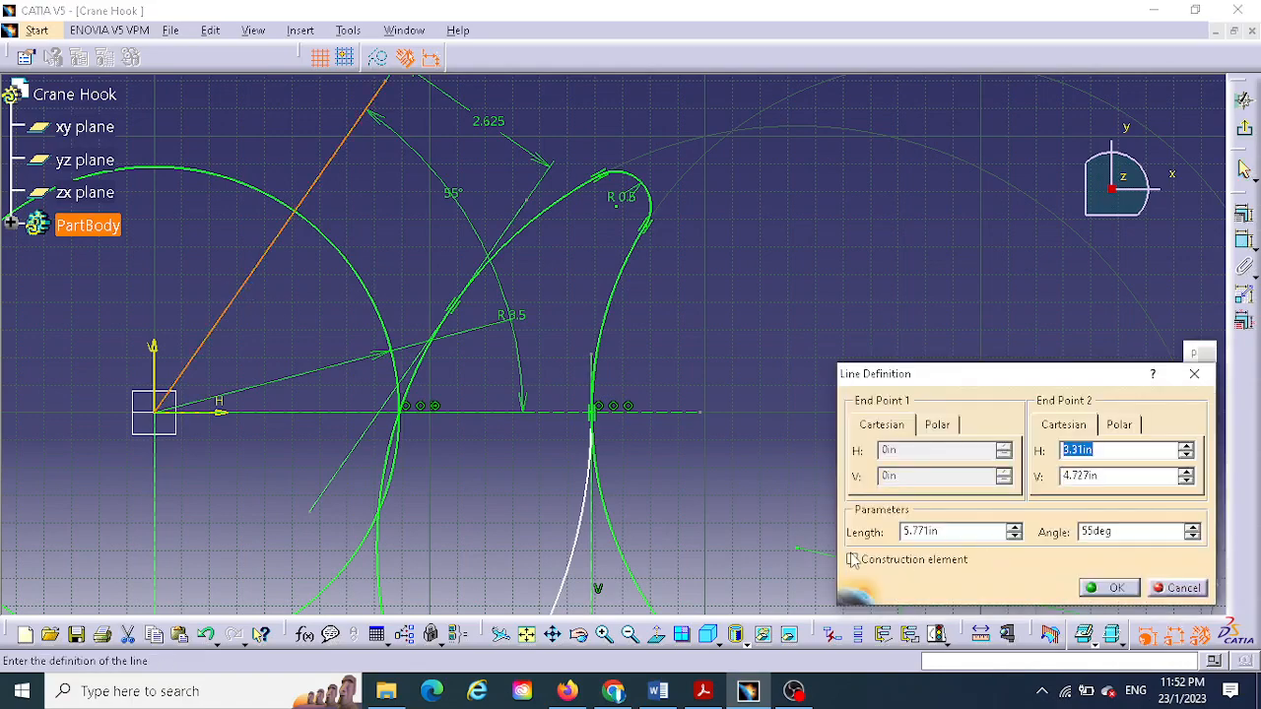
{"action": "left_click", "coordinate": [852, 559]}
{"action": "left_click", "coordinate": [1086, 589]}
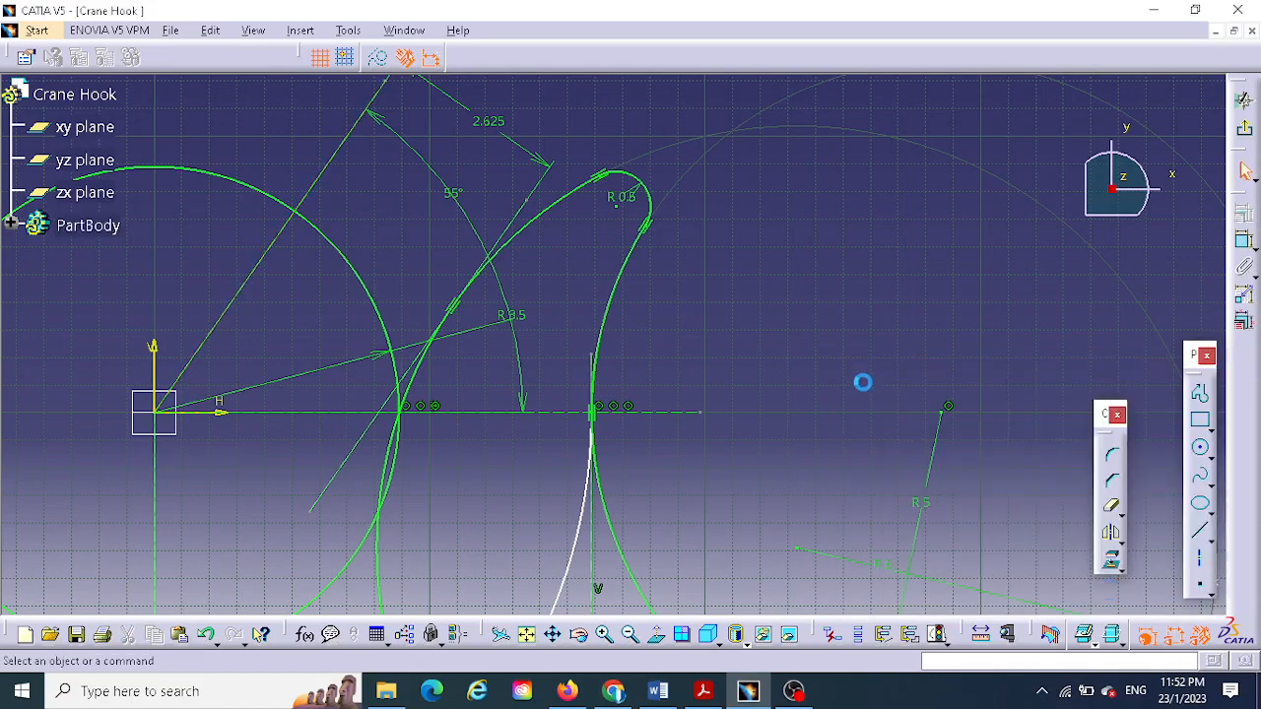
- Quick-trim the 5 in arc below the horizontal axis, the 6 in arc just below it, and the ellipse arc's upper portion
{"action": "middle_click_drag", "start_coordinate": [855, 382], "coordinate": [904, 291]}
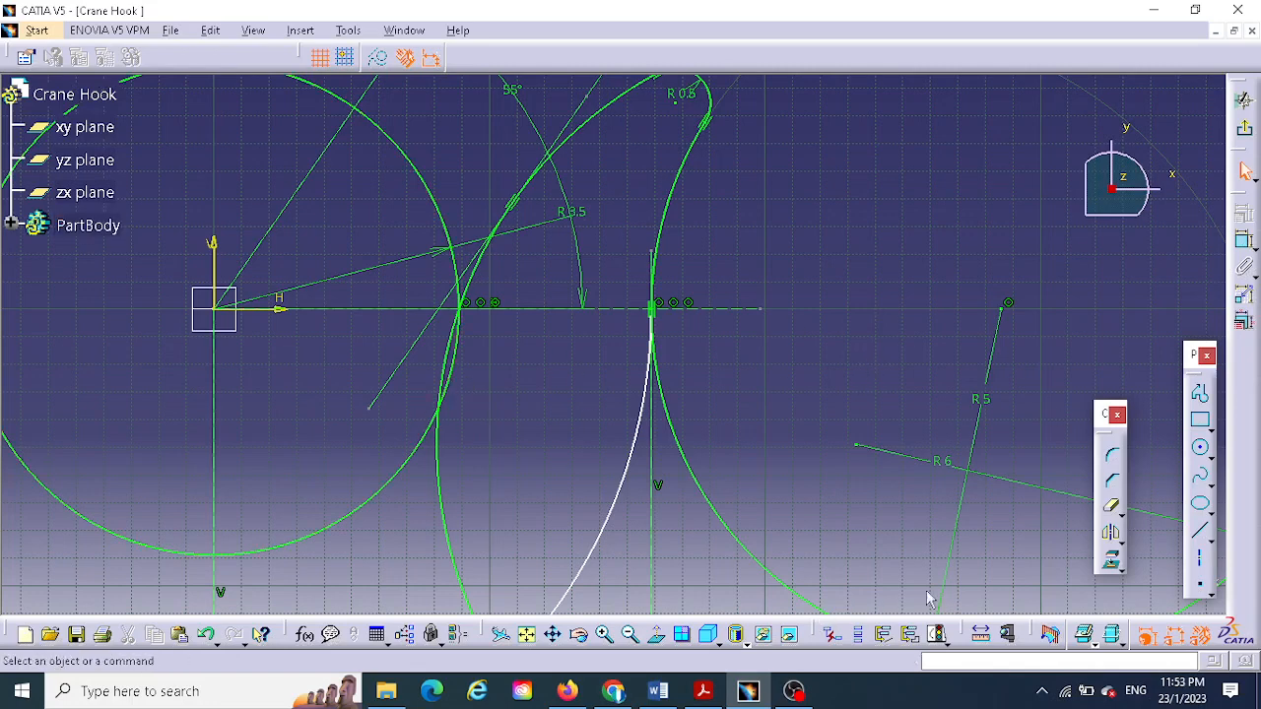
{"action": "left_click", "coordinate": [1113, 508]}
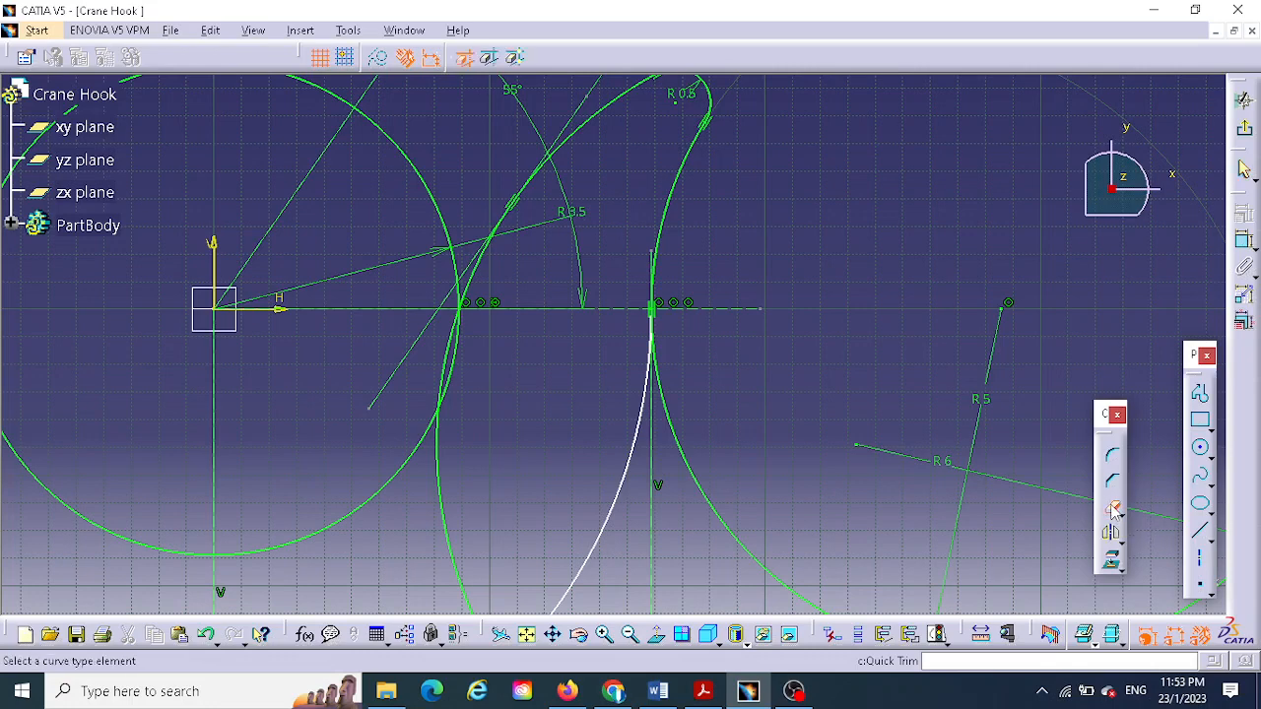
{"action": "left_click", "coordinate": [712, 502]}
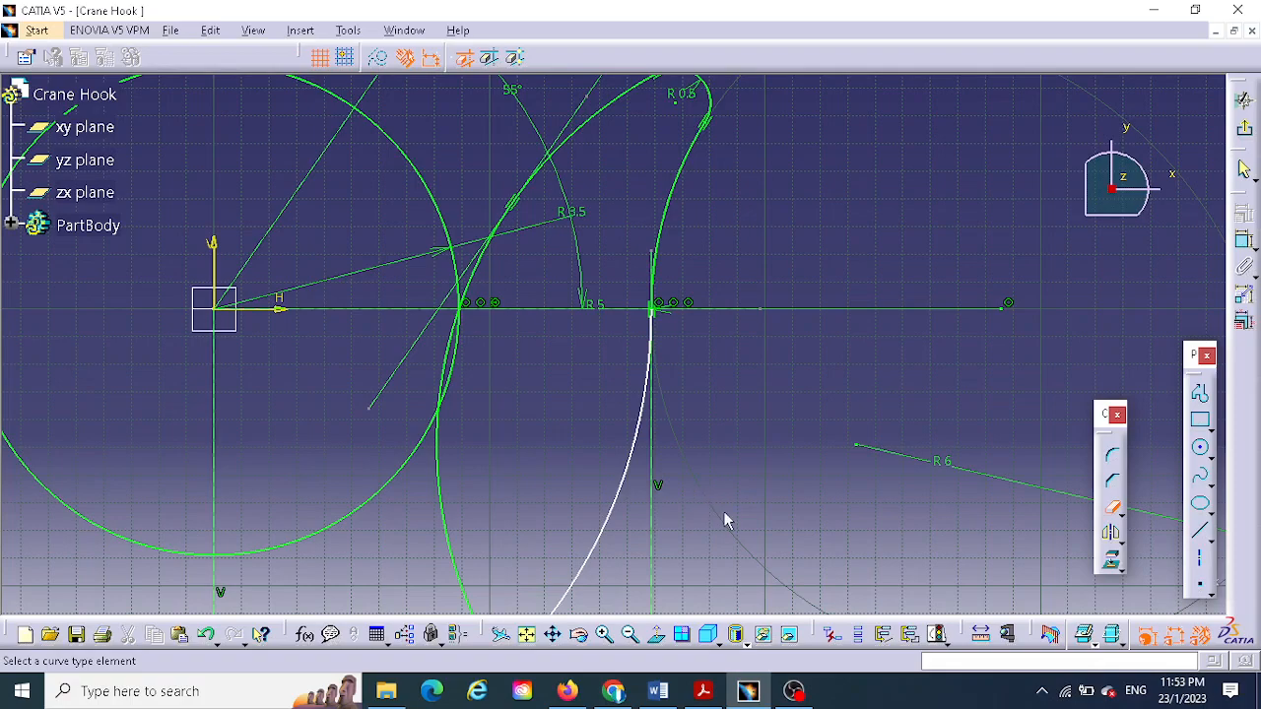
{"action": "mouse_move", "coordinate": [755, 403]}
{"action": "middle_mouse_down"}
{"action": "mouse_move", "coordinate": [768, 279]}
{"action": "mouse_move", "coordinate": [730, 438]}
{"action": "mouse_move", "coordinate": [676, 461]}
{"action": "middle_mouse_up"}
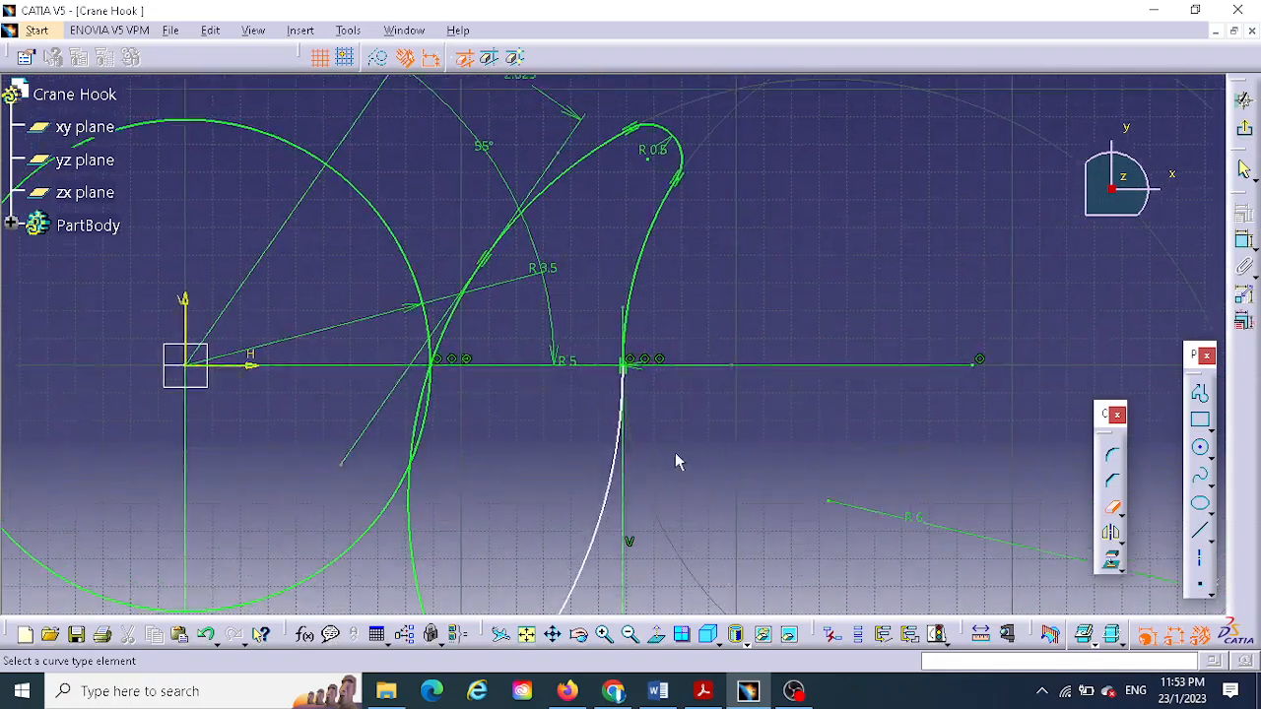
{"action": "left_click", "coordinate": [427, 402]}
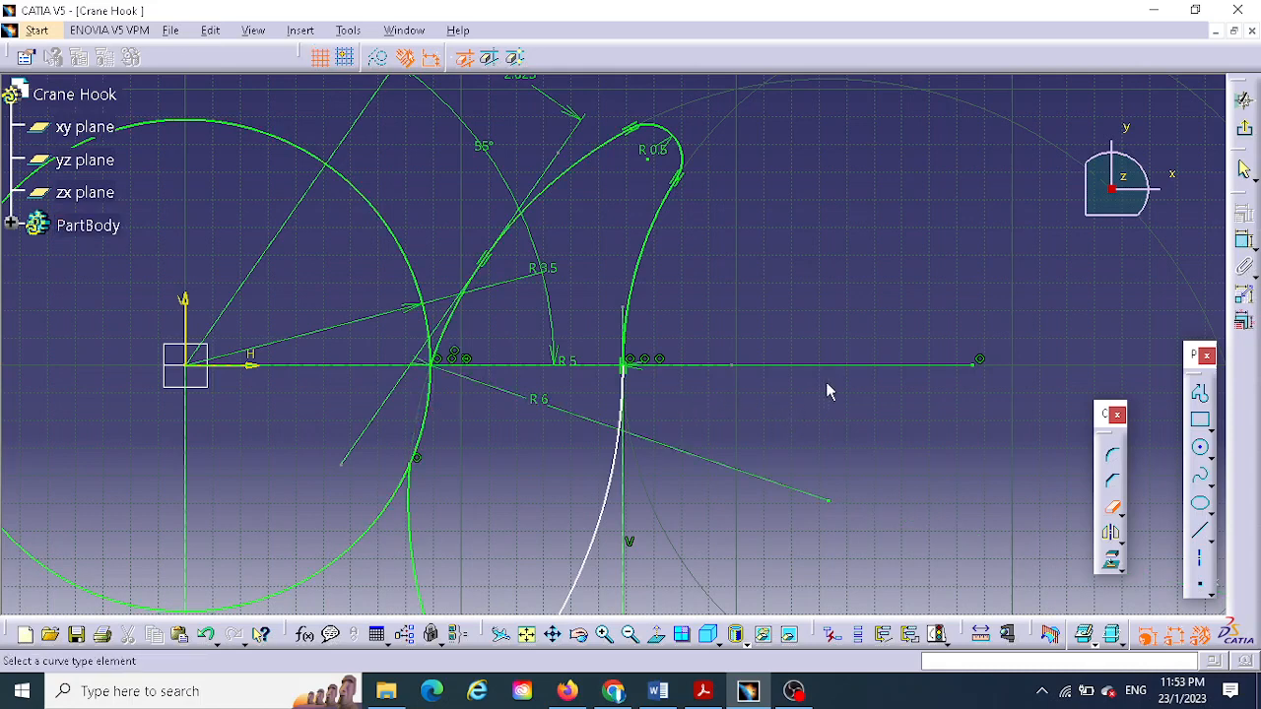
{"action": "middle_click_drag", "start_coordinate": [846, 388], "coordinate": [886, 247]}
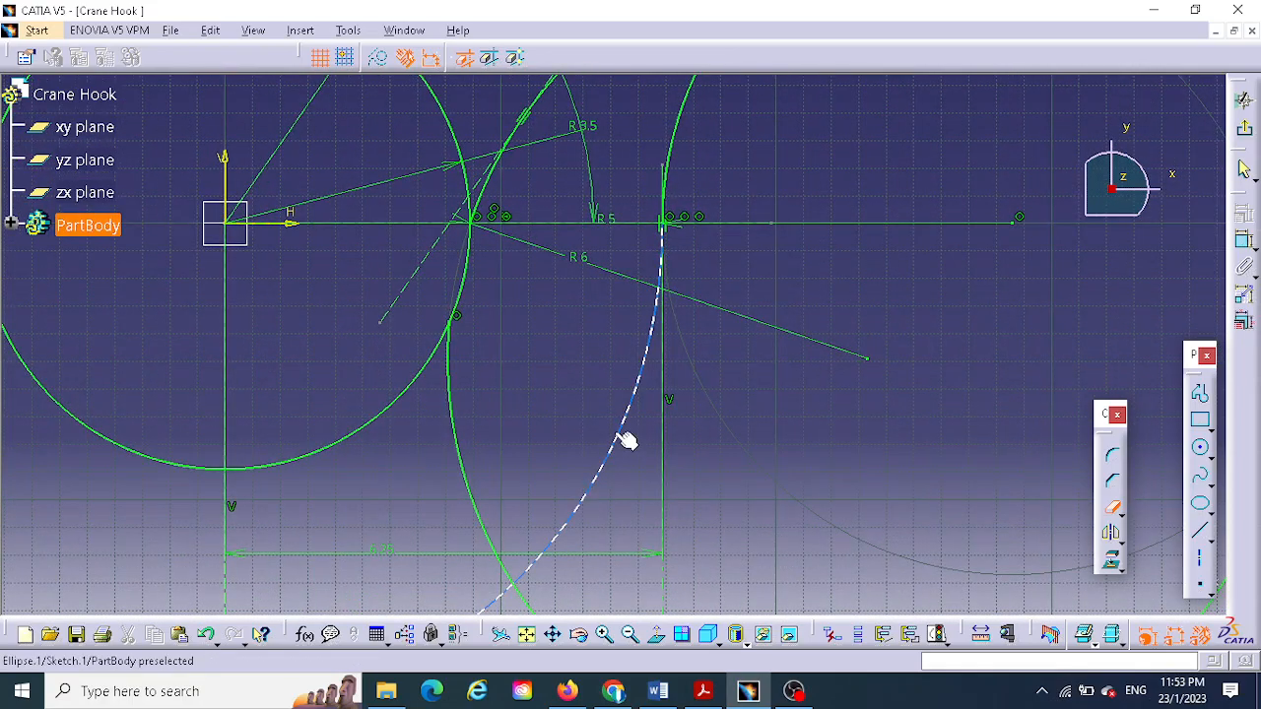
{"action": "left_click", "coordinate": [627, 441]}
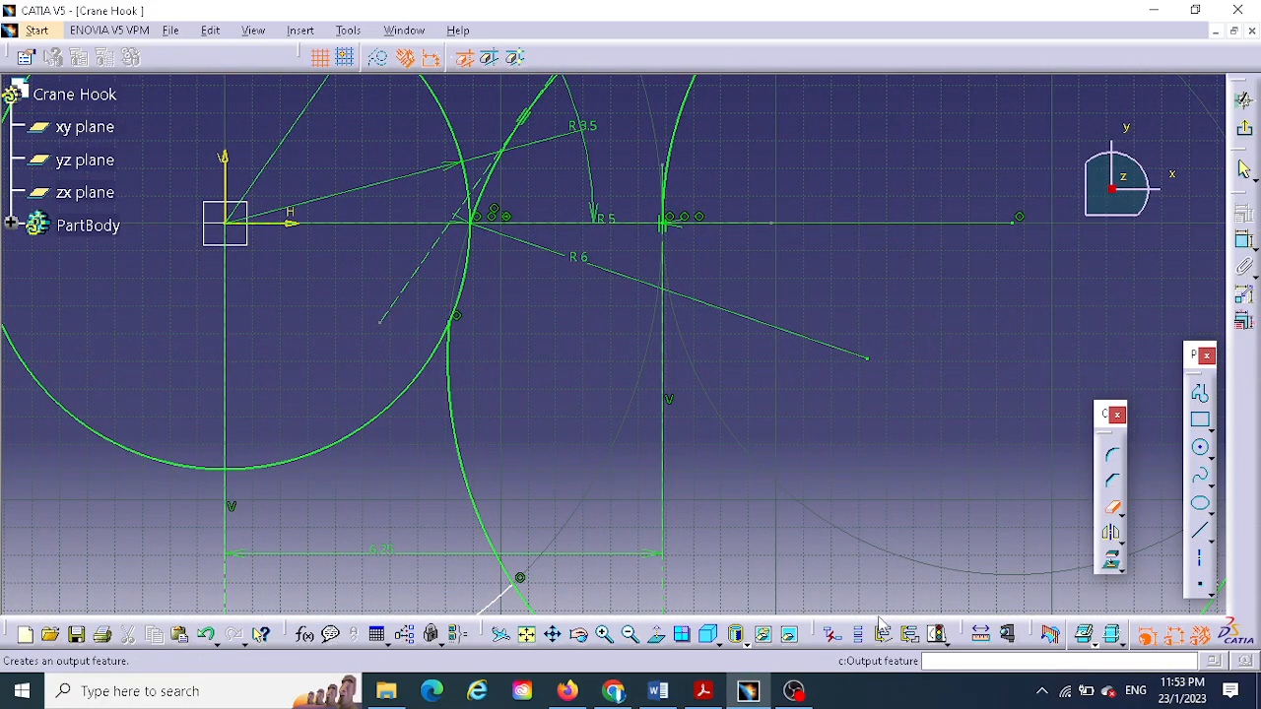
{"action": "left_click", "coordinate": [1112, 507]}
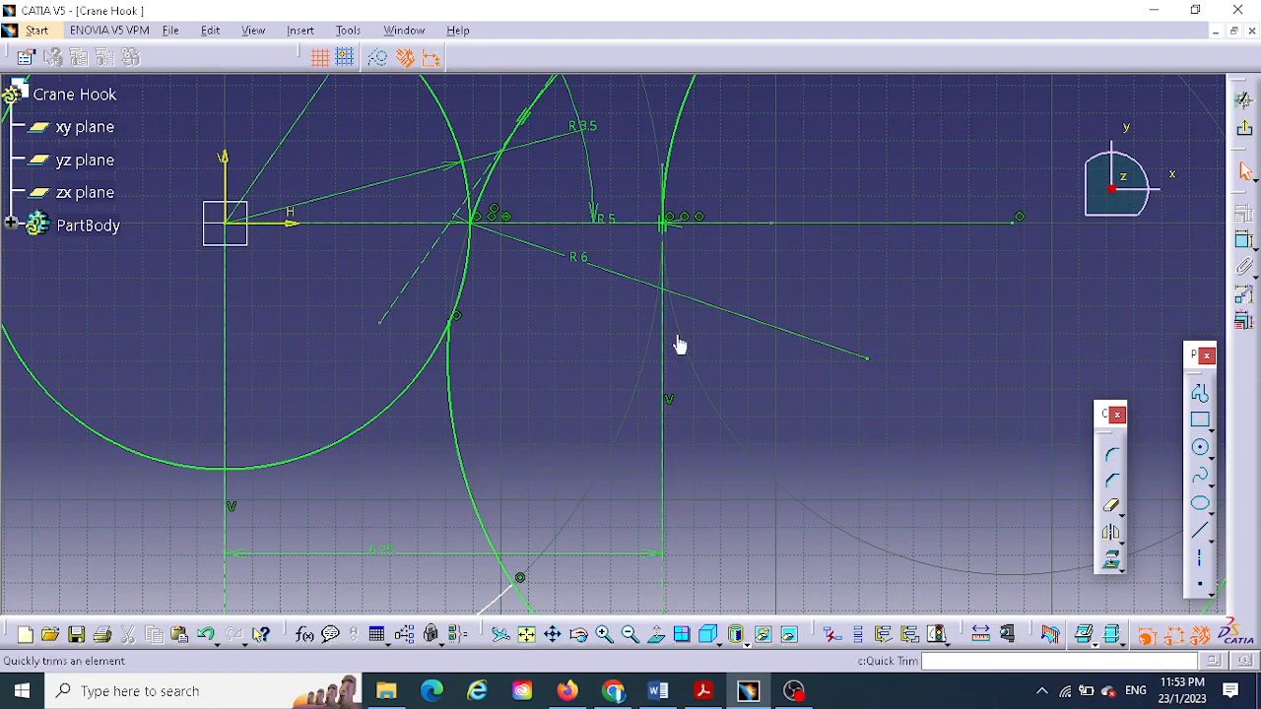
- Delete the 3.5 in circle and the leftover lower pieces of the 6 in circle and the ellipse
{"action": "left_click", "coordinate": [414, 379]}
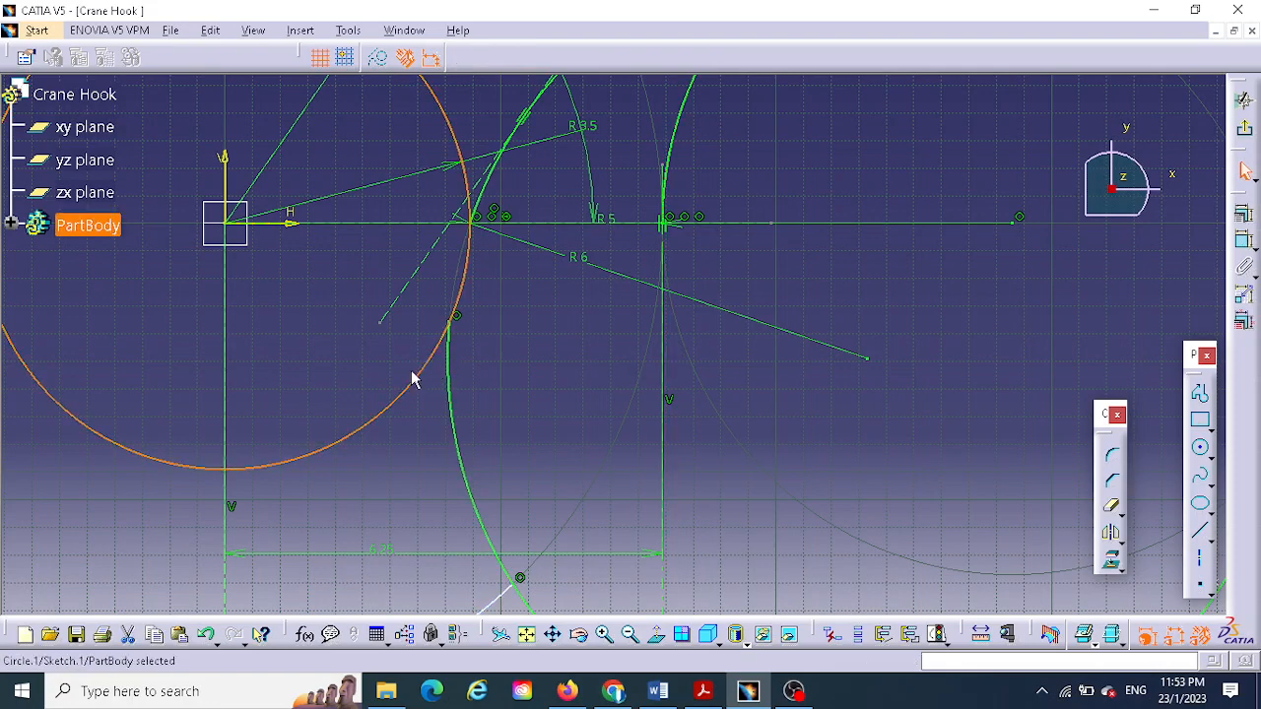
{"action": "key", "text": "Delete"}
{"action": "left_click", "coordinate": [459, 449]}
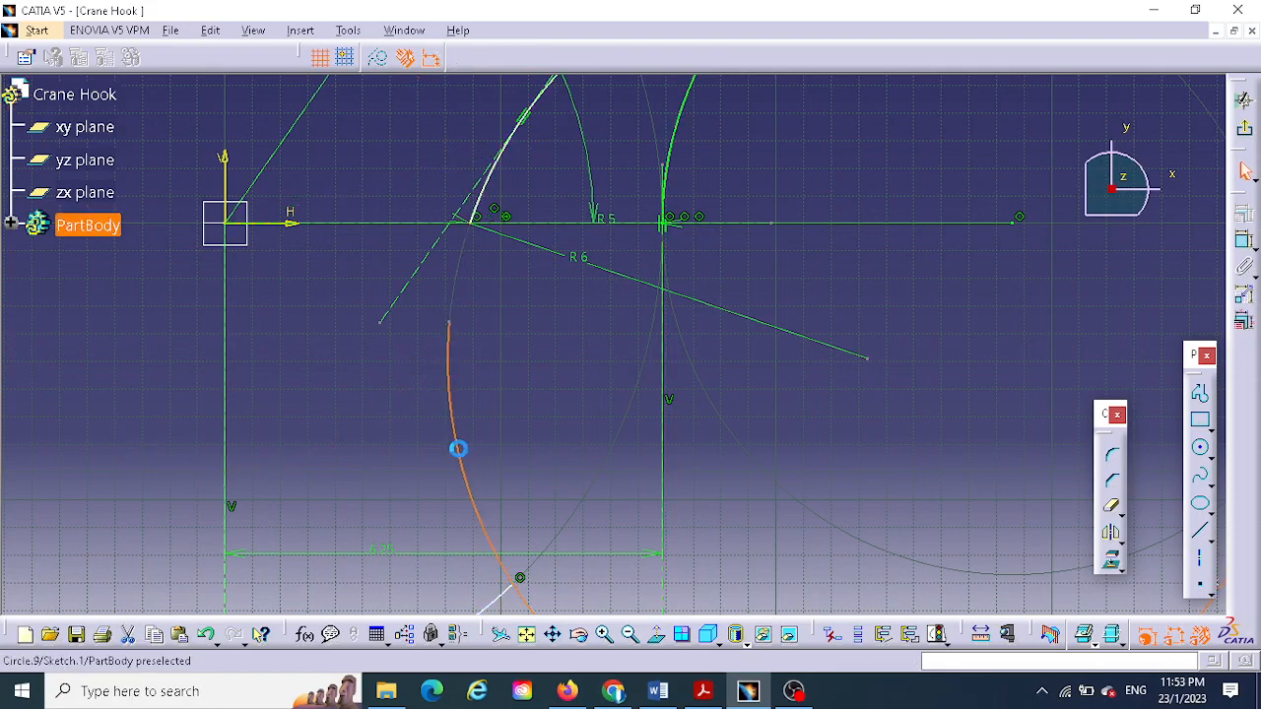
{"action": "key", "text": "Delete"}
{"action": "middle_click_drag", "start_coordinate": [554, 380], "coordinate": [515, 510]}
{"action": "left_click", "coordinate": [515, 464]}
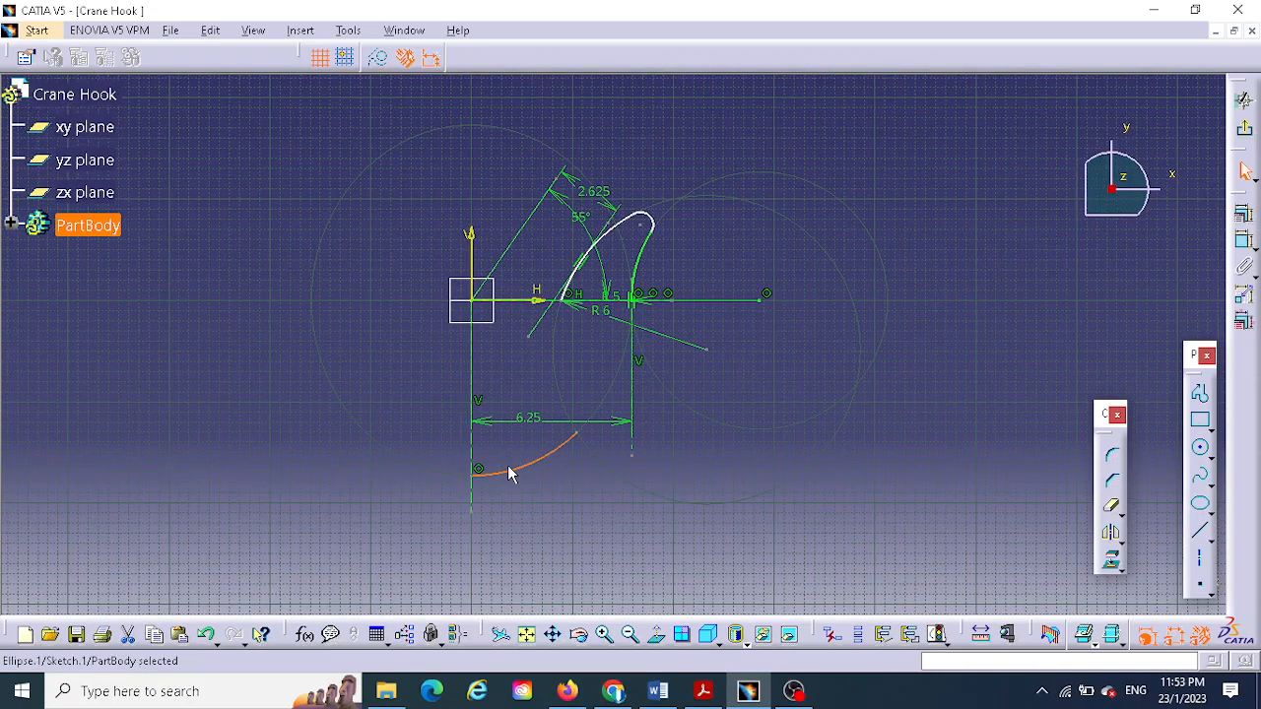
{"action": "key", "text": "Delete"}
- Compare the open hook-tip profile with the hook drawing in the Assignment 3 PDF, then exit the sketch
{"action": "mouse_move", "coordinate": [796, 325]}
{"action": "middle_mouse_down"}
{"action": "mouse_move", "coordinate": [839, 175]}
{"action": "mouse_move", "coordinate": [772, 479]}
{"action": "middle_mouse_up"}
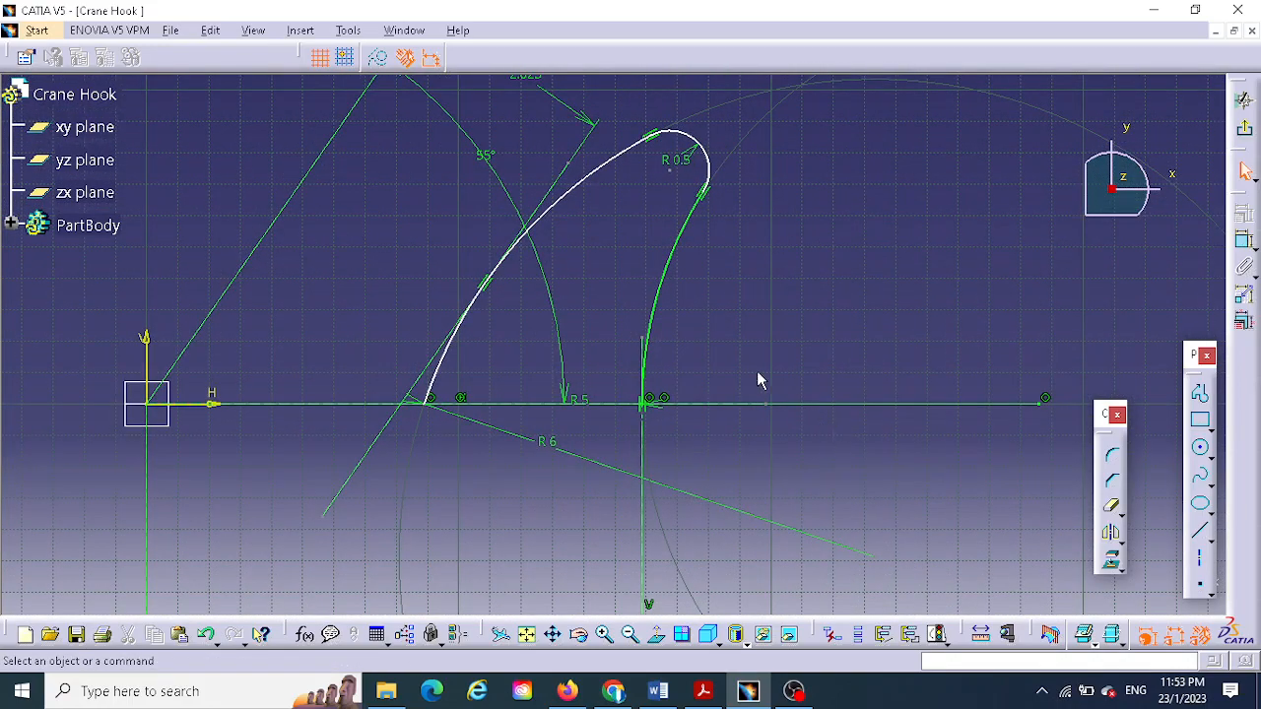
{"action": "mouse_move", "coordinate": [695, 370]}
{"action": "middle_mouse_down"}
{"action": "mouse_move", "coordinate": [731, 266]}
{"action": "mouse_move", "coordinate": [732, 285]}
{"action": "mouse_move", "coordinate": [811, 184]}
{"action": "mouse_move", "coordinate": [794, 310]}
{"action": "mouse_move", "coordinate": [881, 169]}
{"action": "mouse_move", "coordinate": [864, 359]}
{"action": "middle_mouse_up"}
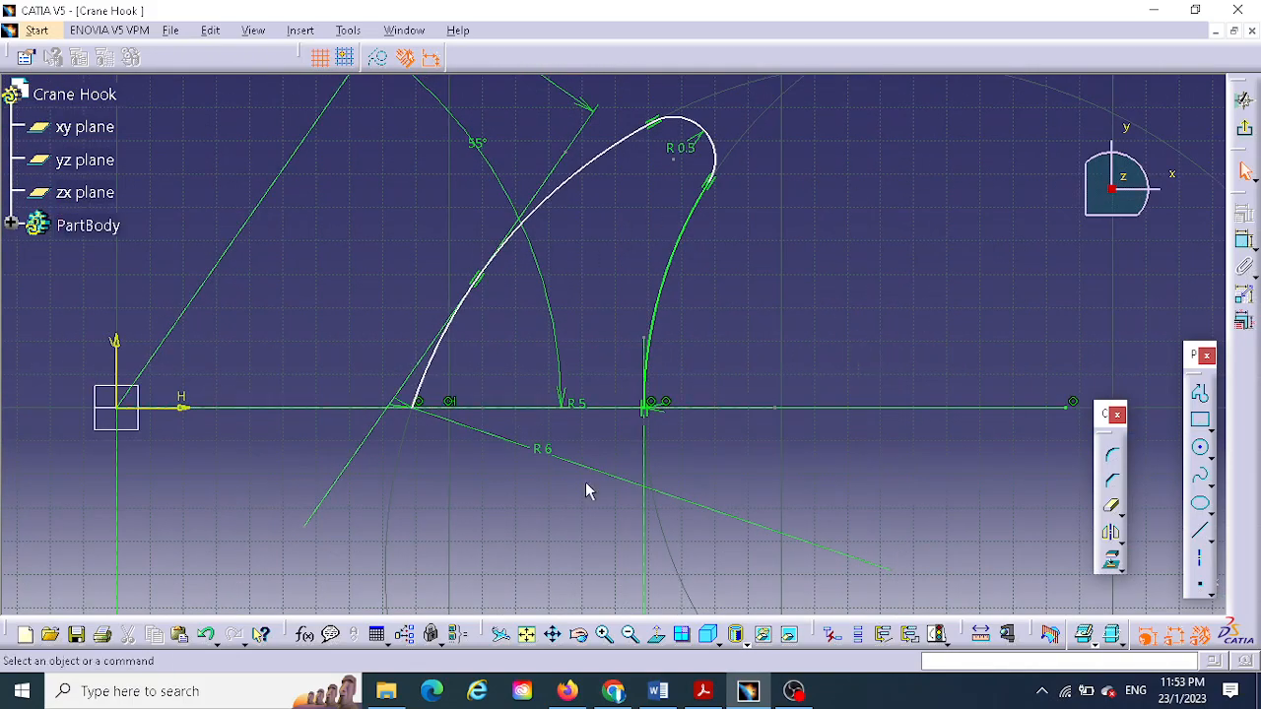
{"action": "left_click", "coordinate": [703, 691]}
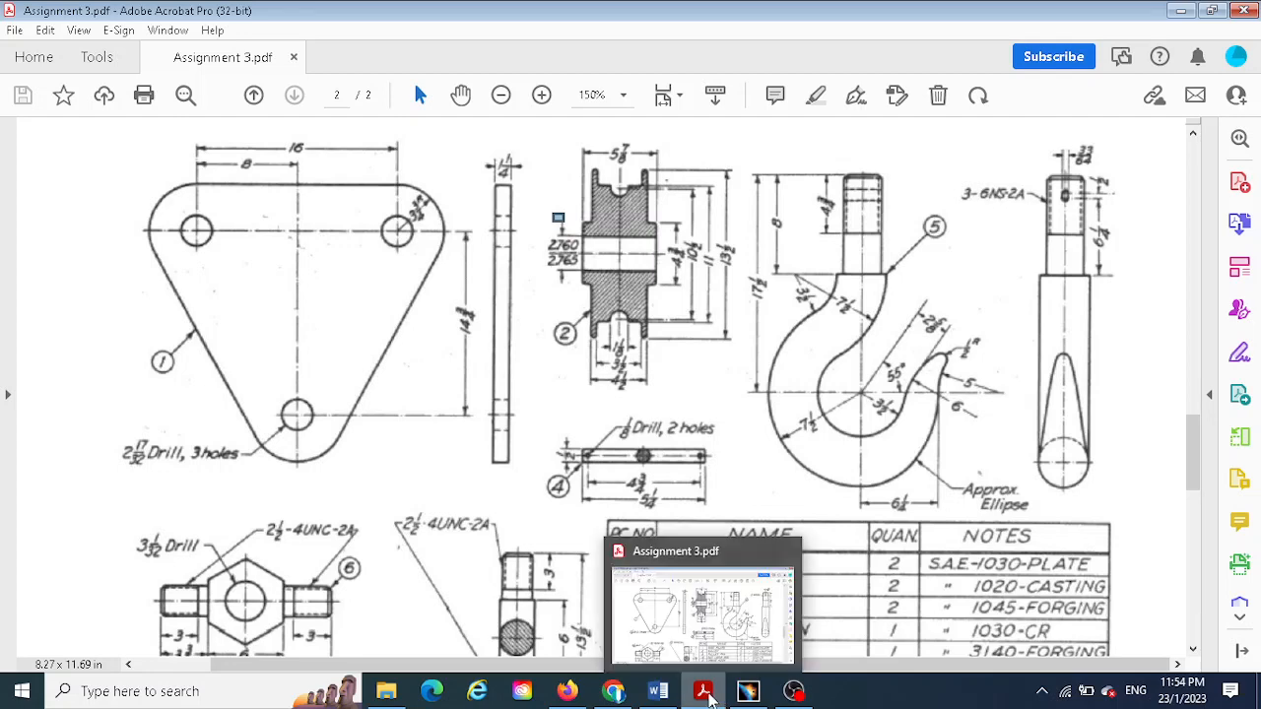
{"action": "mouse_move", "coordinate": [749, 692]}
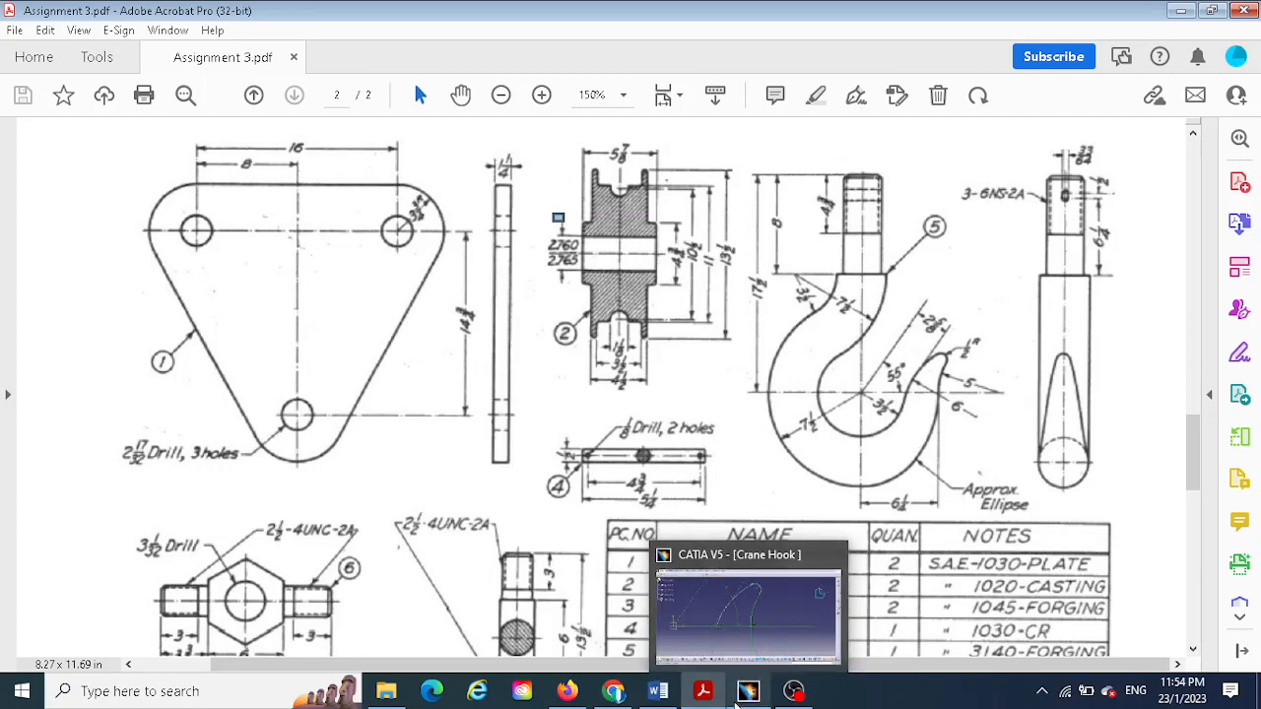
{"action": "left_click", "coordinate": [760, 630]}
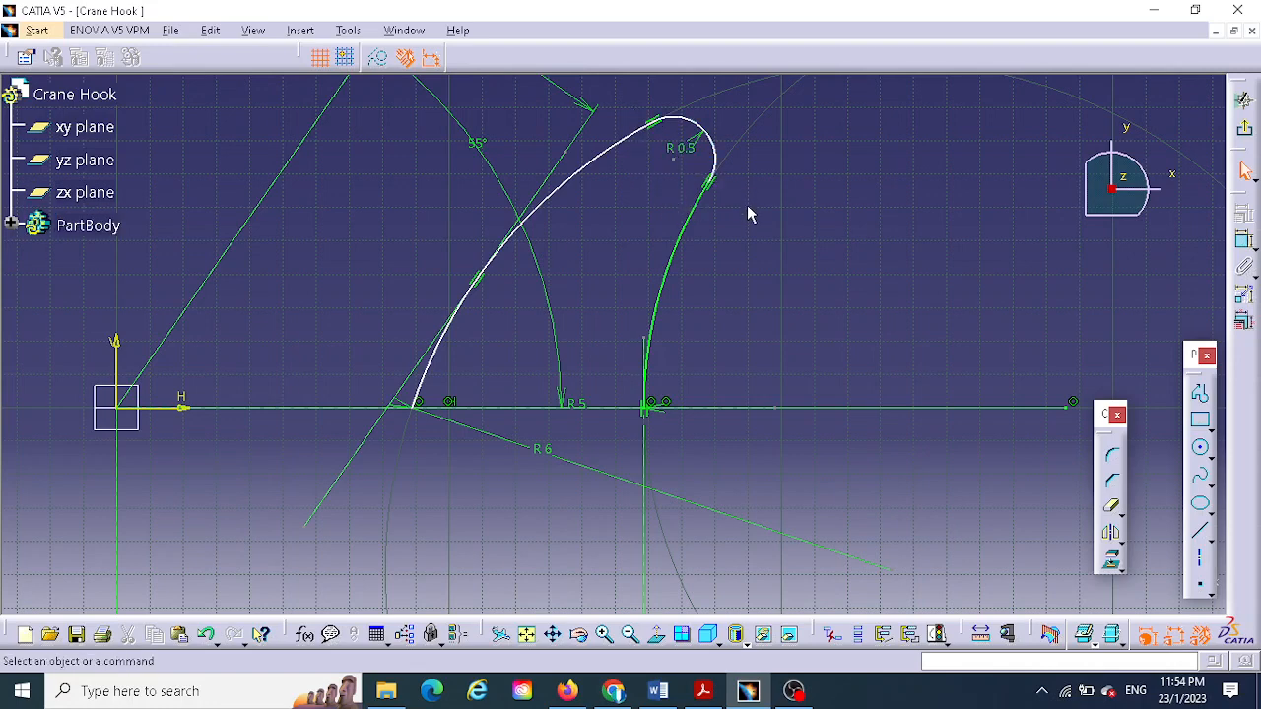
{"action": "left_click", "coordinate": [1246, 135]}
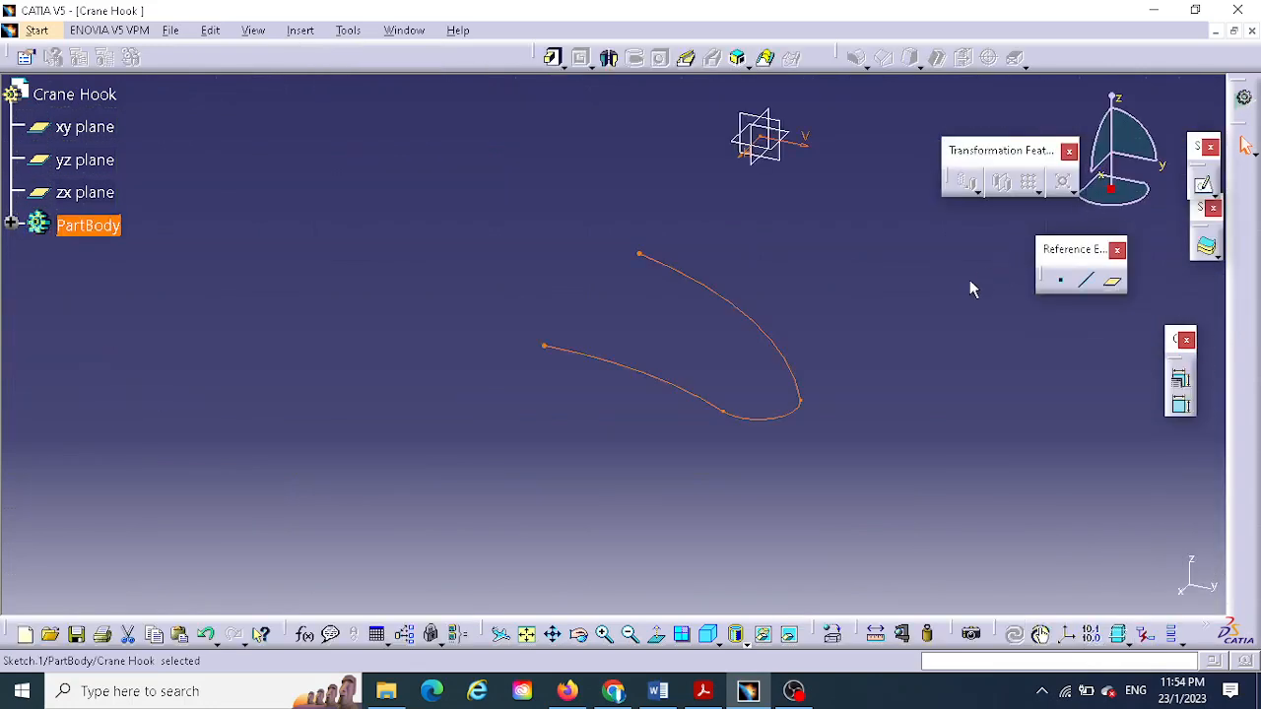
- Start a sketch on the xy plane and draw a circle of about 0.93 in radius around the hook-tip arc
{"action": "left_click", "coordinate": [85, 127]}
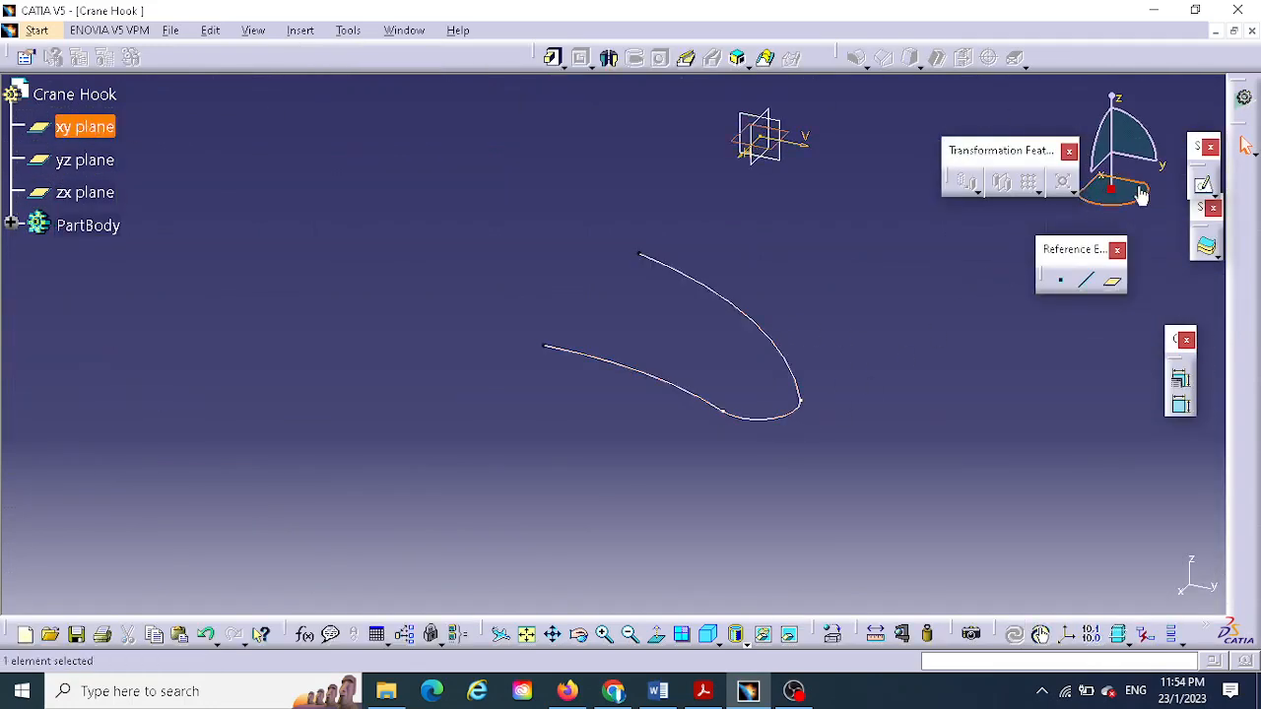
{"action": "left_click", "coordinate": [1206, 188]}
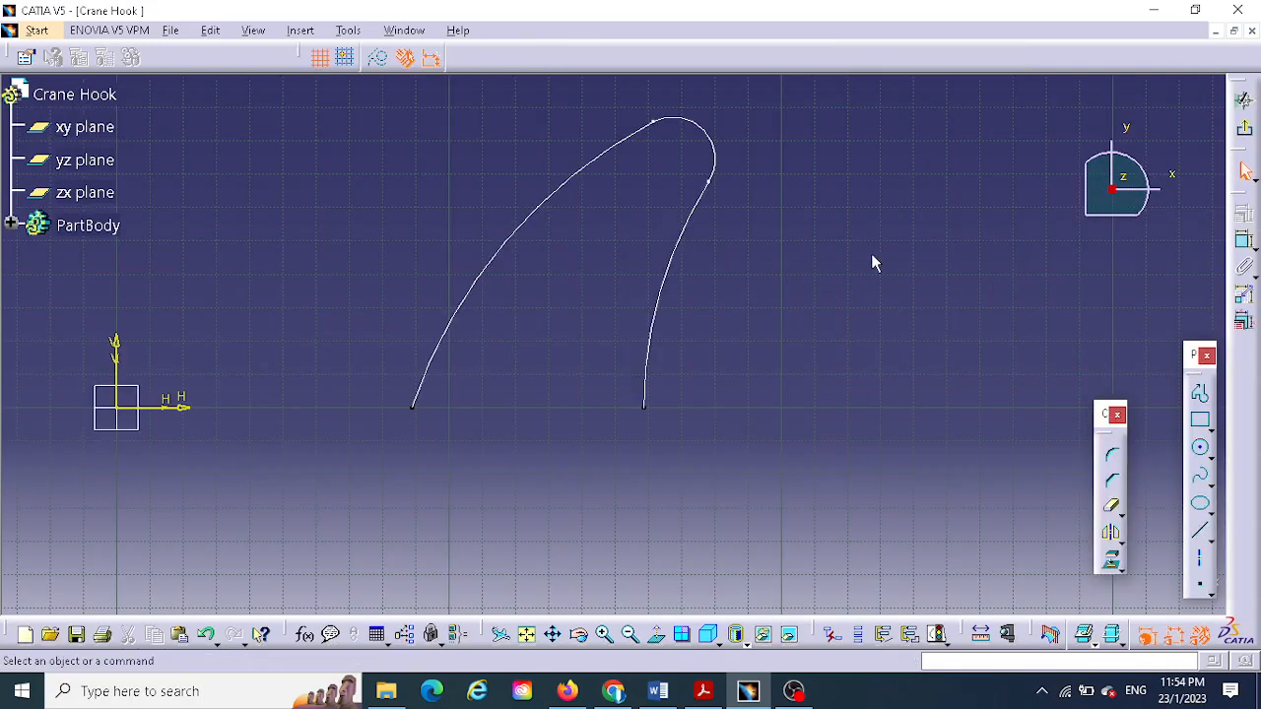
{"action": "left_click", "coordinate": [1200, 449]}
{"action": "left_click", "coordinate": [663, 172]}
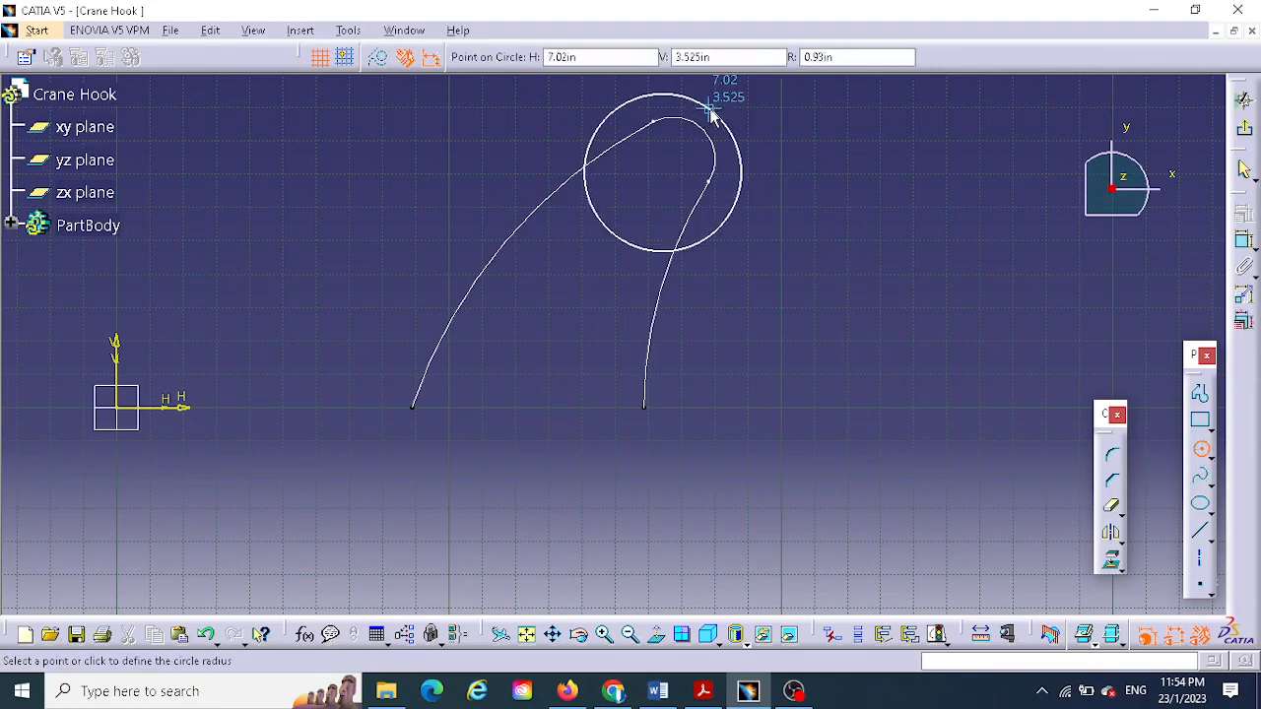
{"action": "left_click", "coordinate": [717, 114]}
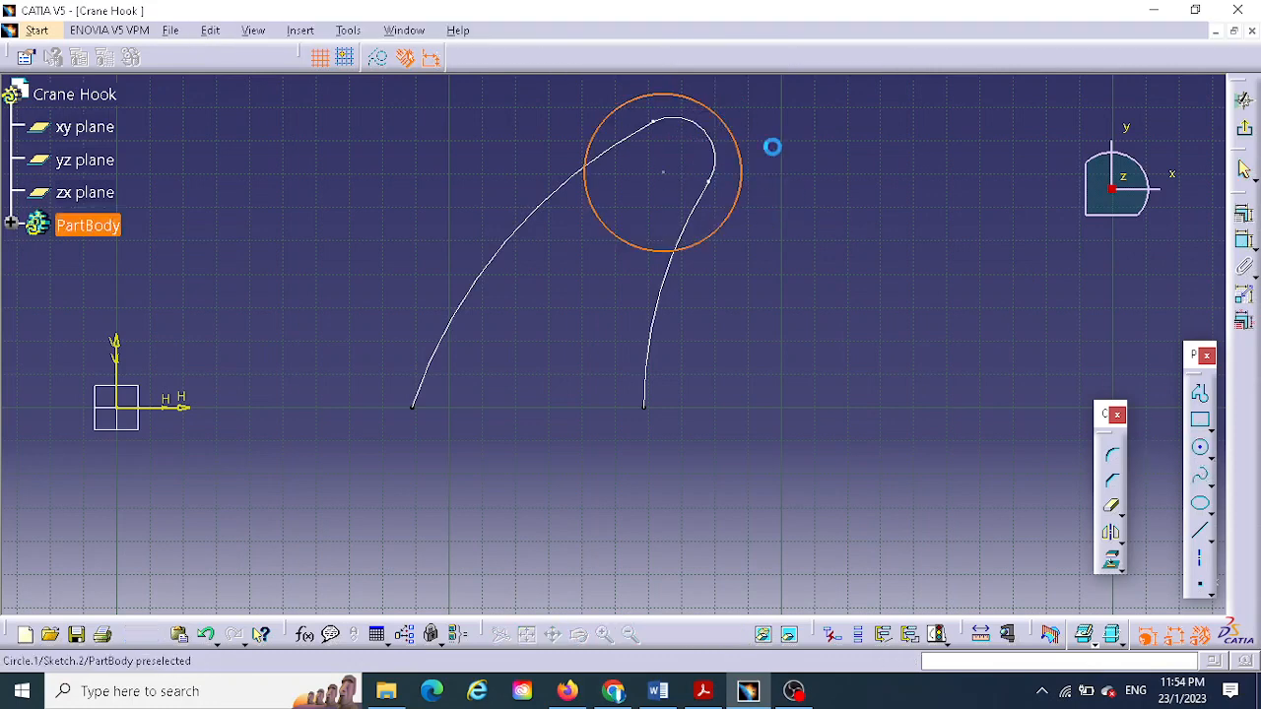
- Constrain the new circle to be concentric with the hook-tip arc
{"action": "left_click", "coordinate": [1244, 241]}
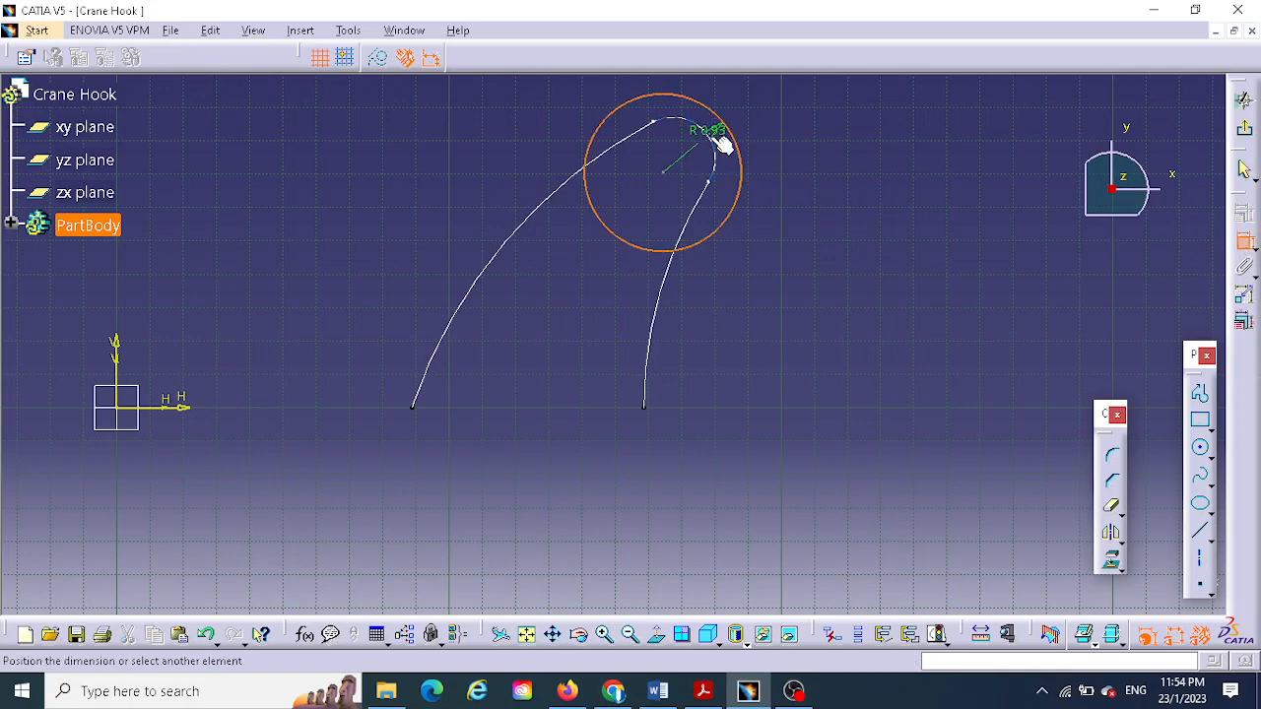
{"action": "left_click", "coordinate": [714, 138]}
{"action": "right_click", "coordinate": [816, 165]}
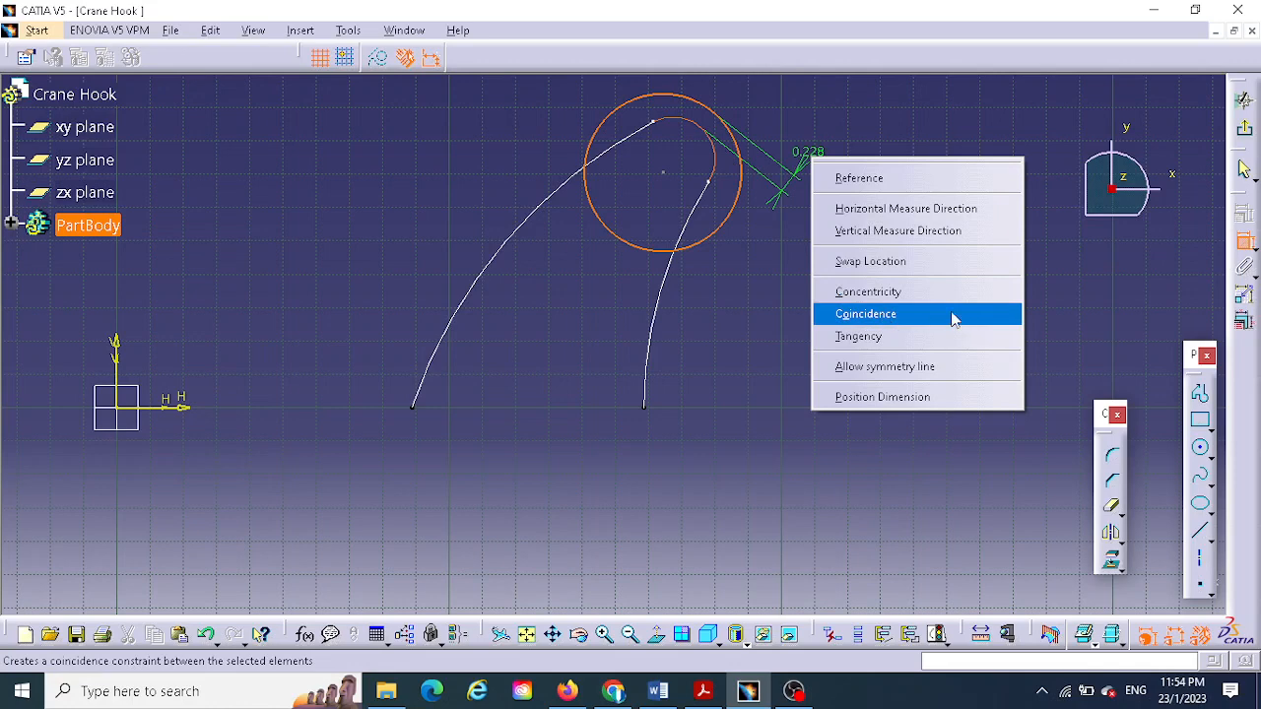
{"action": "left_click", "coordinate": [879, 299]}
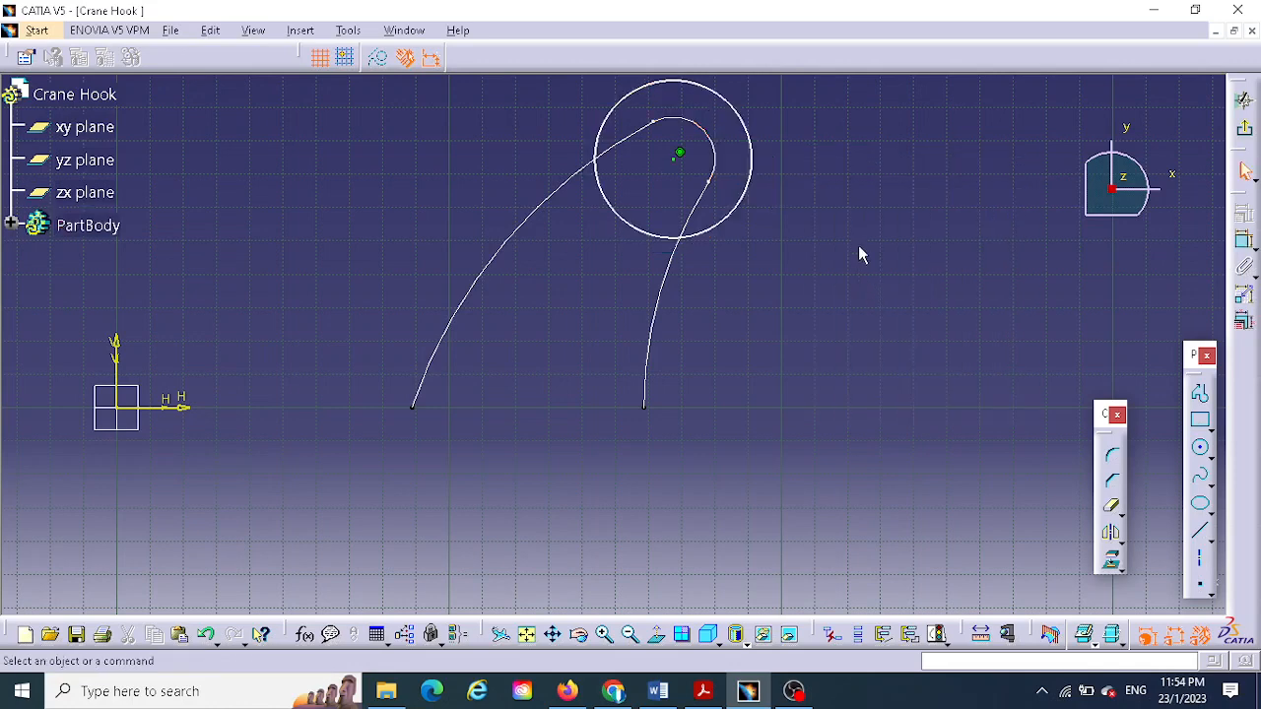
- Make the circle coincident with the hook-tip arc, then exit the sketch
{"action": "left_click", "coordinate": [756, 155]}
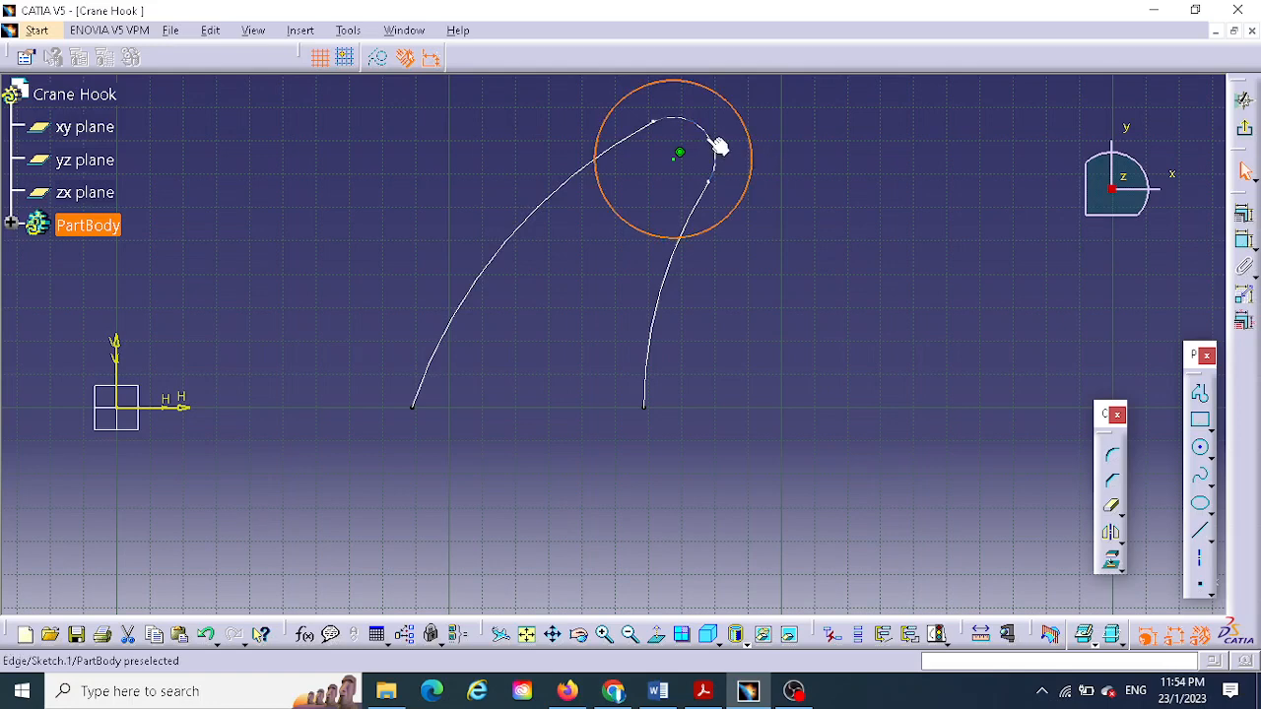
{"action": "left_click", "coordinate": [707, 138], "text": "ctrl"}
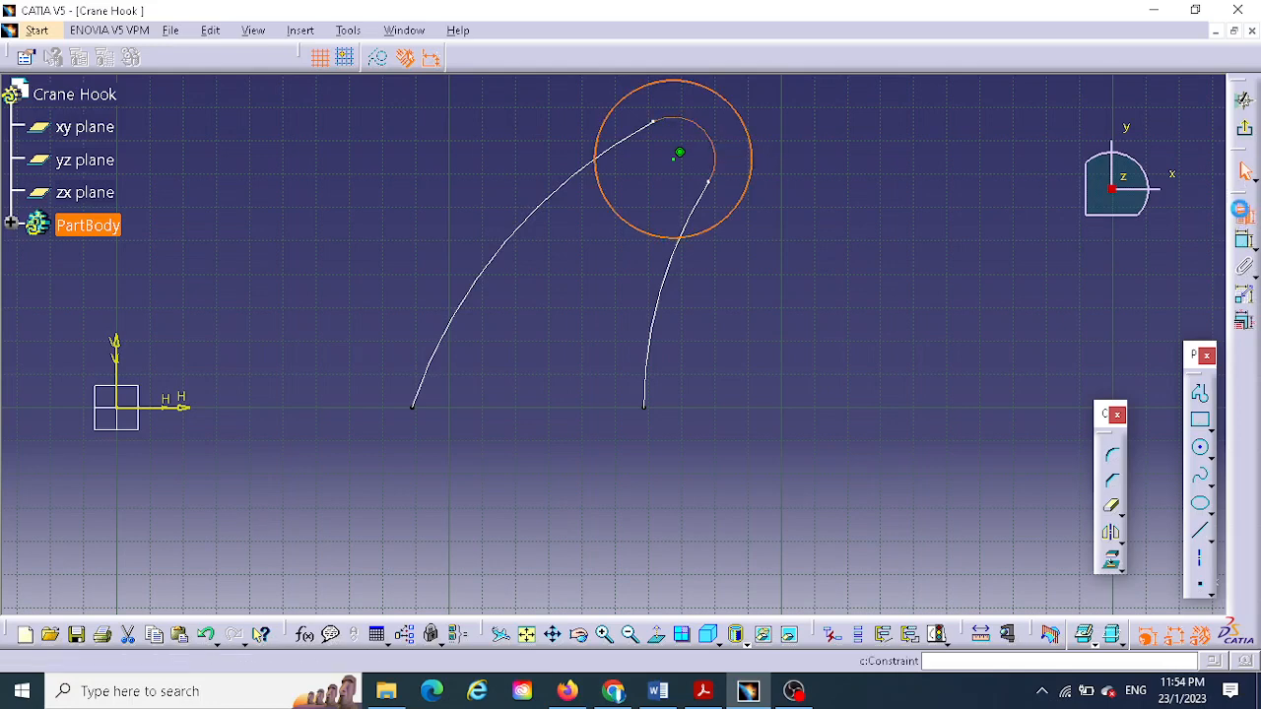
{"action": "left_click", "coordinate": [1243, 216]}
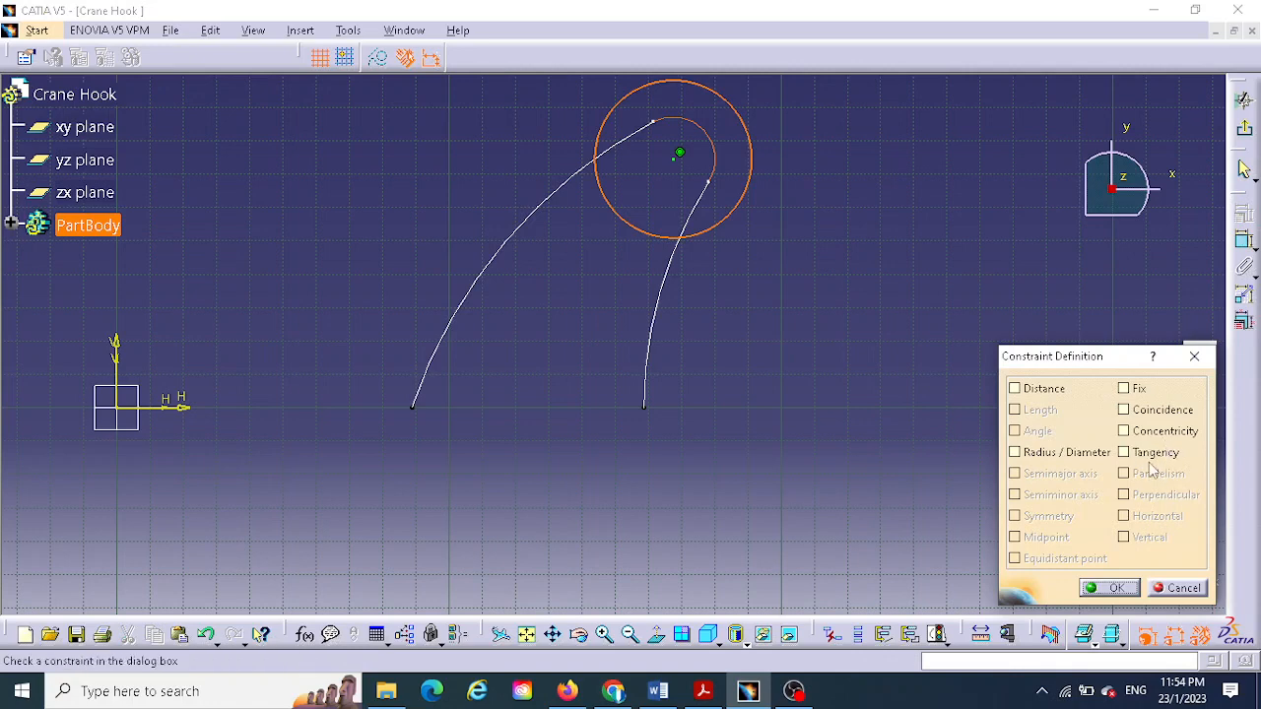
{"action": "left_click", "coordinate": [1124, 410]}
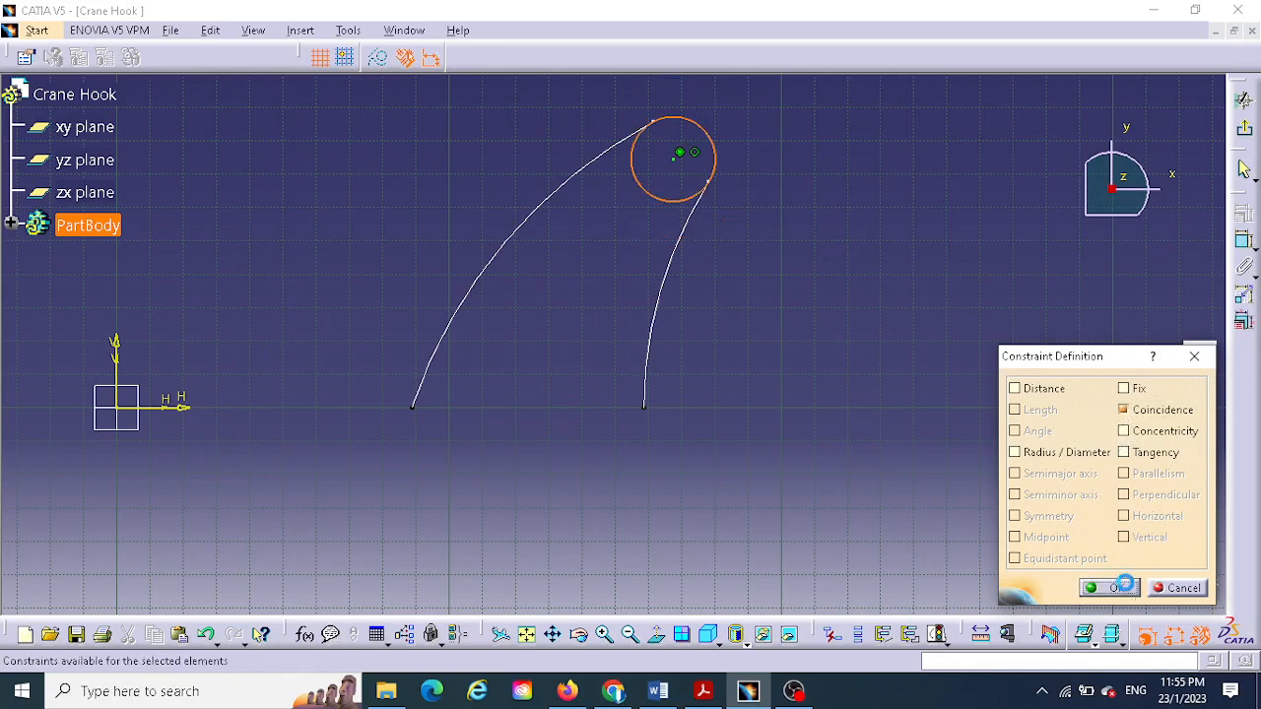
{"action": "left_click", "coordinate": [1110, 588]}
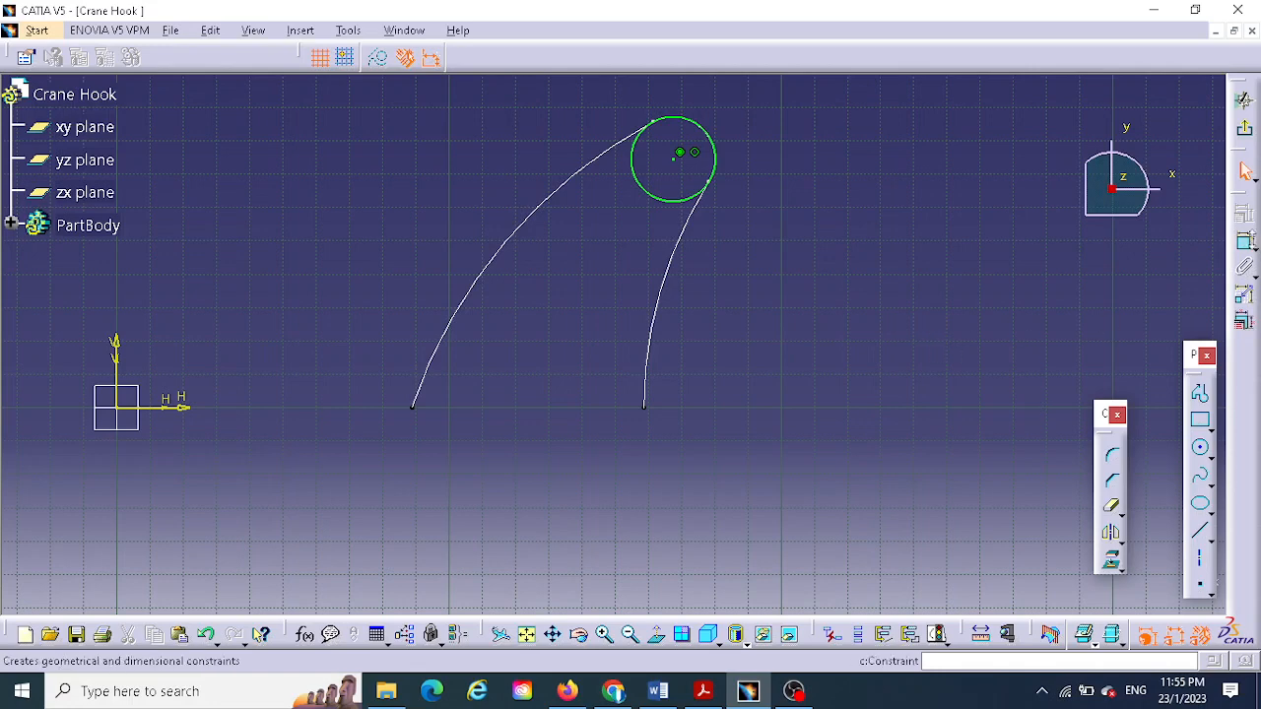
{"action": "left_click", "coordinate": [1249, 134]}
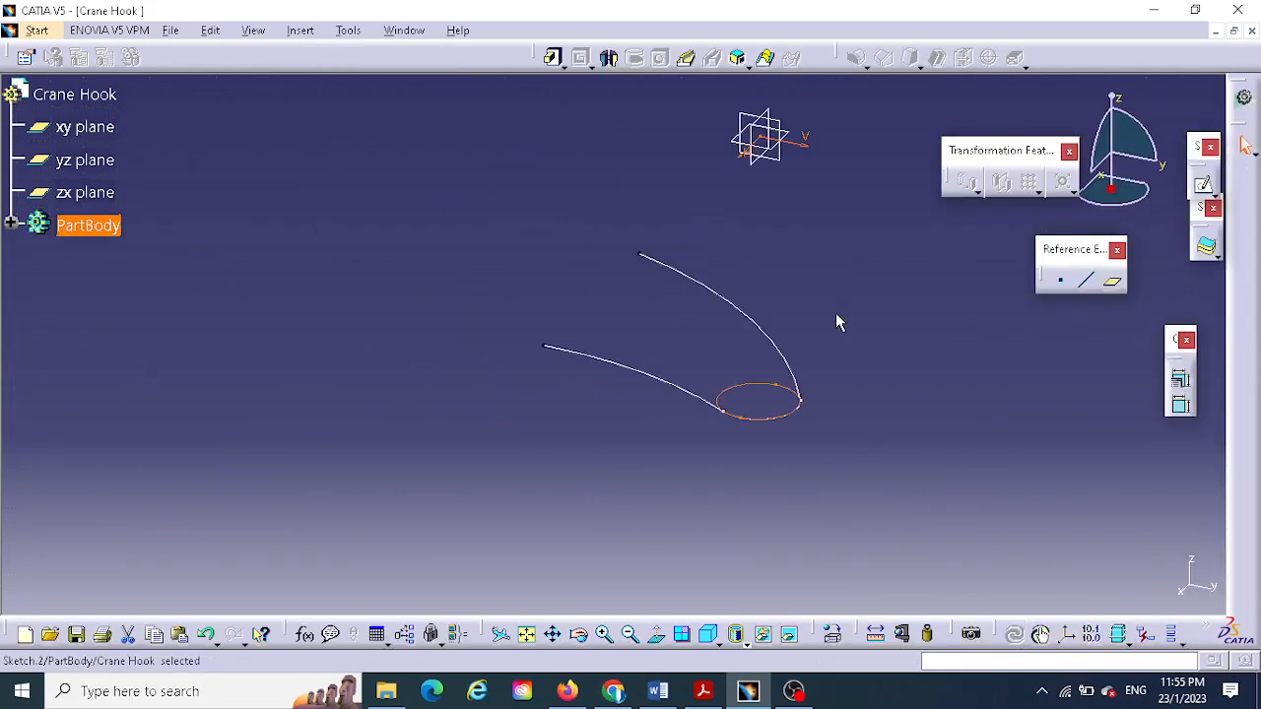
- Reopen the tip circle's sketch and draw a horizontal axis through the circle's centre, extending past both sides
{"action": "right_click", "coordinate": [81, 127]}
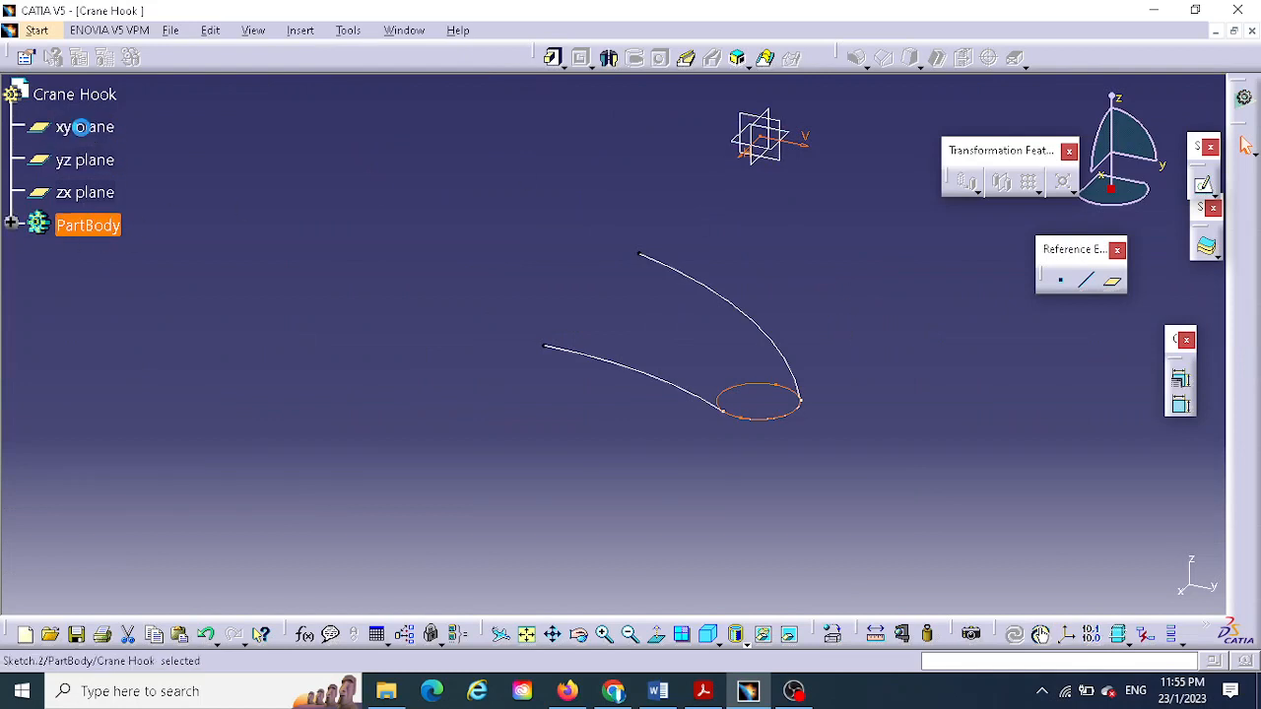
{"action": "left_click", "coordinate": [1207, 187]}
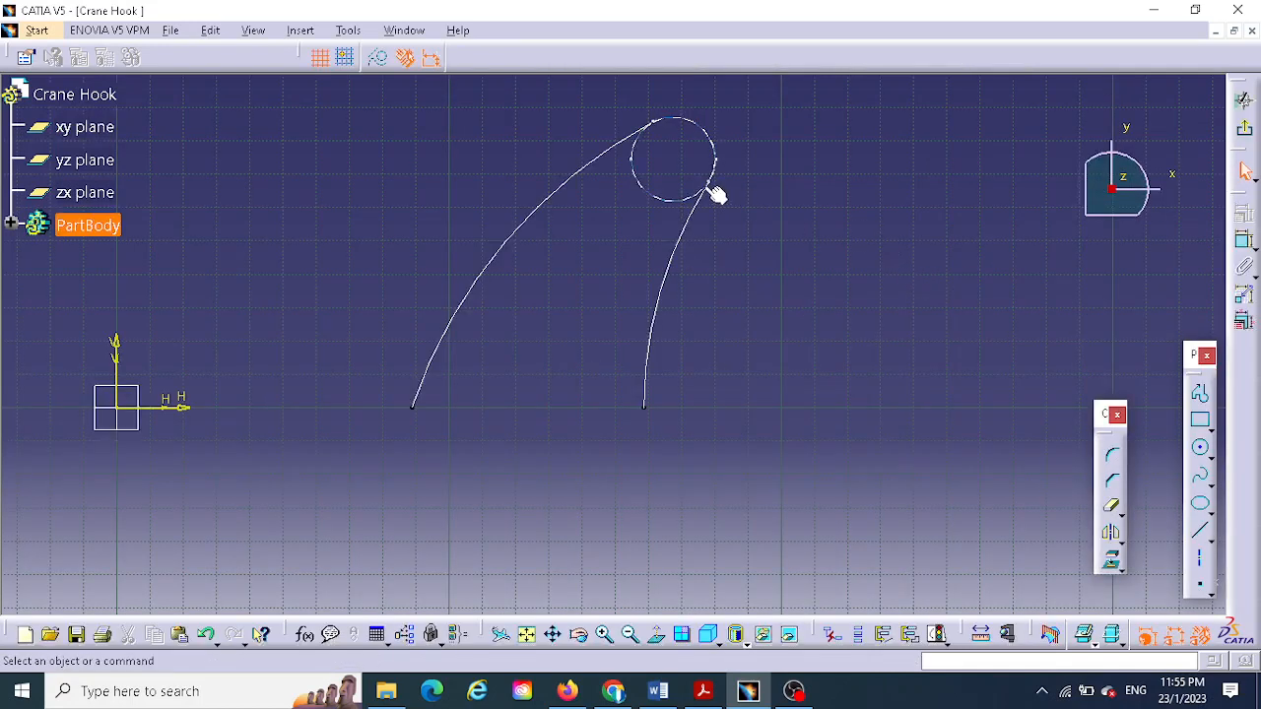
{"action": "left_click", "coordinate": [650, 192]}
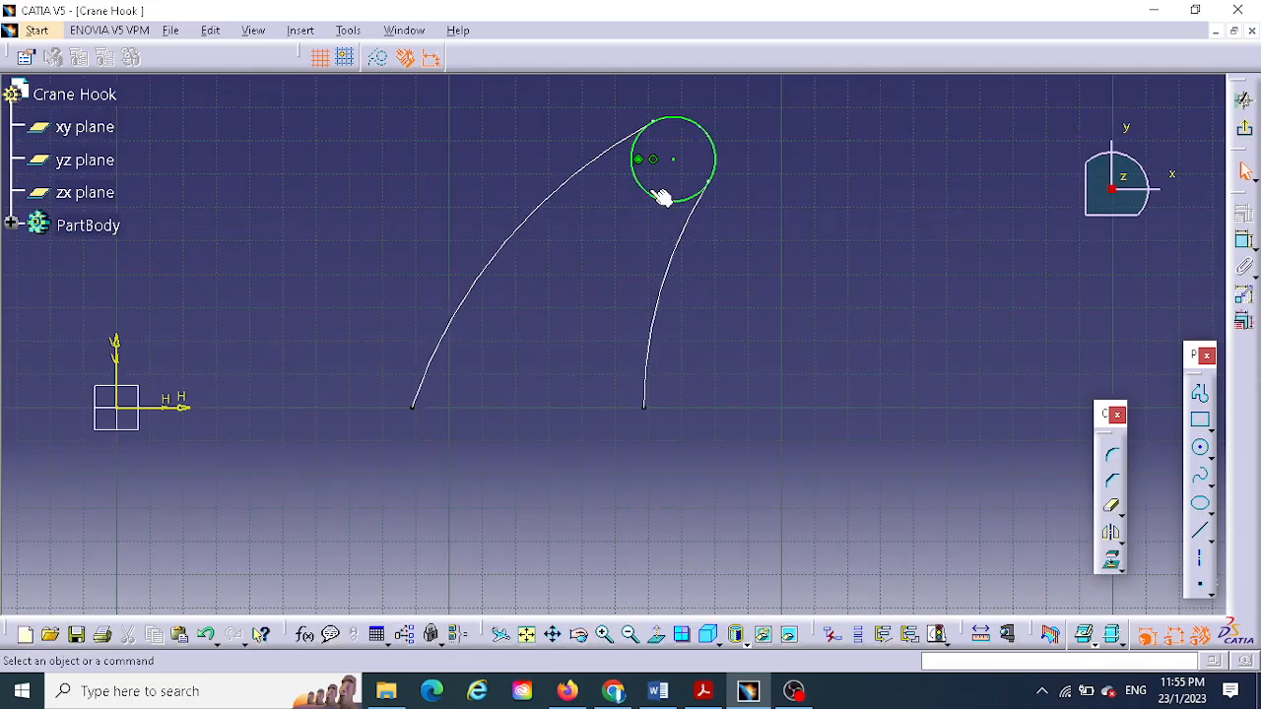
{"action": "left_click", "coordinate": [1202, 566]}
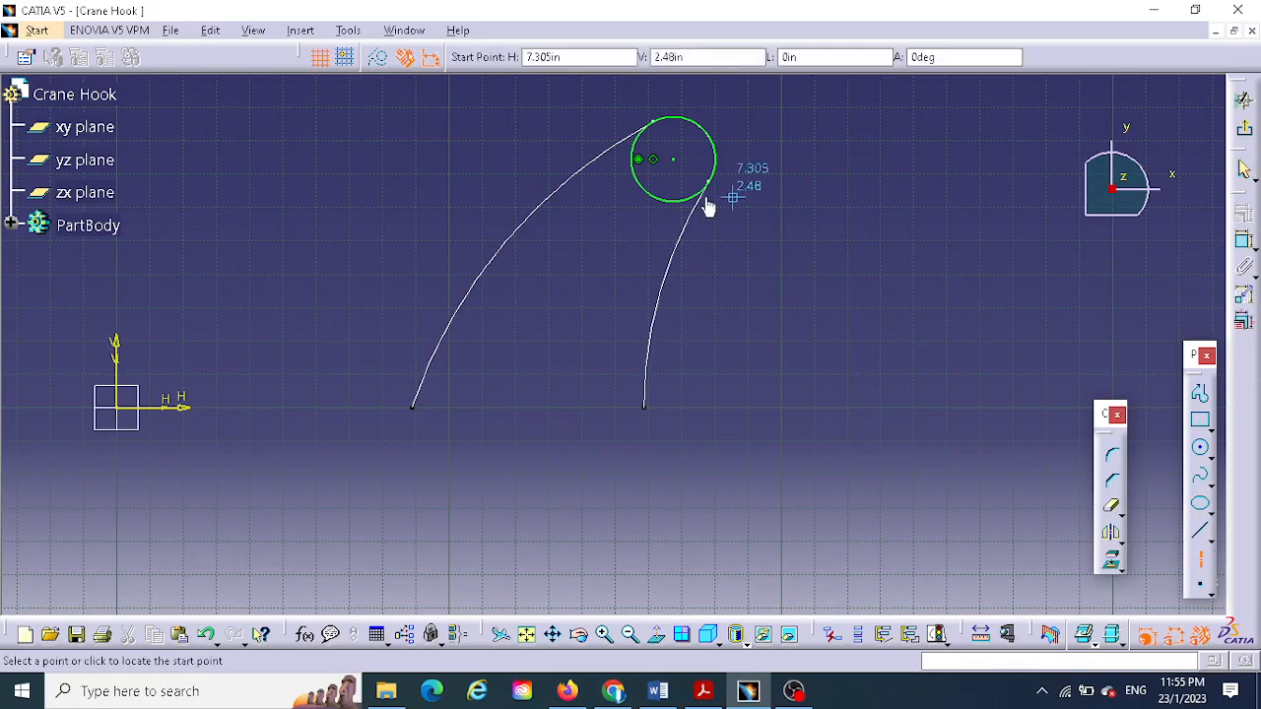
{"action": "left_click", "coordinate": [568, 158]}
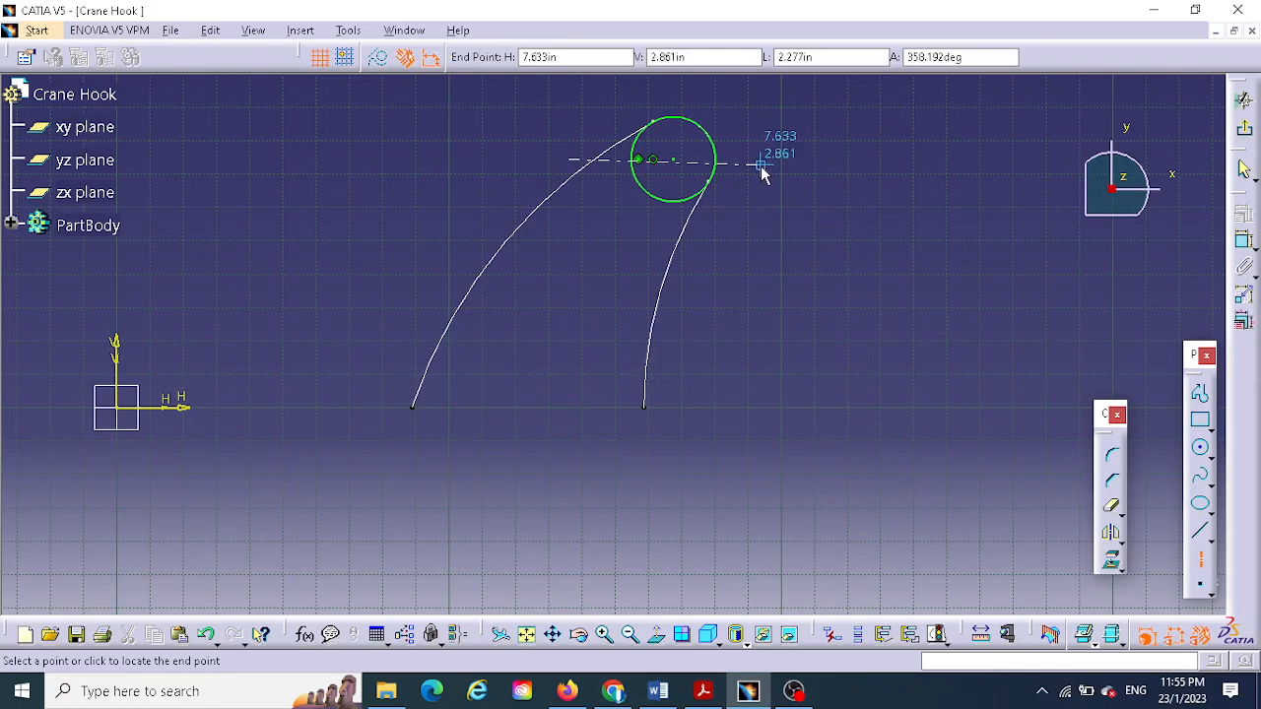
{"action": "left_click", "coordinate": [766, 158]}
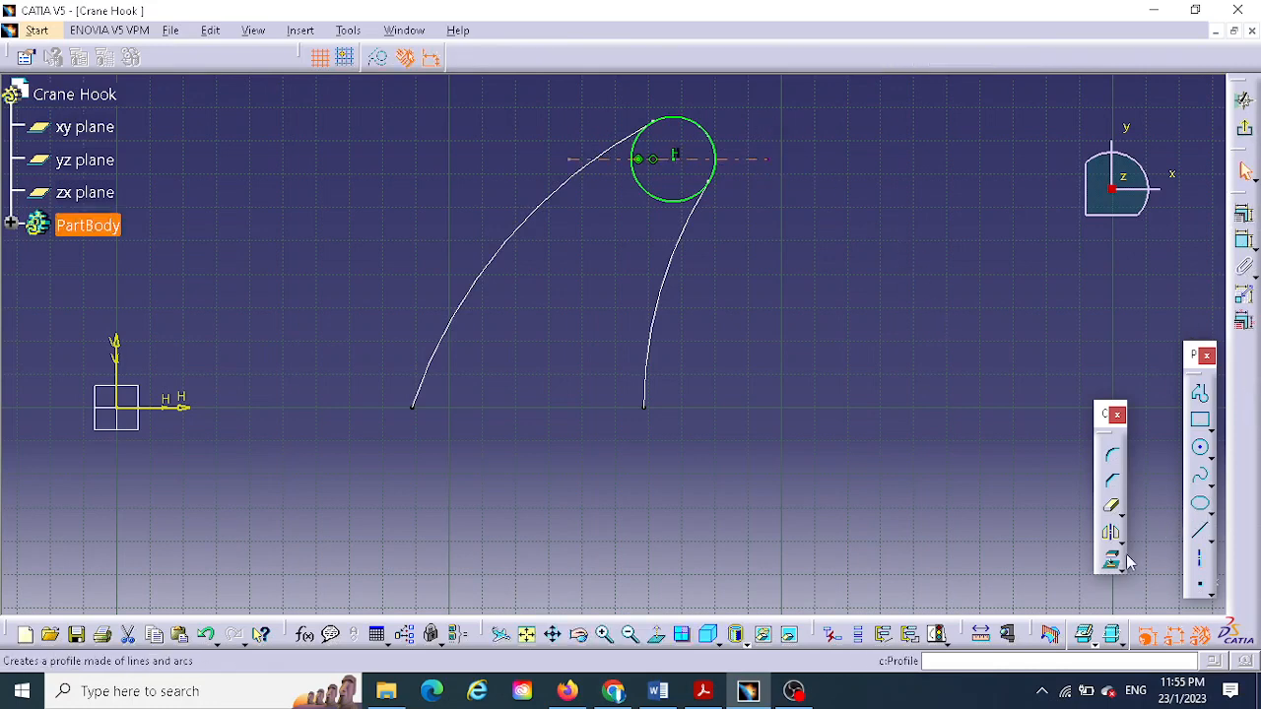
- Quick-trim the half of the circle below the axis, then exit the sketch
{"action": "left_click", "coordinate": [1112, 506]}
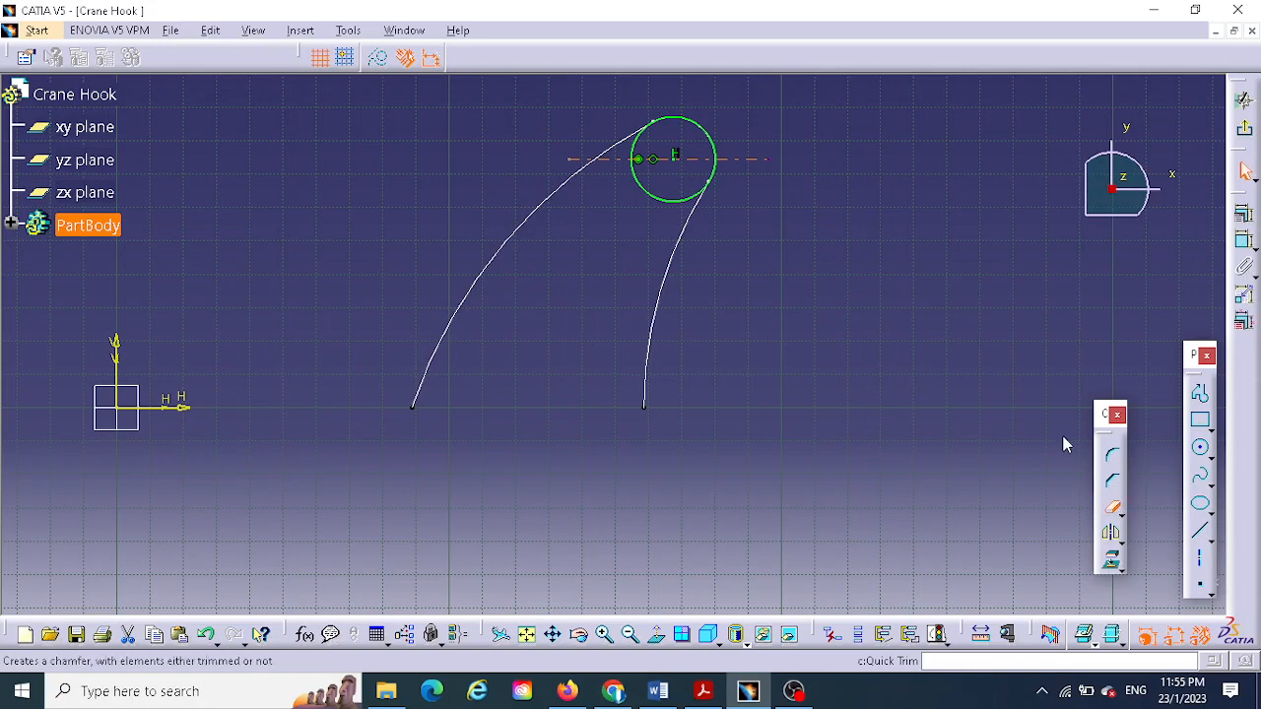
{"action": "left_click", "coordinate": [665, 201]}
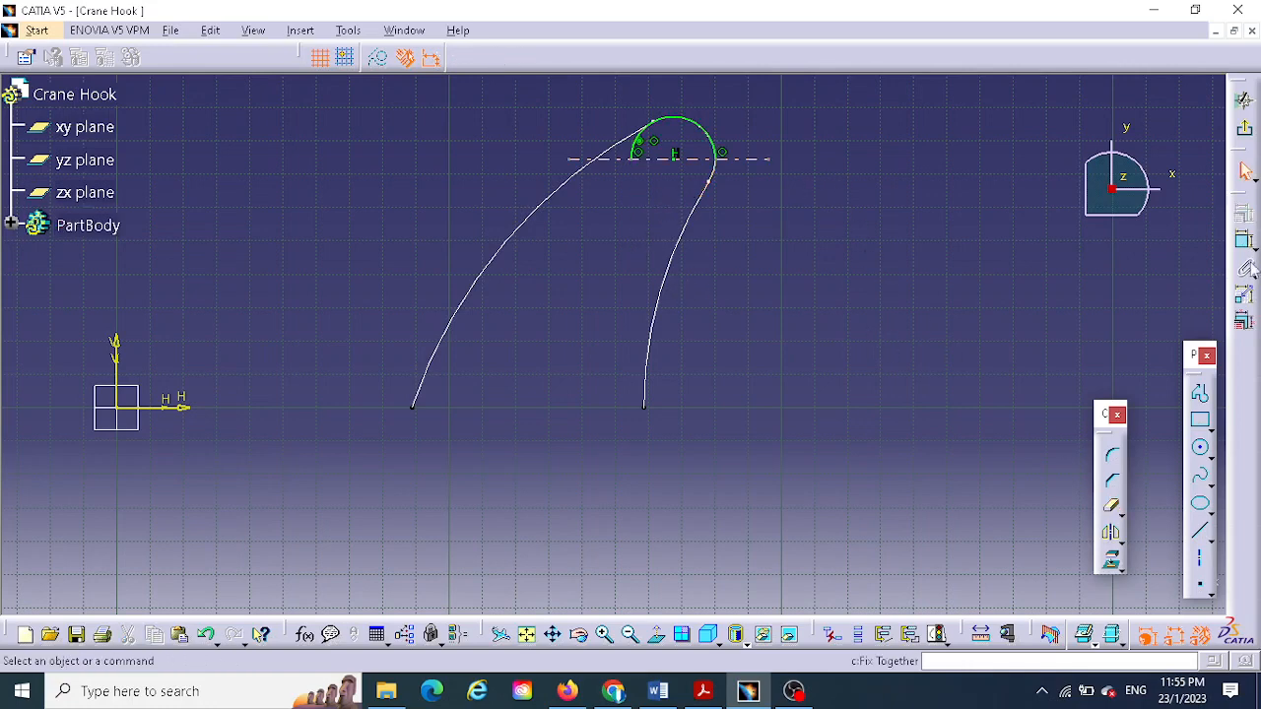
{"action": "left_click", "coordinate": [1247, 133]}
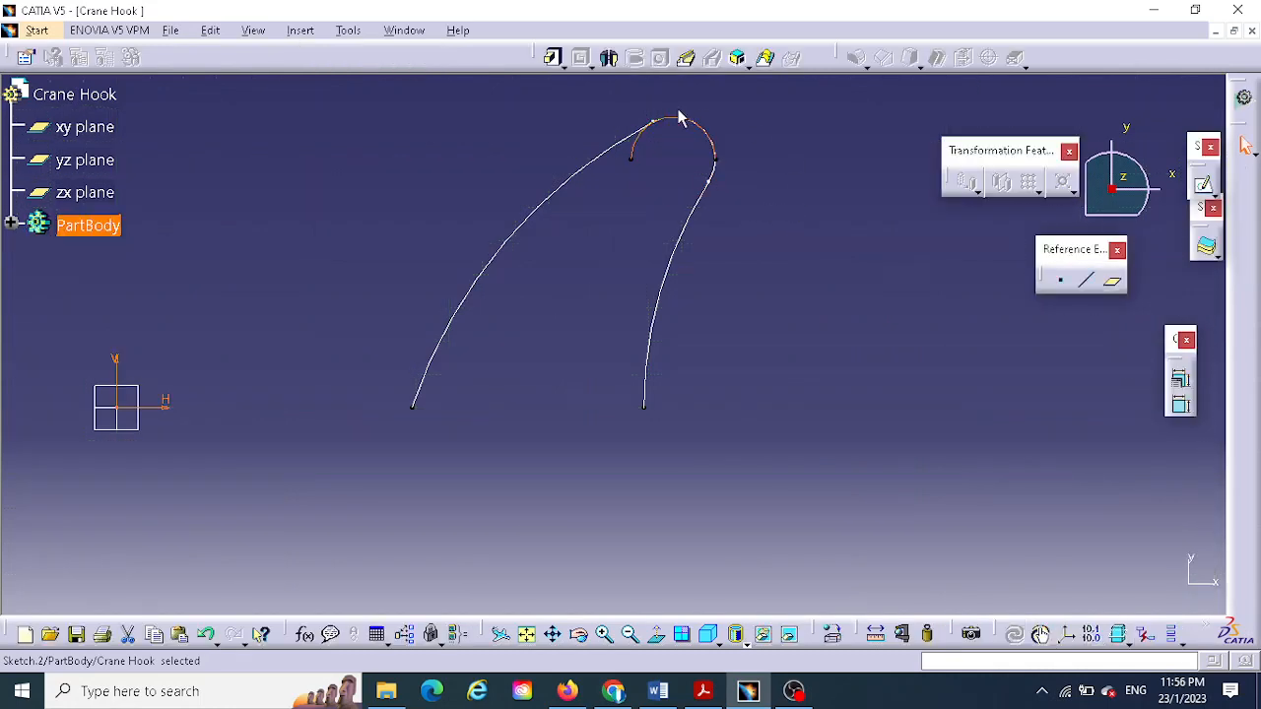
- Revolve the half-circle sketch 360° about its sketch axis with the Shaft command
{"action": "left_click", "coordinate": [610, 57]}
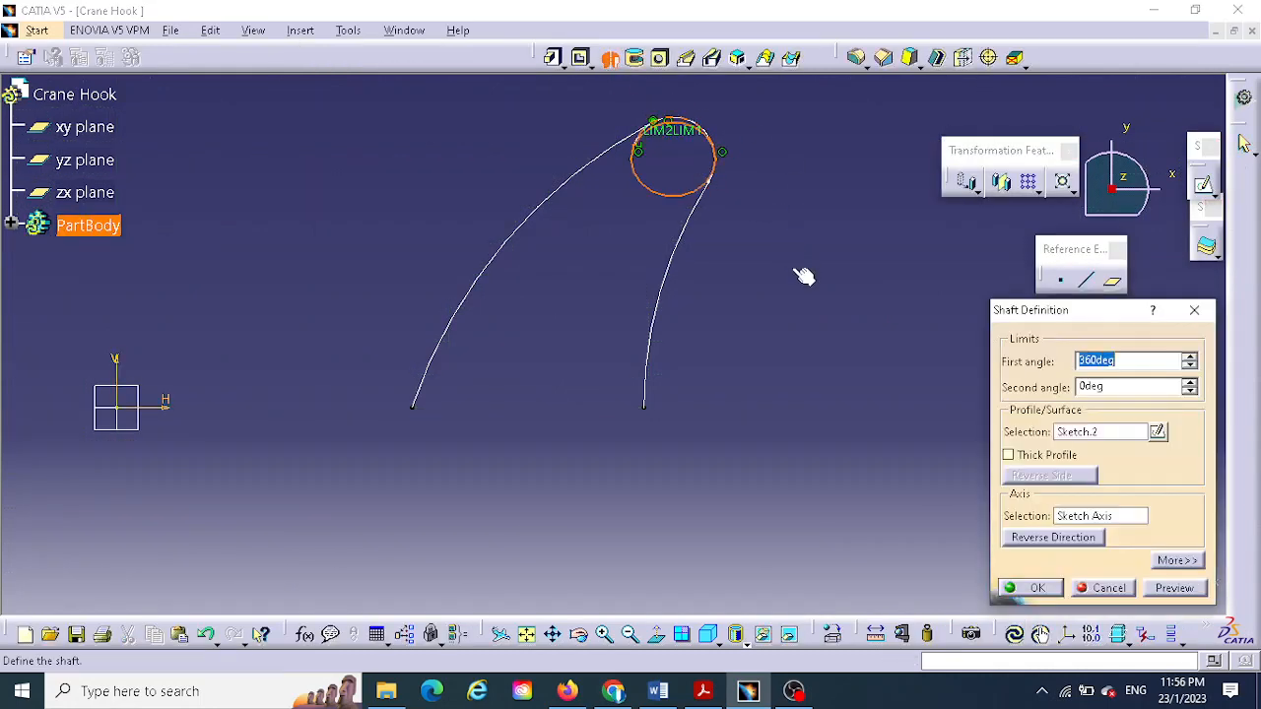
{"action": "left_click", "coordinate": [1167, 586]}
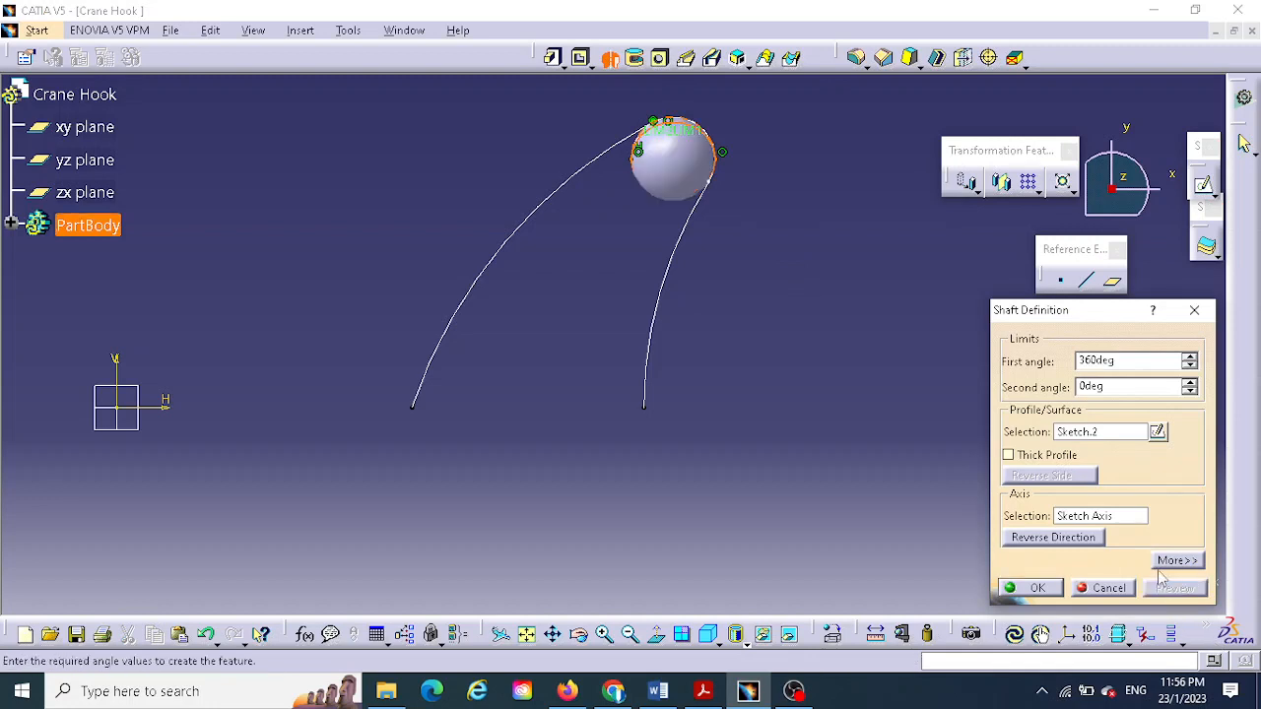
{"action": "left_click", "coordinate": [1036, 588]}
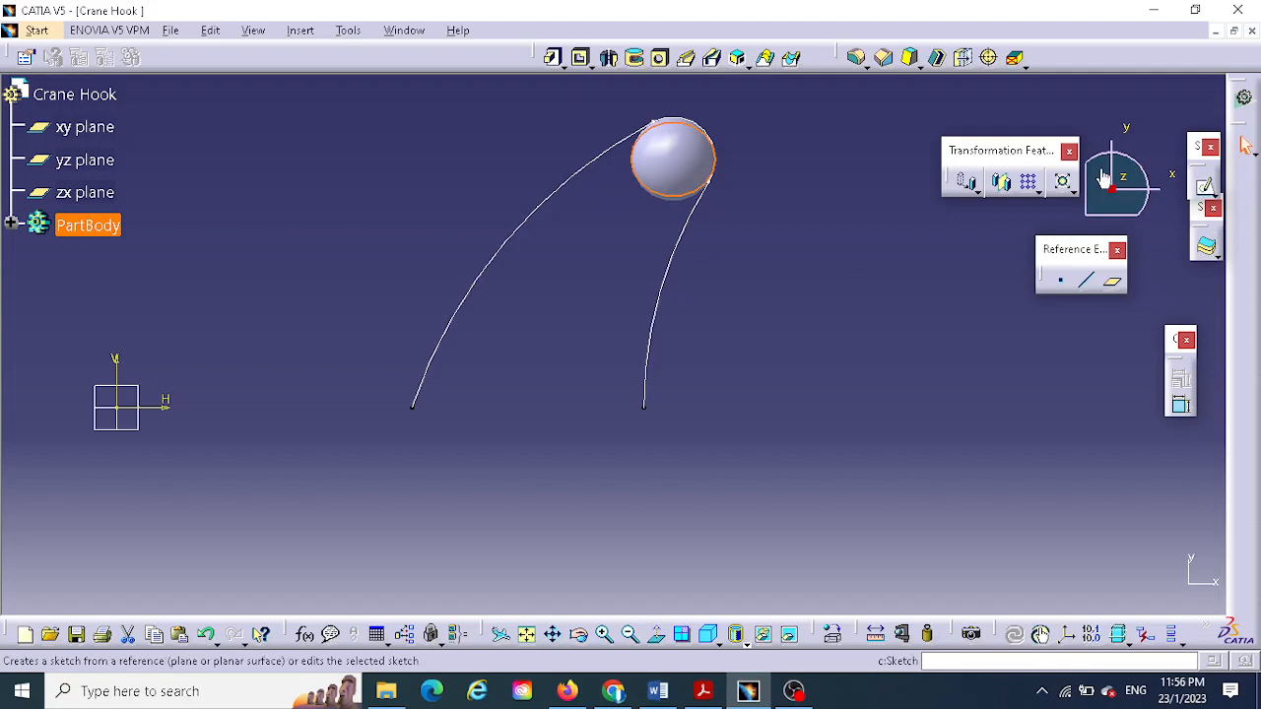
- Start another sketch on the xy plane and draw a slanted line across the sphere, past both ends of the hook-tip arc
{"action": "left_click", "coordinate": [84, 128]}
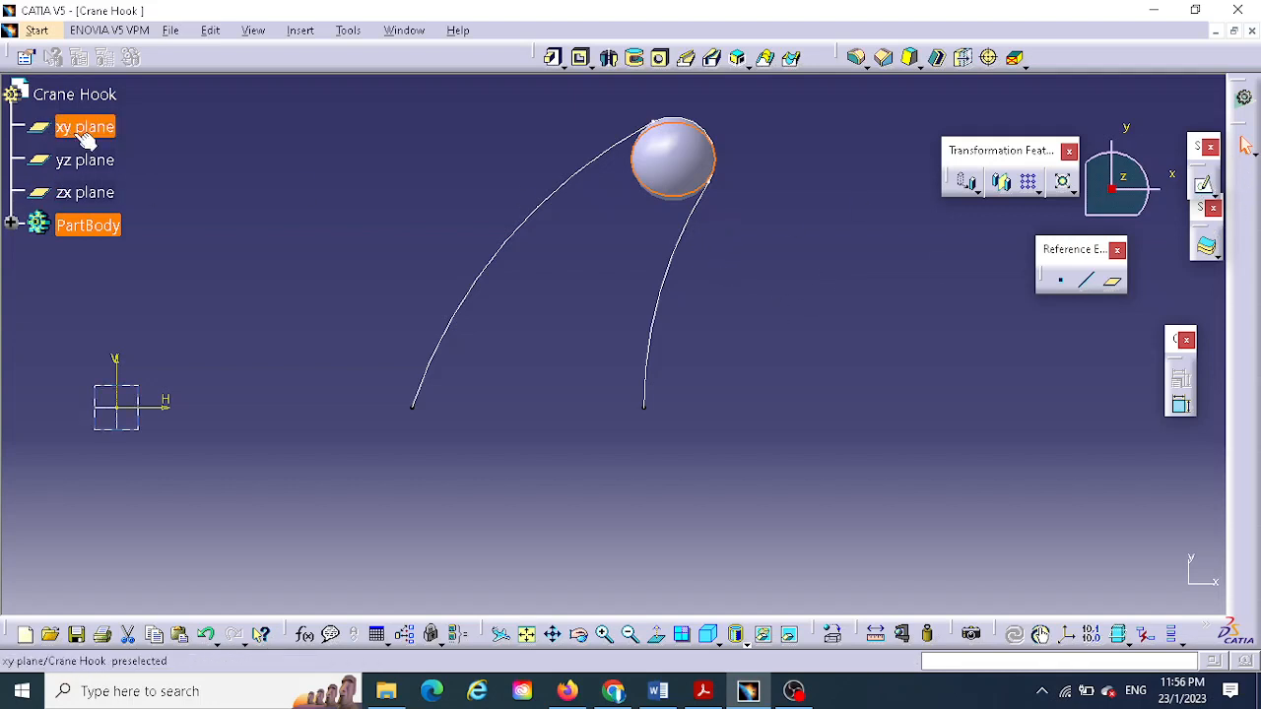
{"action": "left_click", "coordinate": [1206, 187]}
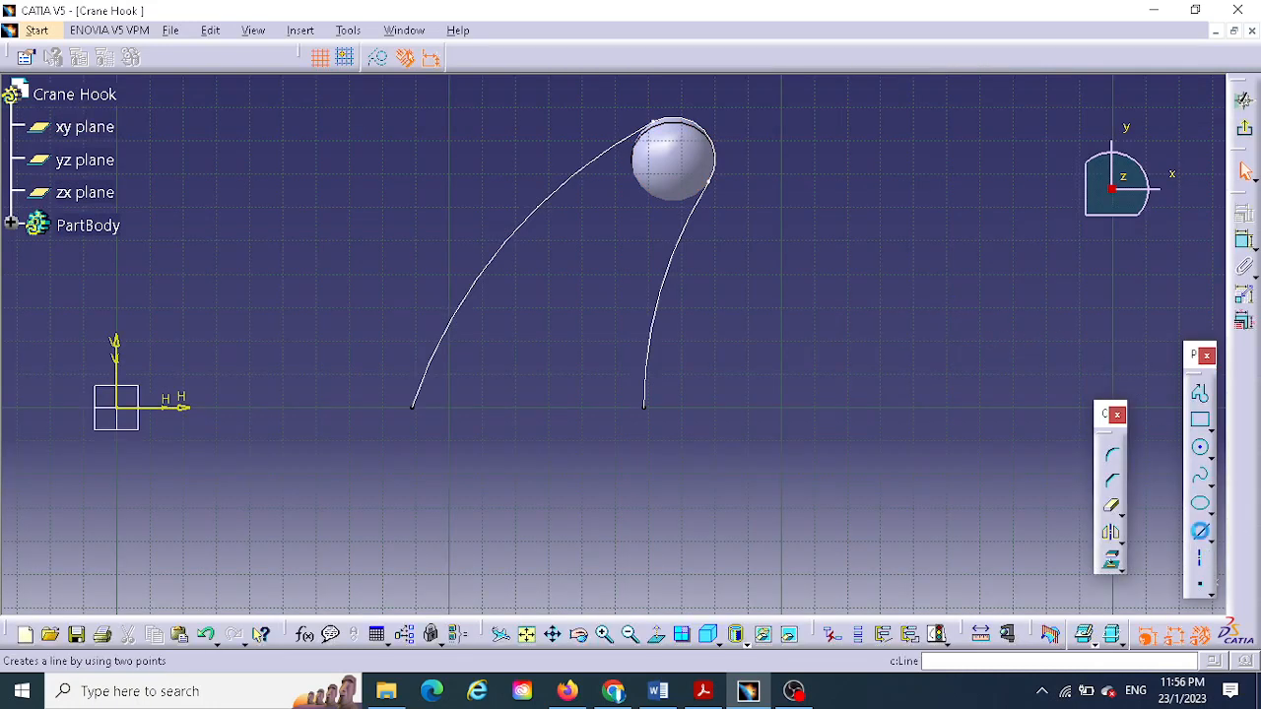
{"action": "left_click", "coordinate": [1200, 532]}
{"action": "left_click", "coordinate": [636, 108]}
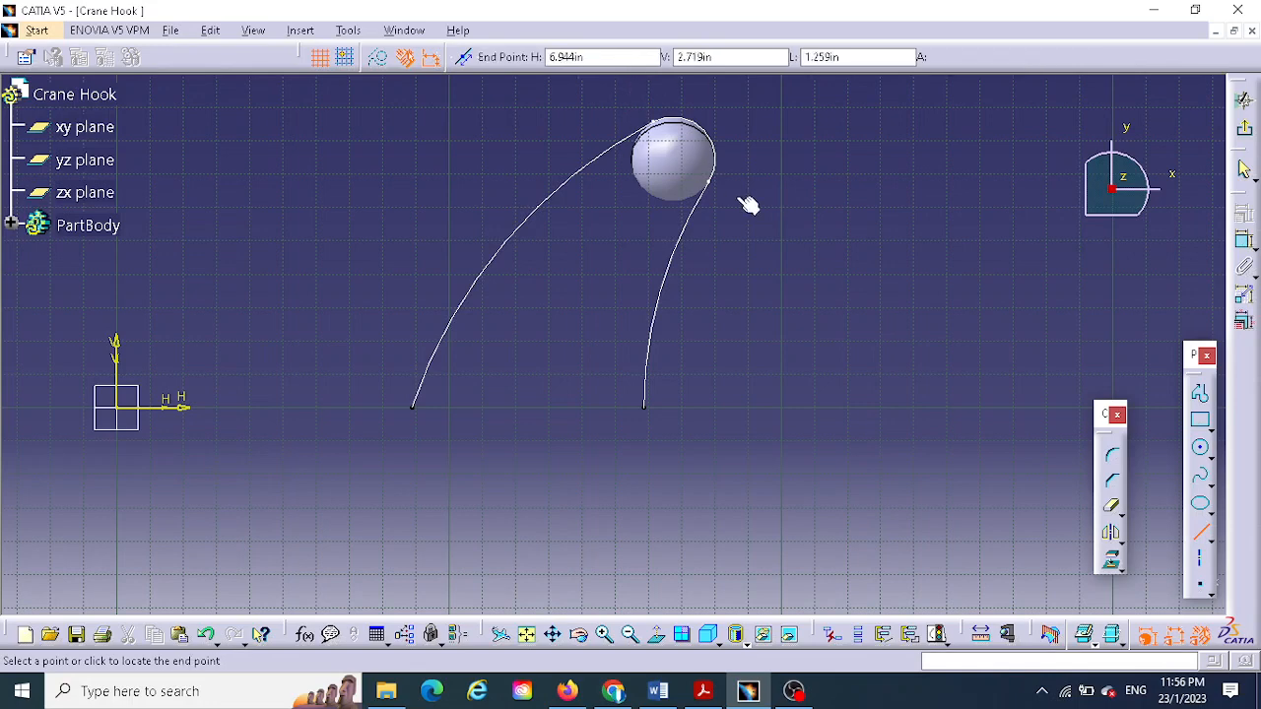
{"action": "left_click", "coordinate": [743, 223]}
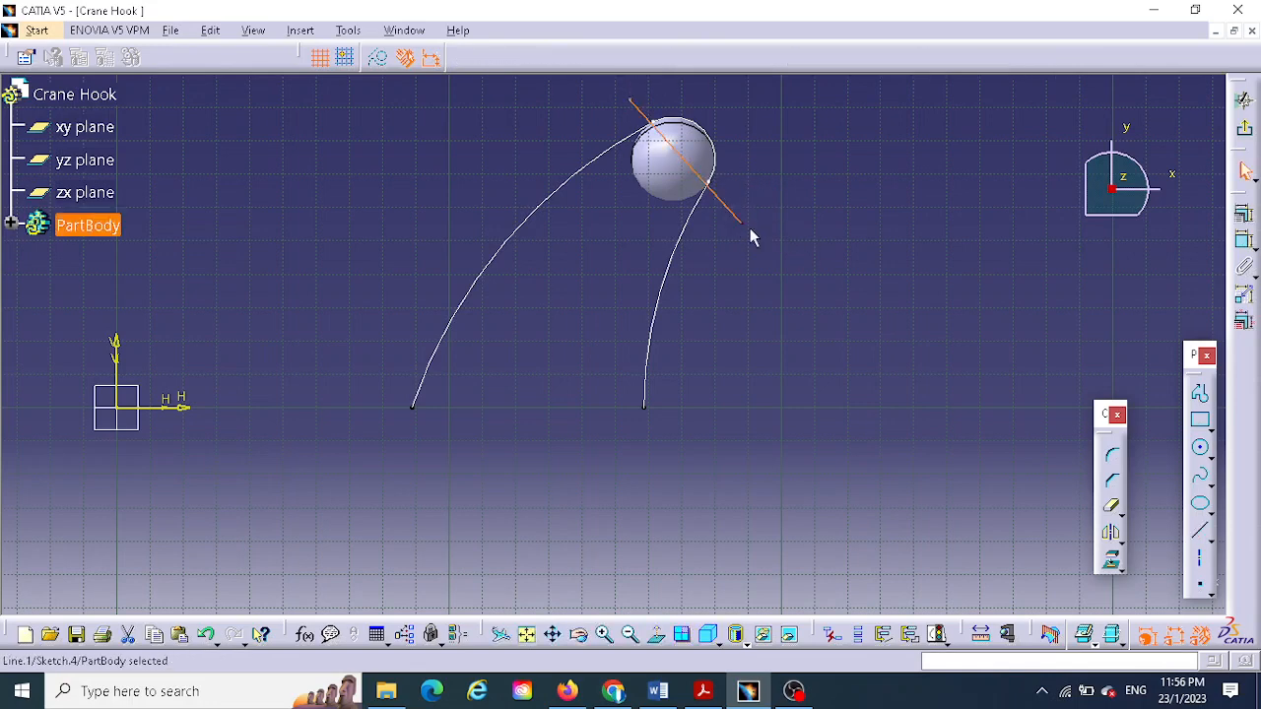
- Make the slanted line's lower endpoint coincident with the hook-tip arc's lower endpoint
{"action": "left_click", "coordinate": [756, 235]}
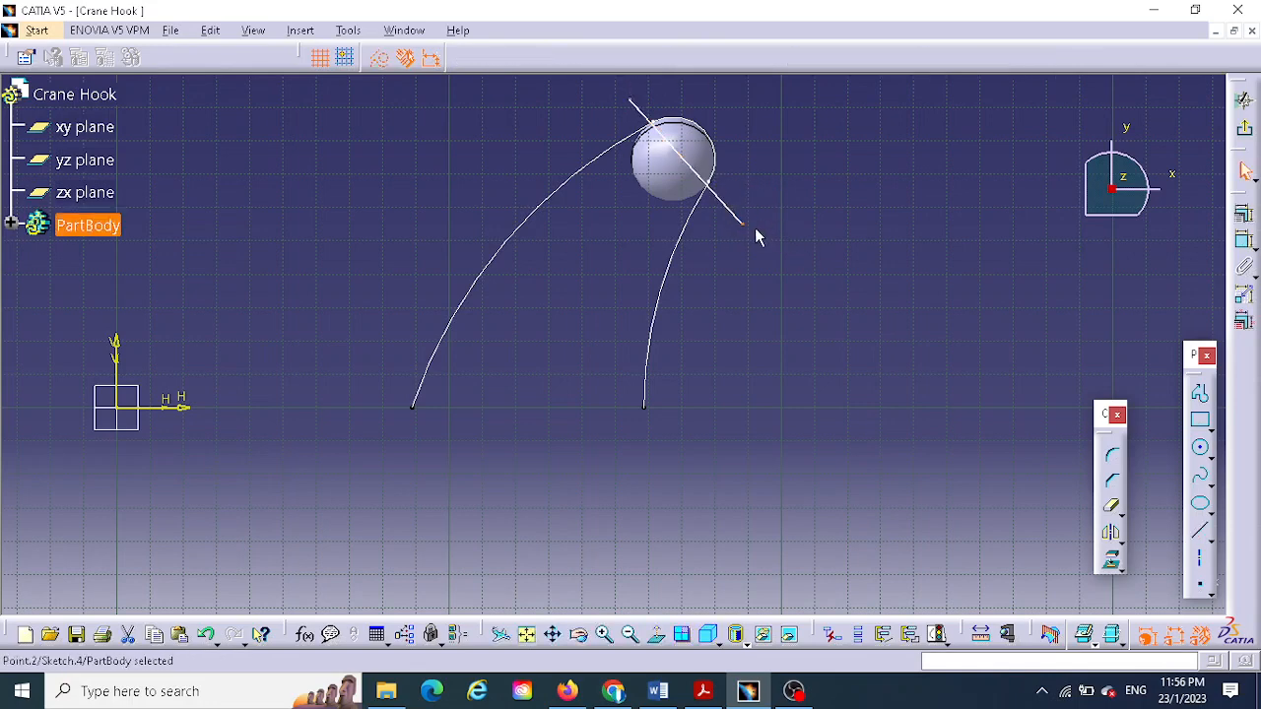
{"action": "left_click", "coordinate": [714, 192]}
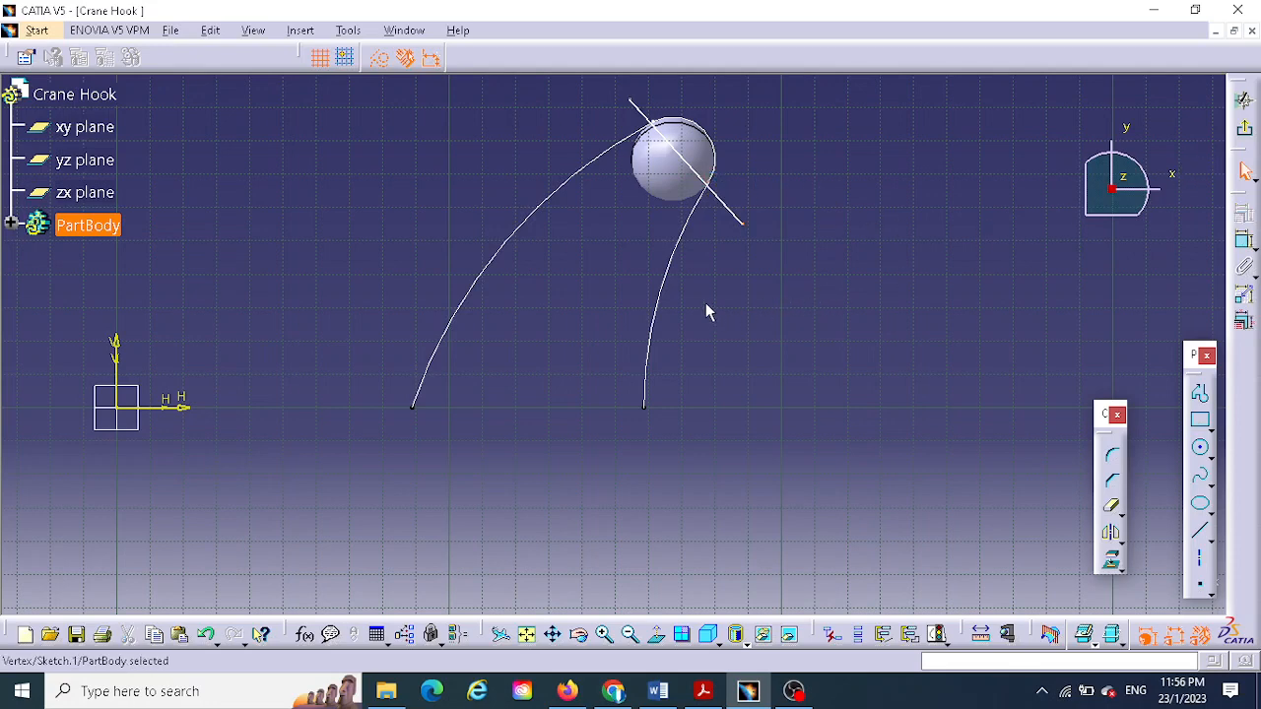
{"action": "left_click", "coordinate": [744, 224], "text": "ctrl"}
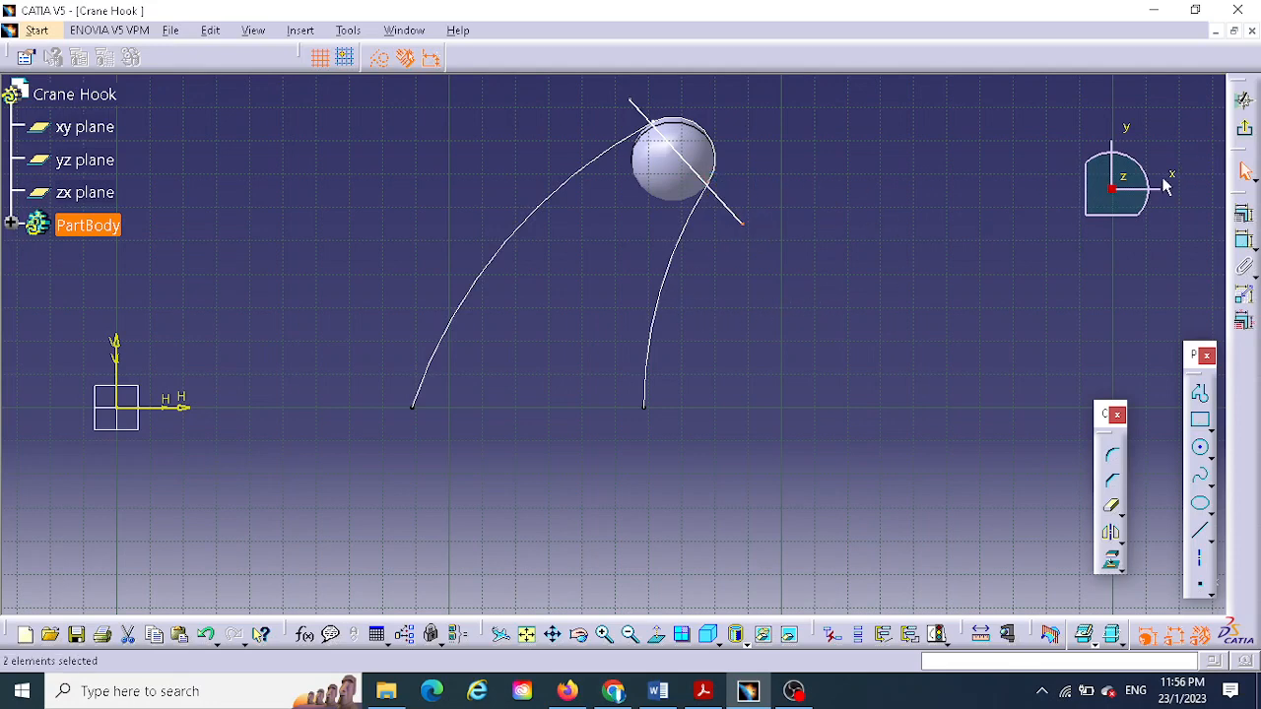
{"action": "left_click", "coordinate": [1243, 213]}
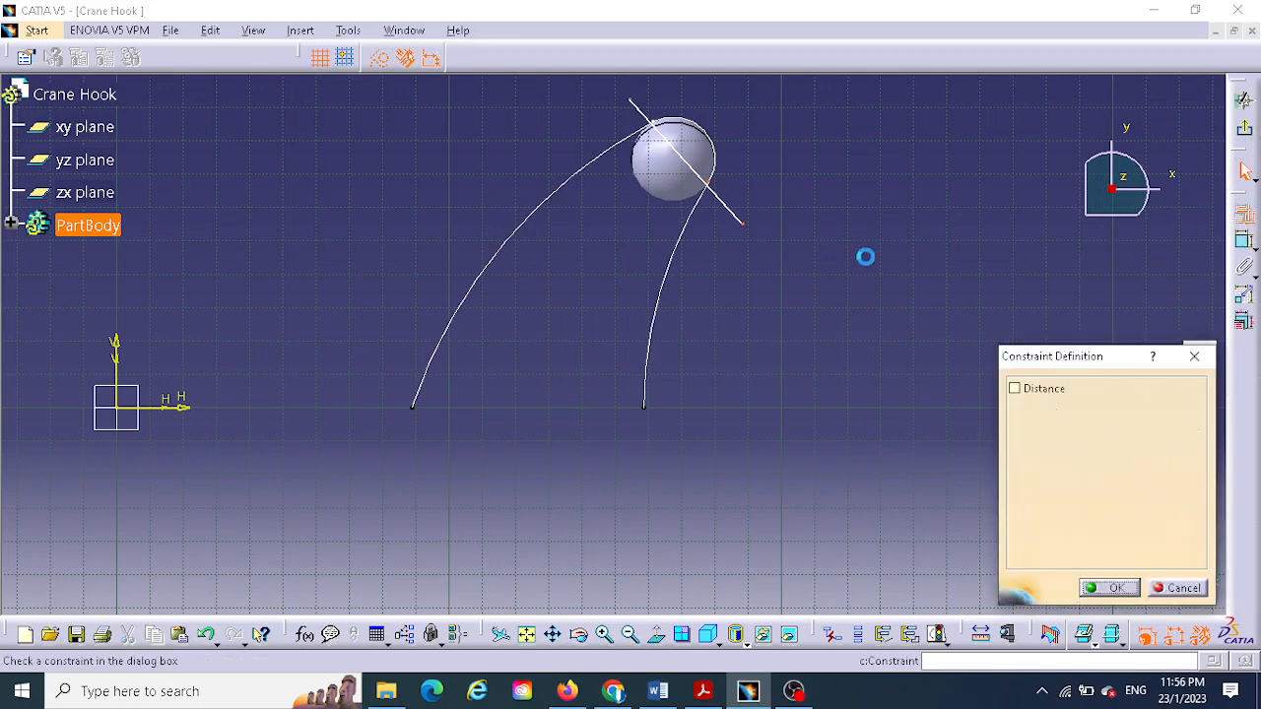
{"action": "left_click", "coordinate": [1124, 410]}
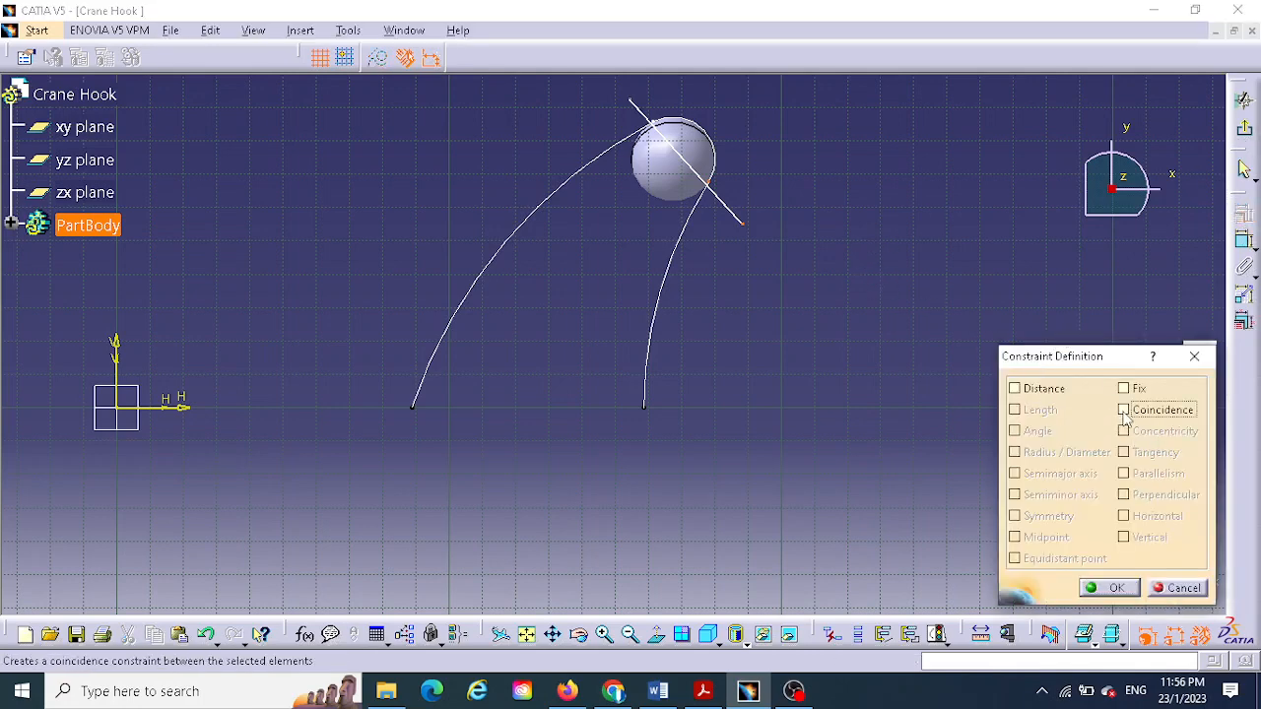
{"action": "left_click", "coordinate": [1116, 588]}
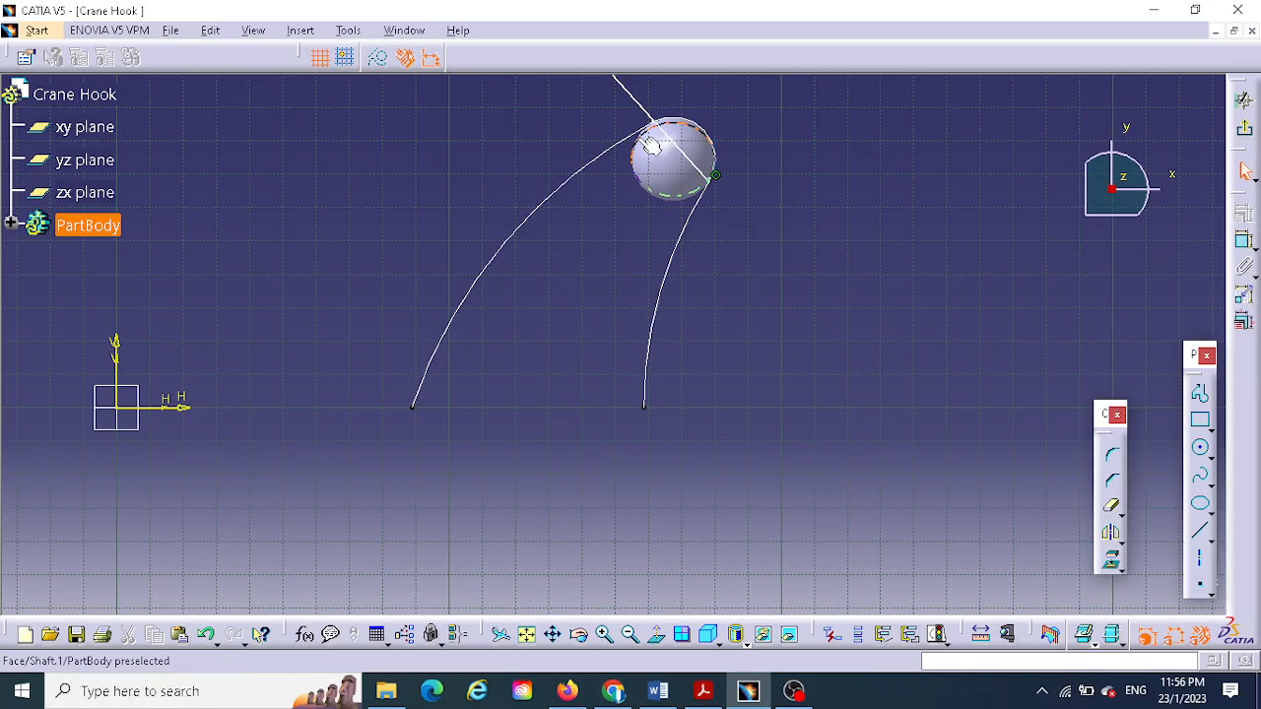
- Make the slanted line's upper endpoint coincident with the hook-tip arc's upper endpoint, and exit the sketch
{"action": "left_click", "coordinate": [616, 98]}
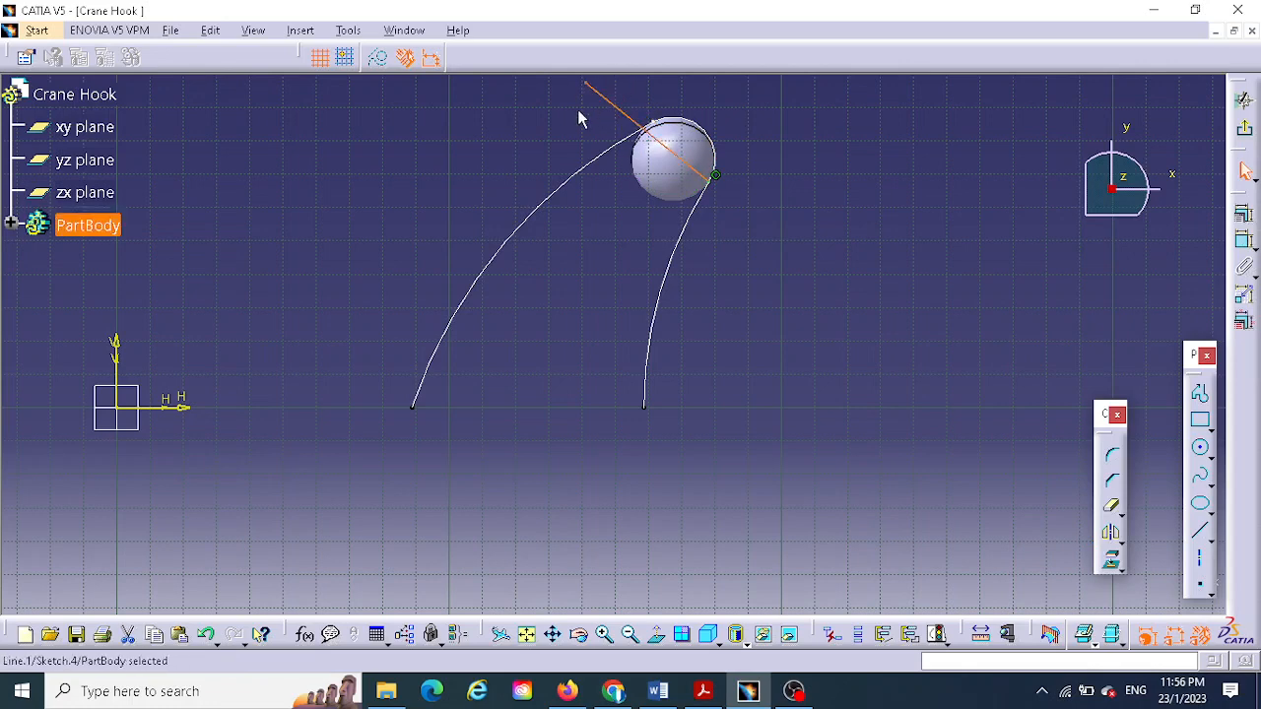
{"action": "left_click", "coordinate": [577, 111]}
{"action": "left_click", "coordinate": [588, 84]}
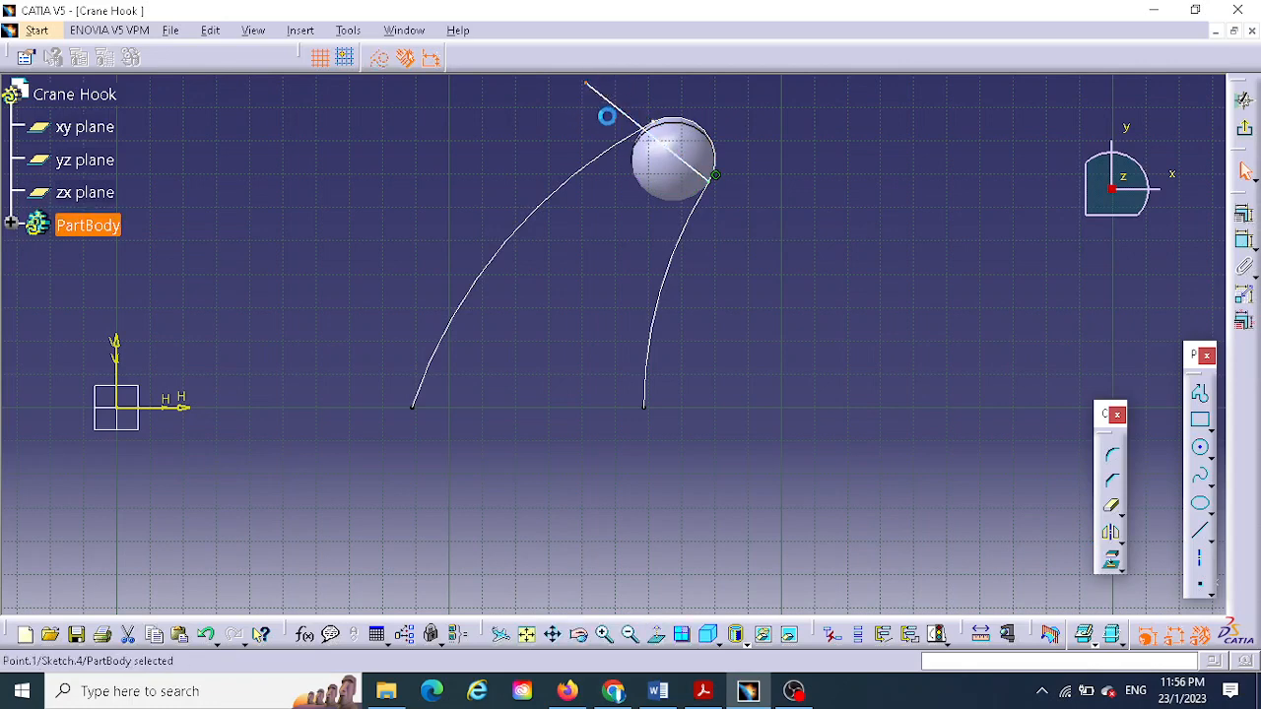
{"action": "left_click", "coordinate": [665, 126], "text": "ctrl"}
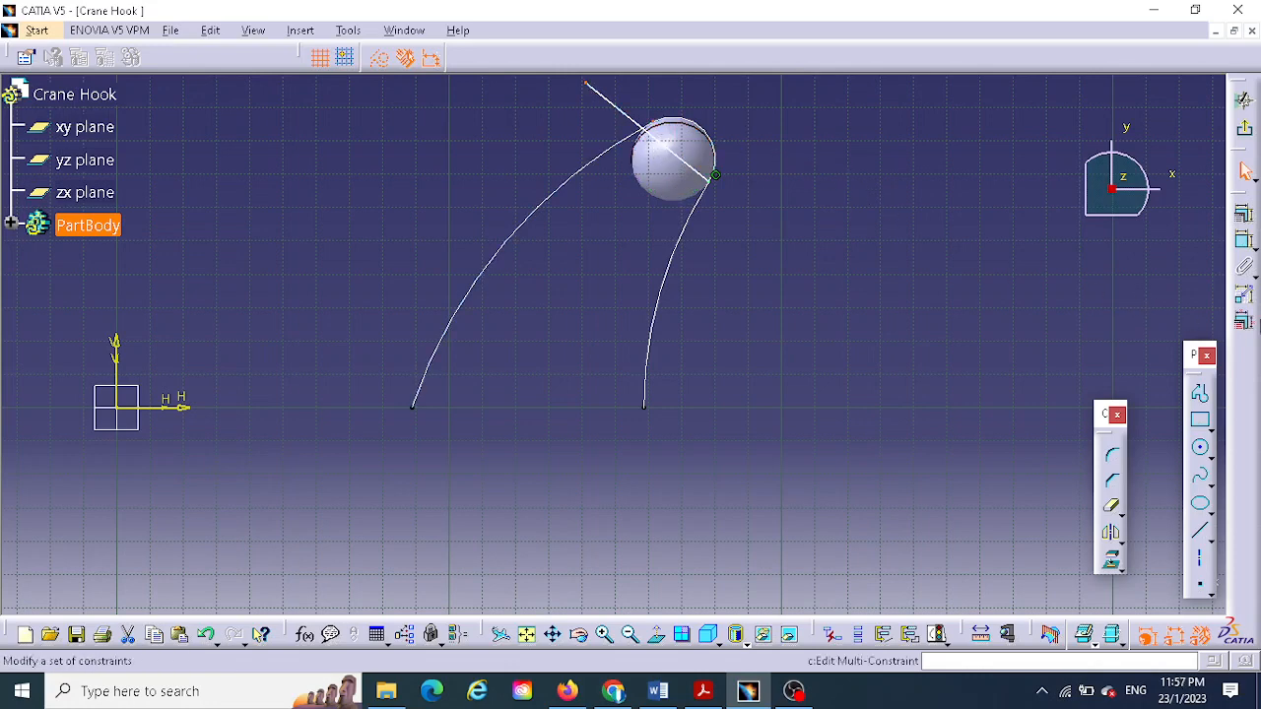
{"action": "left_click", "coordinate": [1243, 214]}
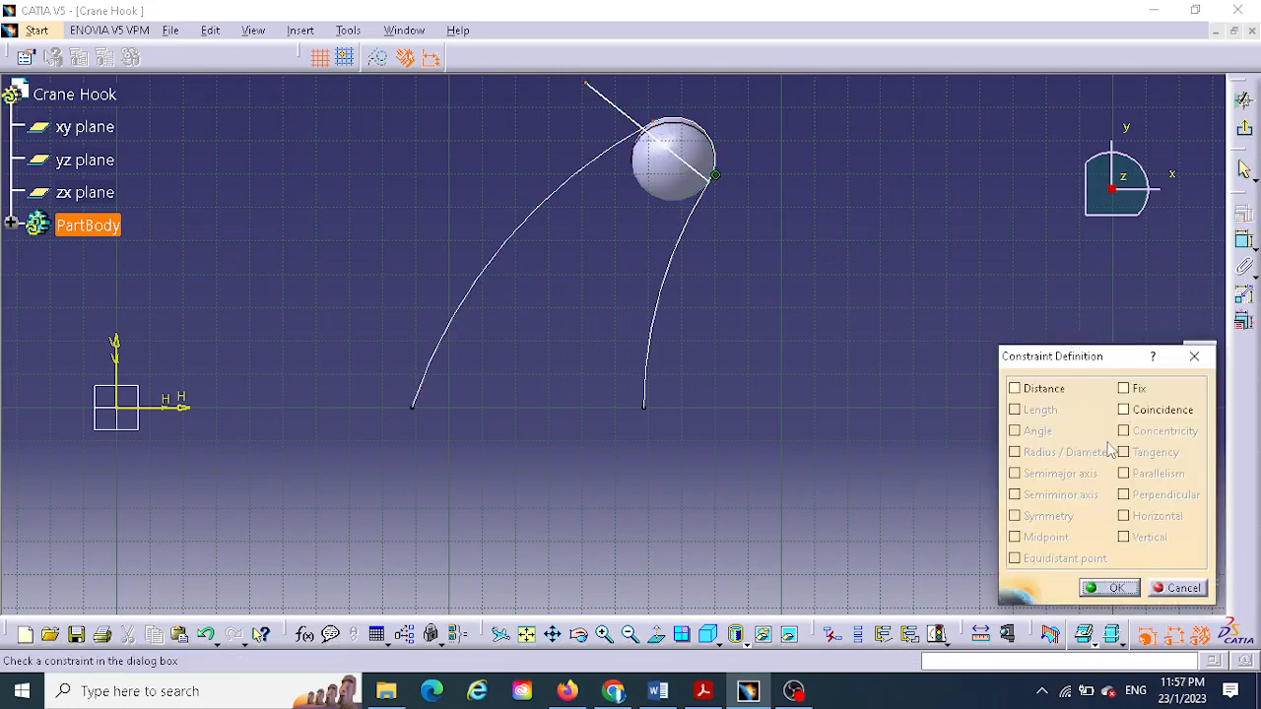
{"action": "left_click", "coordinate": [1124, 410]}
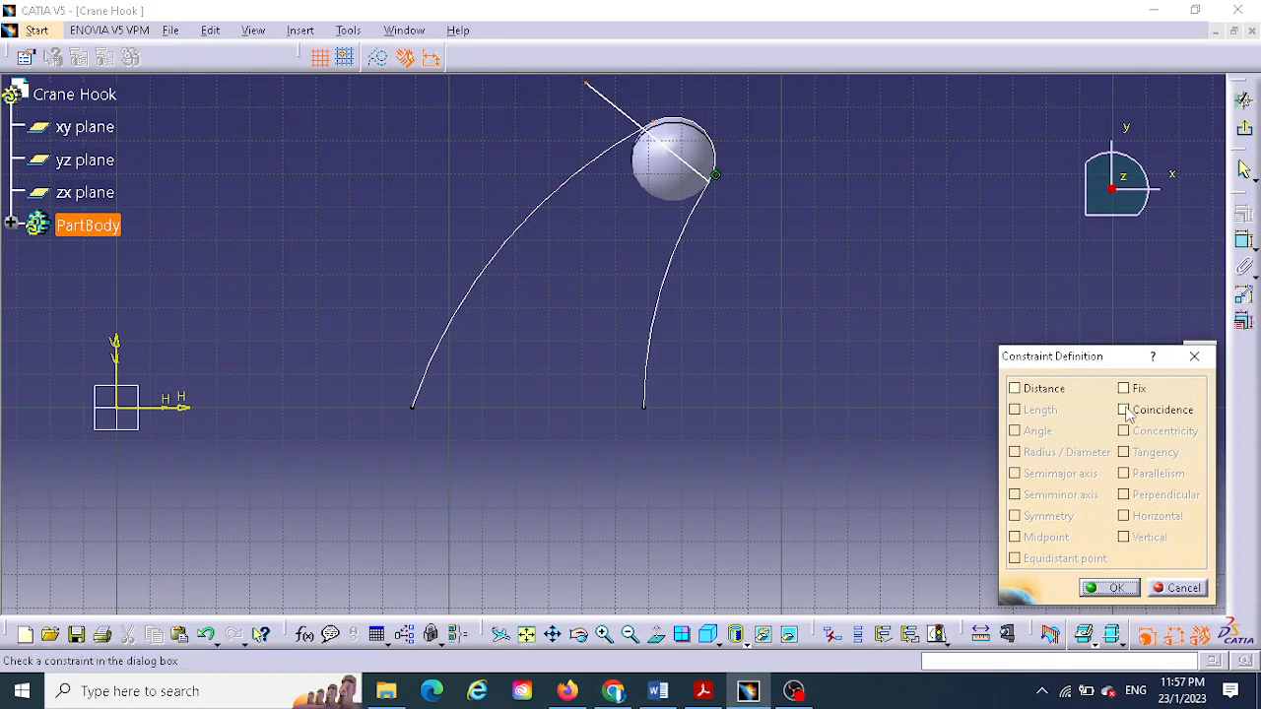
{"action": "left_click", "coordinate": [1113, 588]}
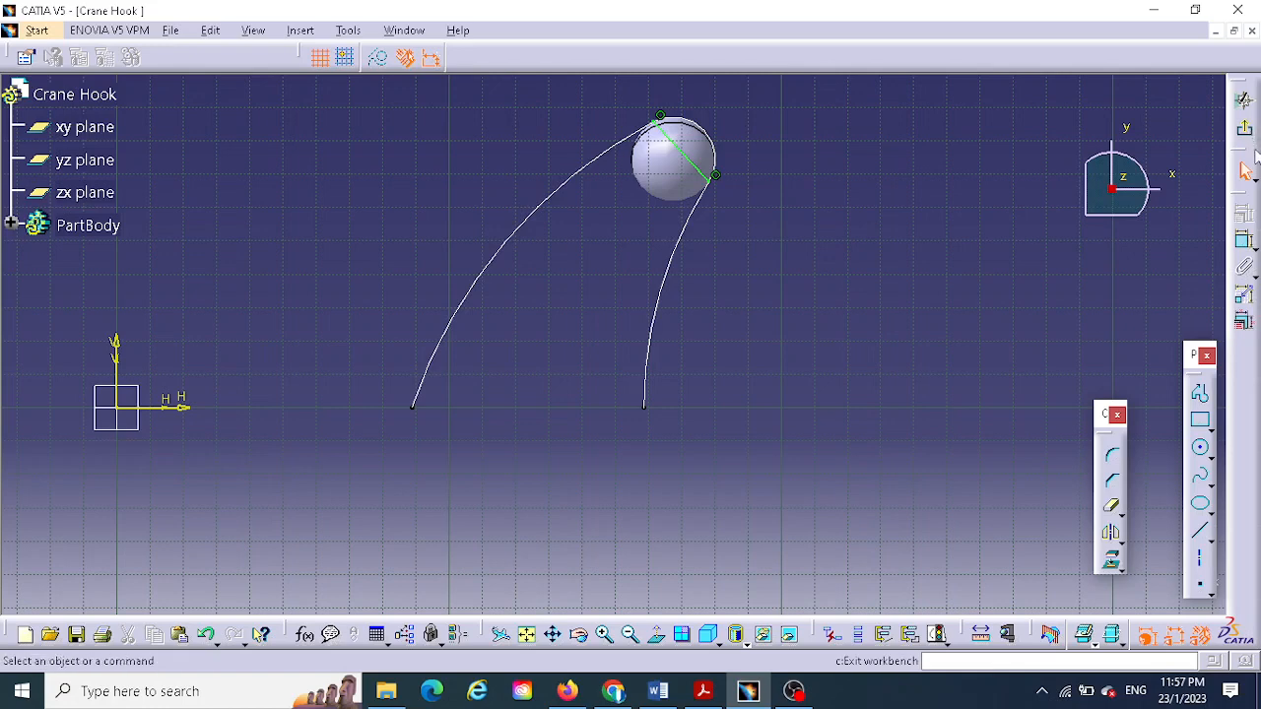
{"action": "left_click", "coordinate": [1246, 133]}
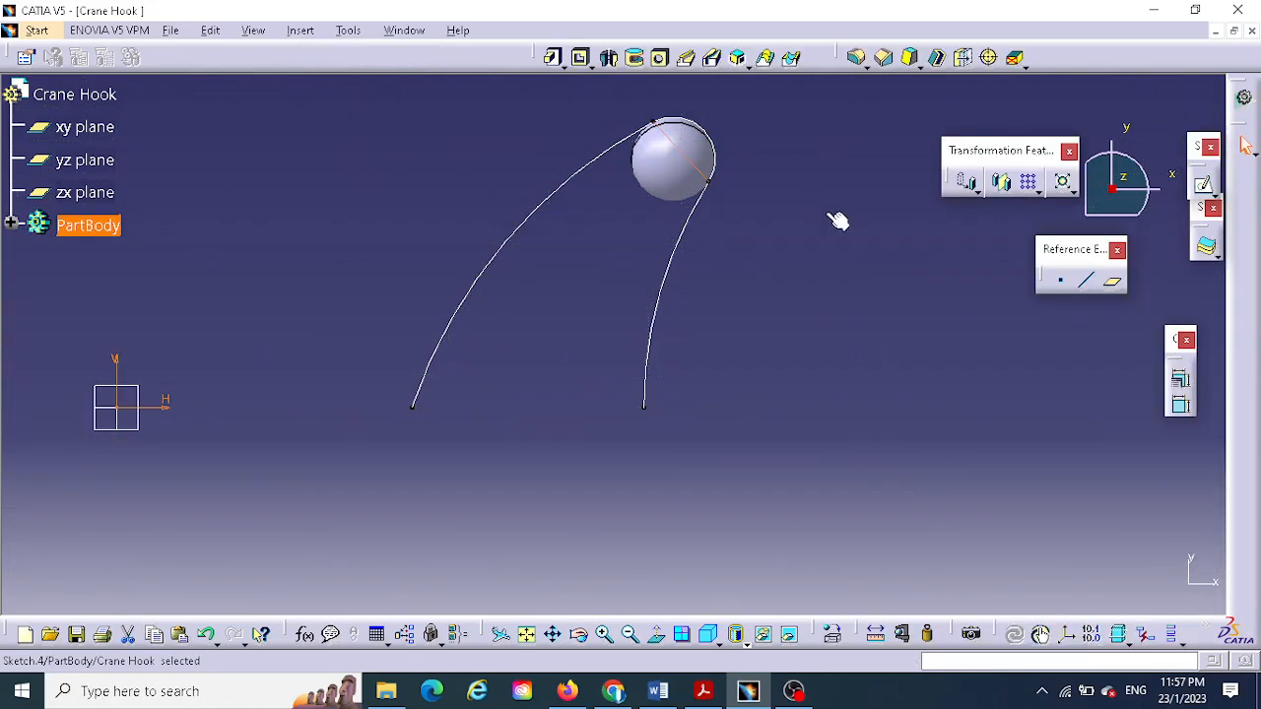
- Cut away the sphere below the slanted line with a 0.787 in Pocket, using mirrored extent and the reversed side
{"action": "left_click", "coordinate": [582, 58]}
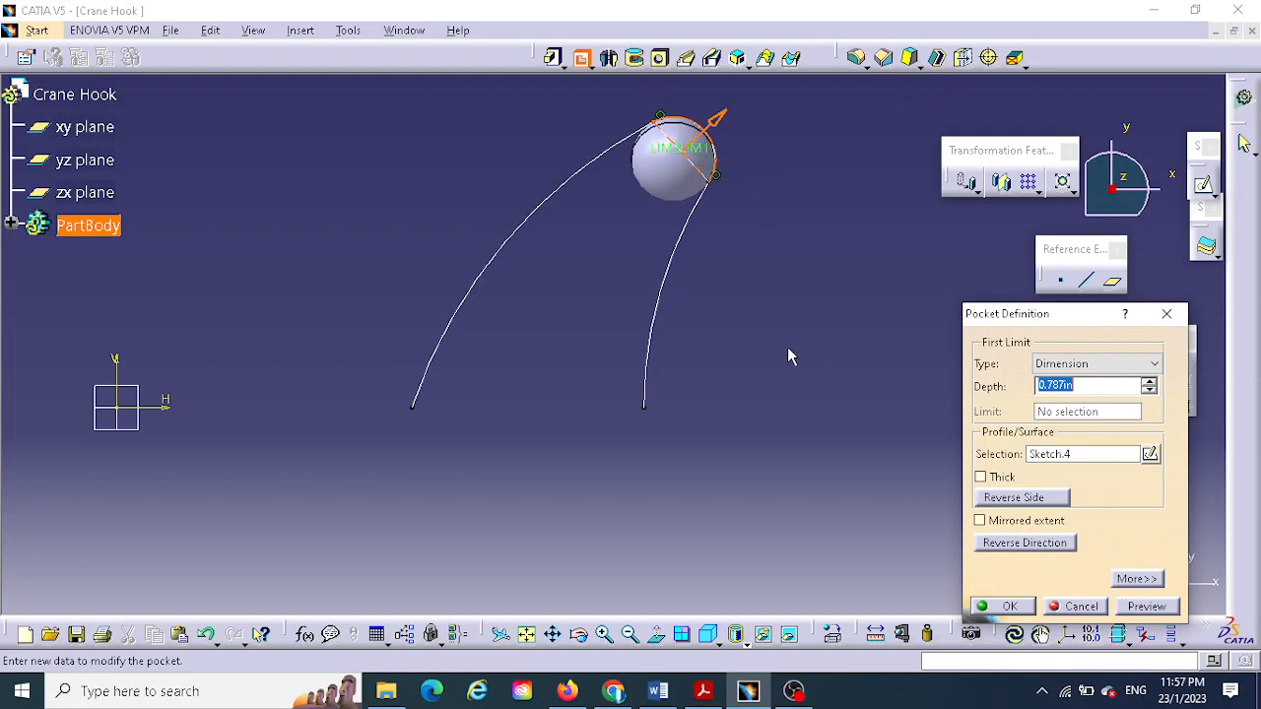
{"action": "mouse_move", "coordinate": [757, 235]}
{"action": "middle_mouse_down"}
{"action": "mouse_move", "coordinate": [684, 269]}
{"action": "mouse_move", "coordinate": [648, 320]}
{"action": "middle_mouse_up"}
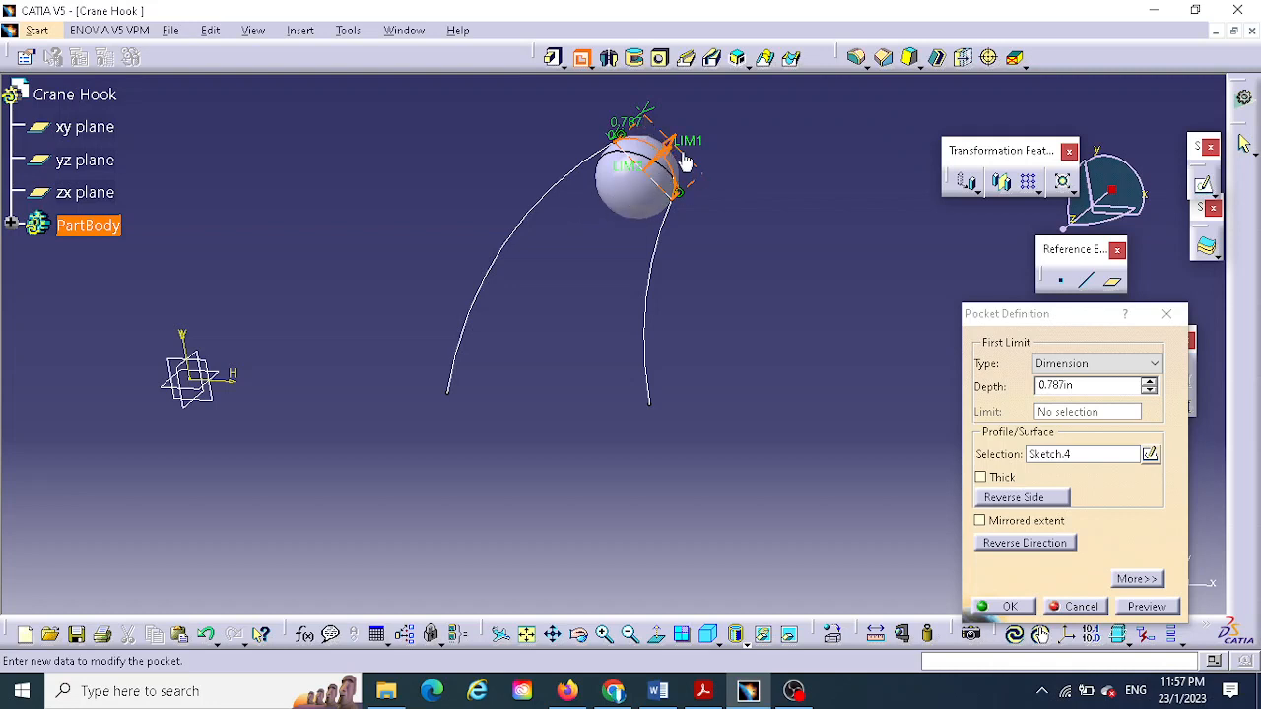
{"action": "left_click", "coordinate": [979, 521]}
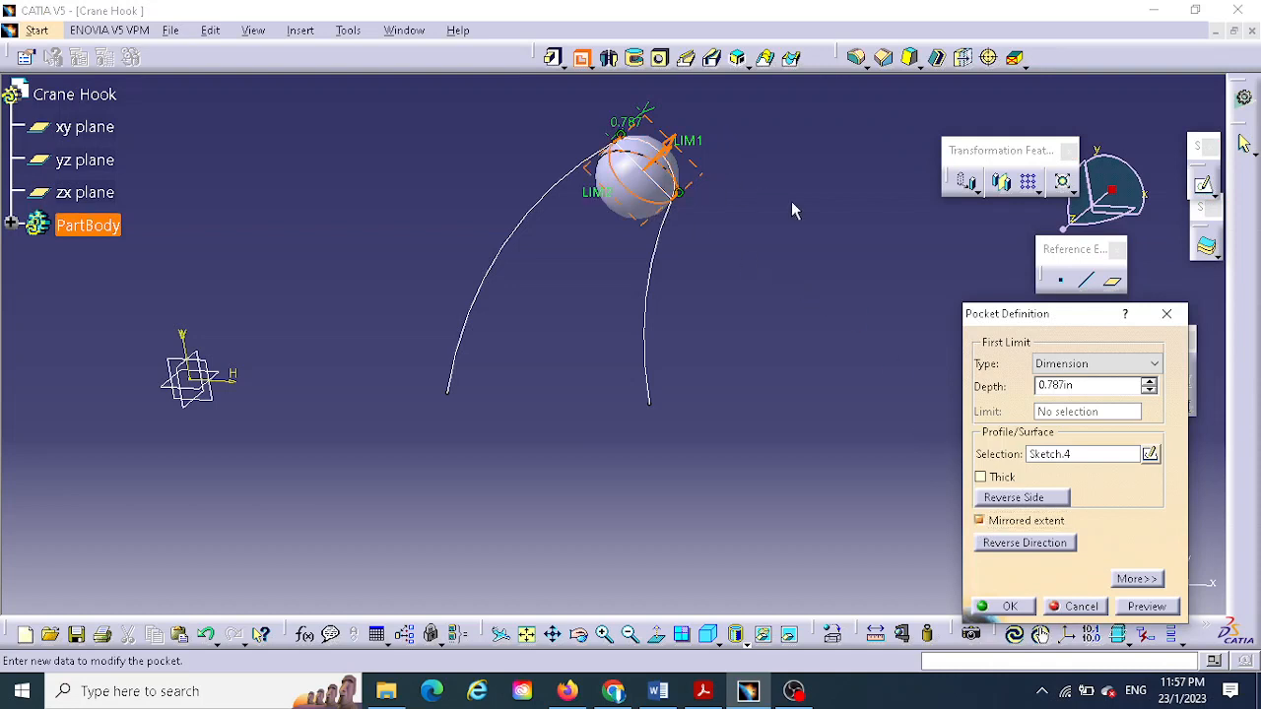
{"action": "left_click", "coordinate": [1147, 606]}
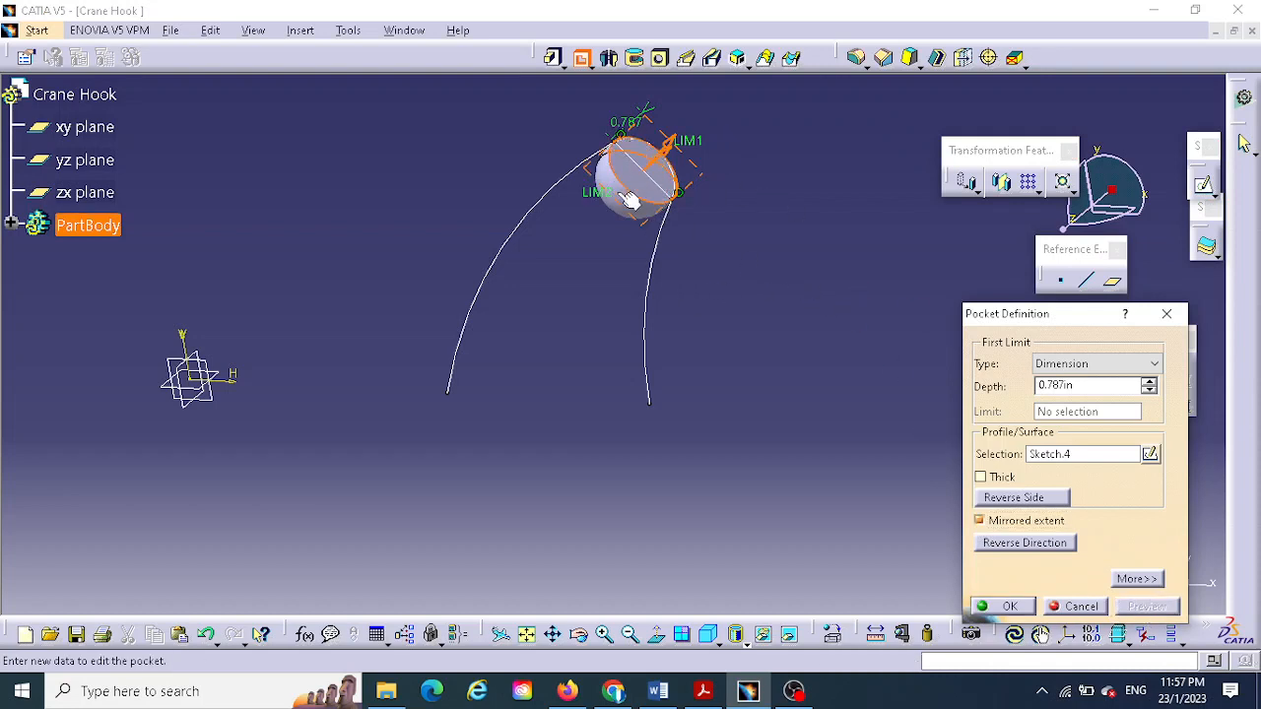
{"action": "left_click", "coordinate": [1018, 497]}
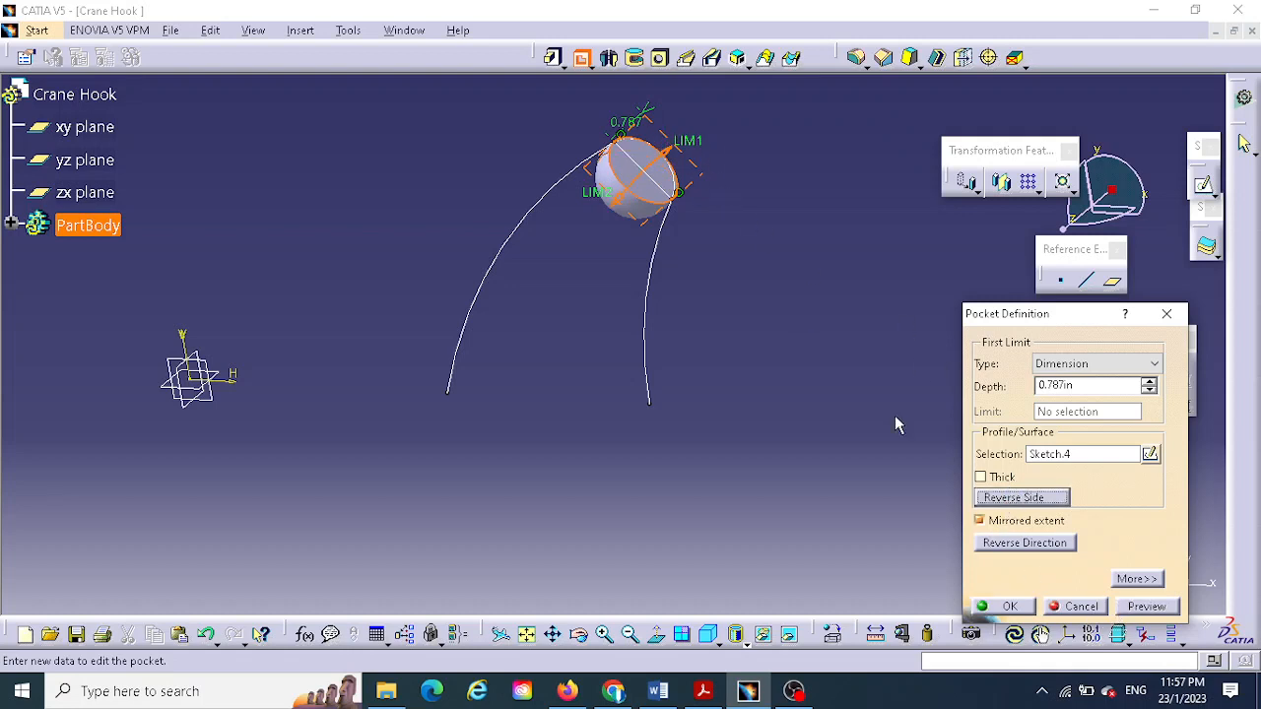
{"action": "left_click", "coordinate": [1153, 605]}
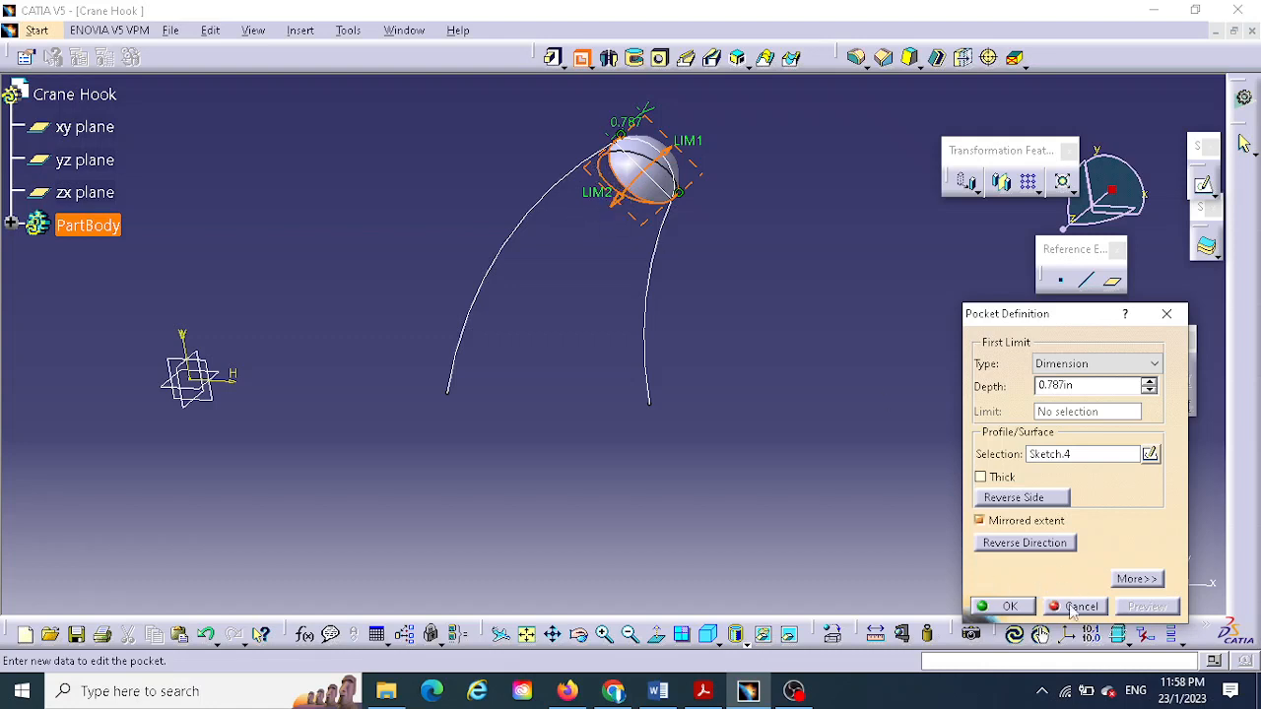
{"action": "left_click", "coordinate": [1003, 606]}
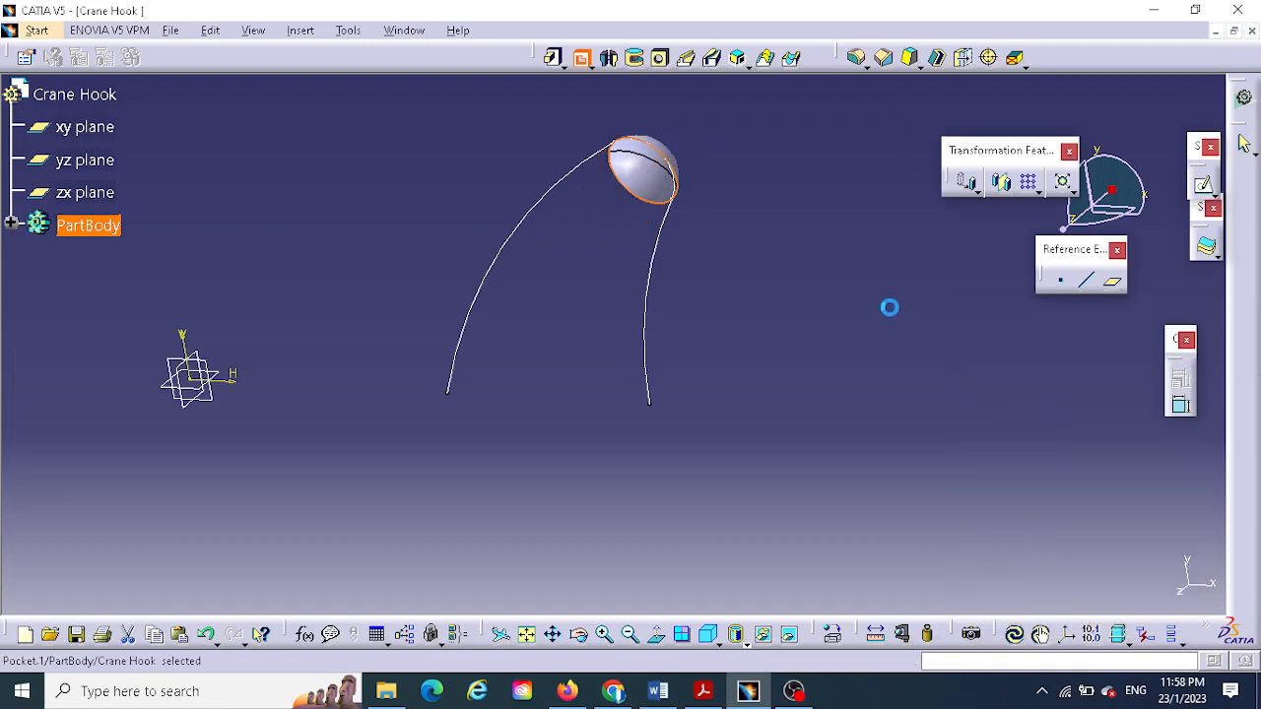
{"action": "left_click", "coordinate": [708, 262]}
{"action": "middle_click_drag", "start_coordinate": [701, 233], "coordinate": [763, 205]}
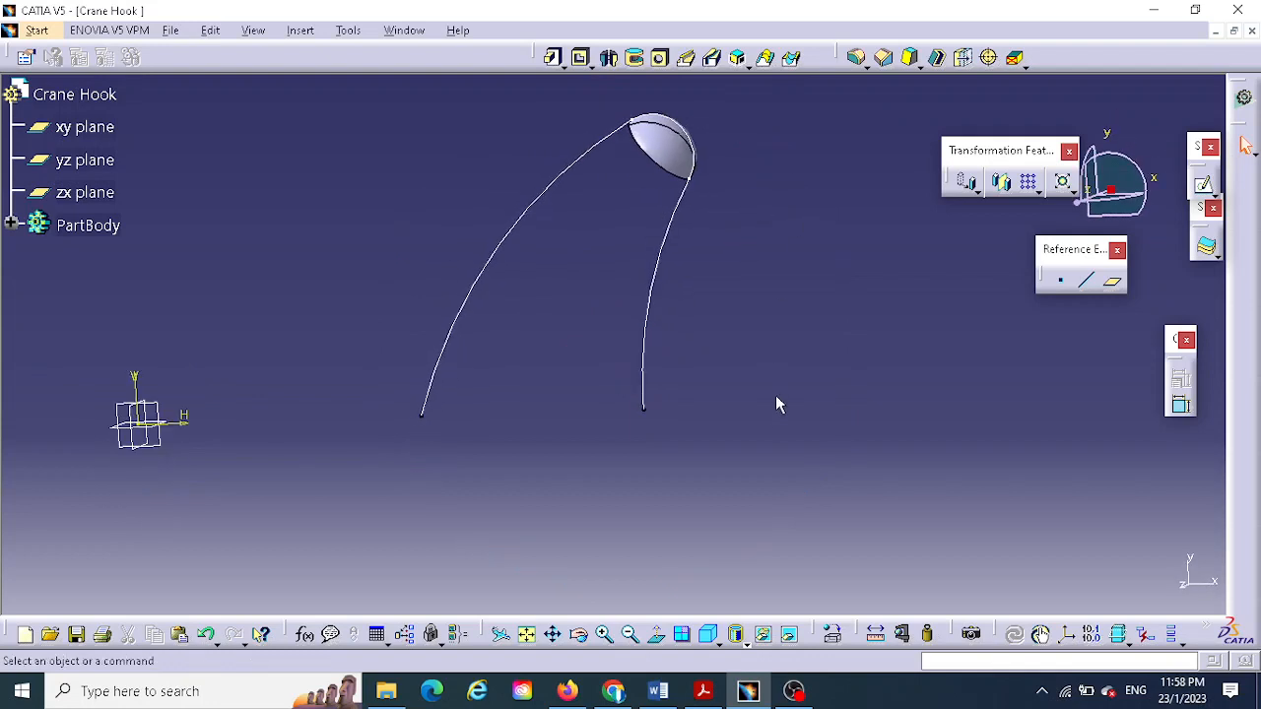
{"action": "middle_click_drag", "start_coordinate": [742, 251], "coordinate": [785, 163]}
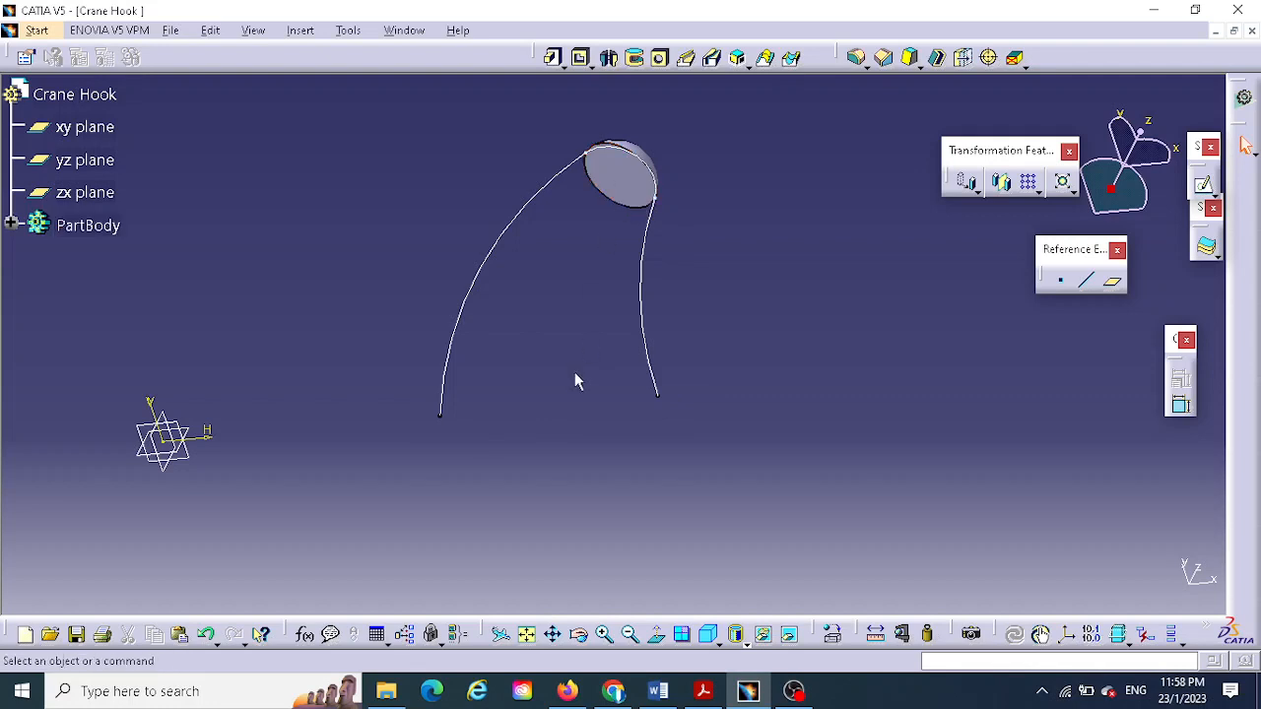
{"action": "mouse_move", "coordinate": [743, 262]}
{"action": "middle_mouse_down"}
{"action": "mouse_move", "coordinate": [749, 236]}
{"action": "mouse_move", "coordinate": [740, 273]}
{"action": "mouse_move", "coordinate": [626, 414]}
{"action": "middle_mouse_up"}
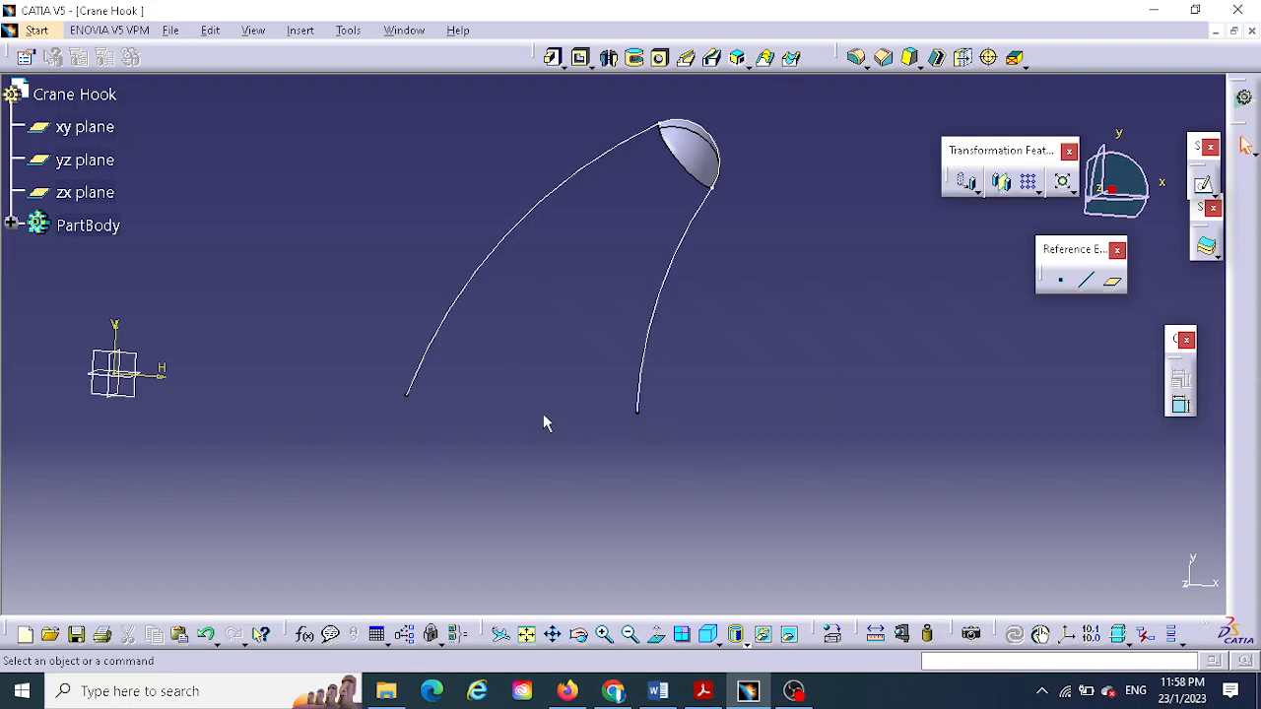
{"action": "left_click", "coordinate": [85, 127]}
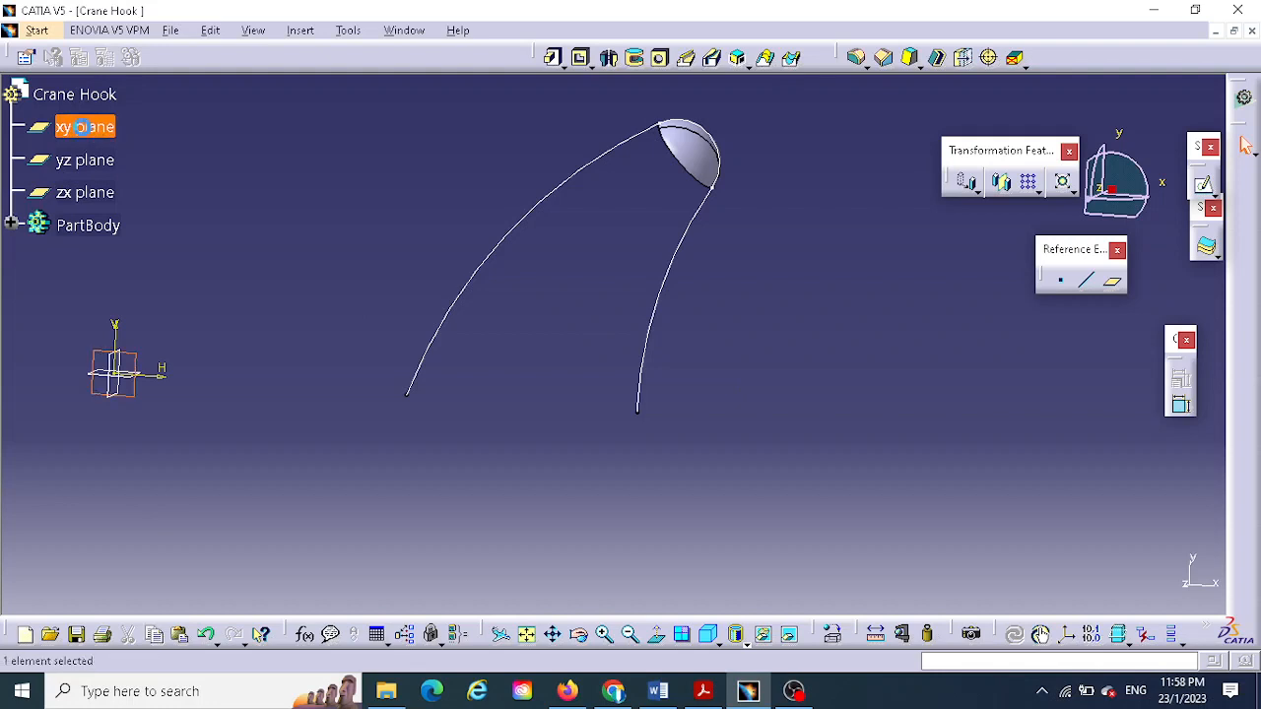
{"action": "left_click", "coordinate": [1208, 190]}
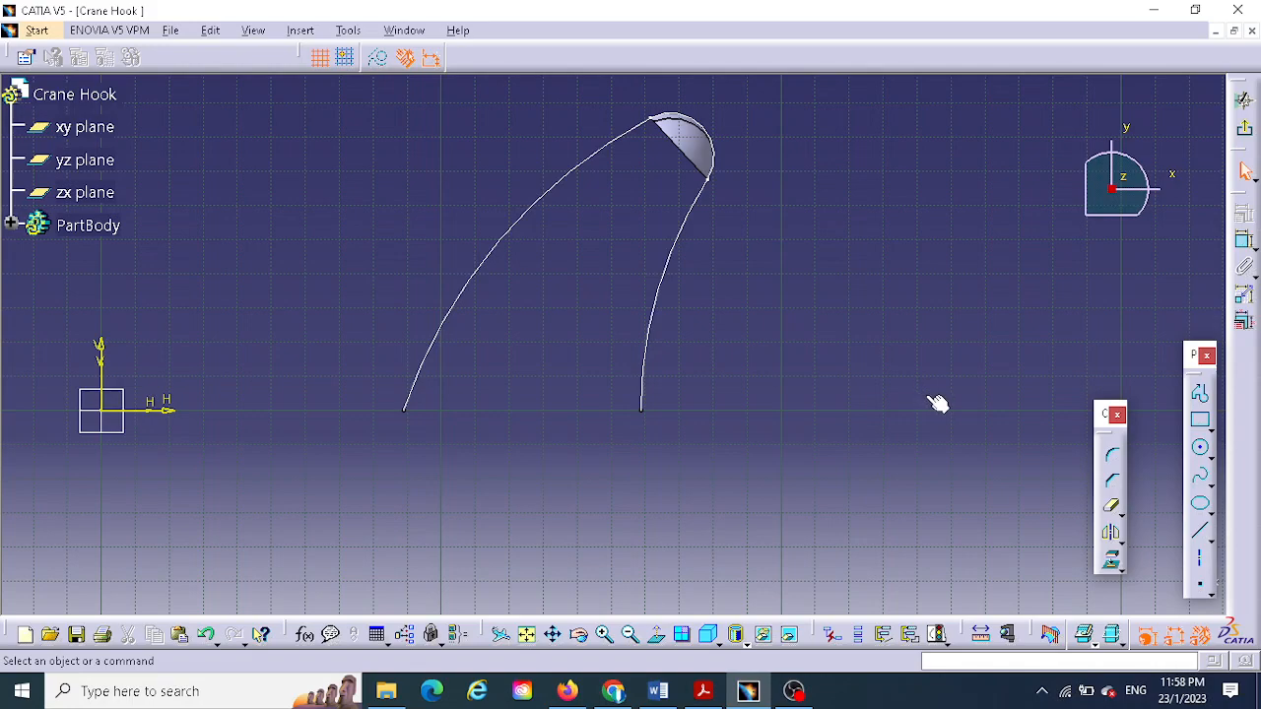
{"action": "mouse_move", "coordinate": [755, 391]}
{"action": "middle_mouse_down"}
{"action": "mouse_move", "coordinate": [695, 444]}
{"action": "mouse_move", "coordinate": [585, 444]}
{"action": "middle_mouse_up"}
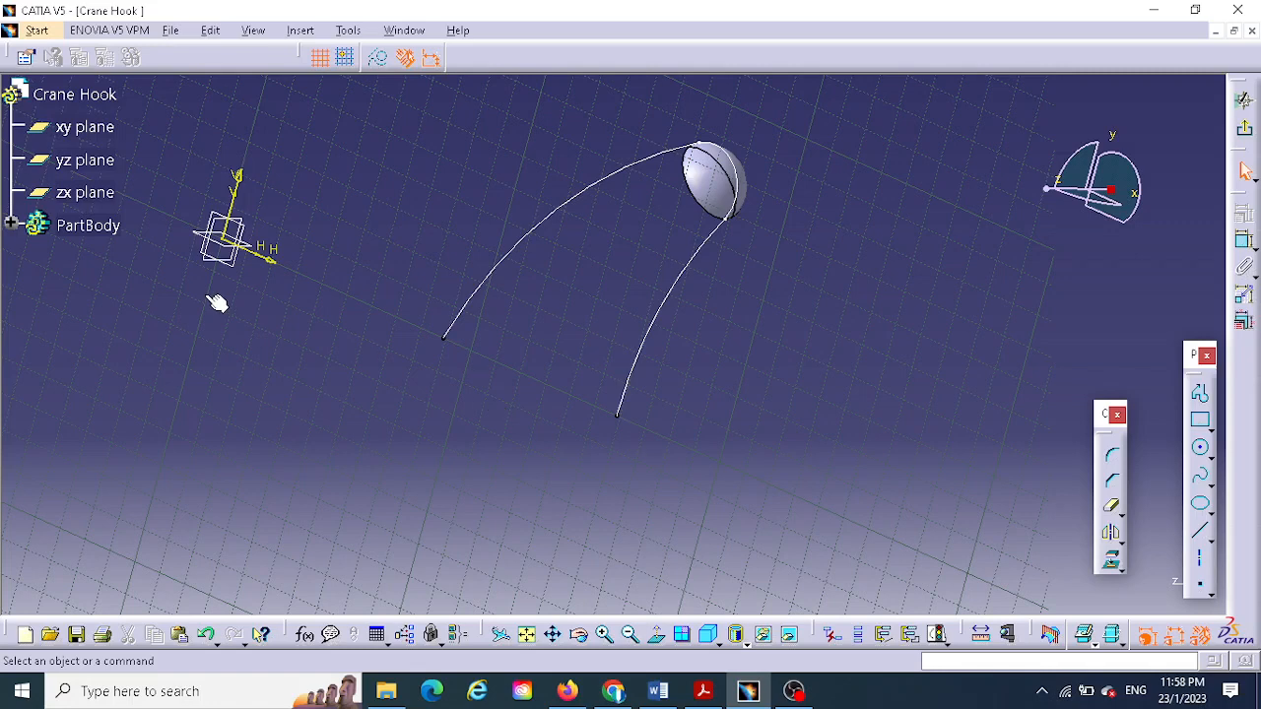
{"action": "left_click", "coordinate": [231, 252]}
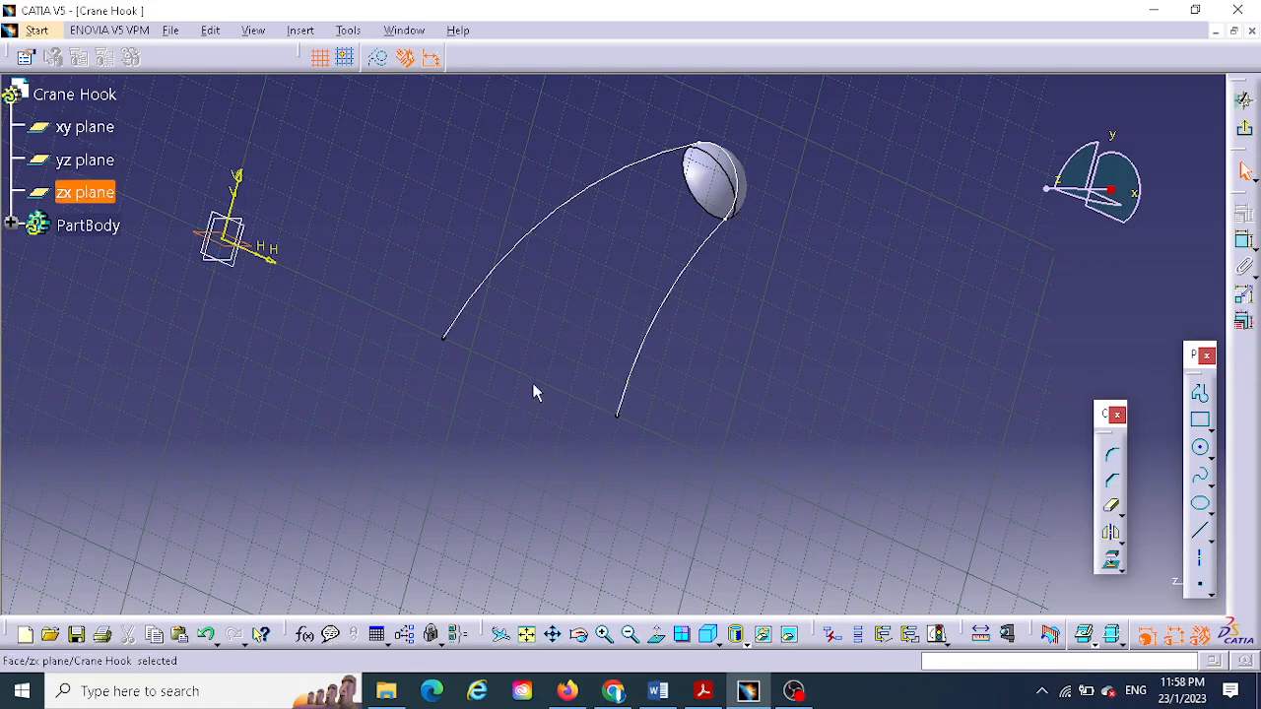
{"action": "left_click", "coordinate": [1248, 133]}
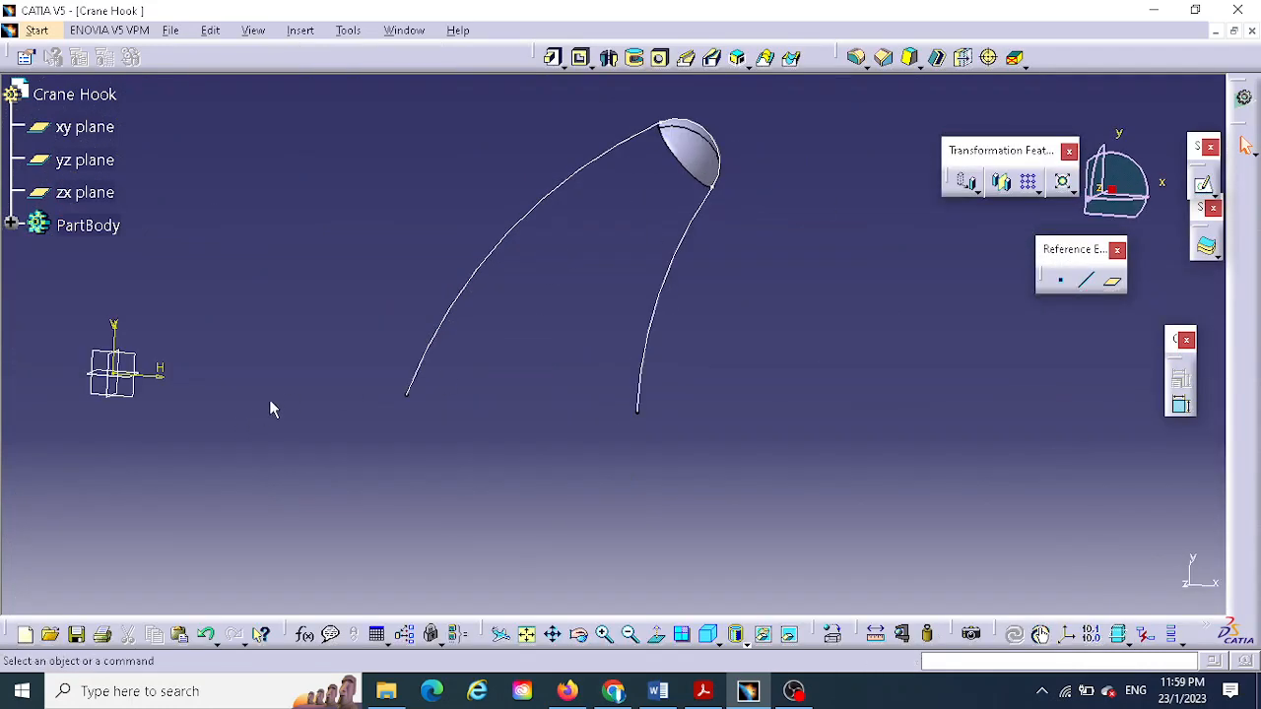
- Start a sketch on the zx plane and tilt the view to show both hook curves and their free endpoints
{"action": "middle_click_drag", "start_coordinate": [272, 406], "coordinate": [337, 312]}
{"action": "mouse_move", "coordinate": [242, 319]}
{"action": "middle_mouse_down"}
{"action": "mouse_move", "coordinate": [583, 302]}
{"action": "mouse_move", "coordinate": [628, 318]}
{"action": "middle_mouse_up"}
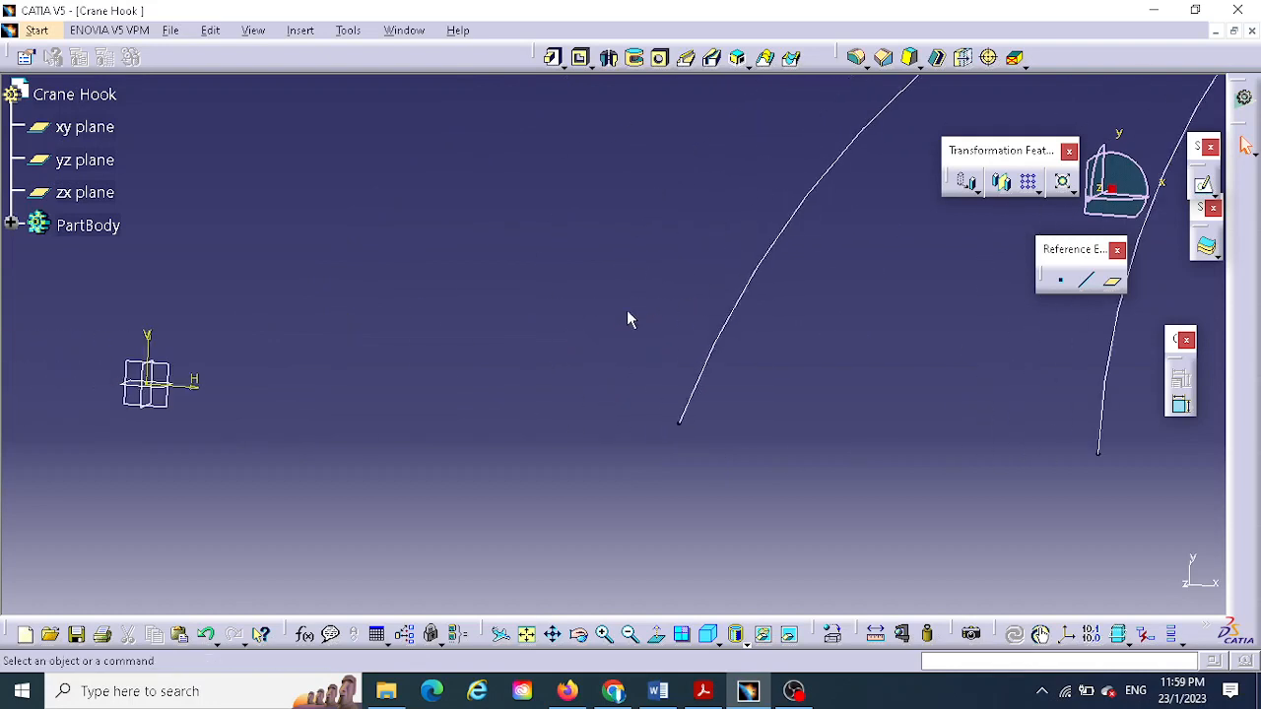
{"action": "left_click", "coordinate": [163, 387]}
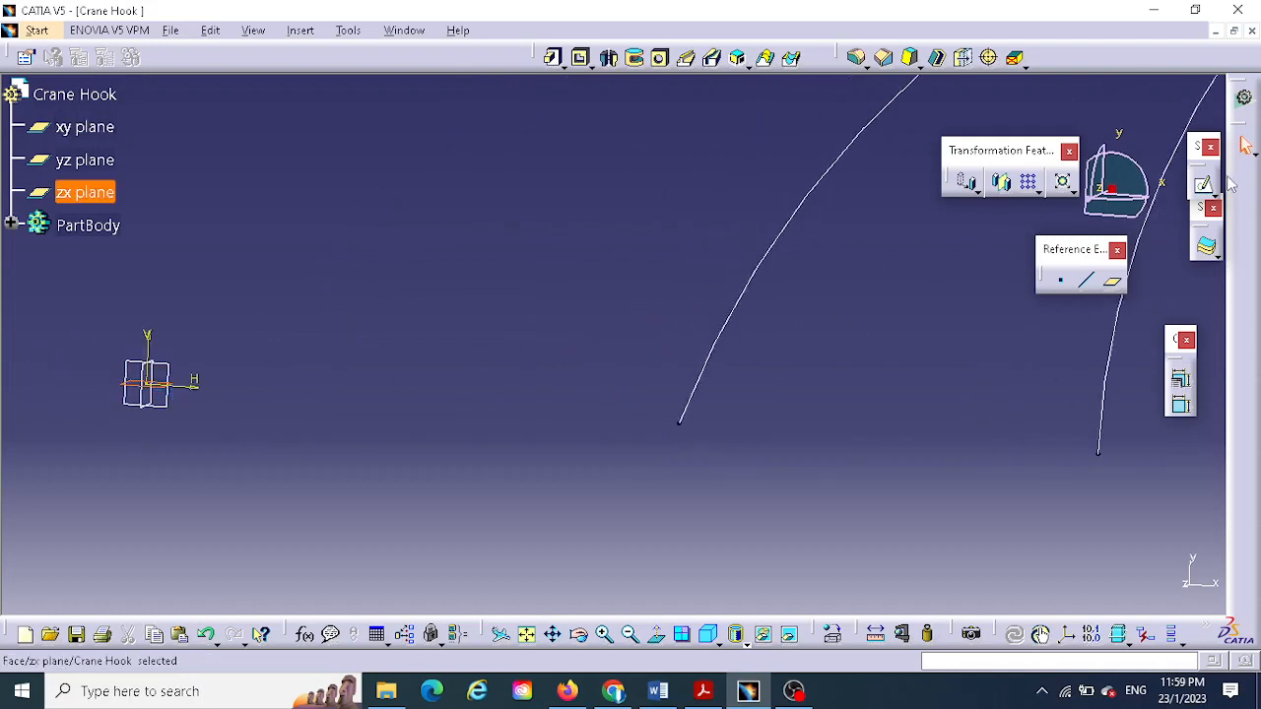
{"action": "left_click", "coordinate": [1203, 185]}
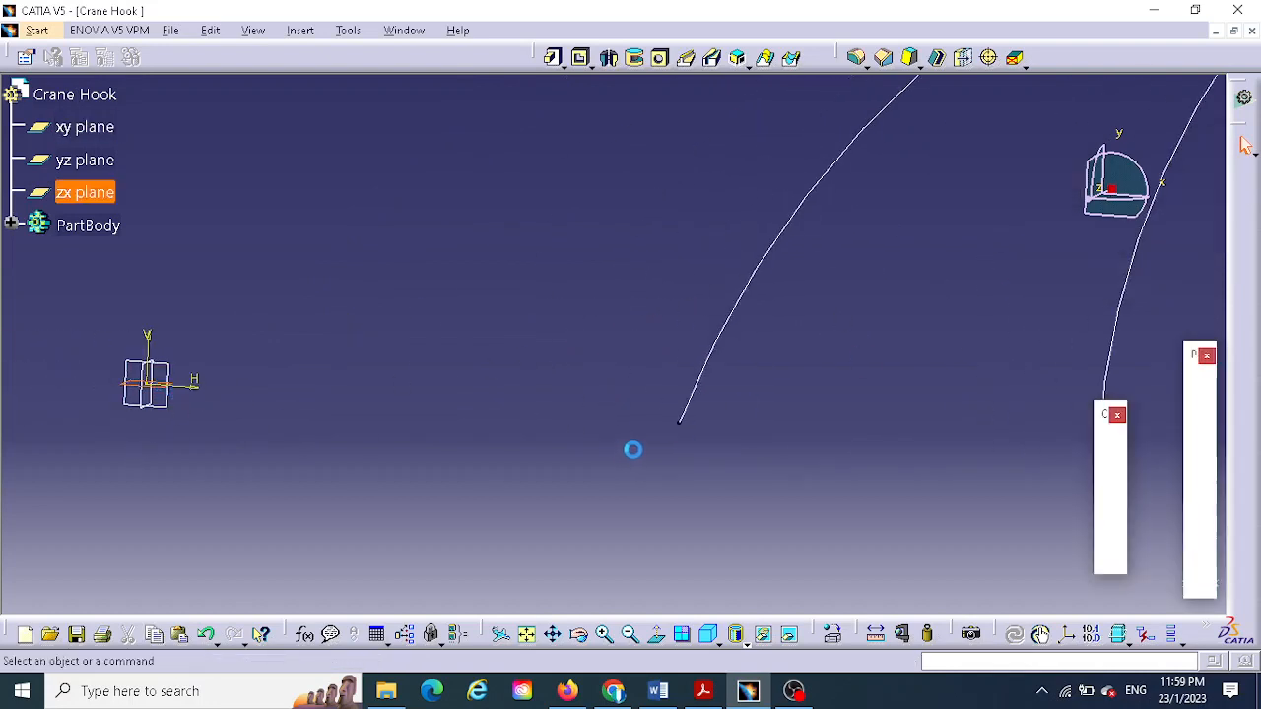
{"action": "left_click", "coordinate": [526, 634]}
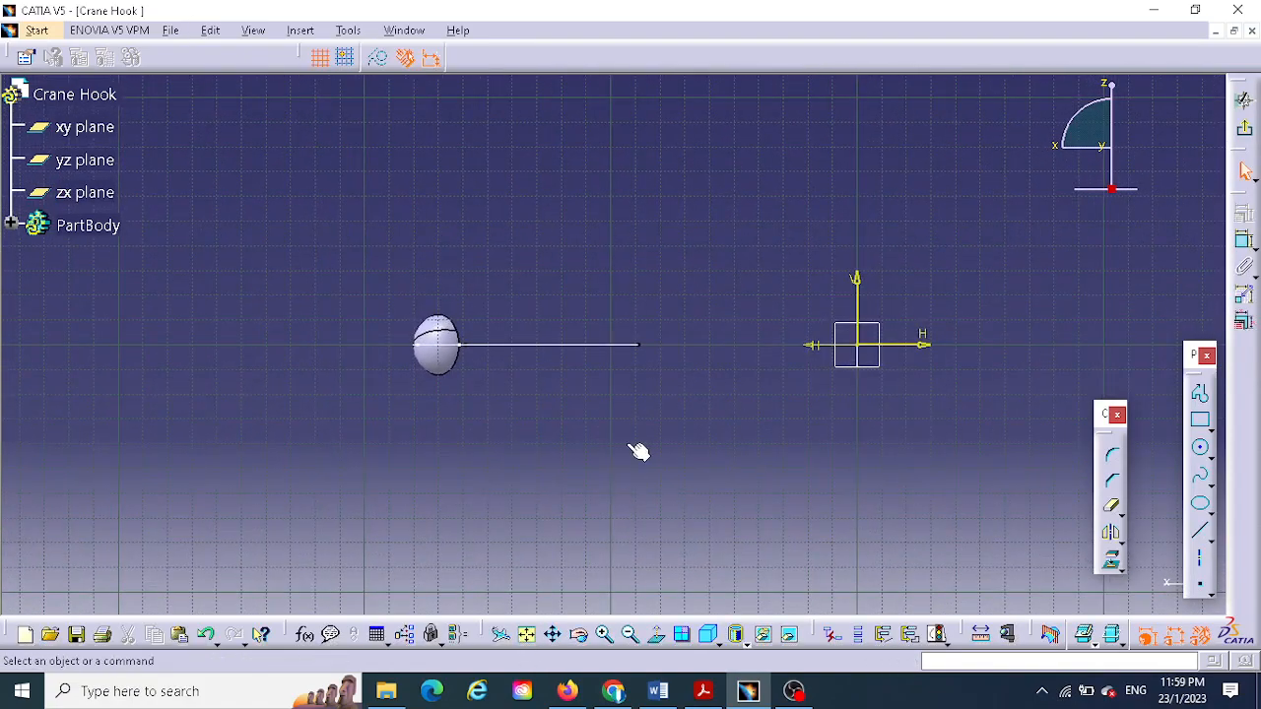
{"action": "mouse_move", "coordinate": [639, 452]}
{"action": "middle_mouse_down"}
{"action": "mouse_move", "coordinate": [516, 578]}
{"action": "mouse_move", "coordinate": [602, 482]}
{"action": "mouse_move", "coordinate": [651, 471]}
{"action": "middle_mouse_up"}
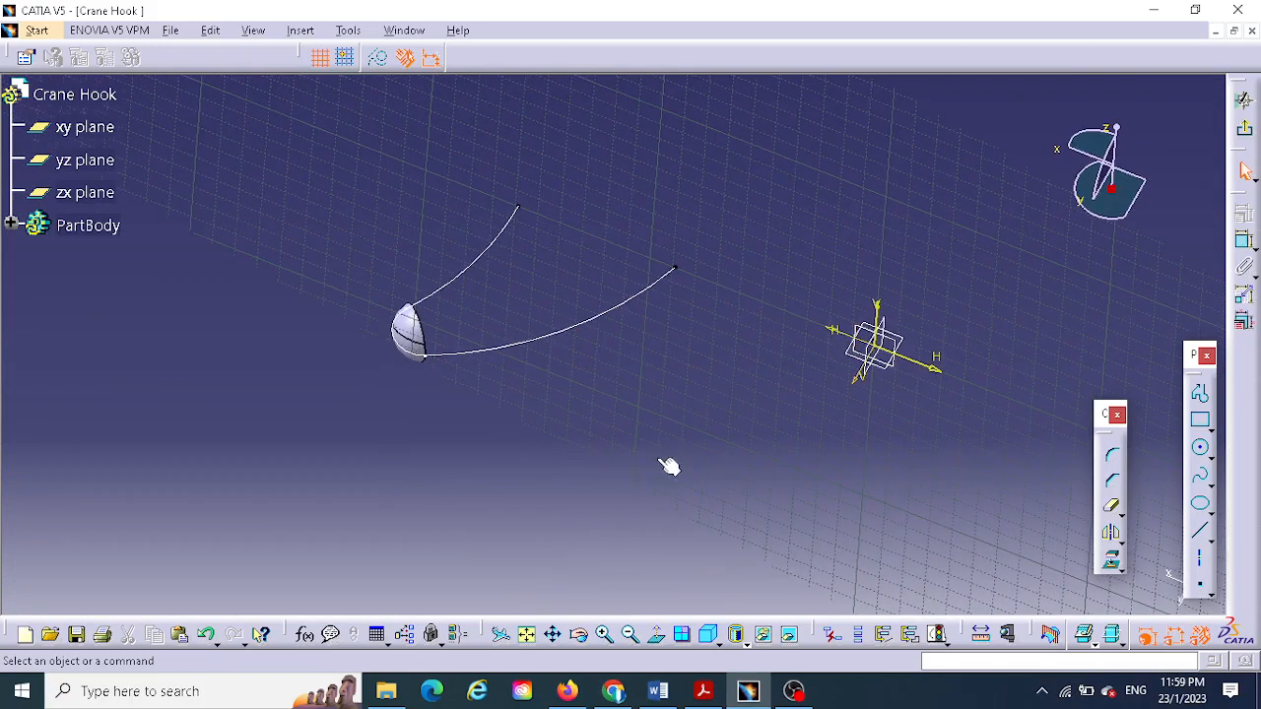
{"action": "left_click", "coordinate": [1200, 448]}
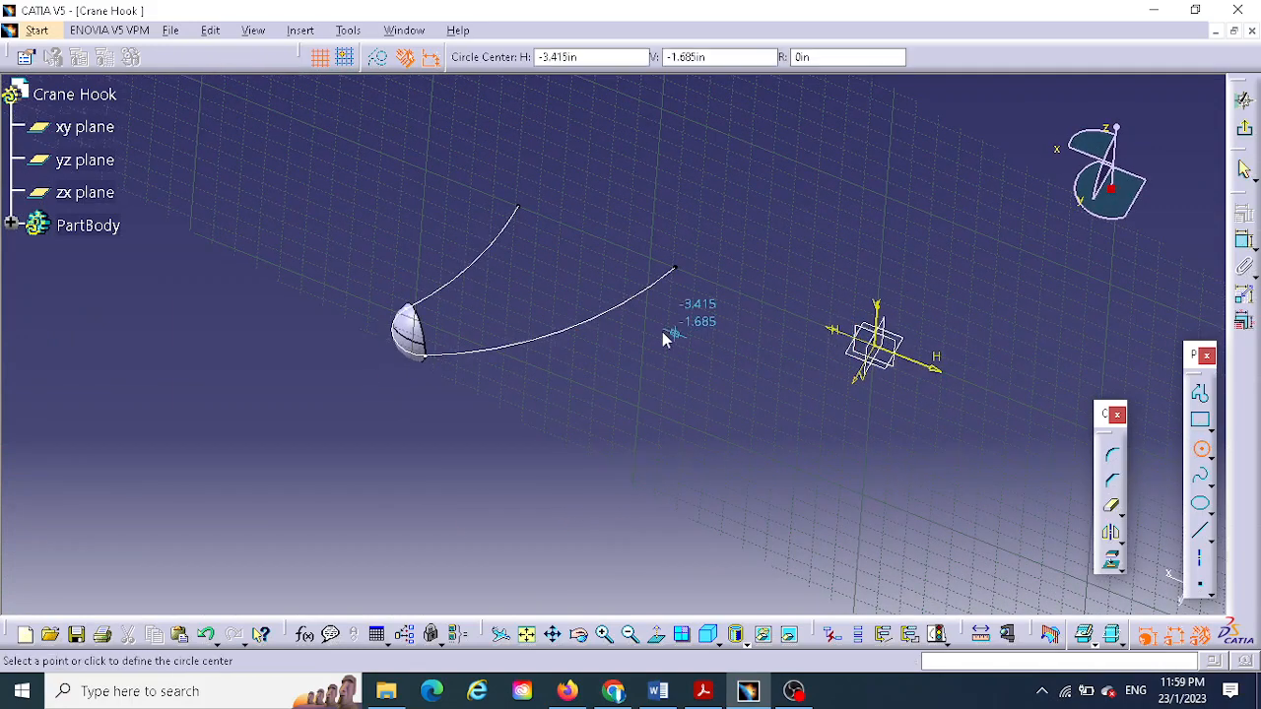
{"action": "left_click", "coordinate": [581, 280]}
{"action": "left_click", "coordinate": [622, 204]}
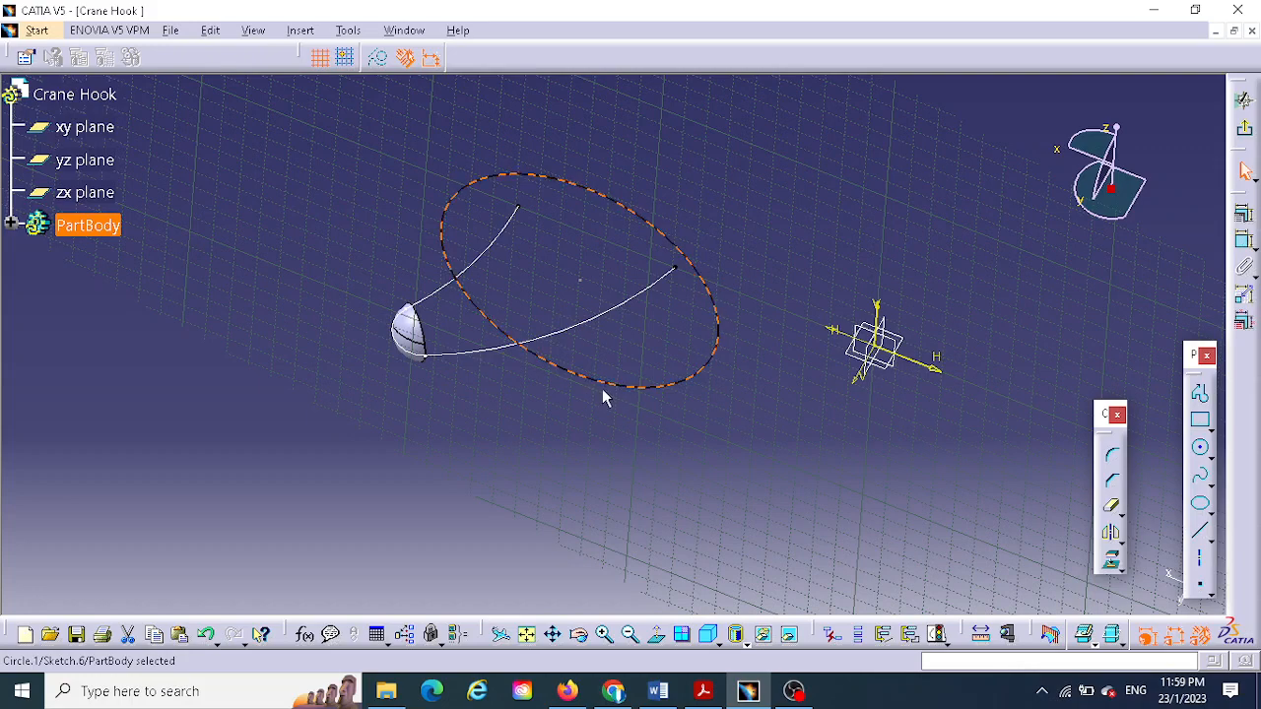
{"action": "key", "text": "Delete"}
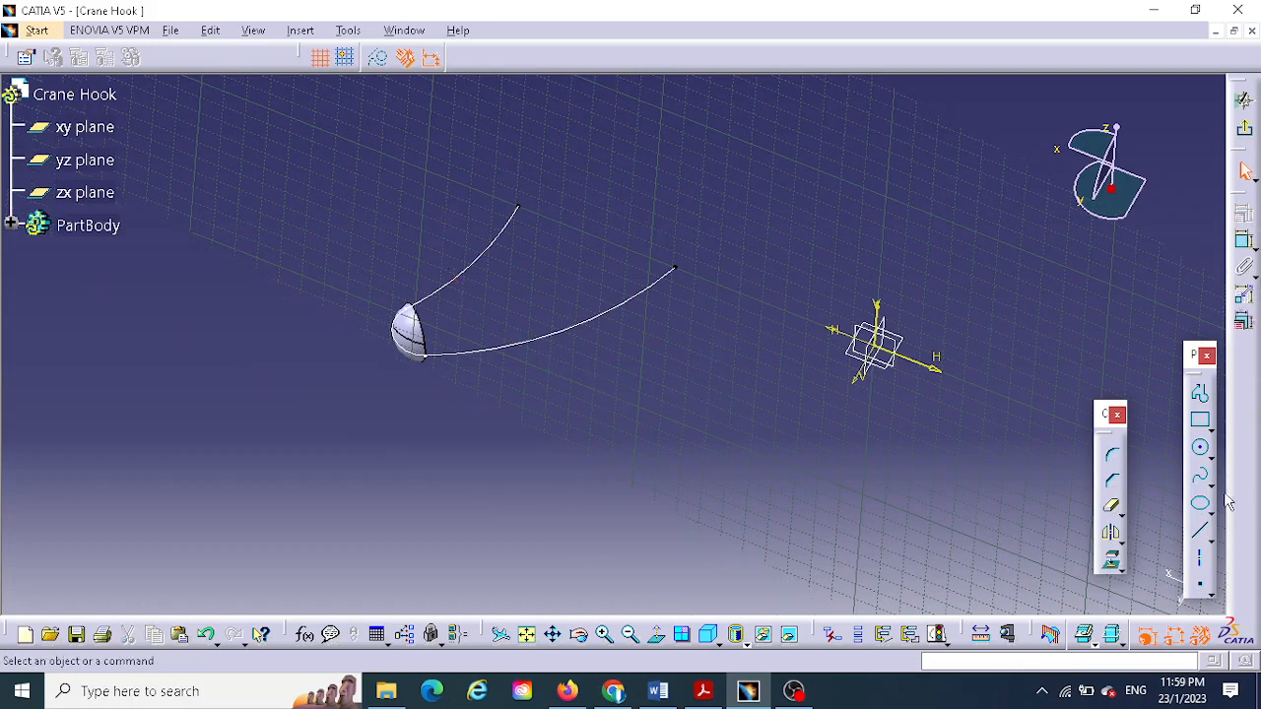
- Draw a circle centred on the horizontal axis between the two hook curves' free endpoints, large enough to enclose both
{"action": "left_click", "coordinate": [1203, 452]}
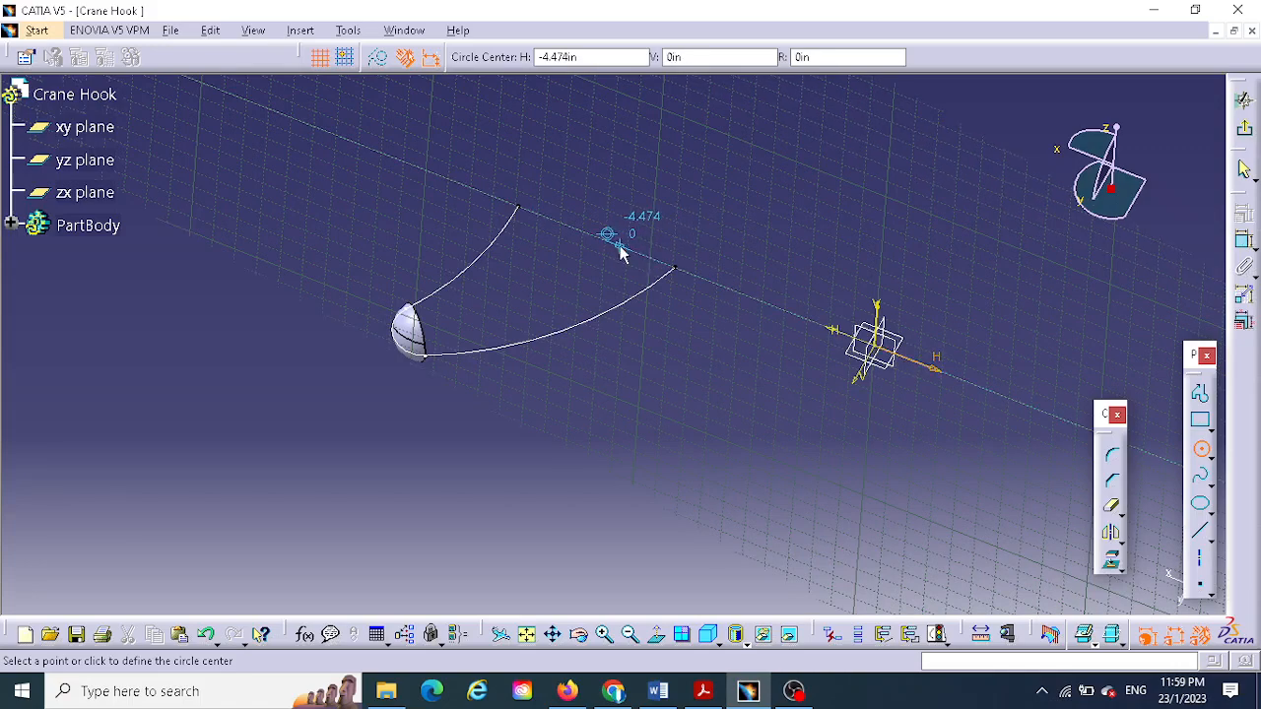
{"action": "left_click", "coordinate": [612, 234]}
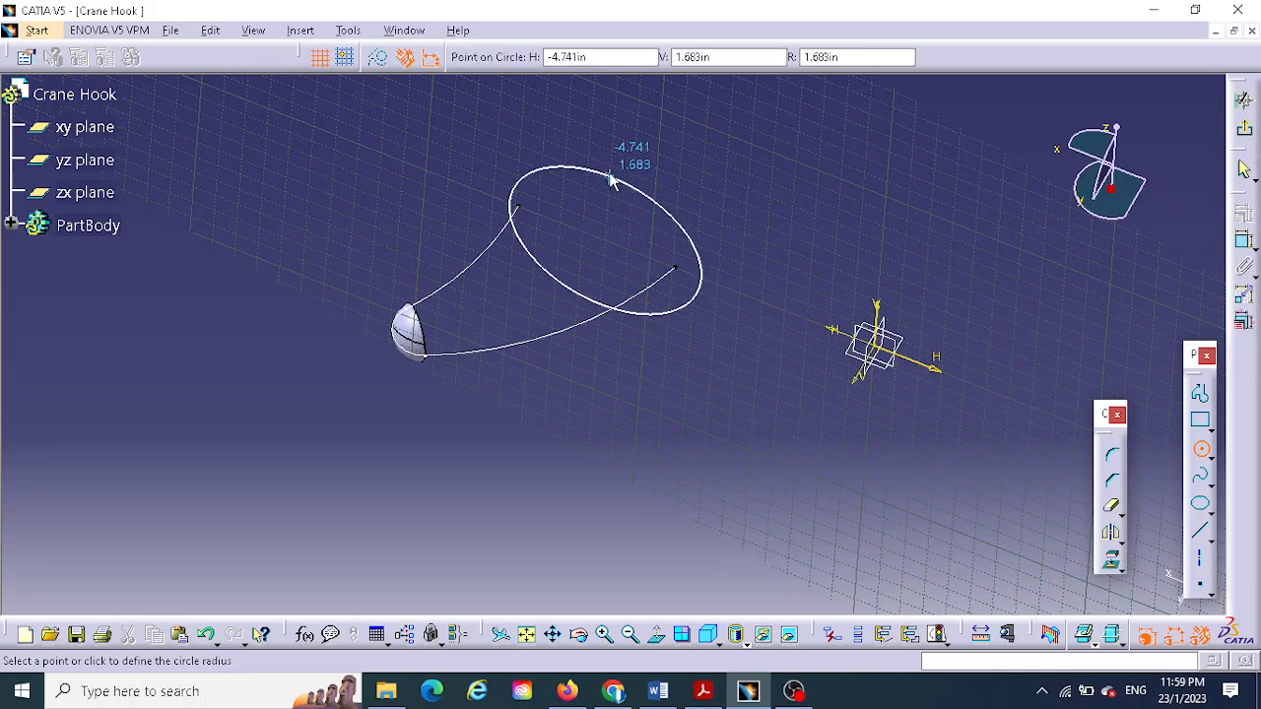
{"action": "left_click", "coordinate": [611, 165]}
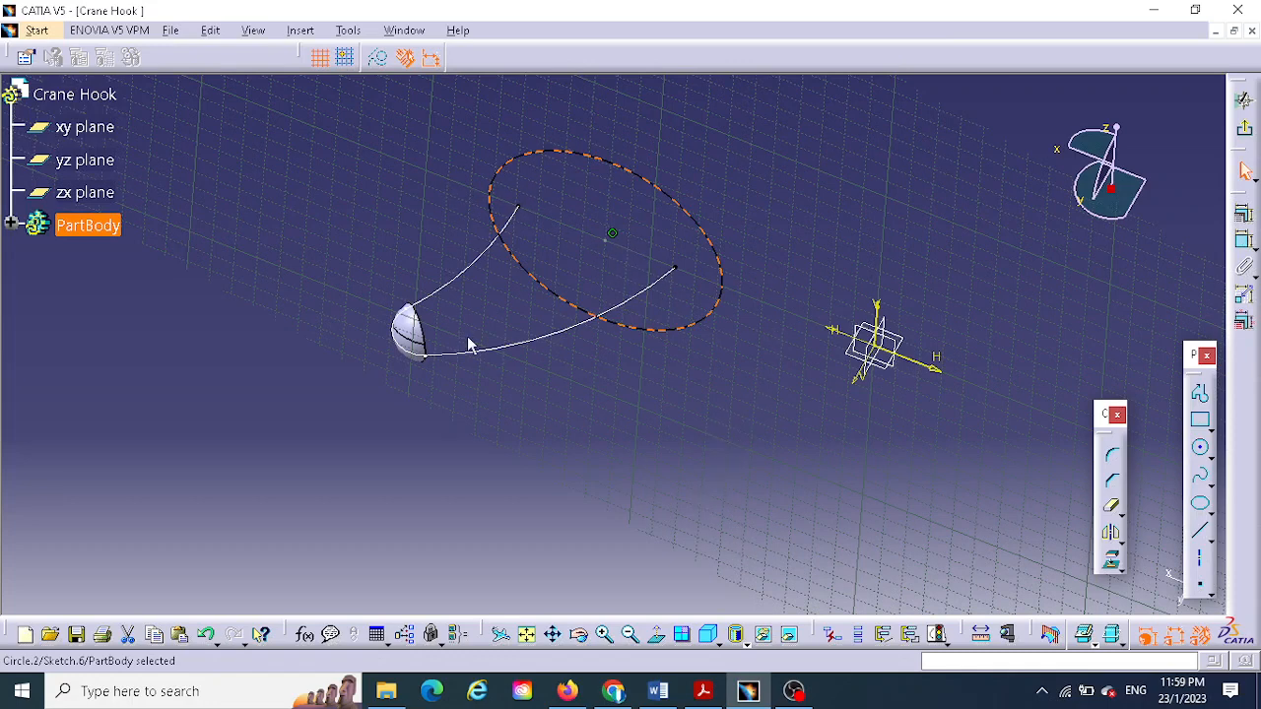
- Make the circle coincident with the free hook-curve endpoint farther from the origin
{"action": "left_click", "coordinate": [519, 209], "text": "ctrl"}
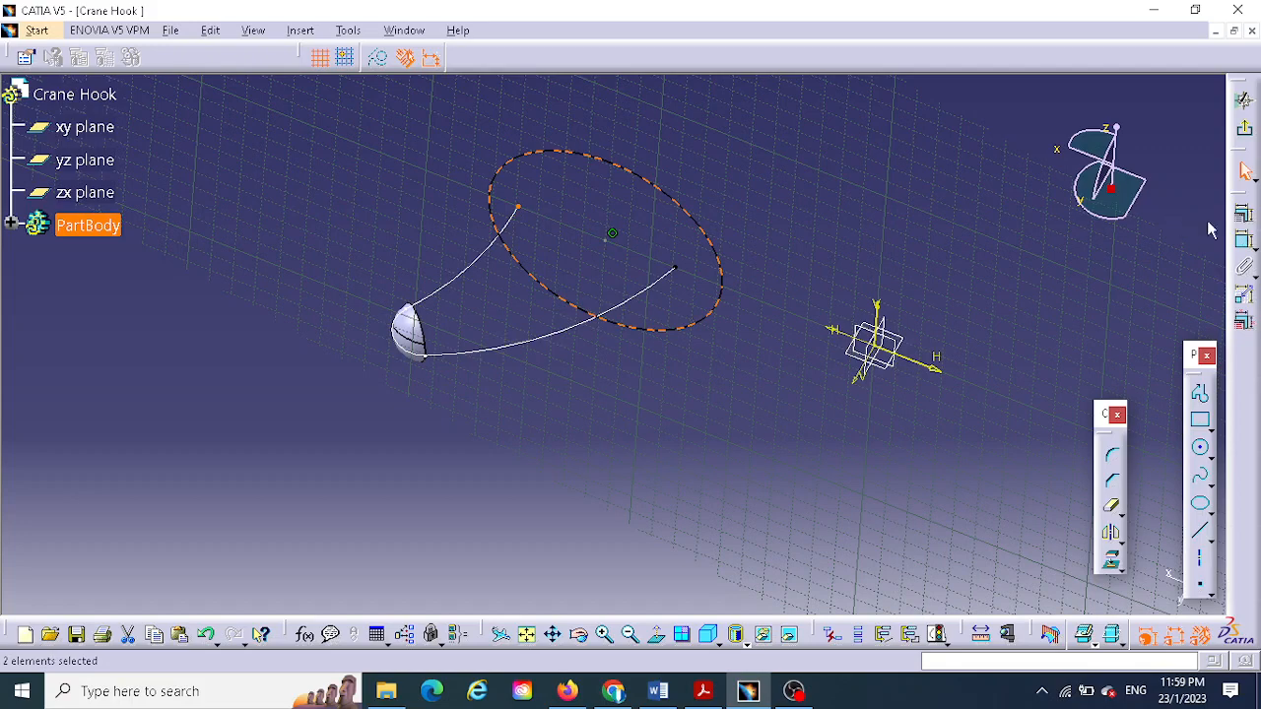
{"action": "left_click", "coordinate": [1244, 216]}
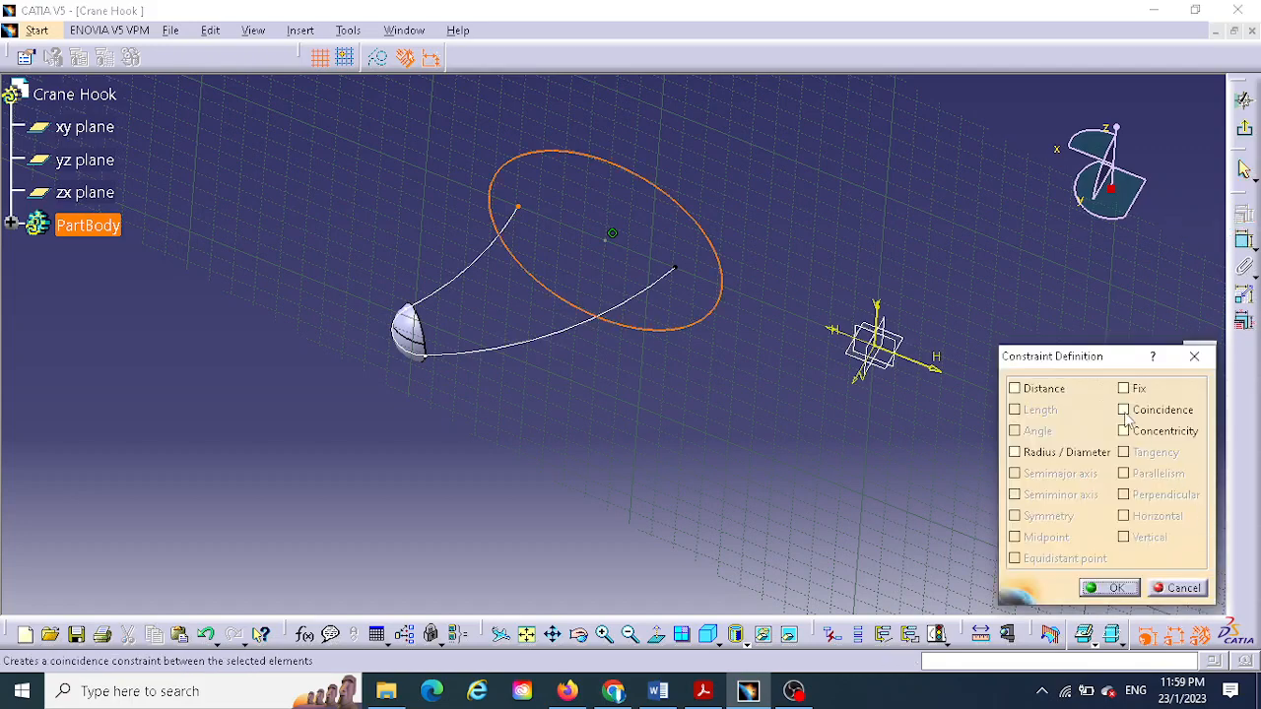
{"action": "left_click", "coordinate": [1124, 411]}
{"action": "left_click", "coordinate": [1116, 588]}
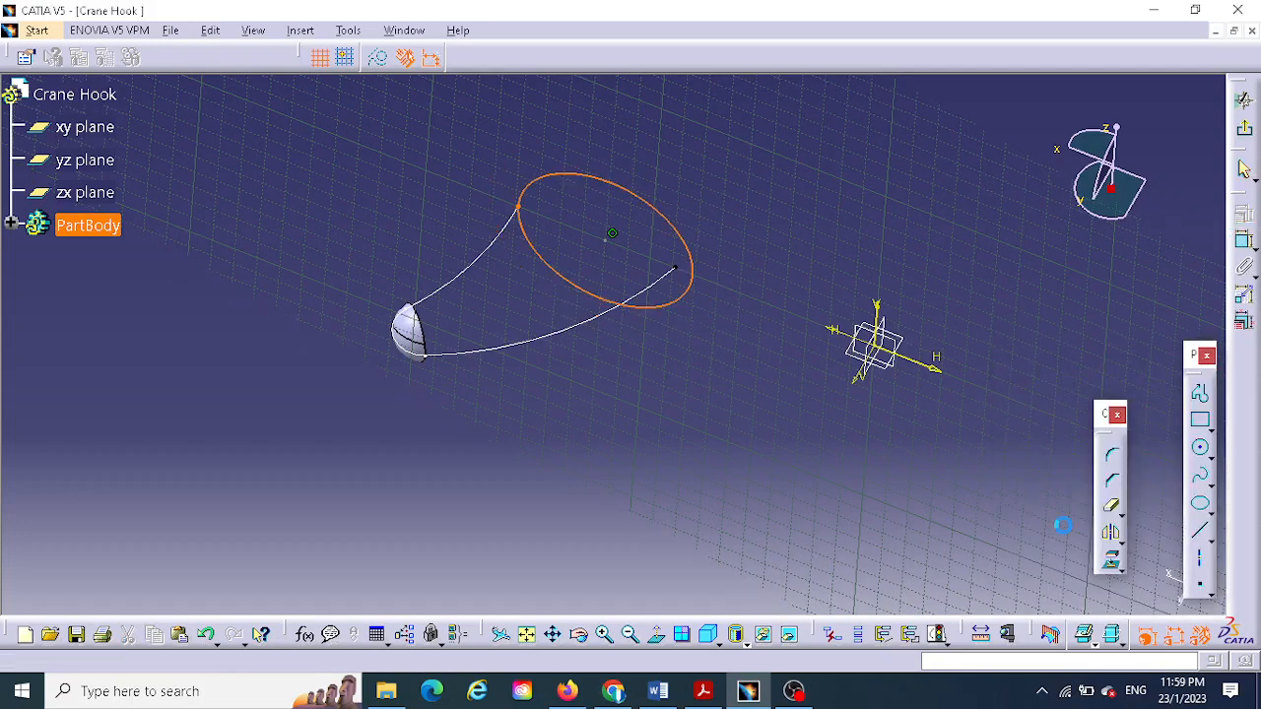
- Try to apply a coincidence constraint between the circle and its own centre point
{"action": "left_click", "coordinate": [694, 287]}
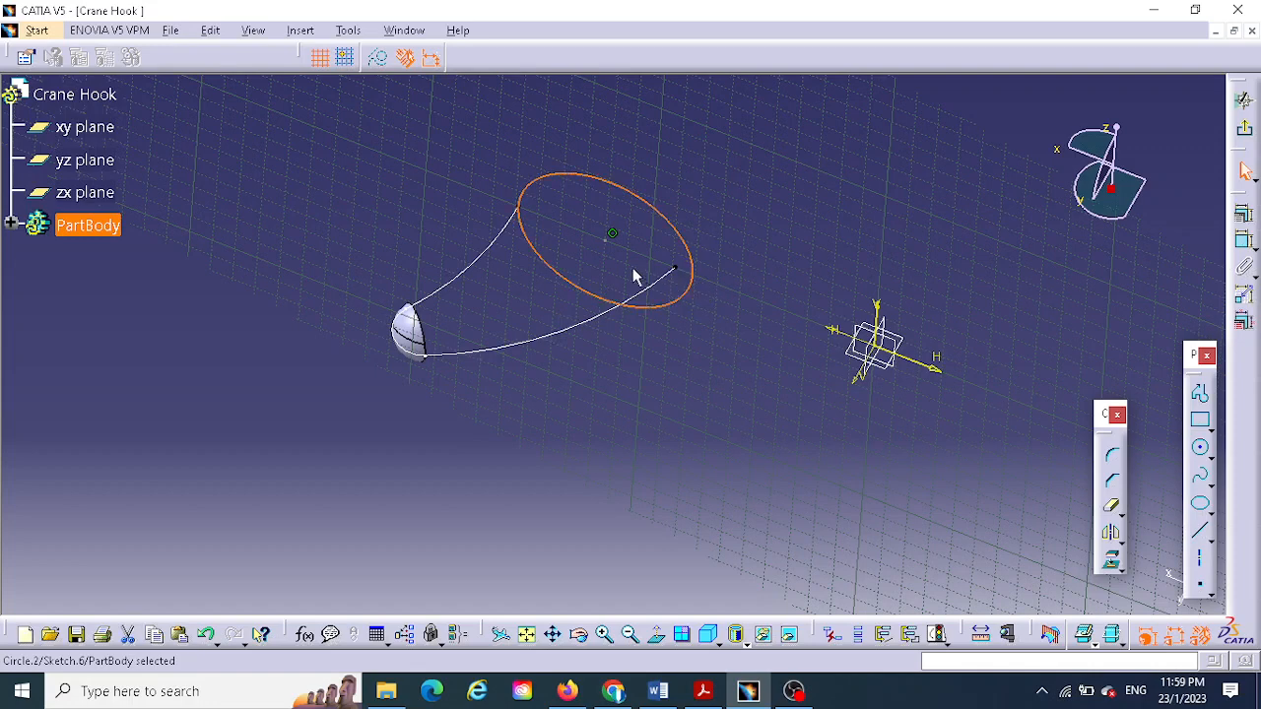
{"action": "left_click", "coordinate": [615, 238], "text": "ctrl"}
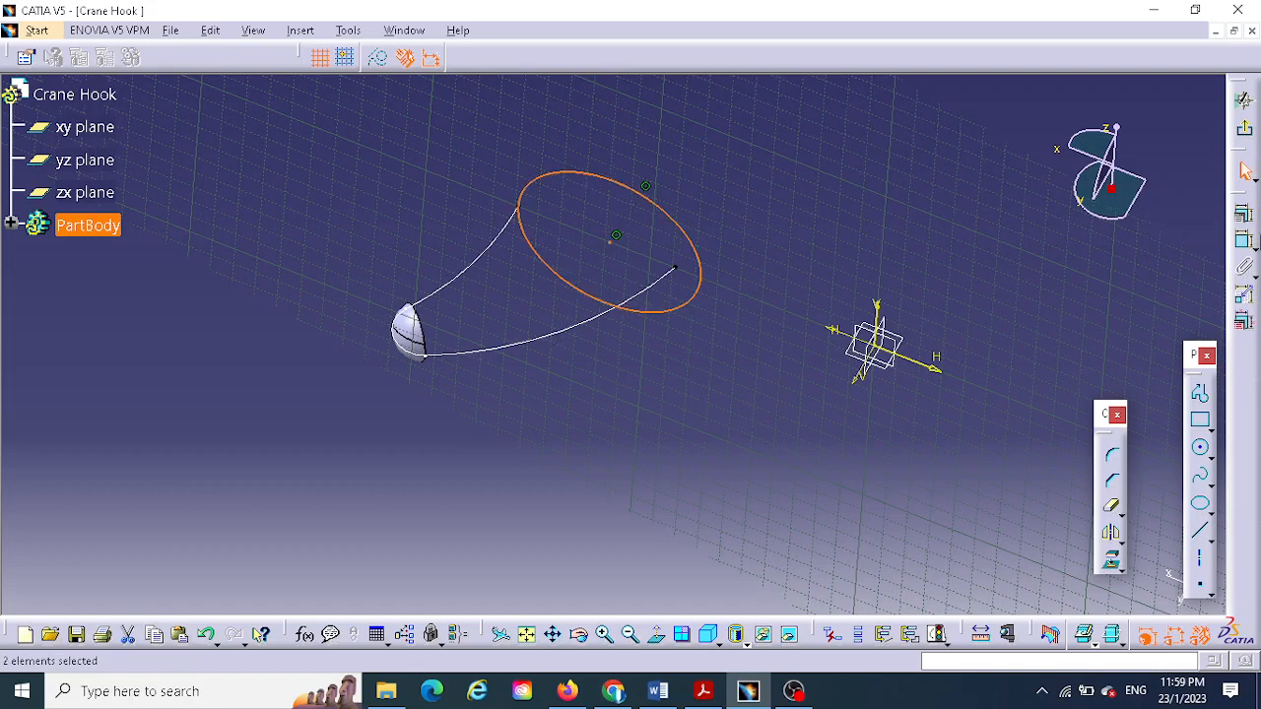
{"action": "left_click", "coordinate": [1243, 219]}
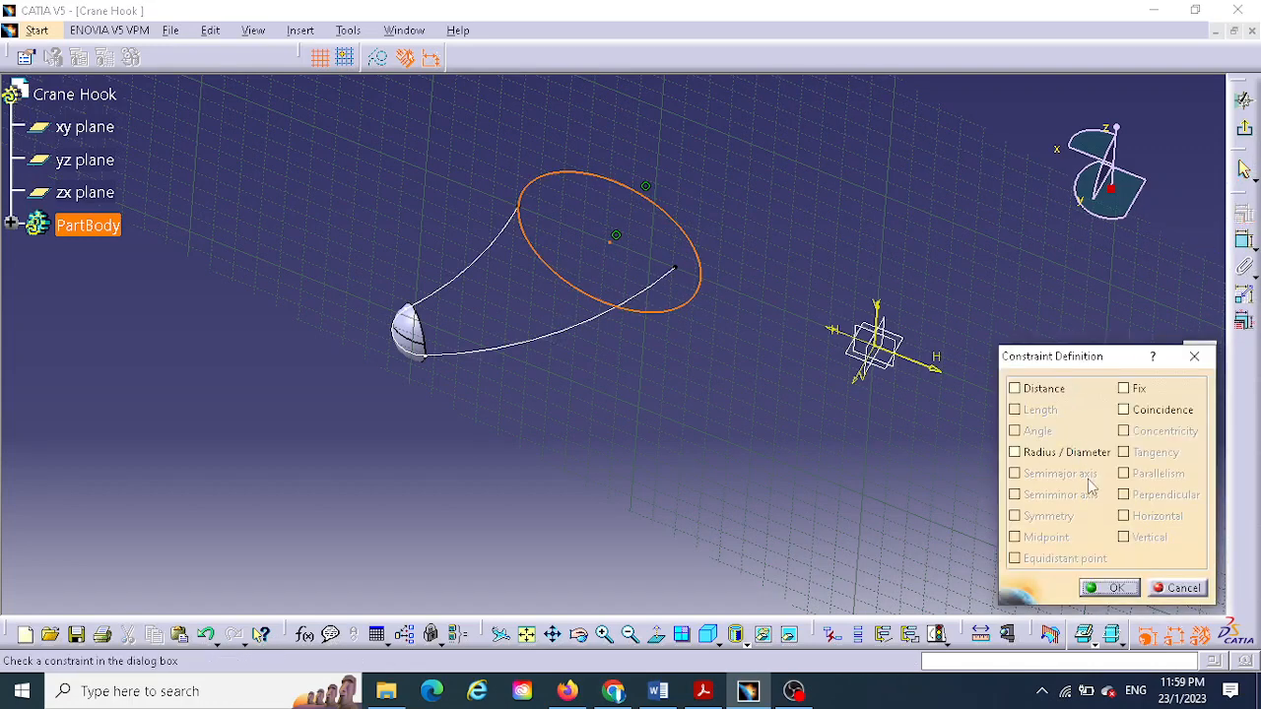
{"action": "left_click", "coordinate": [1123, 410]}
{"action": "left_click", "coordinate": [1109, 588]}
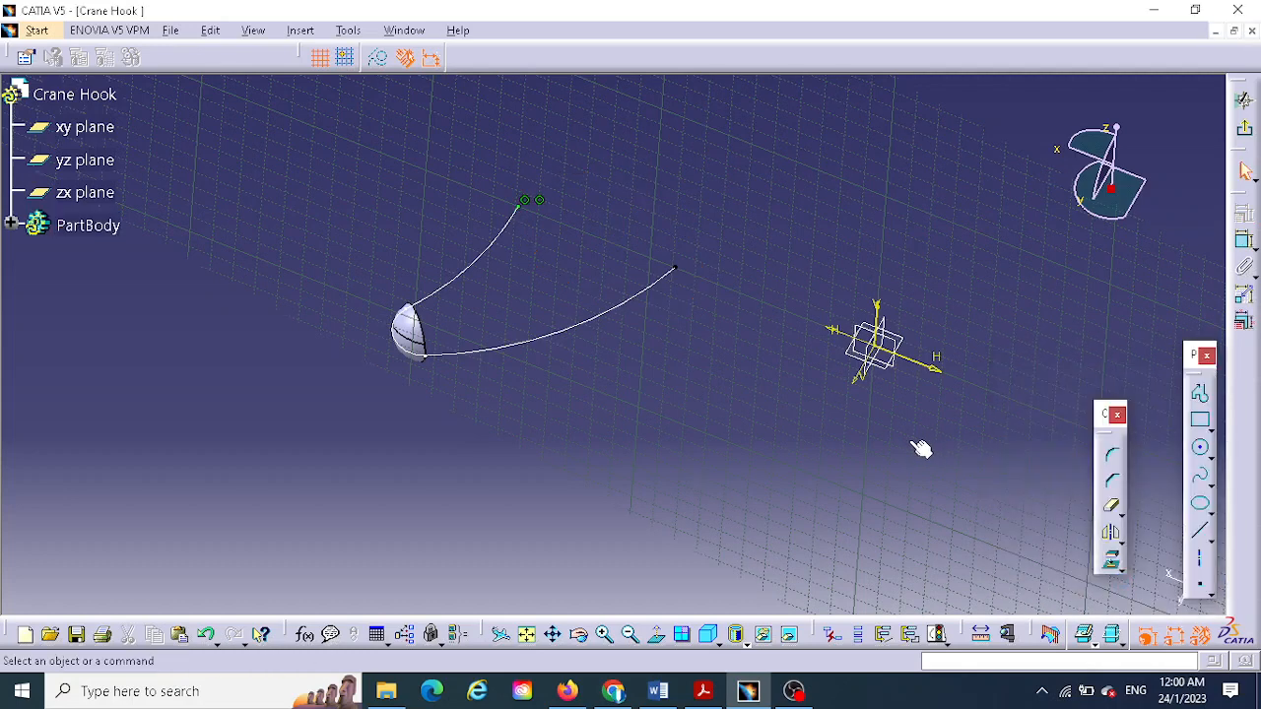
- Exit the circle sketch and cut Sketch.6 out of the PartBody
{"action": "left_click", "coordinate": [528, 637]}
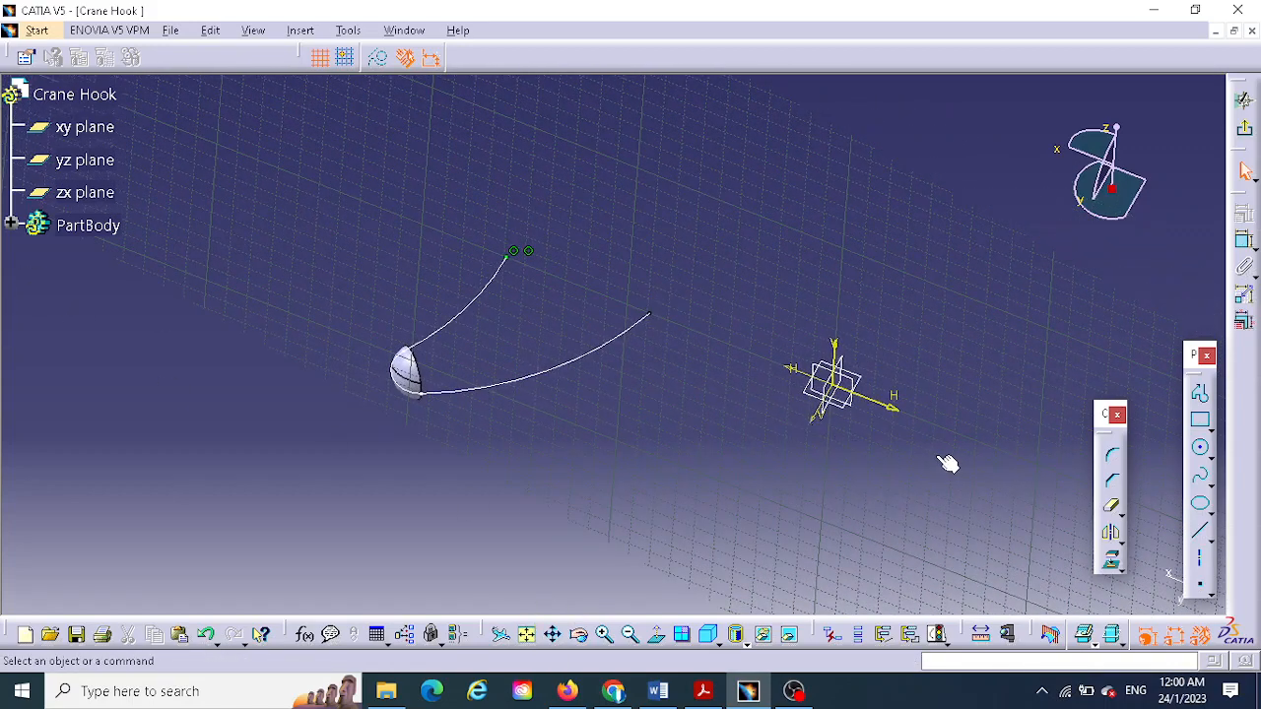
{"action": "mouse_move", "coordinate": [720, 431]}
{"action": "middle_mouse_down"}
{"action": "mouse_move", "coordinate": [687, 462]}
{"action": "mouse_move", "coordinate": [416, 345]}
{"action": "middle_mouse_up"}
{"action": "left_click", "coordinate": [11, 224]}
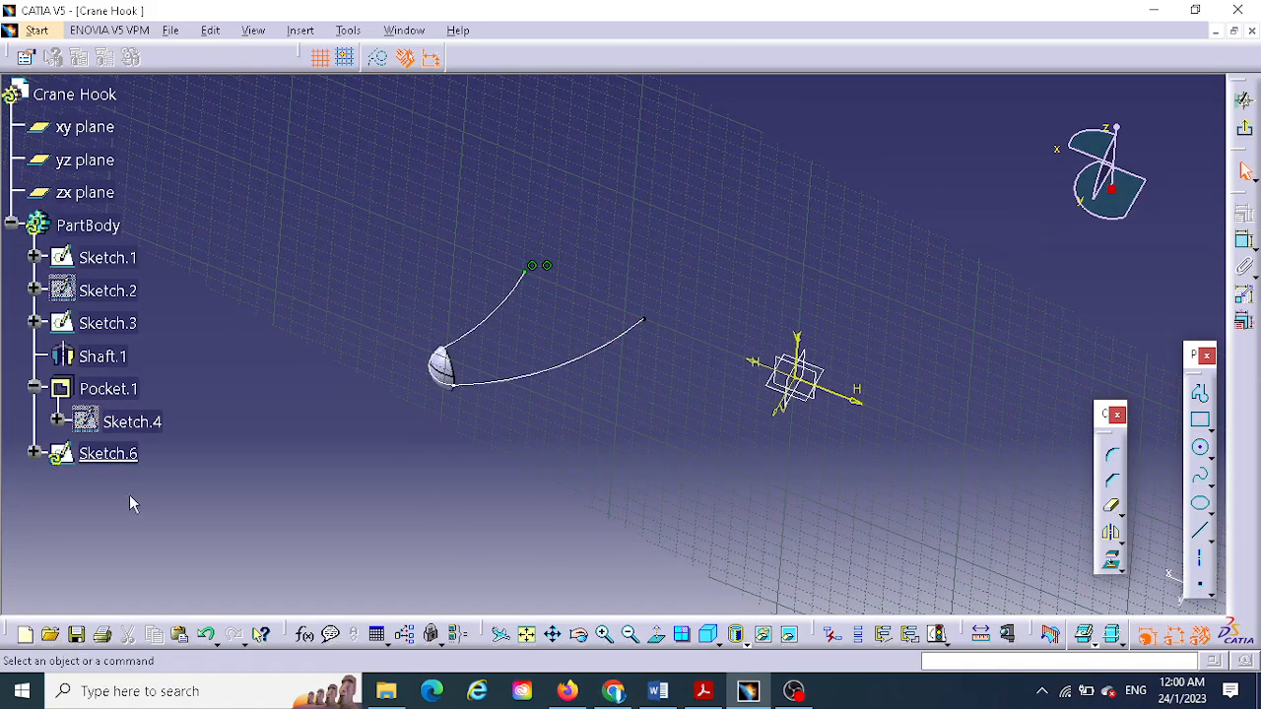
{"action": "left_click", "coordinate": [118, 452]}
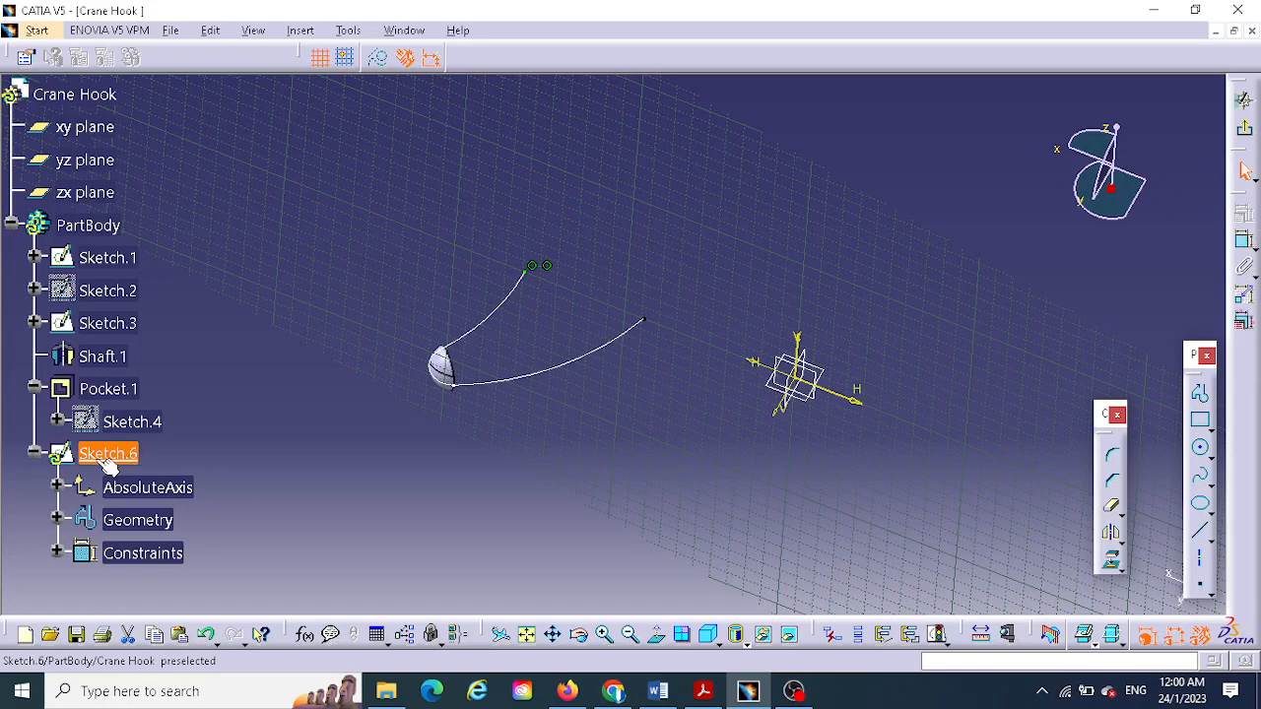
{"action": "right_click", "coordinate": [109, 461]}
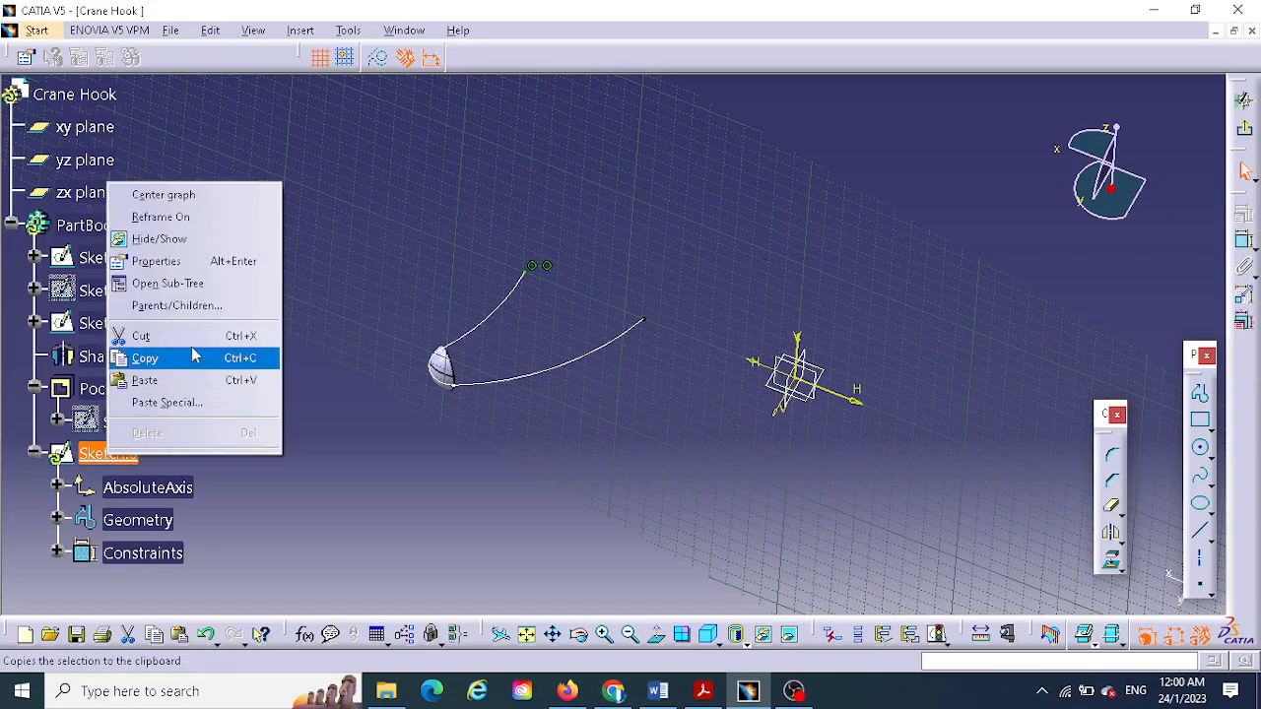
{"action": "left_click", "coordinate": [445, 551]}
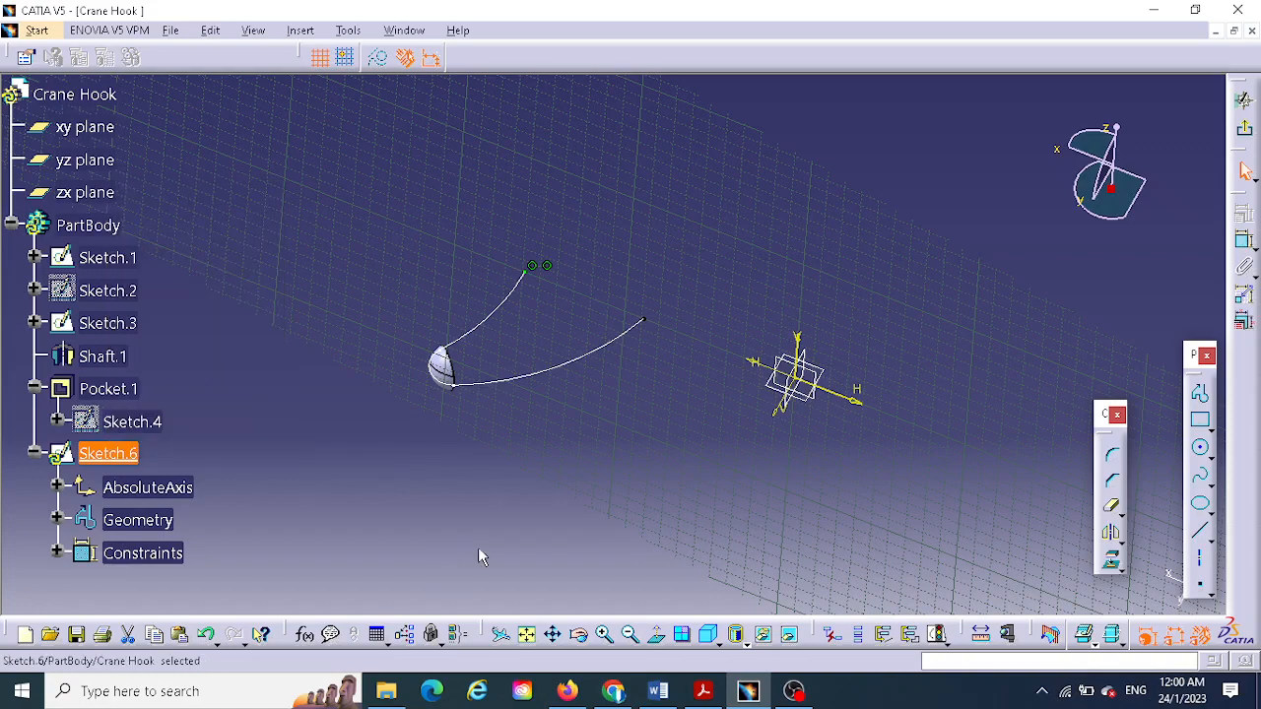
{"action": "left_click", "coordinate": [478, 532]}
{"action": "left_click", "coordinate": [1246, 133]}
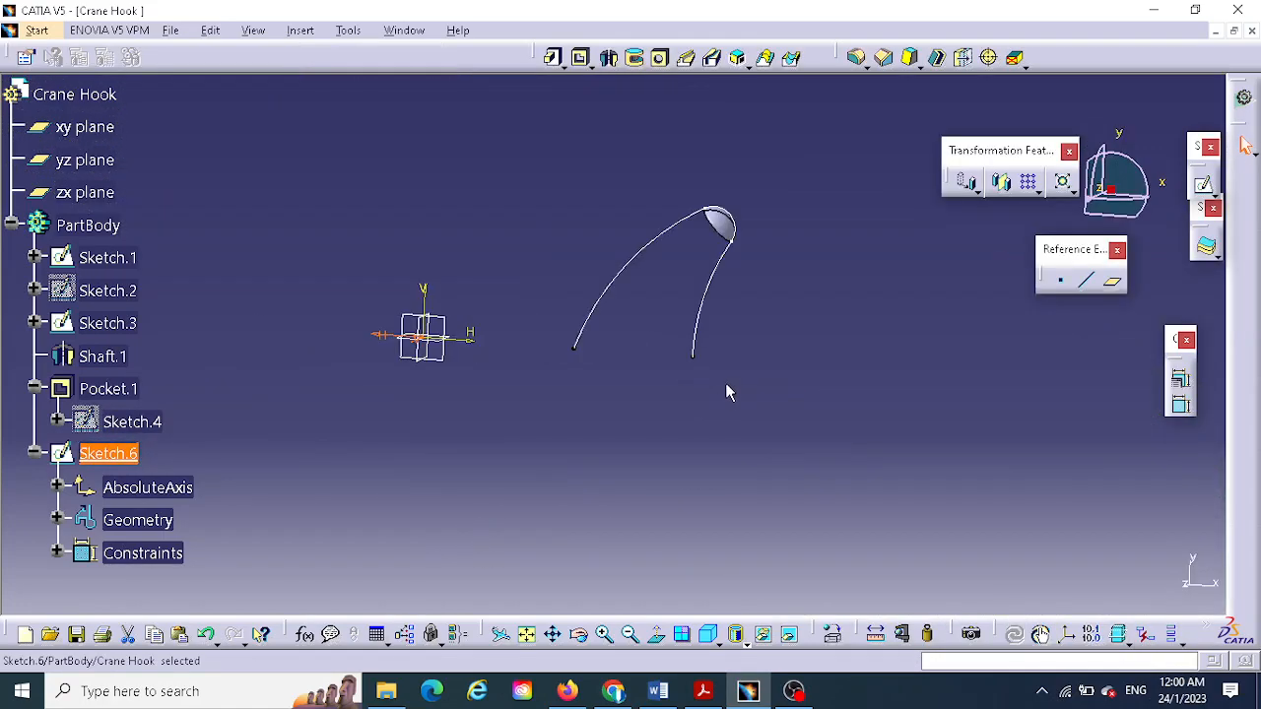
{"action": "mouse_move", "coordinate": [472, 364]}
{"action": "middle_mouse_down"}
{"action": "mouse_move", "coordinate": [507, 366]}
{"action": "mouse_move", "coordinate": [523, 329]}
{"action": "middle_mouse_up"}
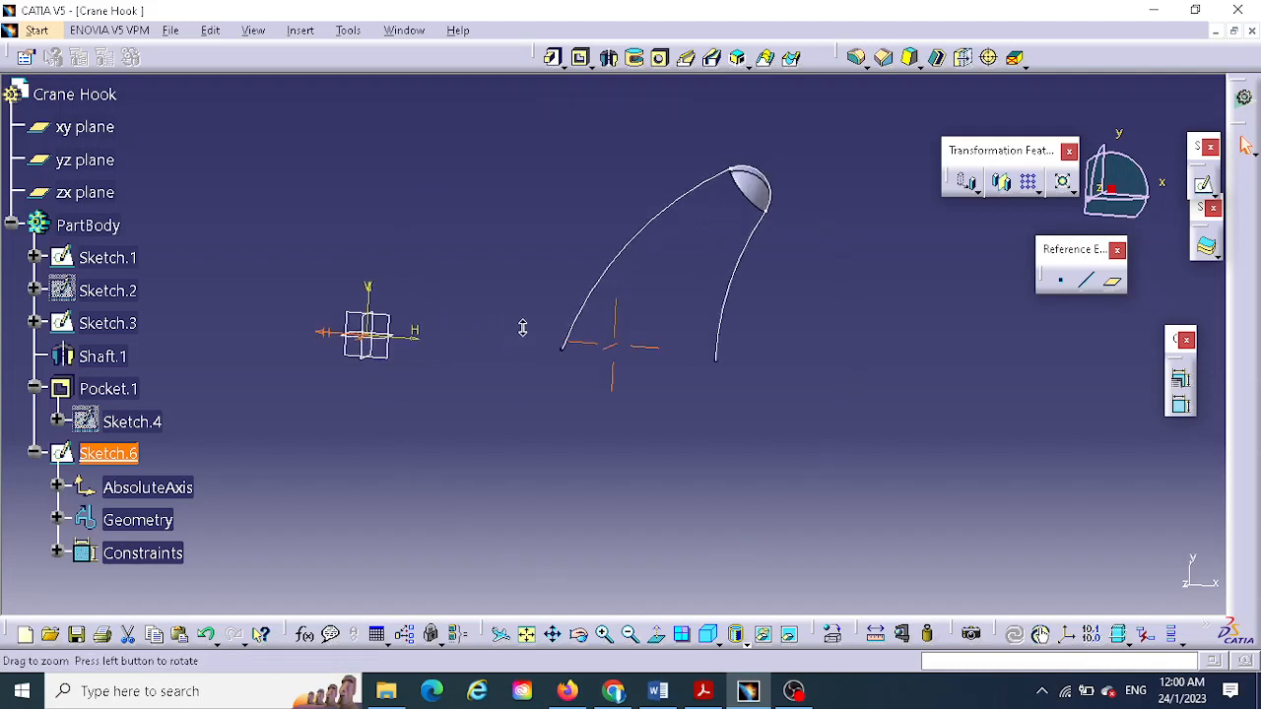
{"action": "left_click", "coordinate": [98, 452]}
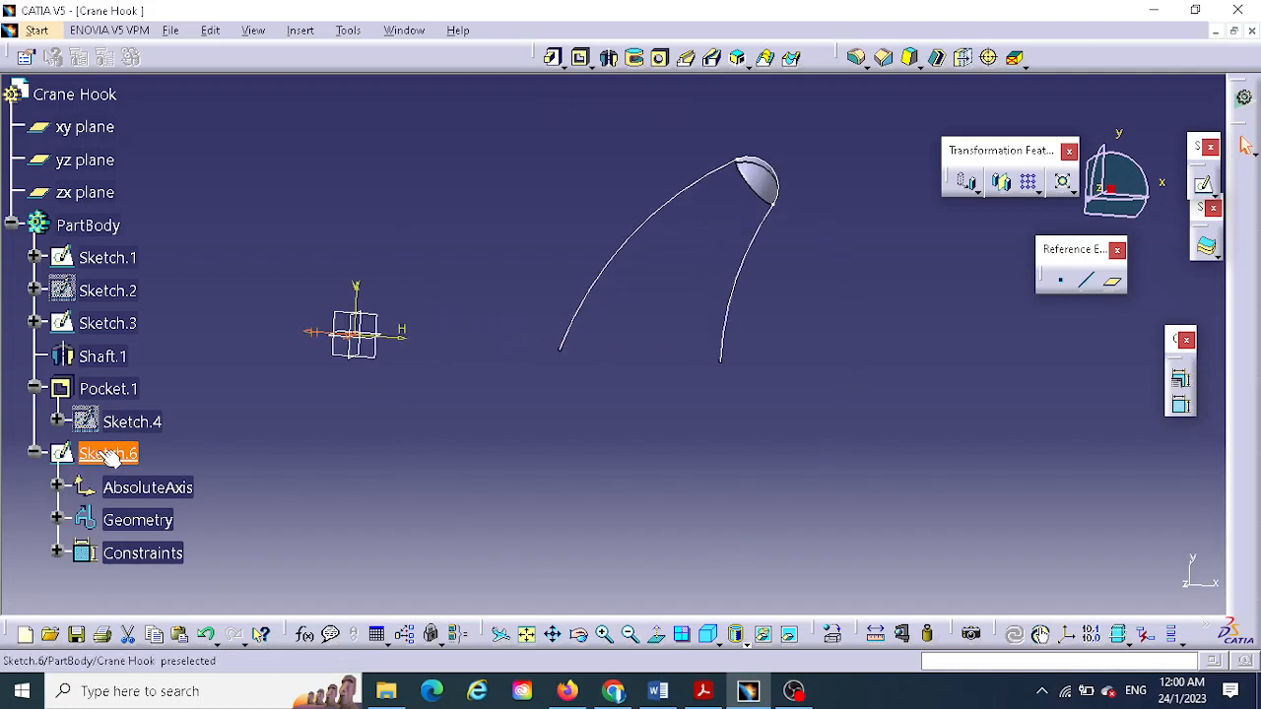
{"action": "right_click", "coordinate": [109, 459]}
{"action": "left_click", "coordinate": [173, 337]}
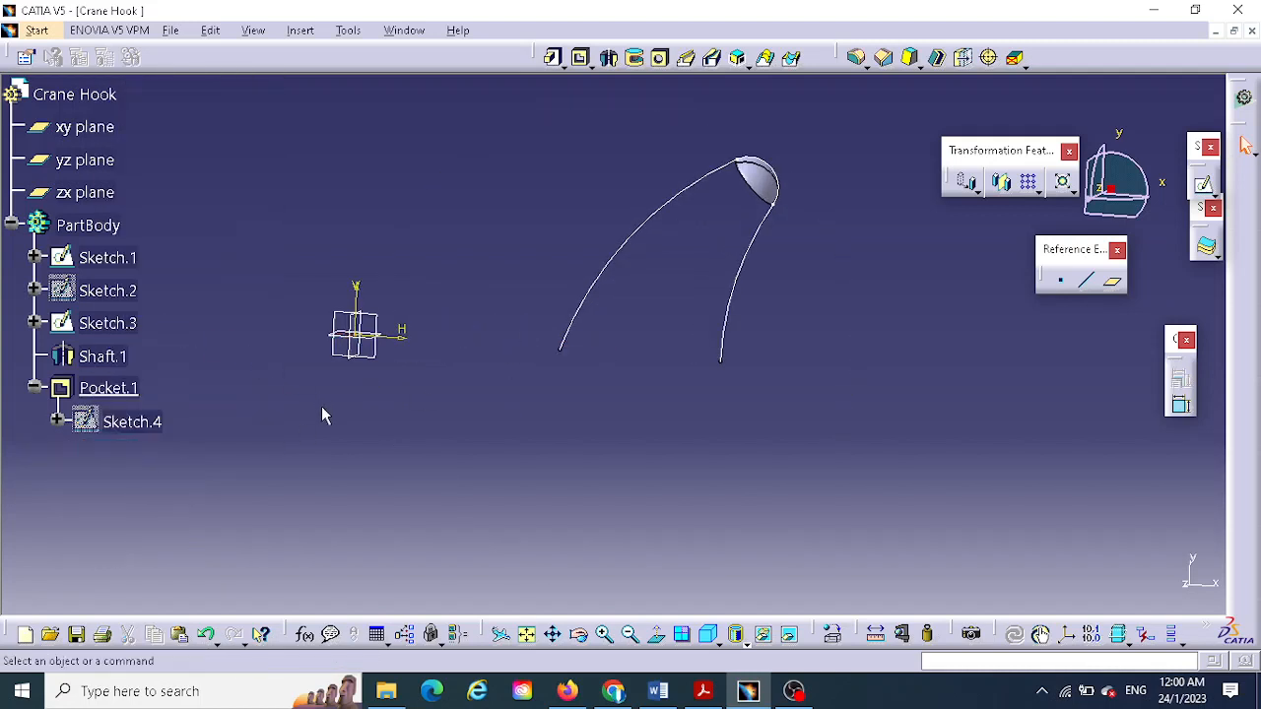
- Start a new sketch on the zx plane and draw a circle centred on the horizontal axis, enclosing both hook curves' free endpoints
{"action": "middle_click_drag", "start_coordinate": [514, 371], "coordinate": [450, 487]}
{"action": "left_click", "coordinate": [378, 329]}
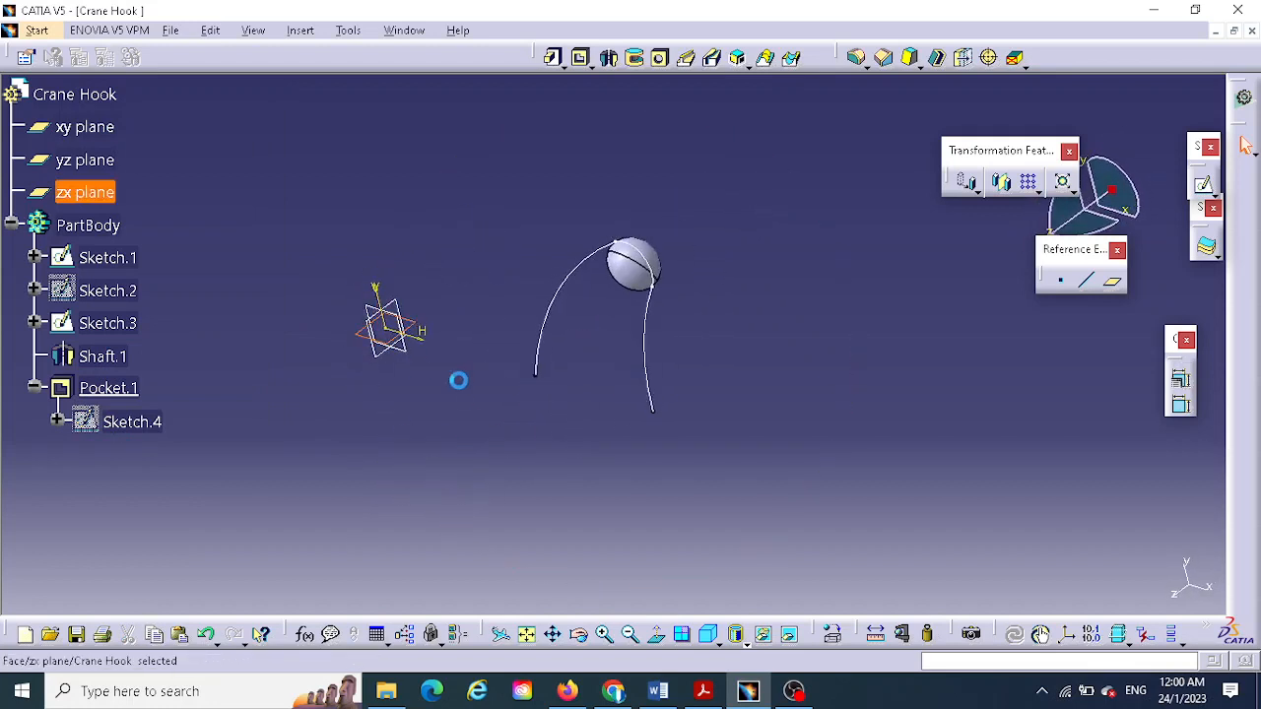
{"action": "left_click", "coordinate": [1203, 188]}
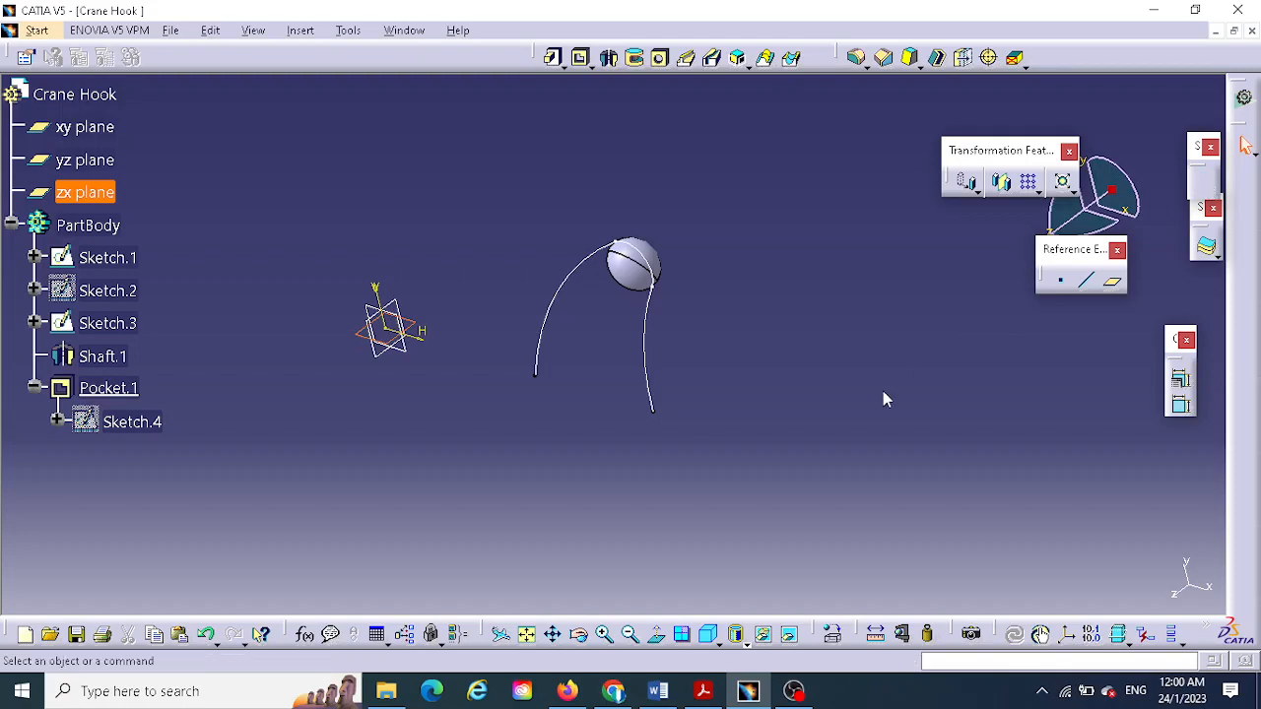
{"action": "mouse_move", "coordinate": [715, 394]}
{"action": "middle_mouse_down"}
{"action": "mouse_move", "coordinate": [721, 374]}
{"action": "mouse_move", "coordinate": [528, 528]}
{"action": "mouse_move", "coordinate": [591, 515]}
{"action": "middle_mouse_up"}
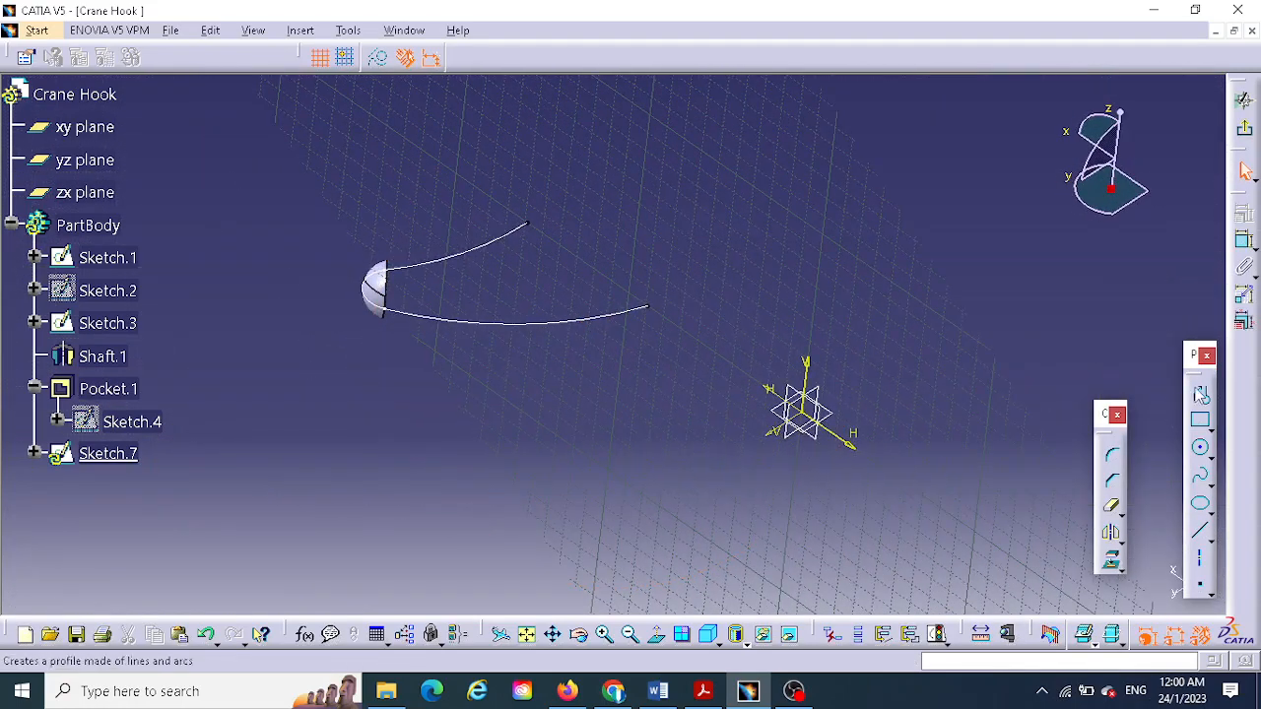
{"action": "left_click", "coordinate": [1201, 450]}
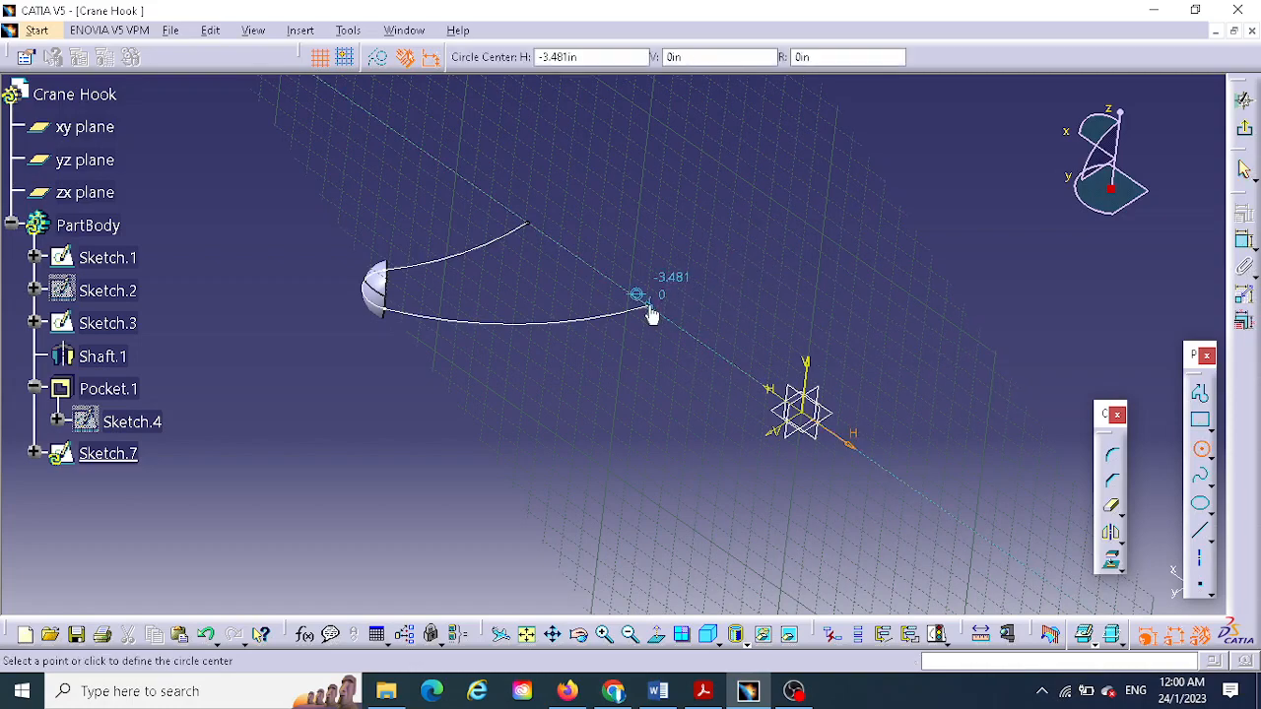
{"action": "left_click", "coordinate": [592, 266]}
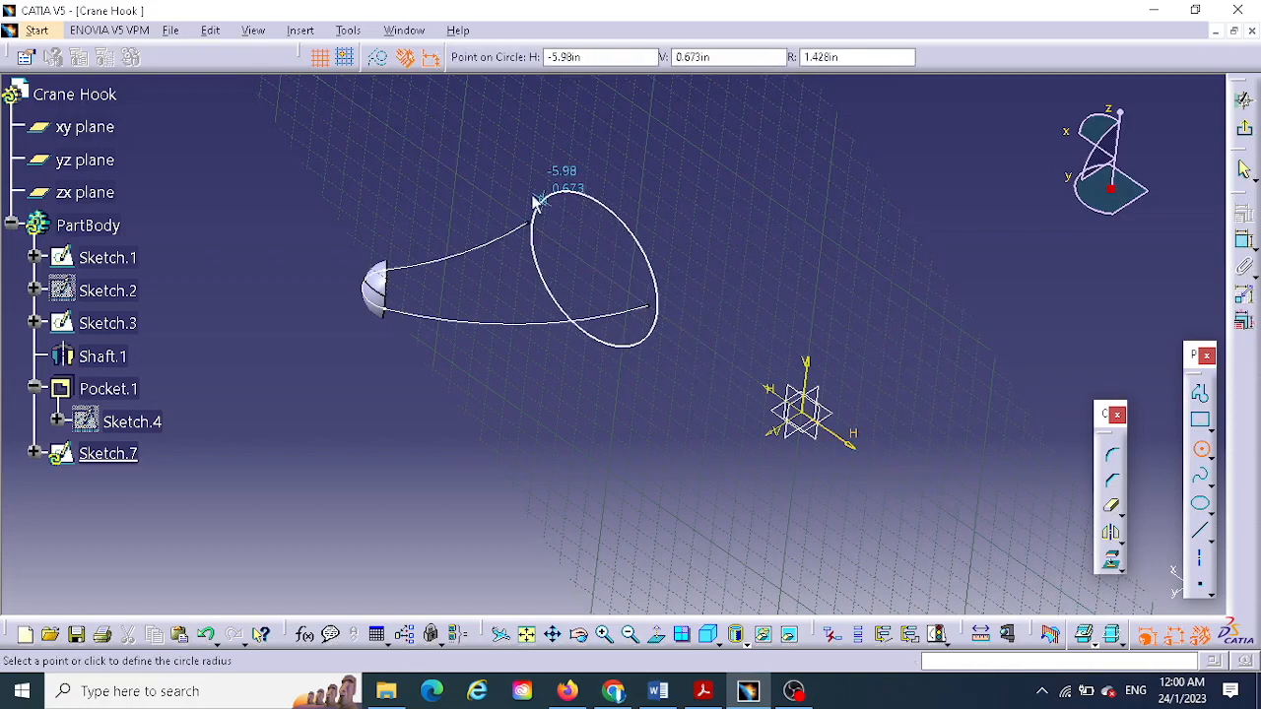
{"action": "left_click", "coordinate": [523, 191]}
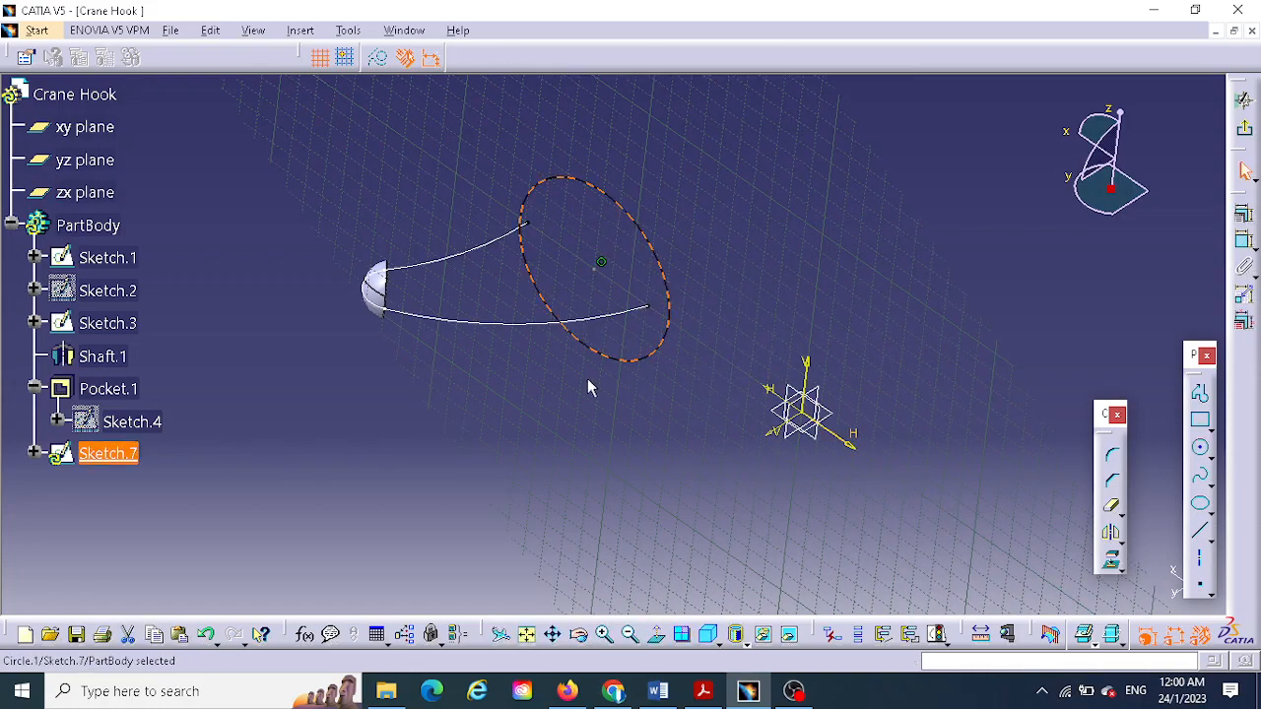
- Make the new circle coincident with the free hook-curve endpoint nearer the origin
{"action": "left_click", "coordinate": [648, 307], "text": "ctrl"}
{"action": "left_click", "coordinate": [1243, 218]}
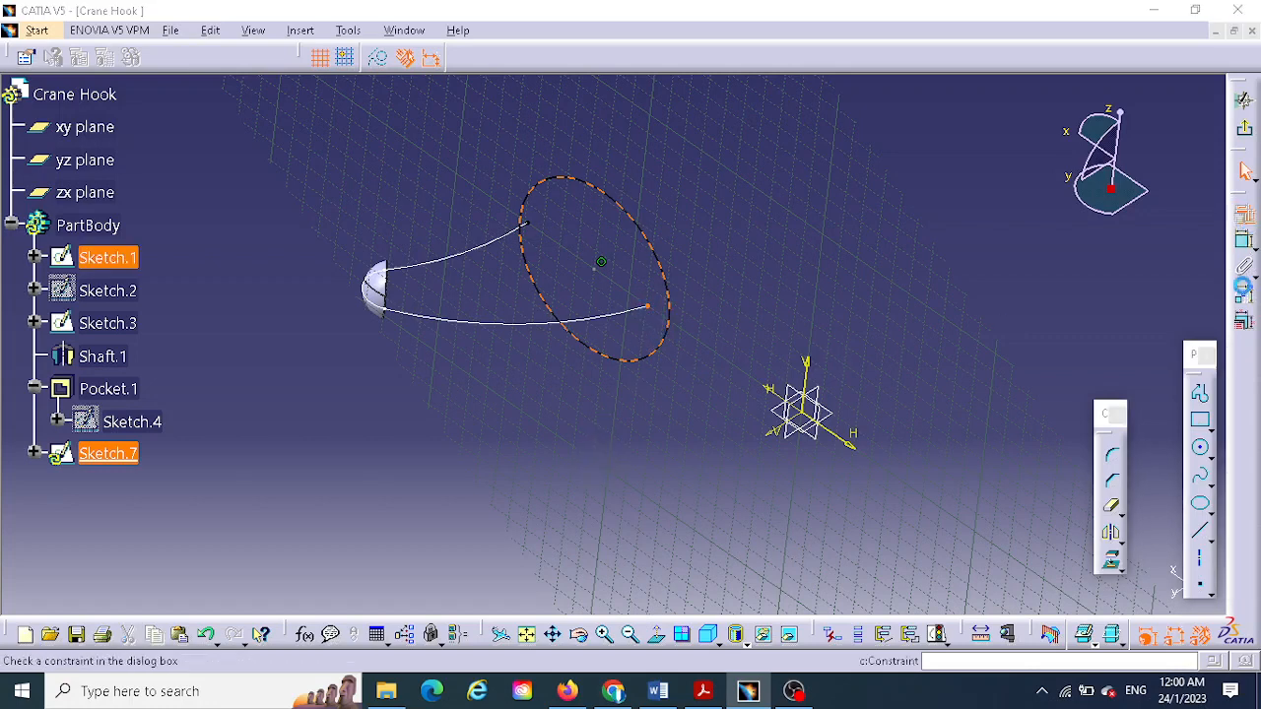
{"action": "left_click", "coordinate": [1126, 411]}
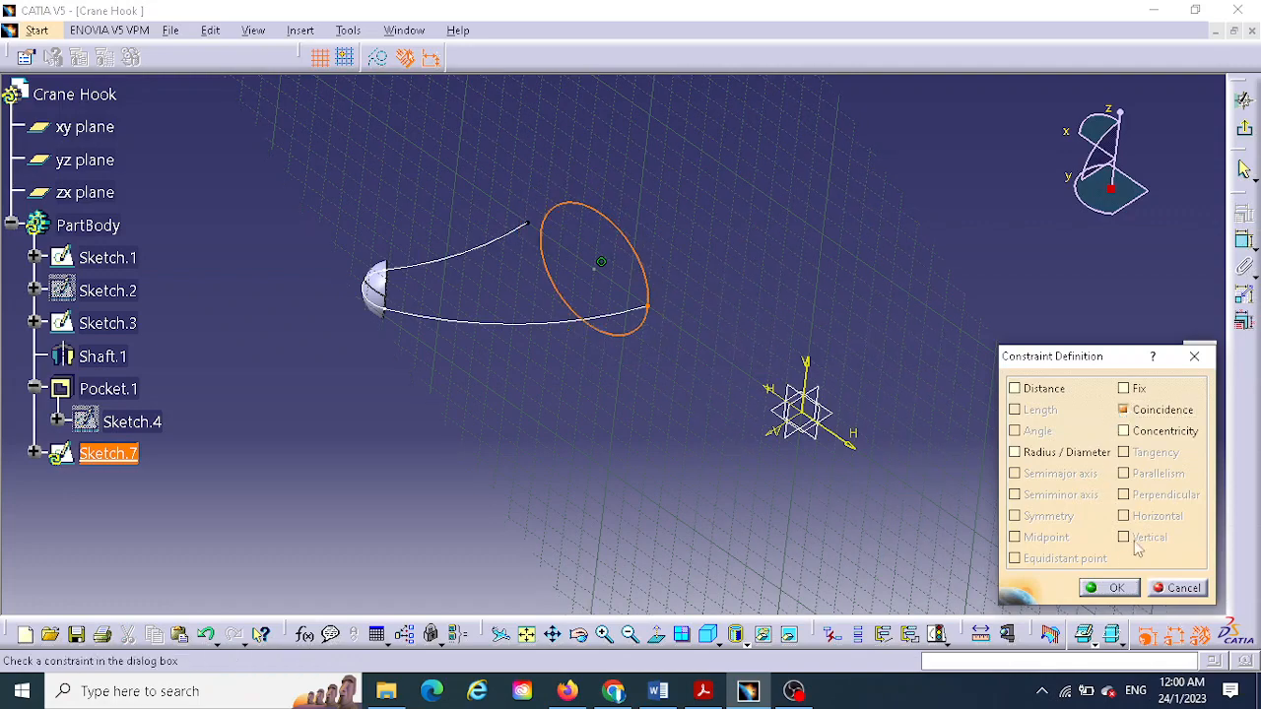
{"action": "left_click", "coordinate": [1110, 589]}
- Make the circle coincident with the other hook curve's free endpoint, farther from the origin, and exit the sketch
{"action": "mouse_move", "coordinate": [741, 289]}
{"action": "middle_mouse_down"}
{"action": "mouse_move", "coordinate": [757, 256]}
{"action": "mouse_move", "coordinate": [649, 205]}
{"action": "middle_mouse_up"}
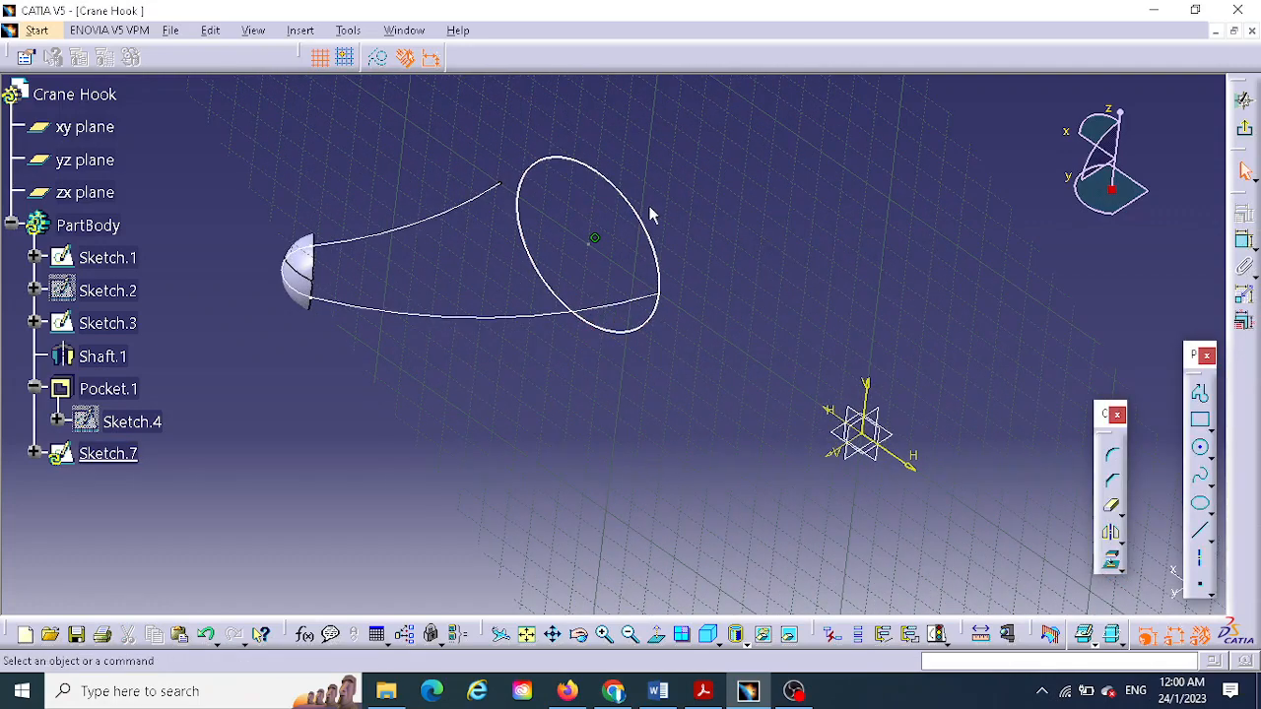
{"action": "left_click", "coordinate": [499, 184]}
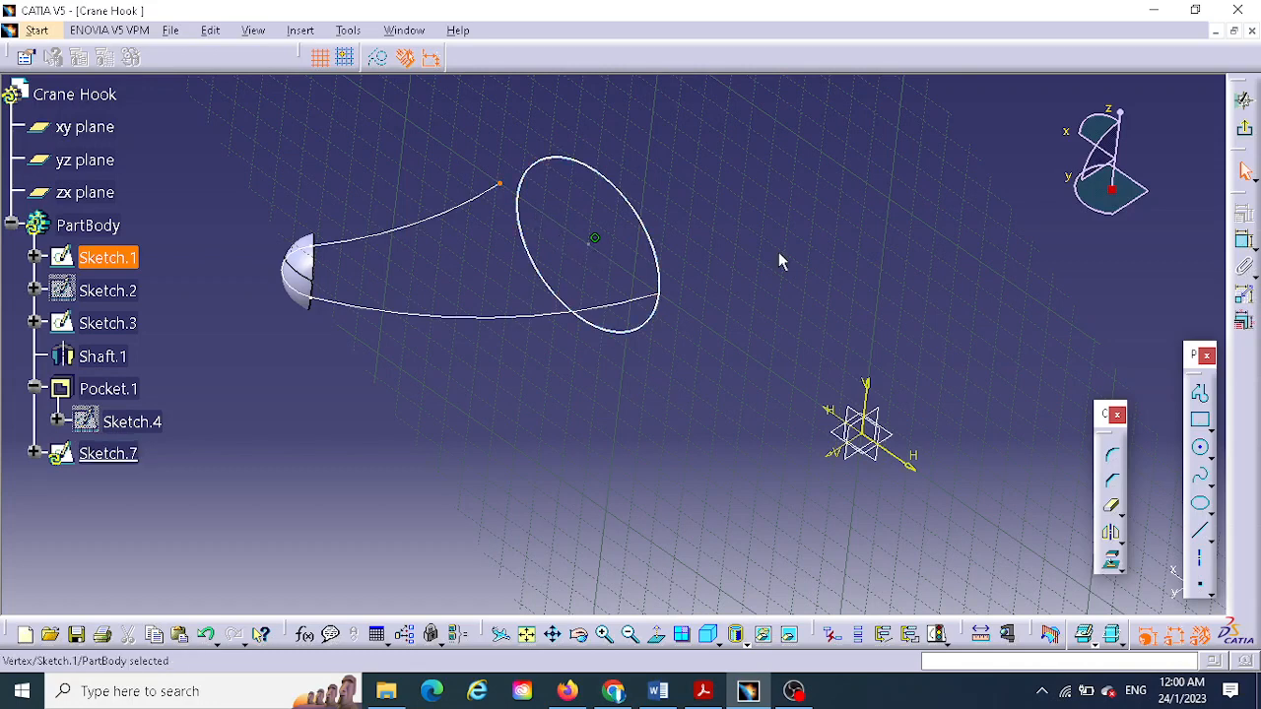
{"action": "left_click", "coordinate": [538, 181], "text": "ctrl"}
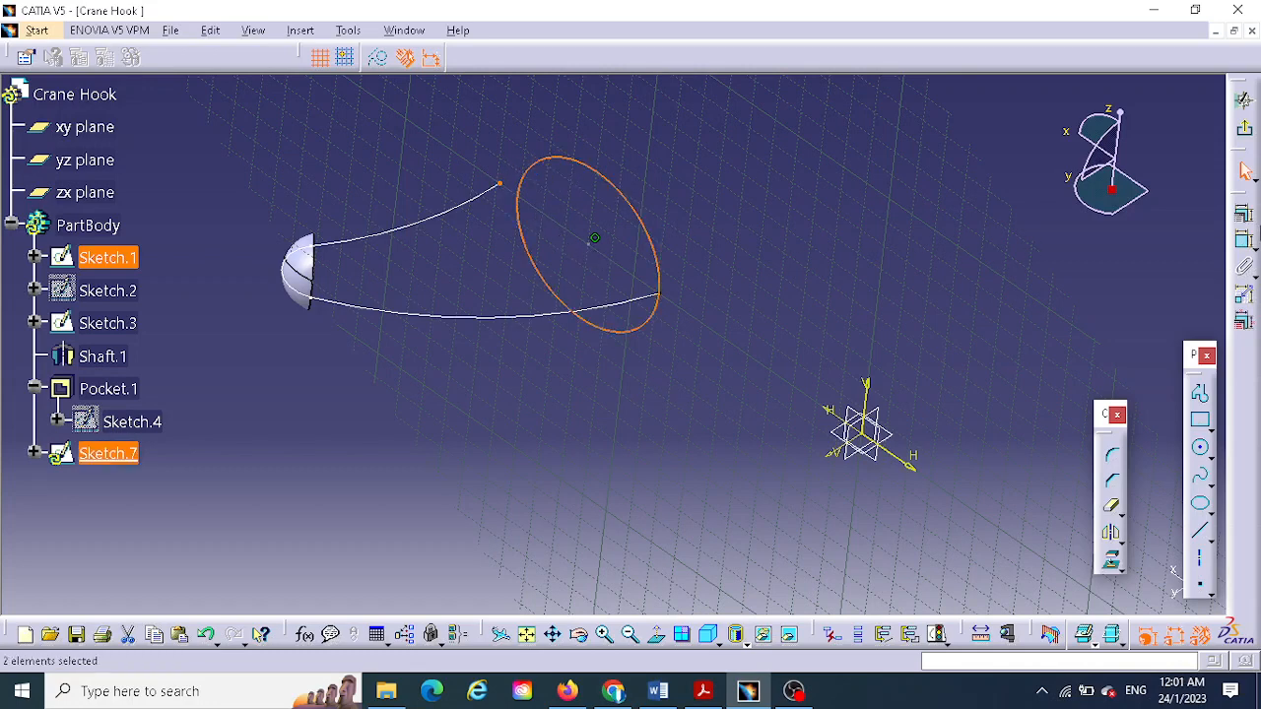
{"action": "left_click", "coordinate": [1241, 217]}
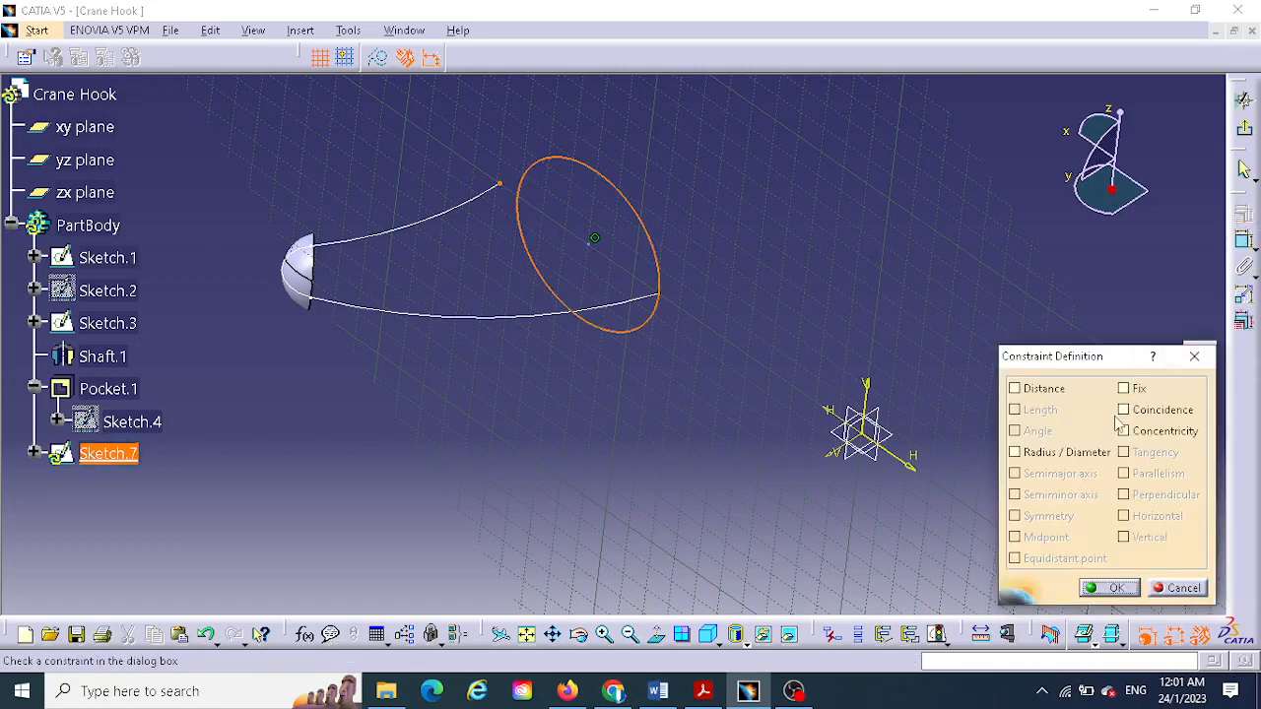
{"action": "left_click", "coordinate": [1123, 409]}
{"action": "left_click", "coordinate": [1116, 588]}
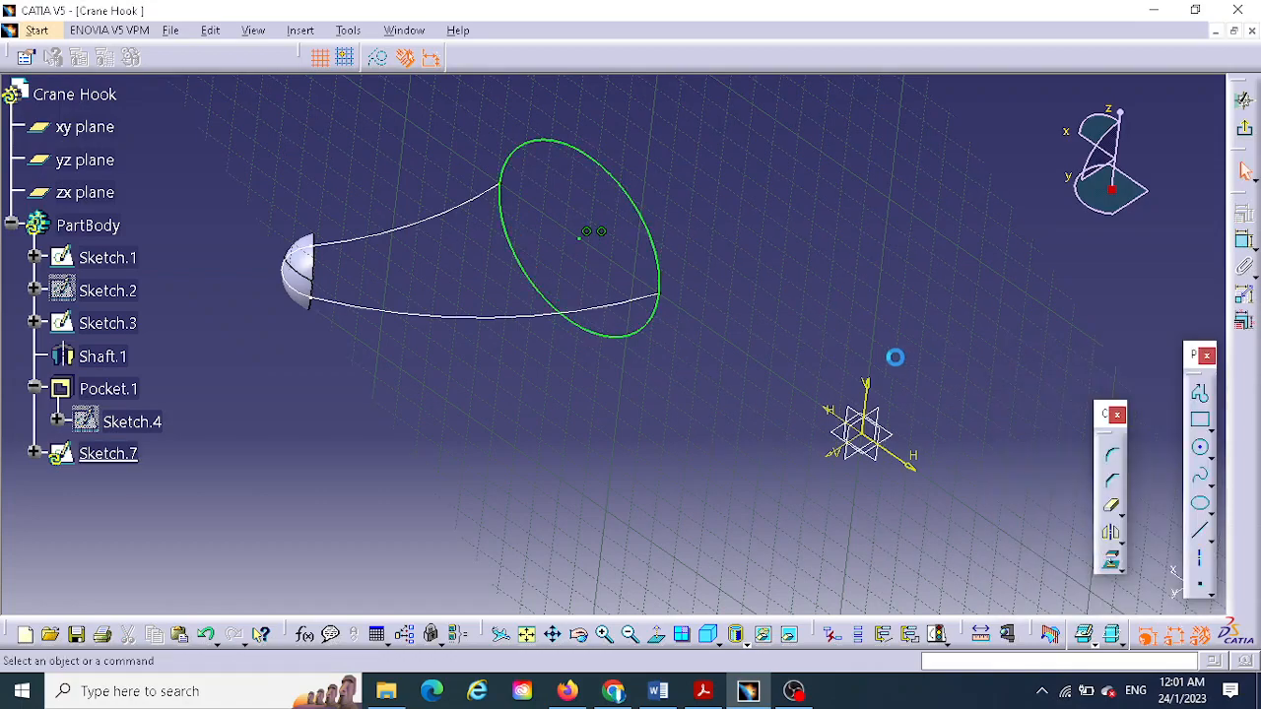
{"action": "middle_click_drag", "start_coordinate": [442, 436], "coordinate": [894, 199]}
{"action": "left_click", "coordinate": [1244, 128]}
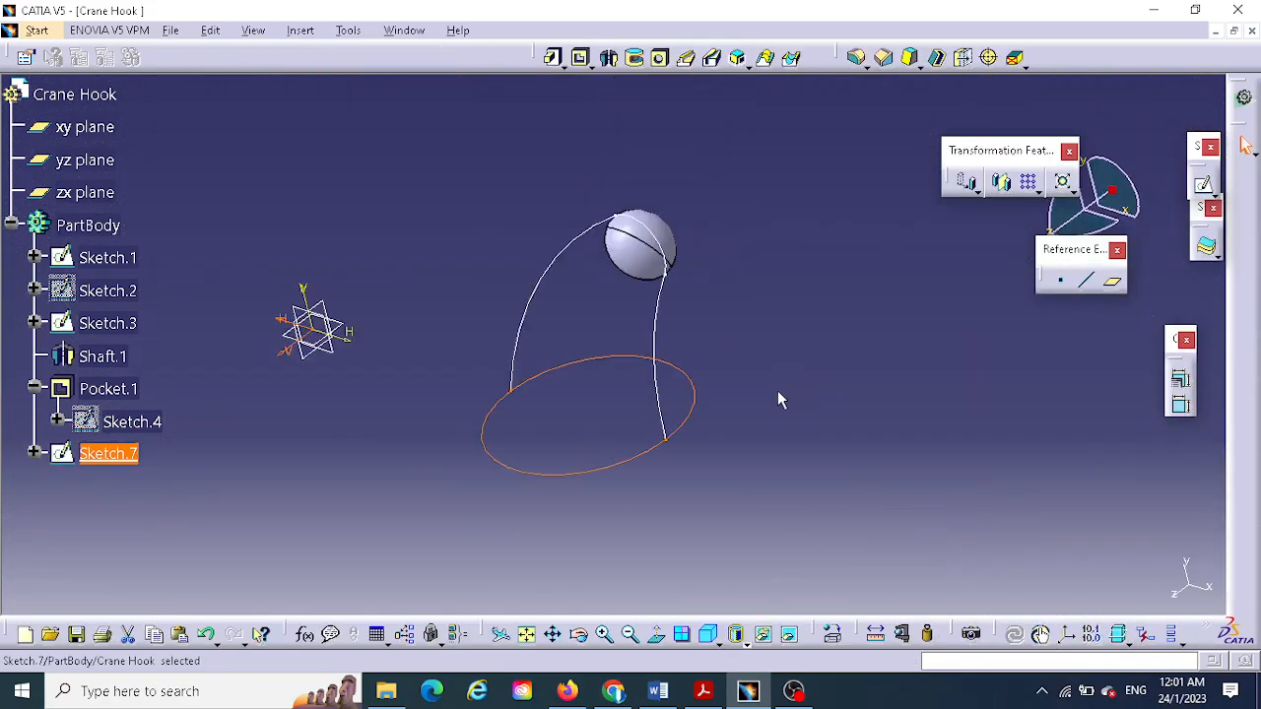
- Start a Multi-sections Solid using the zx-plane circle, Sketch.7, and the flat face of the tip cap as its two sections
{"action": "middle_click_drag", "start_coordinate": [778, 394], "coordinate": [827, 359]}
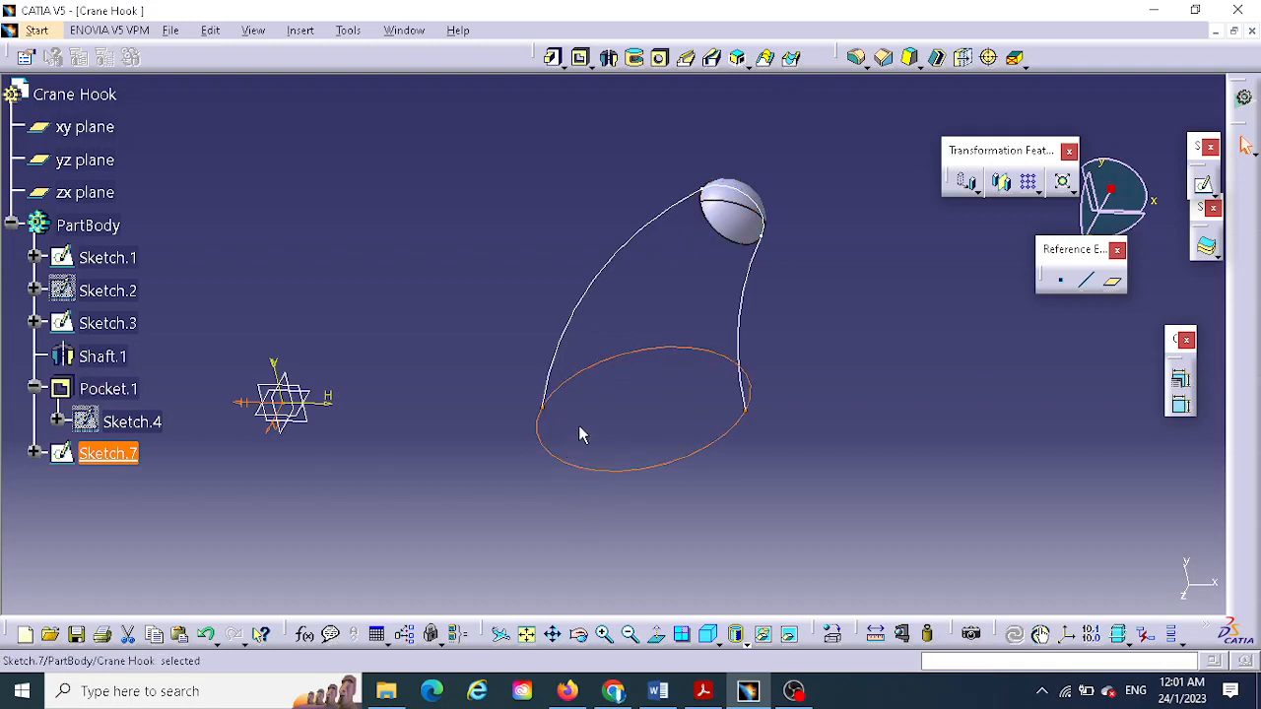
{"action": "mouse_move", "coordinate": [669, 288]}
{"action": "middle_mouse_down"}
{"action": "mouse_move", "coordinate": [760, 240]}
{"action": "mouse_move", "coordinate": [893, 124]}
{"action": "mouse_move", "coordinate": [729, 229]}
{"action": "mouse_move", "coordinate": [741, 239]}
{"action": "middle_mouse_up"}
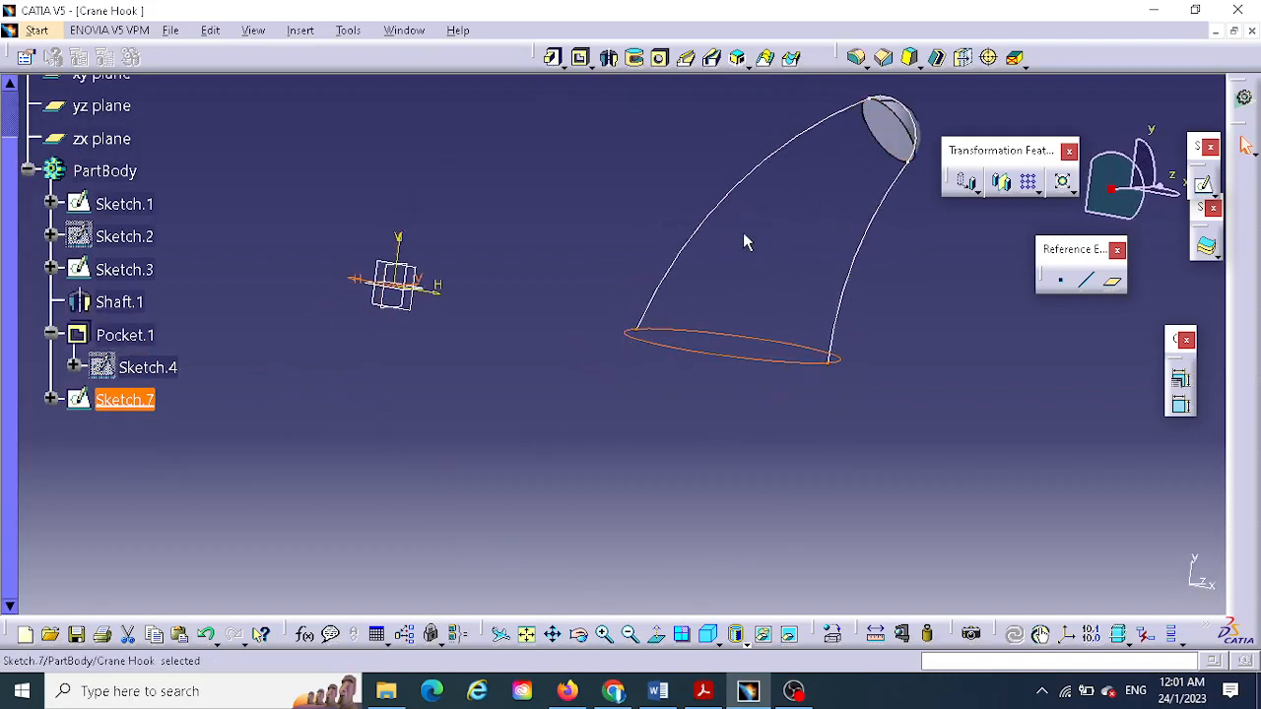
{"action": "mouse_move", "coordinate": [659, 312]}
{"action": "middle_mouse_down"}
{"action": "mouse_move", "coordinate": [529, 390]}
{"action": "mouse_move", "coordinate": [661, 352]}
{"action": "mouse_move", "coordinate": [566, 444]}
{"action": "mouse_move", "coordinate": [584, 448]}
{"action": "middle_mouse_up"}
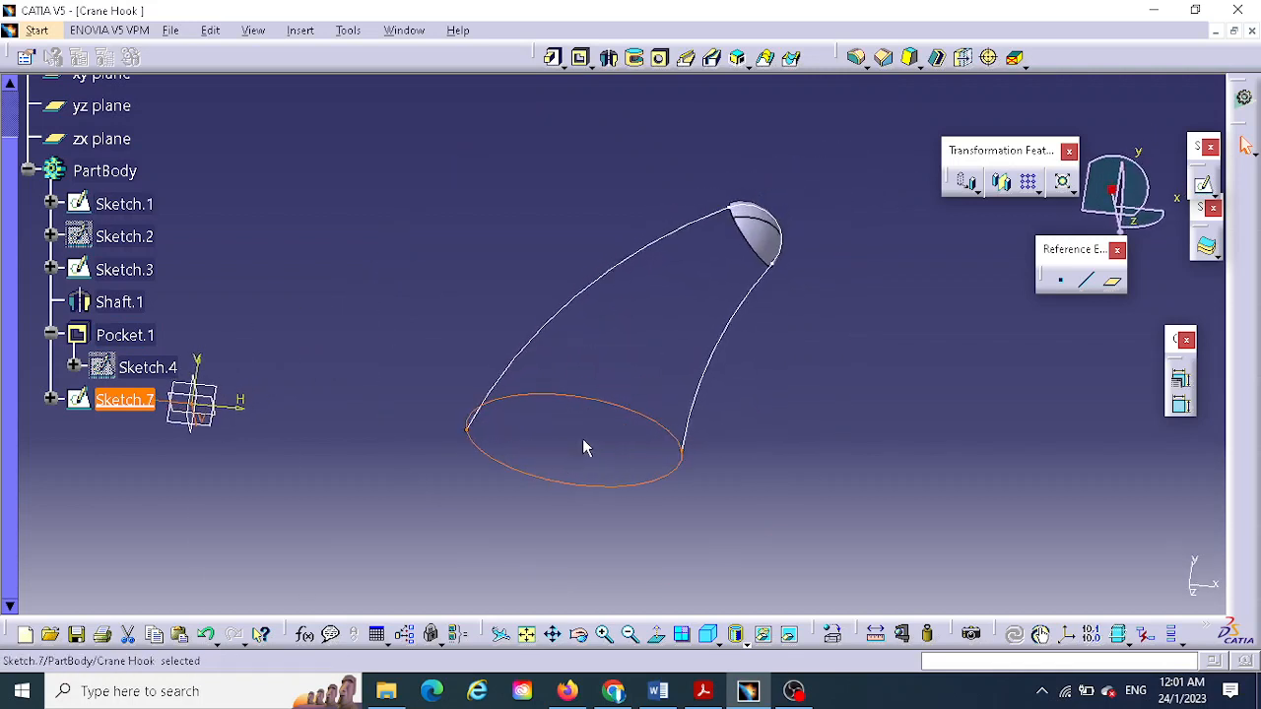
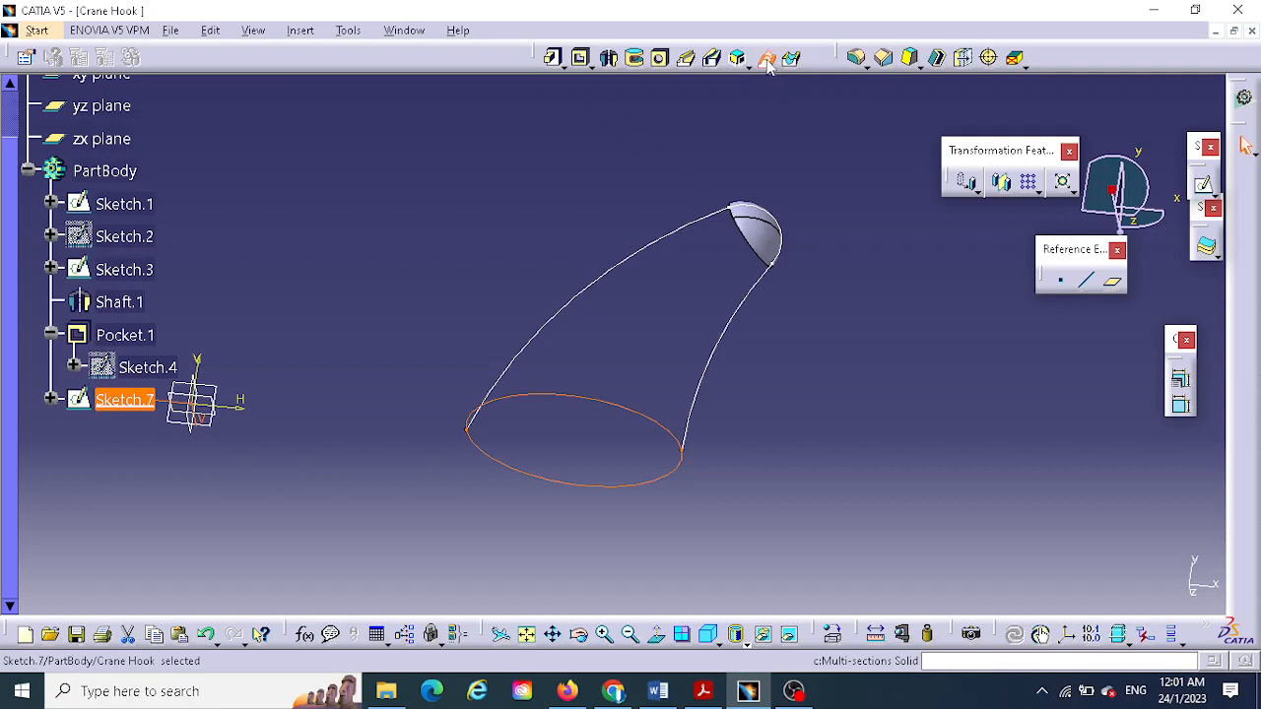
{"action": "left_click", "coordinate": [767, 59]}
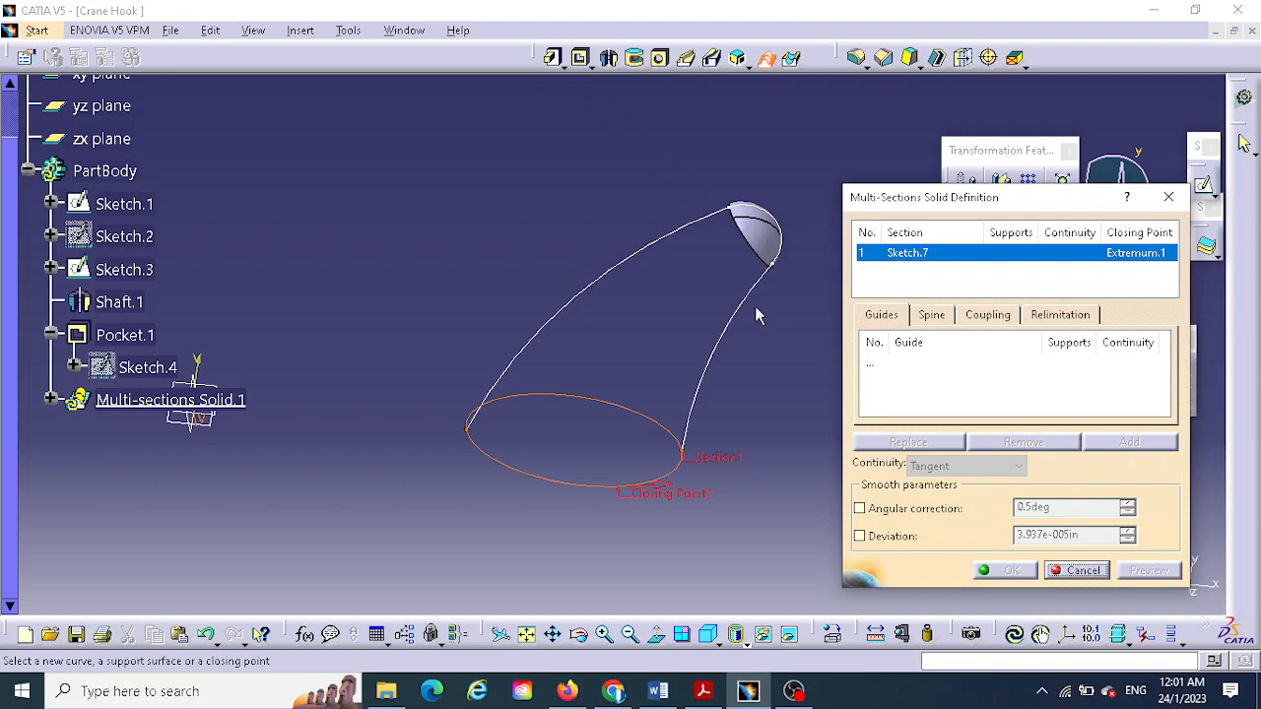
{"action": "middle_click_drag", "start_coordinate": [663, 313], "coordinate": [765, 239]}
{"action": "left_click", "coordinate": [766, 239]}
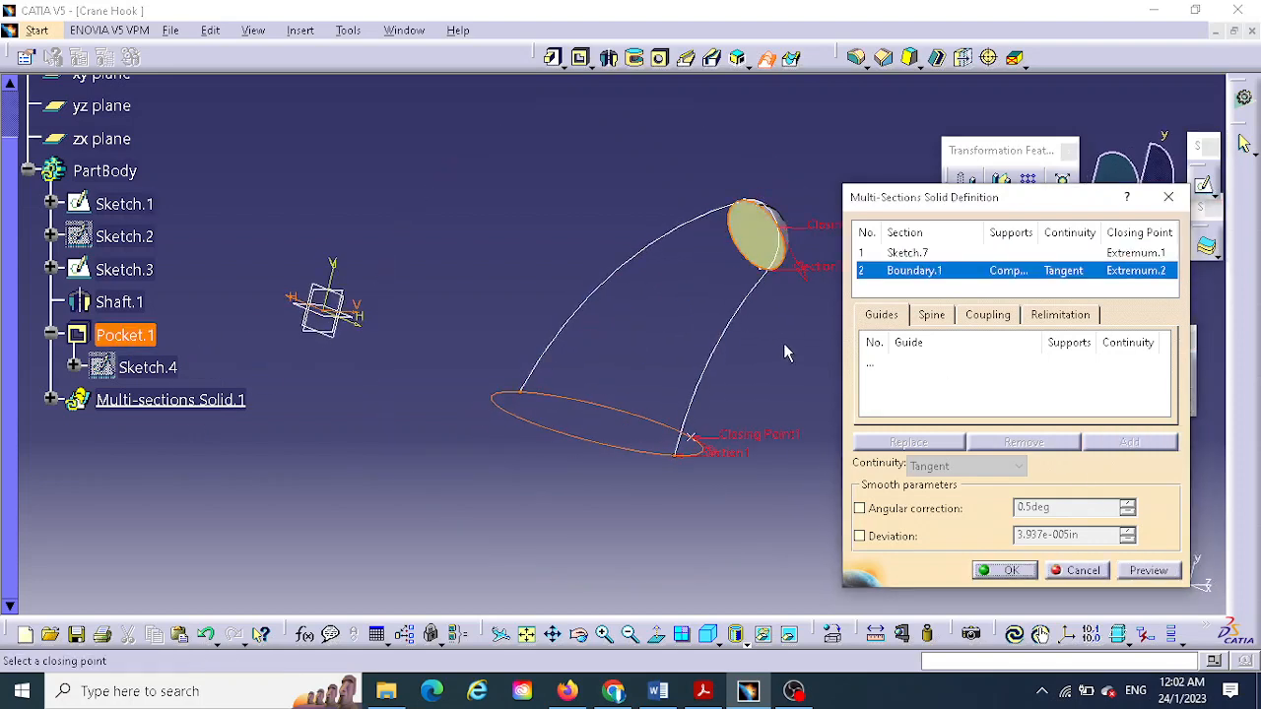
{"action": "middle_click_drag", "start_coordinate": [784, 343], "coordinate": [510, 420]}
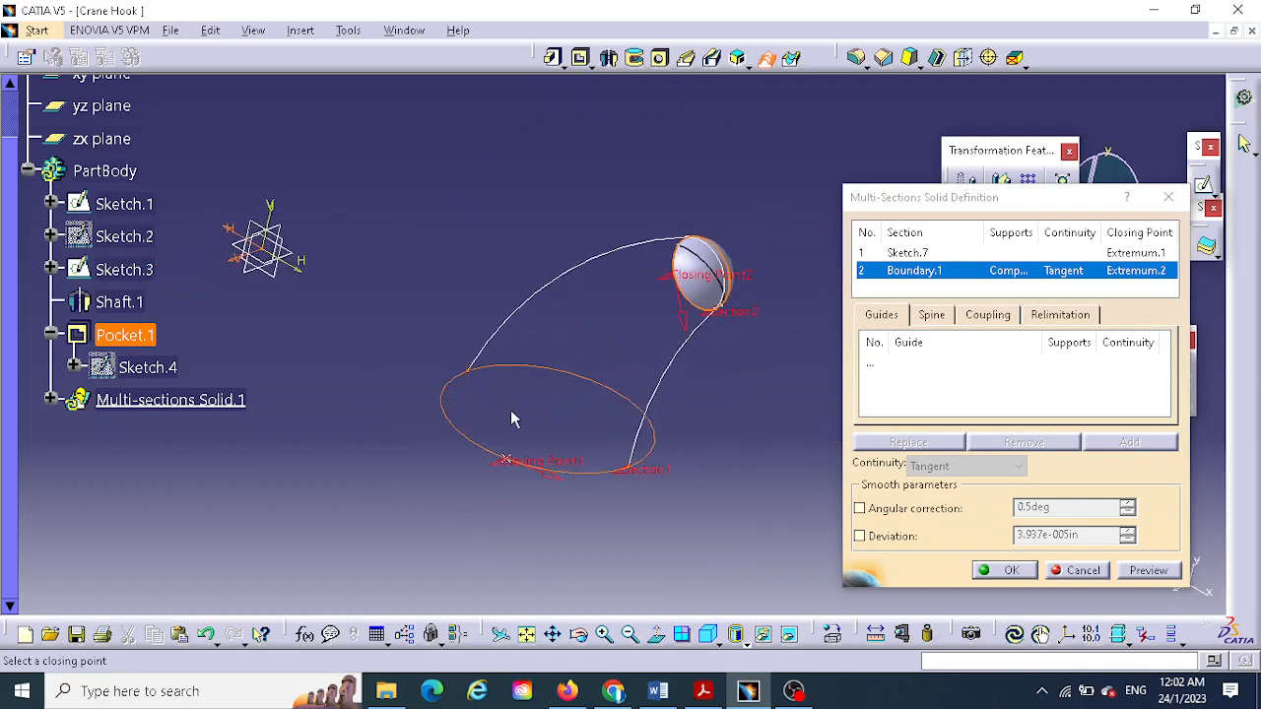
{"action": "middle_click_drag", "start_coordinate": [722, 412], "coordinate": [766, 358]}
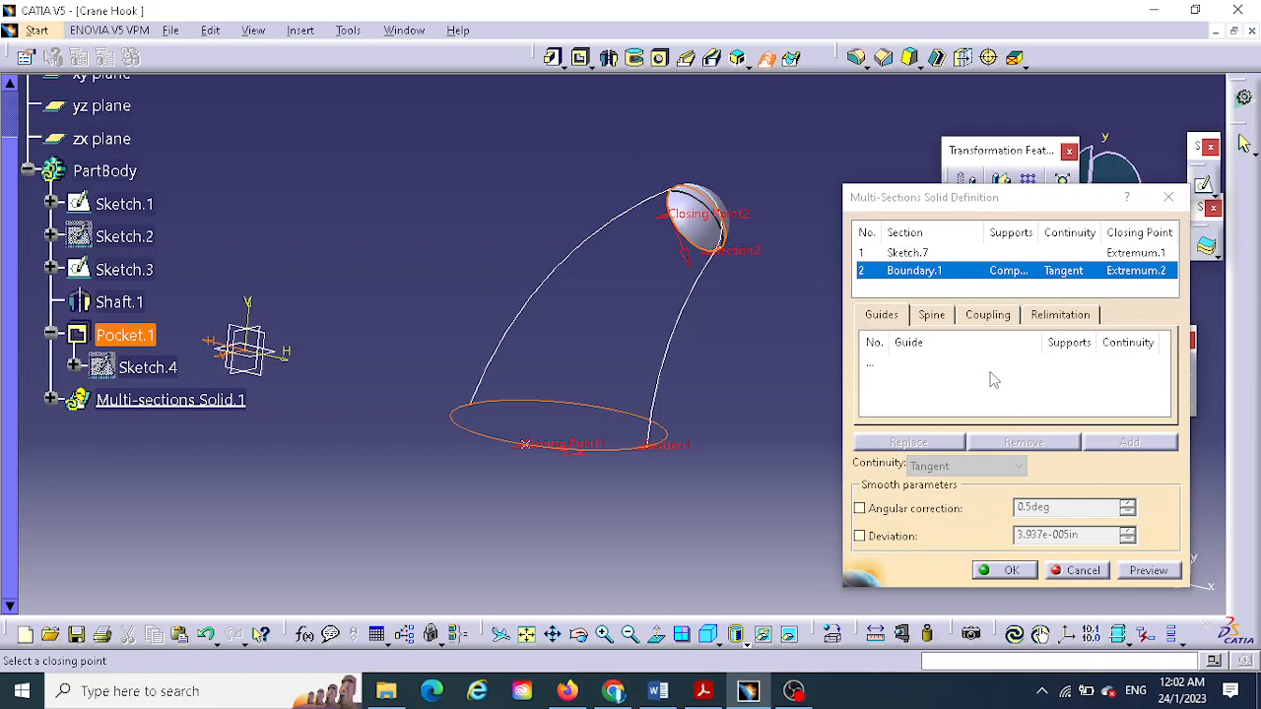
- Try to preview the multi-sections solid with the sections coupling kept at Tangency then curvature
{"action": "left_click", "coordinate": [988, 321]}
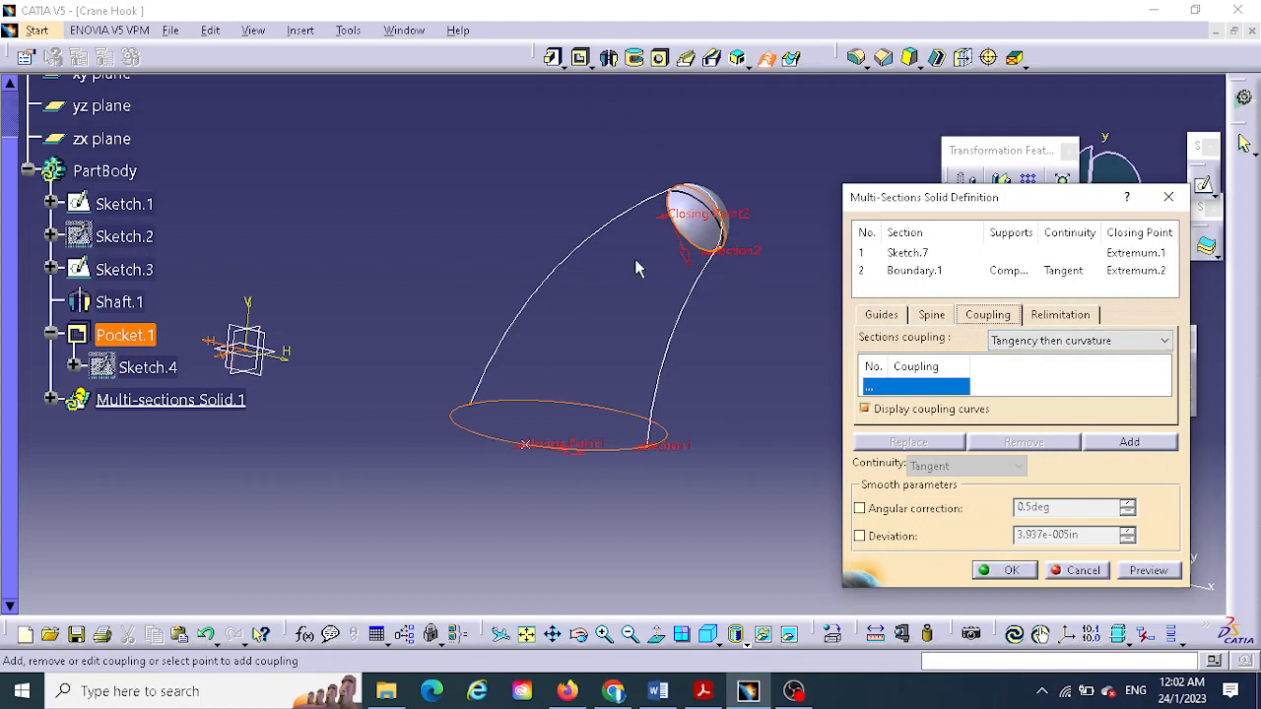
{"action": "left_click", "coordinate": [1052, 343]}
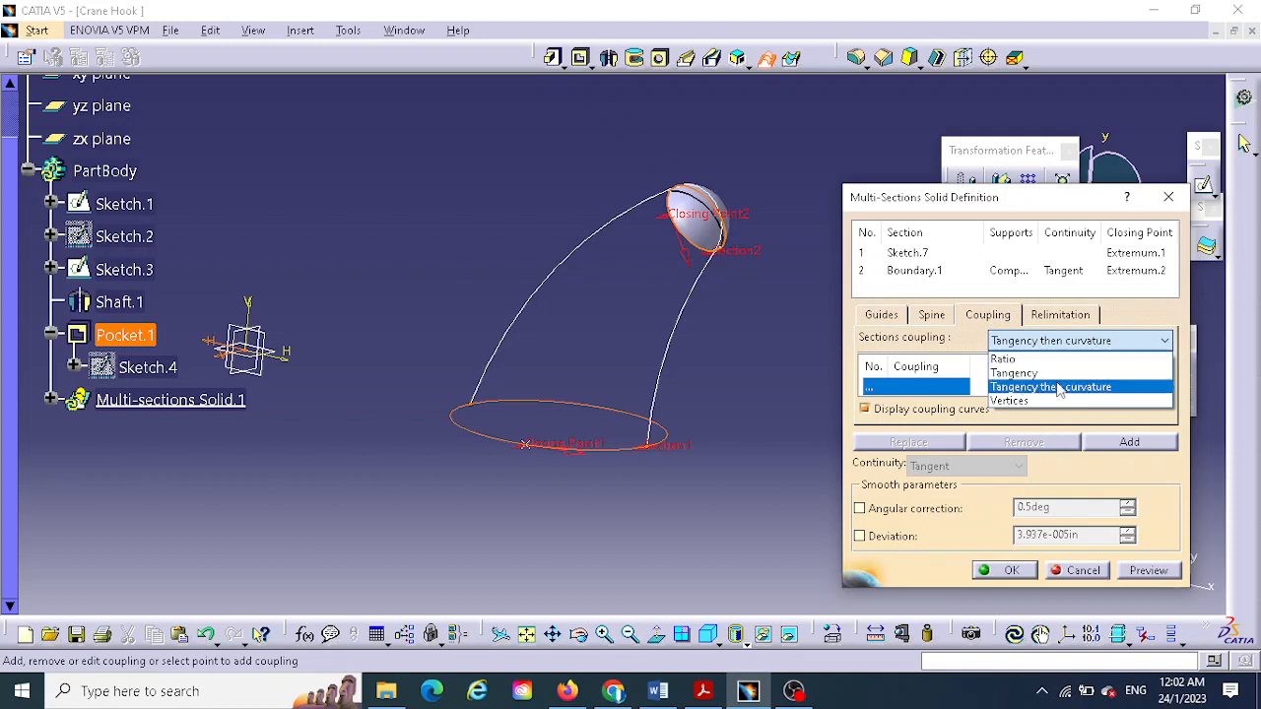
{"action": "left_click", "coordinate": [1056, 342]}
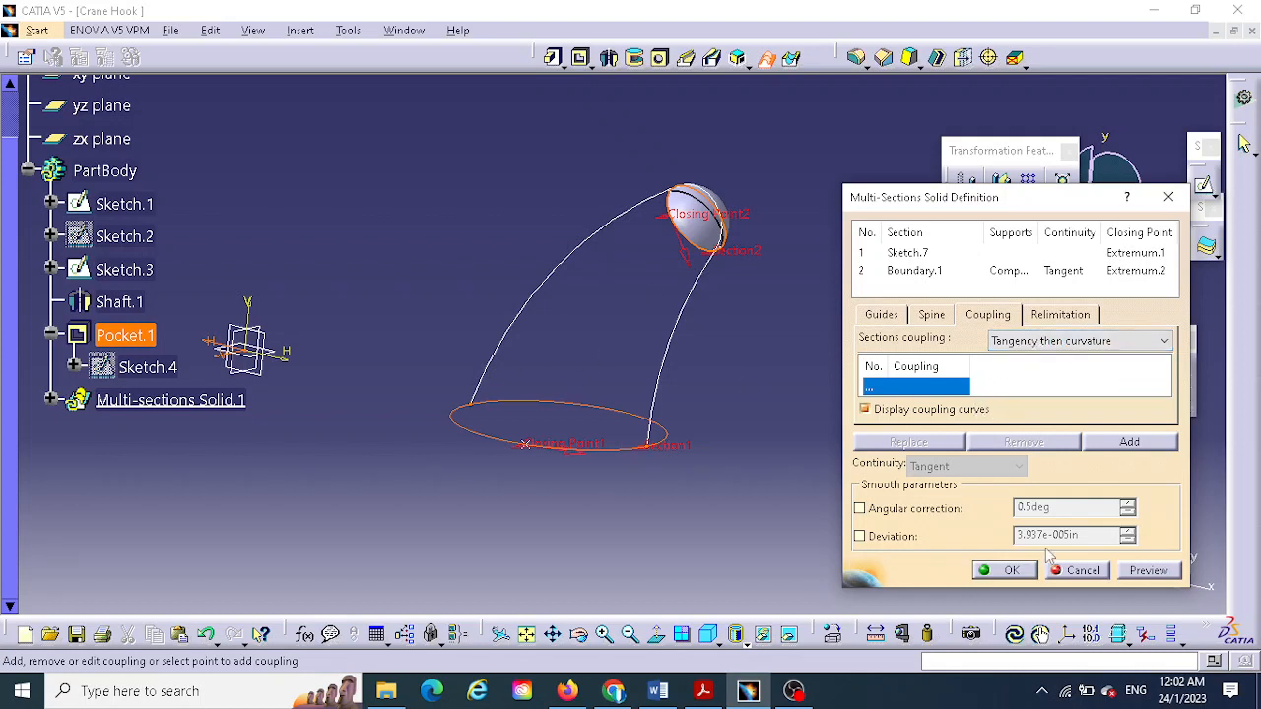
{"action": "left_click", "coordinate": [1149, 572]}
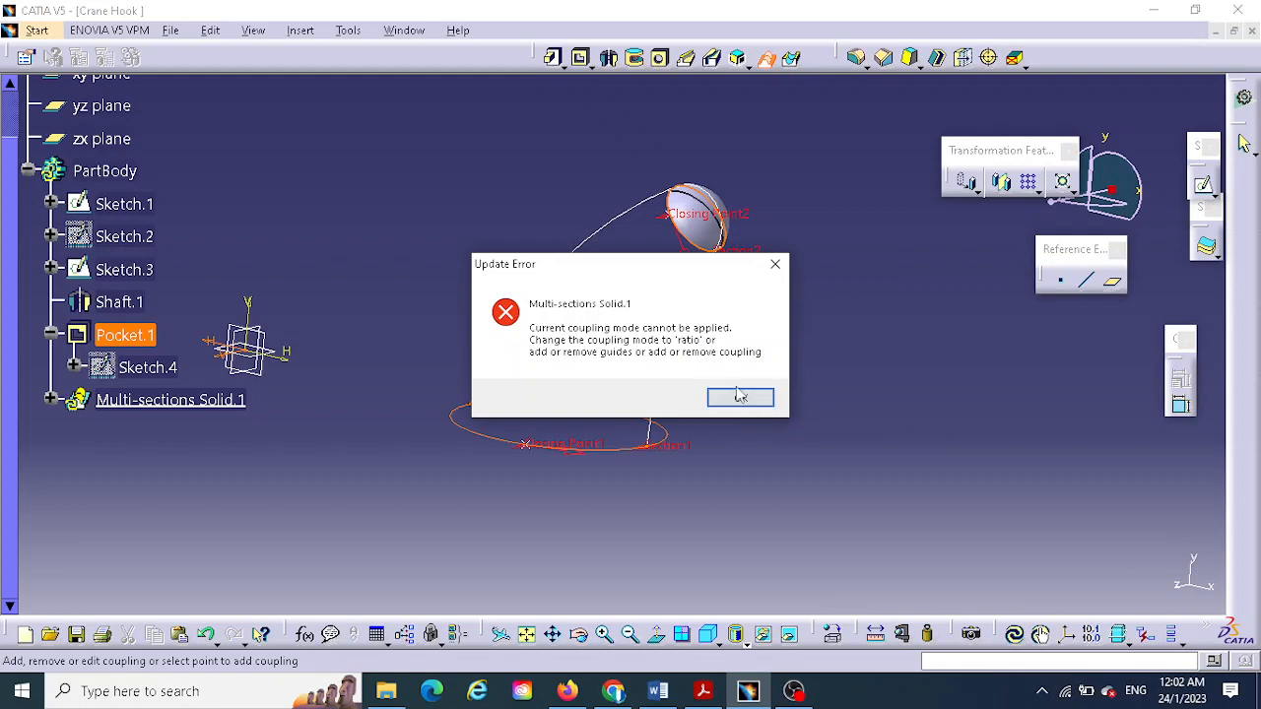
{"action": "left_click", "coordinate": [742, 400]}
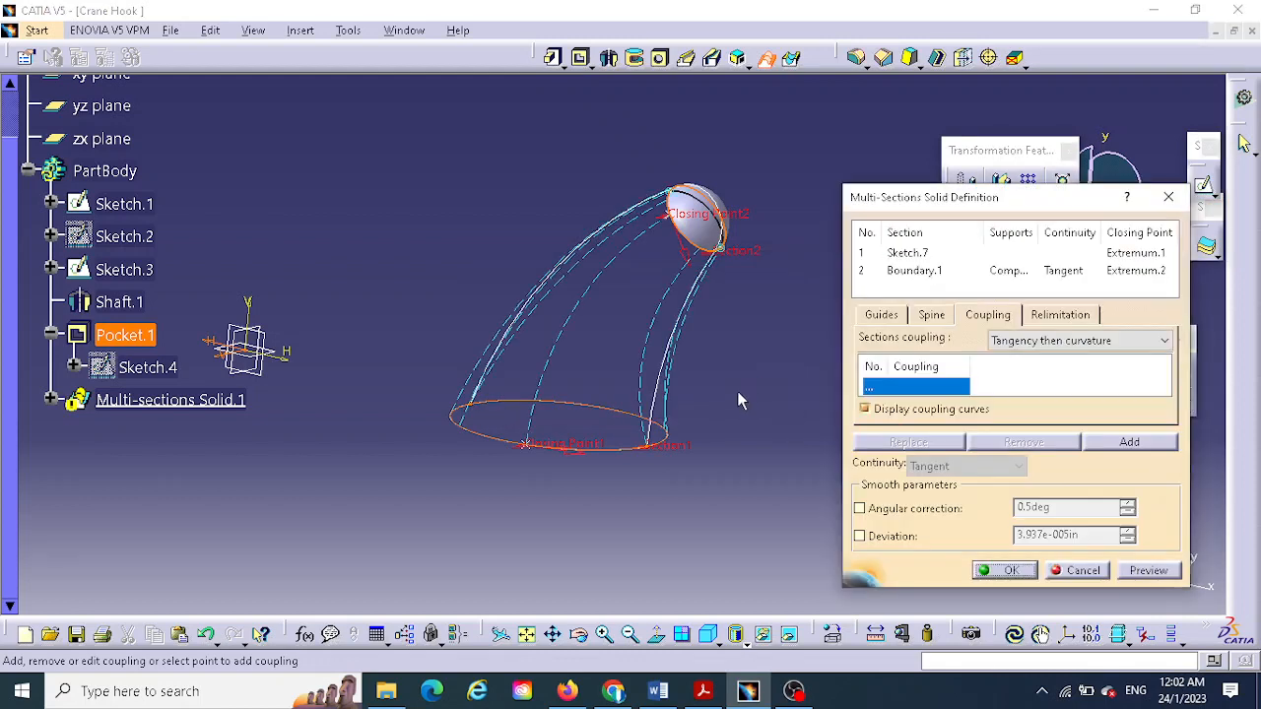
- Examine the coupling curves running between the base circle and the tip cap from several angles
{"action": "middle_click_drag", "start_coordinate": [716, 386], "coordinate": [743, 427]}
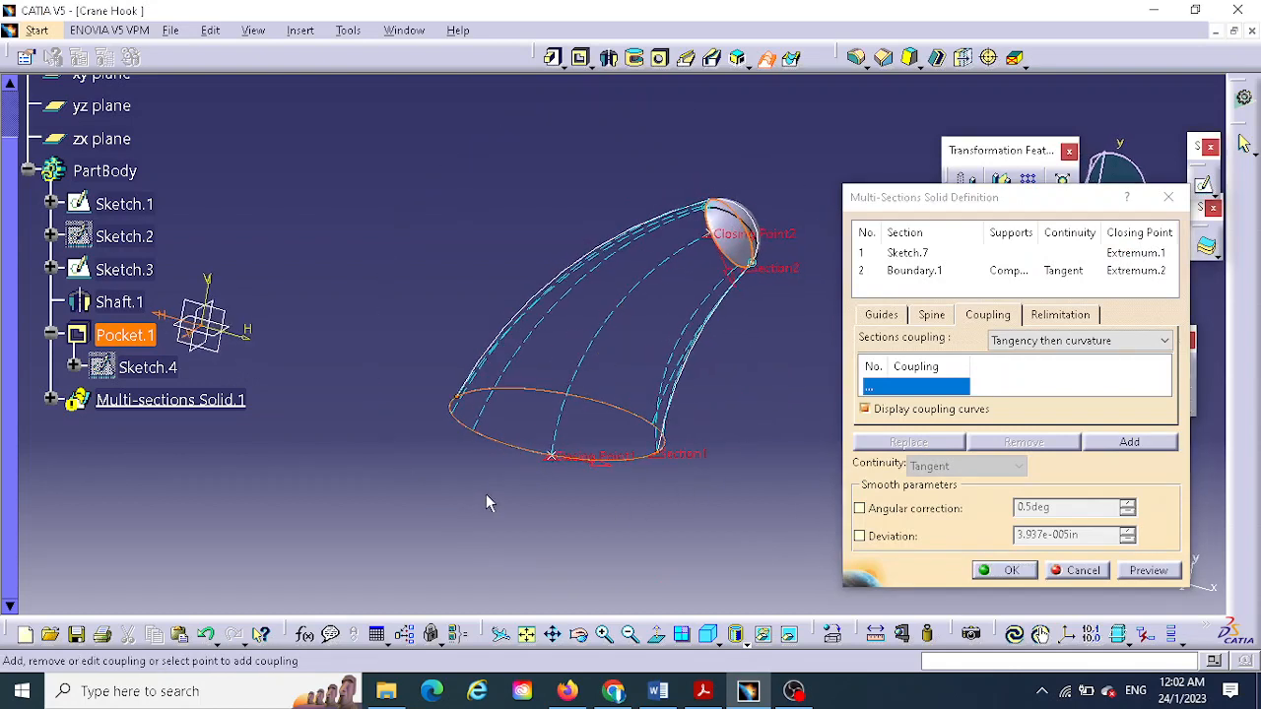
{"action": "middle_click_drag", "start_coordinate": [487, 498], "coordinate": [545, 548]}
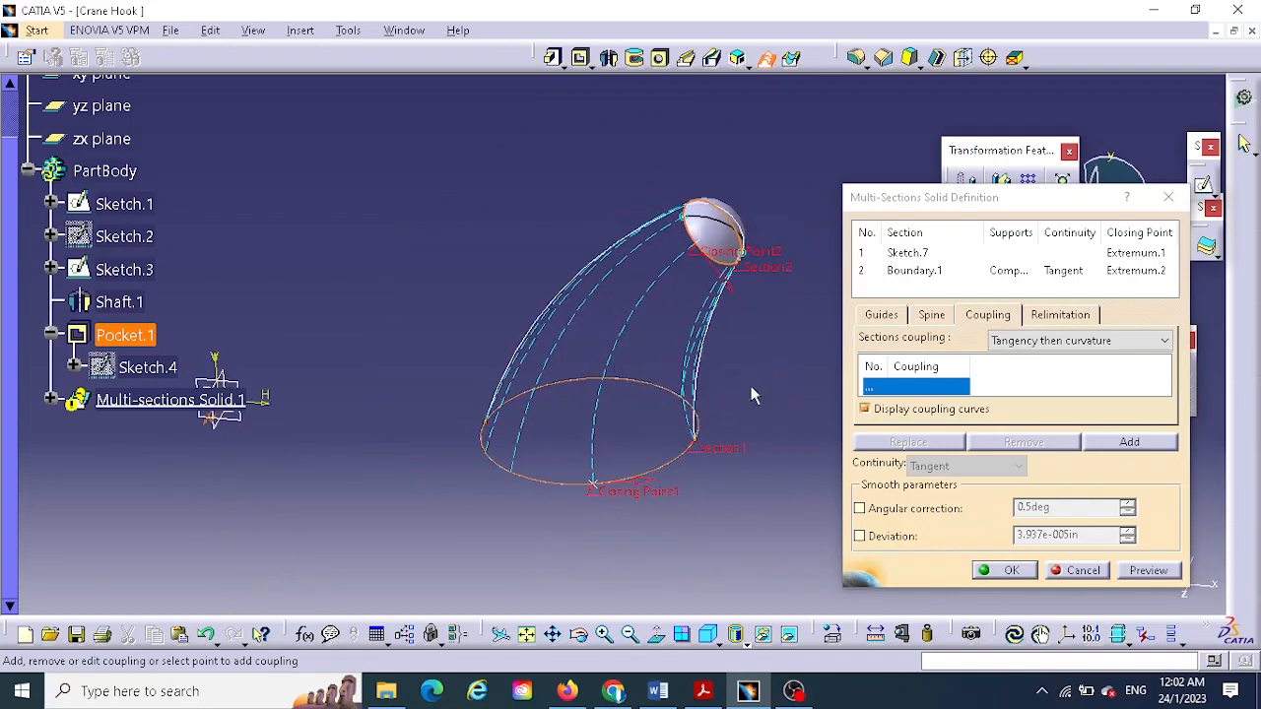
{"action": "middle_click_drag", "start_coordinate": [718, 526], "coordinate": [488, 435]}
{"action": "middle_click_drag", "start_coordinate": [733, 358], "coordinate": [601, 375]}
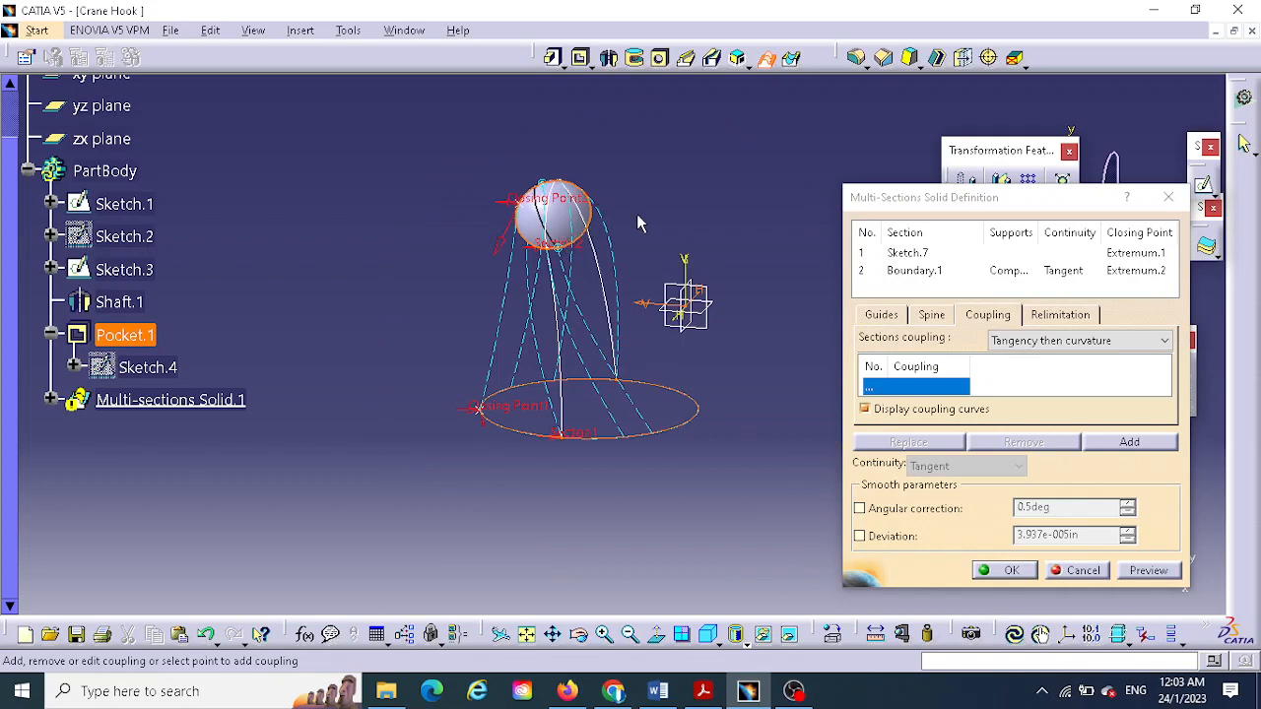
{"action": "middle_click_drag", "start_coordinate": [649, 506], "coordinate": [766, 537]}
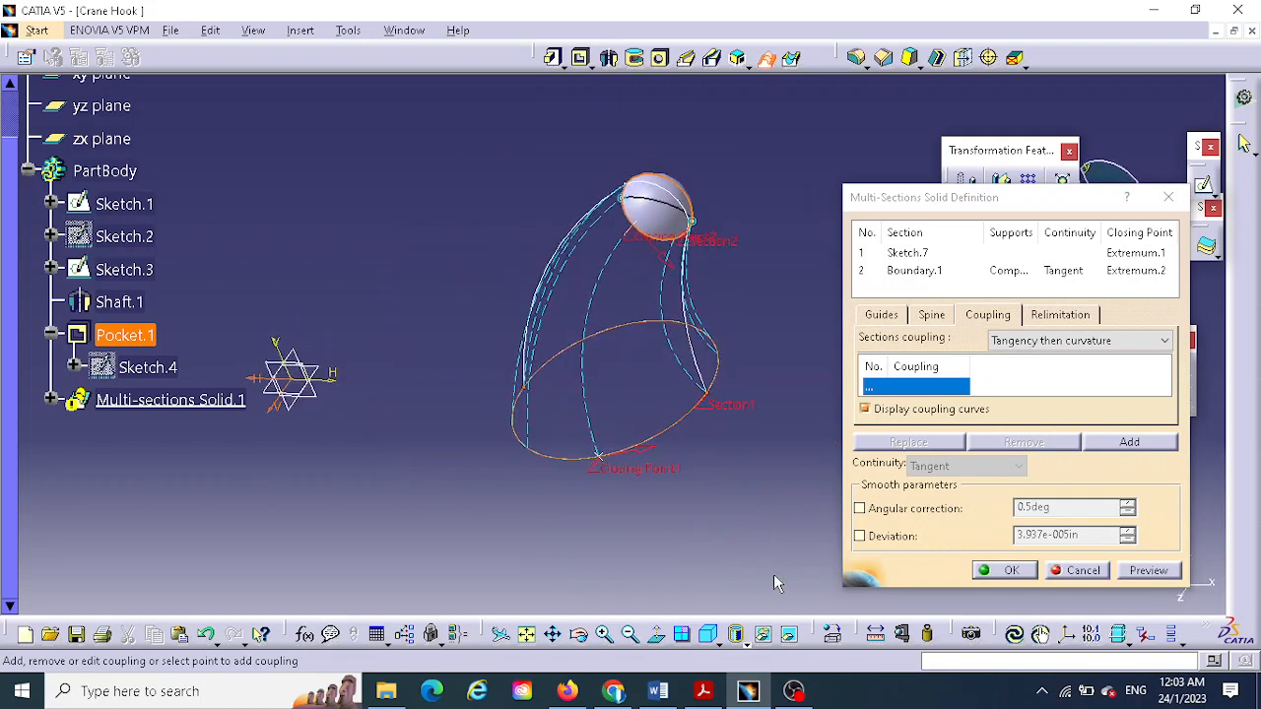
{"action": "middle_click_drag", "start_coordinate": [472, 543], "coordinate": [577, 488]}
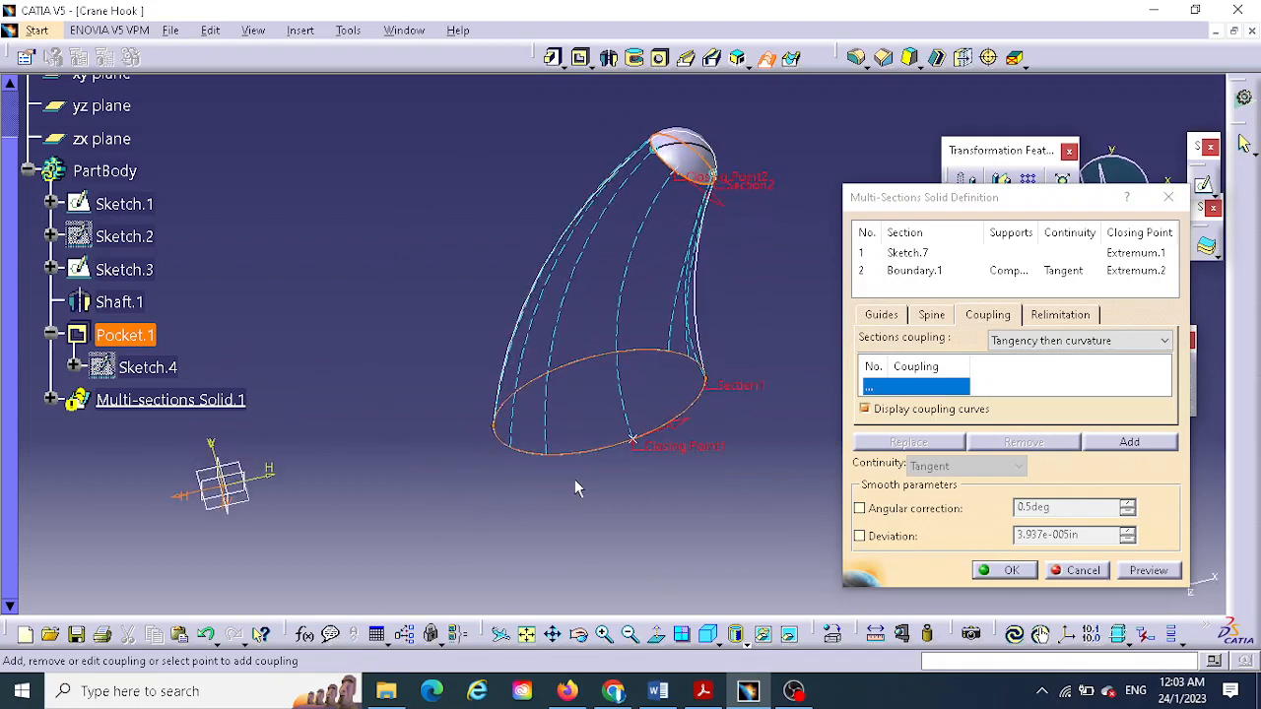
{"action": "middle_click_drag", "start_coordinate": [530, 552], "coordinate": [455, 547]}
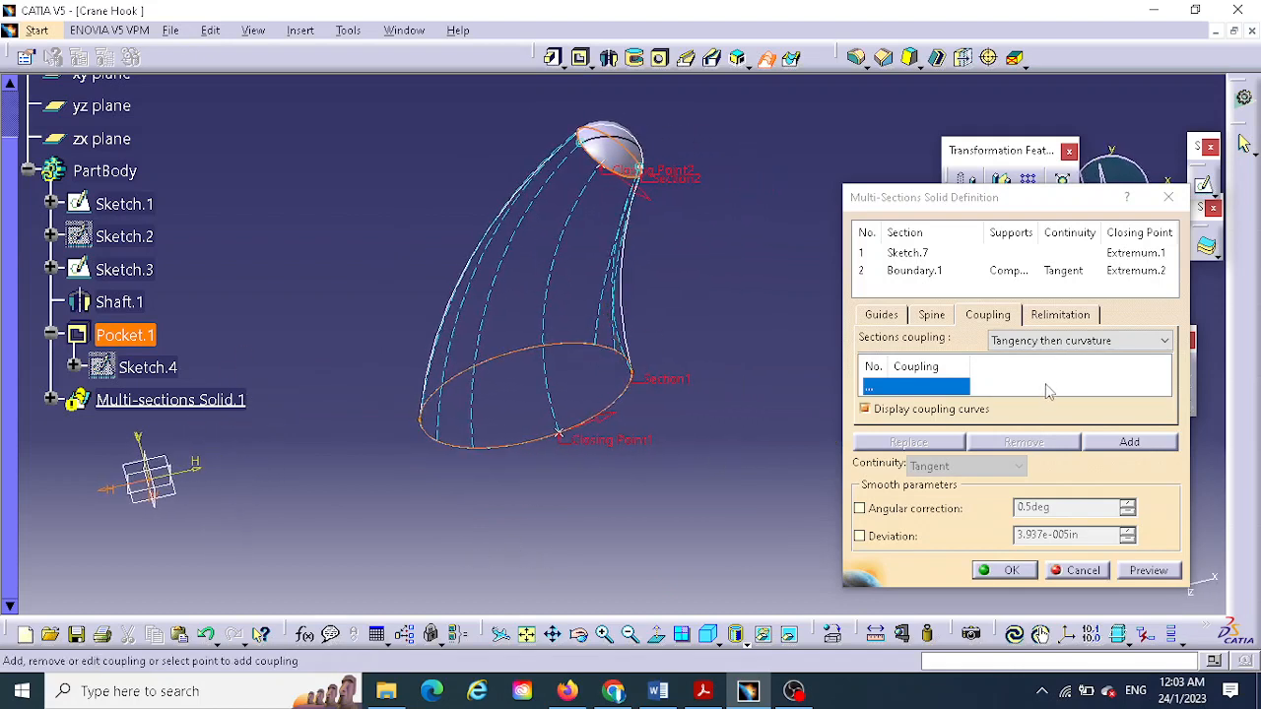
- Set the sections coupling to Ratio and preview the multi-sections solid
{"action": "left_click", "coordinate": [1099, 344]}
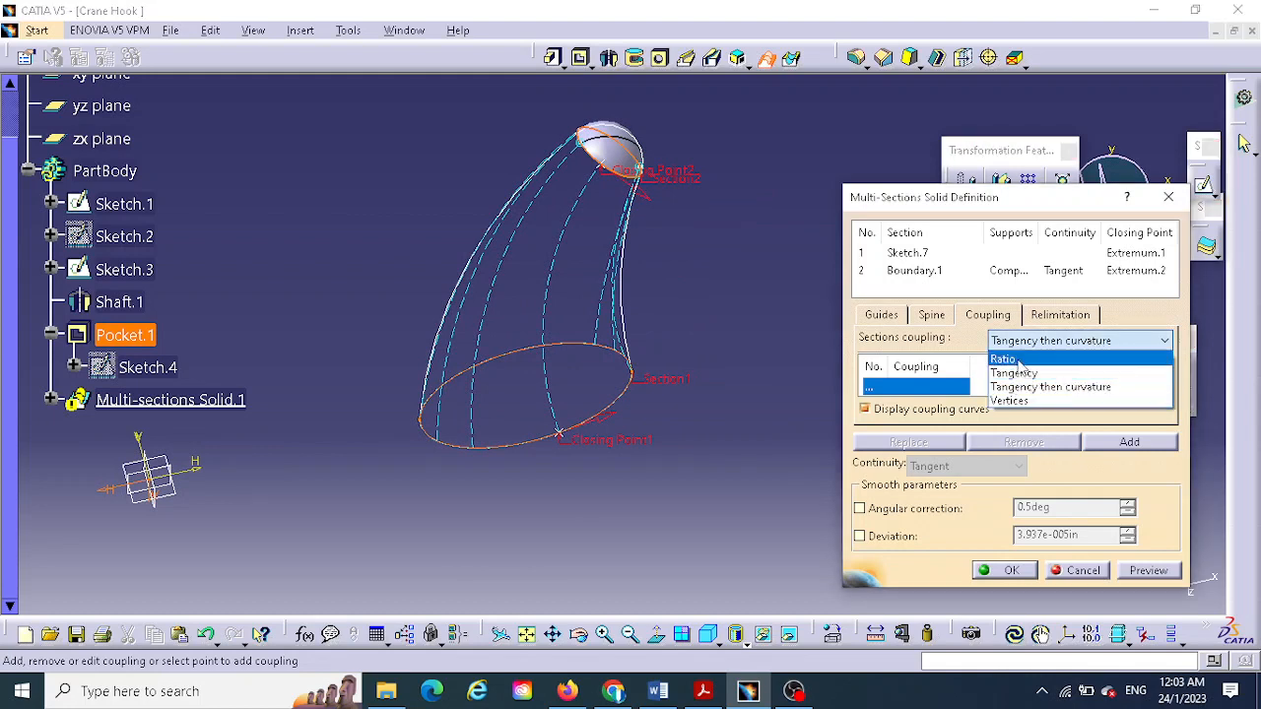
{"action": "left_click", "coordinate": [1151, 576]}
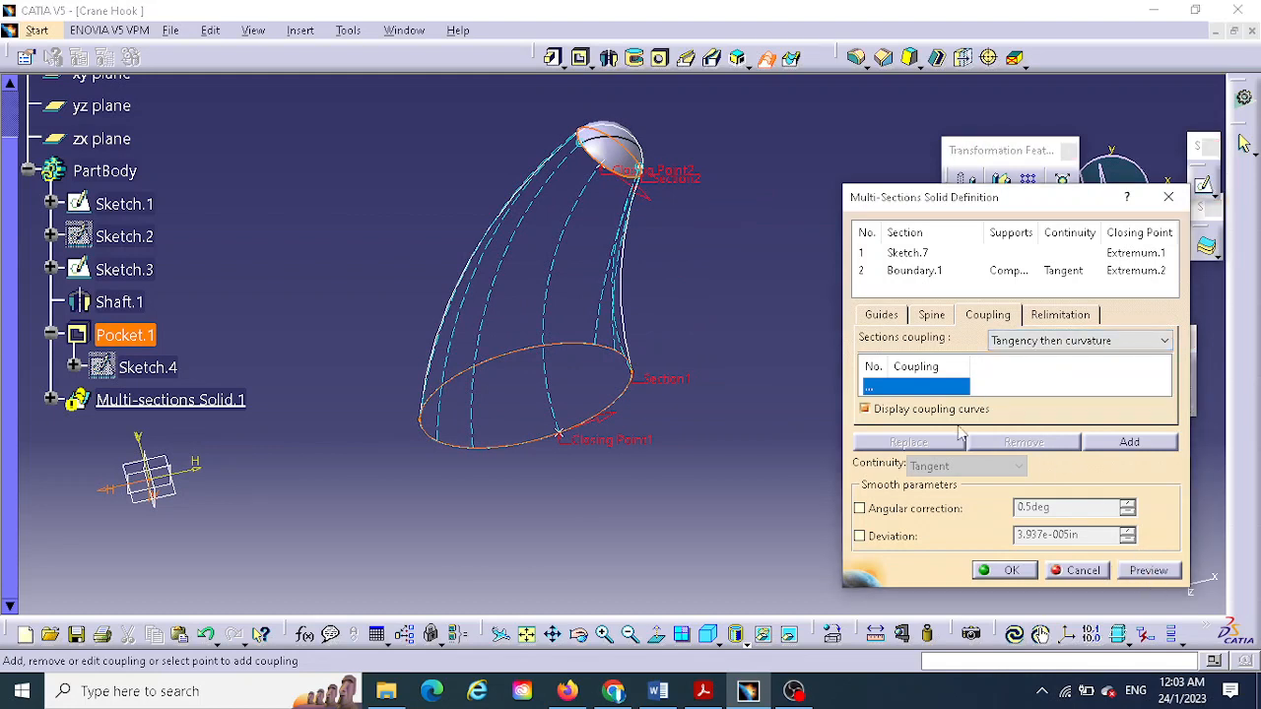
{"action": "left_click", "coordinate": [1149, 571]}
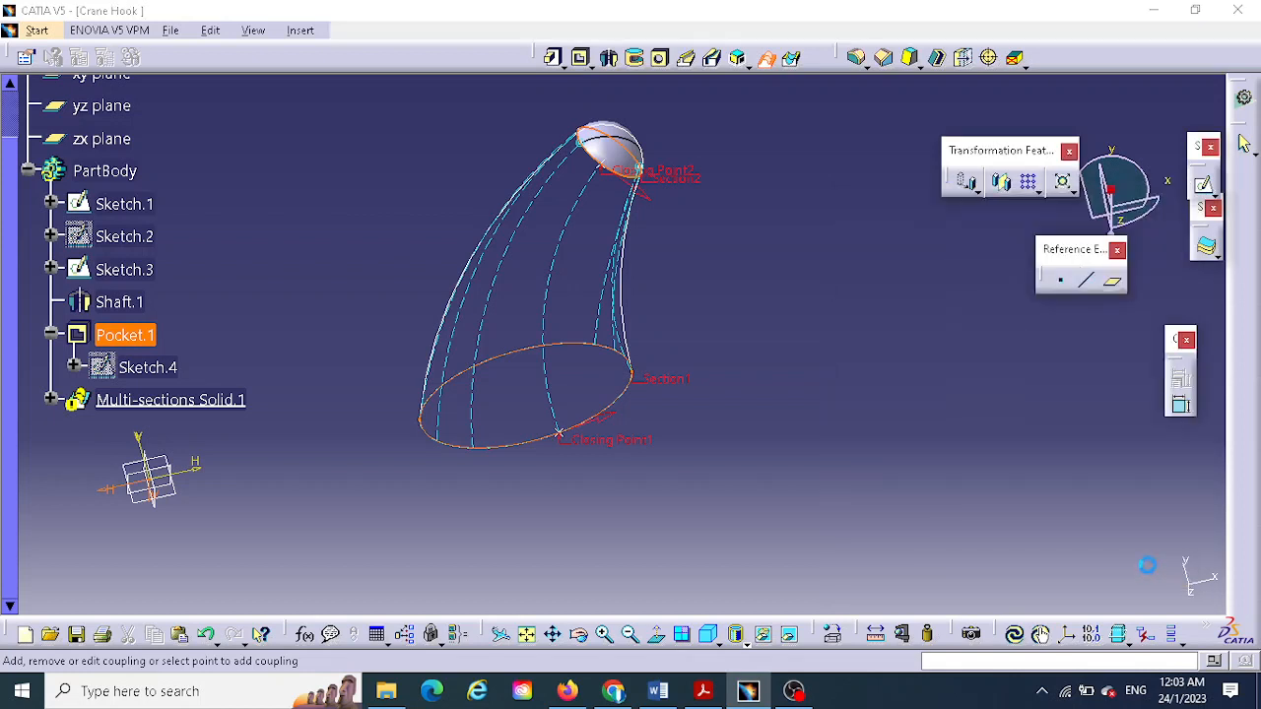
{"action": "left_click", "coordinate": [740, 398]}
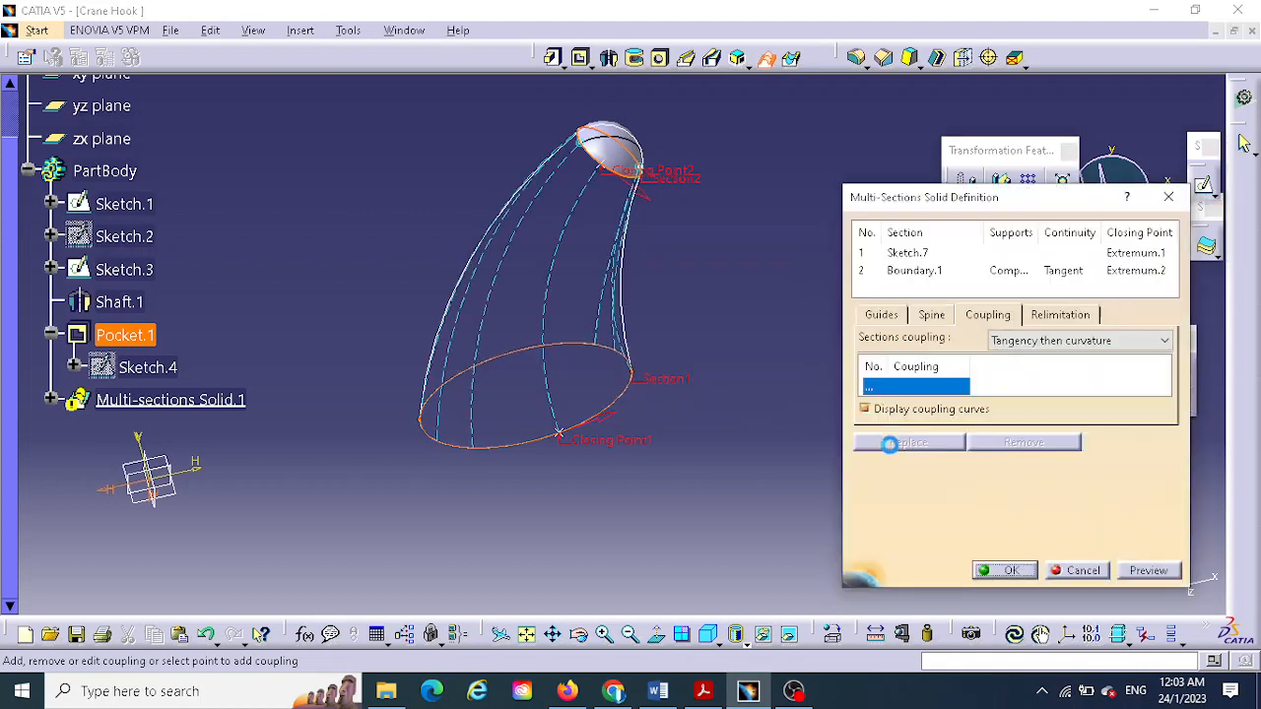
{"action": "left_click", "coordinate": [1054, 341]}
{"action": "left_click", "coordinate": [1007, 359]}
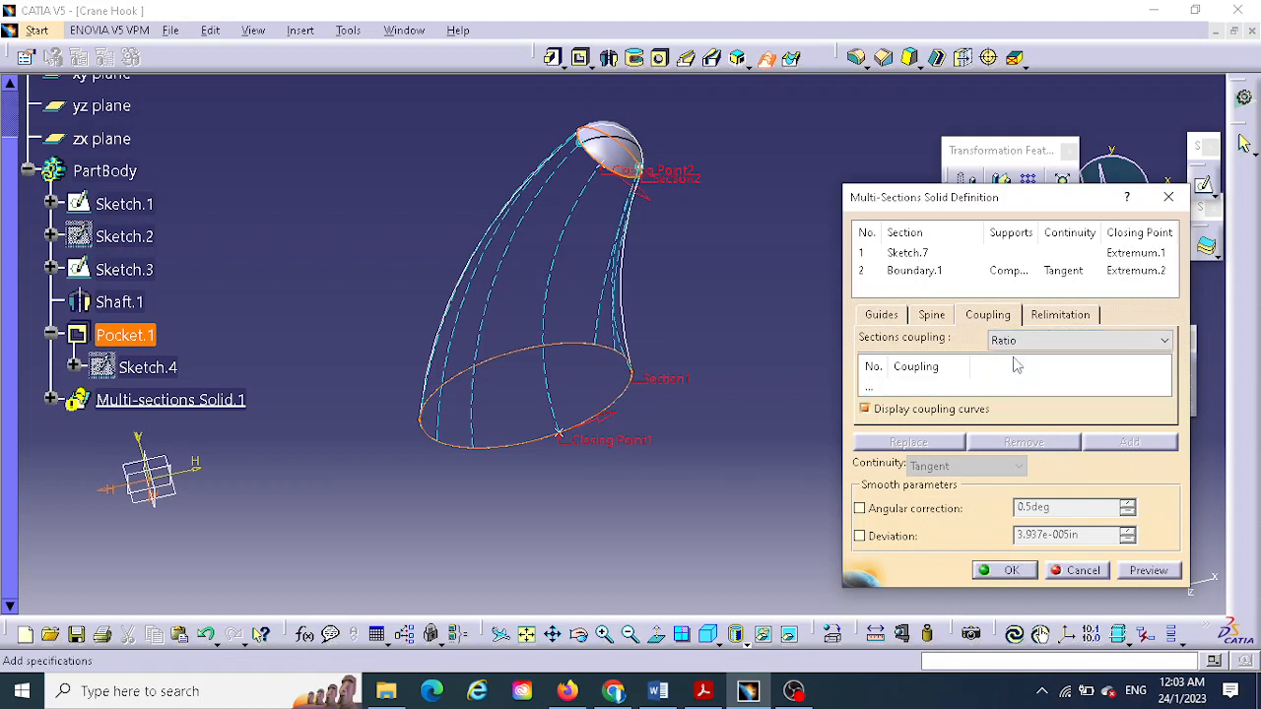
{"action": "left_click", "coordinate": [1147, 572]}
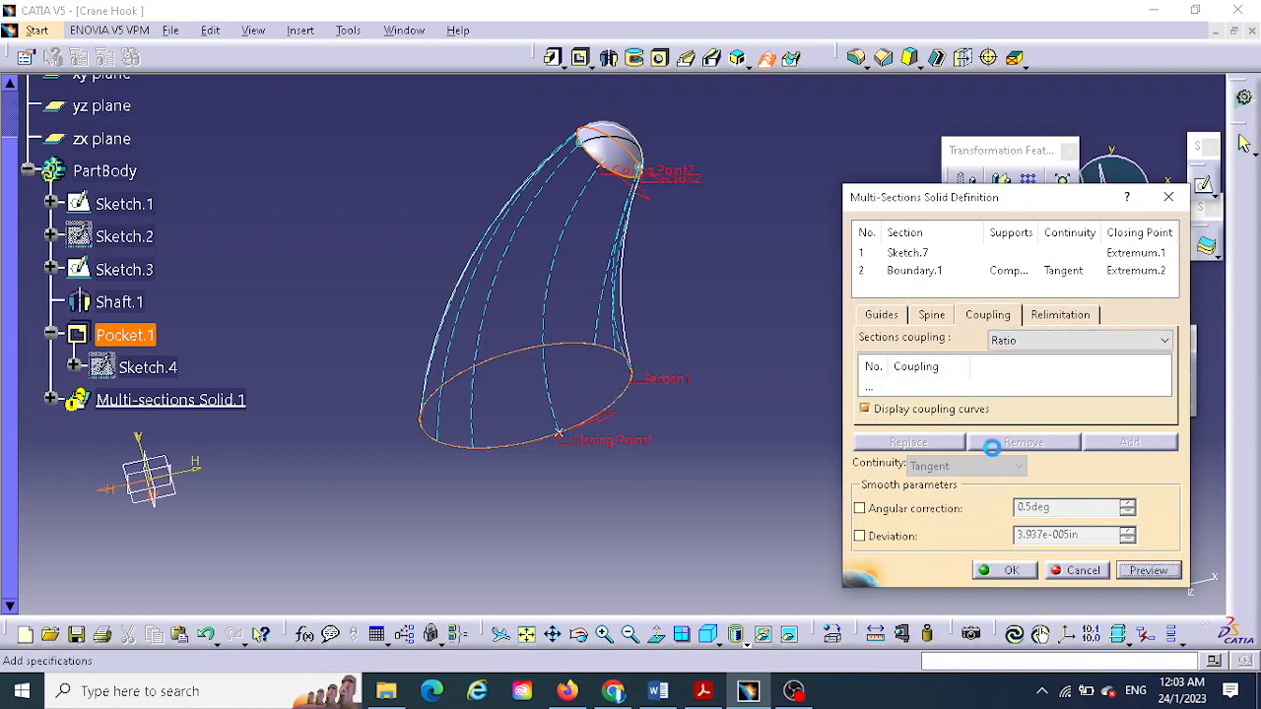
{"action": "middle_click_drag", "start_coordinate": [625, 558], "coordinate": [505, 511]}
{"action": "middle_click_drag", "start_coordinate": [781, 248], "coordinate": [595, 310]}
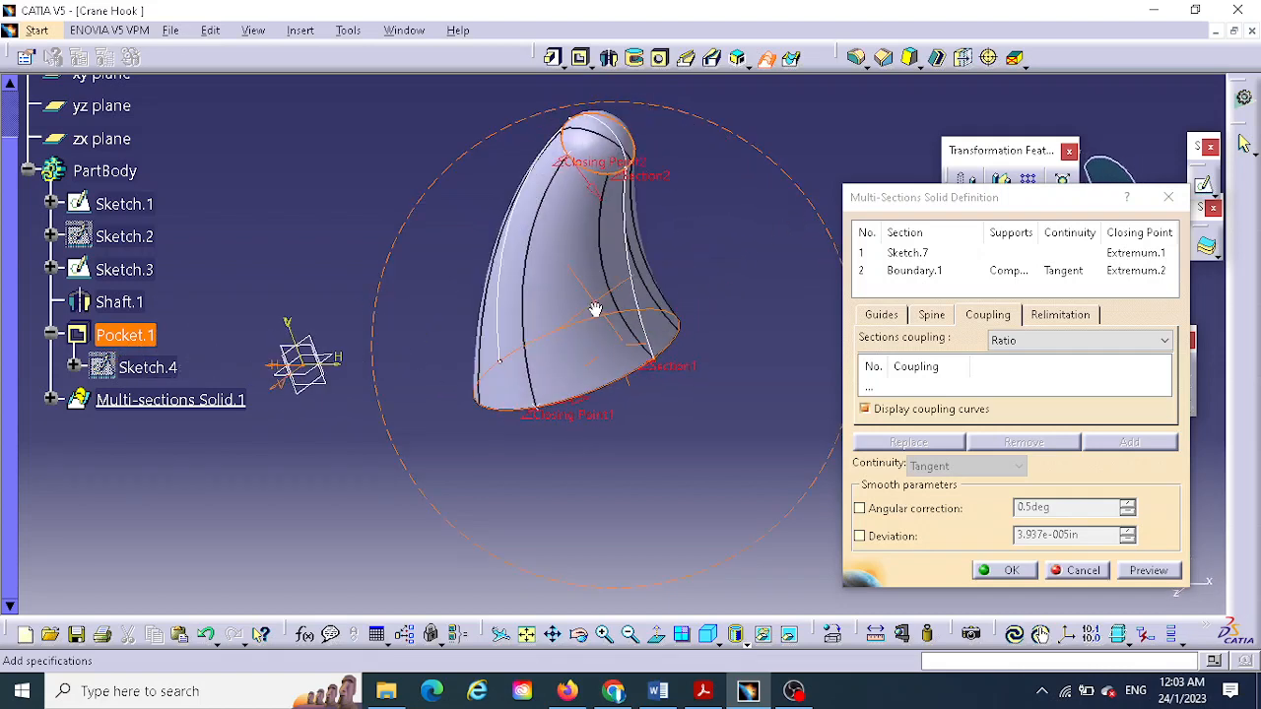
- Assign the hook curve in Sketch.1 as the spine and try to preview the multi-sections solid
{"action": "left_click", "coordinate": [934, 315]}
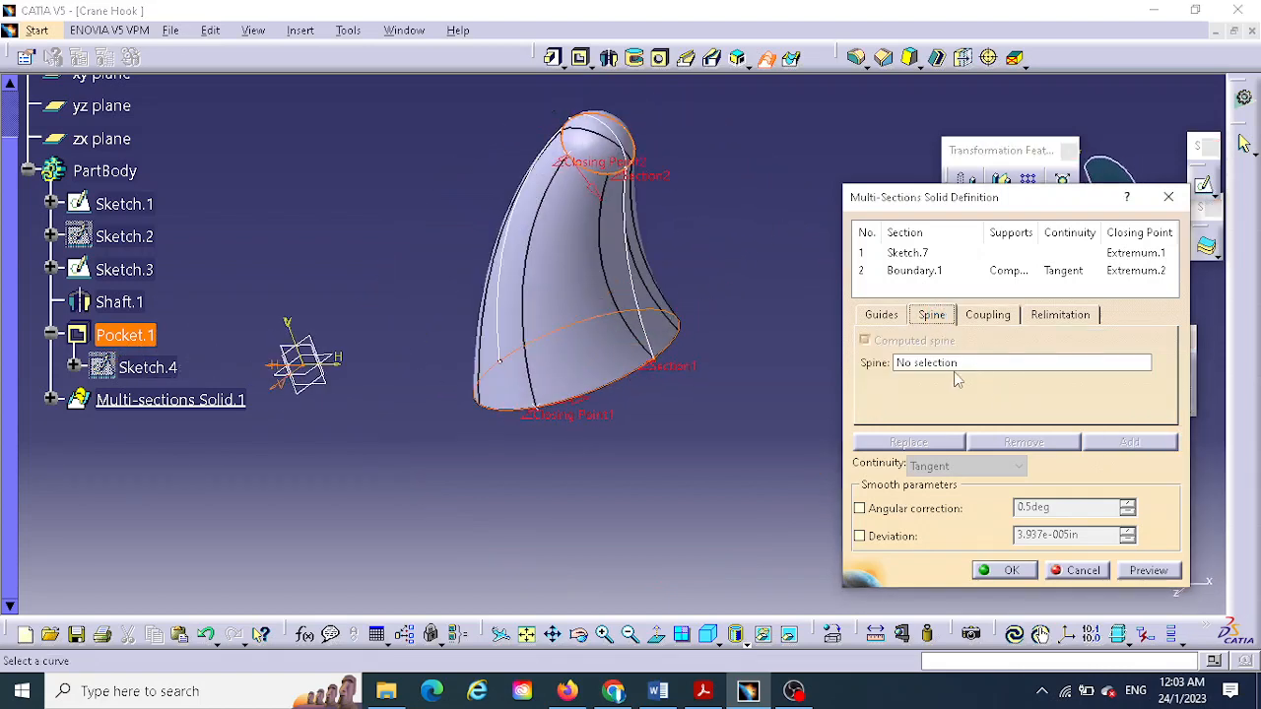
{"action": "left_click", "coordinate": [954, 364]}
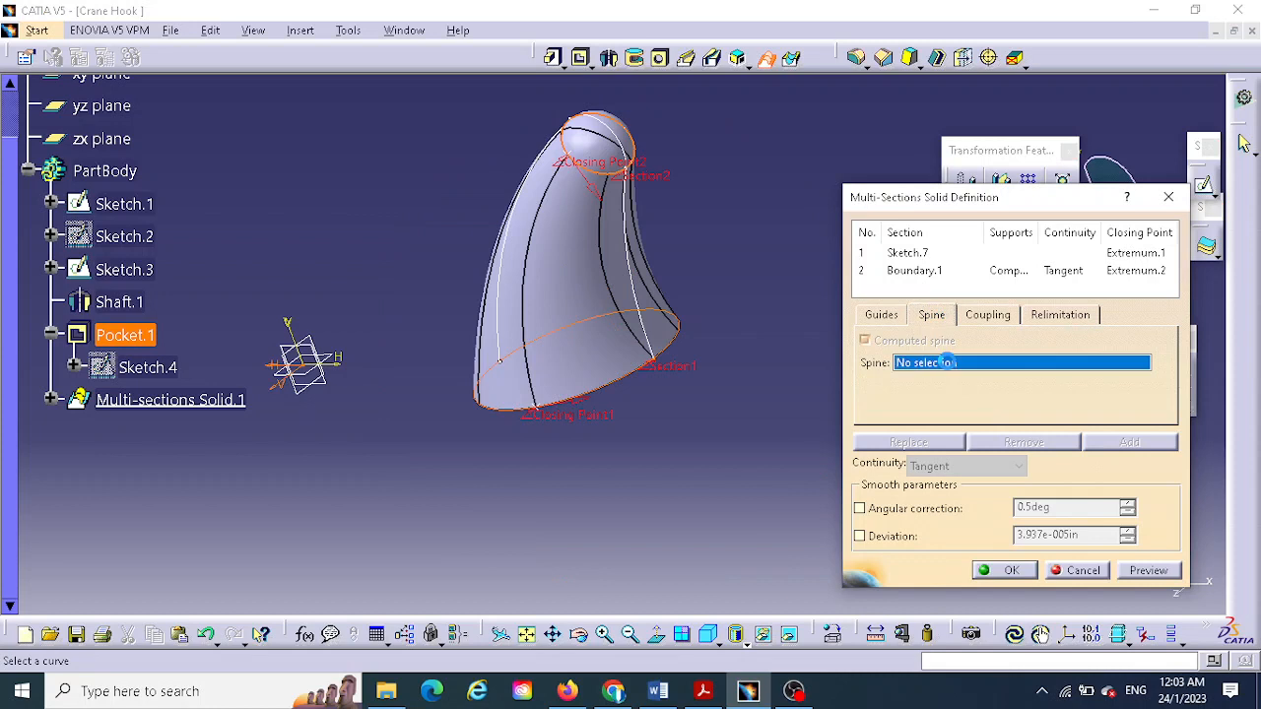
{"action": "left_click", "coordinate": [636, 280]}
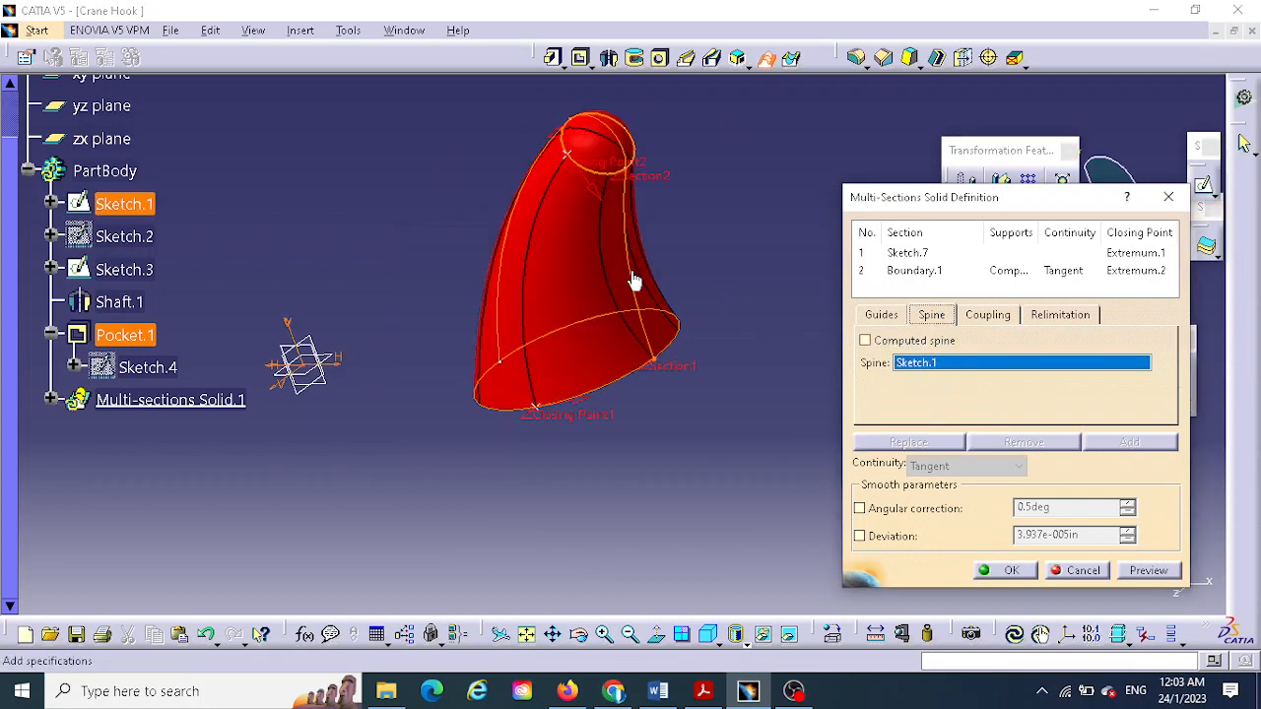
{"action": "left_click", "coordinate": [1147, 571]}
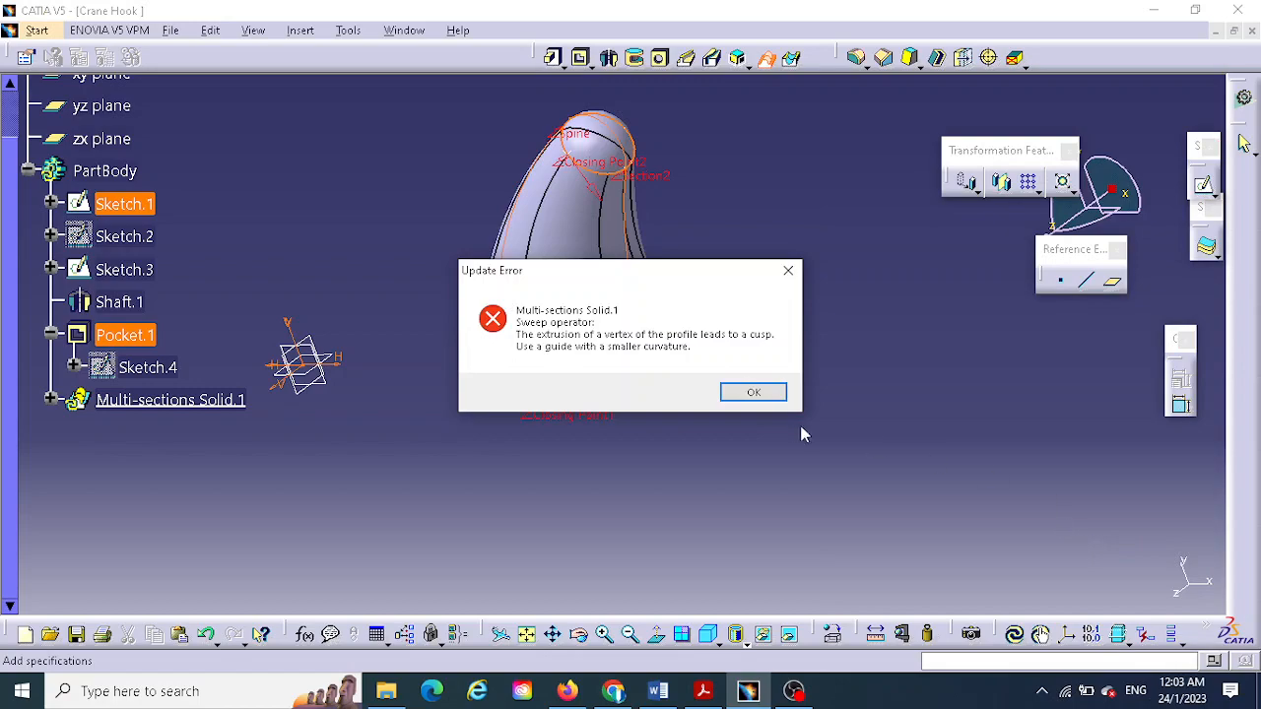
{"action": "left_click", "coordinate": [753, 392]}
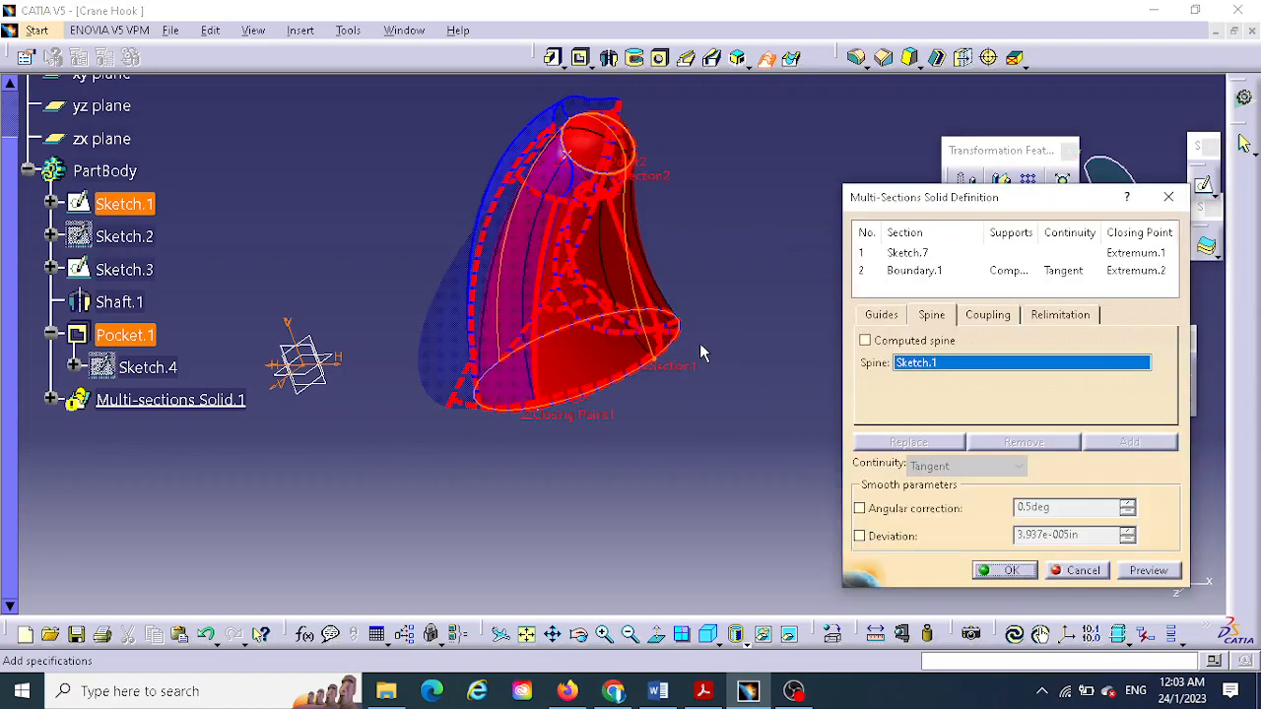
{"action": "middle_click_drag", "start_coordinate": [484, 344], "coordinate": [646, 308]}
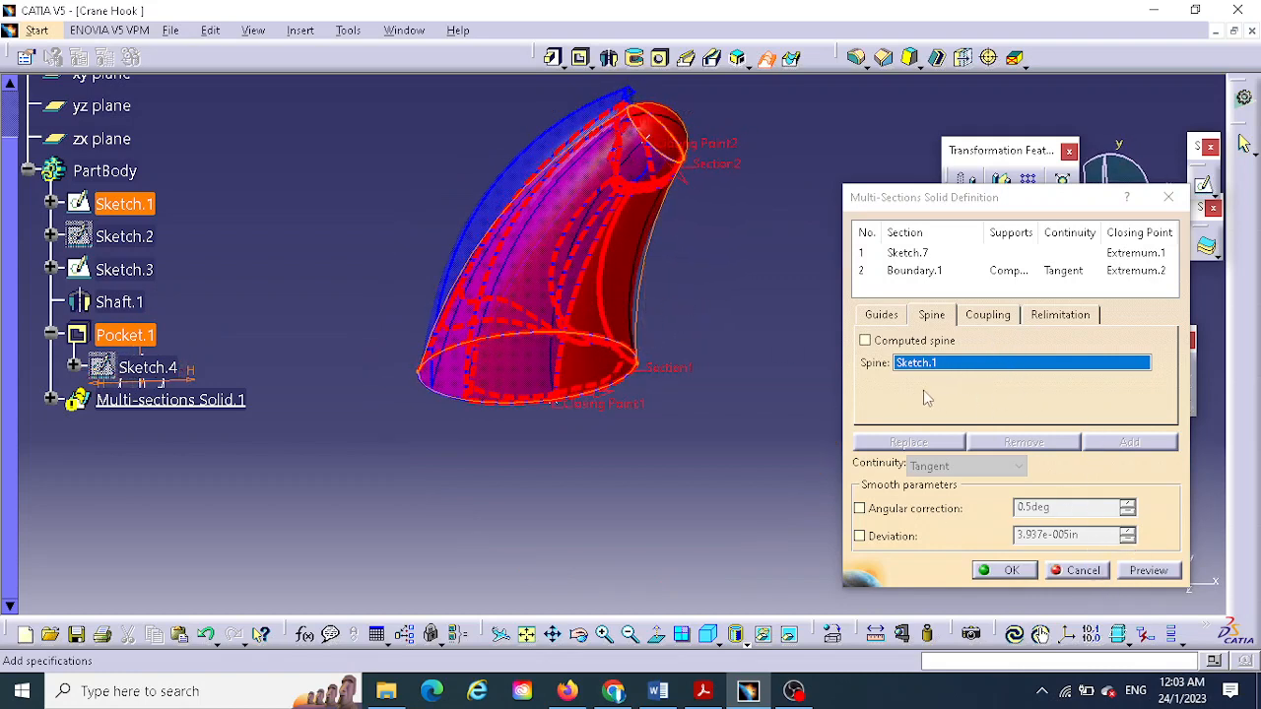
- Set the sections coupling to Tangency and try to preview the multi-sections solid with the Sketch.1 spine
{"action": "left_click", "coordinate": [883, 315]}
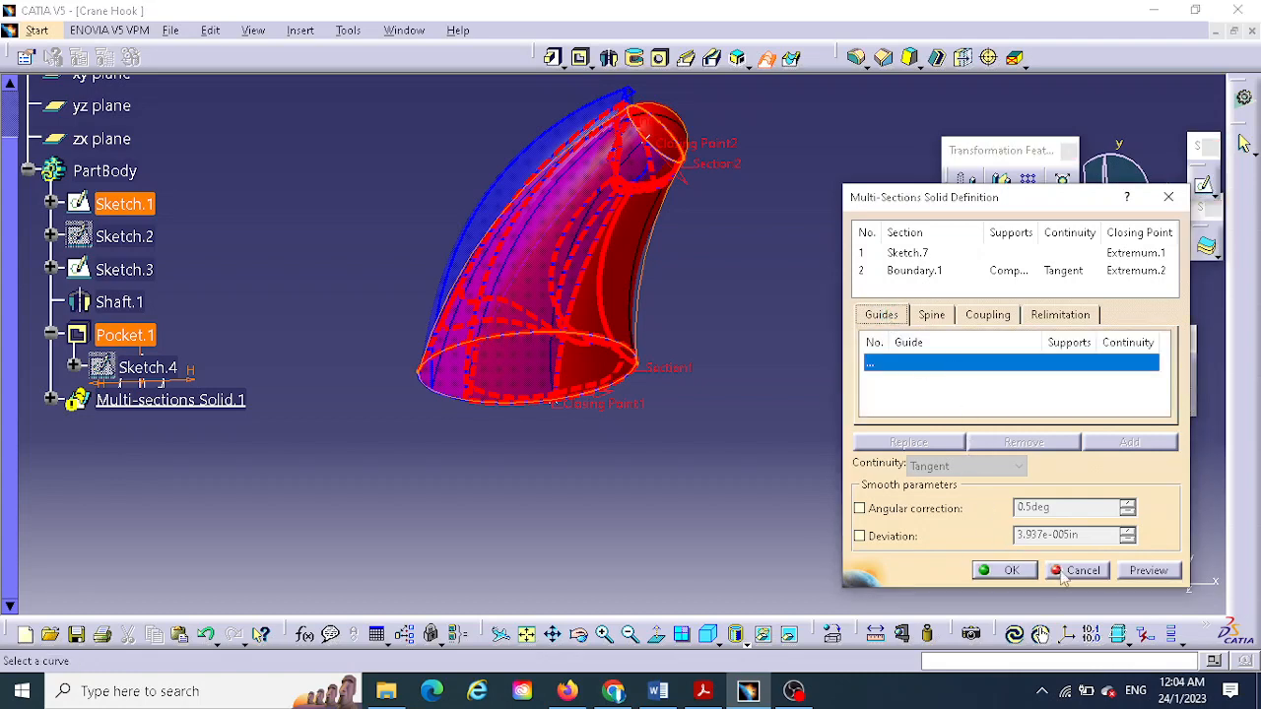
{"action": "left_click", "coordinate": [1058, 317]}
{"action": "left_click", "coordinate": [989, 316]}
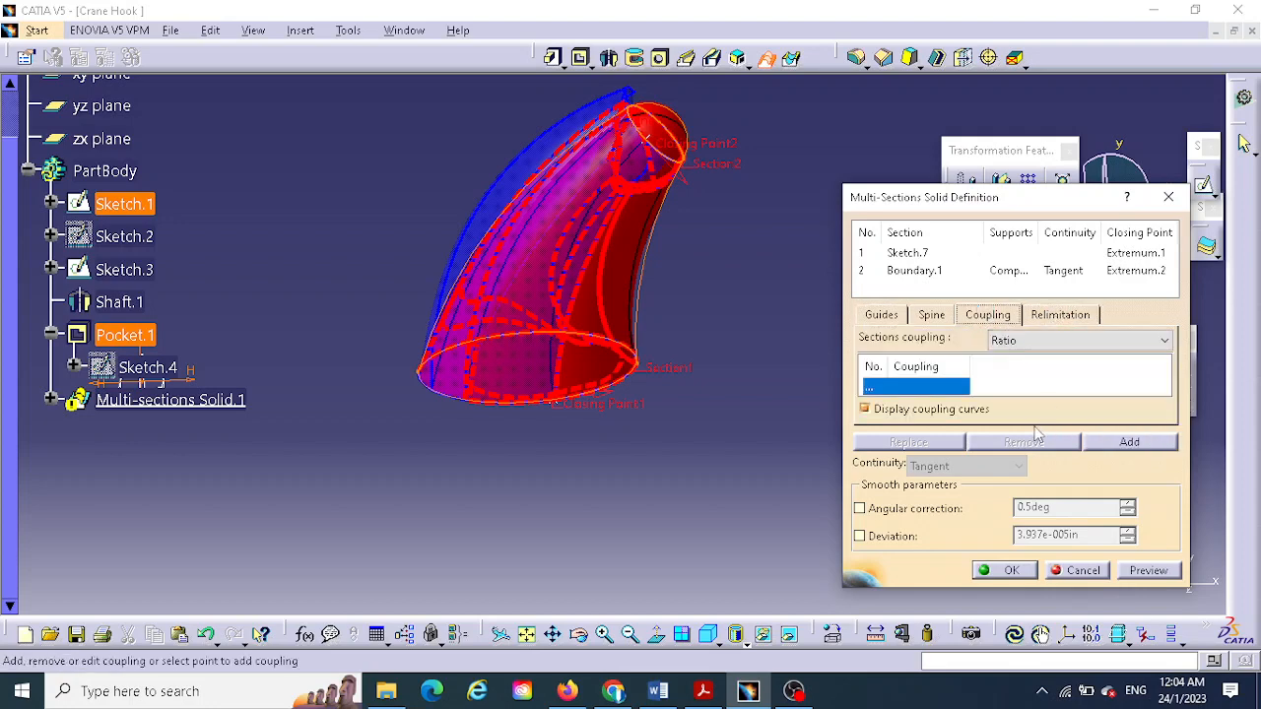
{"action": "left_click", "coordinate": [1035, 340]}
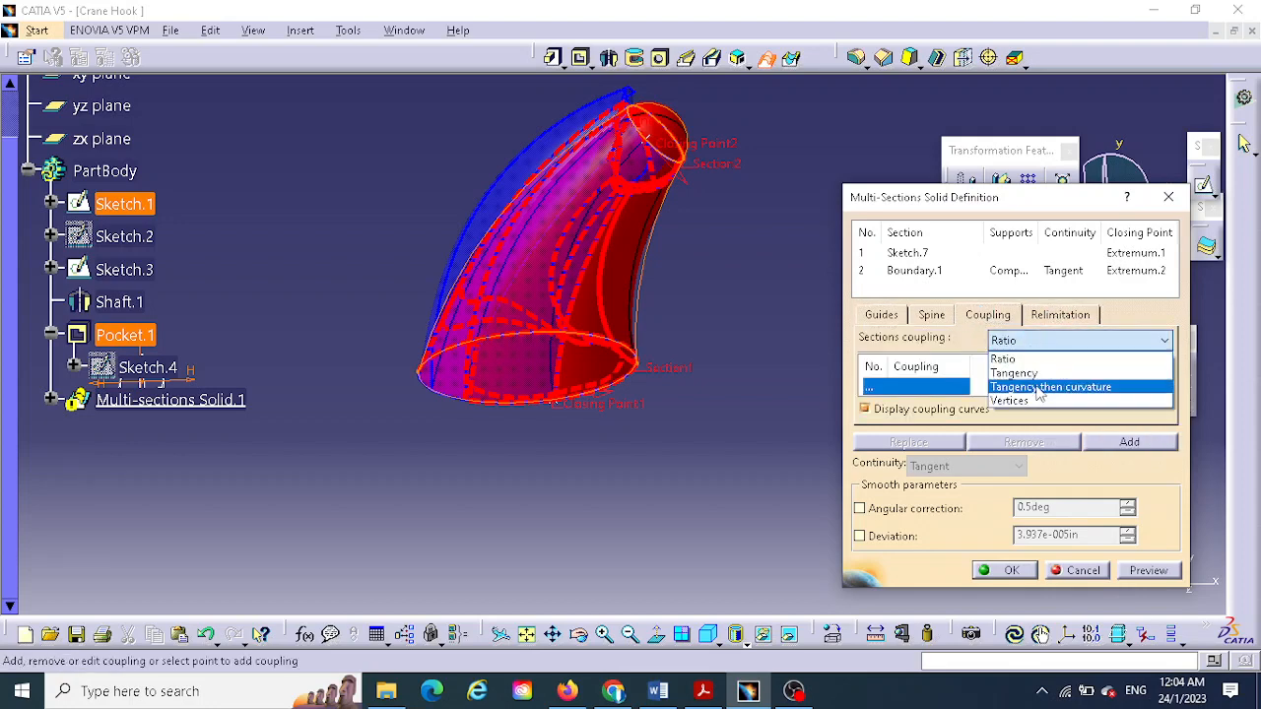
{"action": "left_click", "coordinate": [1025, 370]}
{"action": "left_click", "coordinate": [1149, 572]}
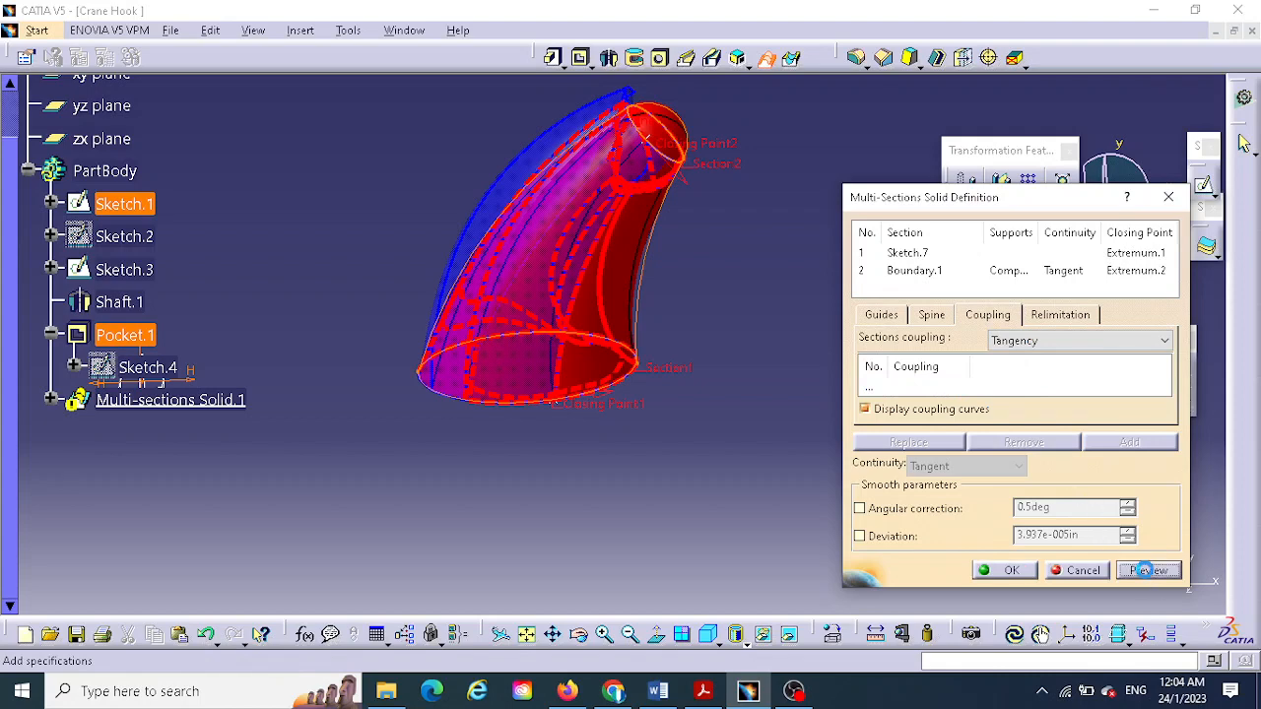
{"action": "left_click", "coordinate": [753, 392]}
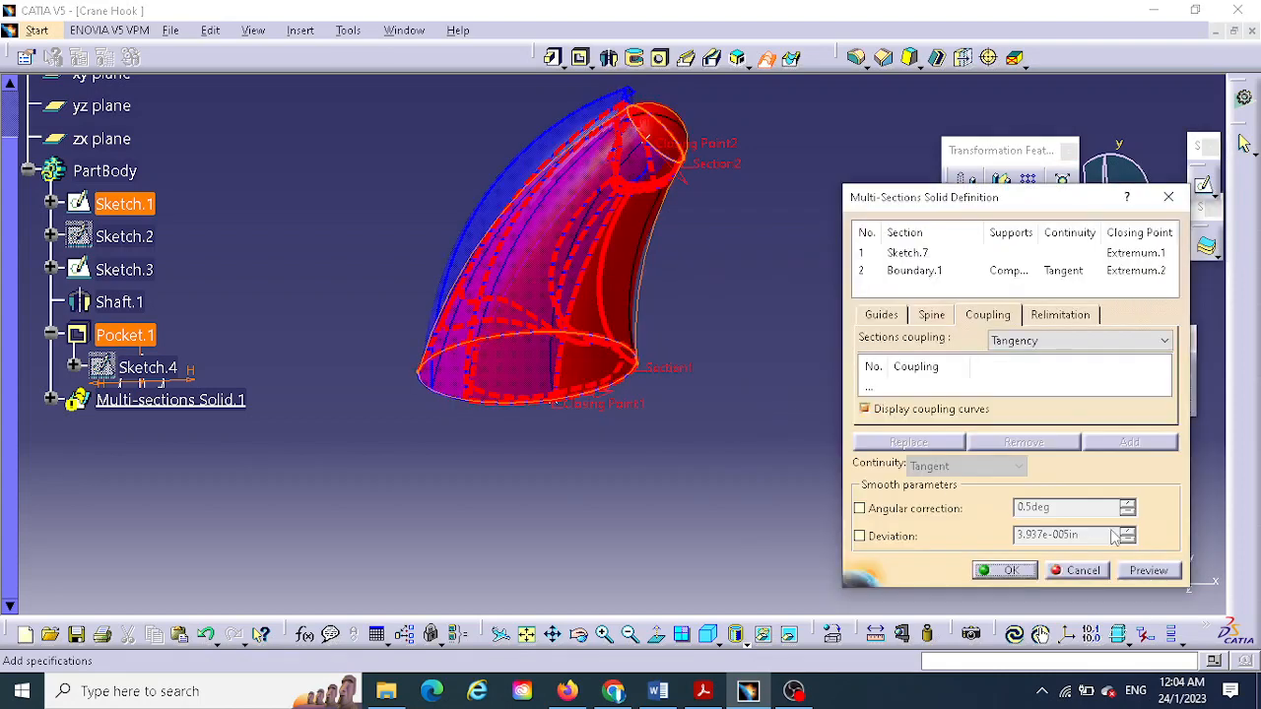
- Remove the Sketch.1 spine from the multi-sections solid and preview the loft with a computed spine
{"action": "left_click", "coordinate": [931, 317]}
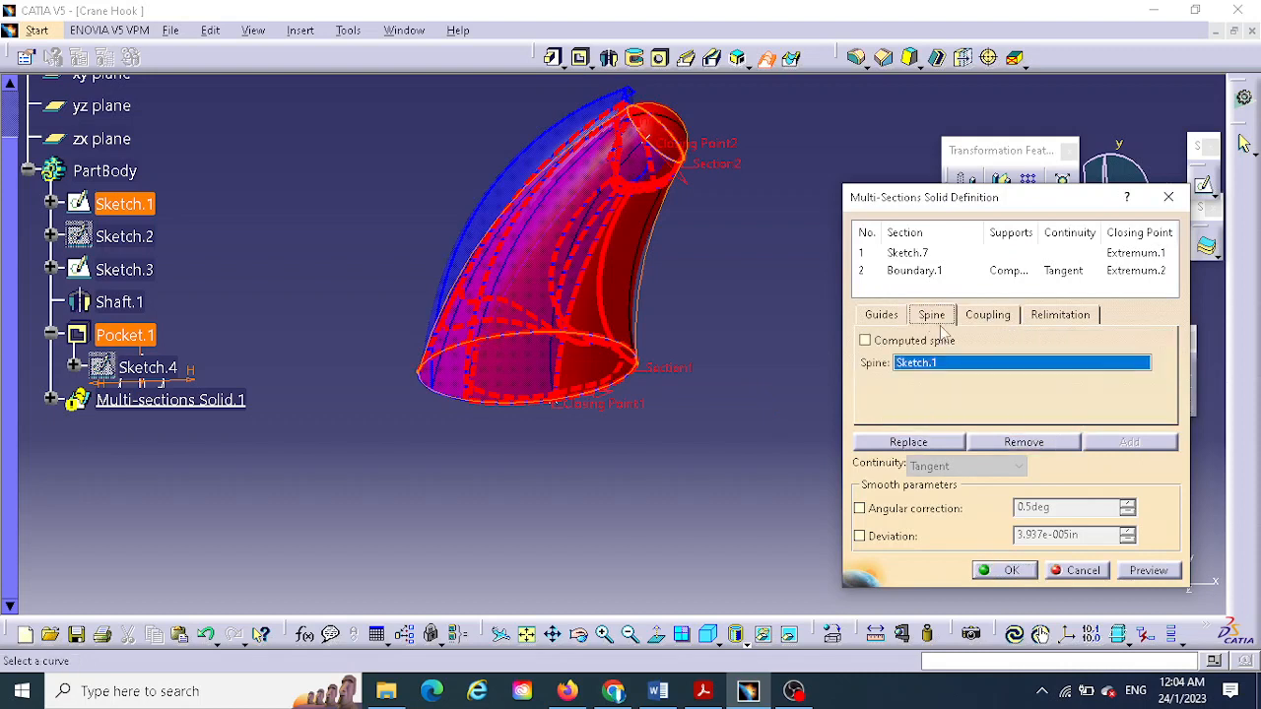
{"action": "left_click", "coordinate": [1024, 442]}
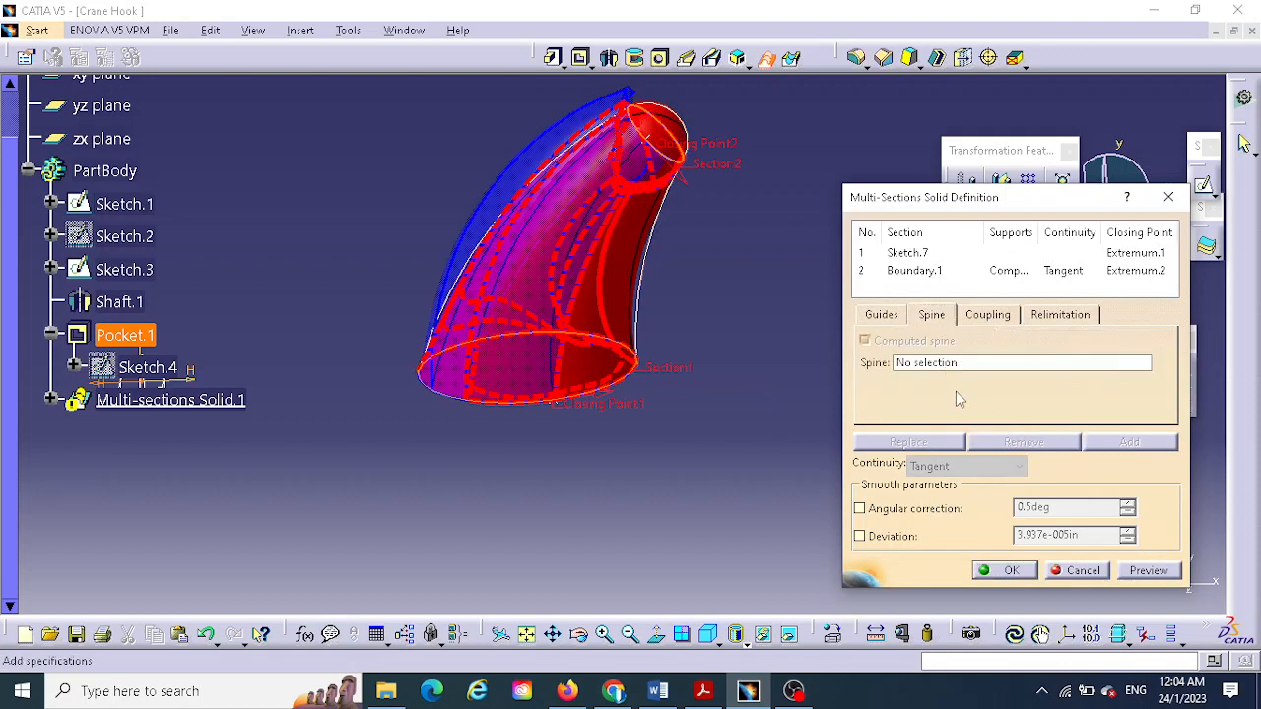
{"action": "left_click", "coordinate": [1151, 572]}
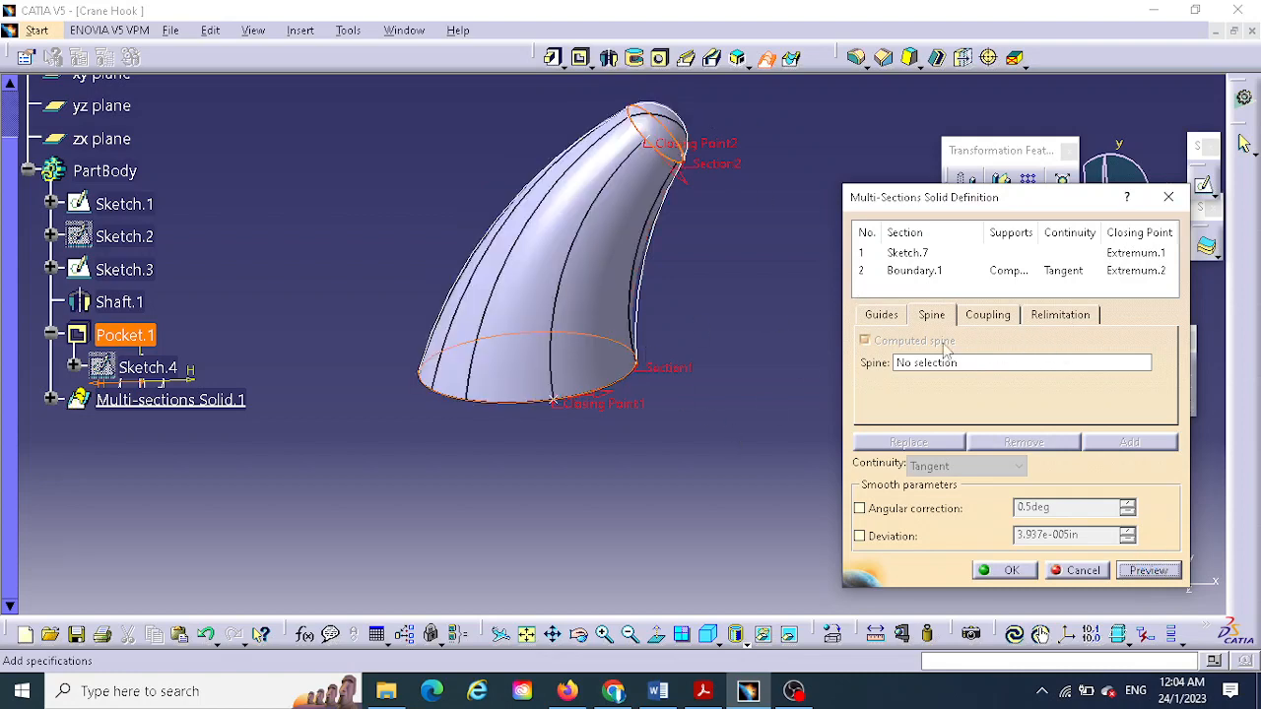
- Inspect the previewed loft from several angles and accept the multi-sections solid with Tangency coupling
{"action": "left_click", "coordinate": [990, 317]}
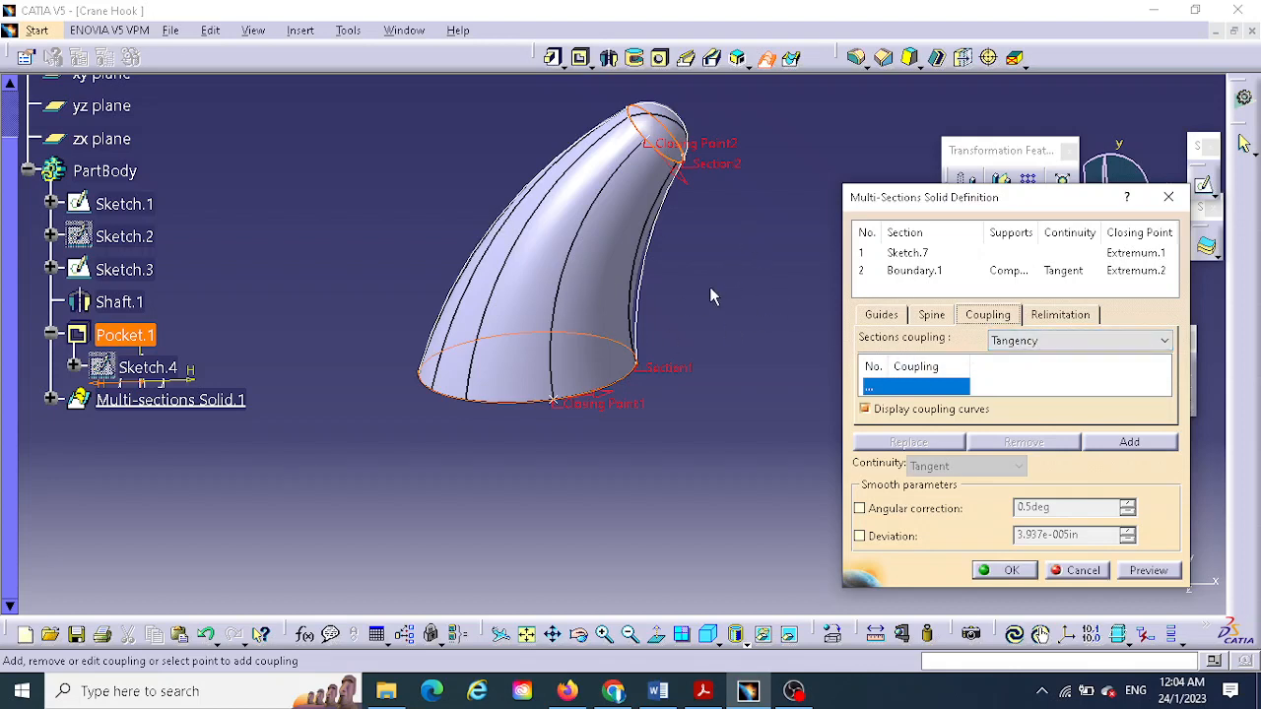
{"action": "middle_click_drag", "start_coordinate": [693, 283], "coordinate": [643, 306]}
{"action": "middle_click_drag", "start_coordinate": [708, 247], "coordinate": [664, 153]}
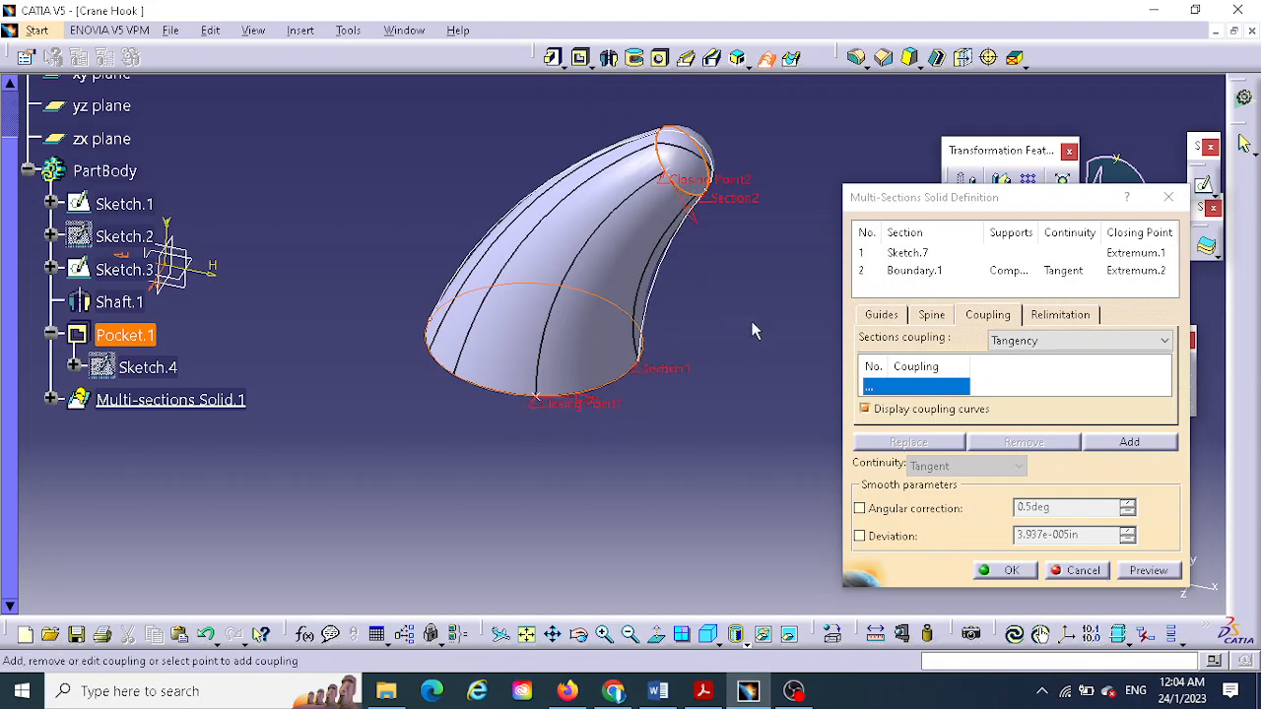
{"action": "middle_click_drag", "start_coordinate": [755, 326], "coordinate": [685, 295]}
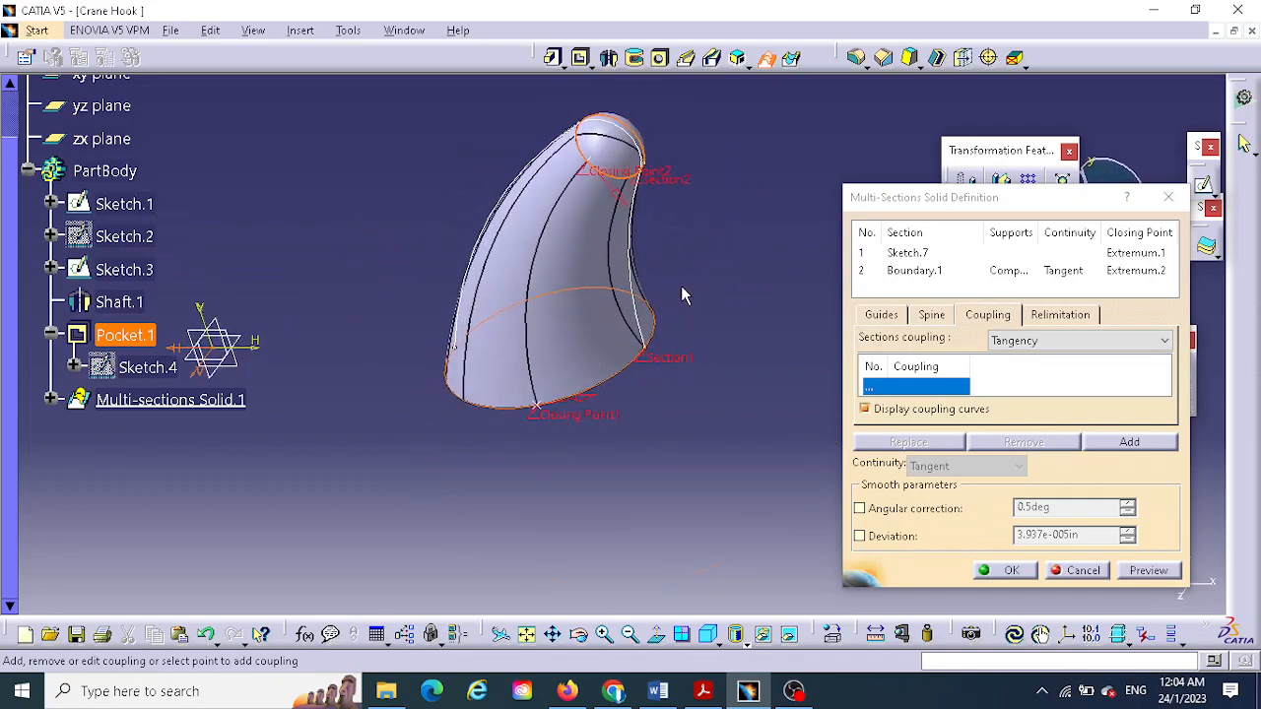
{"action": "middle_click_drag", "start_coordinate": [720, 370], "coordinate": [420, 431]}
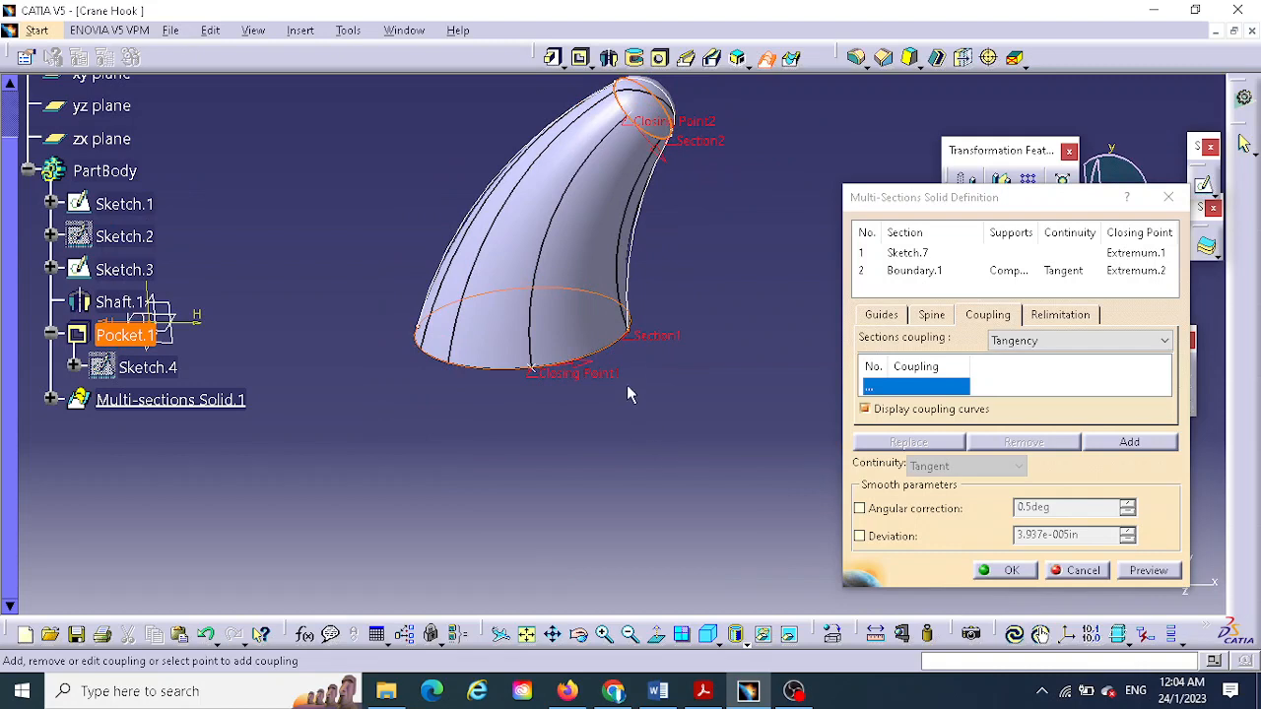
{"action": "middle_click_drag", "start_coordinate": [679, 316], "coordinate": [746, 372]}
{"action": "left_click", "coordinate": [1052, 573]}
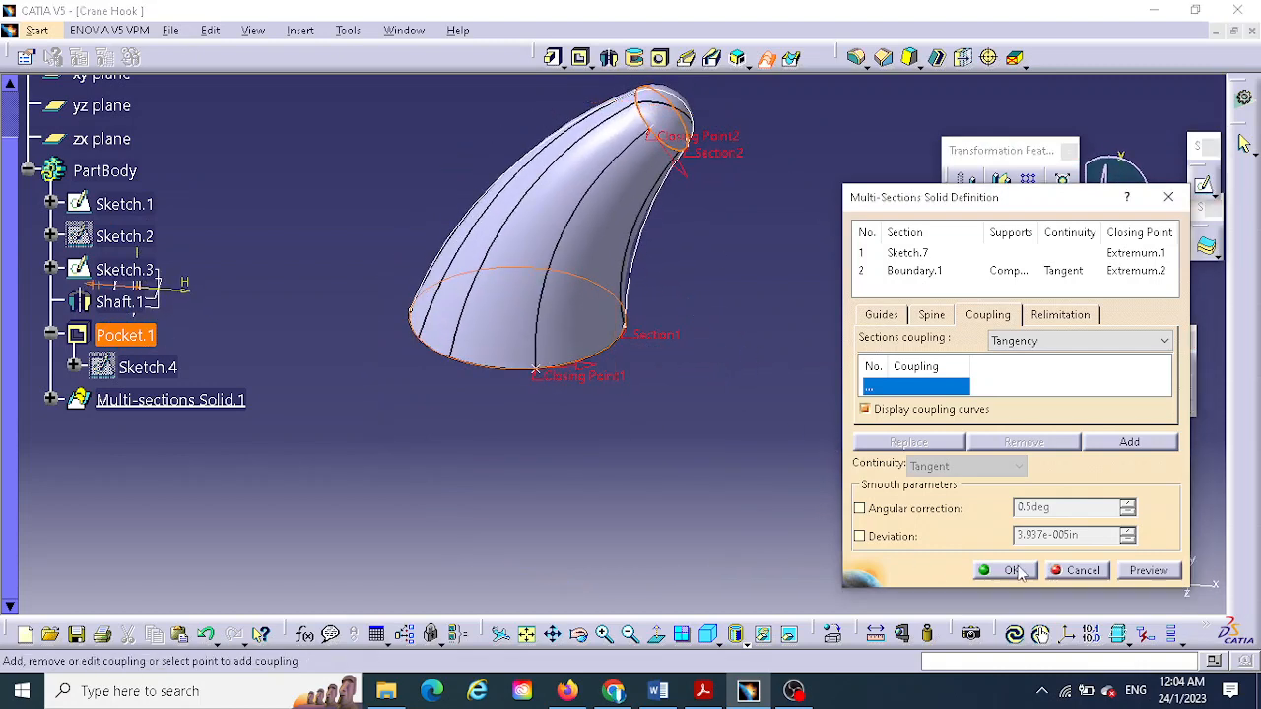
- Start a new sketch on the xy plane
{"action": "middle_click_drag", "start_coordinate": [740, 328], "coordinate": [723, 400]}
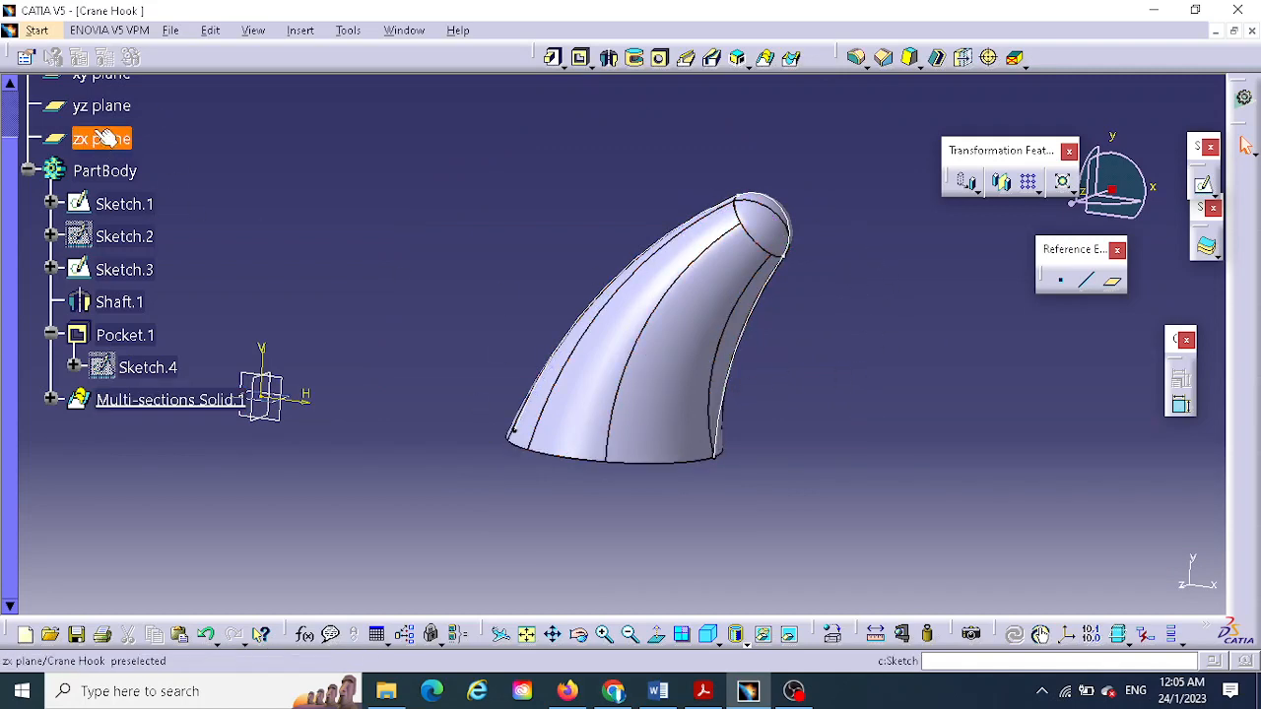
{"action": "scroll", "coordinate": [99, 143], "scroll_direction": "up", "scroll_amount": 3}
{"action": "left_click", "coordinate": [96, 187]}
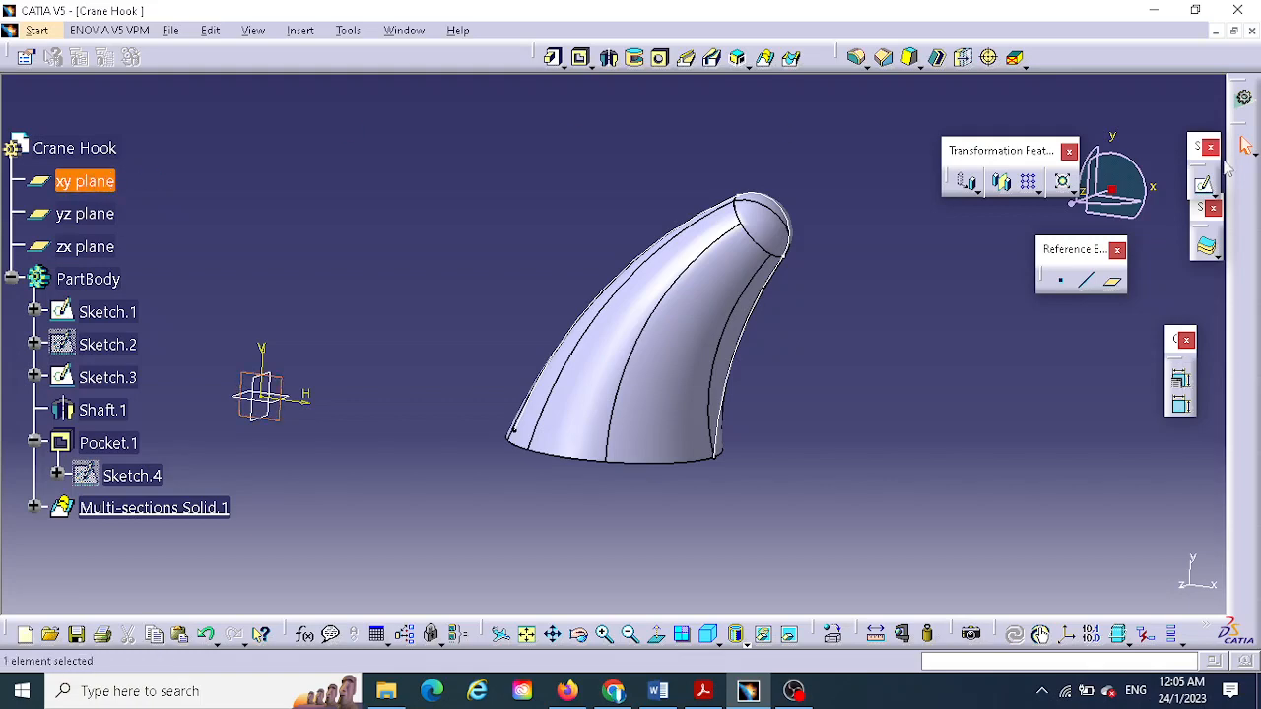
{"action": "left_click", "coordinate": [1200, 184]}
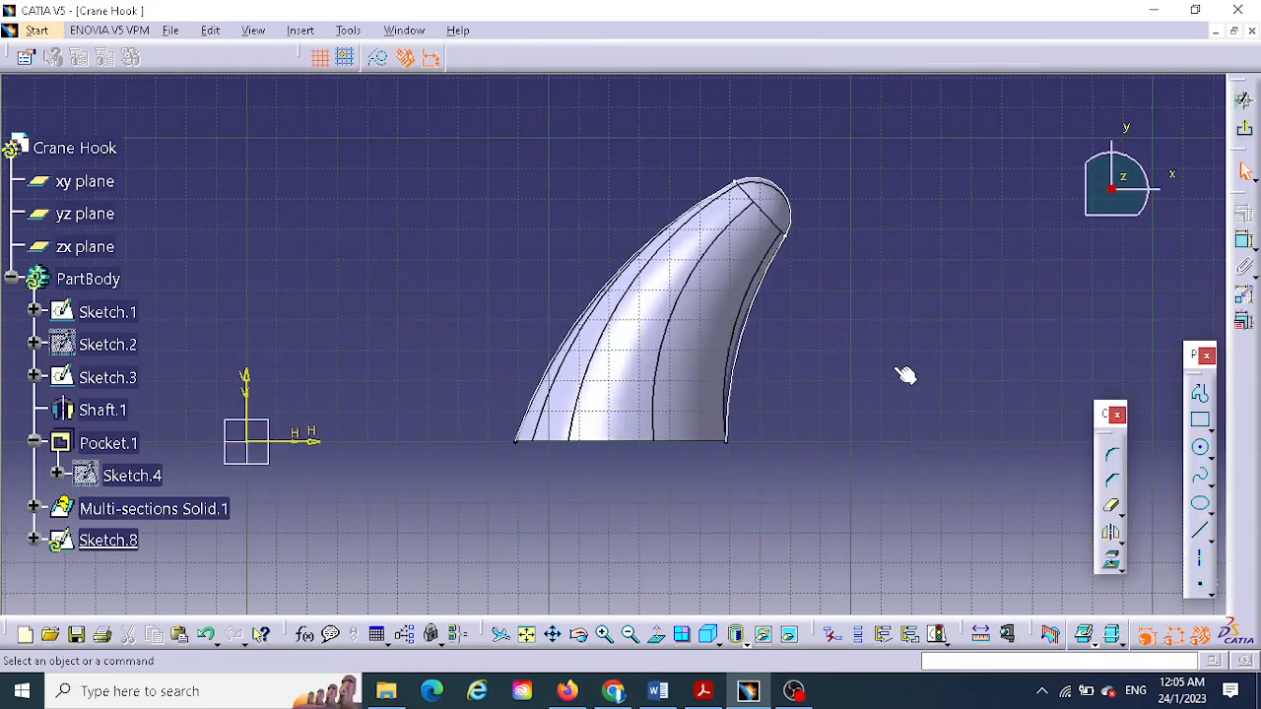
{"action": "middle_click_drag", "start_coordinate": [900, 371], "coordinate": [1055, 304]}
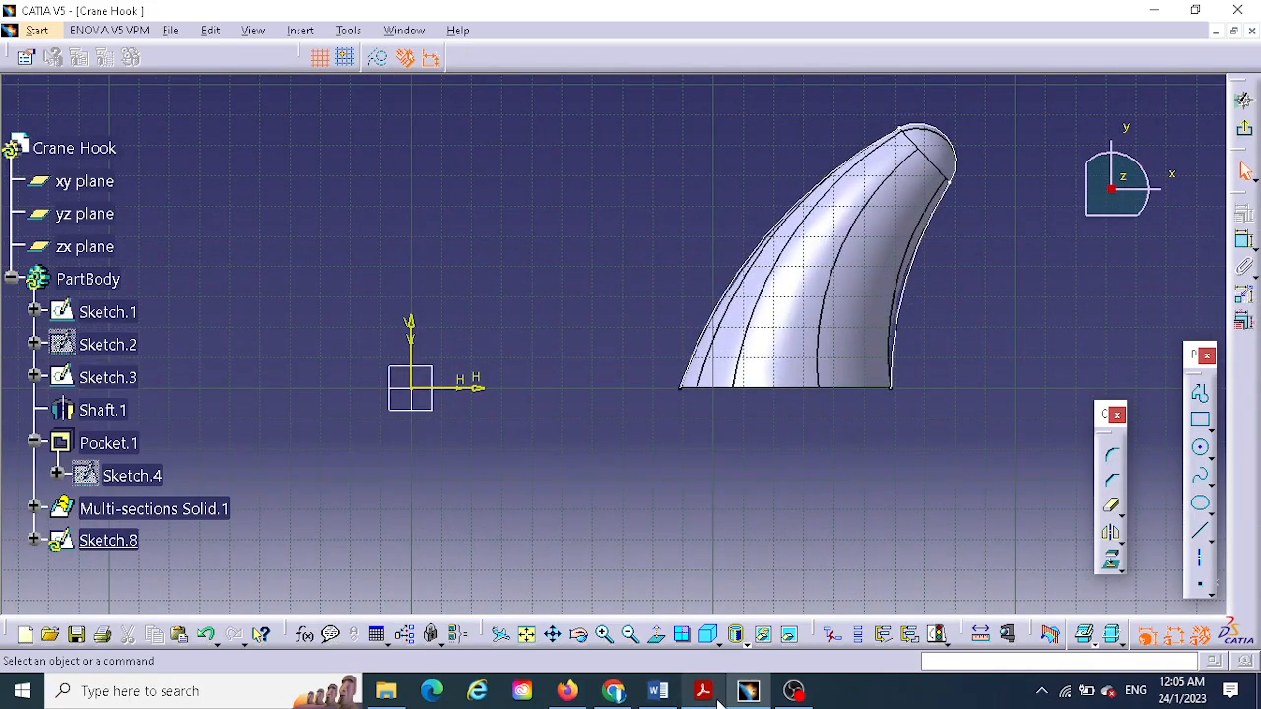
- Switch to Assignment 3.pdf in Adobe Acrobat, check the crane hook's inner and outer arc dimensions, and return to CATIA
{"action": "left_click", "coordinate": [702, 690]}
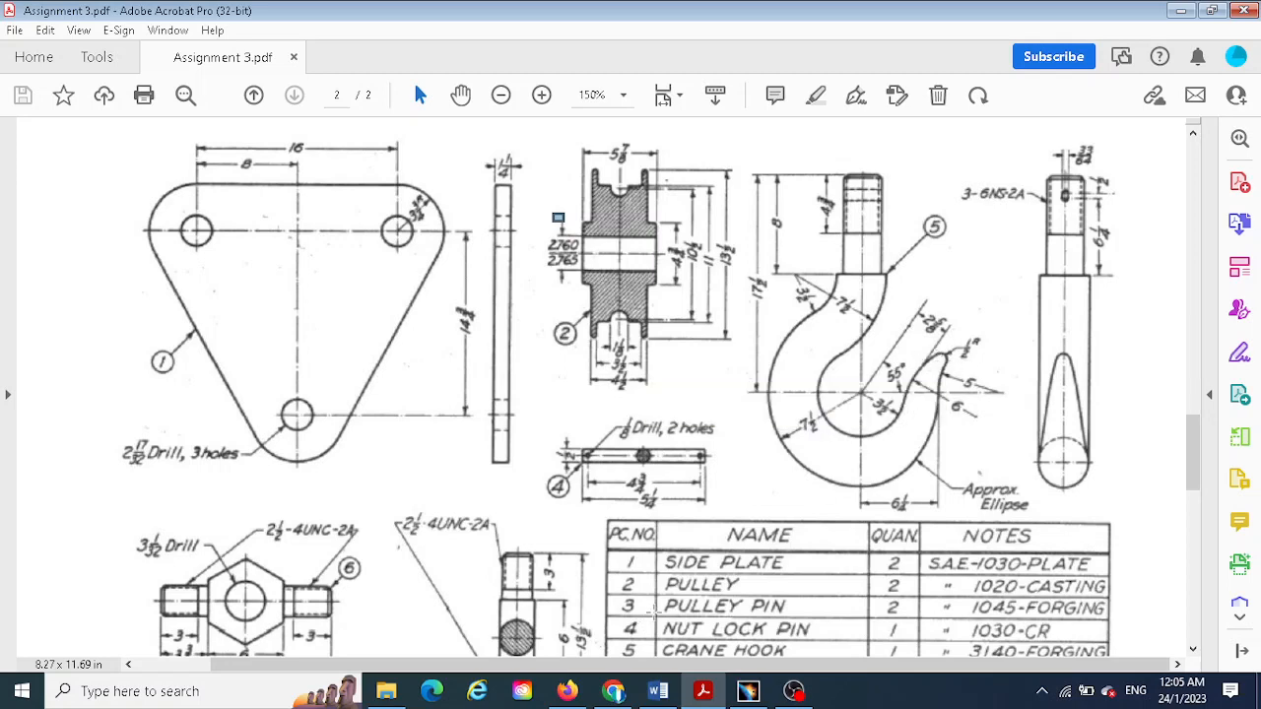
{"action": "left_click", "coordinate": [748, 692]}
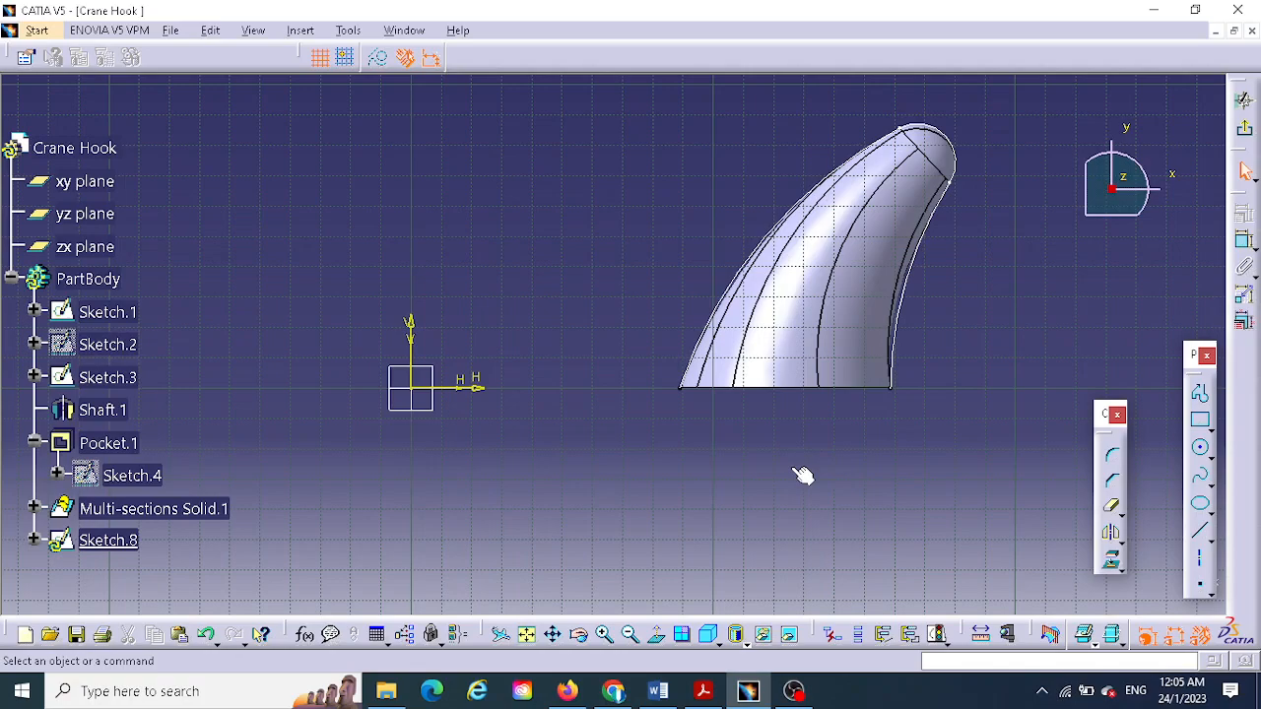
{"action": "left_click", "coordinate": [704, 692]}
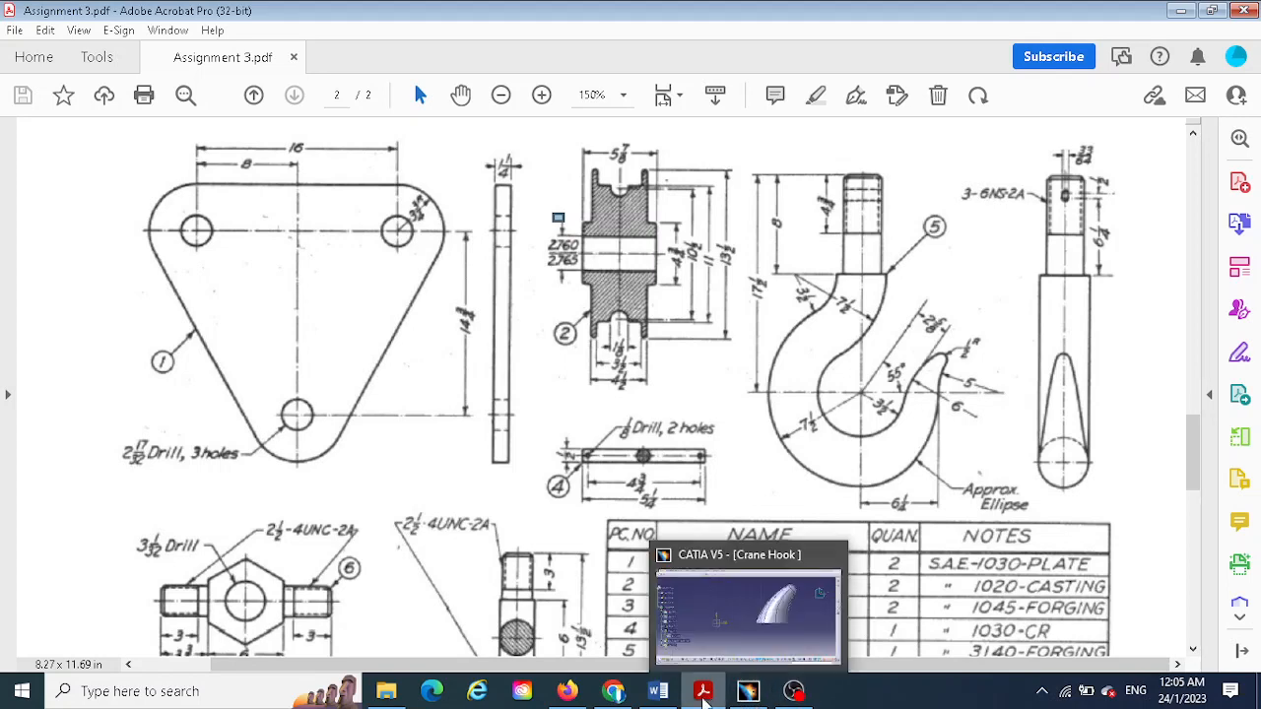
{"action": "mouse_move", "coordinate": [788, 696]}
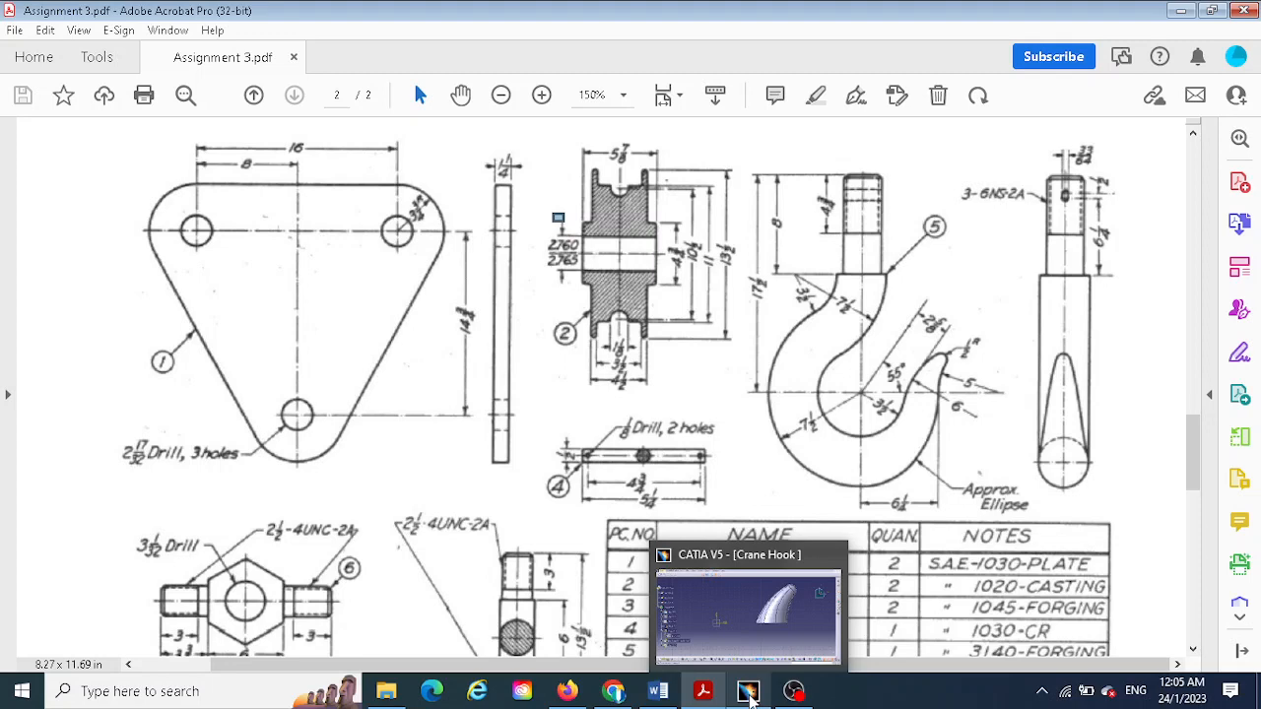
{"action": "left_click", "coordinate": [751, 696]}
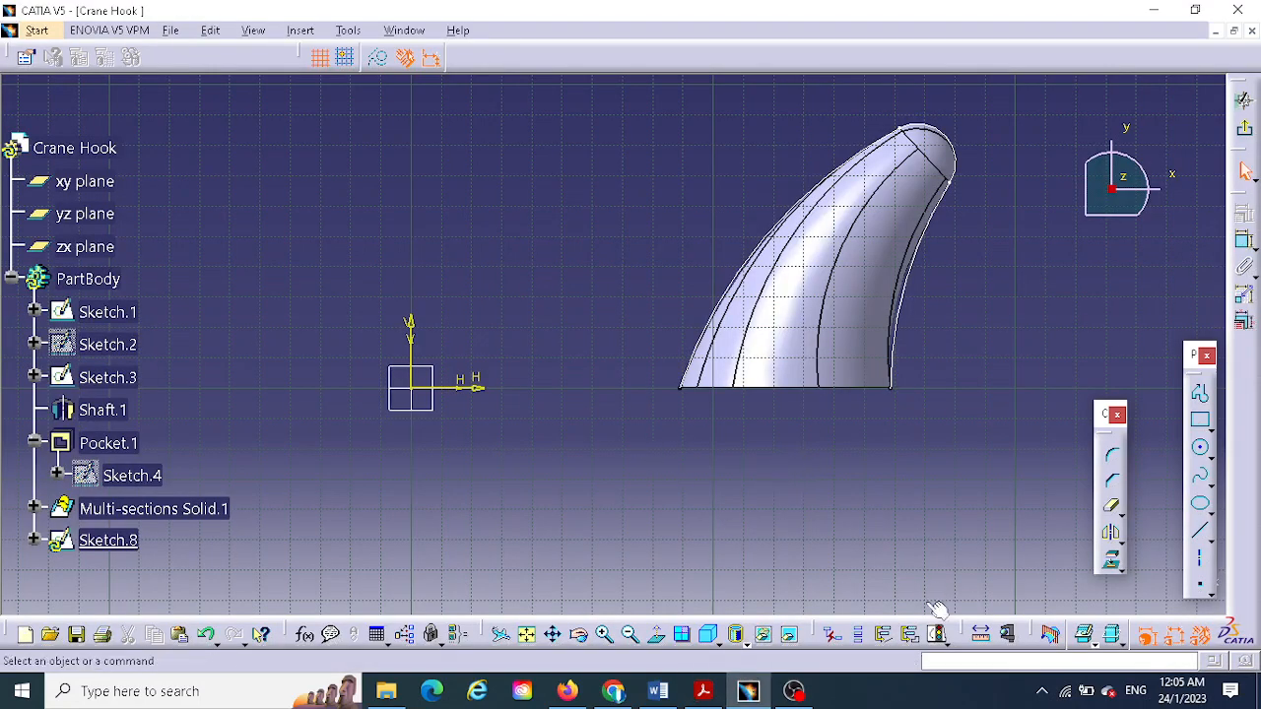
{"action": "left_click", "coordinate": [1202, 451]}
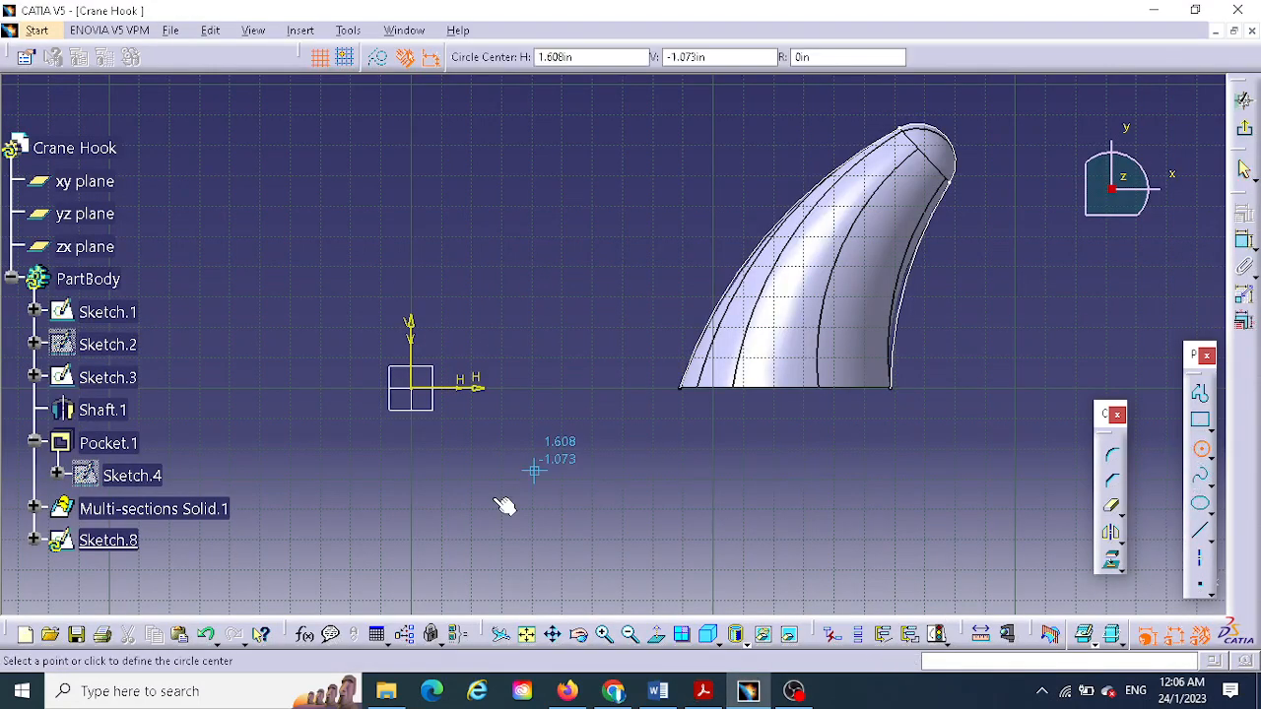
{"action": "left_click", "coordinate": [412, 393]}
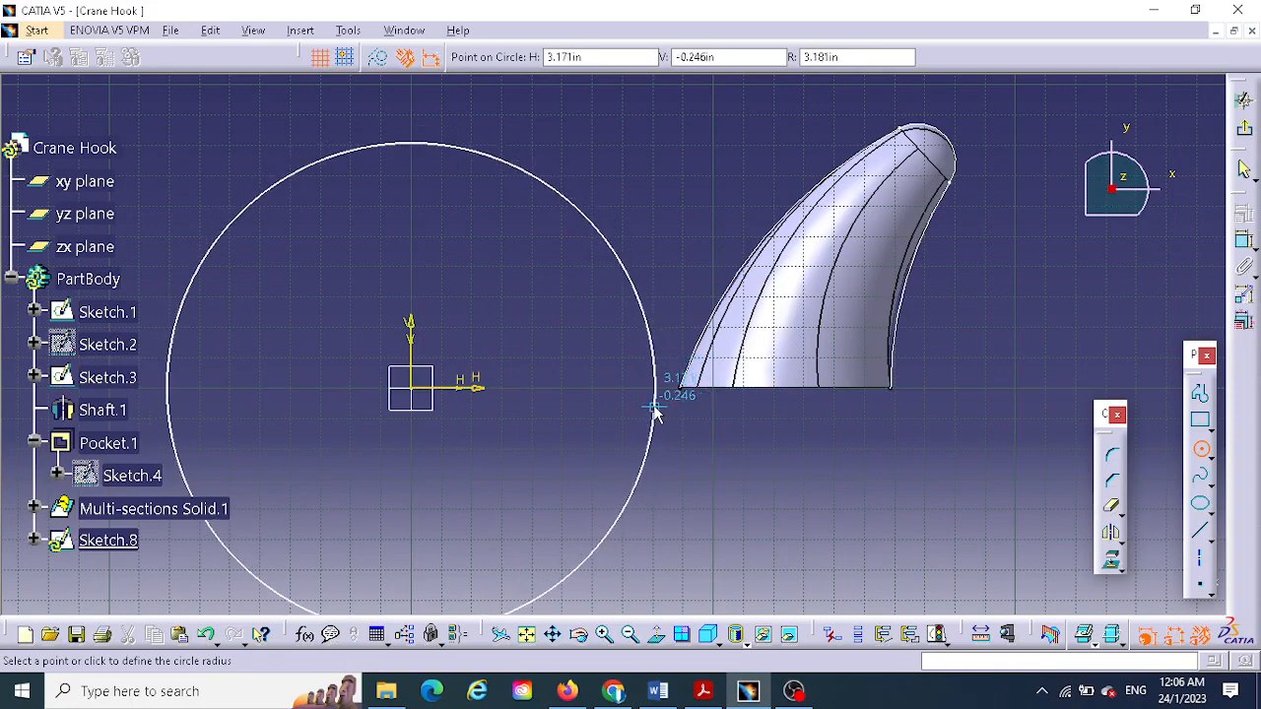
{"action": "key", "text": "Escape"}
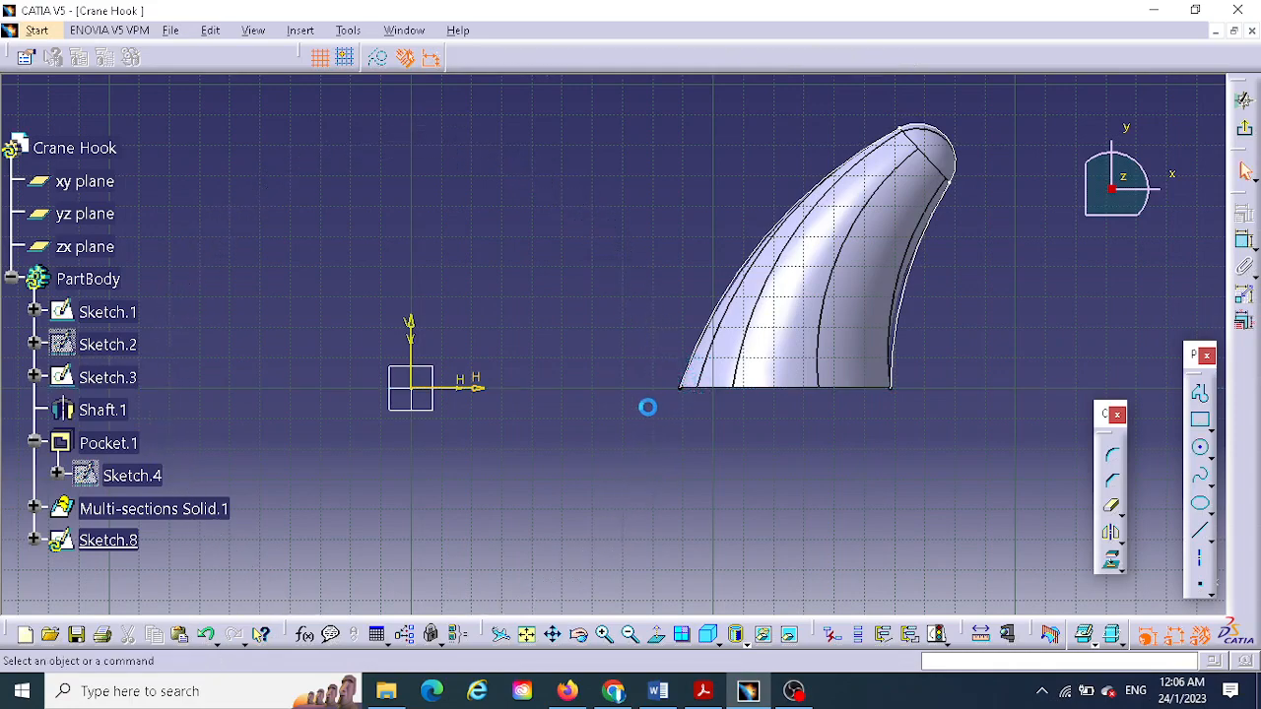
- Project the loft's base edge into the sketch and draw a circle centred at the origin through the edge's inner endpoint
{"action": "left_click", "coordinate": [777, 392]}
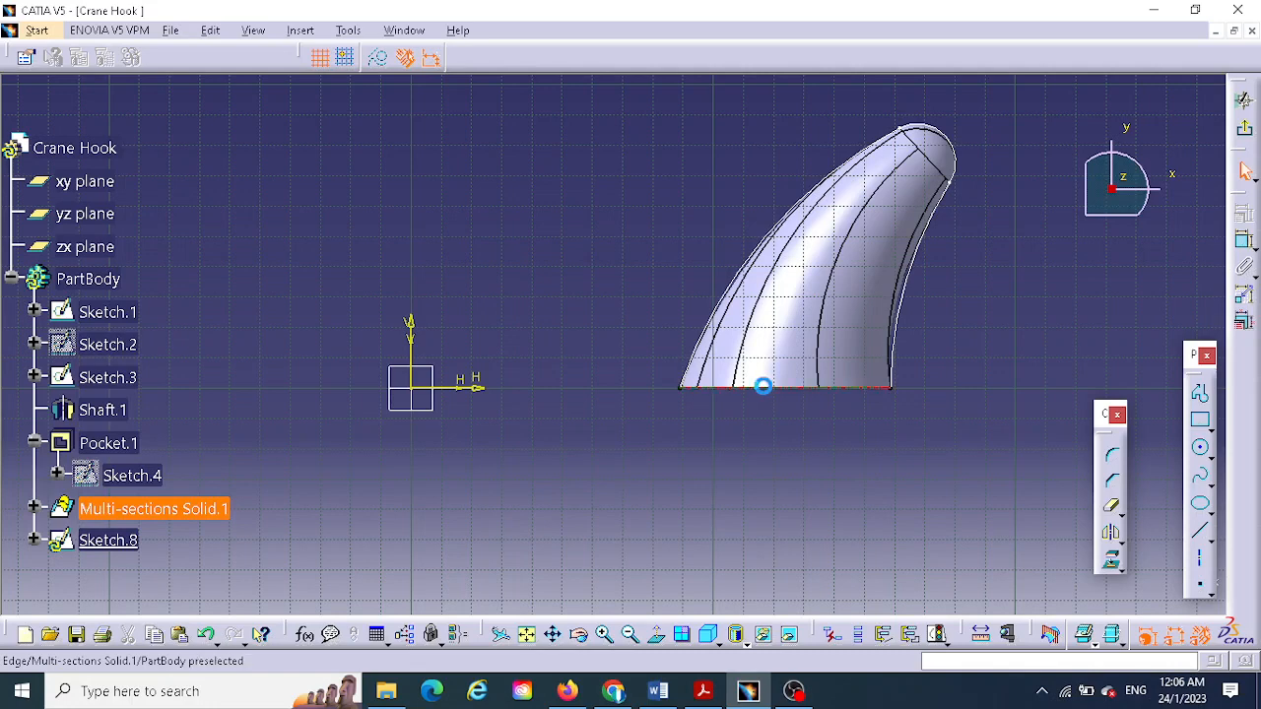
{"action": "left_click", "coordinate": [1113, 562]}
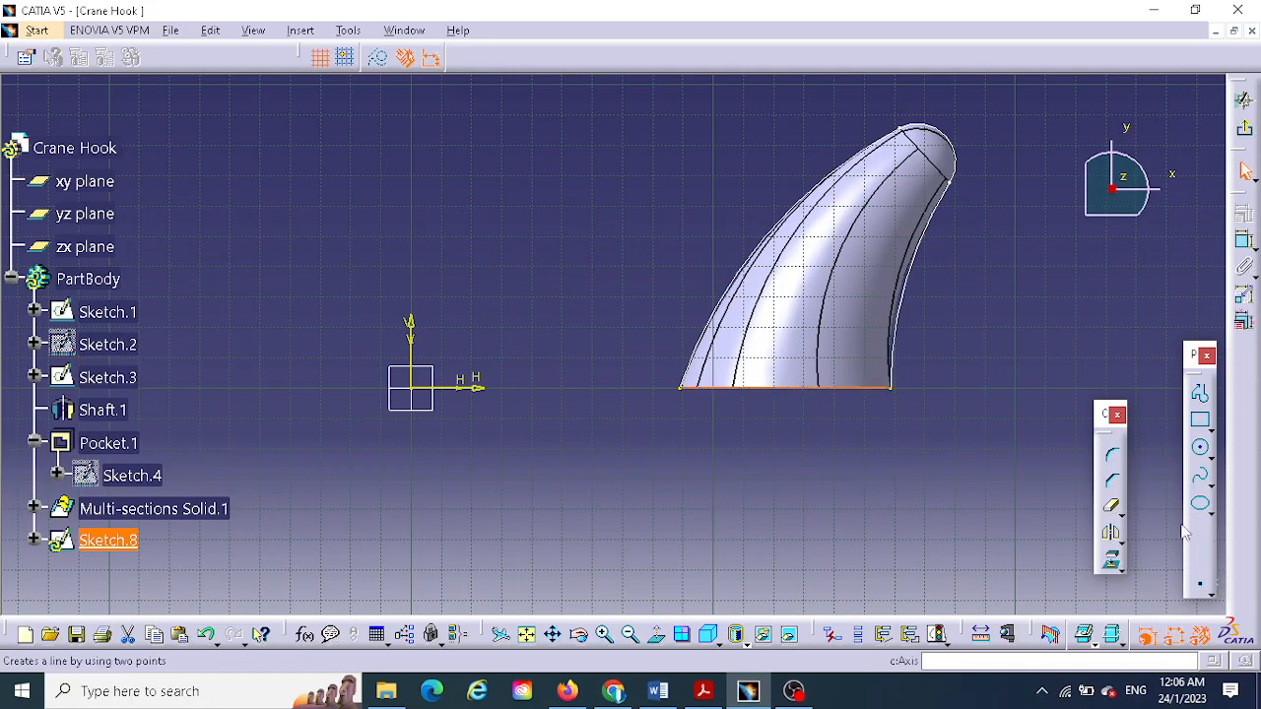
{"action": "left_click", "coordinate": [1202, 451]}
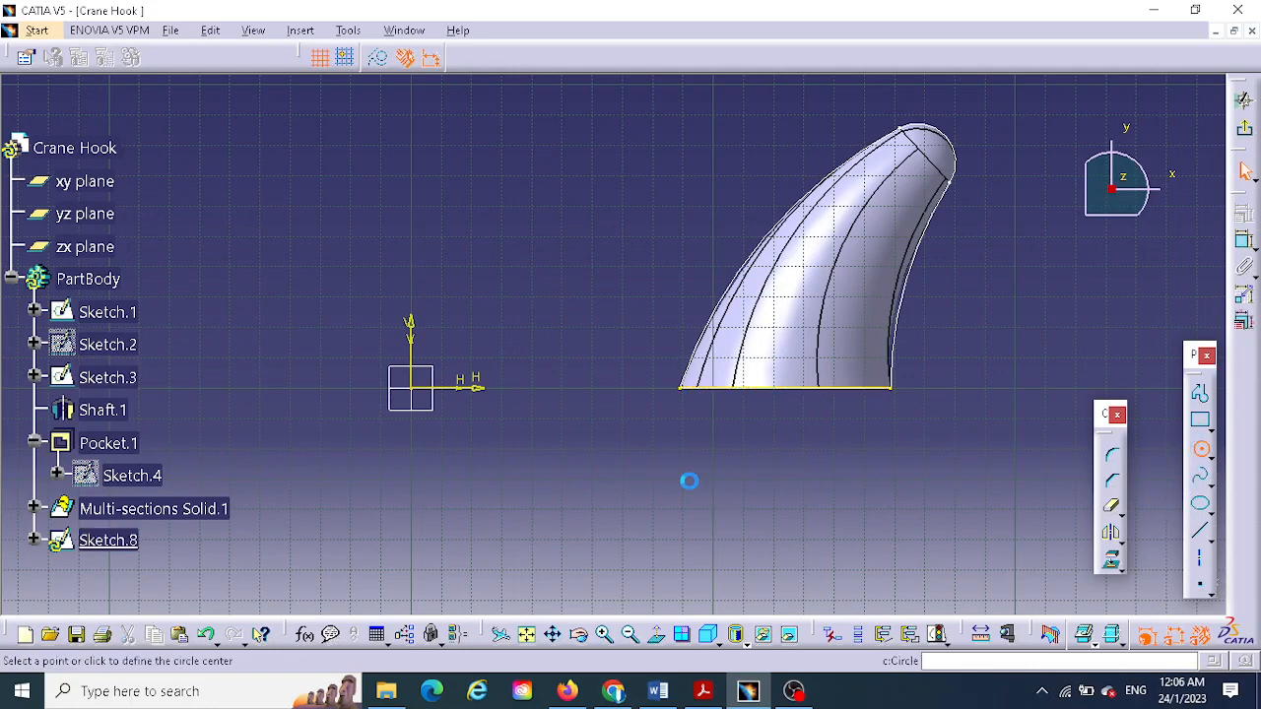
{"action": "left_click", "coordinate": [424, 394]}
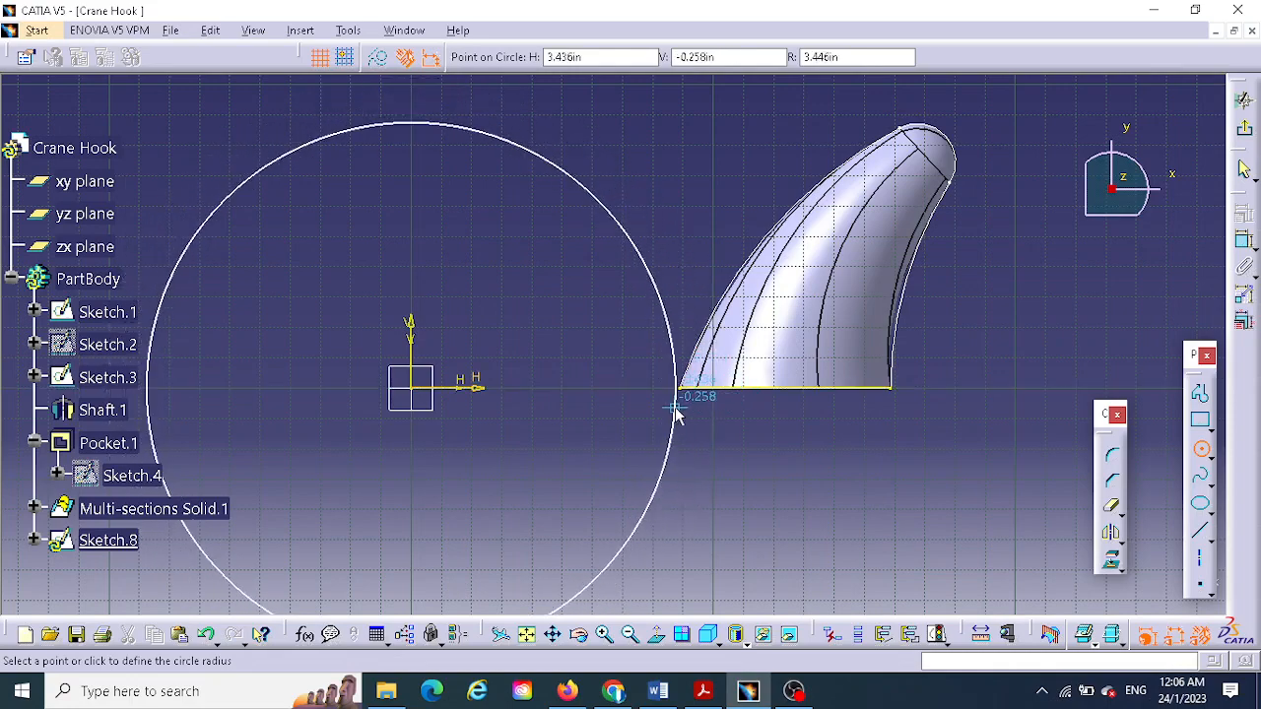
{"action": "mouse_move", "coordinate": [675, 402]}
{"action": "middle_mouse_down"}
{"action": "mouse_move", "coordinate": [721, 305]}
{"action": "mouse_move", "coordinate": [717, 325]}
{"action": "middle_mouse_up"}
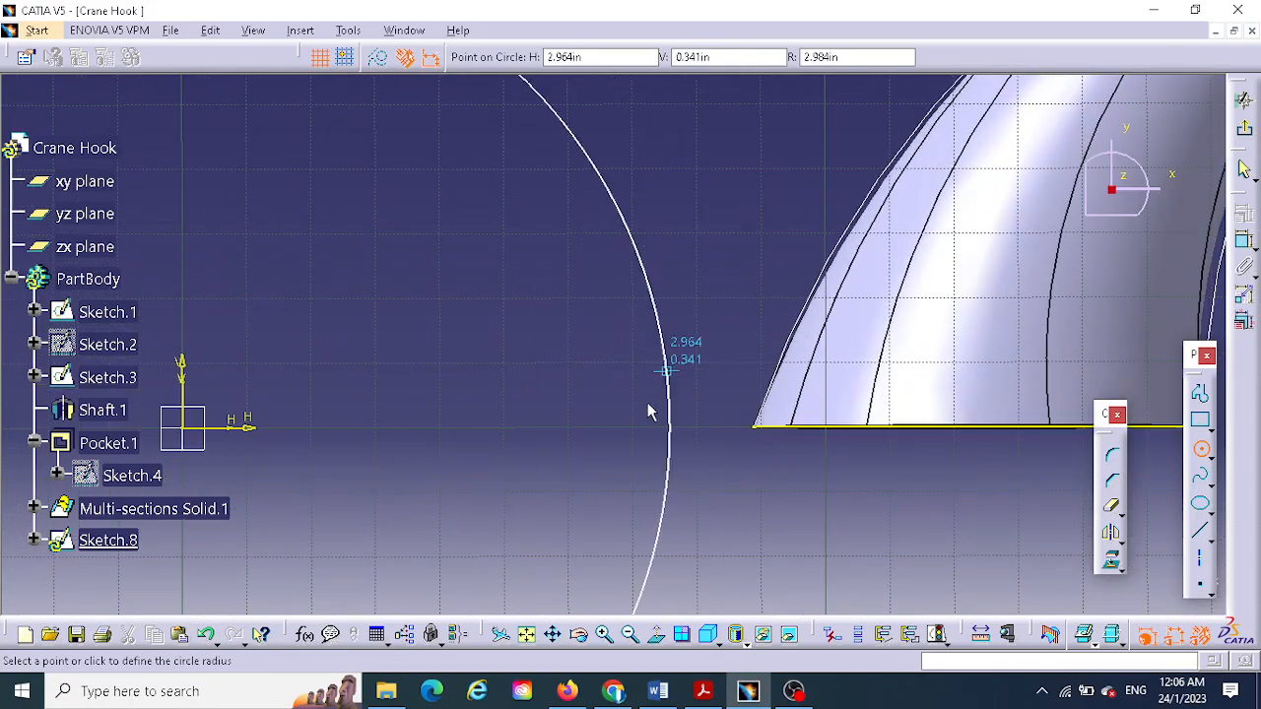
{"action": "left_click", "coordinate": [757, 432]}
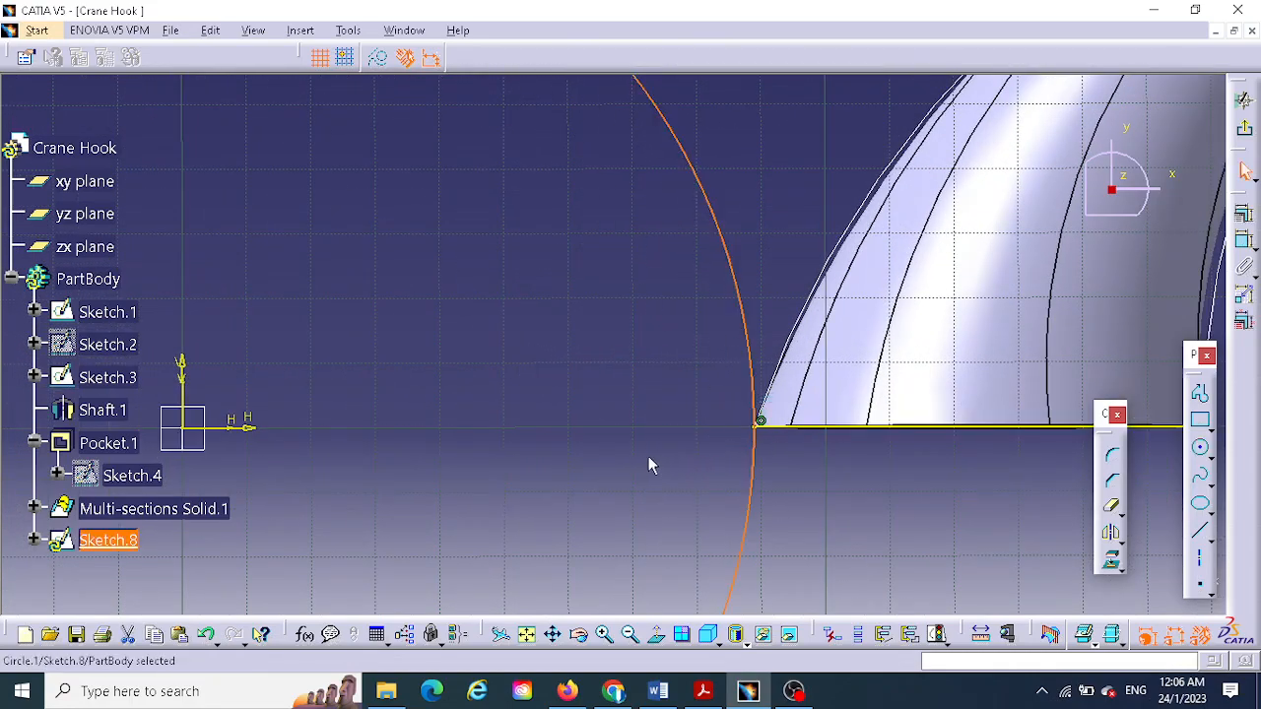
{"action": "middle_click_drag", "start_coordinate": [590, 394], "coordinate": [599, 515]}
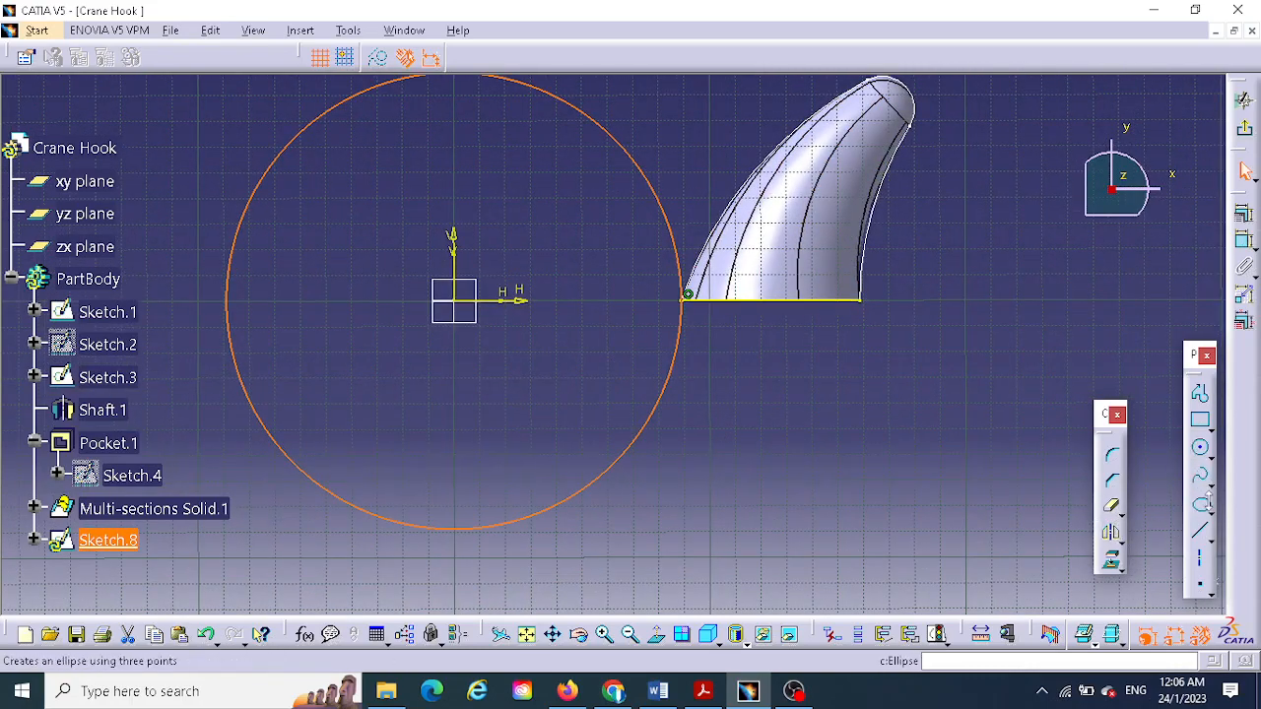
- Try a 3.5 in radius dimension on the origin-centred circle and delete that dimension
{"action": "left_click", "coordinate": [1245, 240]}
{"action": "left_click", "coordinate": [669, 229]}
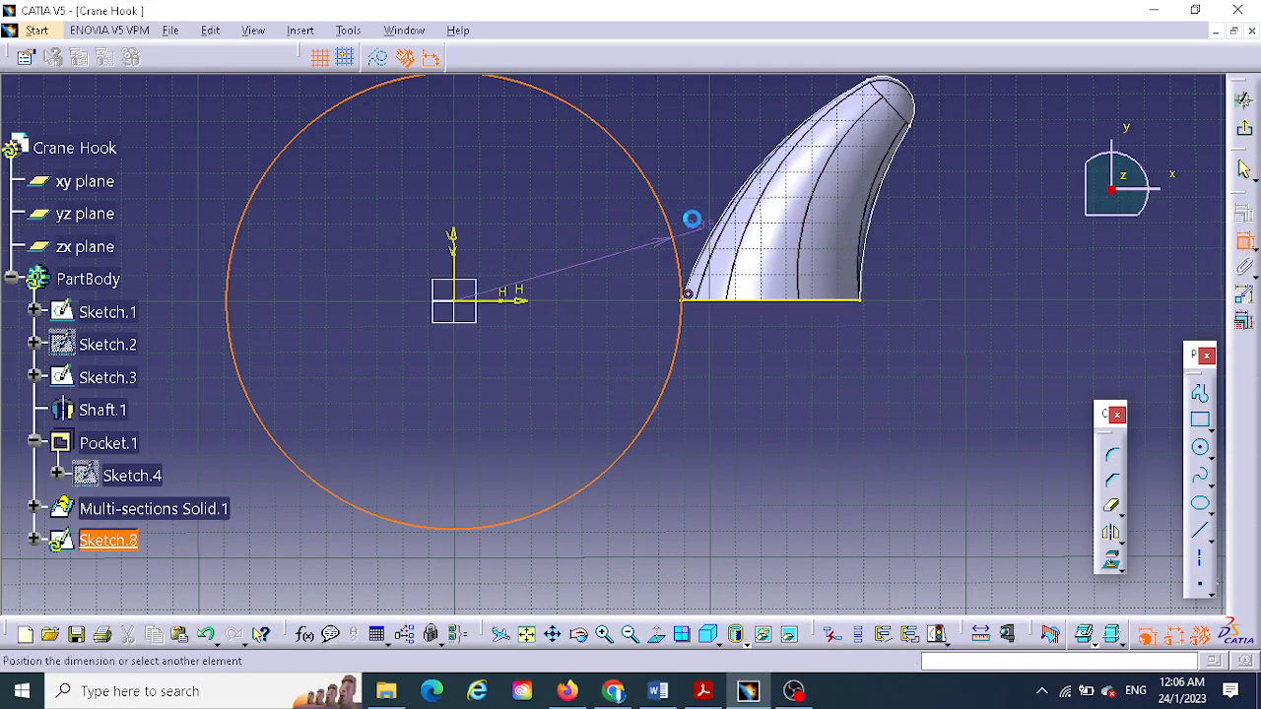
{"action": "left_click", "coordinate": [682, 164]}
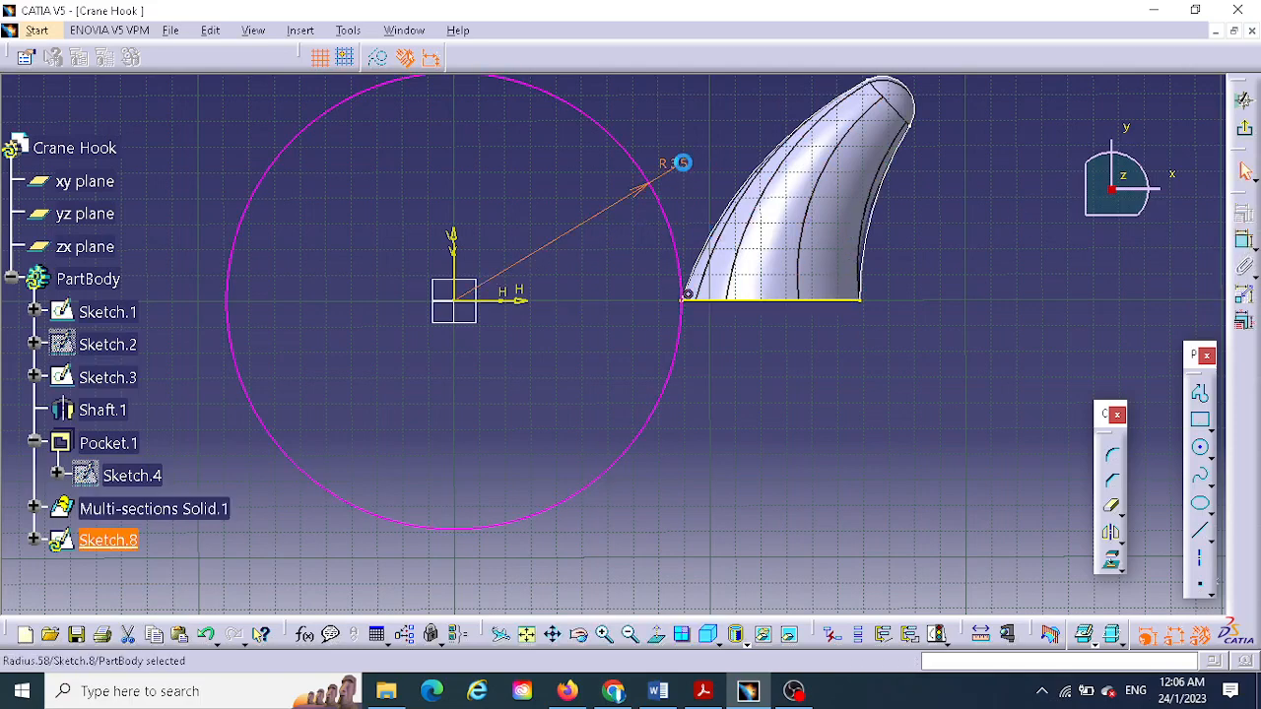
{"action": "double_click", "coordinate": [682, 163]}
{"action": "type", "text": "3.5in"}
{"action": "key", "text": "Return"}
{"action": "left_click", "coordinate": [681, 165]}
{"action": "key", "text": "Delete"}
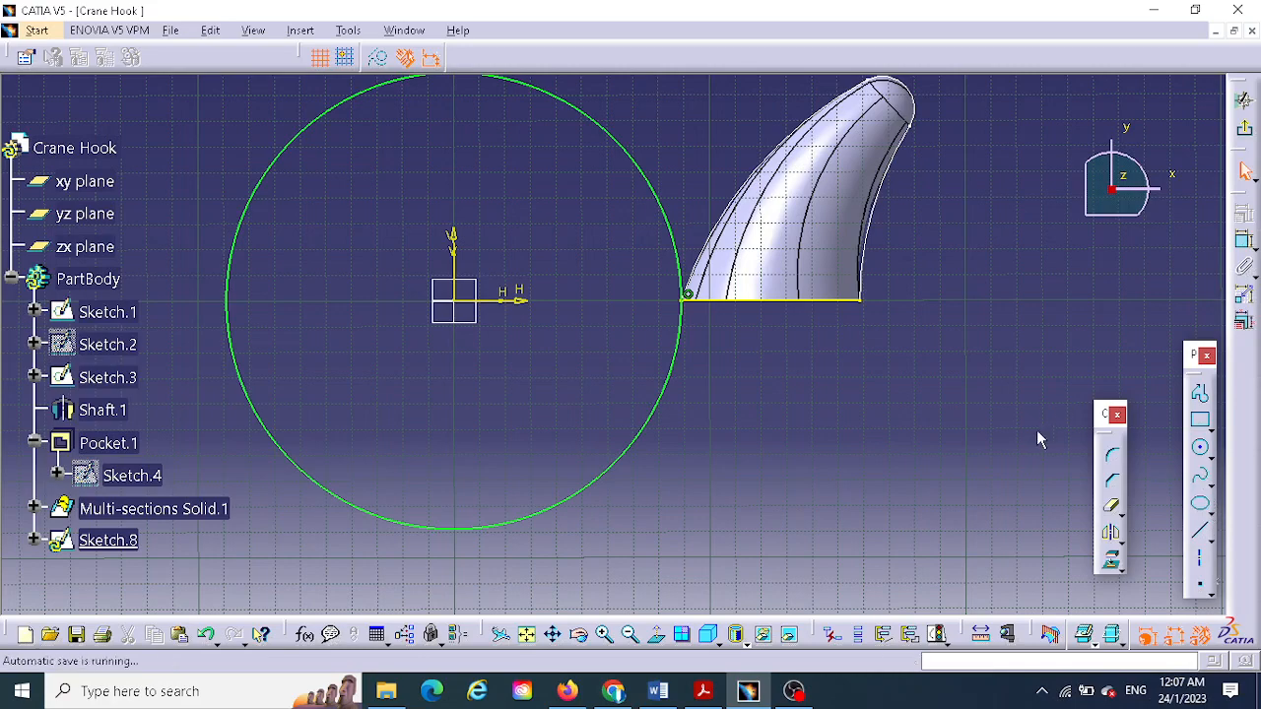
- Draw a vertical axis from the origin downward, extending well past the lower edge of the circle
{"action": "middle_click_drag", "start_coordinate": [857, 422], "coordinate": [923, 280]}
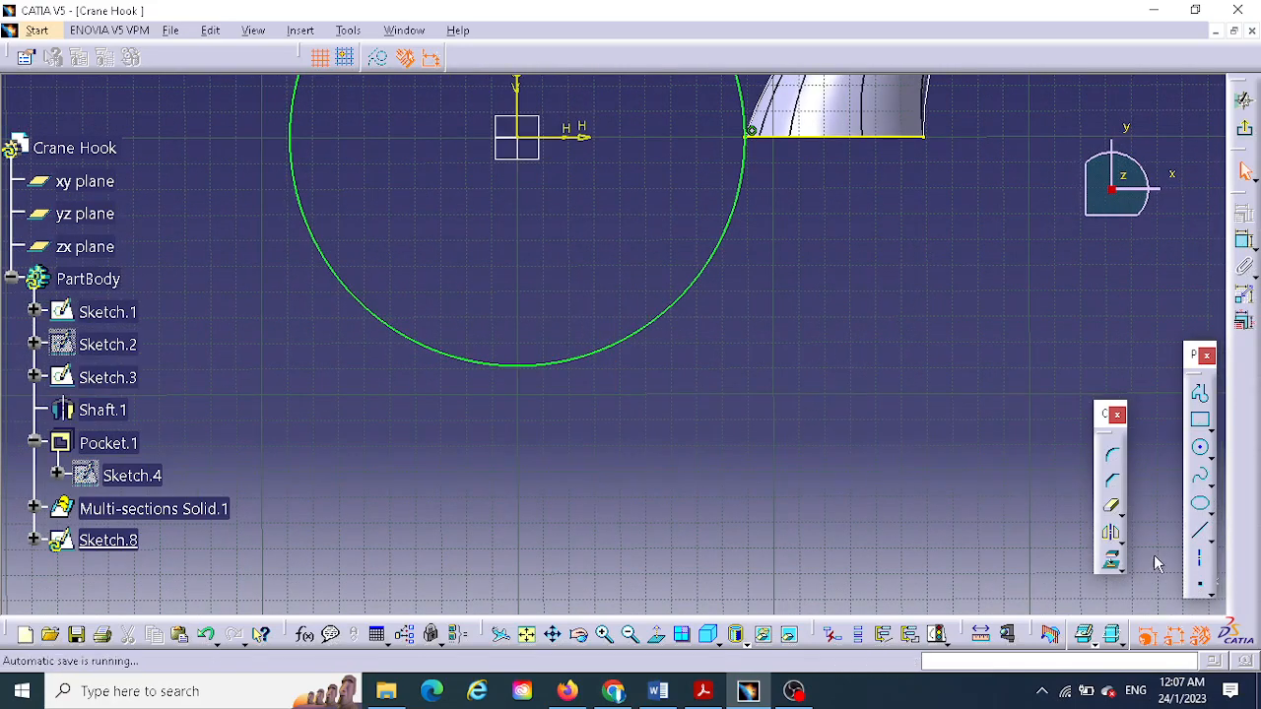
{"action": "left_click", "coordinate": [1200, 558]}
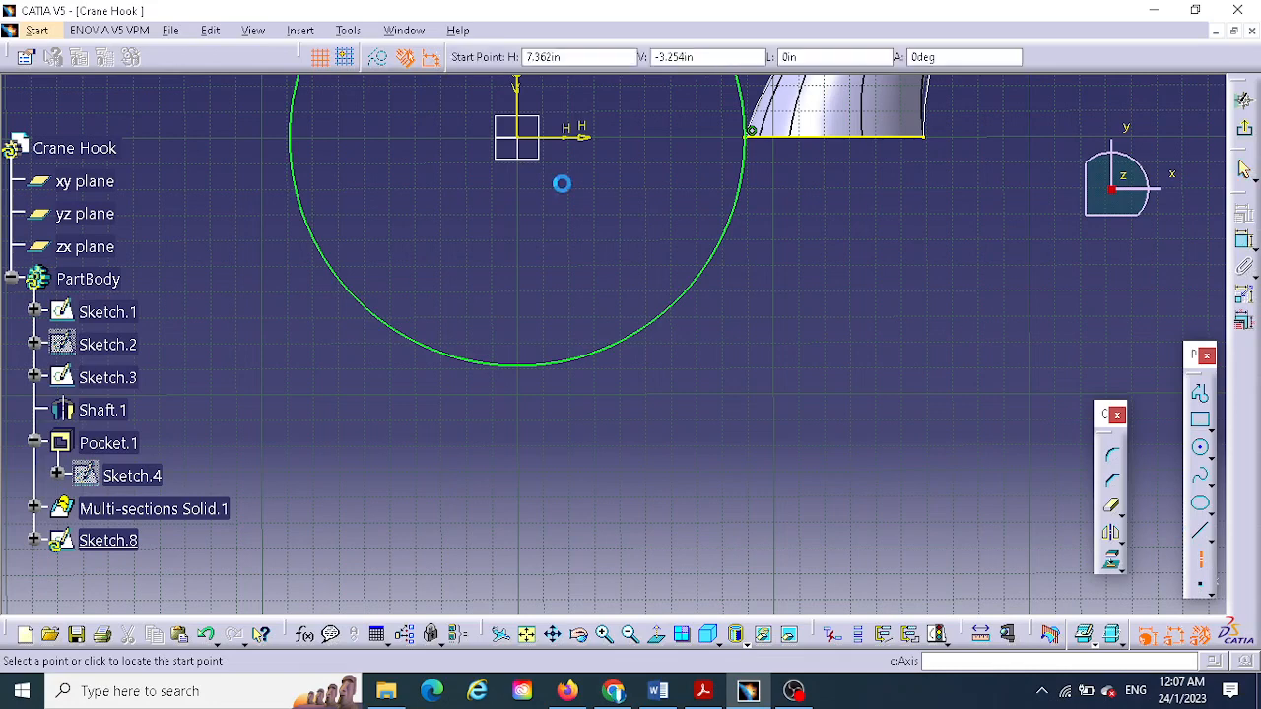
{"action": "left_click", "coordinate": [517, 145]}
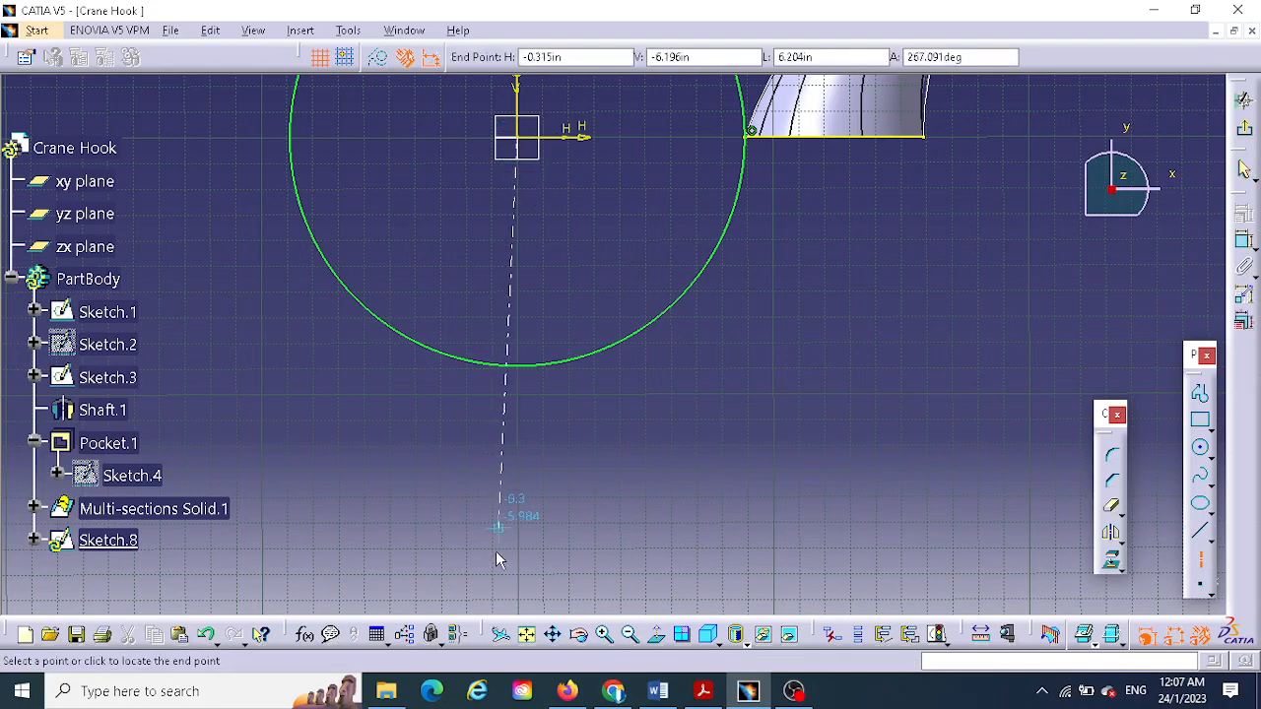
{"action": "left_click", "coordinate": [519, 607]}
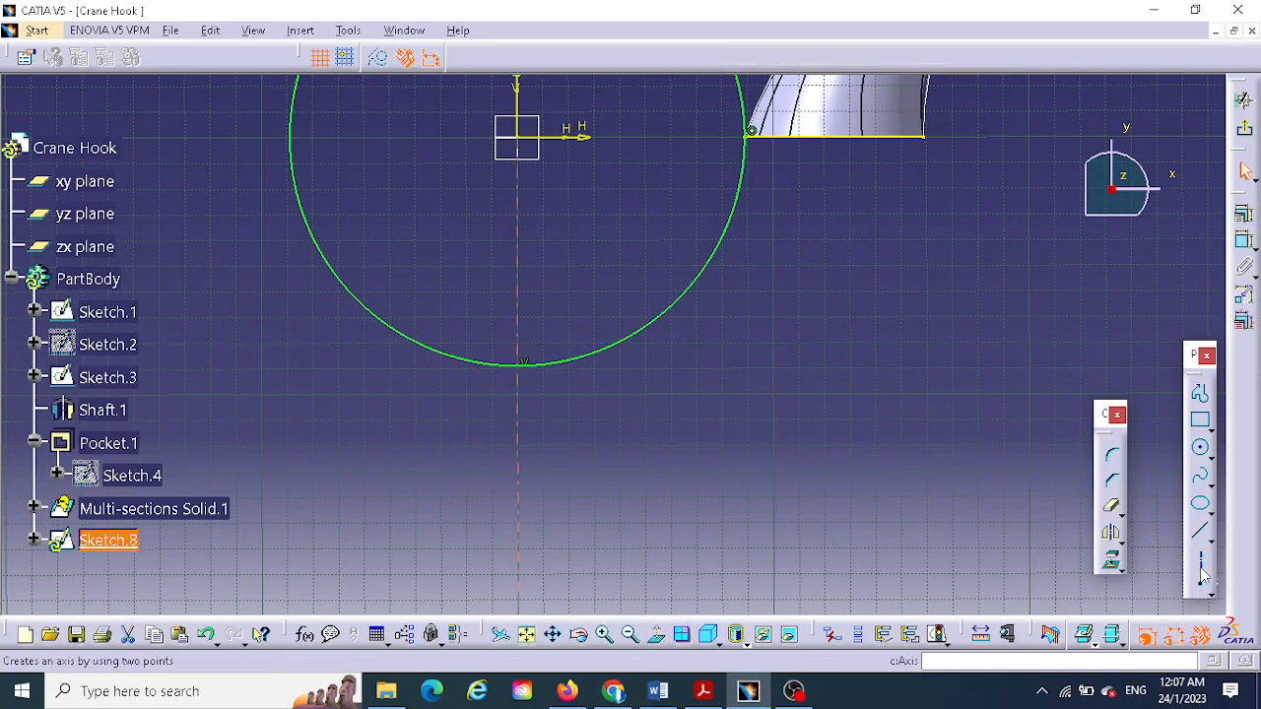
- Draw a second axis about 8.4 in long from the origin along the loft's base edge and constrain it horizontal
{"action": "left_click", "coordinate": [1189, 527]}
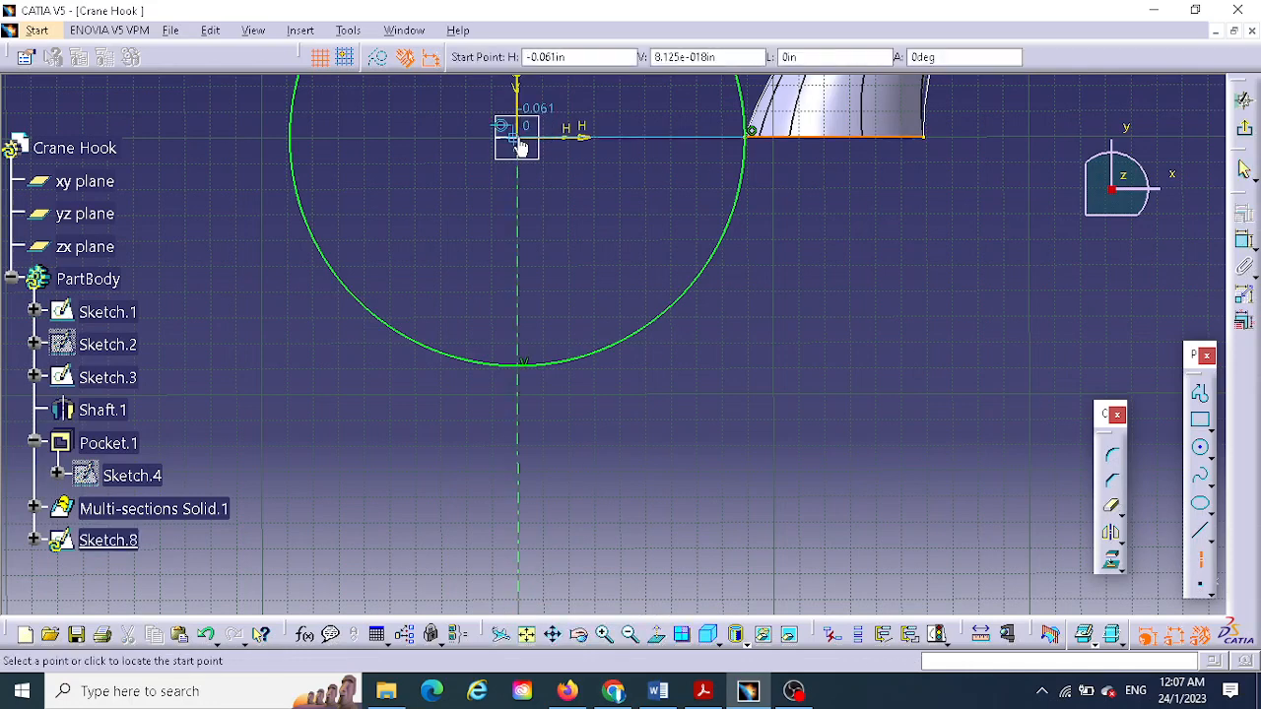
{"action": "left_click", "coordinate": [519, 146]}
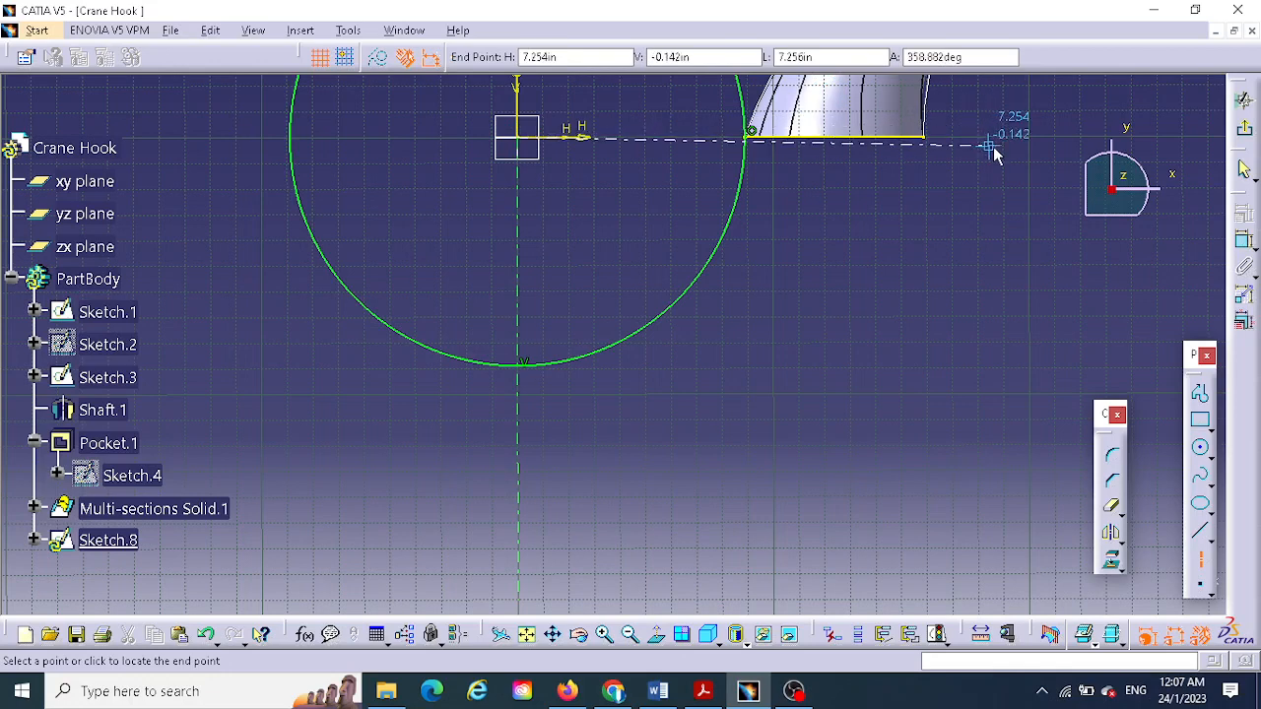
{"action": "left_click", "coordinate": [1057, 132]}
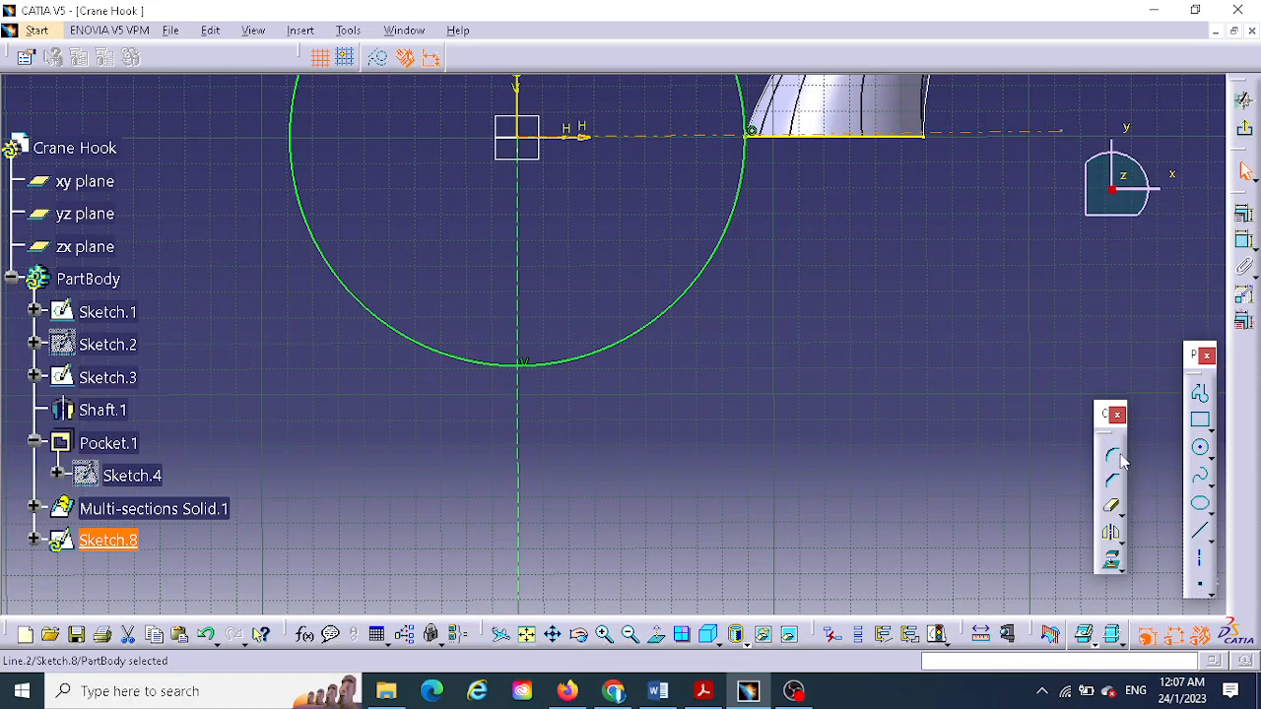
{"action": "double_click", "coordinate": [1003, 135]}
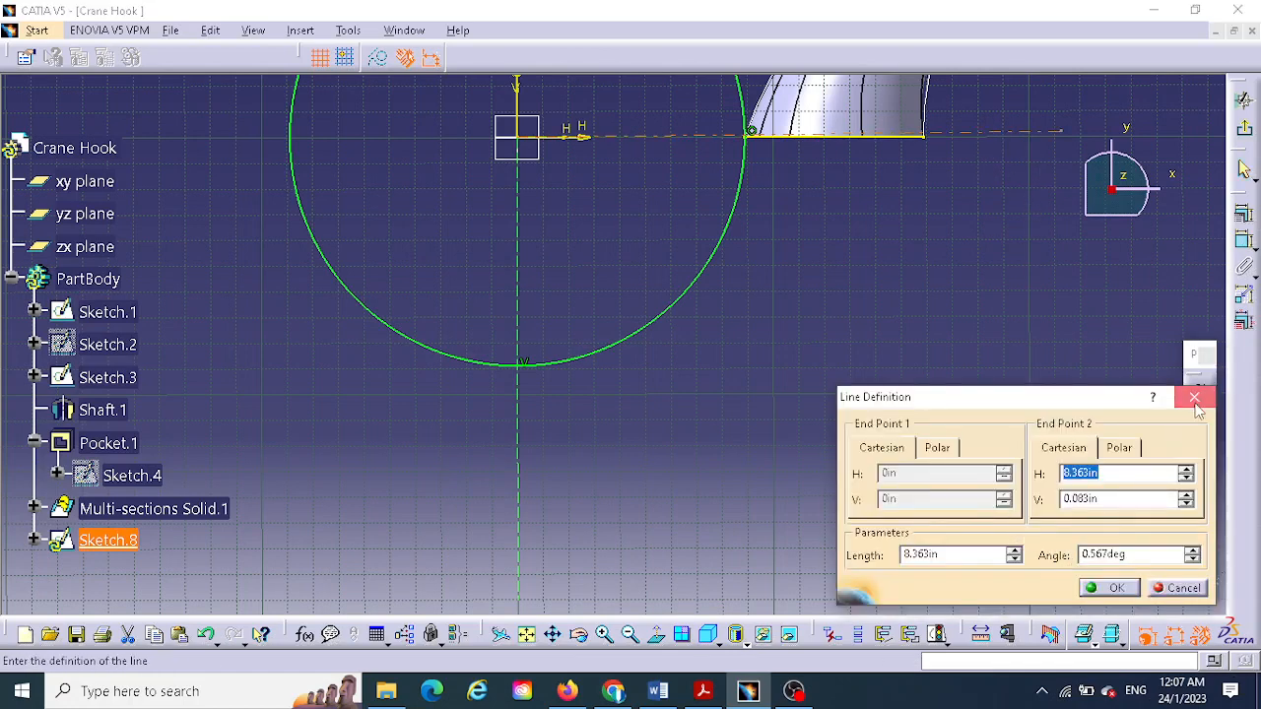
{"action": "left_click", "coordinate": [1194, 397]}
{"action": "left_click", "coordinate": [1245, 213]}
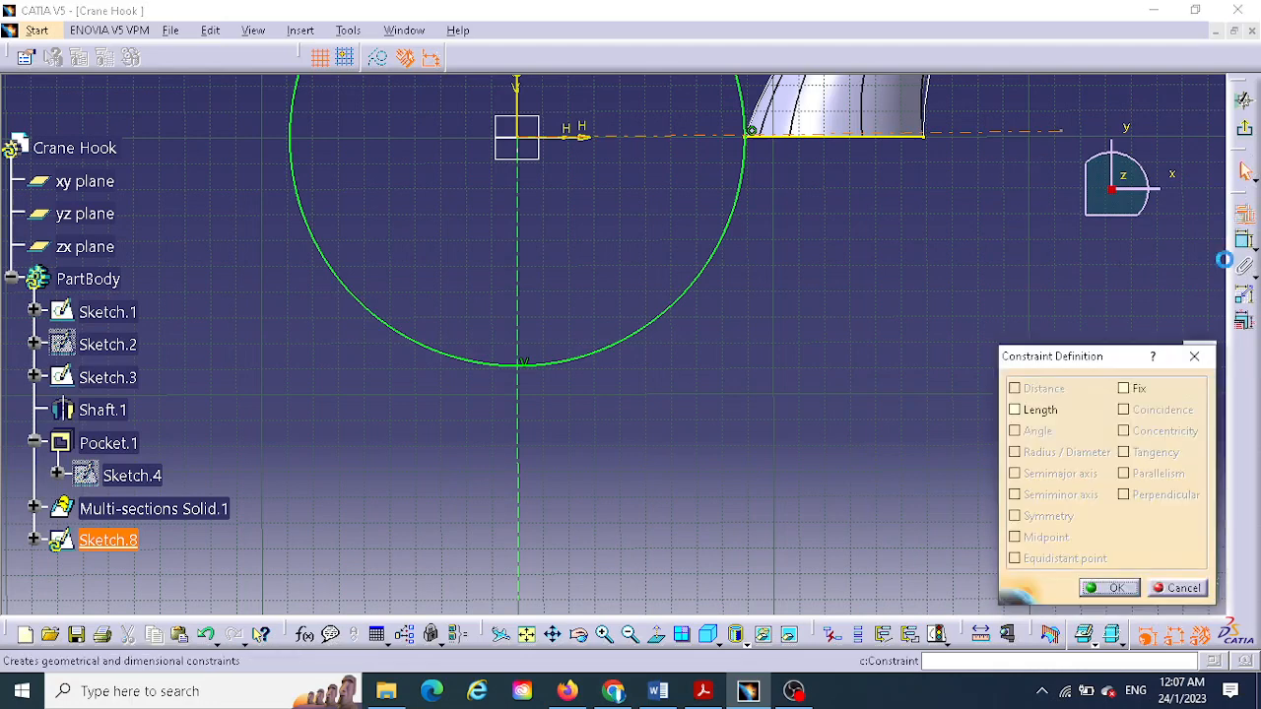
{"action": "left_click", "coordinate": [1124, 517]}
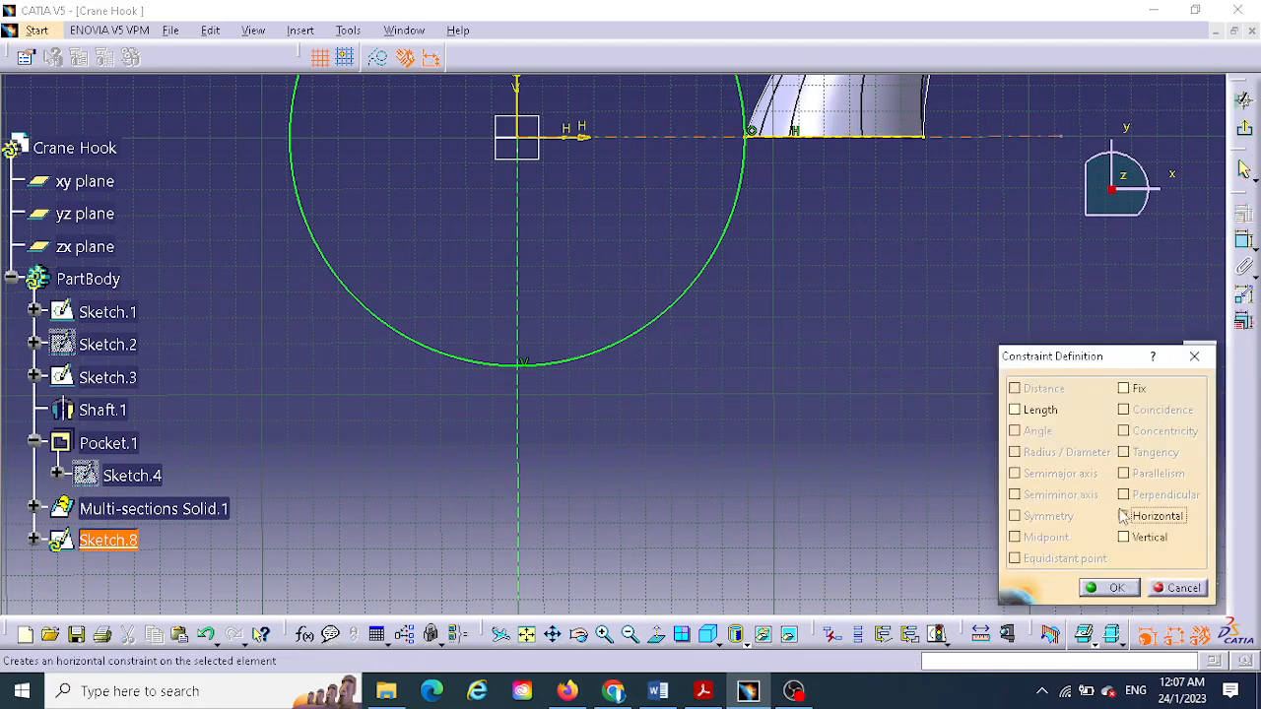
{"action": "left_click", "coordinate": [1110, 588]}
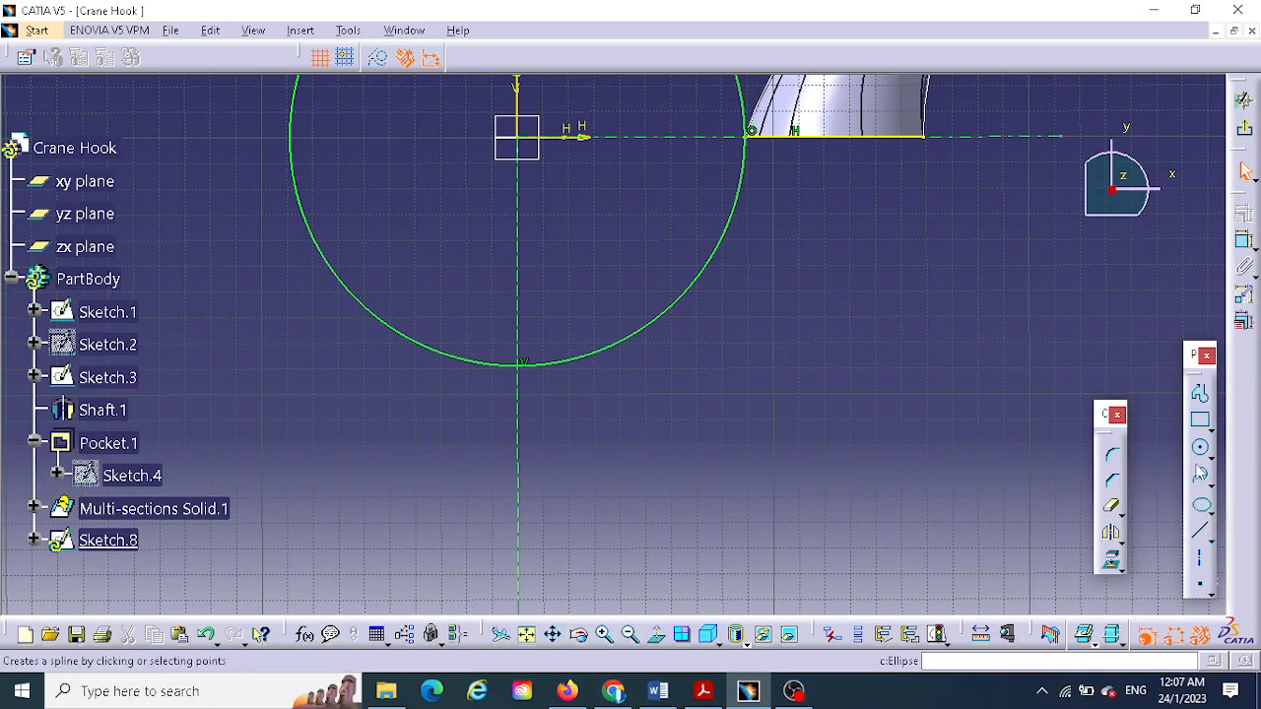
- Draw a larger circle centred at the origin and dimension its radius to 7.5 in
{"action": "left_click", "coordinate": [1200, 448]}
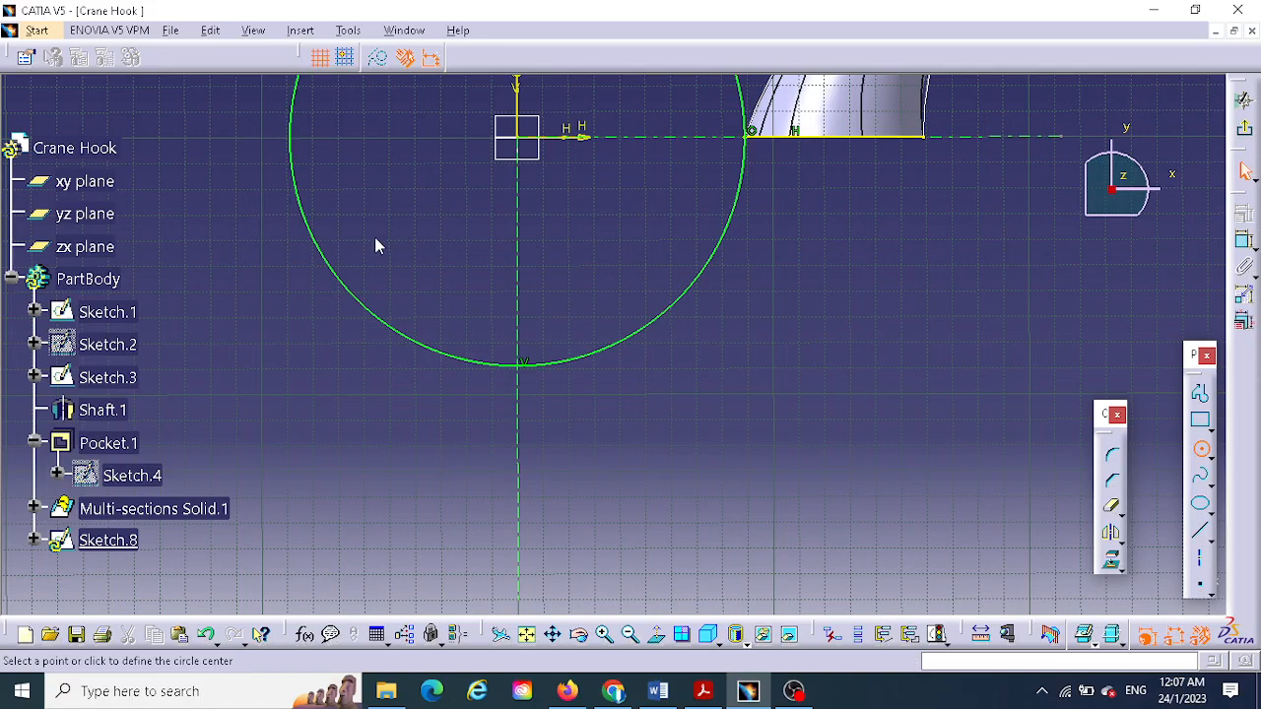
{"action": "left_click", "coordinate": [518, 139]}
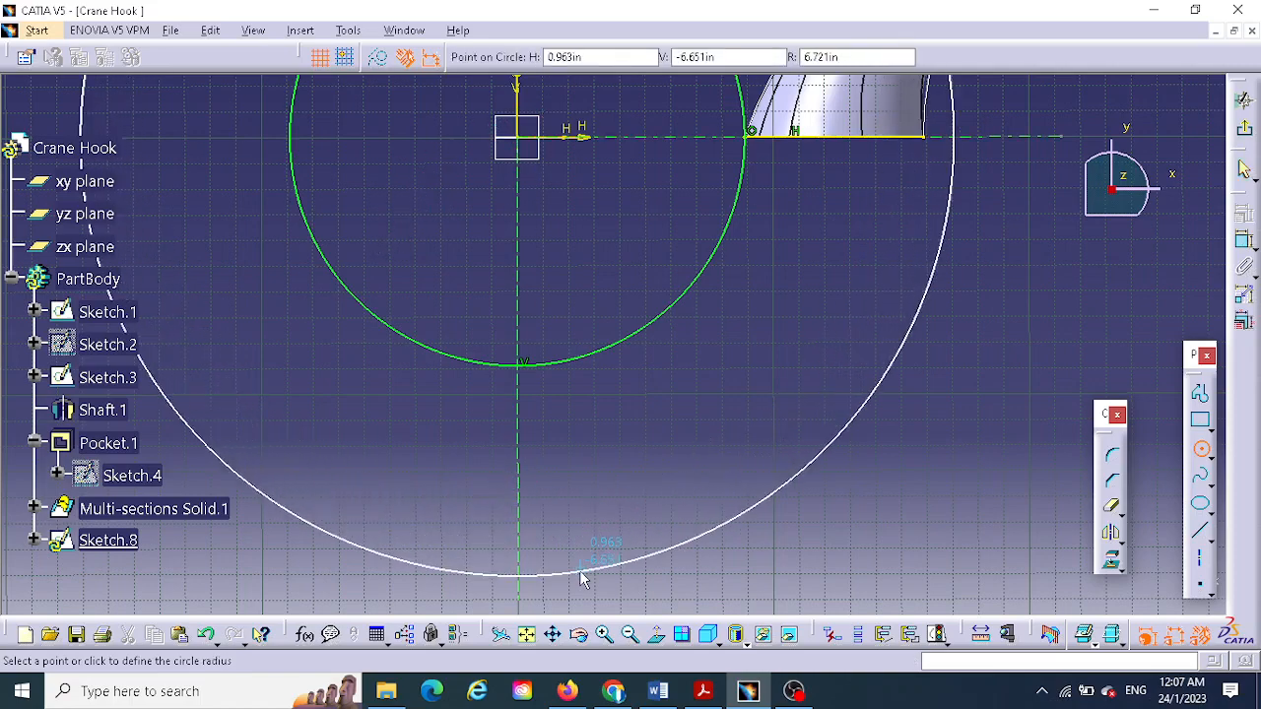
{"action": "left_click", "coordinate": [565, 581]}
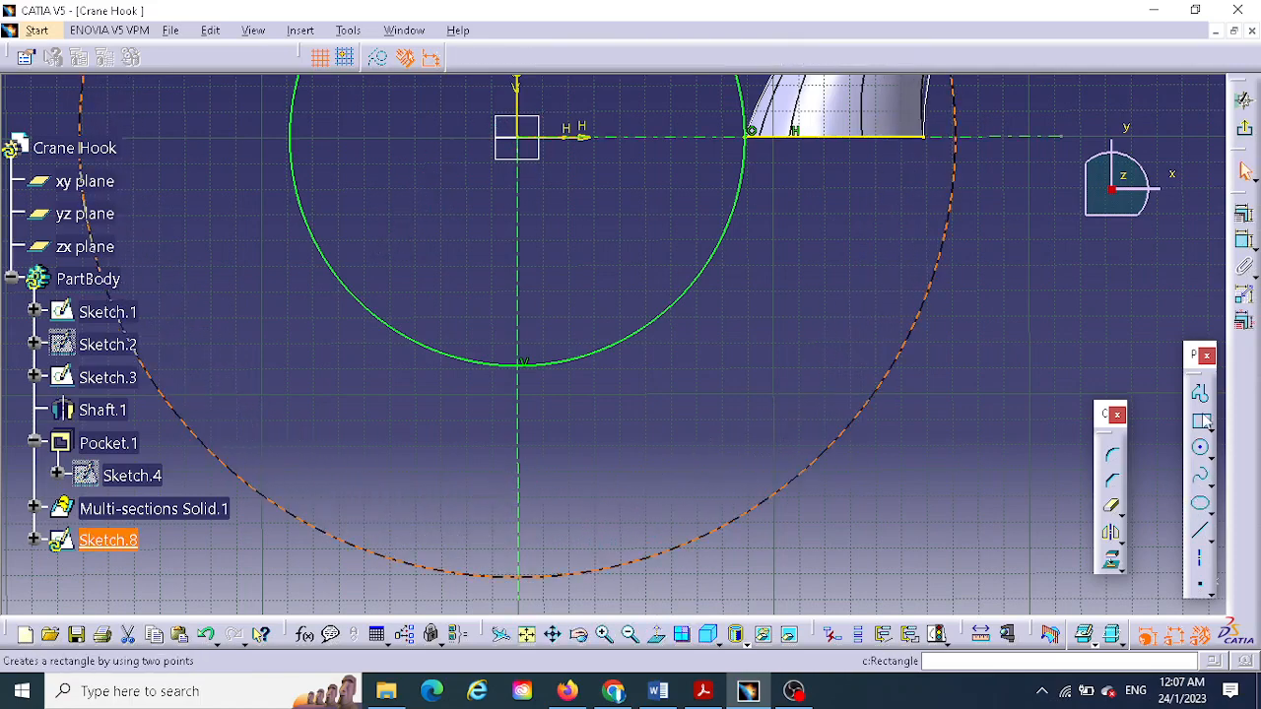
{"action": "left_click", "coordinate": [1244, 246]}
{"action": "left_click", "coordinate": [908, 344]}
{"action": "left_click", "coordinate": [679, 440]}
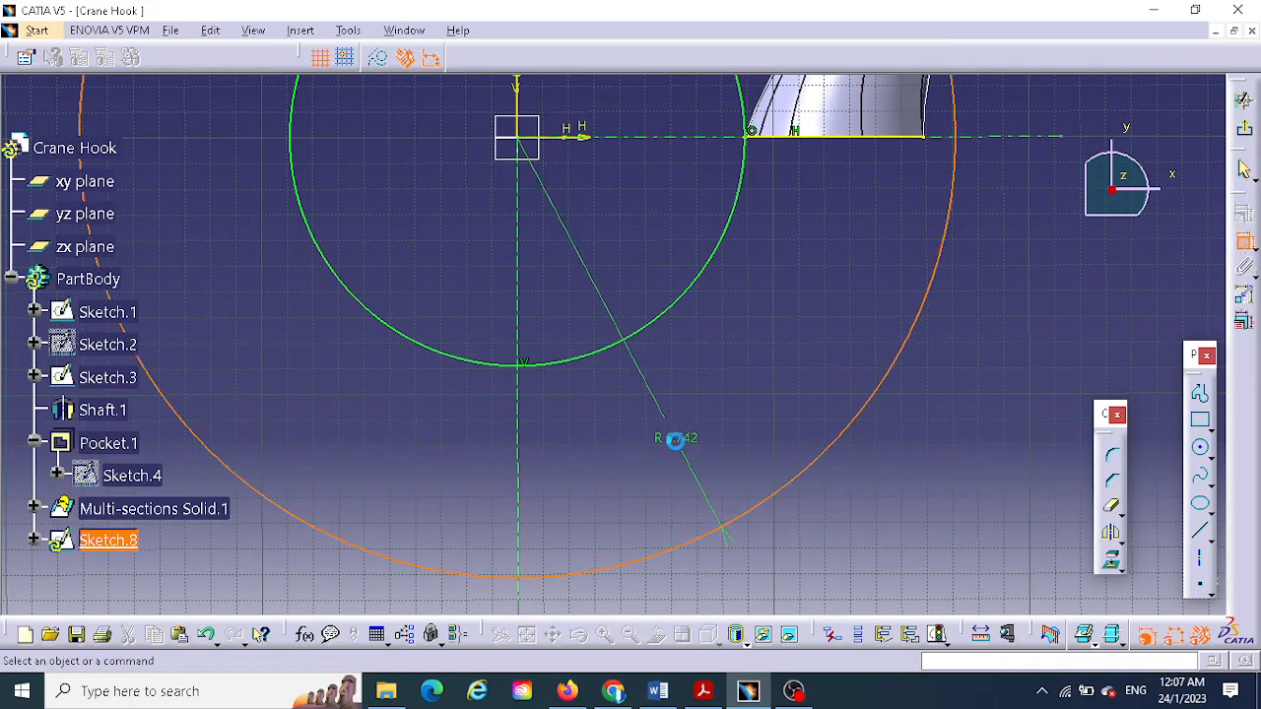
{"action": "double_click", "coordinate": [688, 440]}
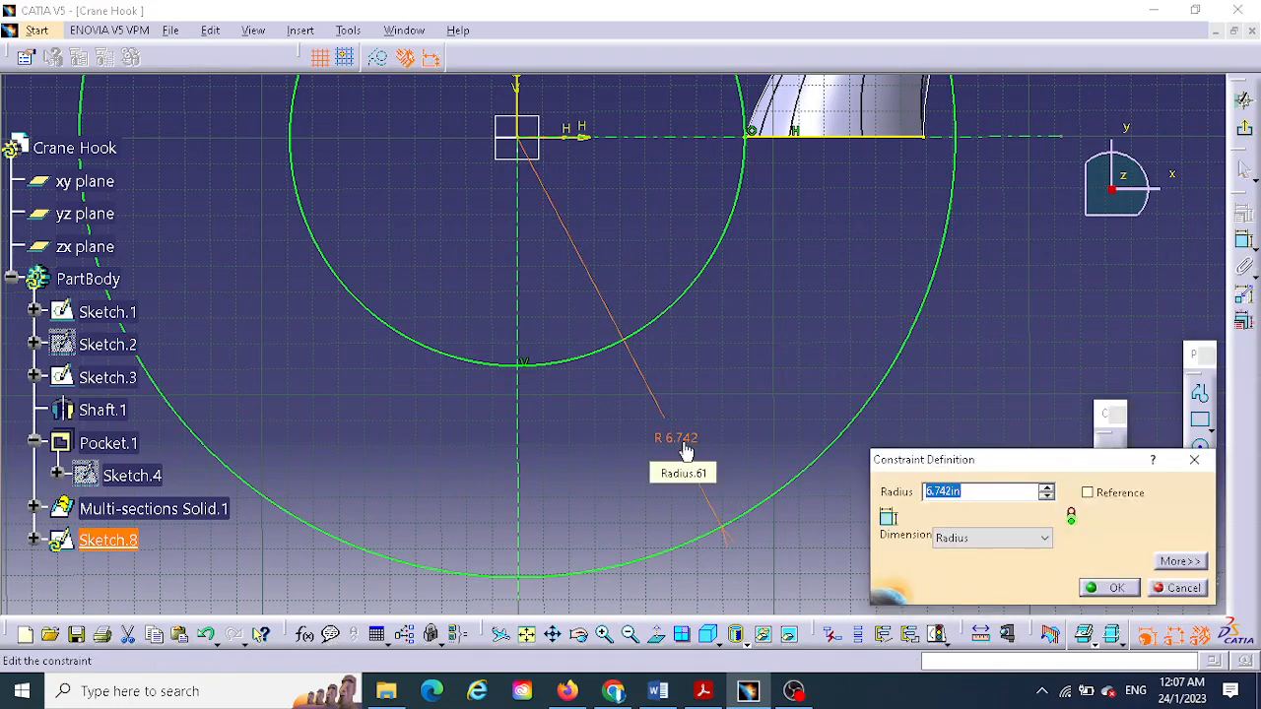
{"action": "type", "text": "7.5"}
{"action": "key", "text": "Return"}
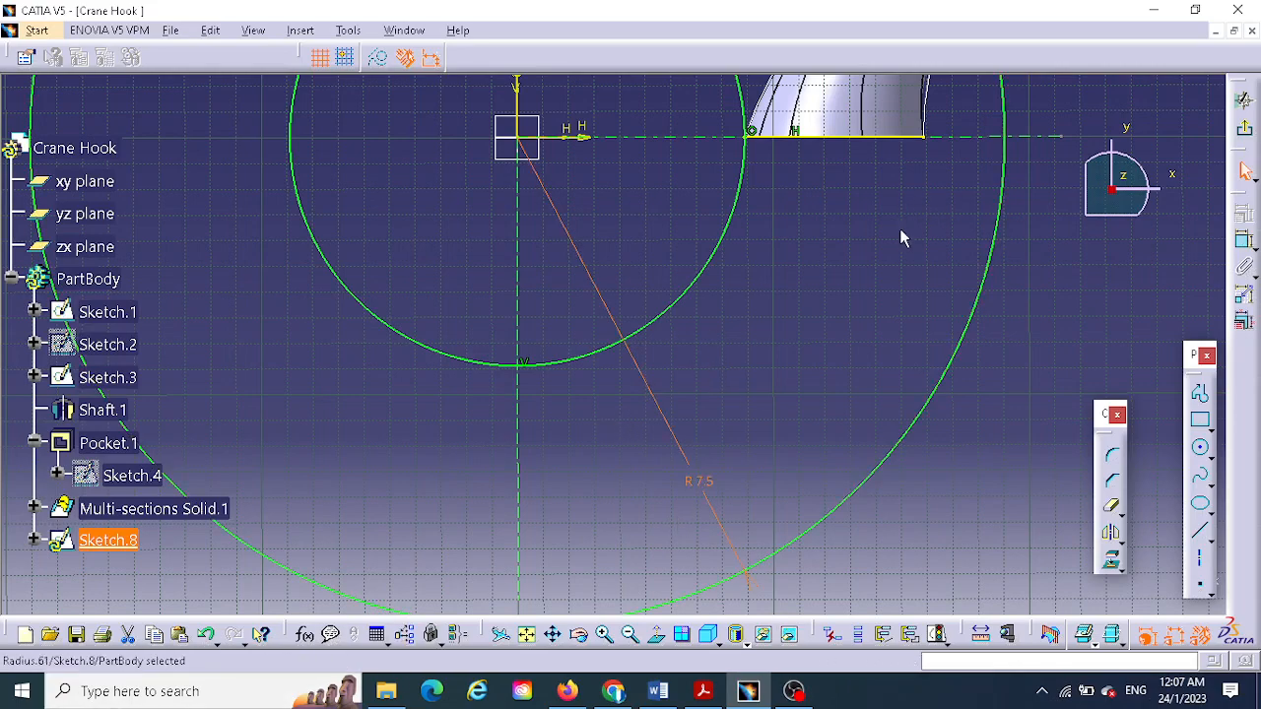
- Draw a vertical axis about 6.6 in long just beyond the outer end of the loft's base edge, crossing the outer circle
{"action": "mouse_move", "coordinate": [899, 236]}
{"action": "middle_mouse_down"}
{"action": "mouse_move", "coordinate": [901, 247]}
{"action": "mouse_move", "coordinate": [856, 258]}
{"action": "mouse_move", "coordinate": [880, 235]}
{"action": "middle_mouse_up"}
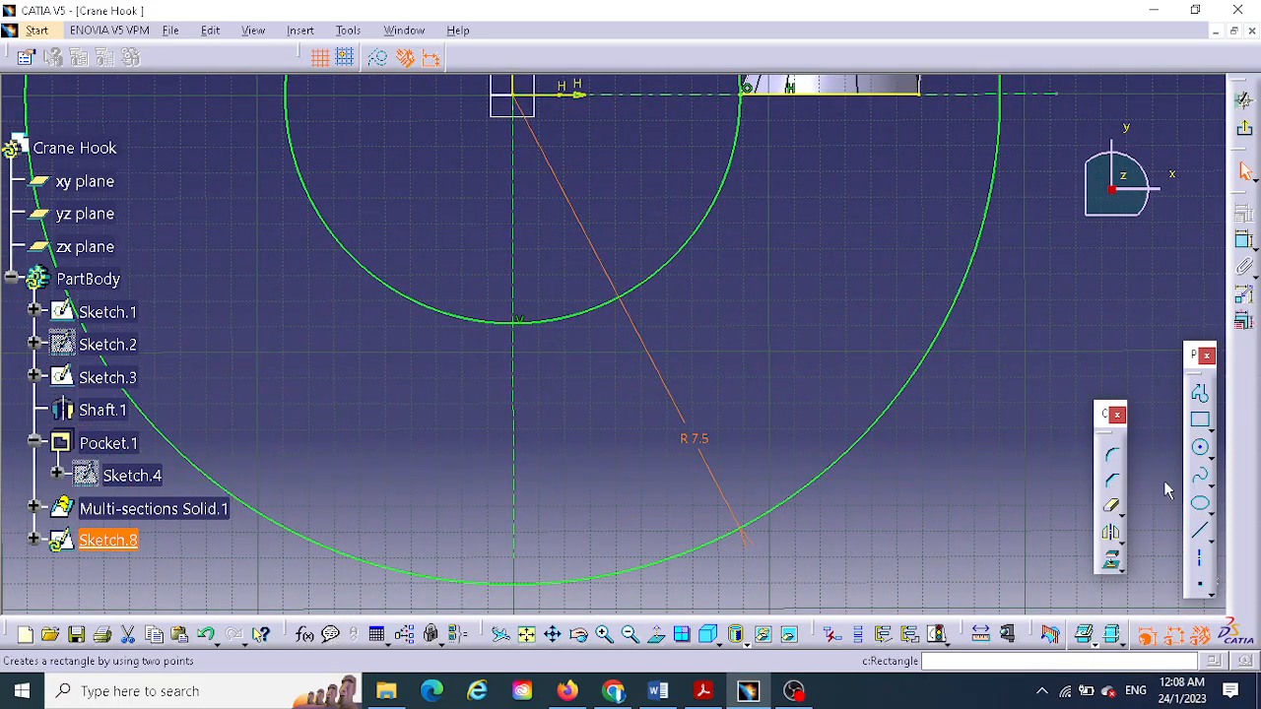
{"action": "left_click", "coordinate": [1200, 561]}
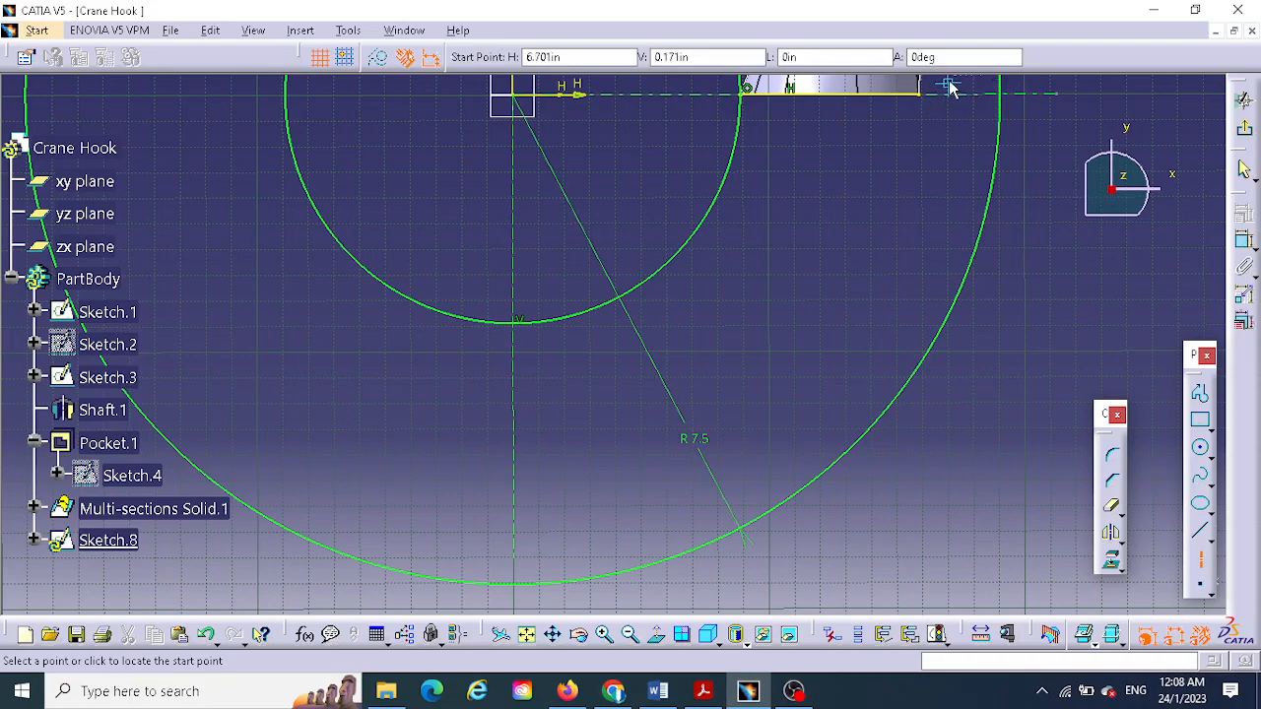
{"action": "left_click", "coordinate": [952, 87]}
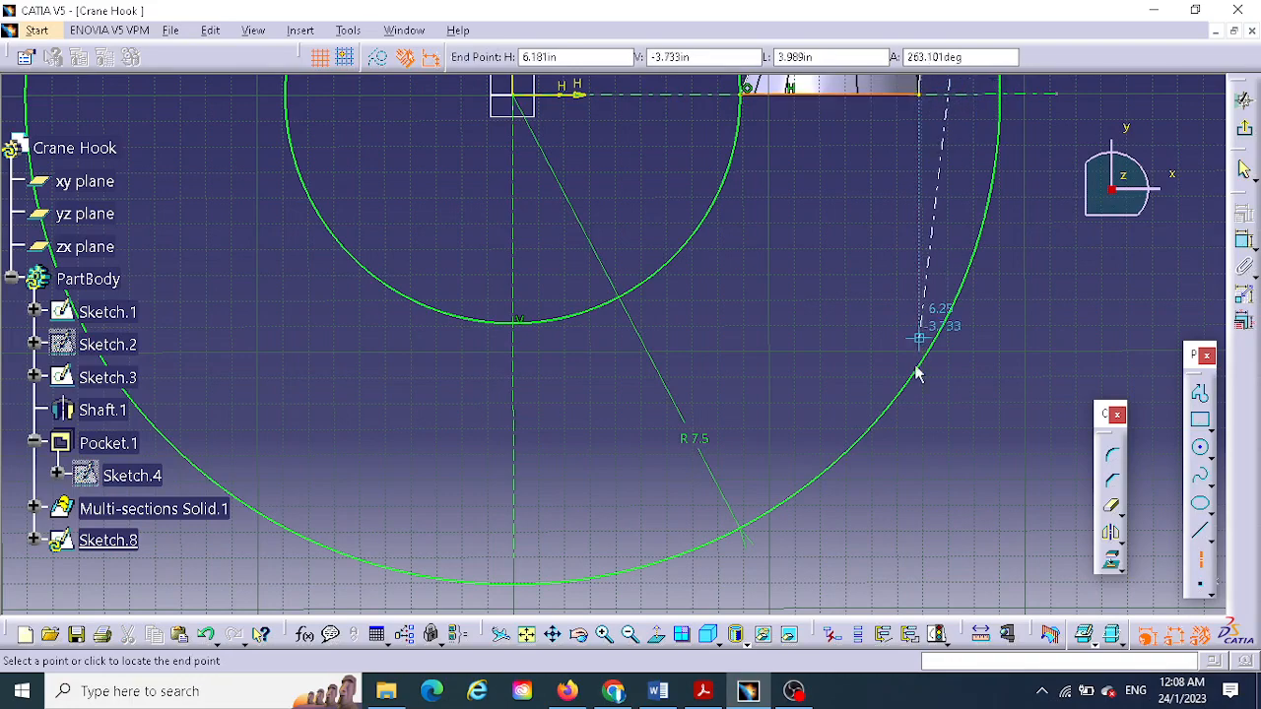
{"action": "left_click", "coordinate": [952, 507]}
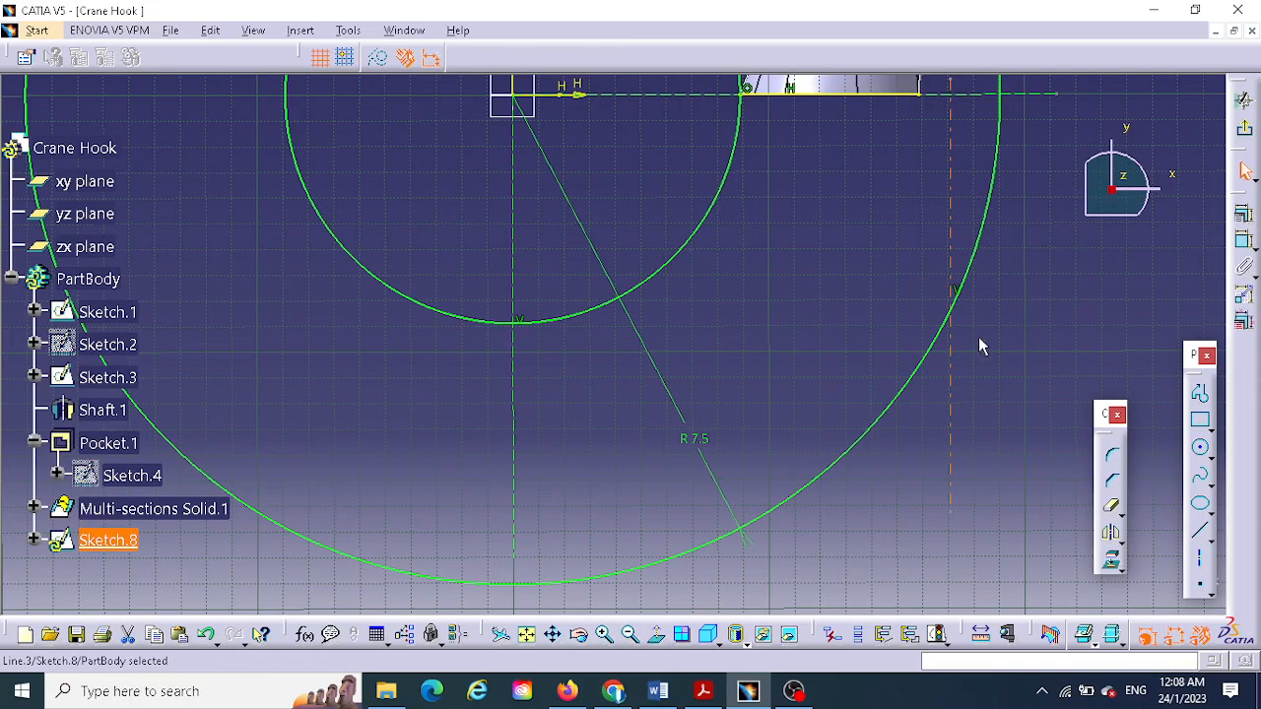
{"action": "left_click", "coordinate": [1025, 329]}
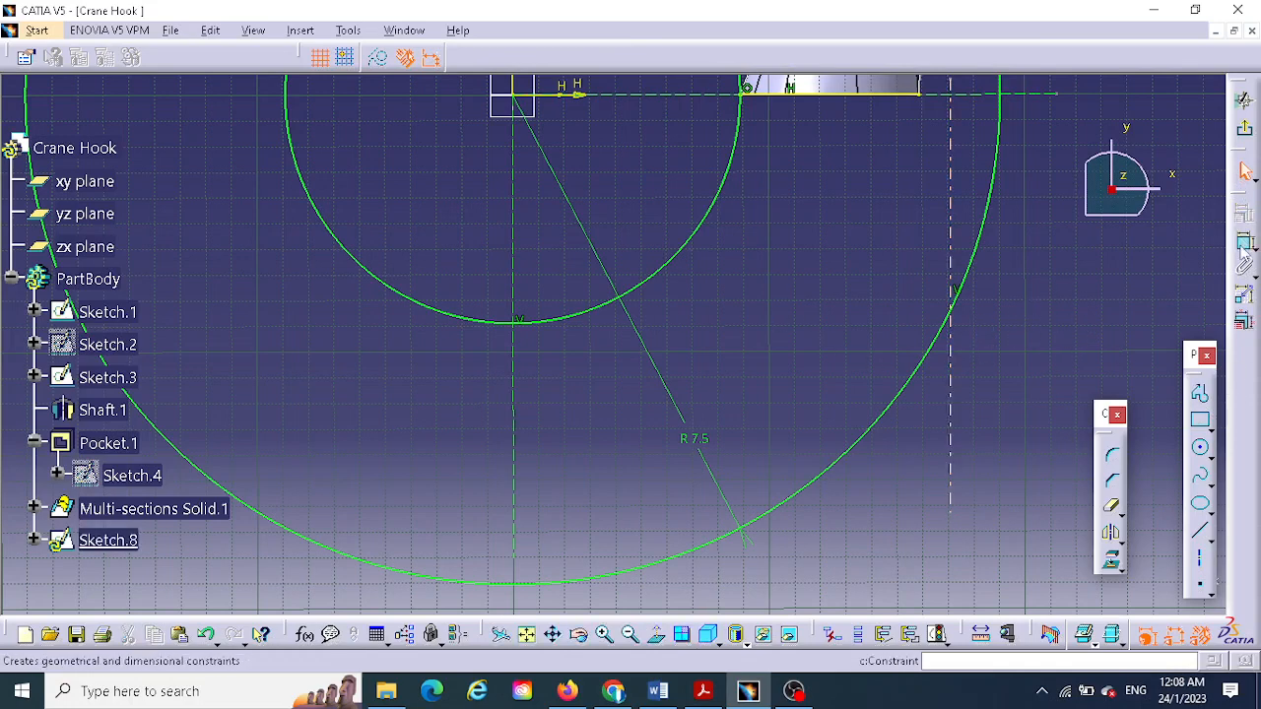
- Dimension the distance between the two vertical axes and set it to 6.25 in
{"action": "left_click", "coordinate": [1244, 240]}
{"action": "left_click", "coordinate": [951, 241]}
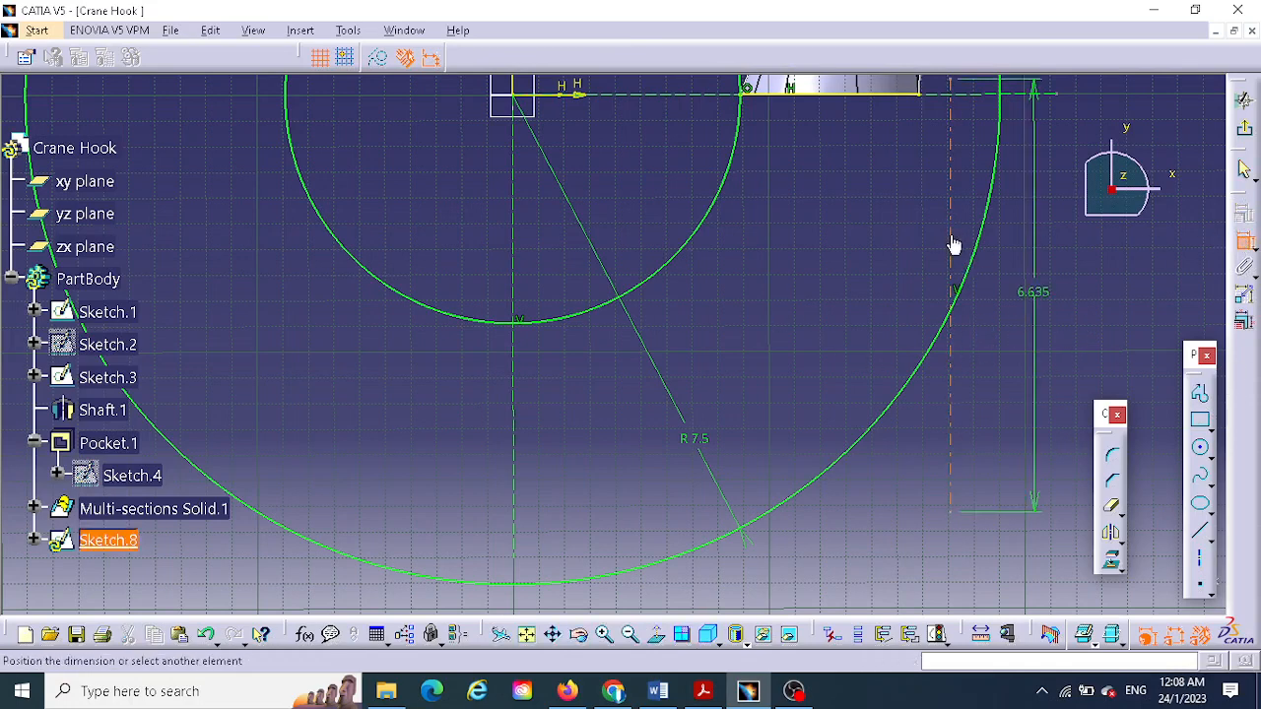
{"action": "left_click", "coordinate": [514, 239]}
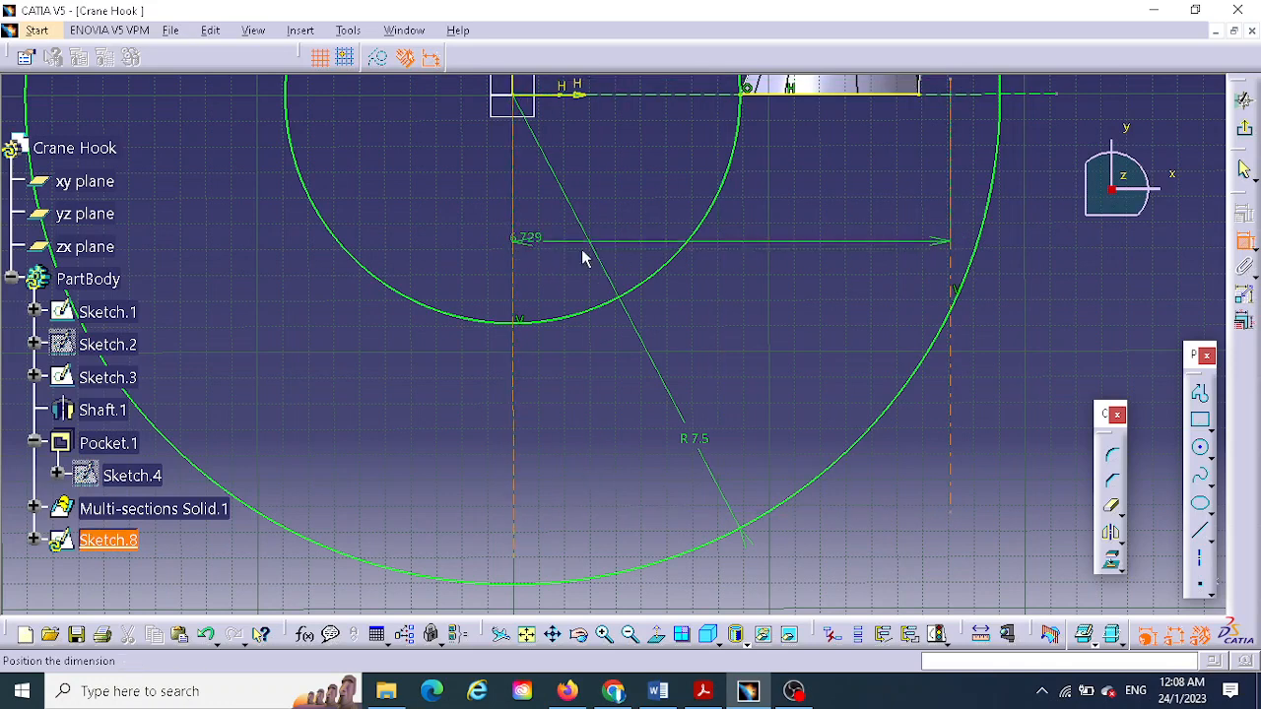
{"action": "left_click", "coordinate": [755, 325]}
{"action": "double_click", "coordinate": [749, 319]}
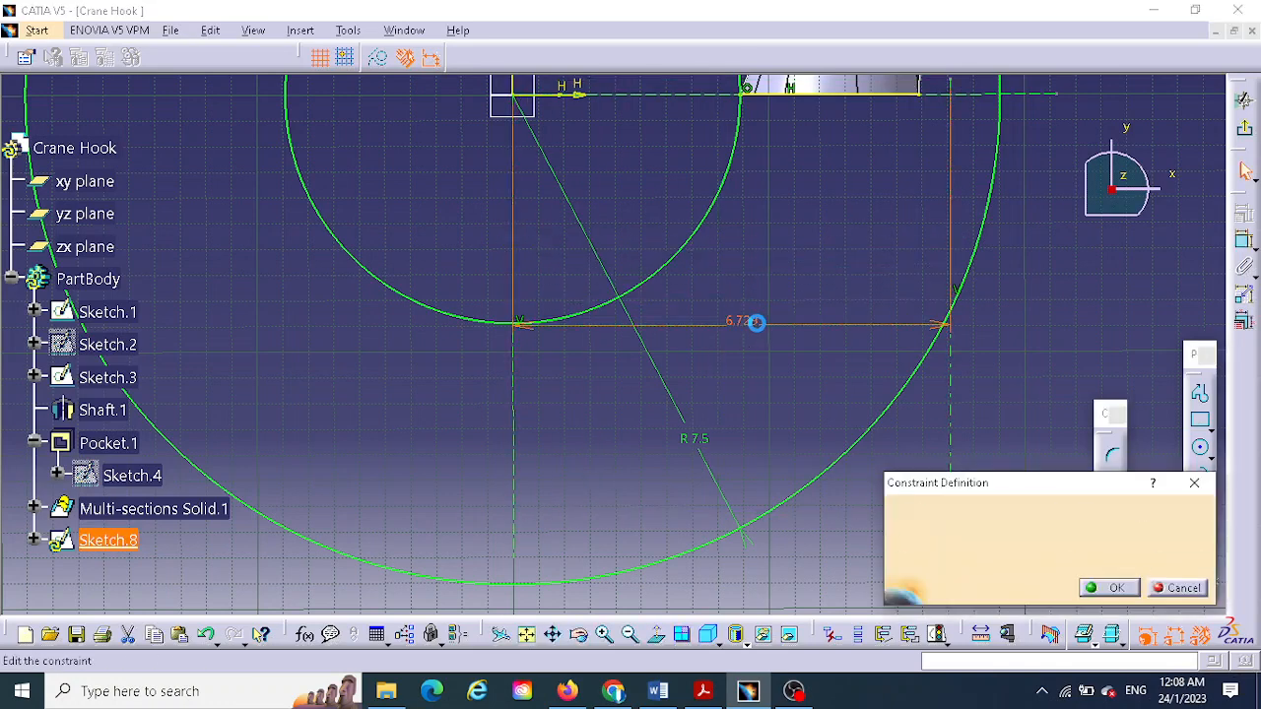
{"action": "type", "text": "6"}
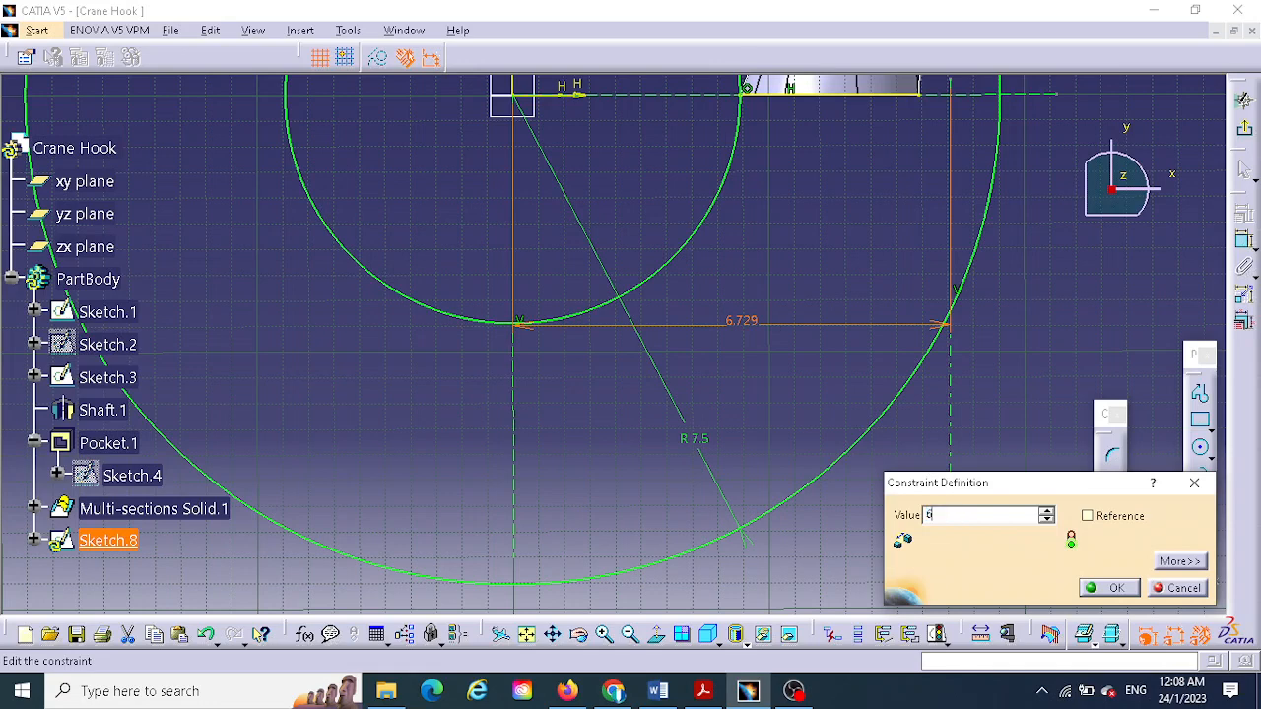
{"action": "type", "text": ".25"}
{"action": "key", "text": "Return"}
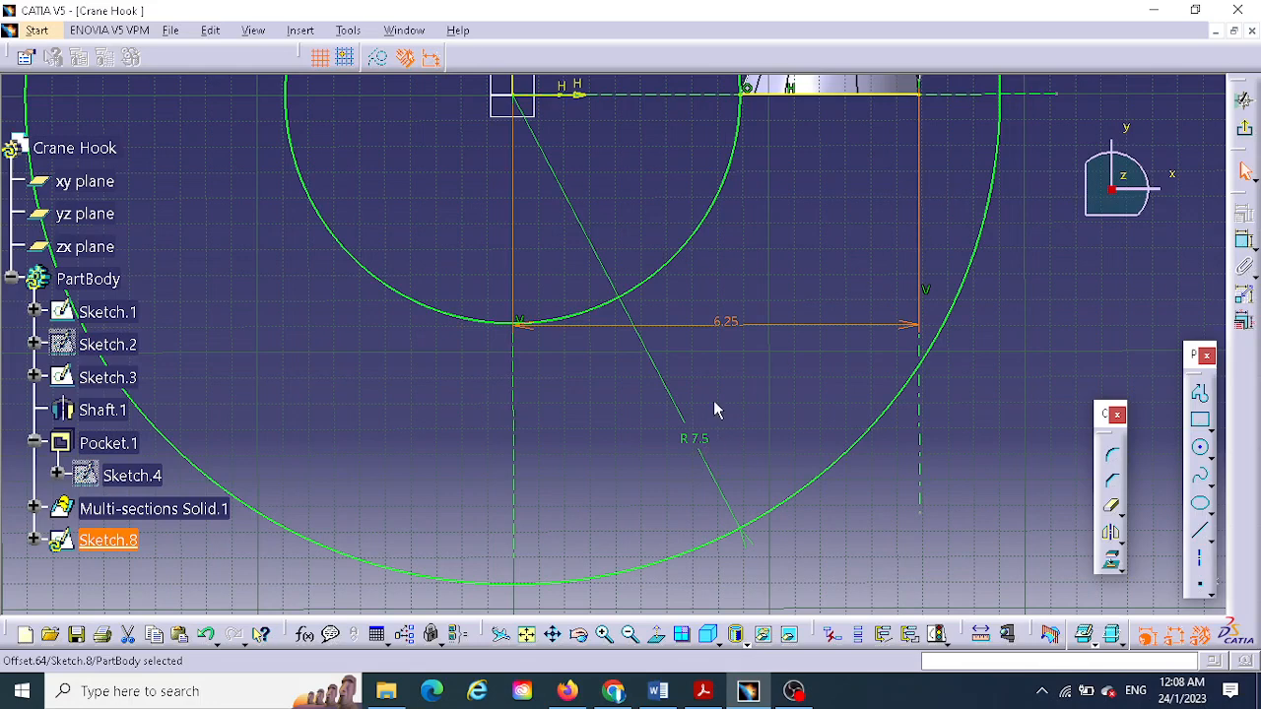
- Draw an ellipse centred at the origin with its 7.5 in major radius ending at the outer circle's lowest point
{"action": "left_click", "coordinate": [1200, 504]}
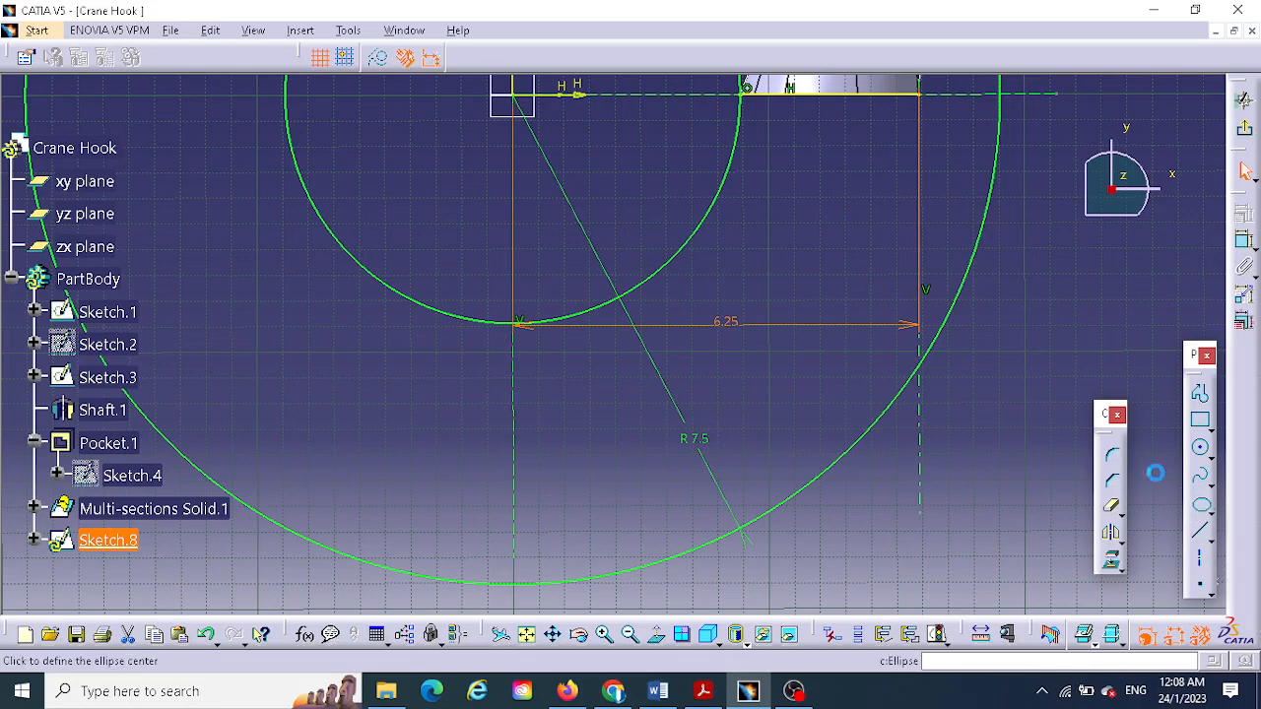
{"action": "left_click", "coordinate": [512, 95]}
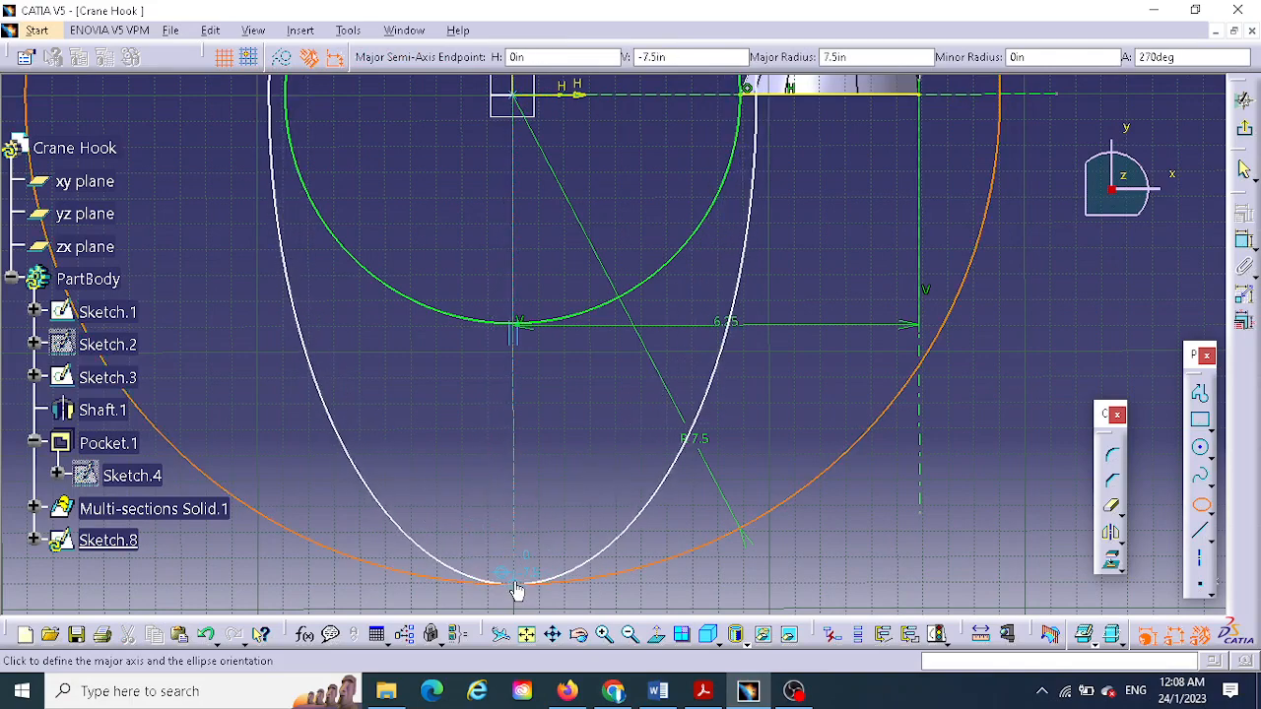
{"action": "left_click", "coordinate": [516, 586]}
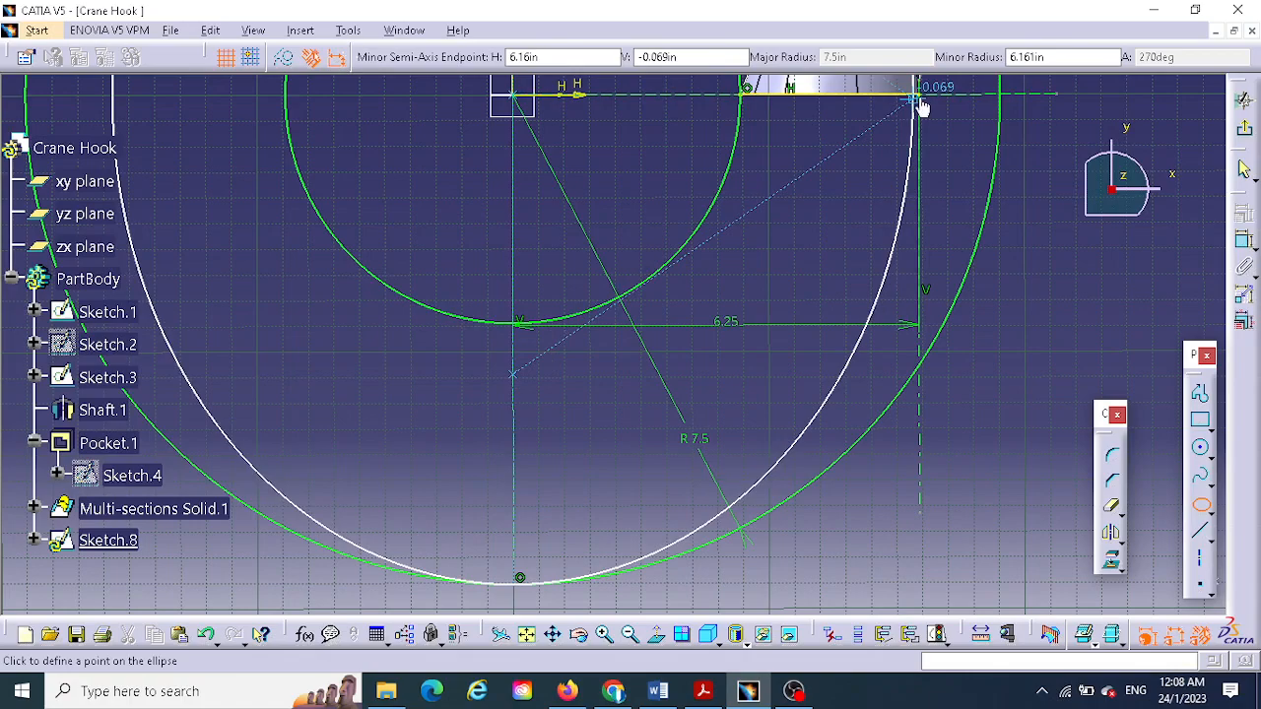
{"action": "mouse_move", "coordinate": [943, 141]}
{"action": "middle_mouse_down"}
{"action": "mouse_move", "coordinate": [910, 287]}
{"action": "mouse_move", "coordinate": [965, 110]}
{"action": "middle_mouse_up"}
{"action": "middle_click_drag", "start_coordinate": [971, 217], "coordinate": [655, 466]}
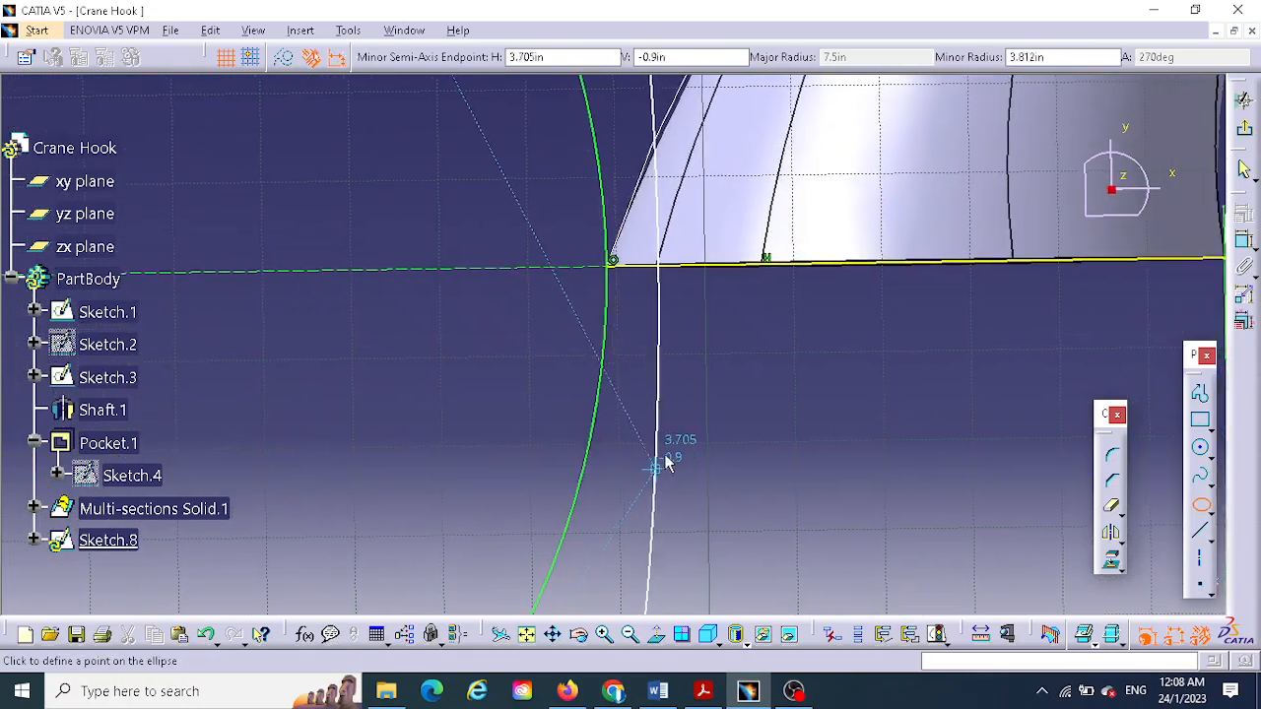
- Complete the ellipse so that it passes through the outer end of the line at the hook tip's flat base
{"action": "mouse_move", "coordinate": [817, 380]}
{"action": "middle_mouse_down"}
{"action": "mouse_move", "coordinate": [502, 399]}
{"action": "mouse_move", "coordinate": [423, 419]}
{"action": "middle_mouse_up"}
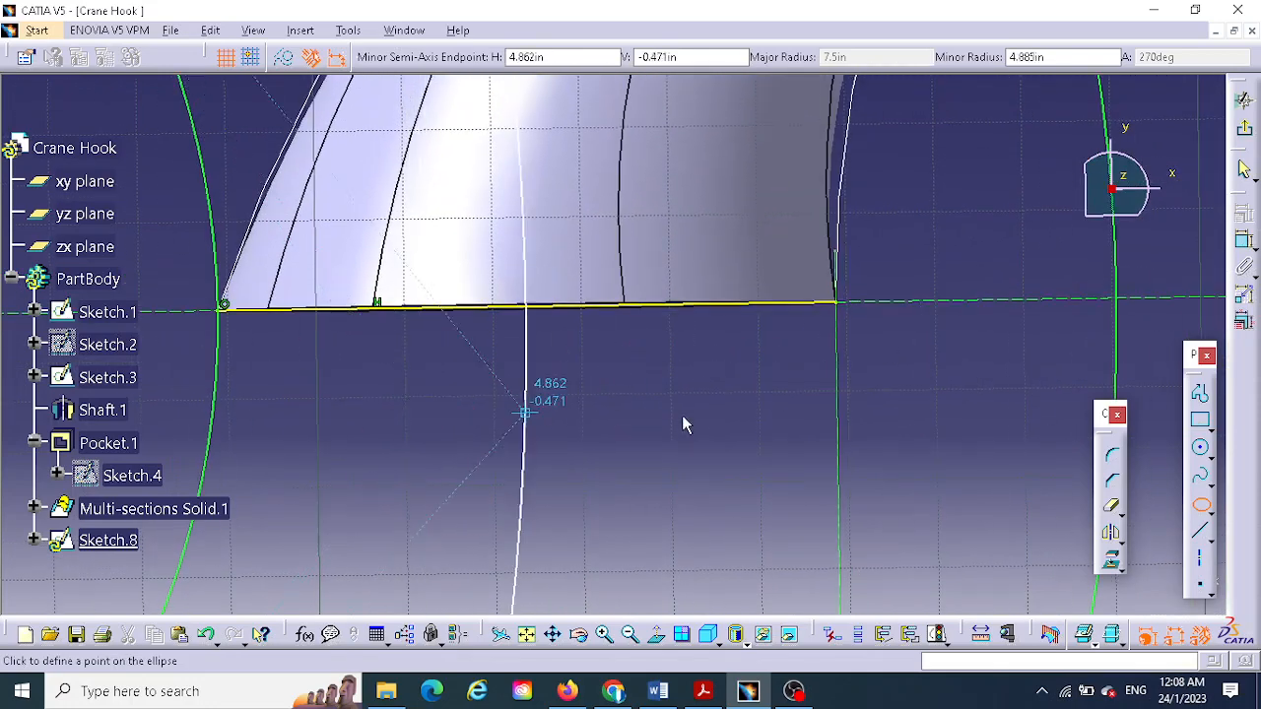
{"action": "left_click", "coordinate": [838, 307]}
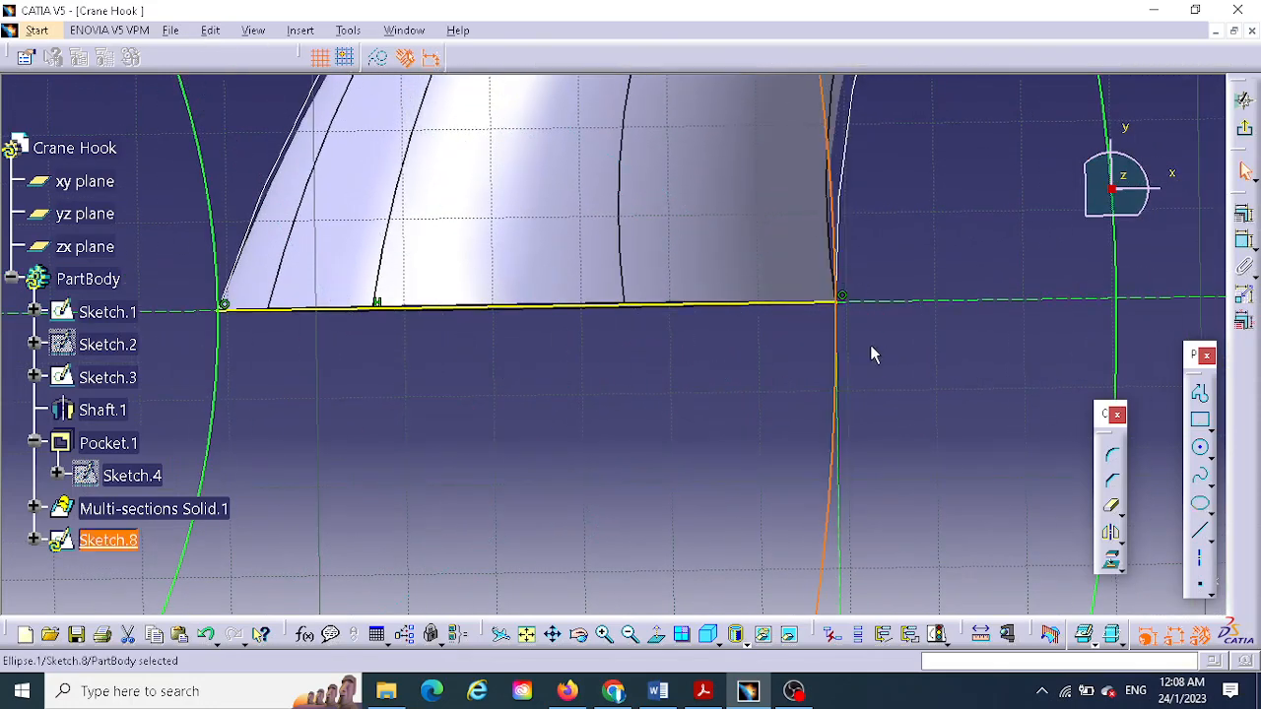
{"action": "left_click", "coordinate": [900, 364]}
- Delete the large 7.5 in radius circle outside the ellipse
{"action": "mouse_move", "coordinate": [898, 358]}
{"action": "middle_mouse_down"}
{"action": "mouse_move", "coordinate": [863, 502]}
{"action": "mouse_move", "coordinate": [1003, 295]}
{"action": "mouse_move", "coordinate": [1025, 186]}
{"action": "middle_mouse_up"}
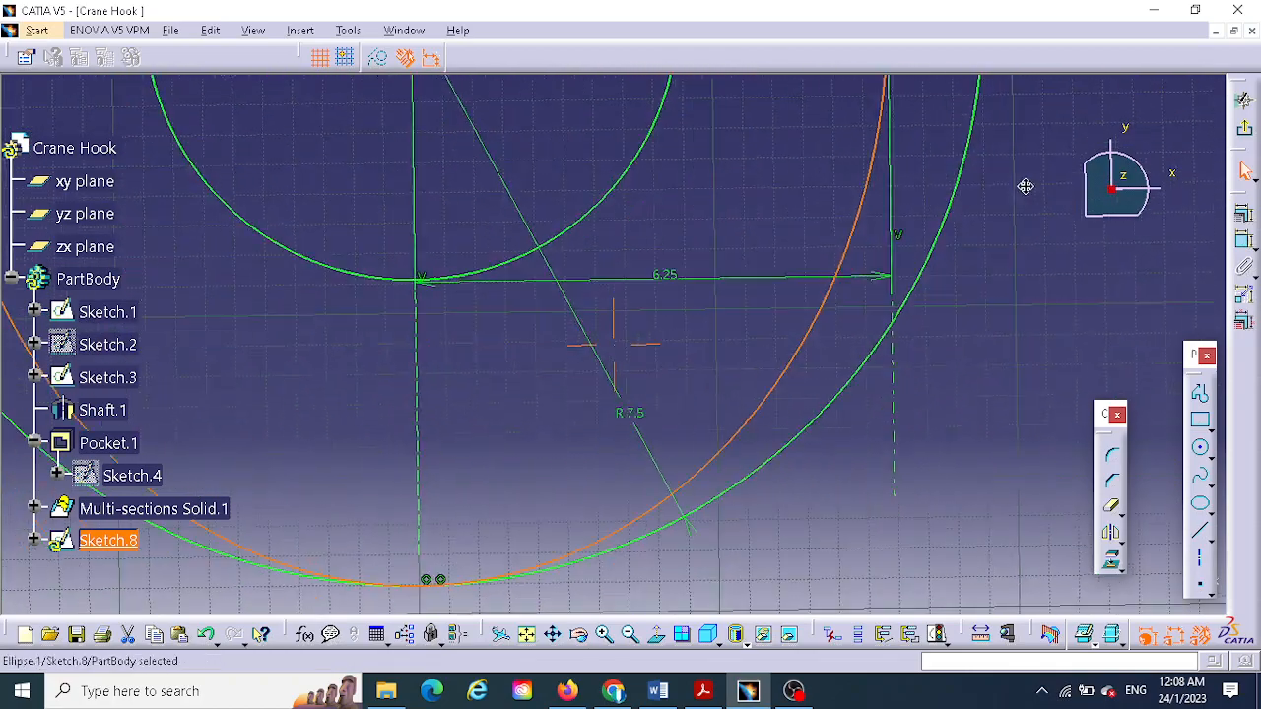
{"action": "left_click", "coordinate": [834, 395]}
{"action": "left_click", "coordinate": [839, 394]}
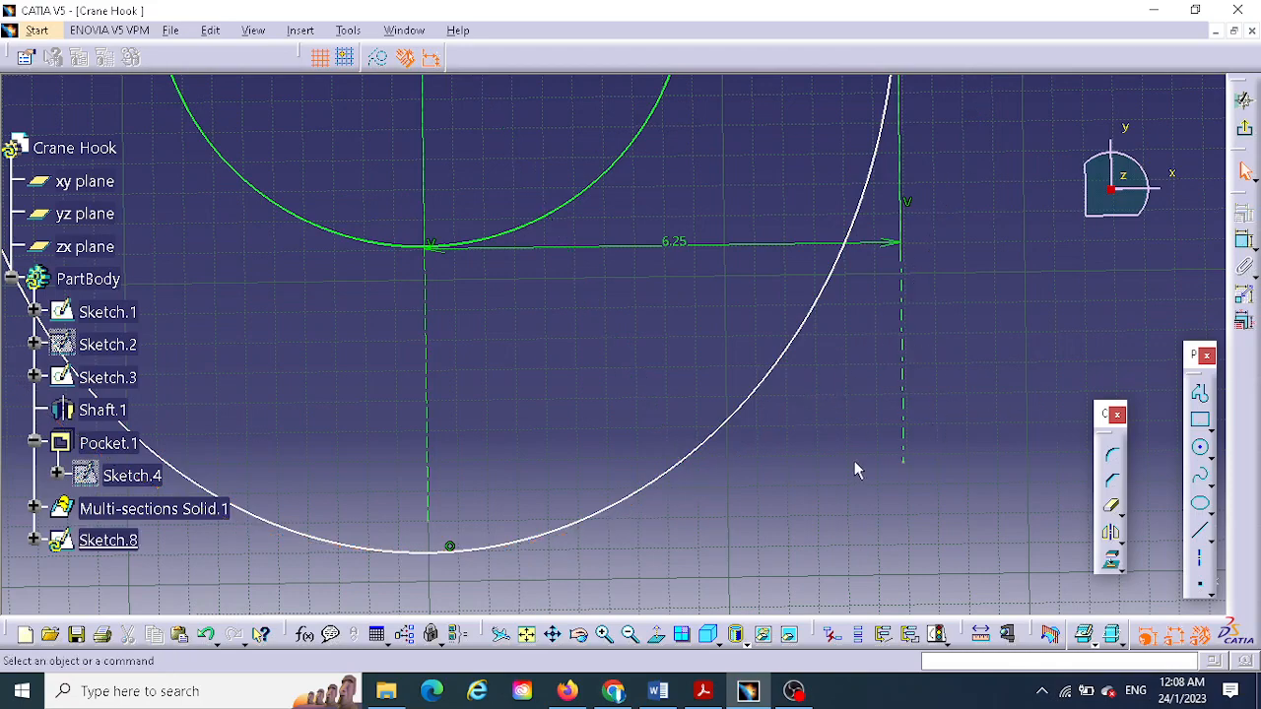
- Extend the vertical construction line through the origin downward past the lowest point of the ellipse
{"action": "middle_click_drag", "start_coordinate": [854, 461], "coordinate": [853, 503], "text": "ctrl"}
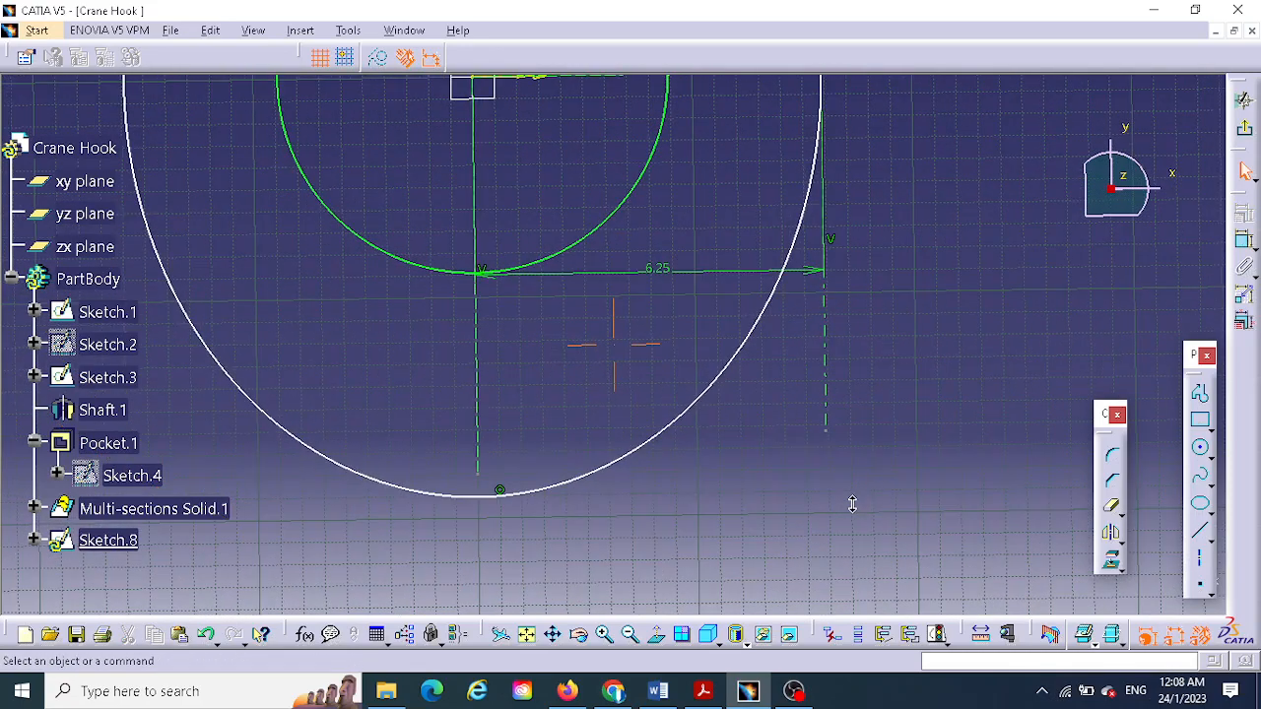
{"action": "left_click", "coordinate": [481, 460]}
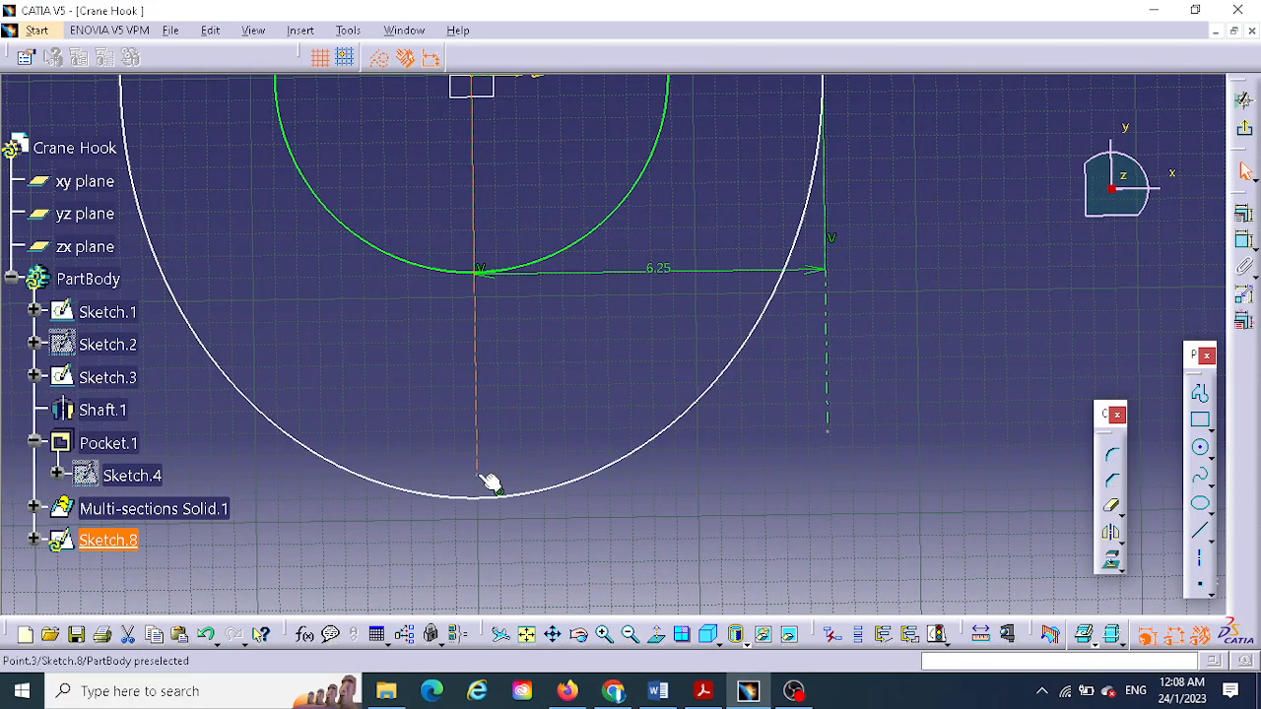
{"action": "left_click_drag", "start_coordinate": [479, 477], "coordinate": [465, 530]}
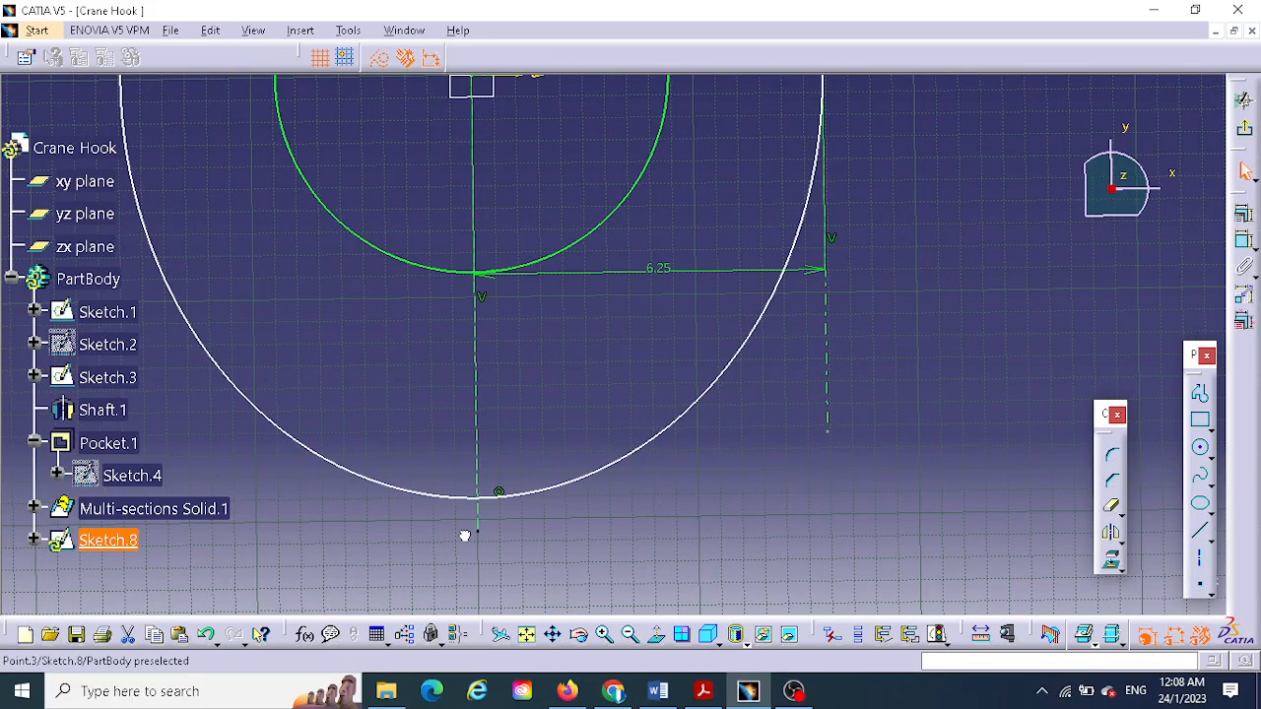
{"action": "left_click", "coordinate": [688, 521]}
- Trim the ellipse and the inner circle so that only their lower-right quarter arcs remain
{"action": "middle_click_drag", "start_coordinate": [716, 456], "coordinate": [695, 575]}
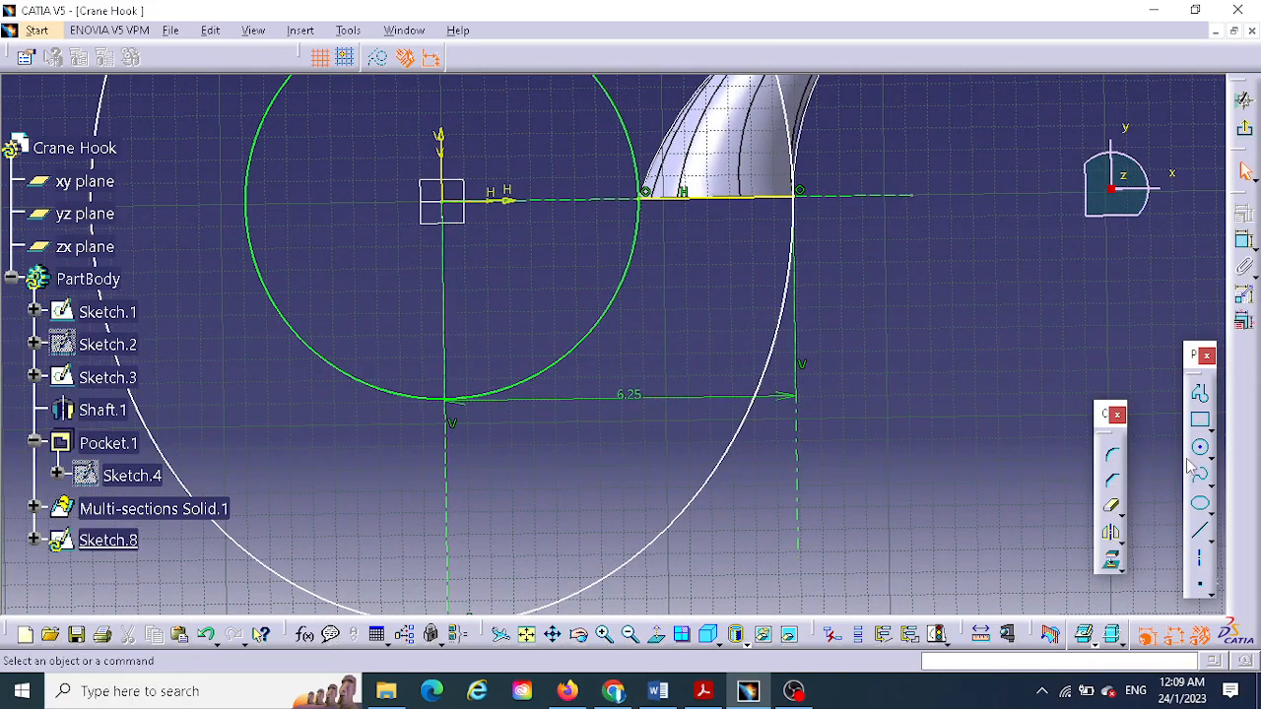
{"action": "left_click", "coordinate": [1113, 507]}
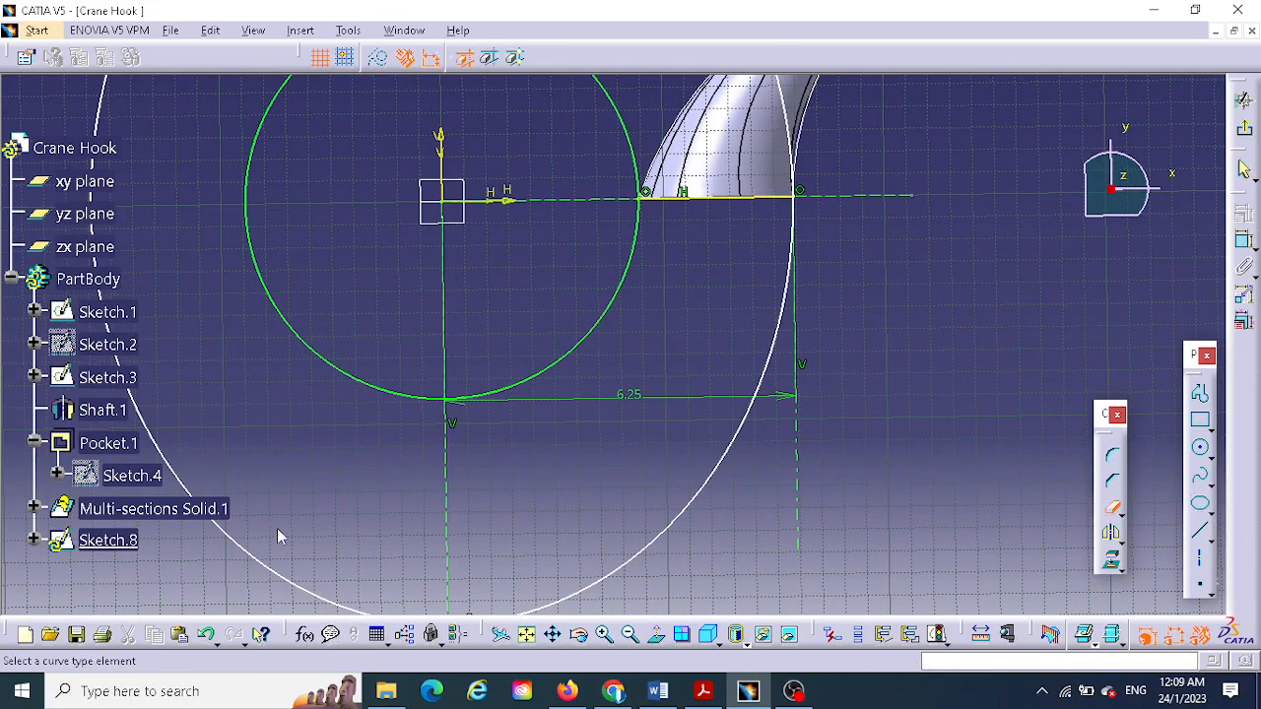
{"action": "left_click", "coordinate": [278, 572]}
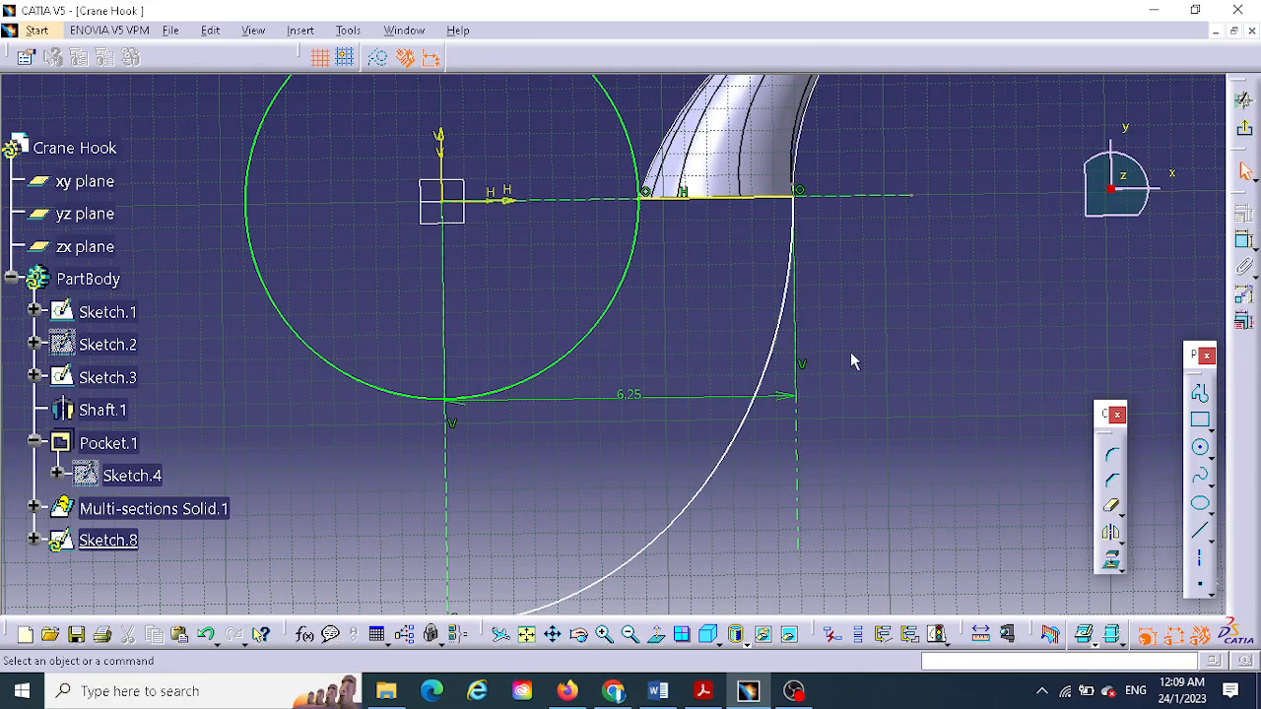
{"action": "middle_click_drag", "start_coordinate": [853, 362], "coordinate": [873, 246]}
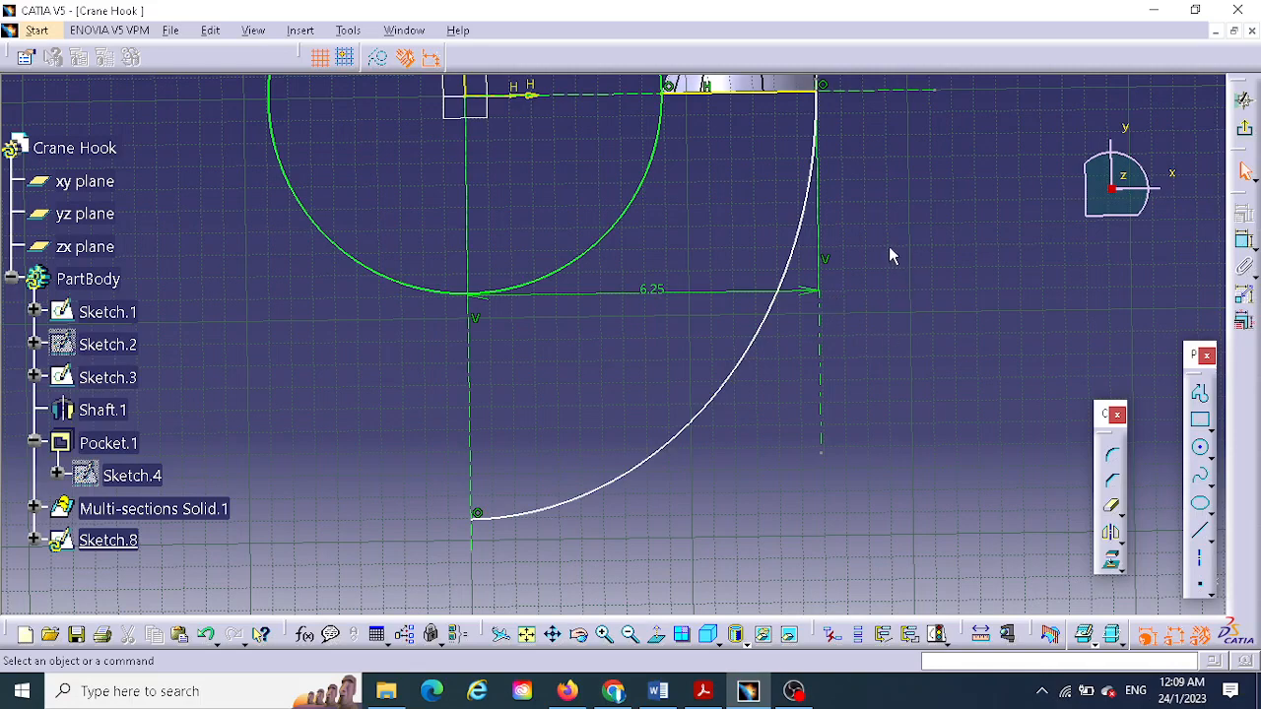
{"action": "middle_click_drag", "start_coordinate": [889, 256], "coordinate": [863, 422]}
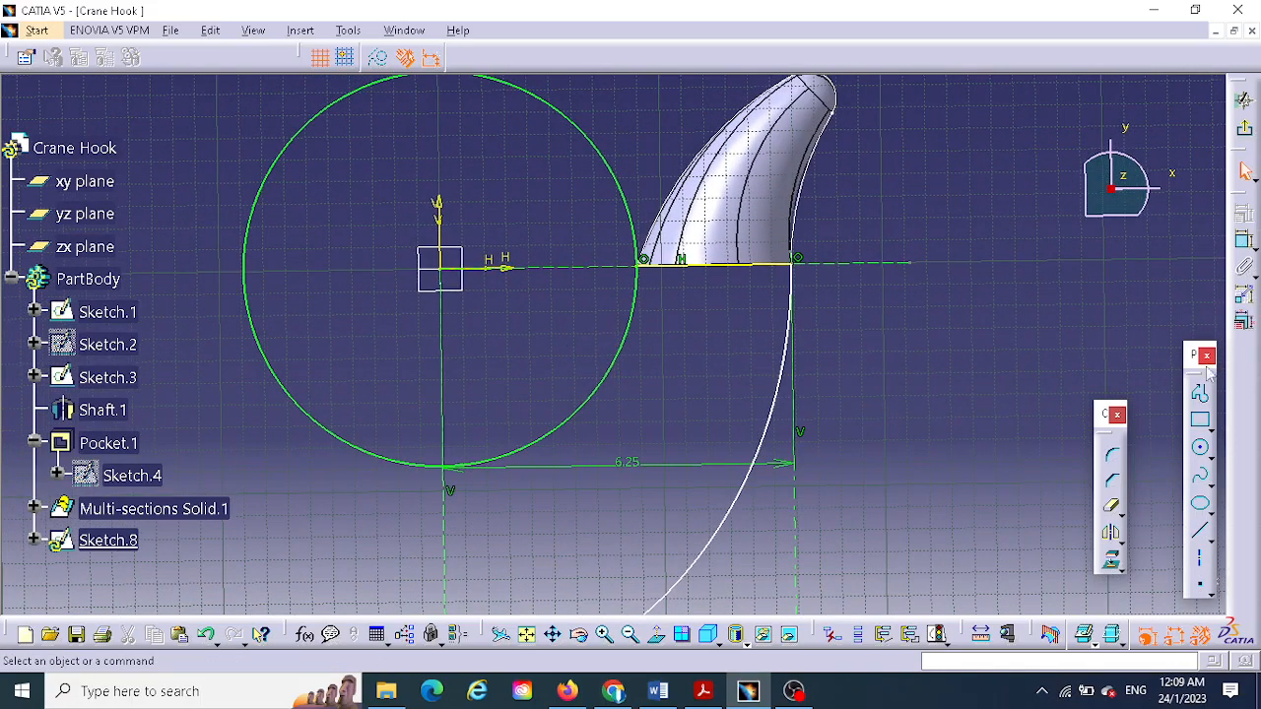
{"action": "left_click", "coordinate": [1111, 506]}
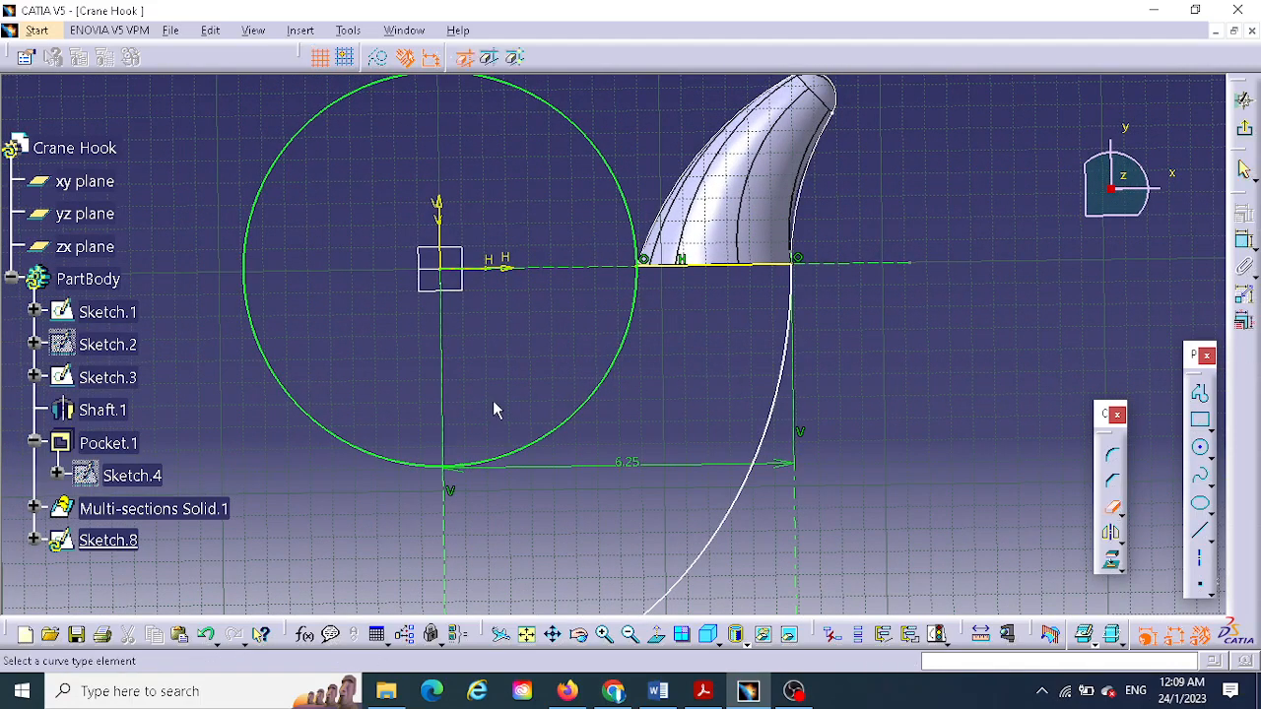
{"action": "left_click", "coordinate": [363, 456]}
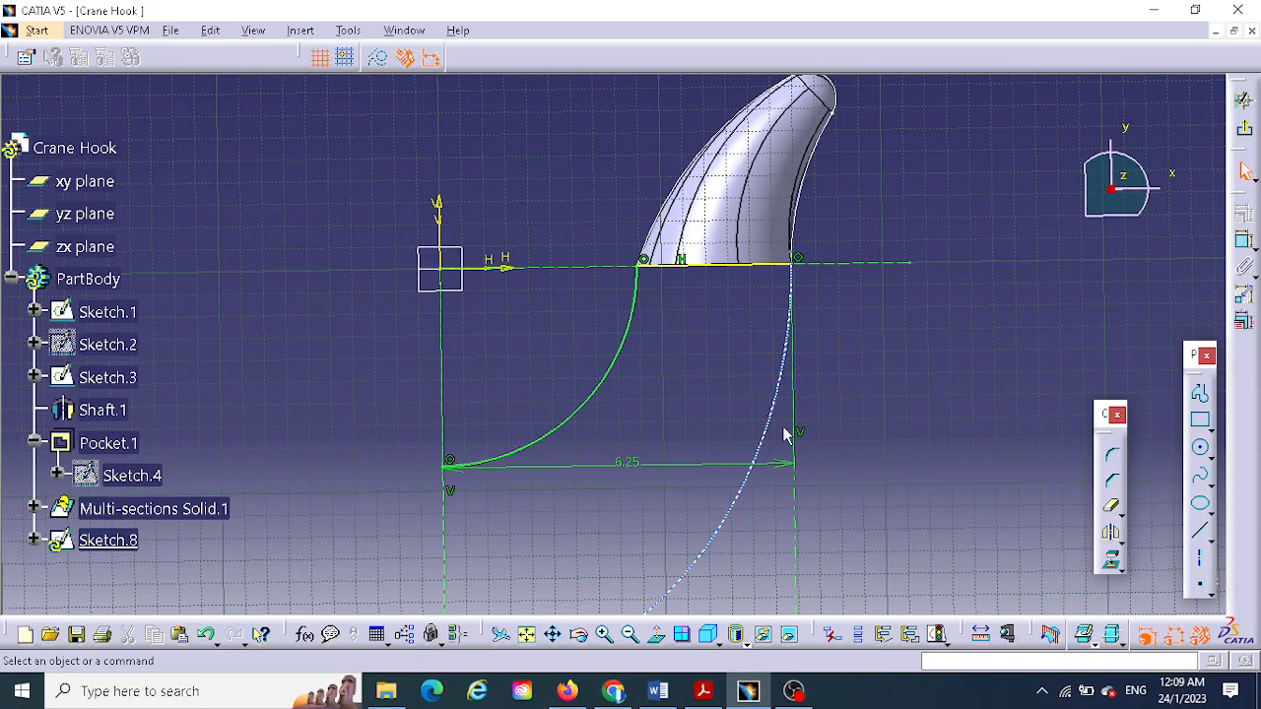
- Exit the guide-curve sketch and start a new sketch on the yz plane
{"action": "middle_click_drag", "start_coordinate": [833, 388], "coordinate": [883, 210]}
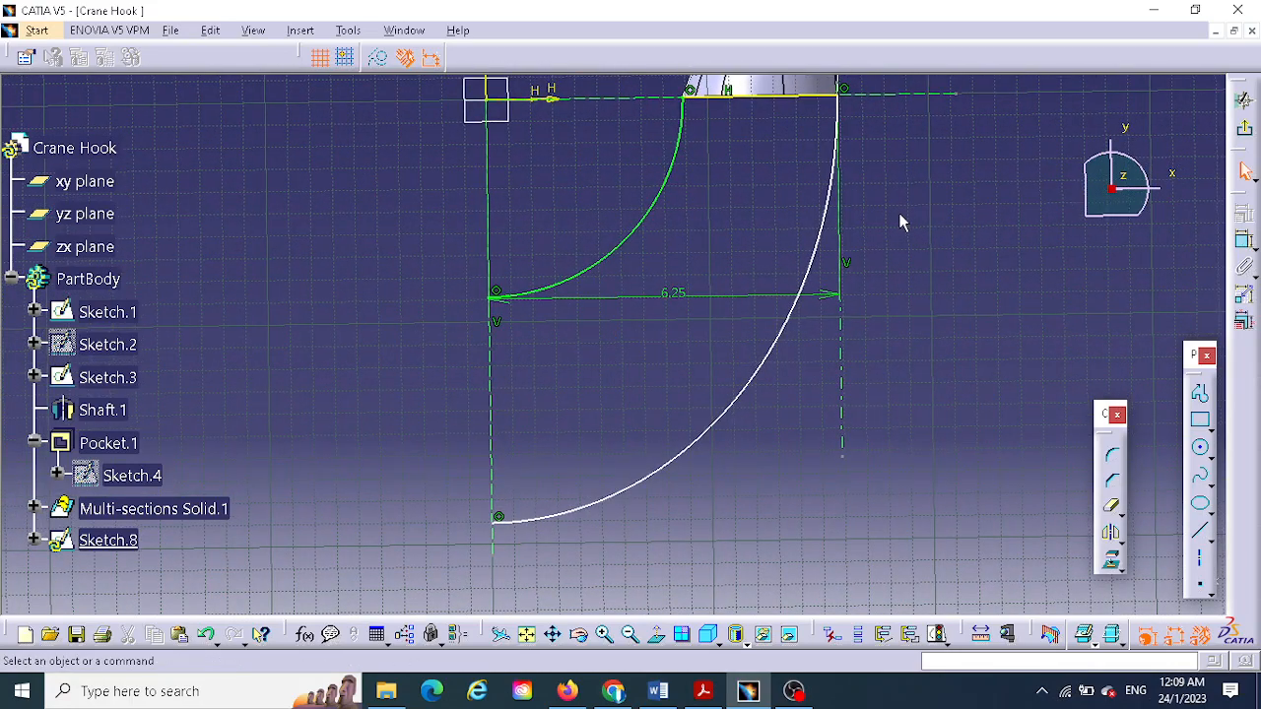
{"action": "middle_click_drag", "start_coordinate": [910, 258], "coordinate": [858, 365]}
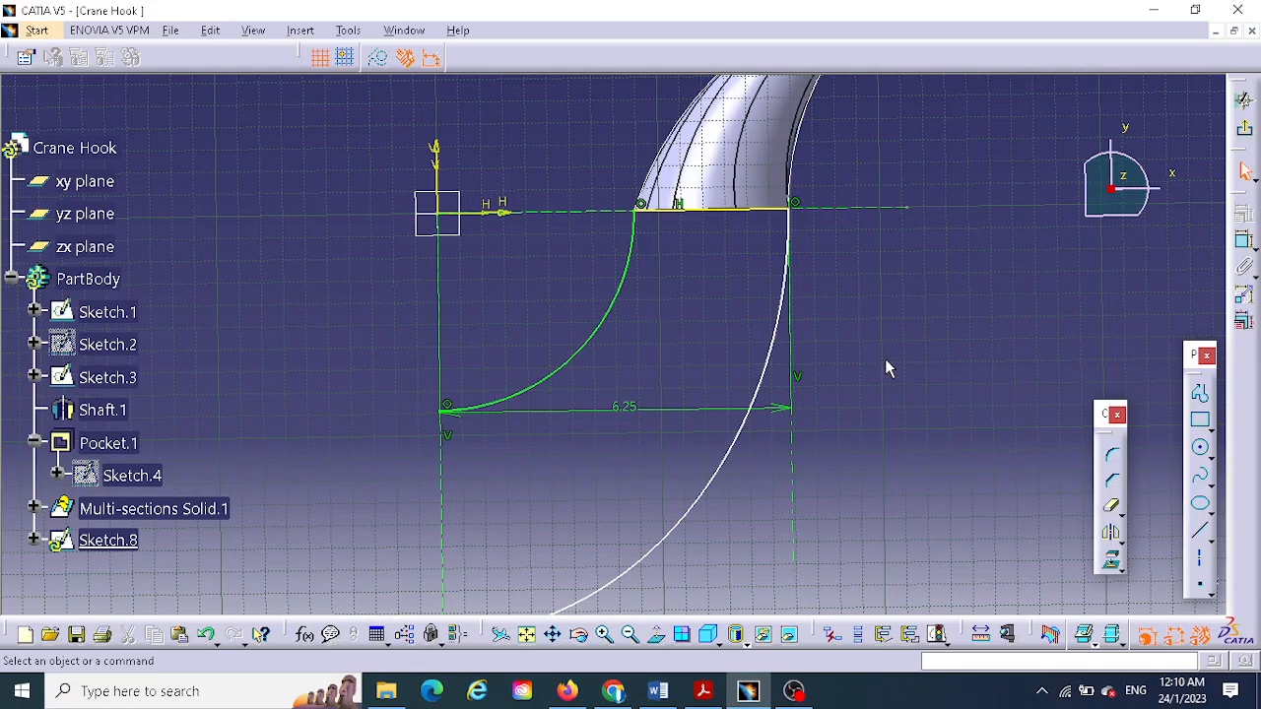
{"action": "mouse_move", "coordinate": [888, 364]}
{"action": "middle_mouse_down"}
{"action": "mouse_move", "coordinate": [878, 380]}
{"action": "mouse_move", "coordinate": [881, 369]}
{"action": "middle_mouse_up"}
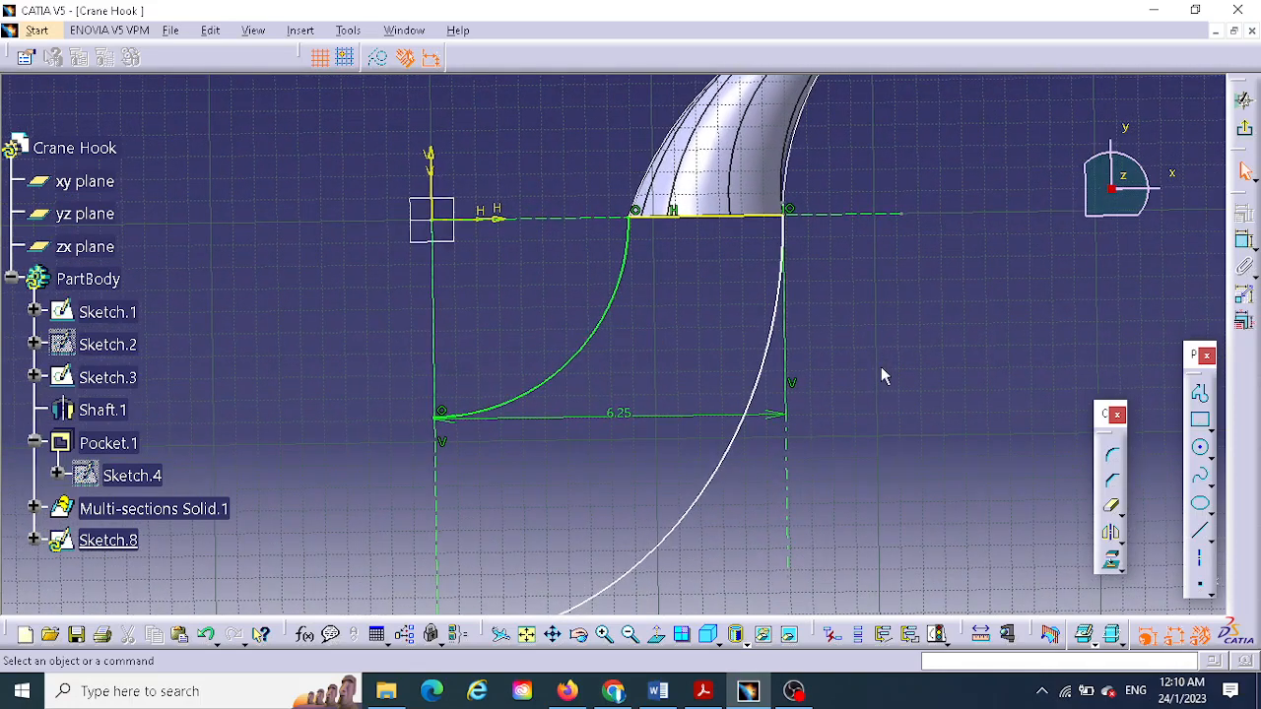
{"action": "left_click", "coordinate": [1245, 129]}
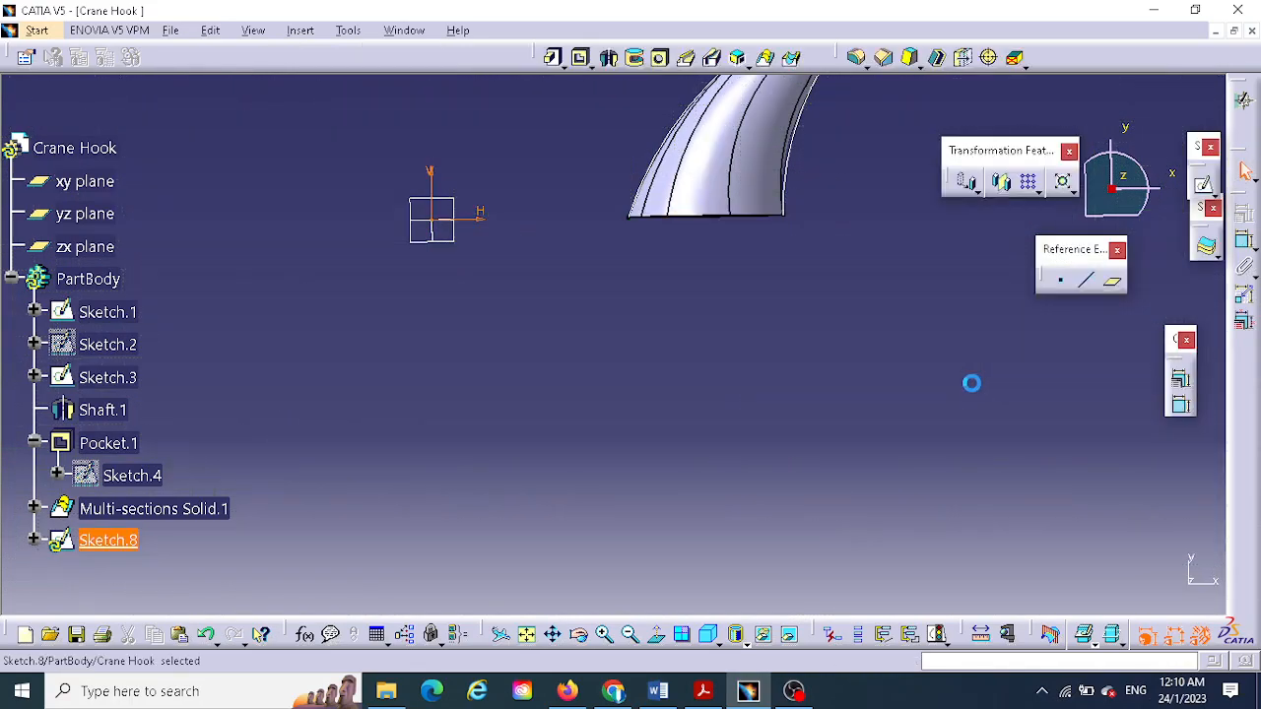
{"action": "mouse_move", "coordinate": [905, 376]}
{"action": "middle_mouse_down"}
{"action": "mouse_move", "coordinate": [853, 377]}
{"action": "mouse_move", "coordinate": [799, 413]}
{"action": "mouse_move", "coordinate": [853, 397]}
{"action": "mouse_move", "coordinate": [844, 411]}
{"action": "middle_mouse_up"}
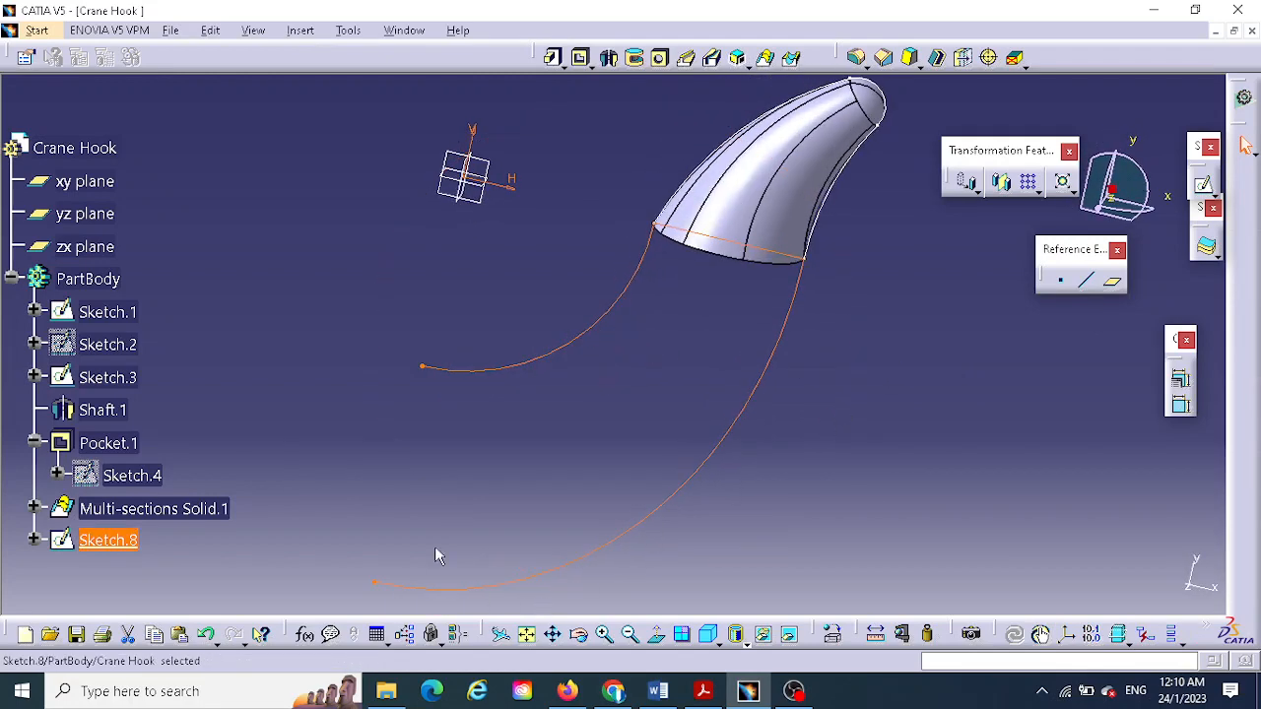
{"action": "left_click", "coordinate": [466, 199]}
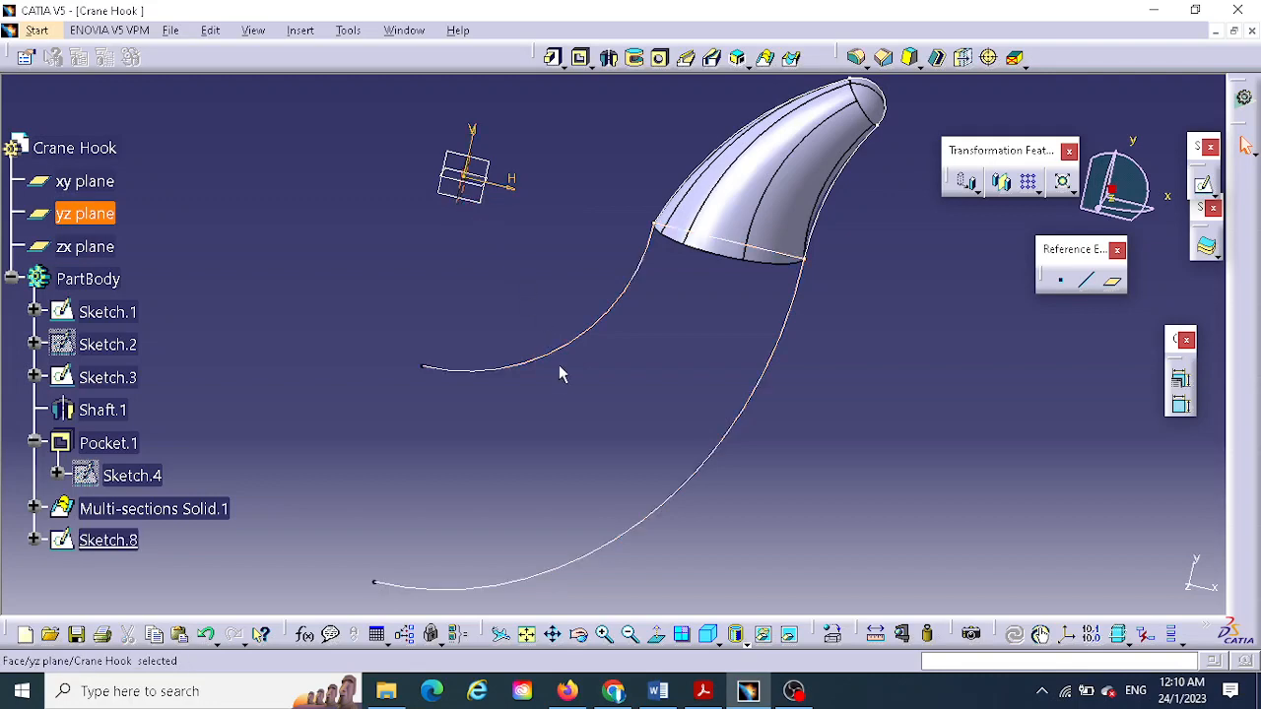
{"action": "left_click", "coordinate": [1203, 185]}
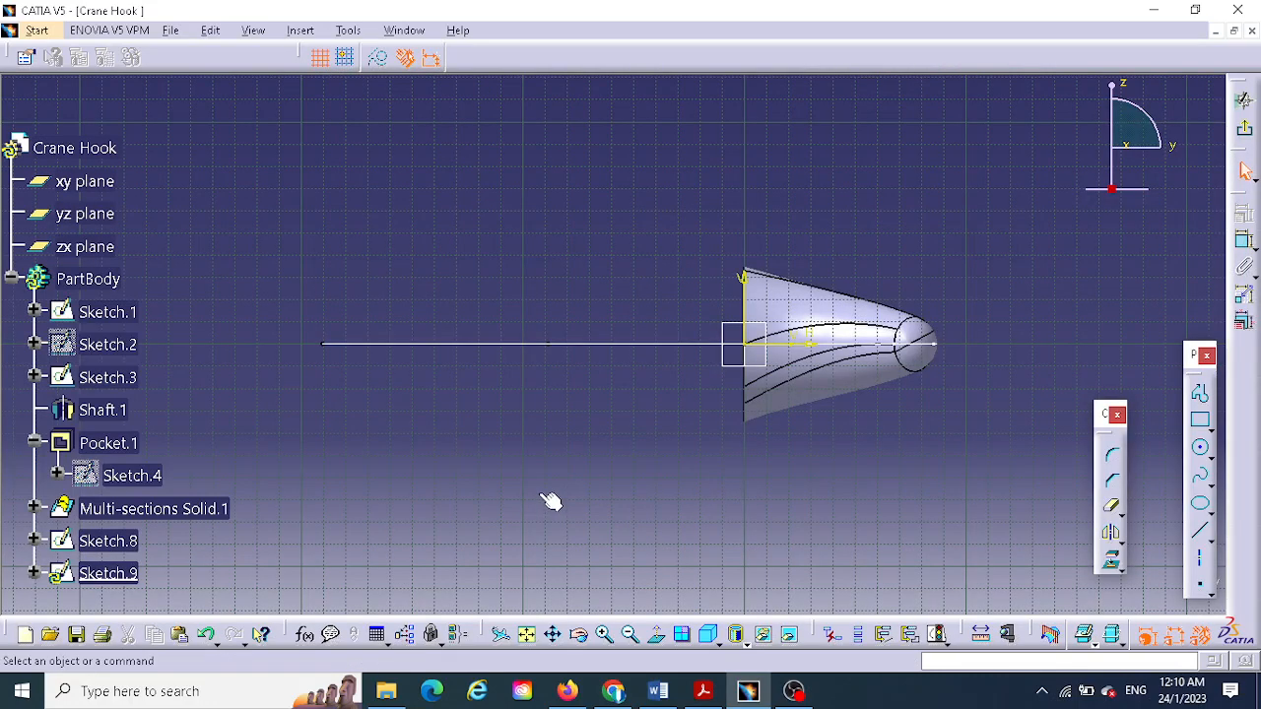
- Sketch a circle centred on the horizontal axis between the free endpoints of the two guide arcs
{"action": "mouse_move", "coordinate": [565, 474]}
{"action": "middle_mouse_down"}
{"action": "mouse_move", "coordinate": [641, 473]}
{"action": "mouse_move", "coordinate": [743, 548]}
{"action": "middle_mouse_up"}
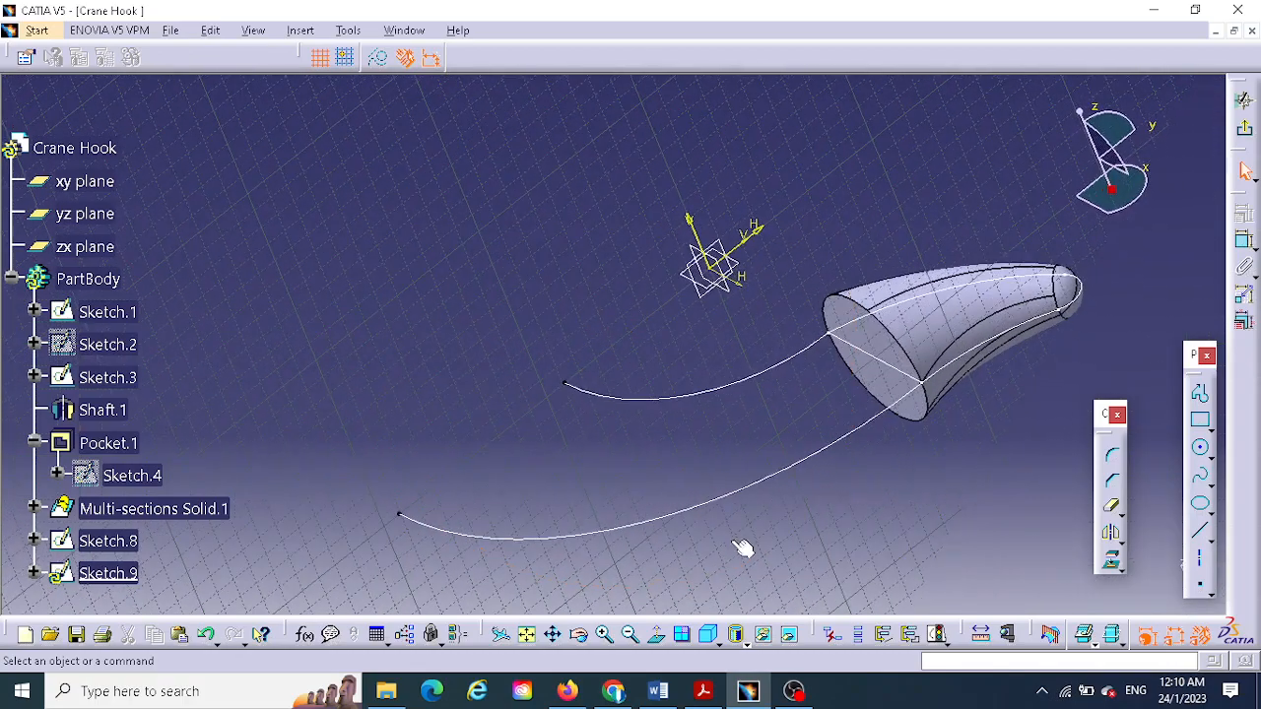
{"action": "left_click", "coordinate": [1201, 450]}
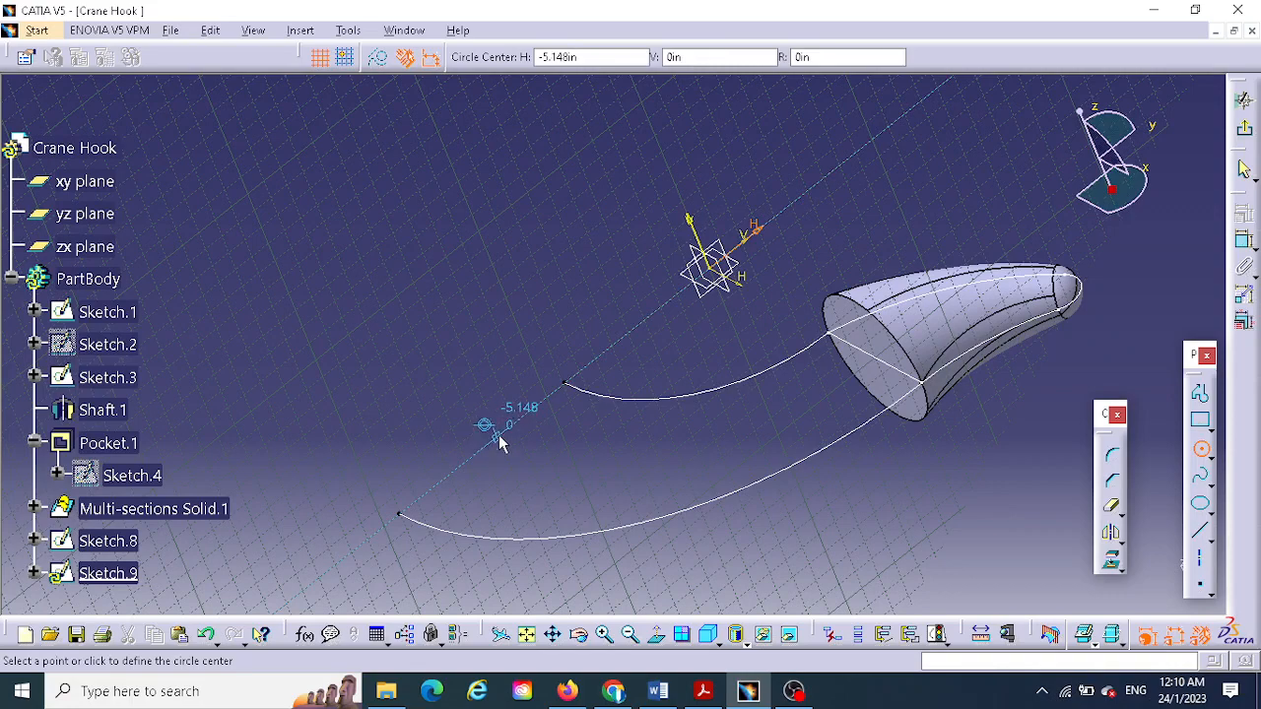
{"action": "left_click", "coordinate": [485, 451]}
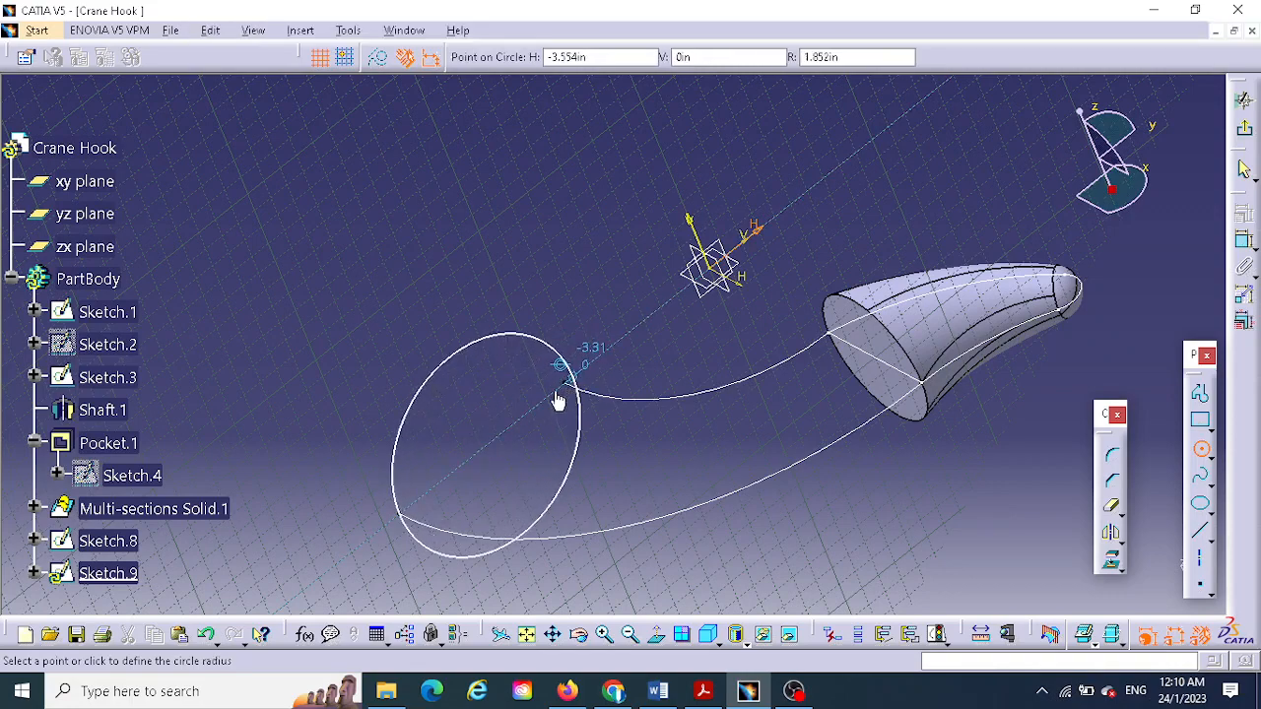
{"action": "left_click", "coordinate": [580, 345]}
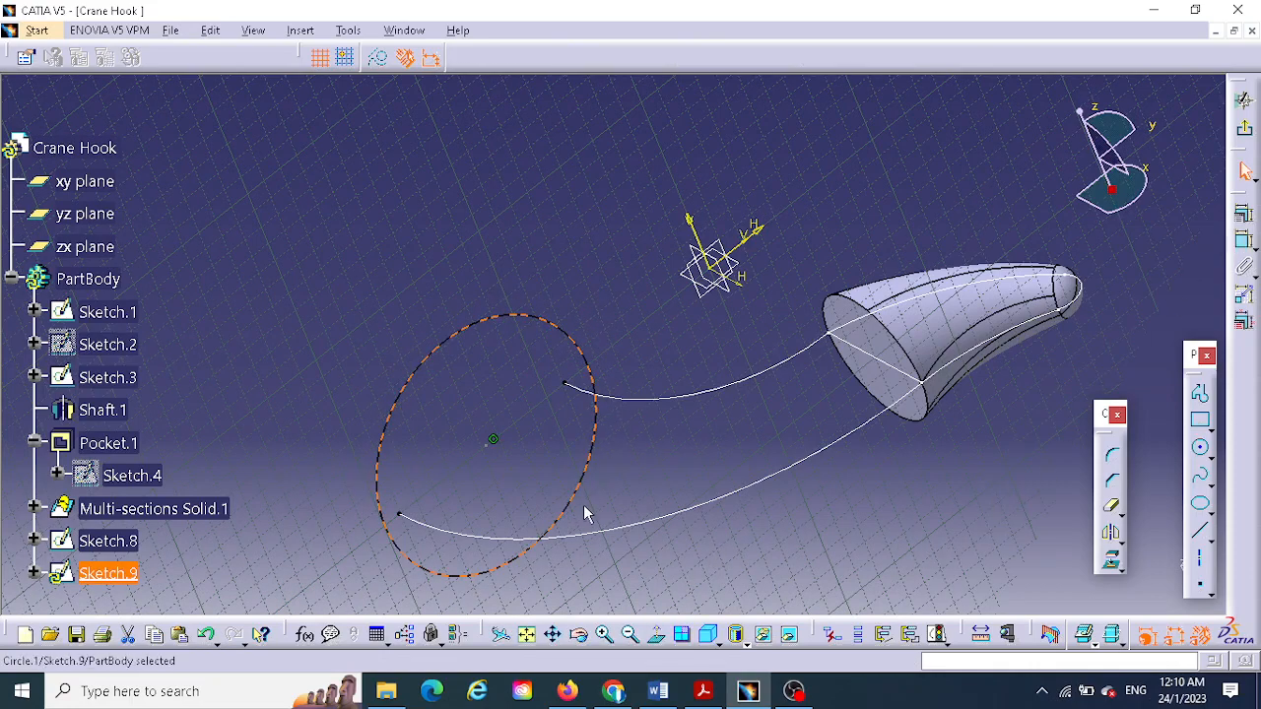
- Make the circle coincident with the free endpoint of the inner guide arc
{"action": "left_click", "coordinate": [567, 394], "text": "ctrl"}
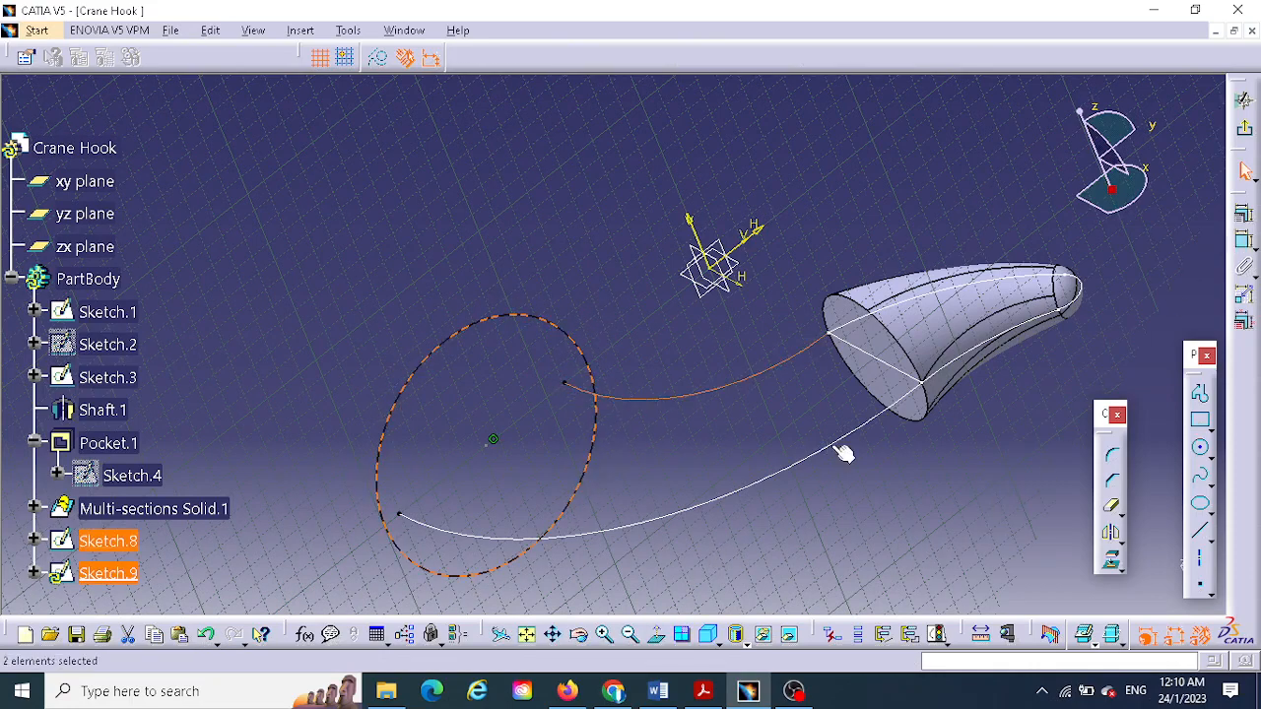
{"action": "left_click", "coordinate": [658, 444]}
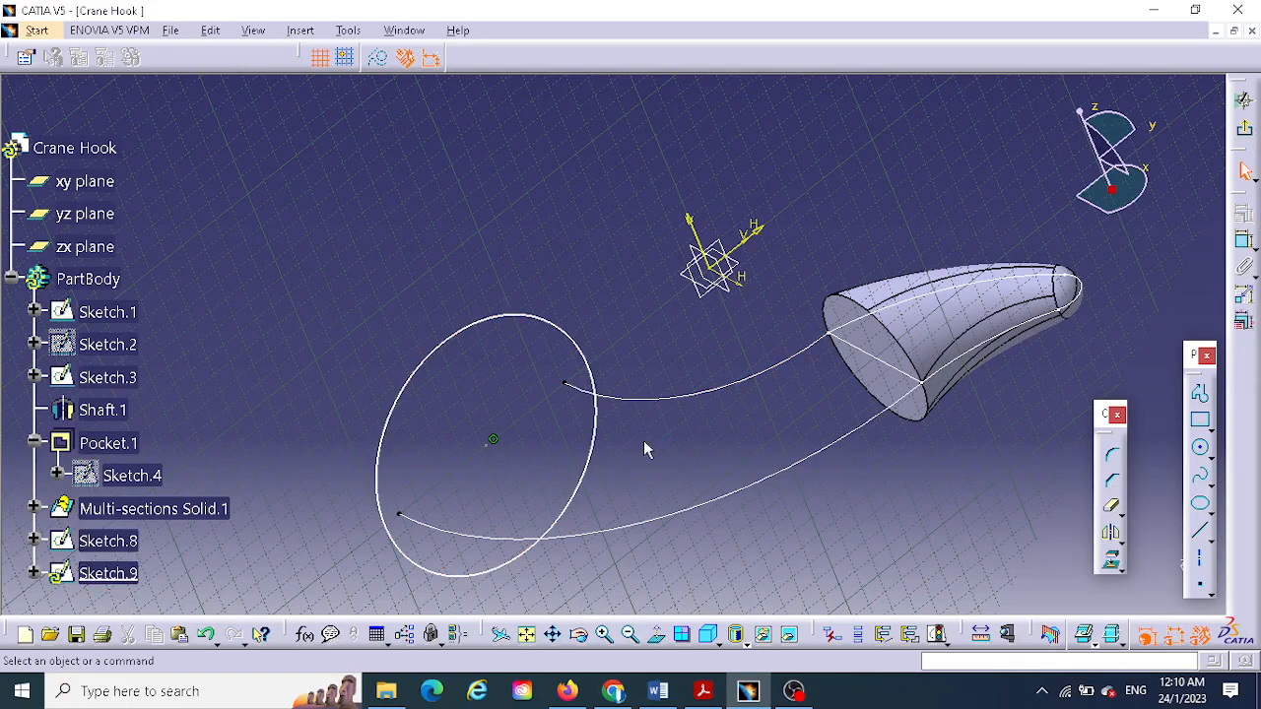
{"action": "left_click", "coordinate": [576, 352]}
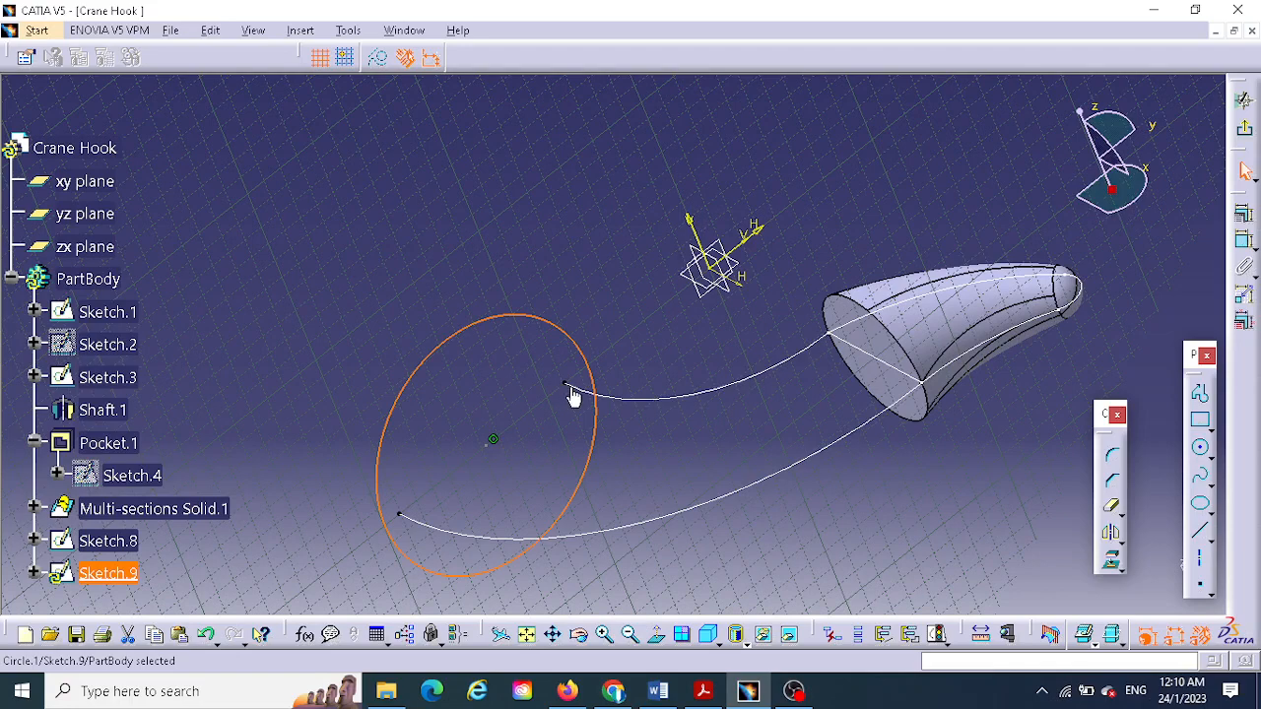
{"action": "left_click", "coordinate": [566, 385], "text": "ctrl"}
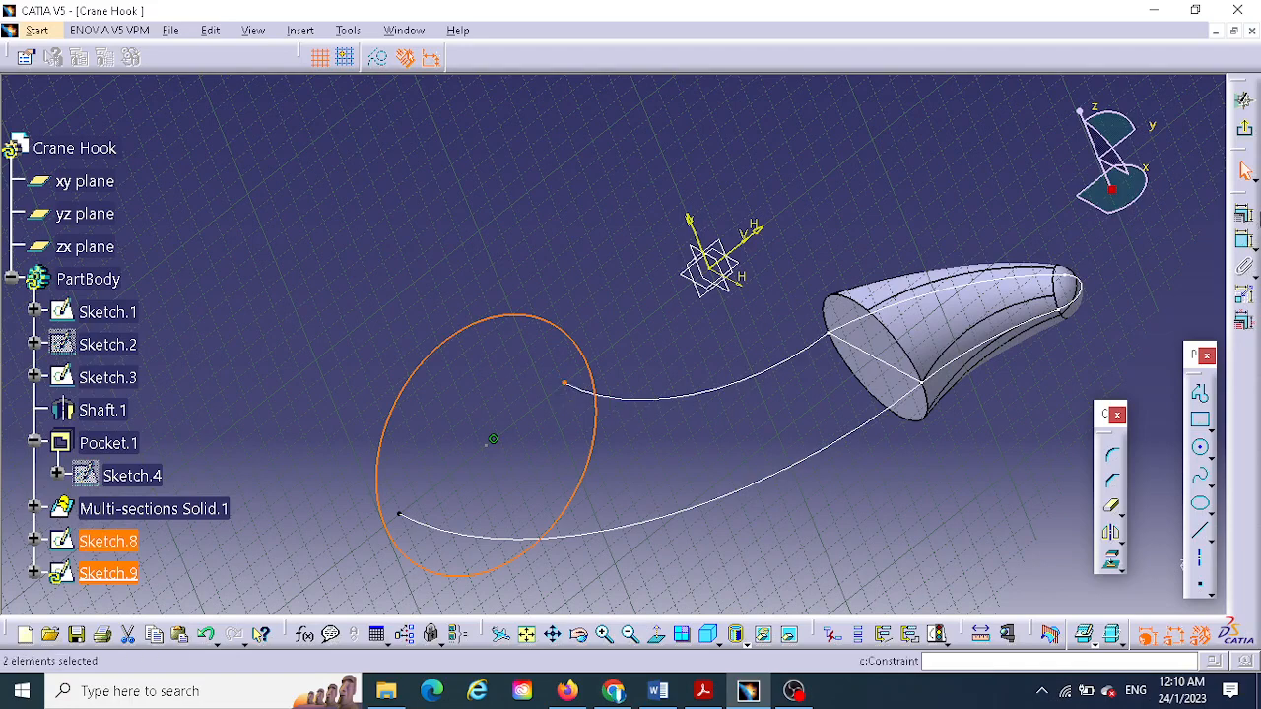
{"action": "left_click", "coordinate": [1244, 213]}
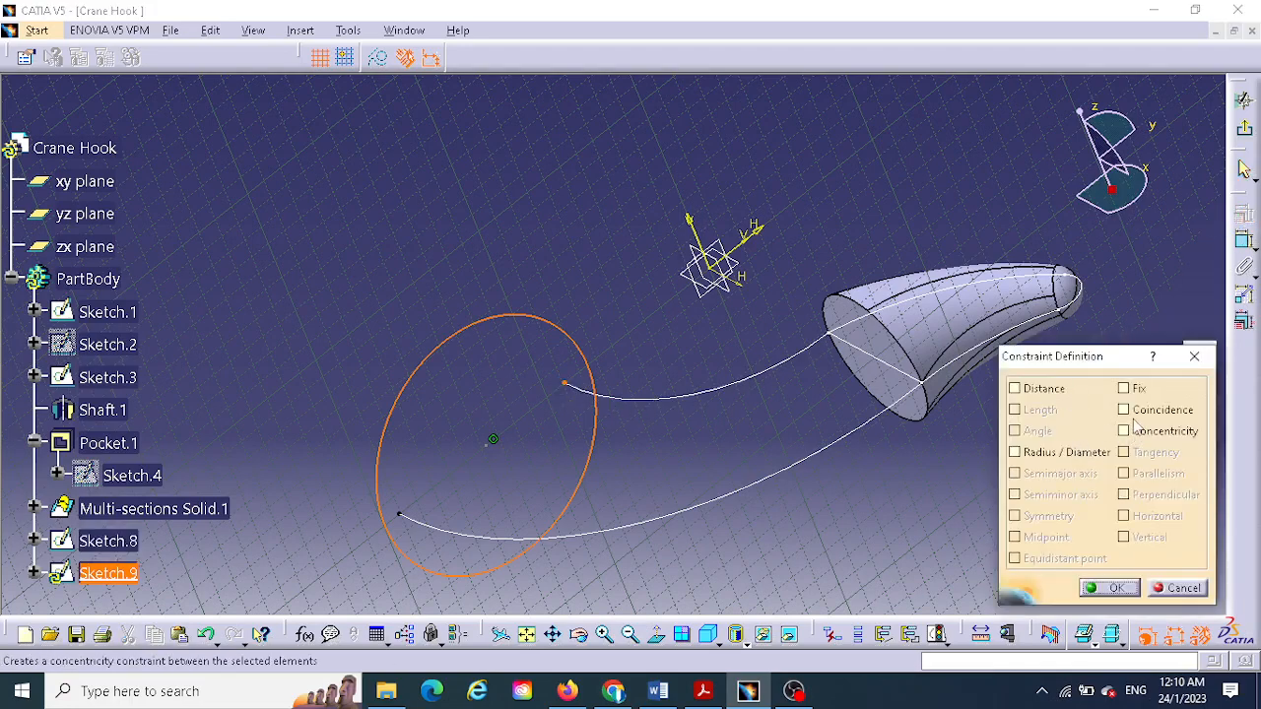
{"action": "left_click", "coordinate": [1123, 409]}
{"action": "left_click", "coordinate": [1111, 588]}
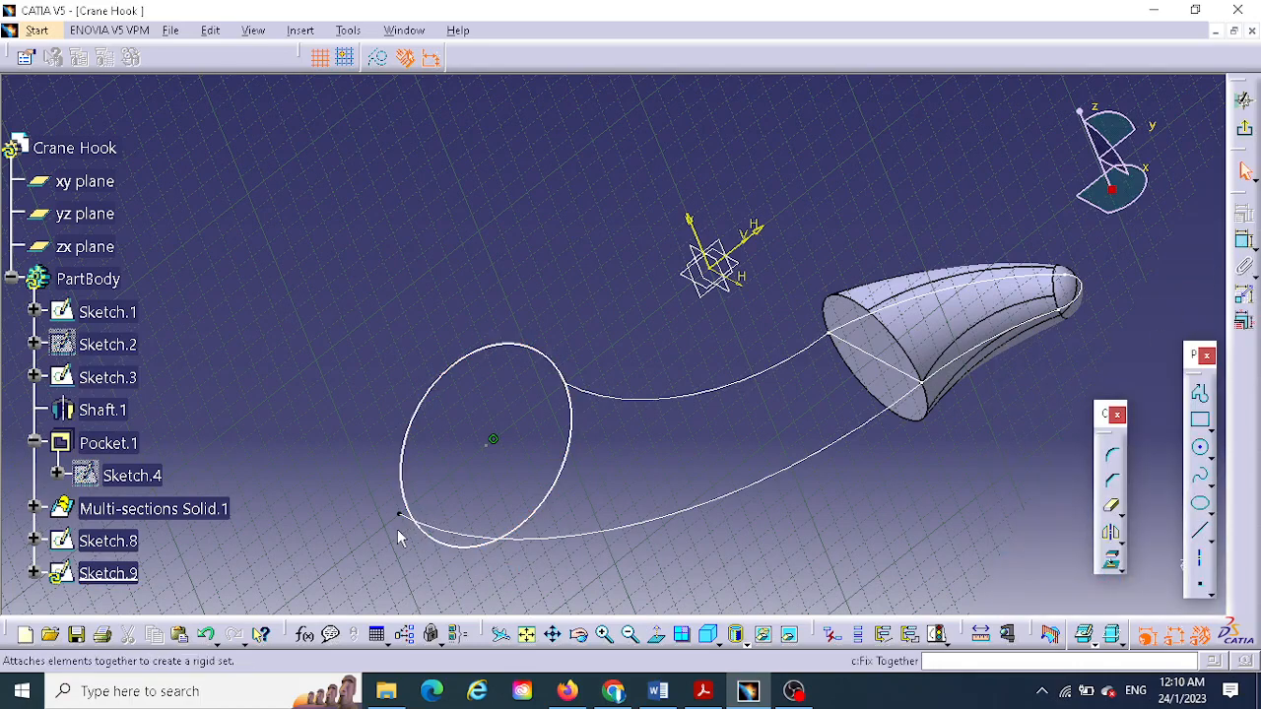
- Make the circle coincident with the free endpoint of the outer guide arc
{"action": "left_click", "coordinate": [406, 489]}
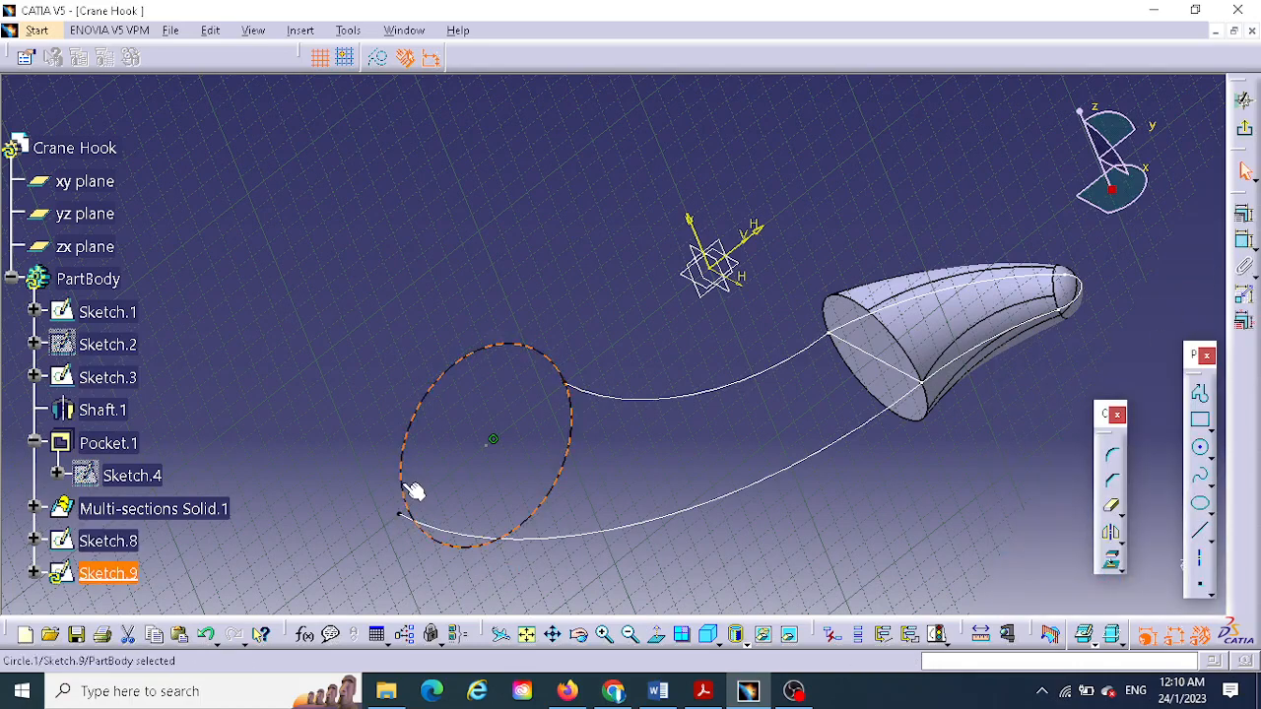
{"action": "left_click", "coordinate": [399, 517], "text": "ctrl"}
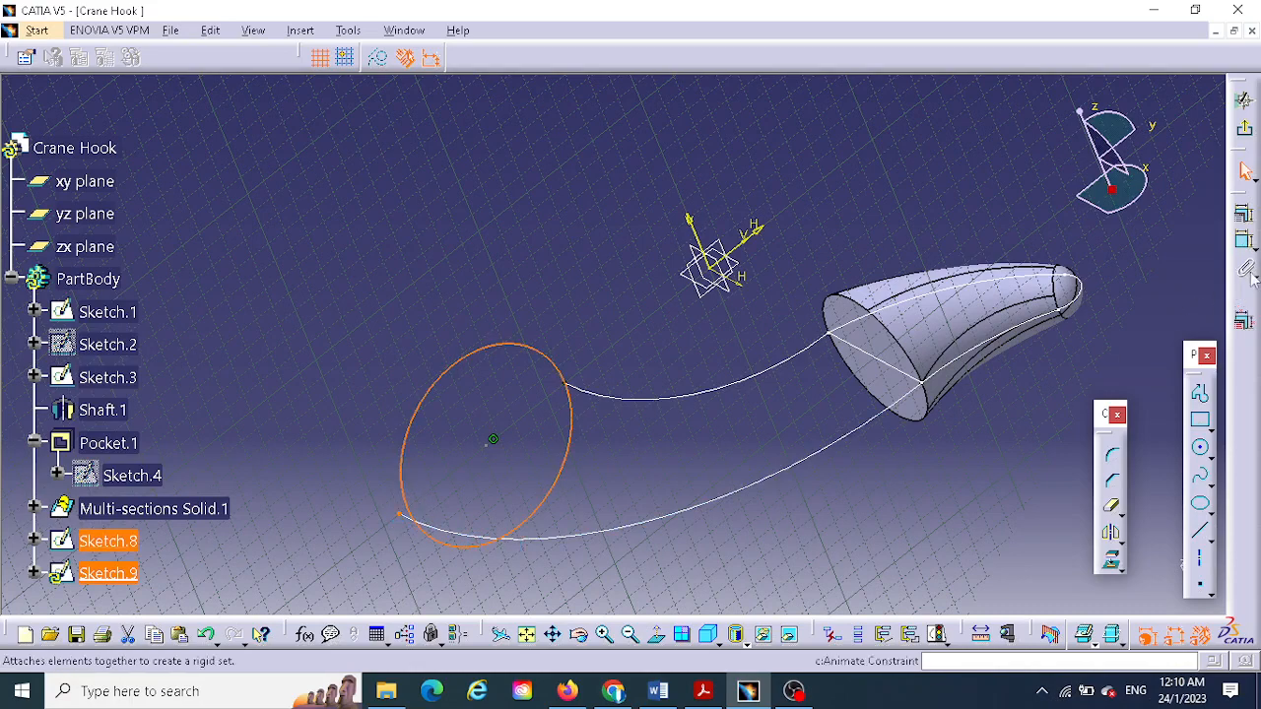
{"action": "left_click", "coordinate": [1244, 218]}
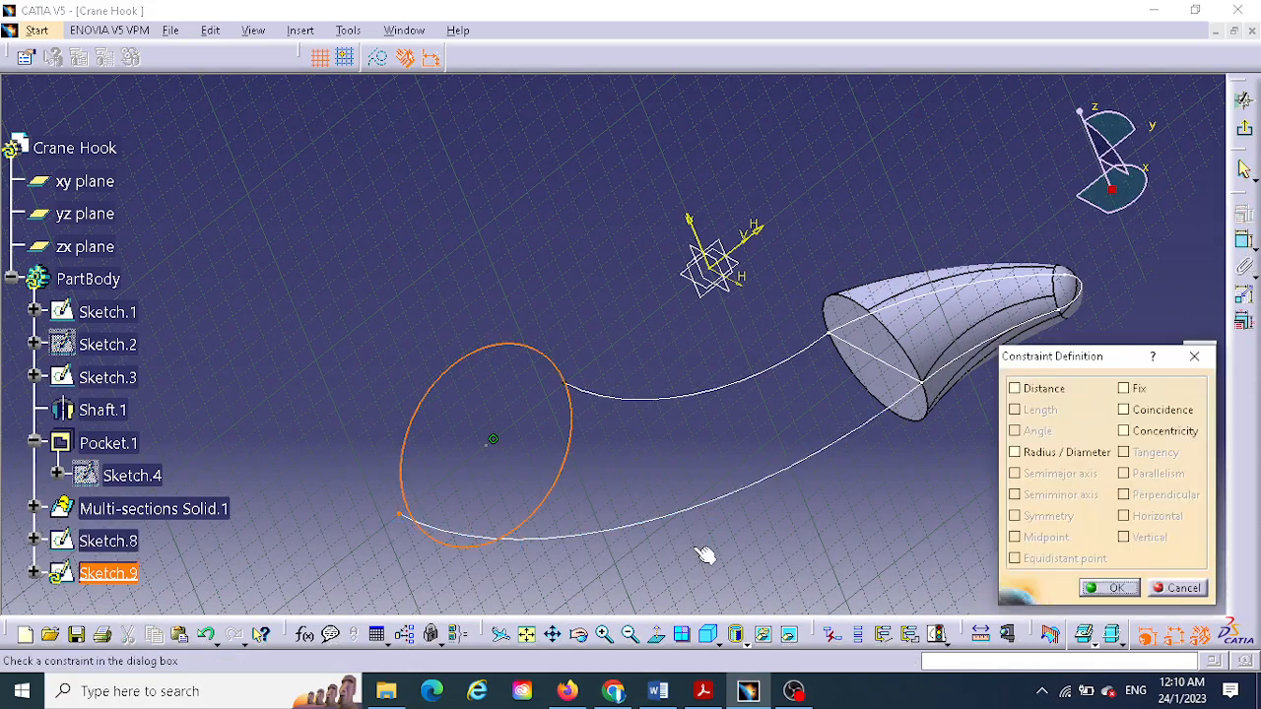
{"action": "left_click", "coordinate": [1124, 410]}
{"action": "left_click", "coordinate": [1110, 588]}
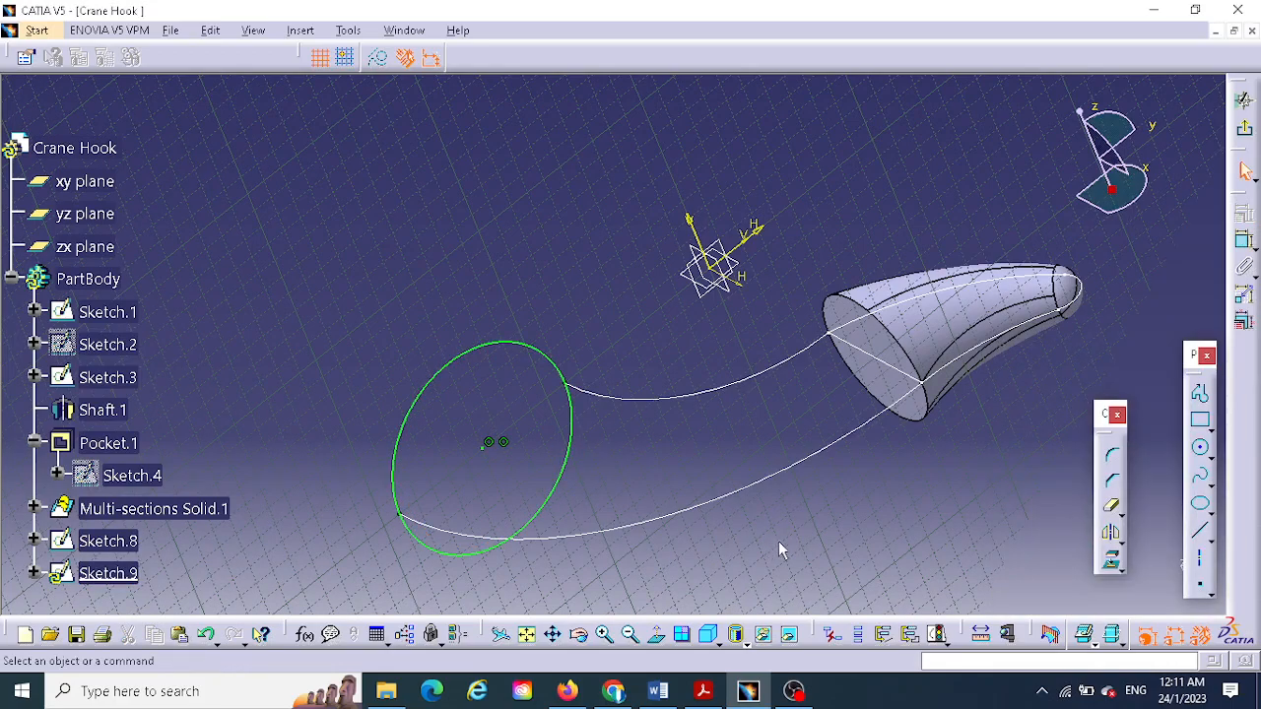
- Exit the sketch of the circle between the guide arc endpoints
{"action": "middle_click_drag", "start_coordinate": [778, 541], "coordinate": [580, 295]}
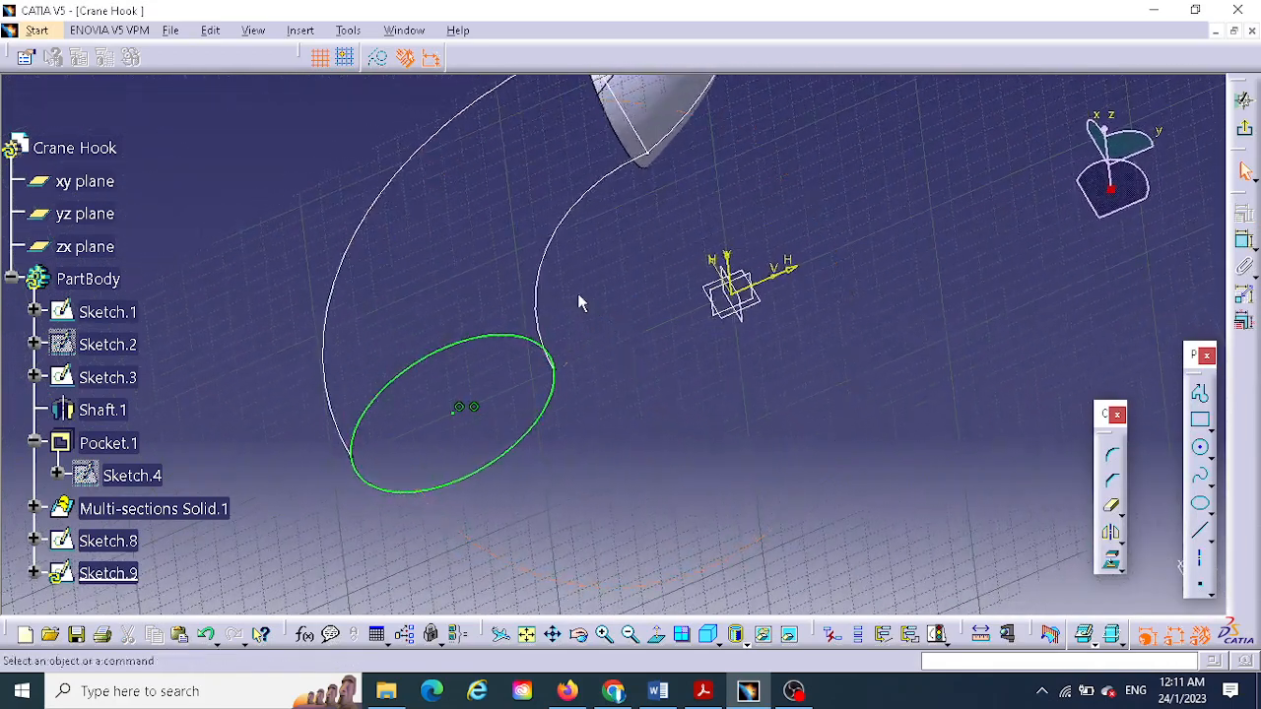
{"action": "middle_click_drag", "start_coordinate": [619, 459], "coordinate": [1025, 441]}
{"action": "mouse_move", "coordinate": [932, 391]}
{"action": "middle_mouse_down"}
{"action": "mouse_move", "coordinate": [965, 366]}
{"action": "mouse_move", "coordinate": [979, 416]}
{"action": "mouse_move", "coordinate": [642, 414]}
{"action": "mouse_move", "coordinate": [576, 389]}
{"action": "mouse_move", "coordinate": [978, 216]}
{"action": "mouse_move", "coordinate": [875, 265]}
{"action": "mouse_move", "coordinate": [809, 267]}
{"action": "mouse_move", "coordinate": [887, 246]}
{"action": "mouse_move", "coordinate": [908, 296]}
{"action": "middle_mouse_up"}
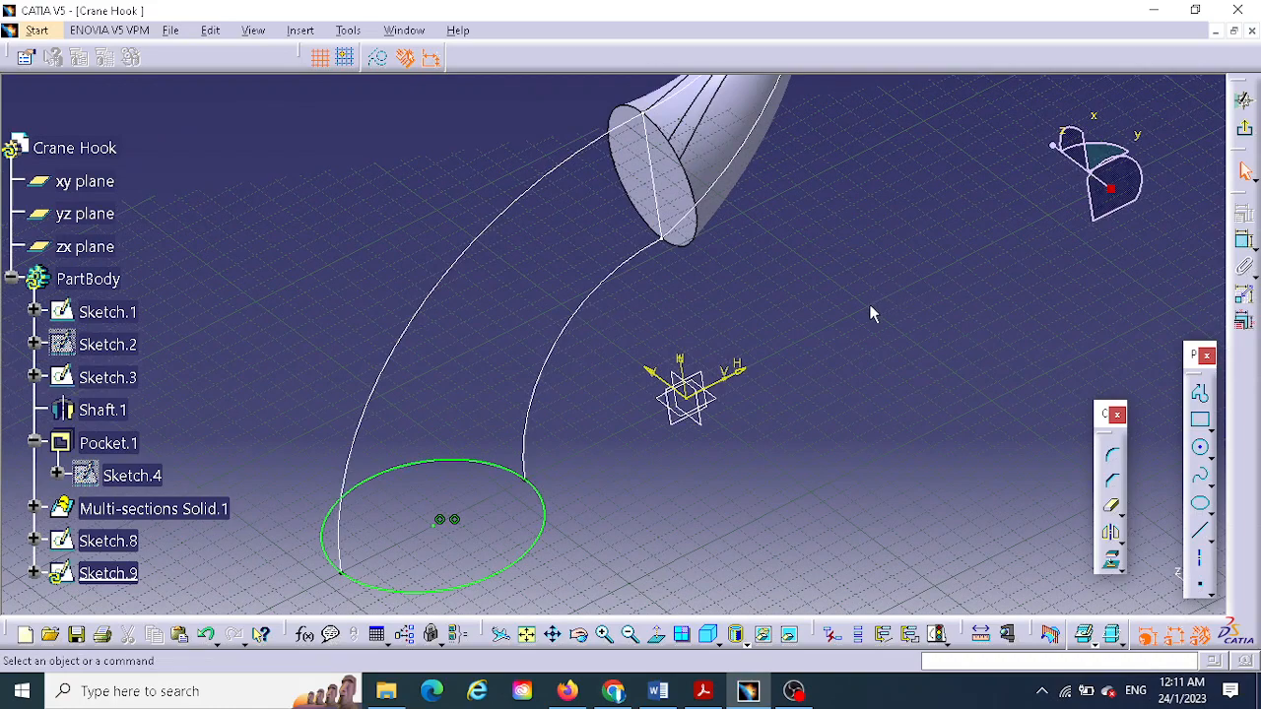
{"action": "left_click", "coordinate": [1246, 133]}
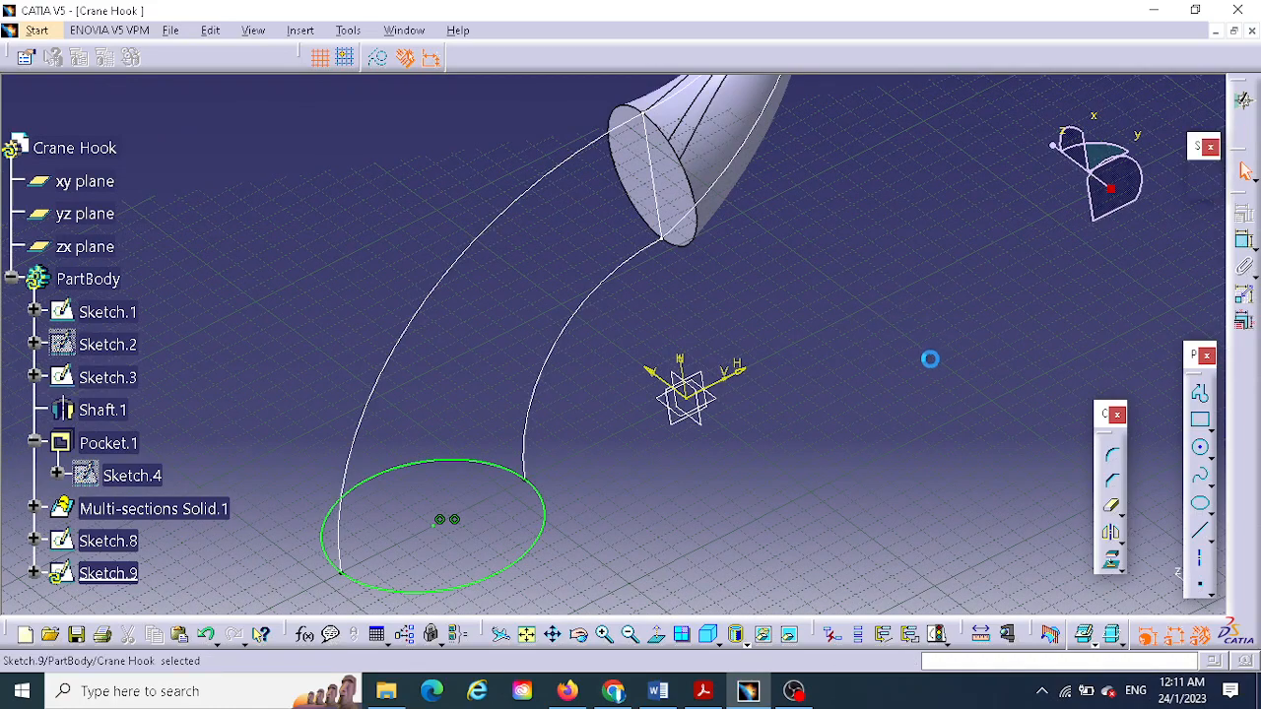
- Start a multi-sections solid using the circle sketch and the flat end face of the hook tip as its two sections
{"action": "mouse_move", "coordinate": [951, 502]}
{"action": "middle_mouse_down"}
{"action": "mouse_move", "coordinate": [923, 484]}
{"action": "mouse_move", "coordinate": [851, 354]}
{"action": "mouse_move", "coordinate": [819, 473]}
{"action": "mouse_move", "coordinate": [802, 459]}
{"action": "mouse_move", "coordinate": [828, 451]}
{"action": "middle_mouse_up"}
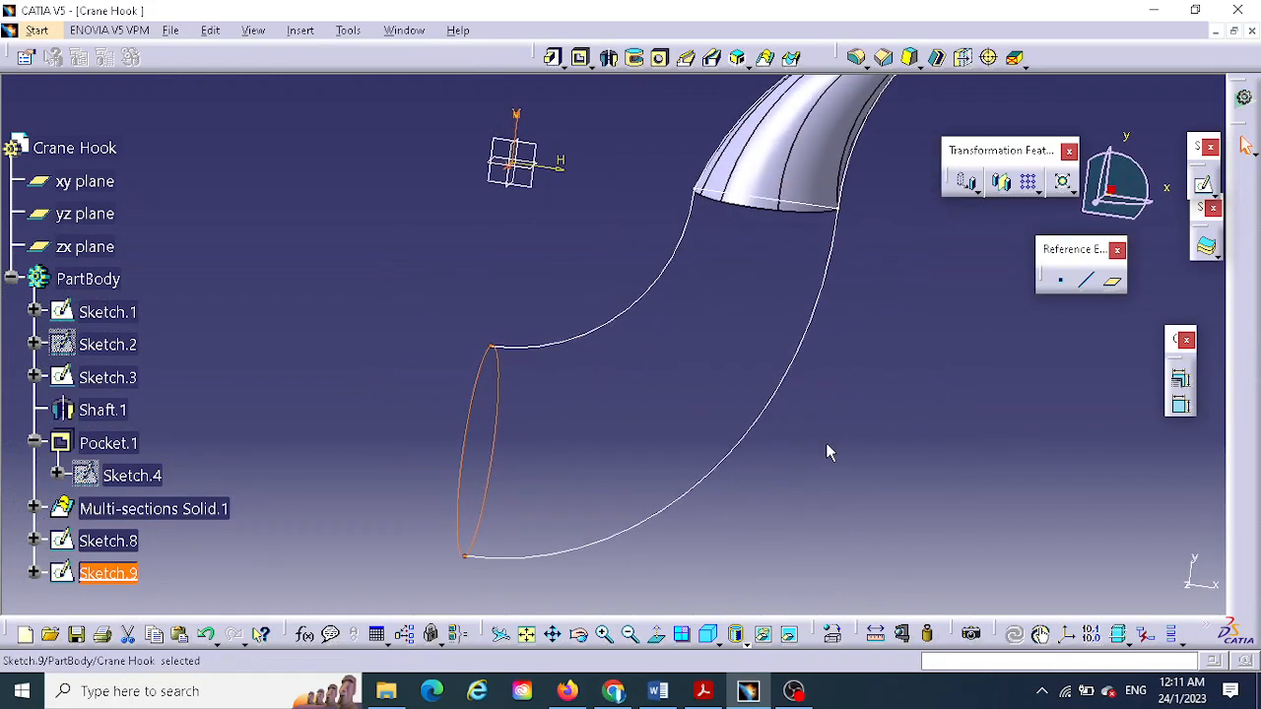
{"action": "left_click", "coordinate": [678, 511], "text": "ctrl"}
{"action": "left_click", "coordinate": [766, 57]}
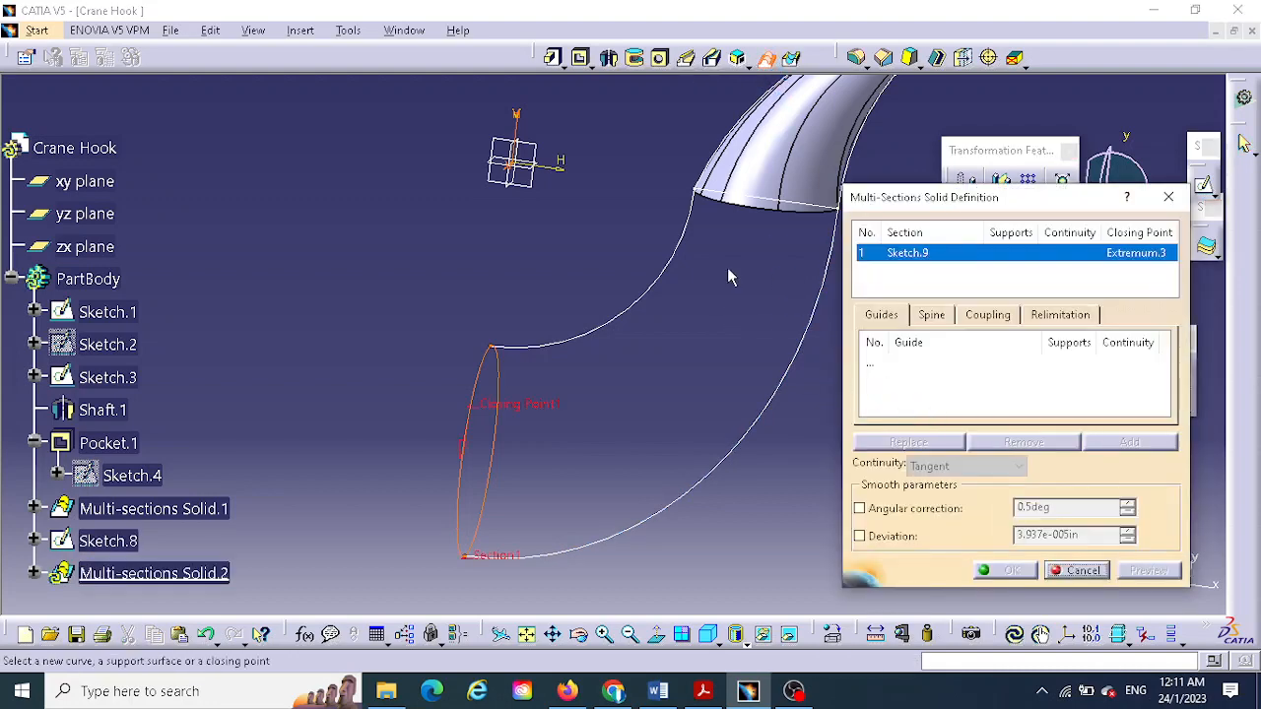
{"action": "middle_click_drag", "start_coordinate": [667, 340], "coordinate": [714, 274]}
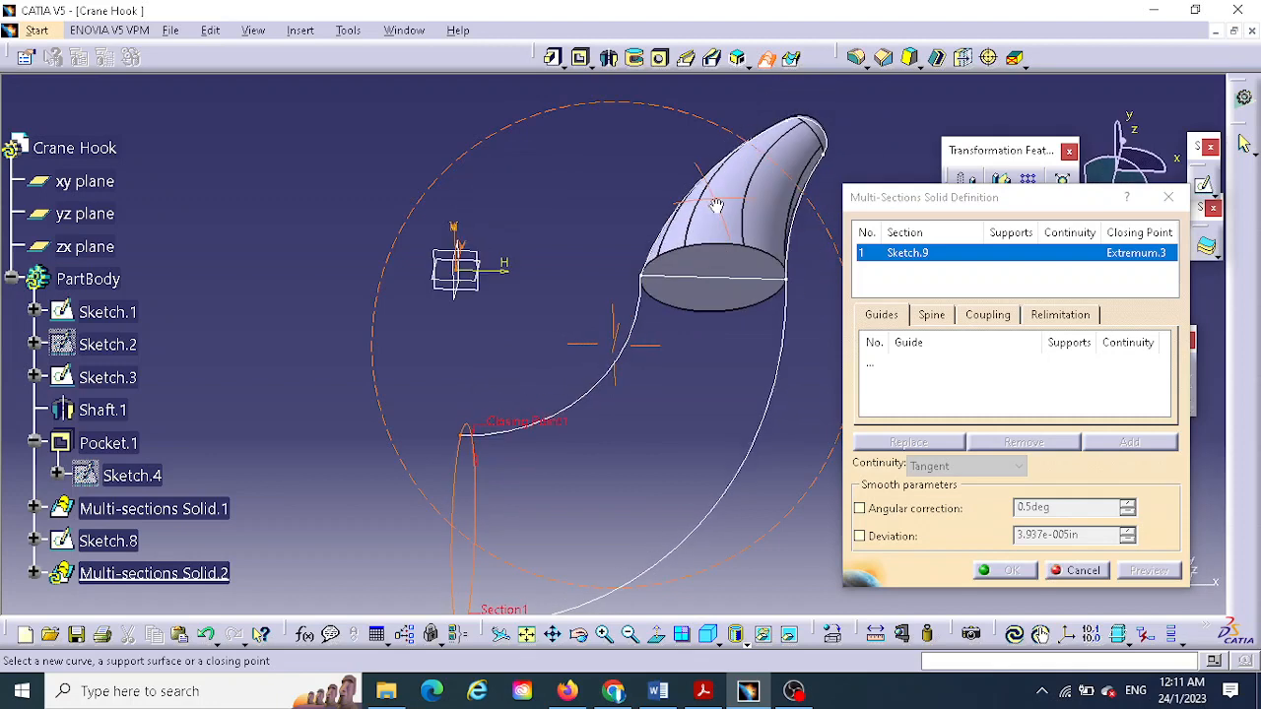
{"action": "left_click", "coordinate": [722, 275]}
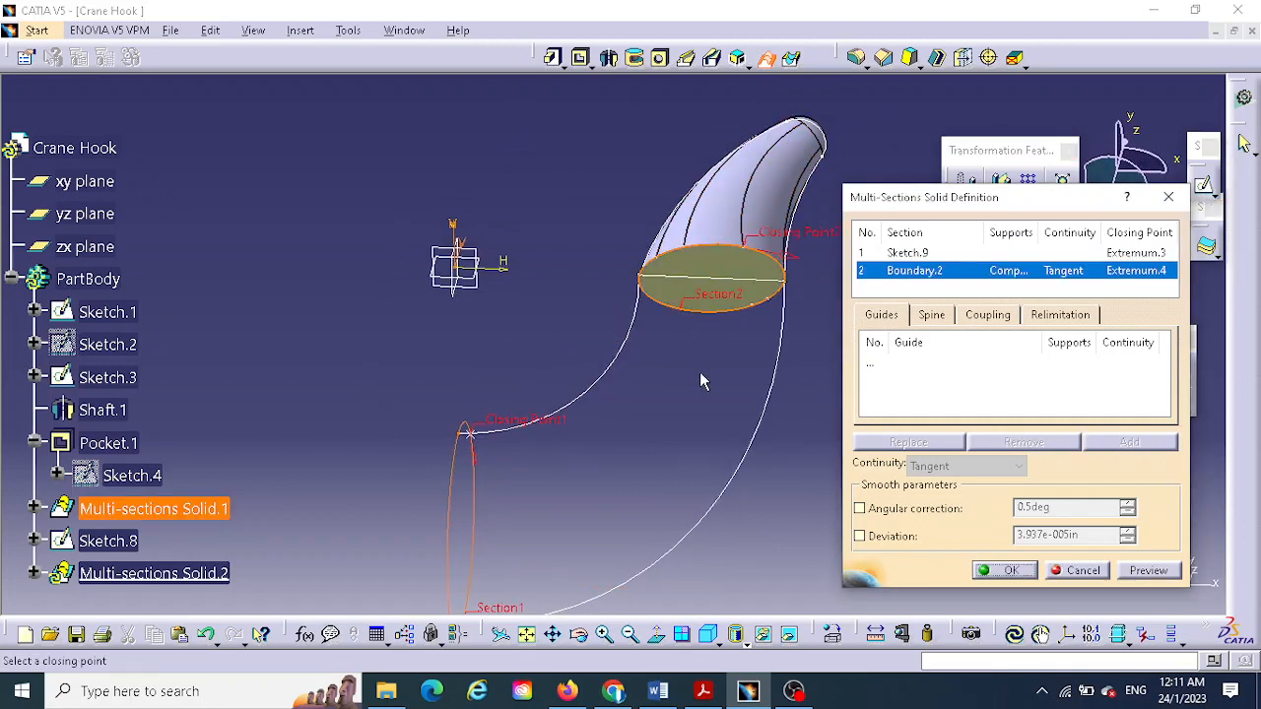
- Try to preview the multi-sections solid with the section coupling at Tangency then curvature
{"action": "middle_click_drag", "start_coordinate": [716, 351], "coordinate": [650, 460]}
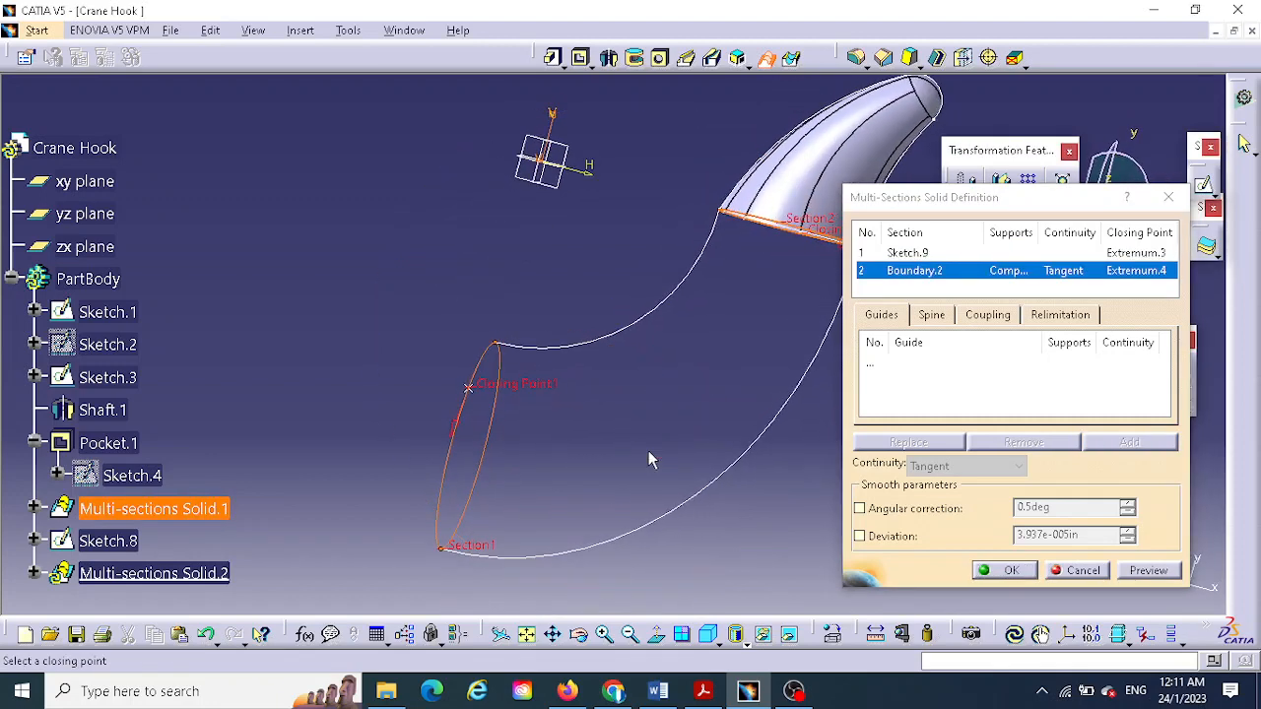
{"action": "middle_click_drag", "start_coordinate": [721, 416], "coordinate": [596, 404]}
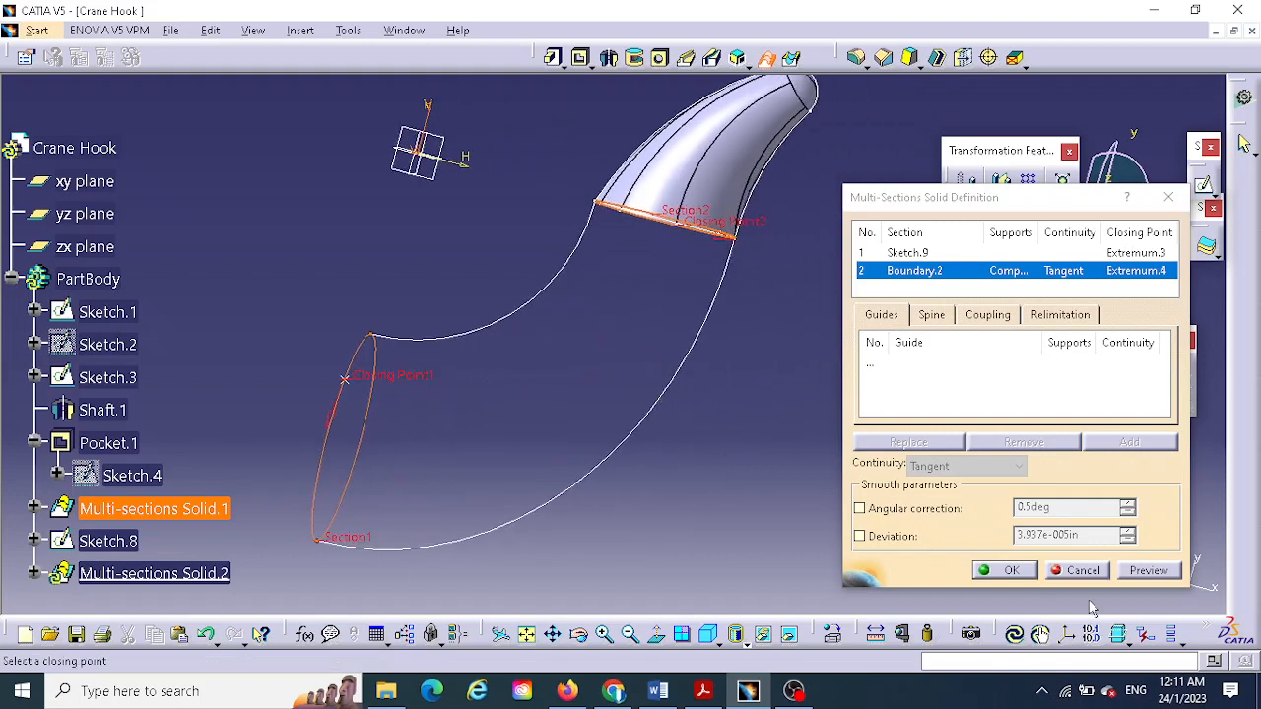
{"action": "left_click", "coordinate": [986, 317]}
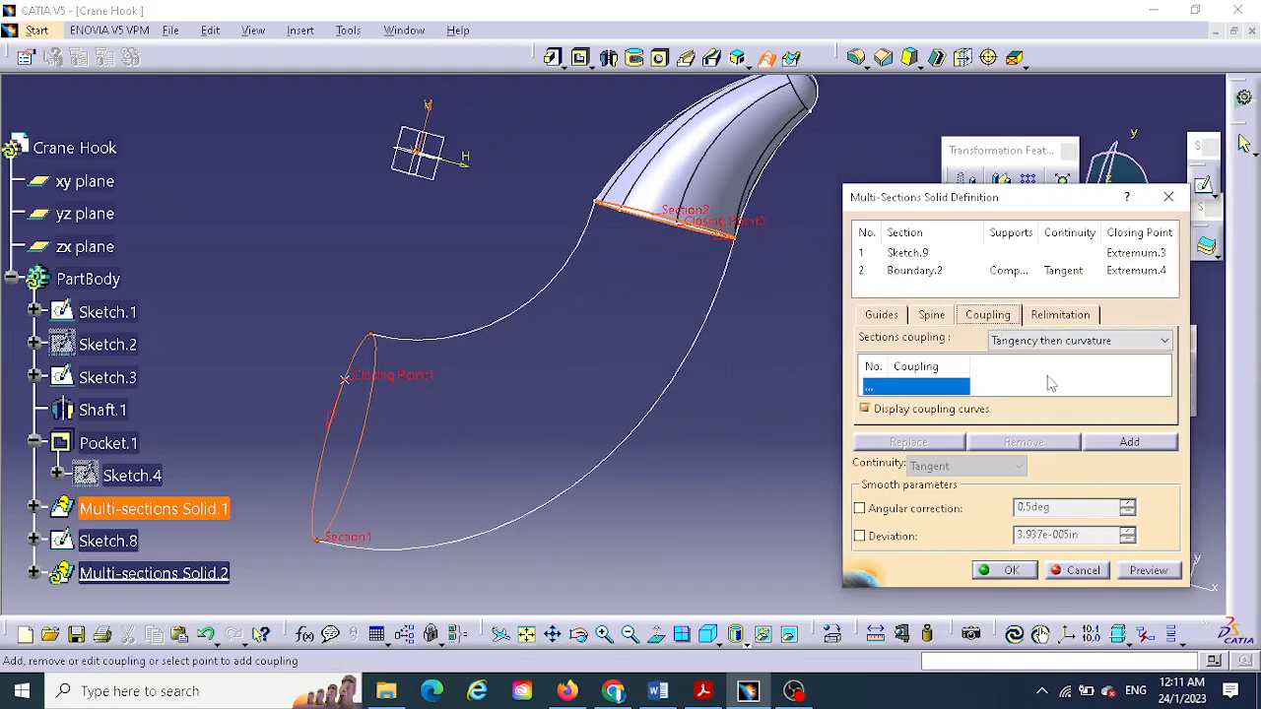
{"action": "left_click", "coordinate": [1149, 569]}
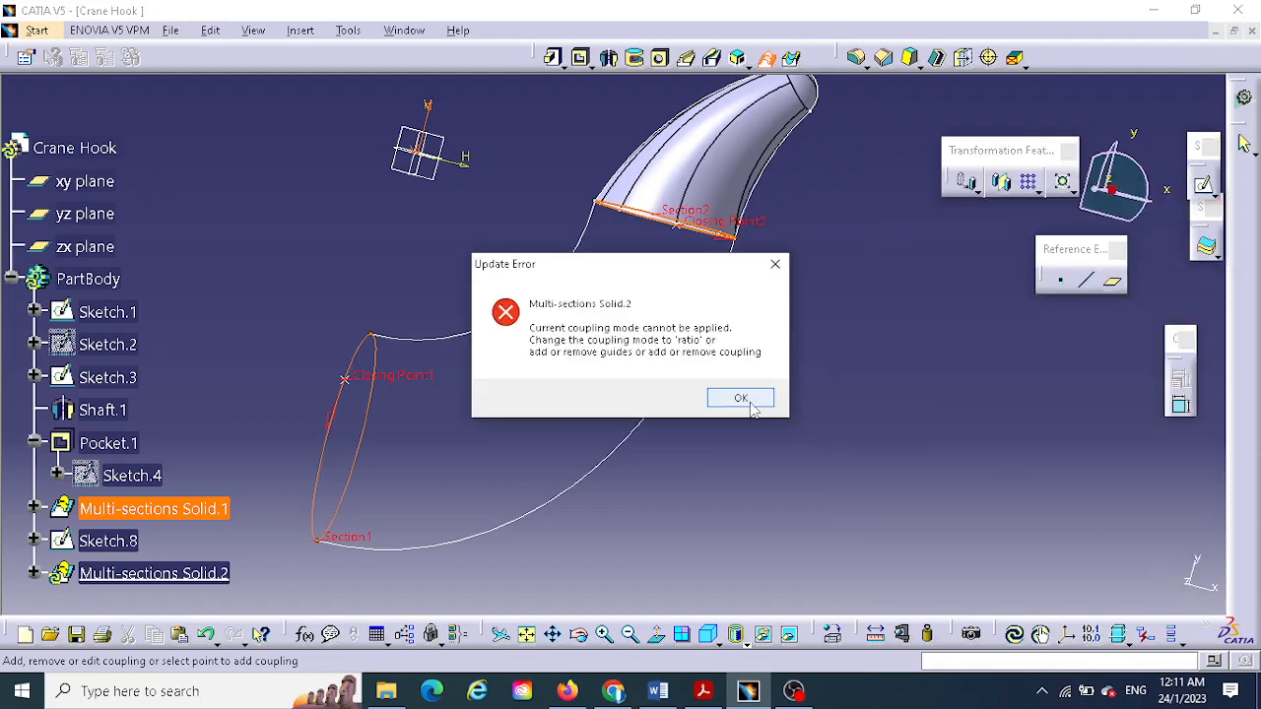
{"action": "left_click", "coordinate": [741, 398]}
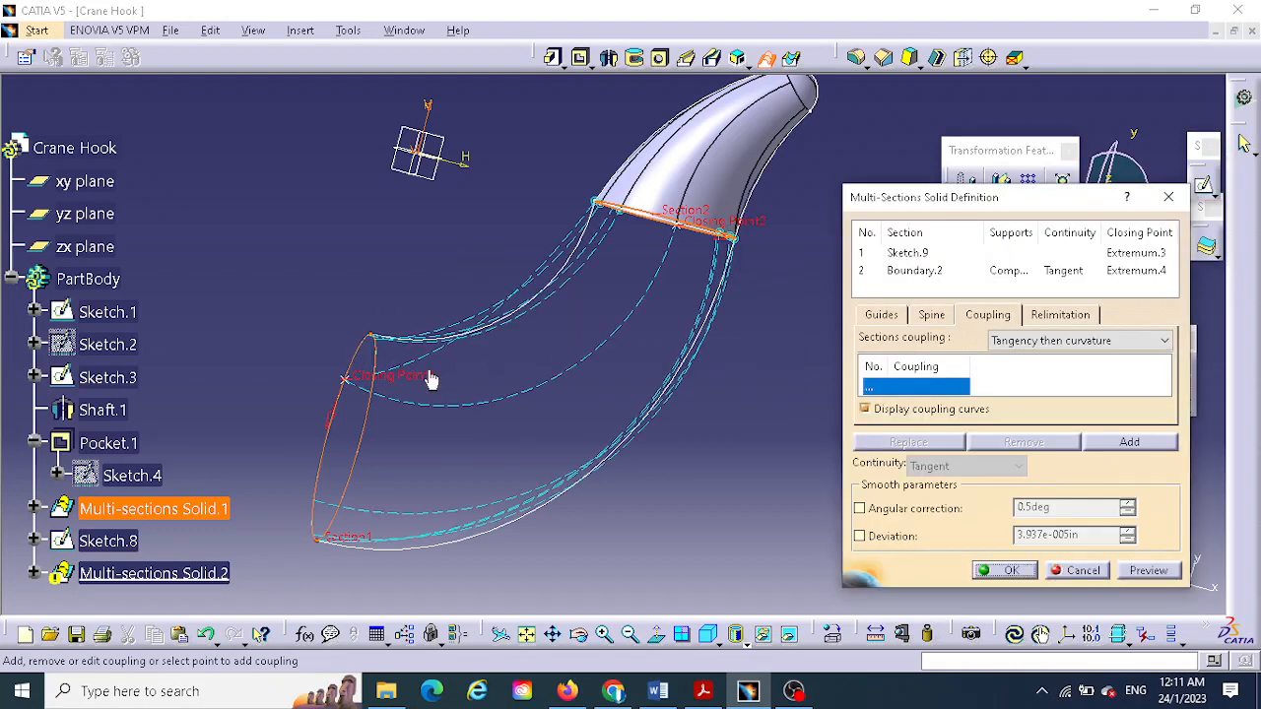
- Set the section coupling to Ratio, preview the multi-sections solid and create it
{"action": "middle_click_drag", "start_coordinate": [686, 455], "coordinate": [661, 471]}
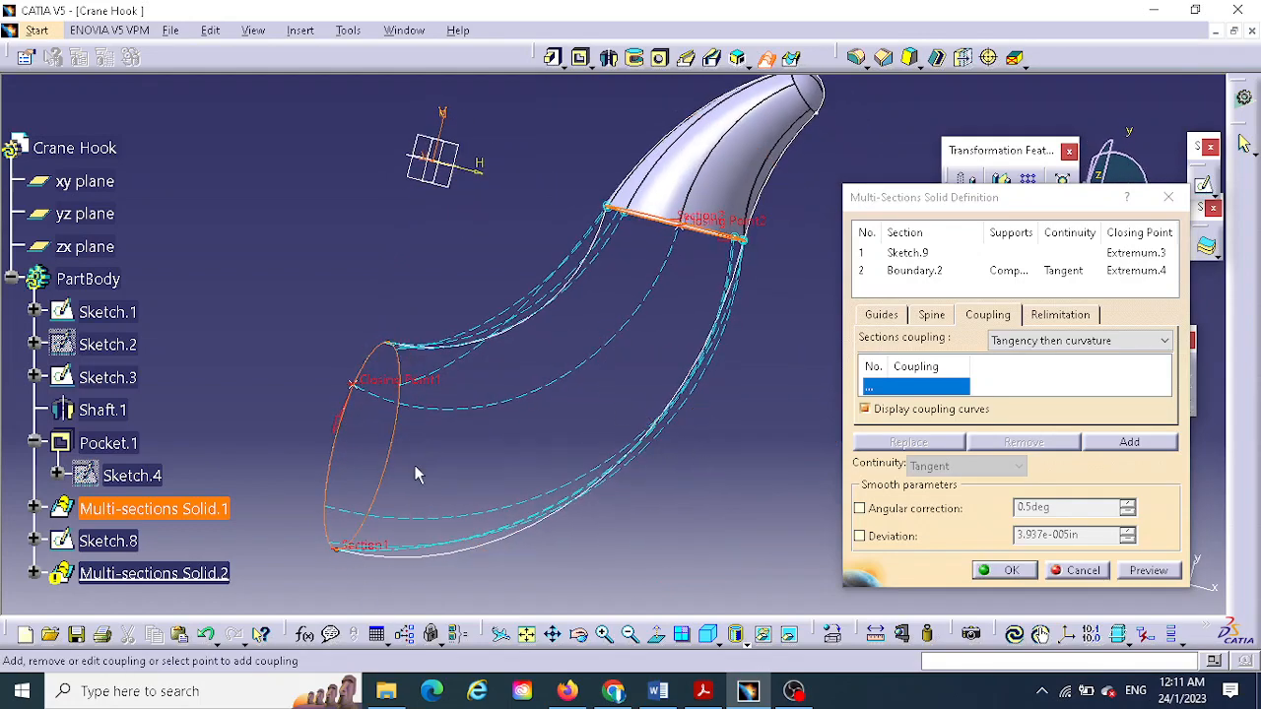
{"action": "left_click", "coordinate": [1046, 340]}
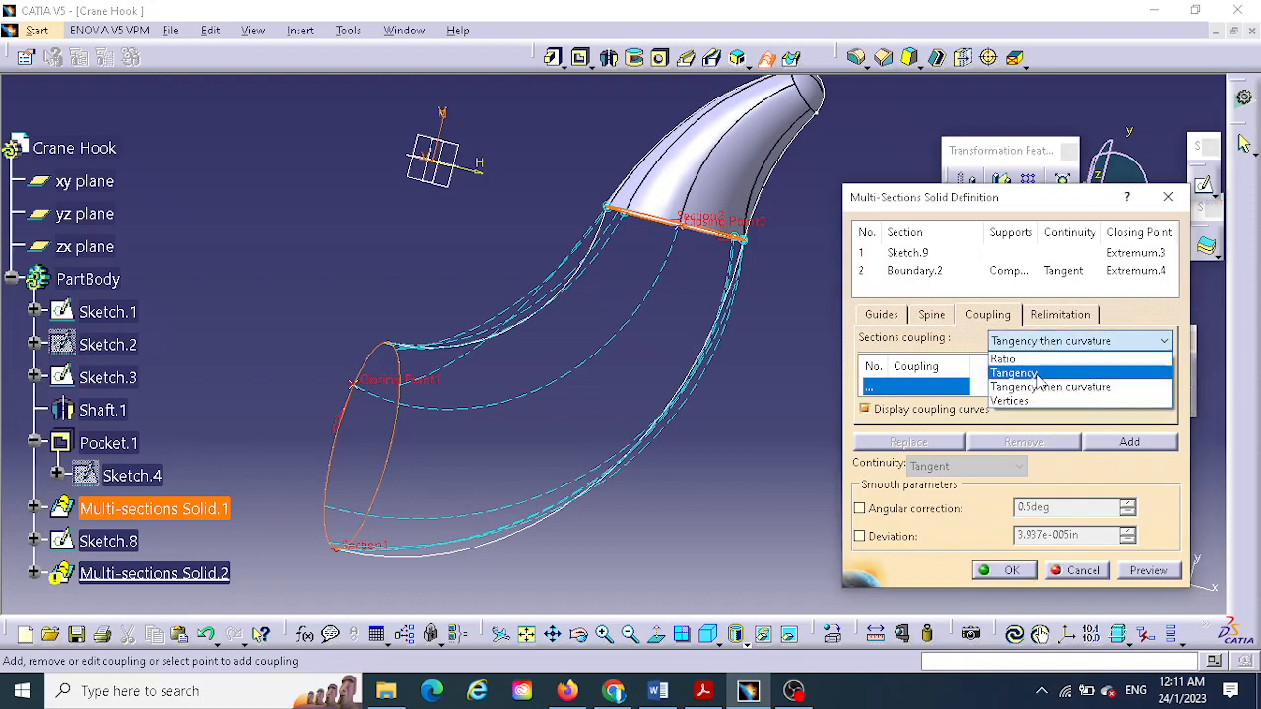
{"action": "left_click", "coordinate": [1016, 357]}
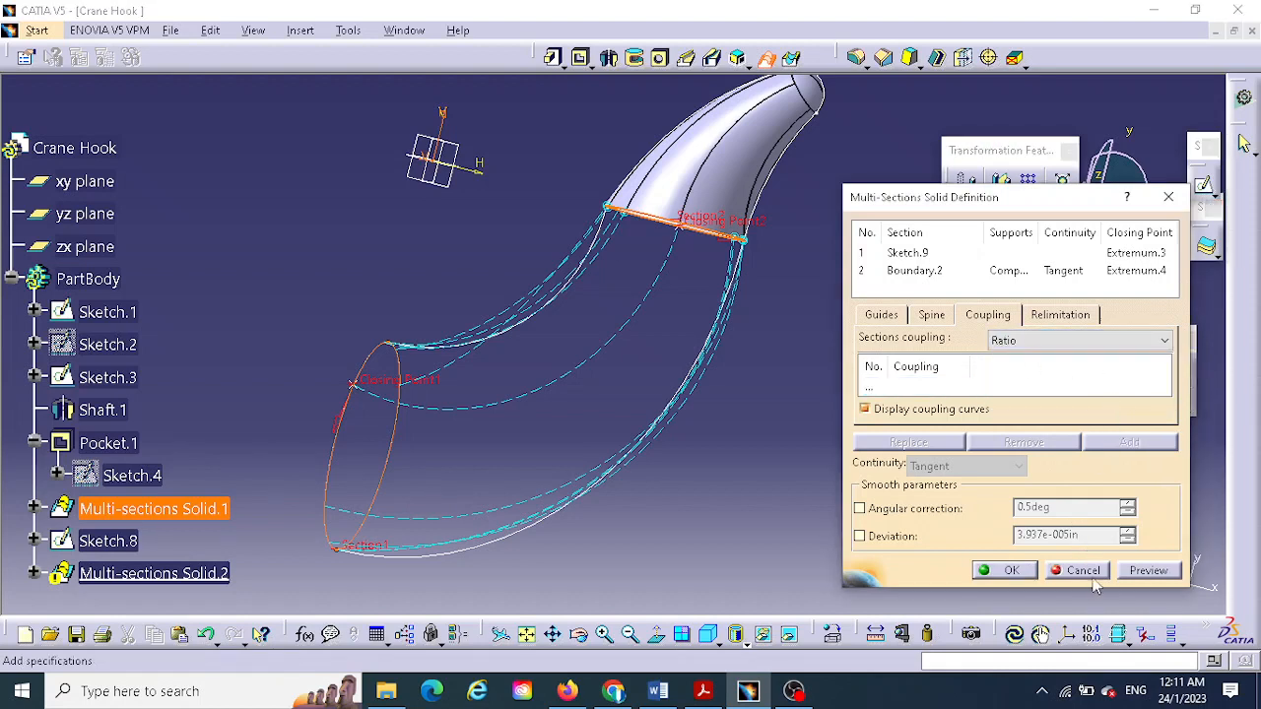
{"action": "left_click", "coordinate": [1149, 570]}
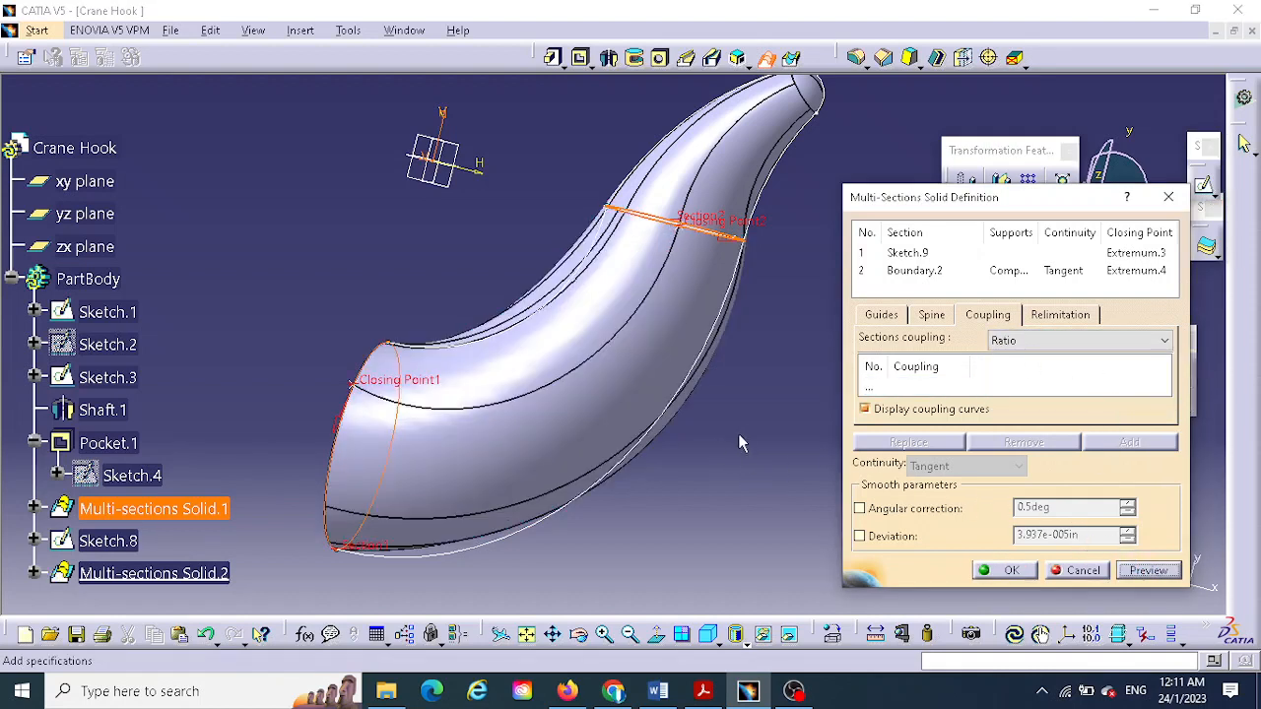
{"action": "middle_click_drag", "start_coordinate": [741, 443], "coordinate": [738, 480]}
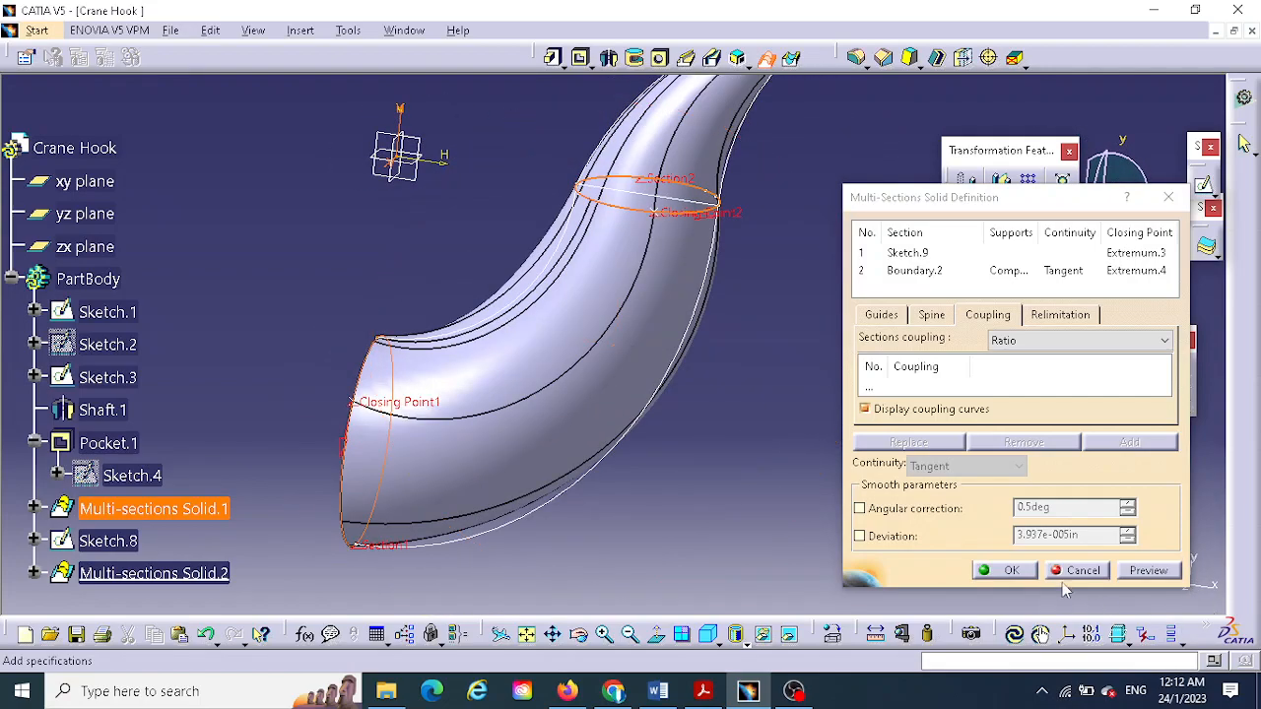
{"action": "left_click", "coordinate": [1010, 572]}
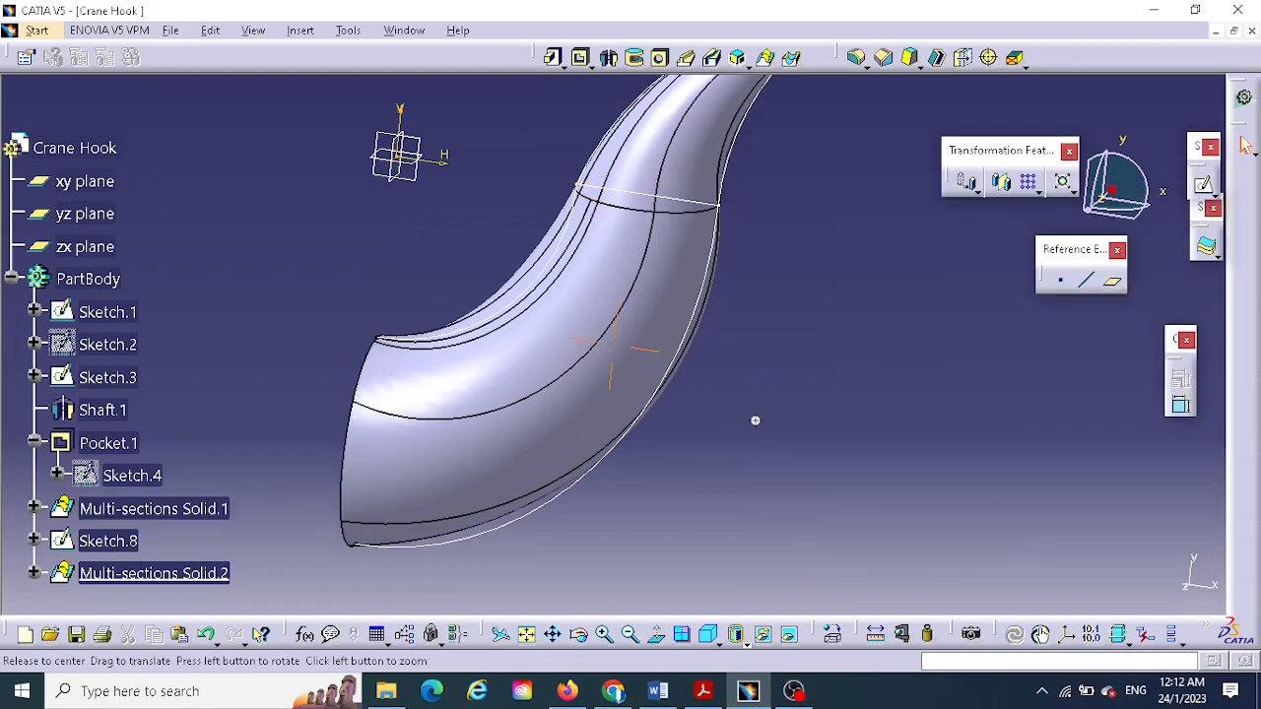
- Inspect the lofted hook body and start a new sketch on the xy plane
{"action": "middle_click_drag", "start_coordinate": [755, 419], "coordinate": [899, 429]}
{"action": "middle_click_drag", "start_coordinate": [898, 441], "coordinate": [798, 422]}
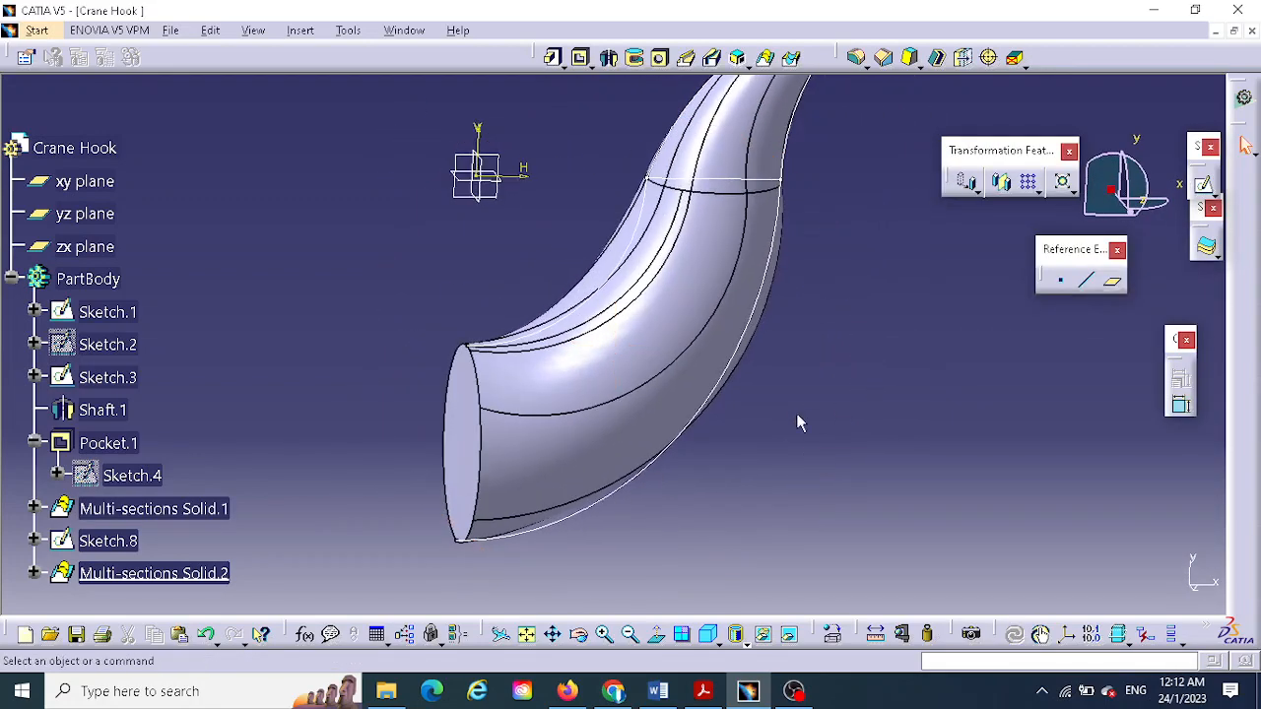
{"action": "mouse_move", "coordinate": [881, 464]}
{"action": "middle_mouse_down"}
{"action": "mouse_move", "coordinate": [838, 482]}
{"action": "mouse_move", "coordinate": [862, 478]}
{"action": "middle_mouse_up"}
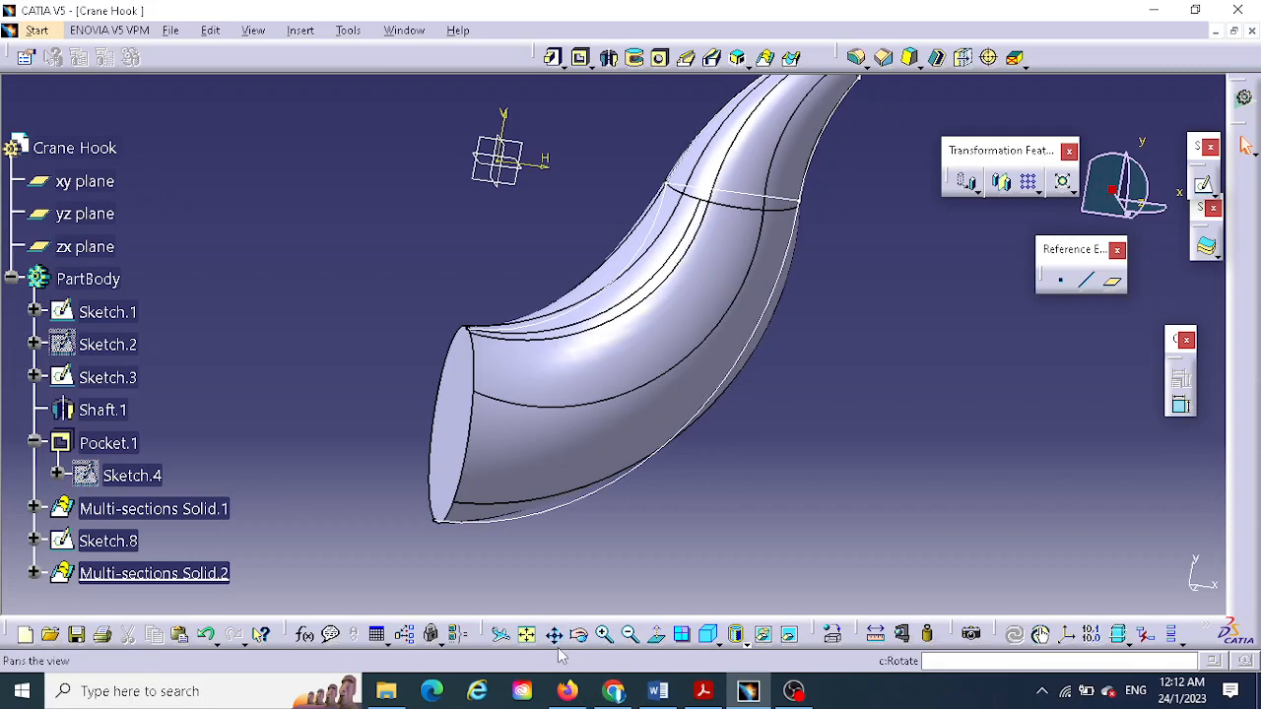
{"action": "left_click", "coordinate": [527, 635]}
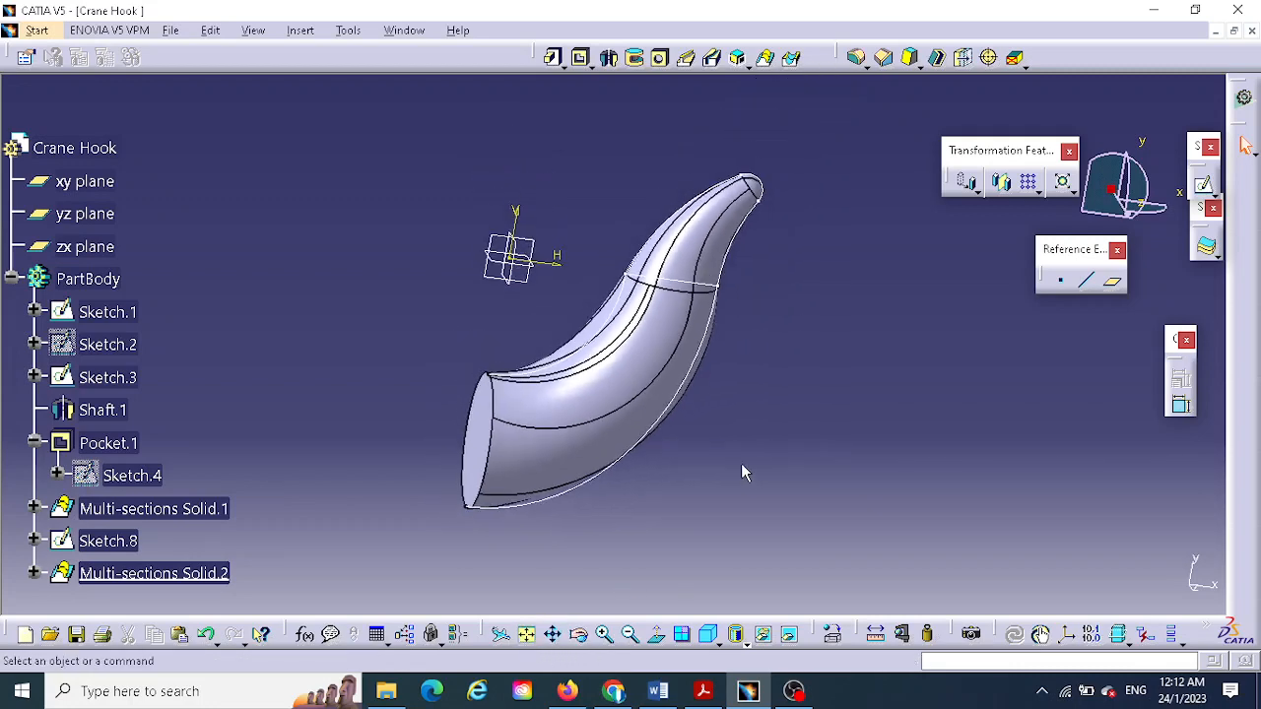
{"action": "left_click", "coordinate": [85, 181]}
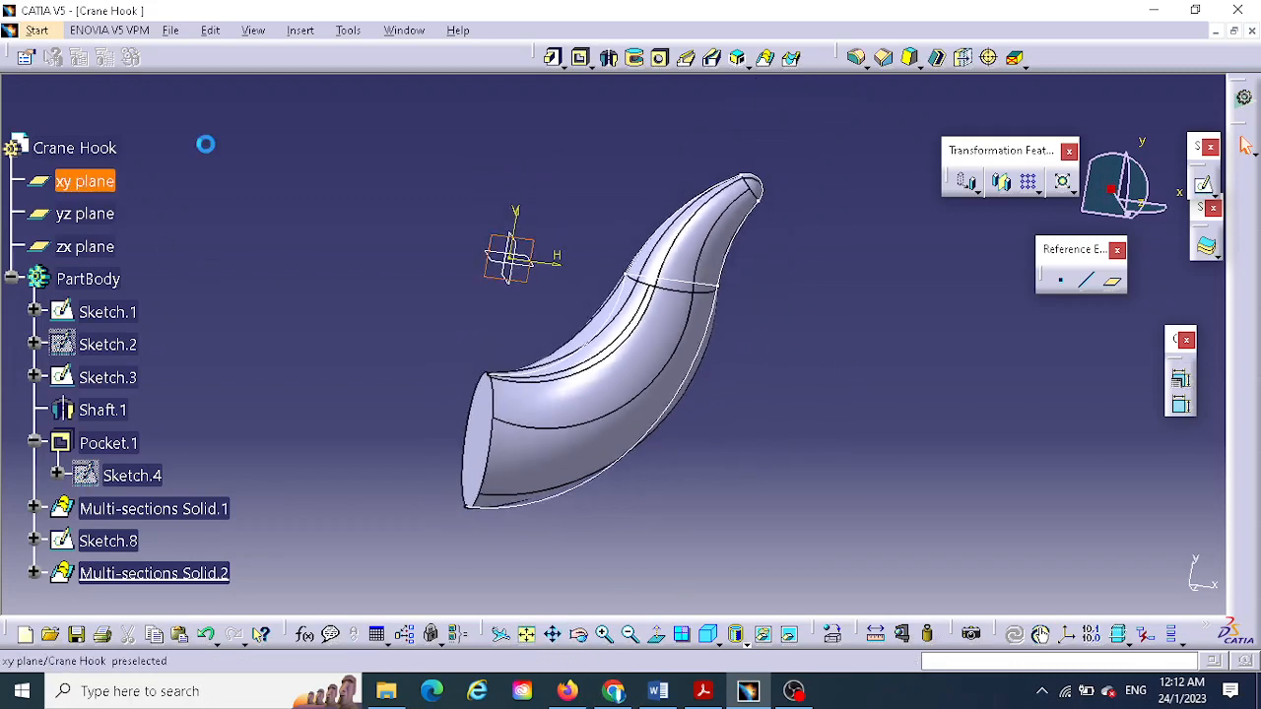
{"action": "left_click", "coordinate": [1208, 188]}
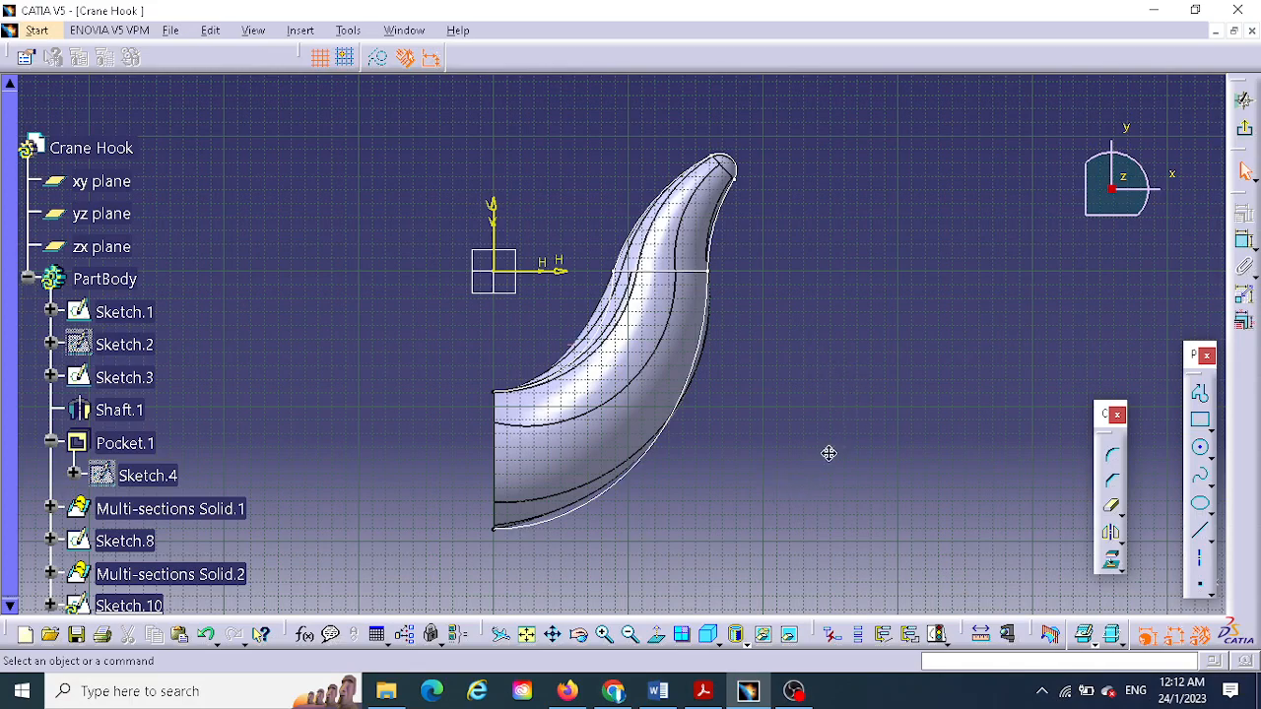
- Draw a vertical axis line about 8.3 in long upward from the sketch origin
{"action": "middle_click_drag", "start_coordinate": [831, 450], "coordinate": [827, 489]}
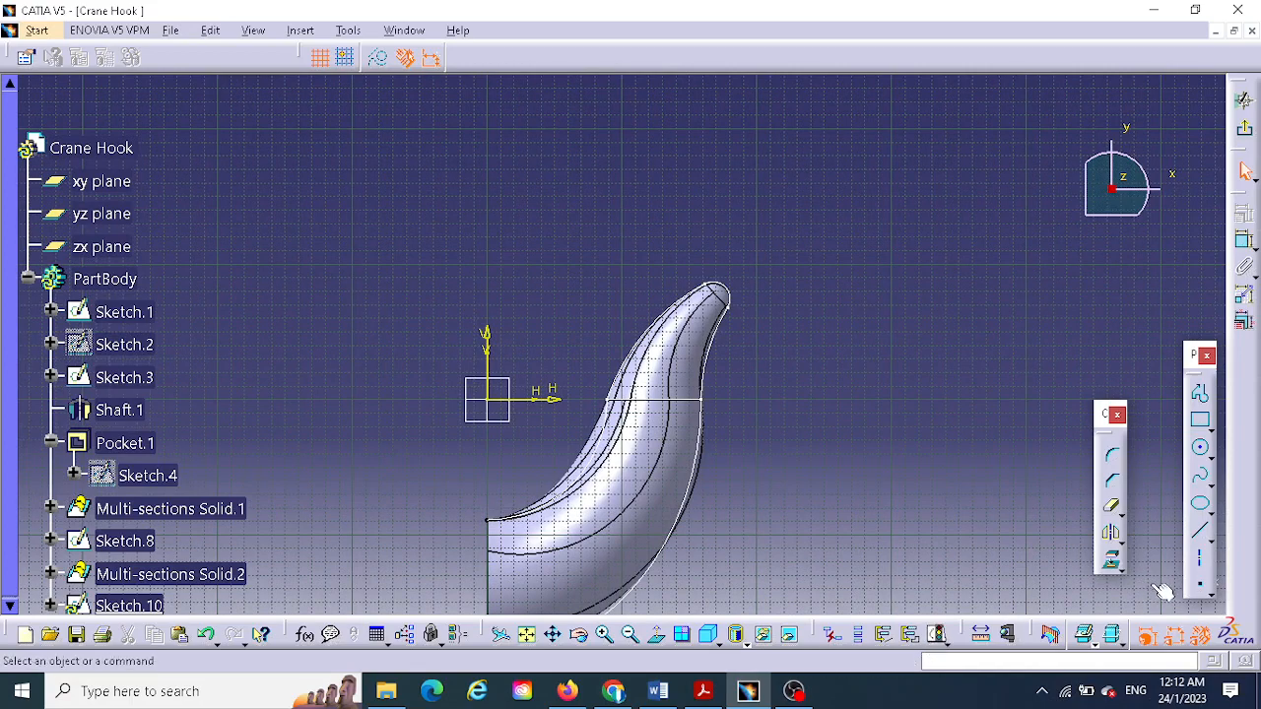
{"action": "left_click", "coordinate": [1202, 566]}
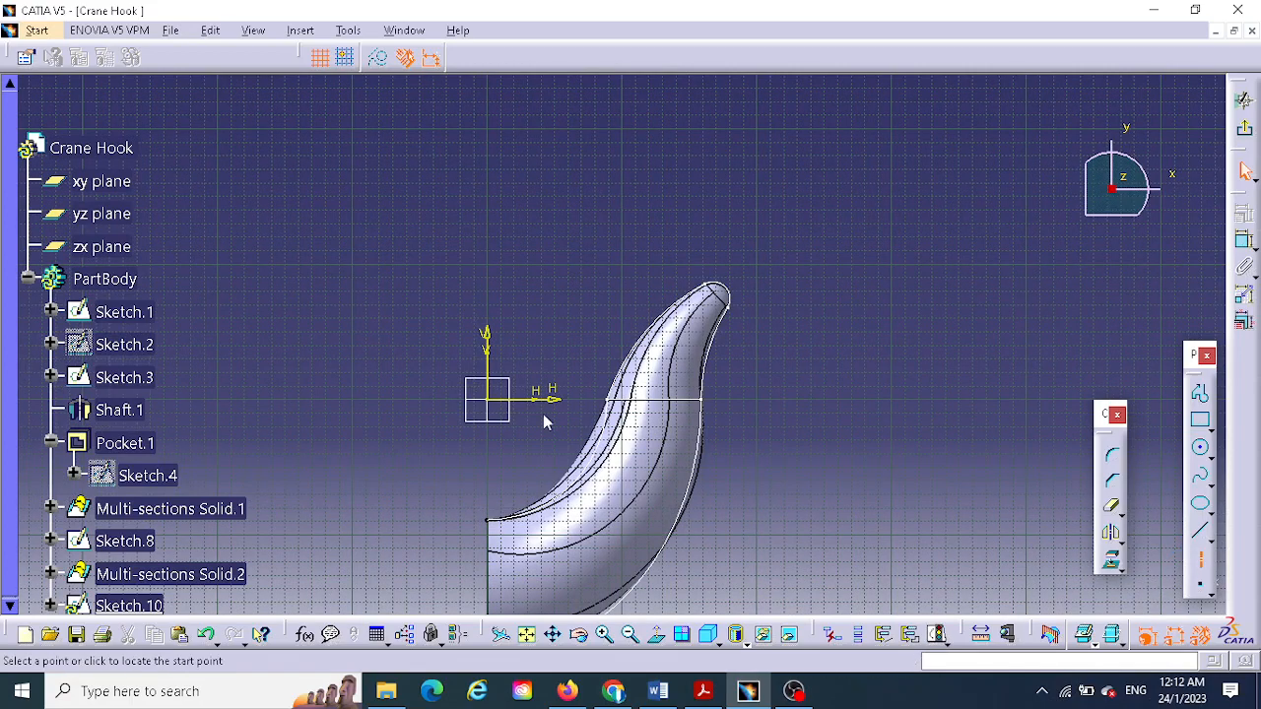
{"action": "left_click", "coordinate": [493, 402]}
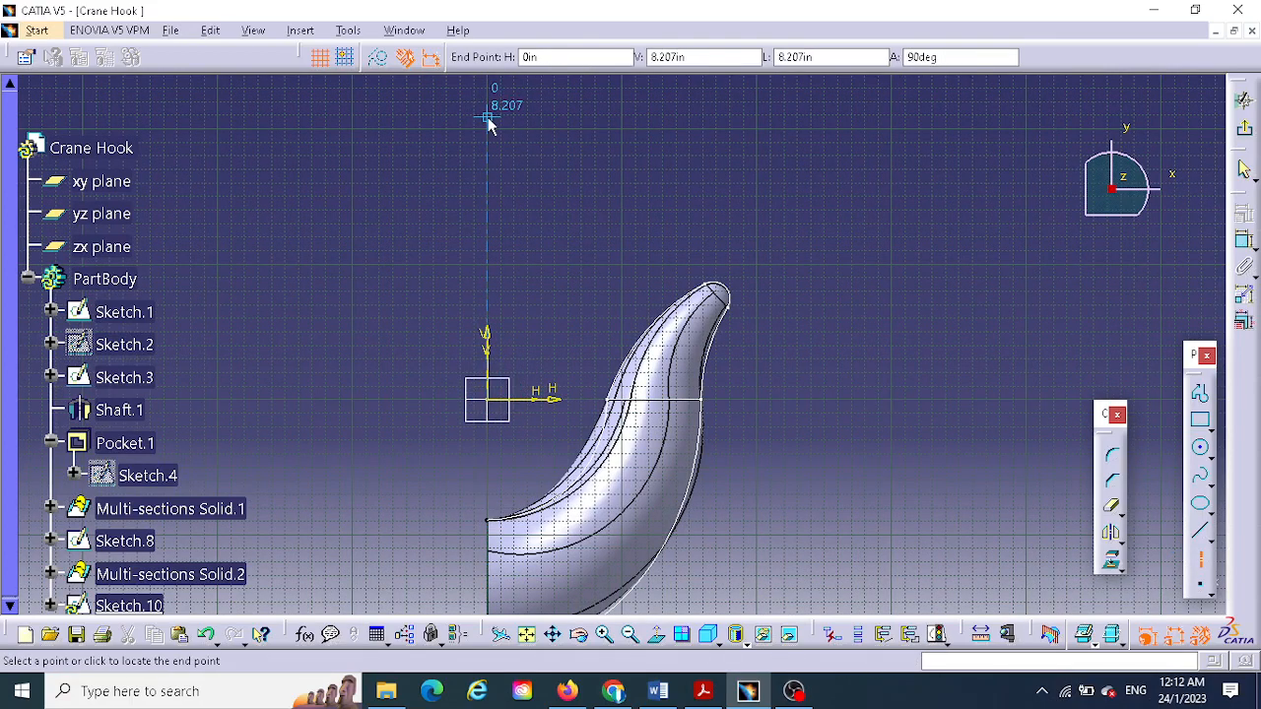
{"action": "left_click", "coordinate": [488, 113]}
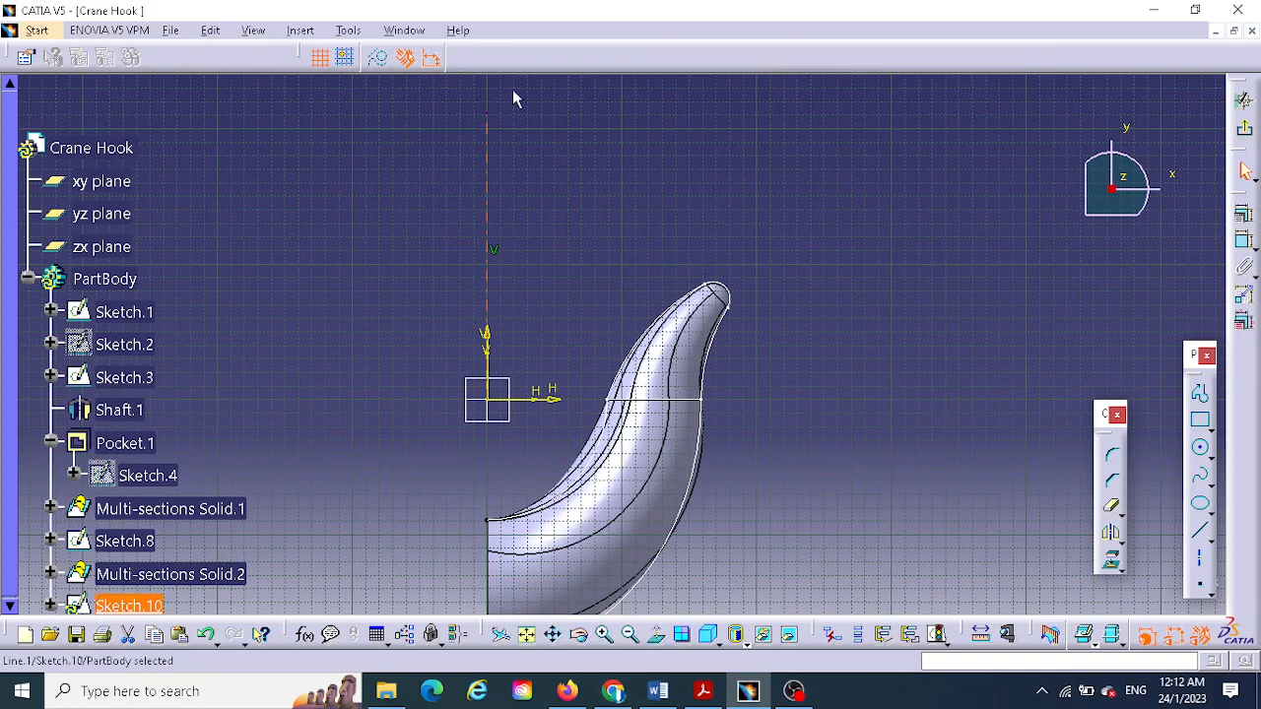
- Dimension the vertical axis line and set its length to 9.5 in after checking the crane hook drawing in Adobe Acrobat
{"action": "left_click", "coordinate": [1245, 241]}
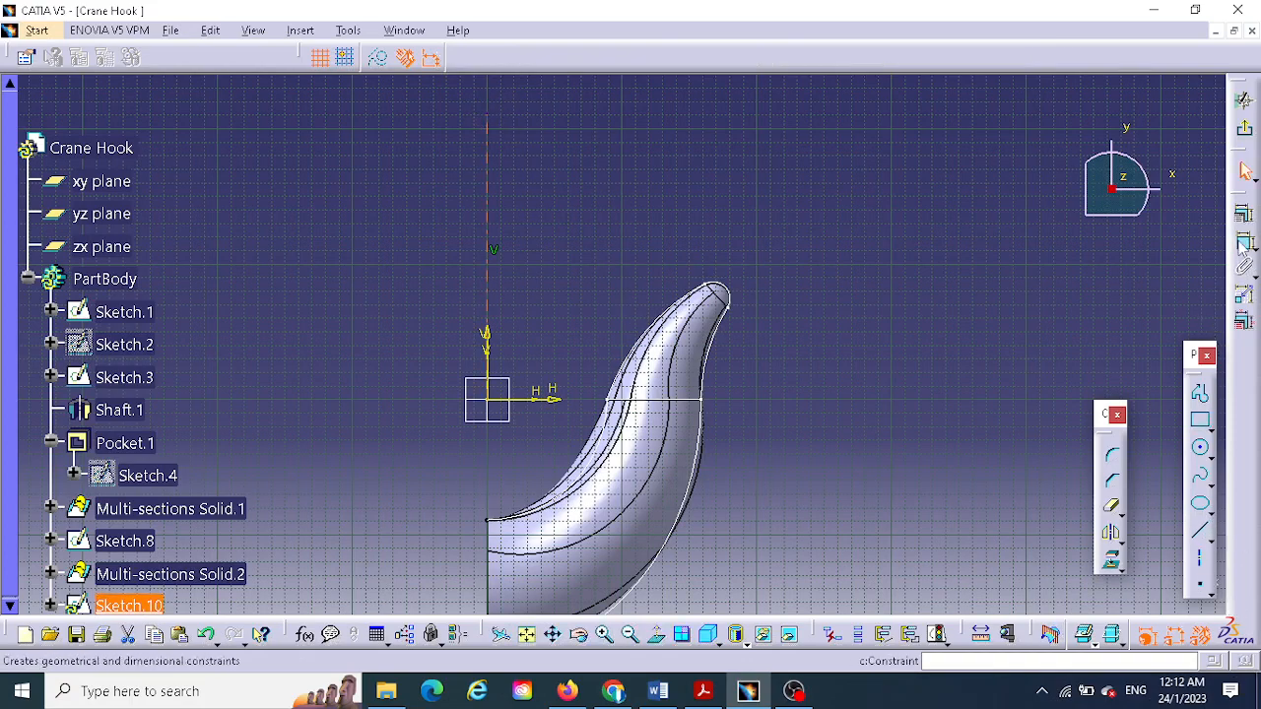
{"action": "left_click", "coordinate": [569, 260]}
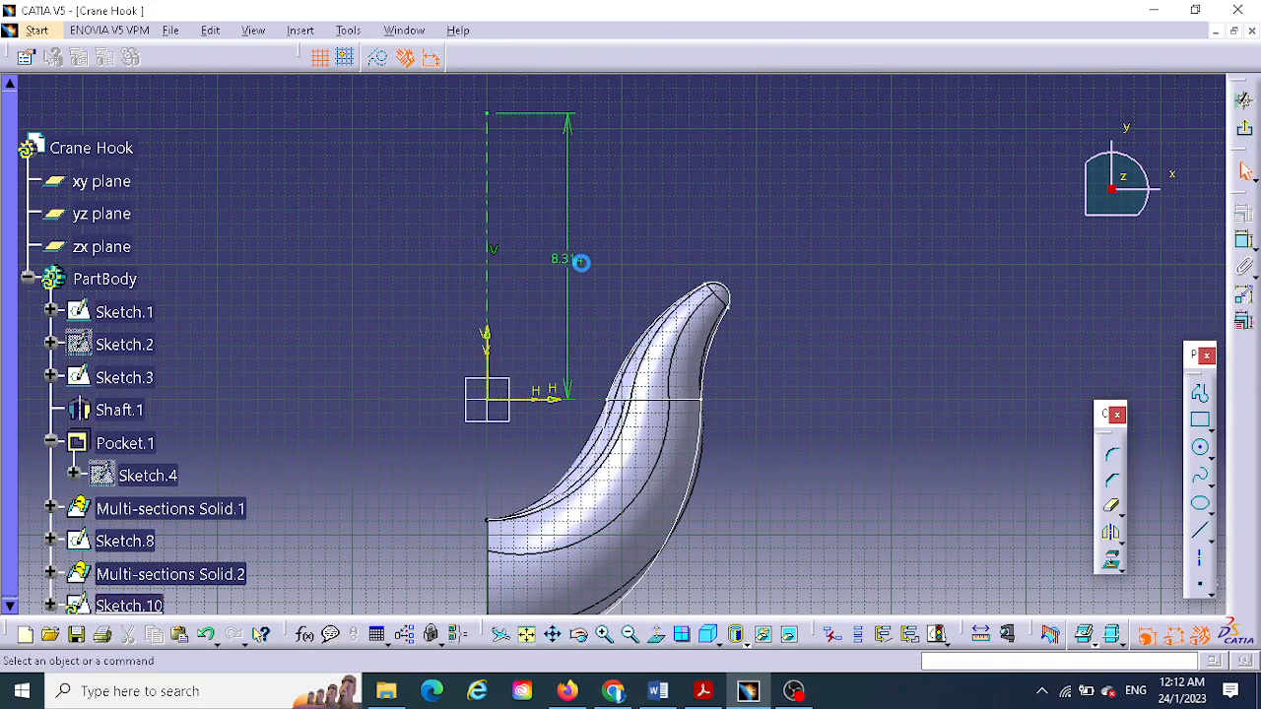
{"action": "left_click", "coordinate": [702, 692]}
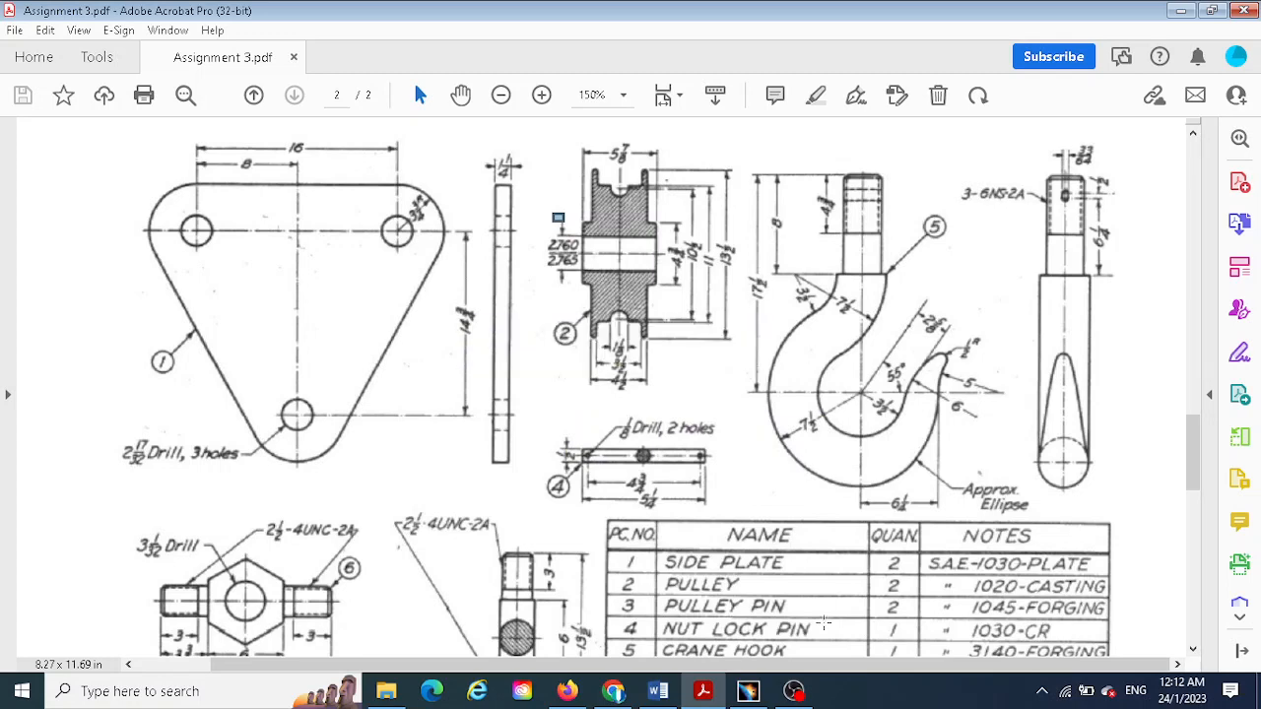
{"action": "left_click", "coordinate": [747, 692]}
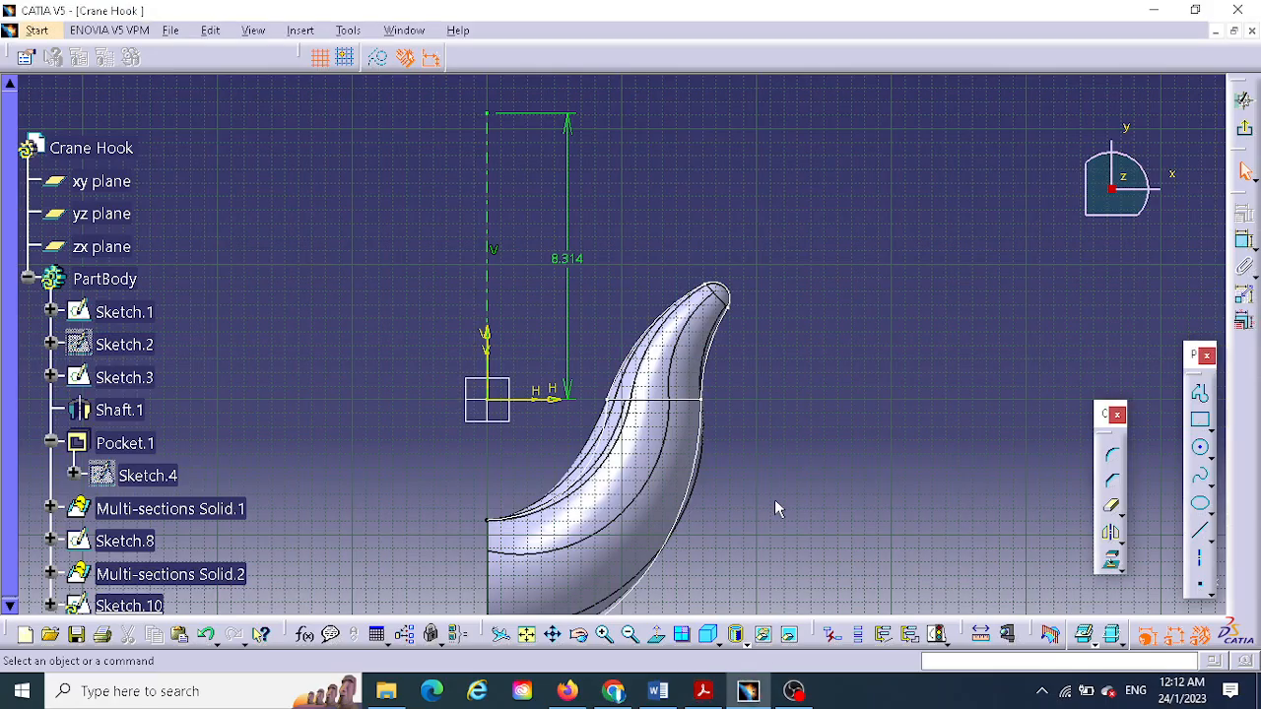
{"action": "double_click", "coordinate": [574, 260]}
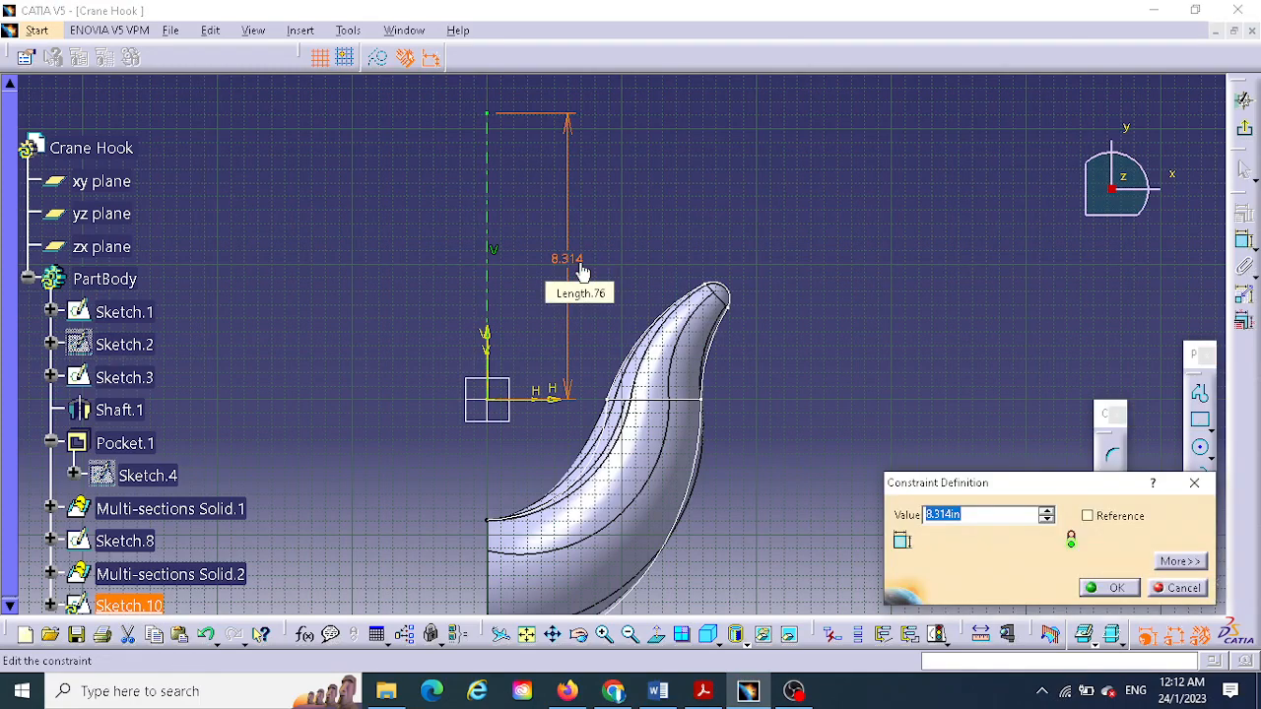
{"action": "type", "text": "9.5"}
{"action": "key", "text": "Return"}
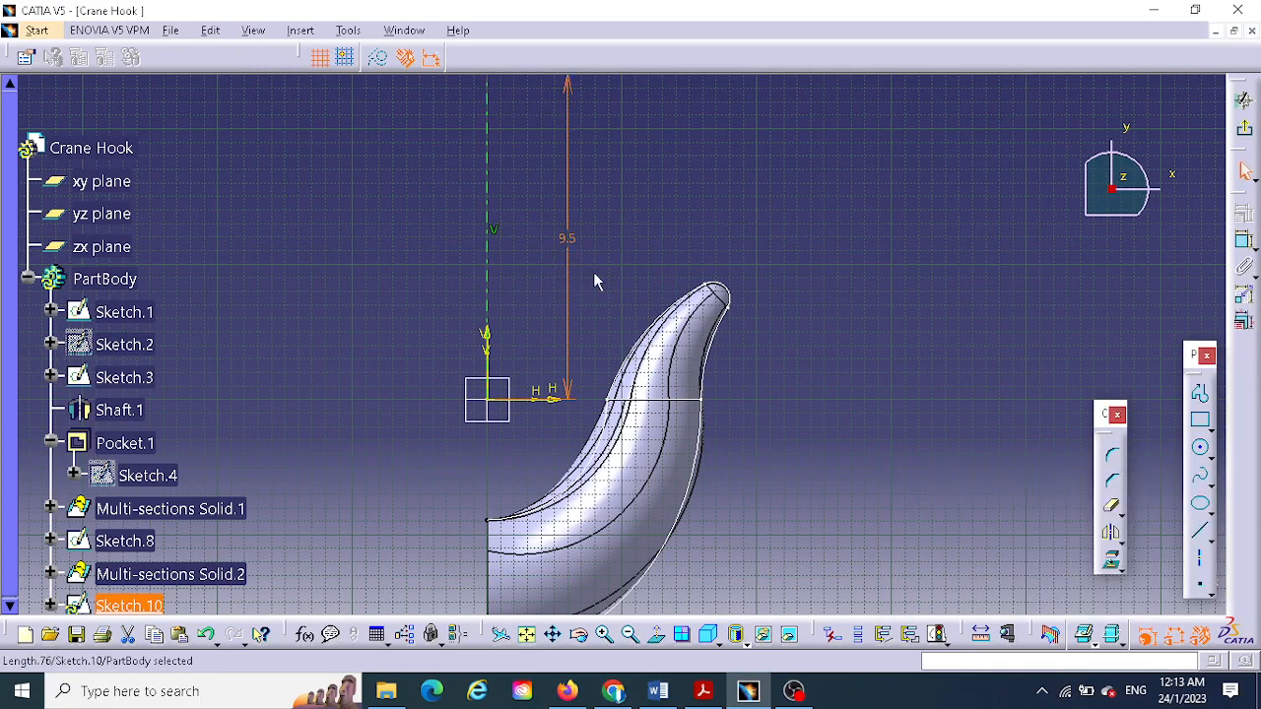
{"action": "mouse_move", "coordinate": [714, 205]}
{"action": "middle_mouse_down"}
{"action": "mouse_move", "coordinate": [743, 293]}
{"action": "mouse_move", "coordinate": [817, 226]}
{"action": "mouse_move", "coordinate": [799, 240]}
{"action": "mouse_move", "coordinate": [797, 116]}
{"action": "middle_mouse_up"}
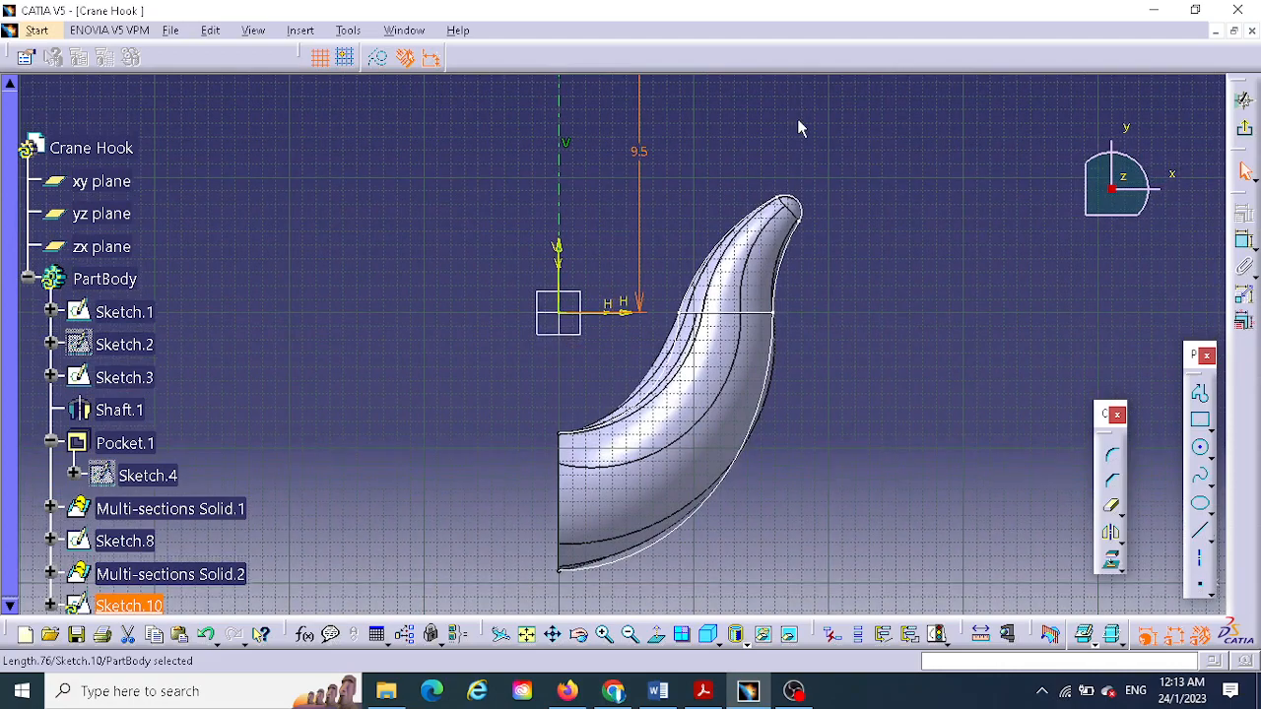
{"action": "middle_click_drag", "start_coordinate": [757, 513], "coordinate": [788, 492]}
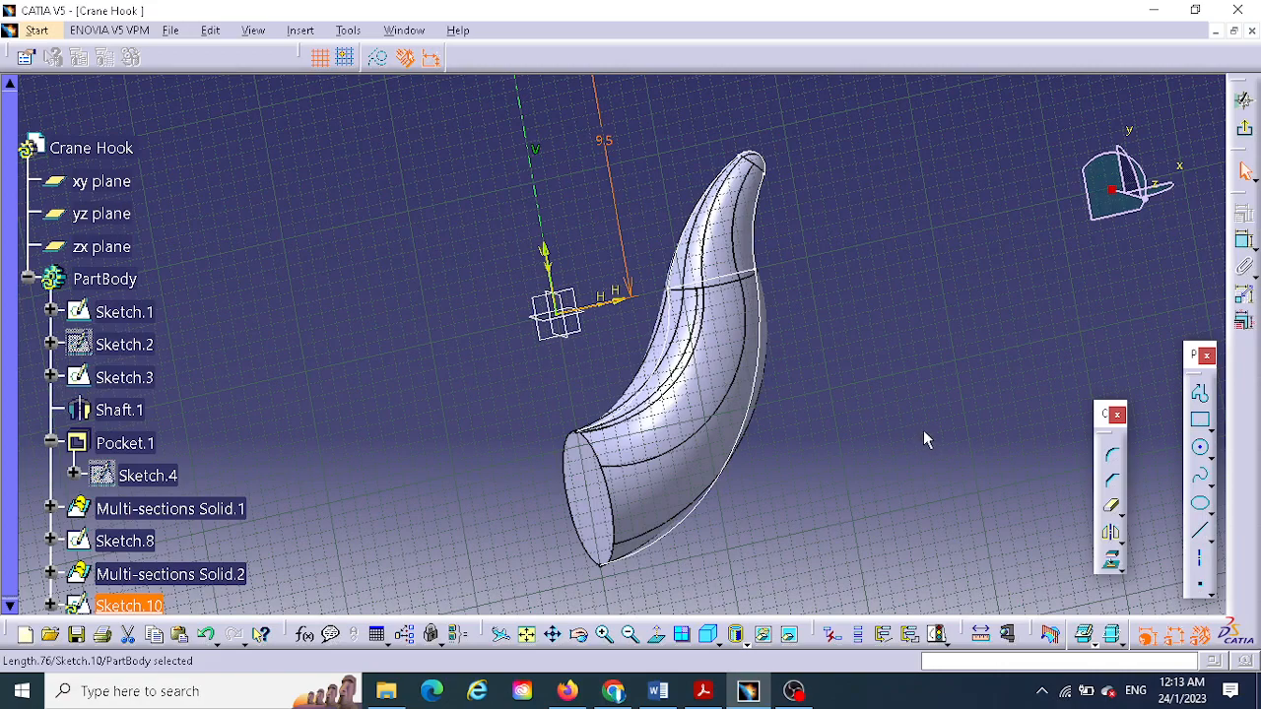
- Project the flat end edge of the lofted hook body into the current sketch, viewed normal to the sketch plane
{"action": "left_click", "coordinate": [656, 636]}
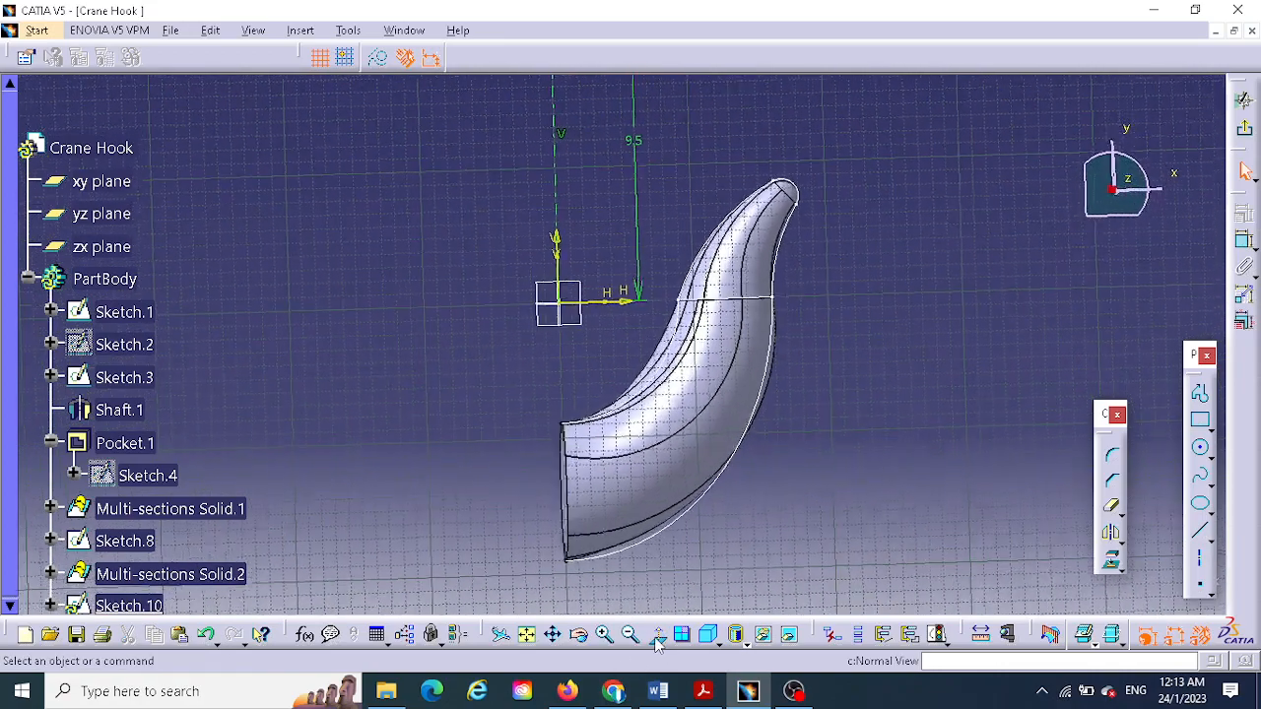
{"action": "left_click", "coordinate": [565, 484]}
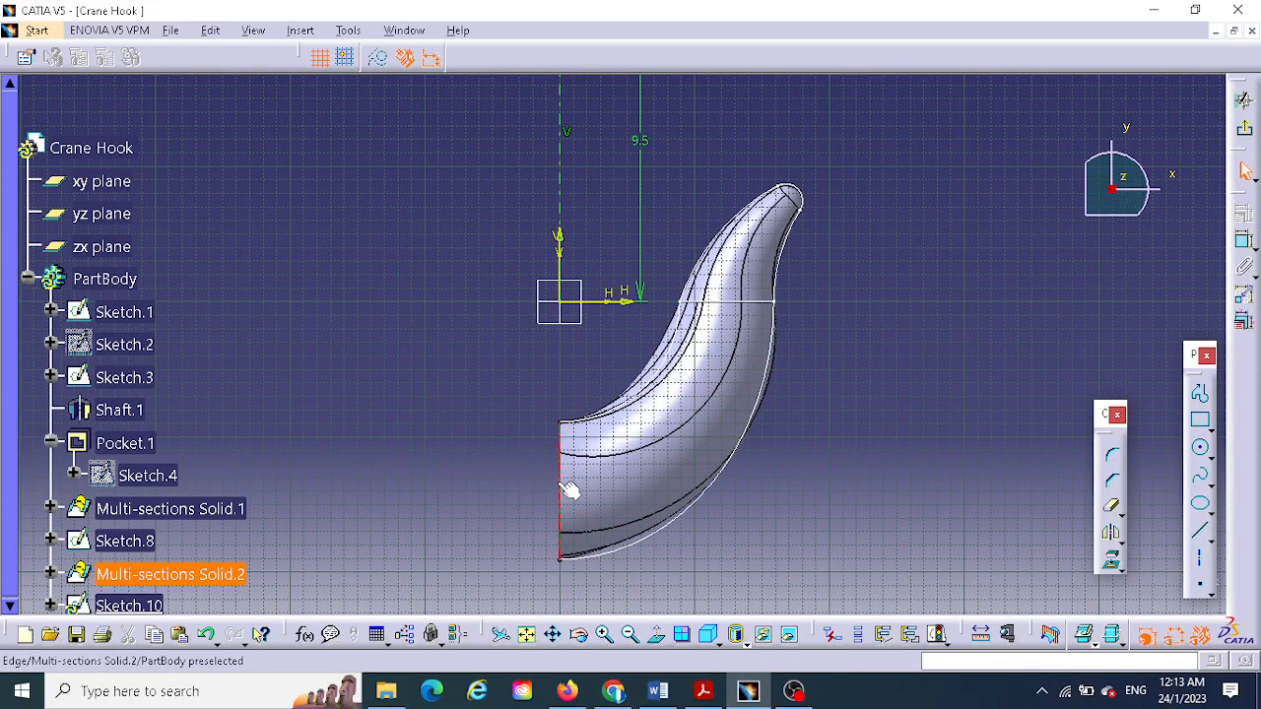
{"action": "left_click", "coordinate": [1111, 562]}
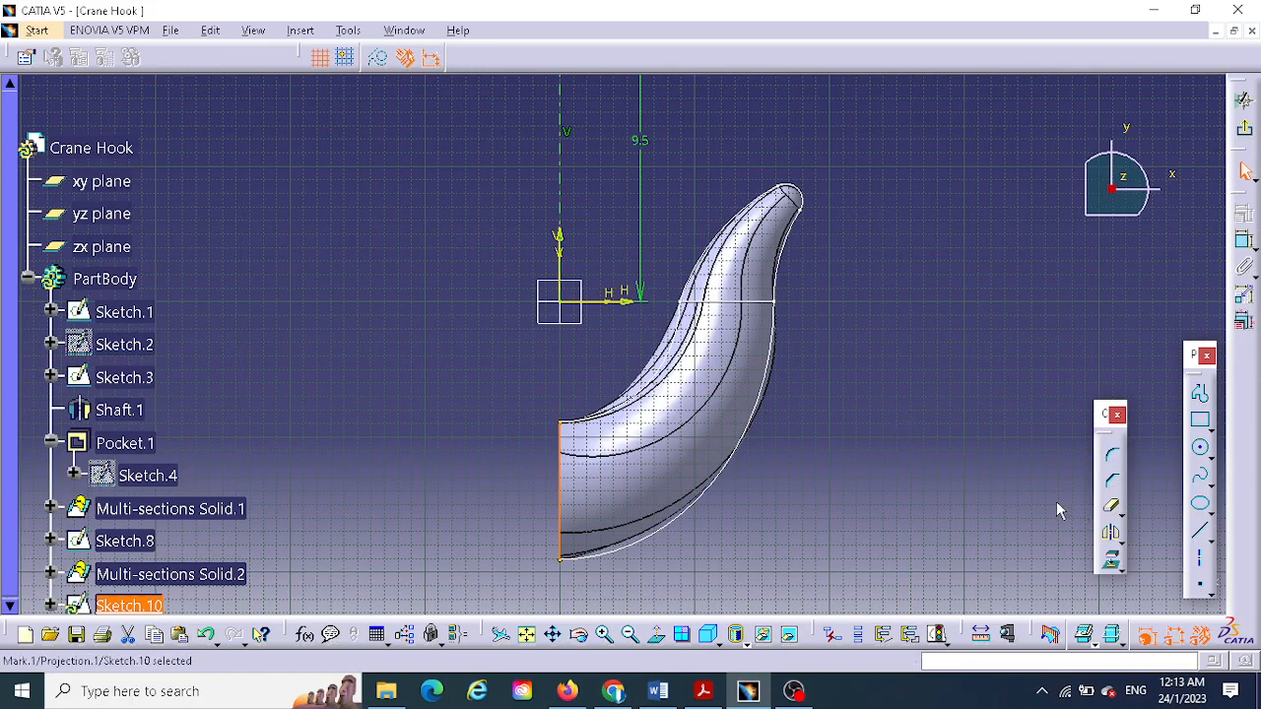
- Draw a circle of about 6 in radius centred on the sketch origin
{"action": "left_click", "coordinate": [1203, 452]}
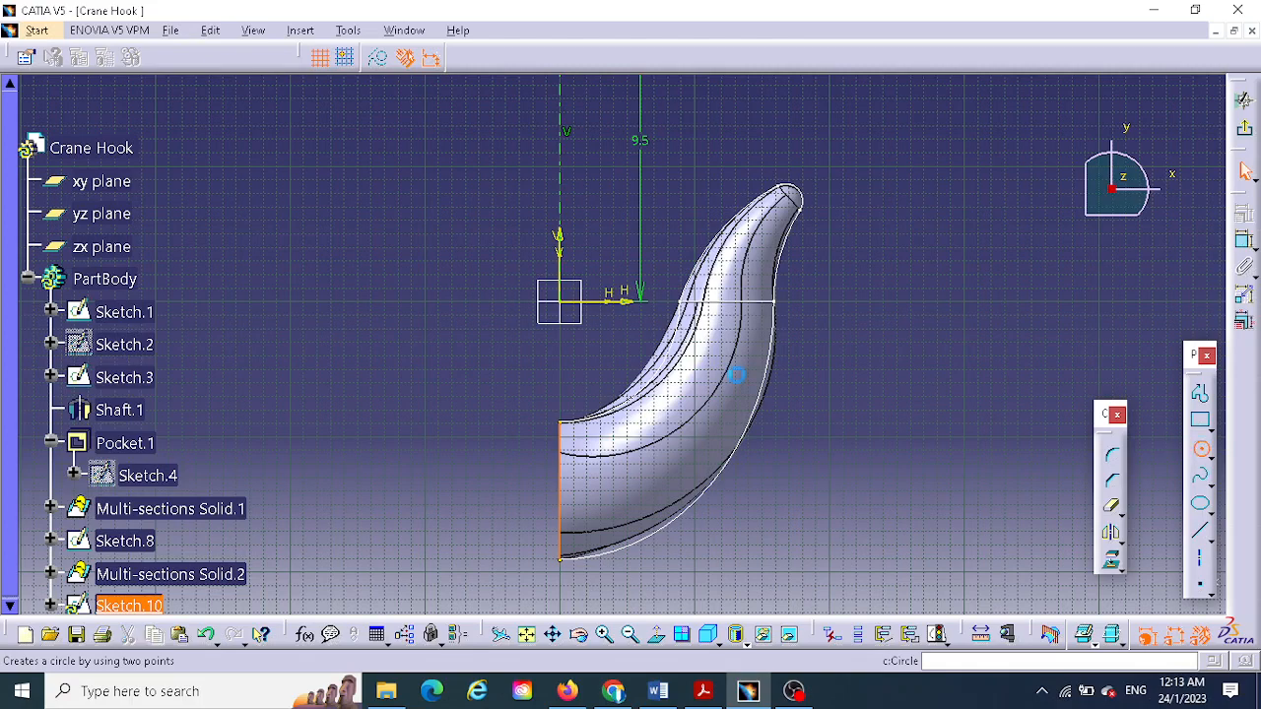
{"action": "left_click", "coordinate": [563, 304]}
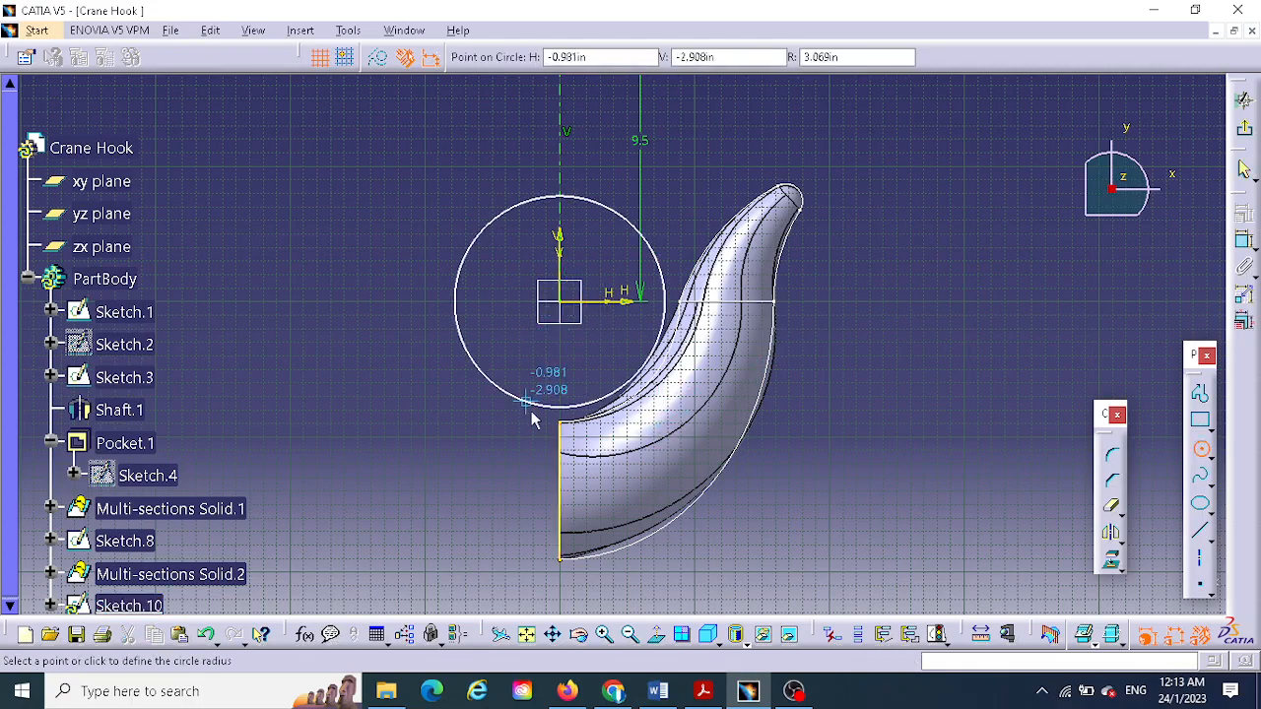
{"action": "left_click", "coordinate": [544, 506]}
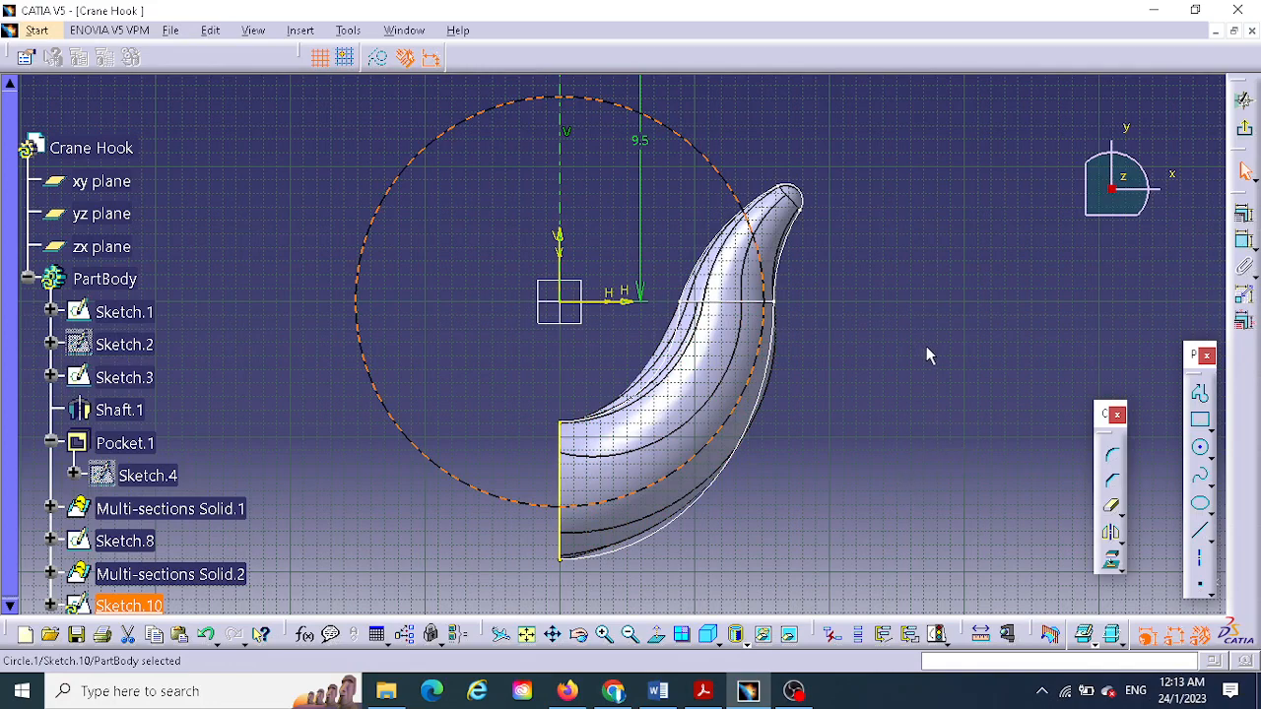
- Dimension the origin-centred circle and set its radius to 5.5 in after checking the crane hook drawing in Adobe Acrobat
{"action": "middle_click_drag", "start_coordinate": [928, 351], "coordinate": [931, 459]}
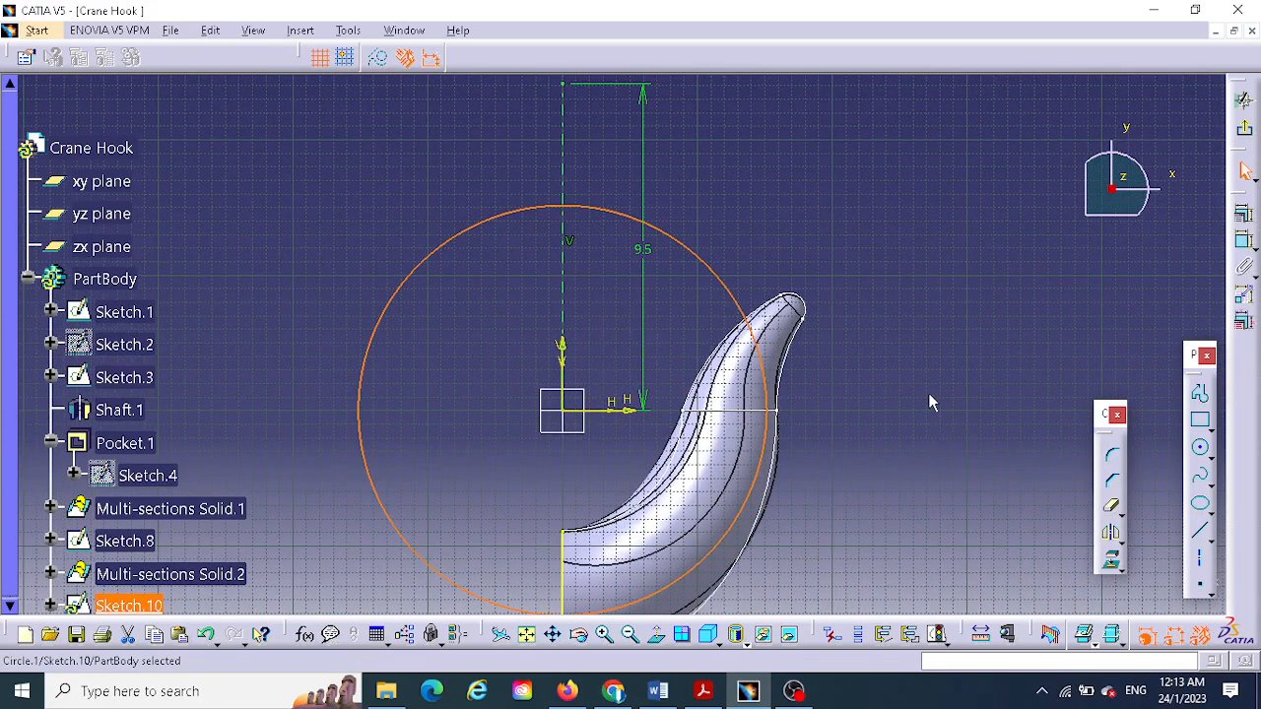
{"action": "left_click", "coordinate": [1244, 242]}
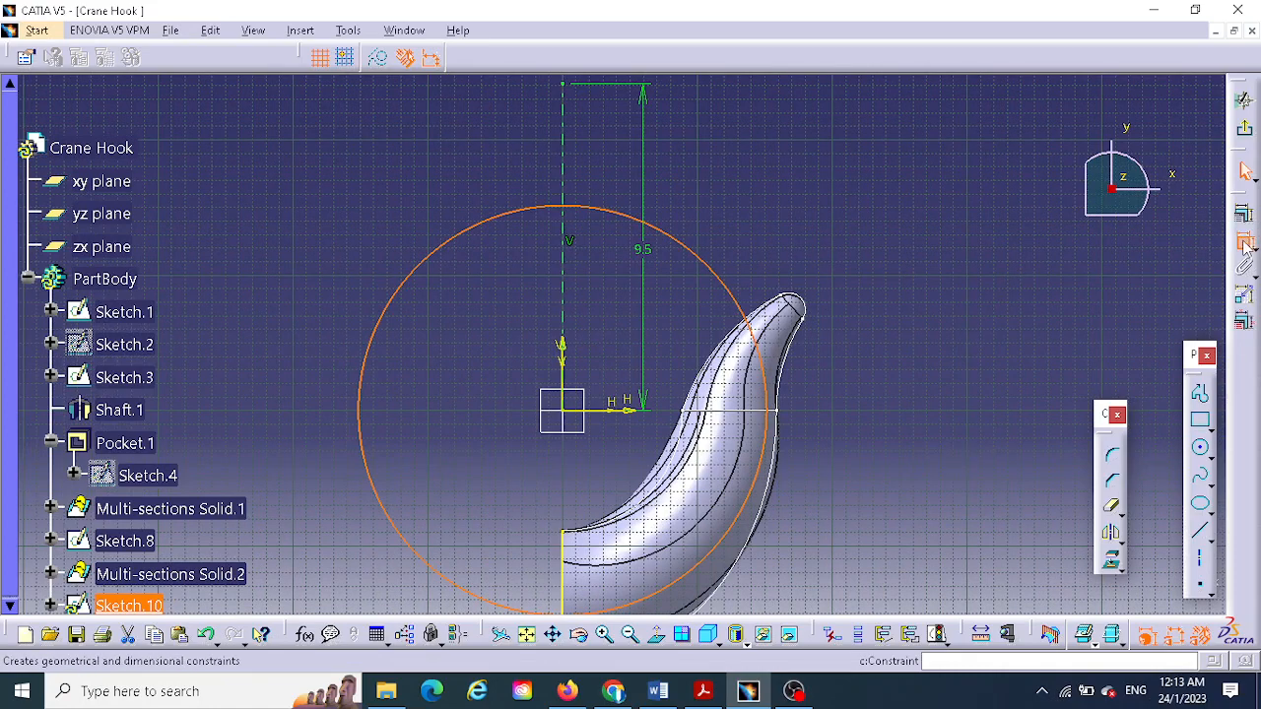
{"action": "left_click", "coordinate": [701, 262]}
{"action": "left_click", "coordinate": [773, 215]}
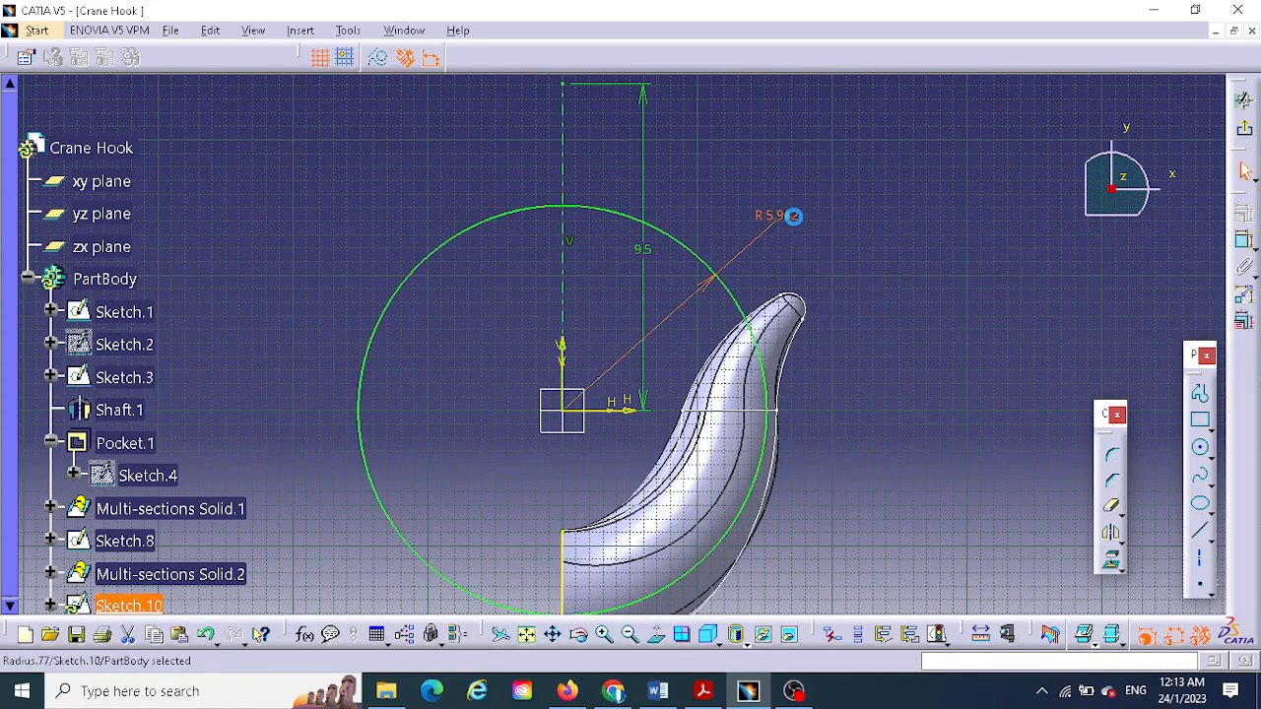
{"action": "left_click", "coordinate": [703, 693]}
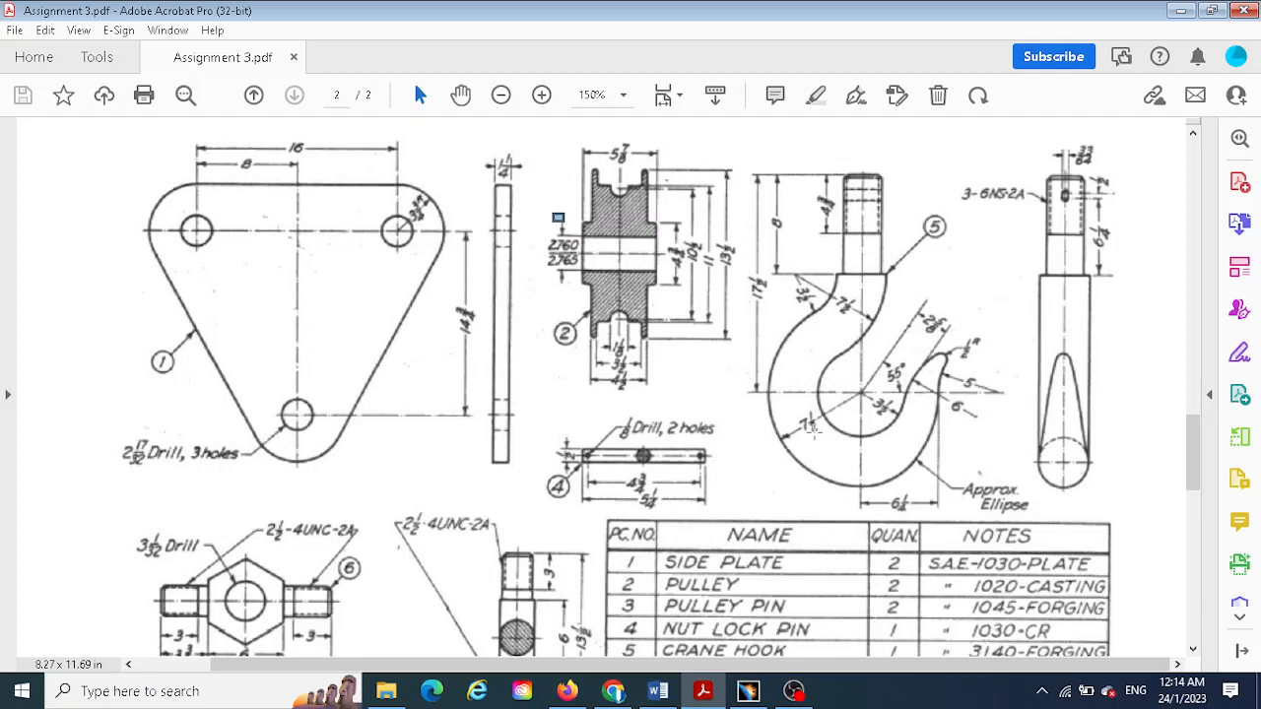
{"action": "left_click", "coordinate": [748, 693]}
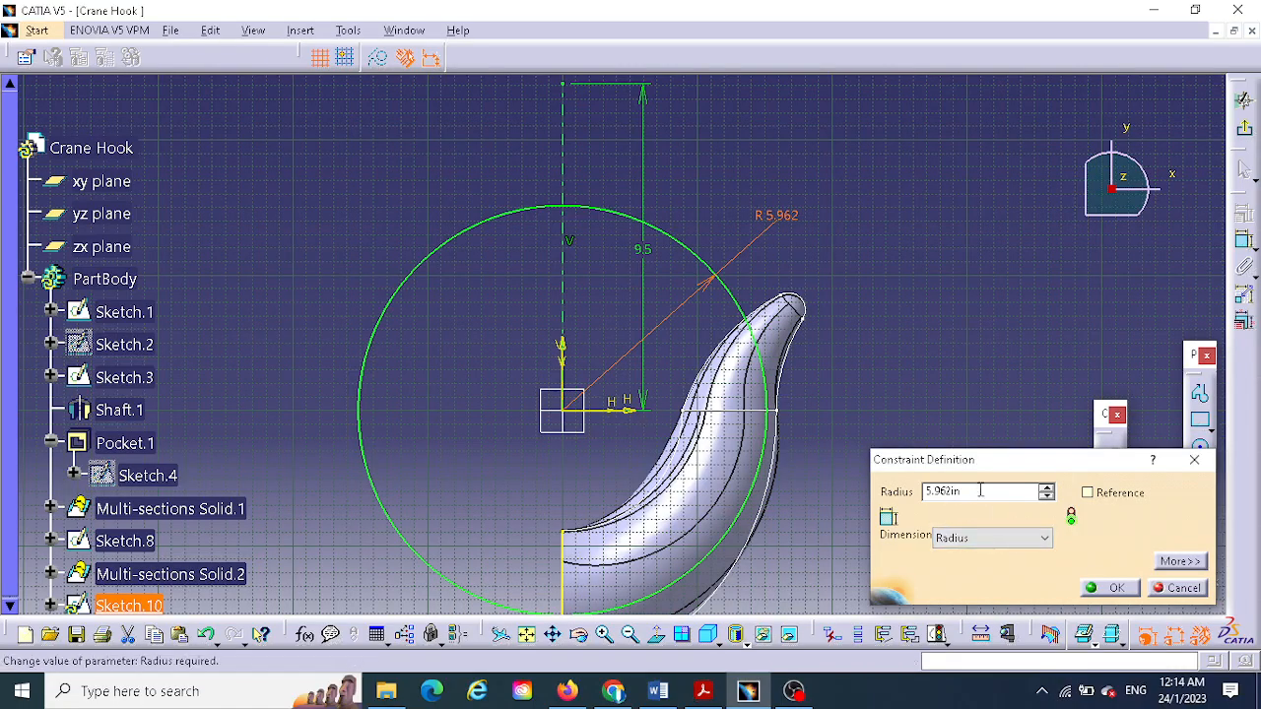
{"action": "left_click", "coordinate": [887, 500]}
{"action": "type", "text": "5.5"}
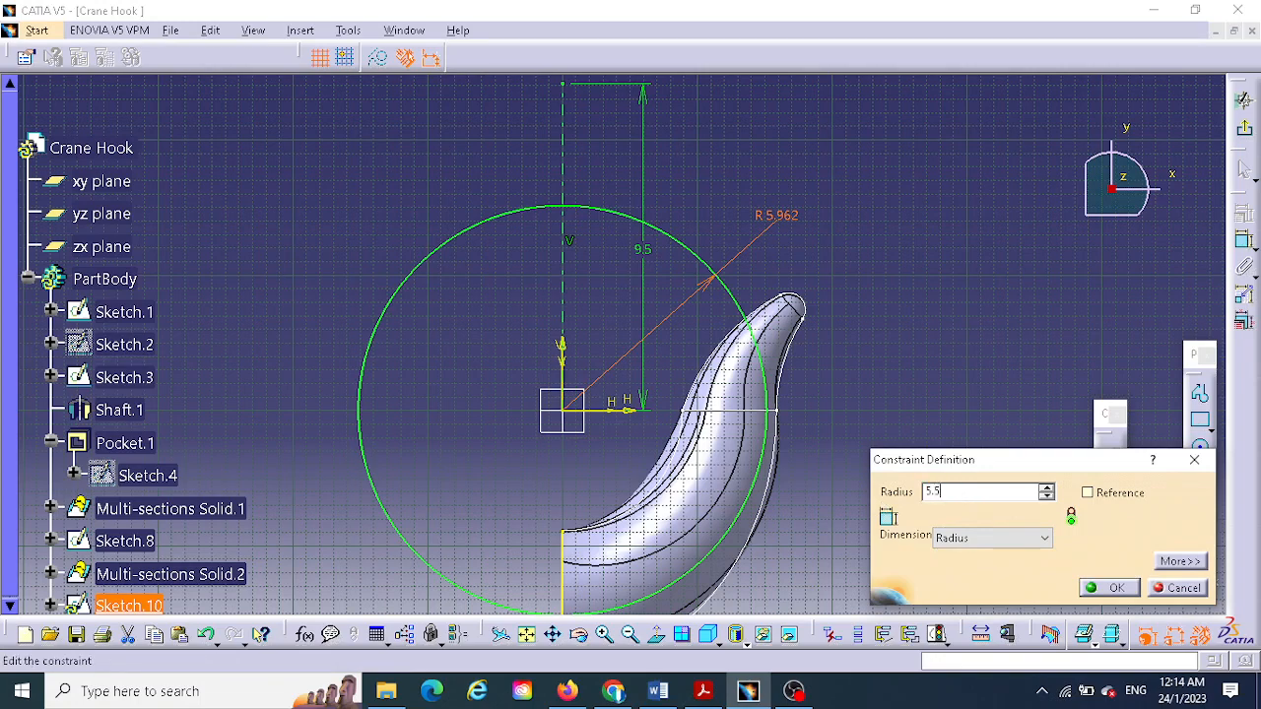
{"action": "key", "text": "Return"}
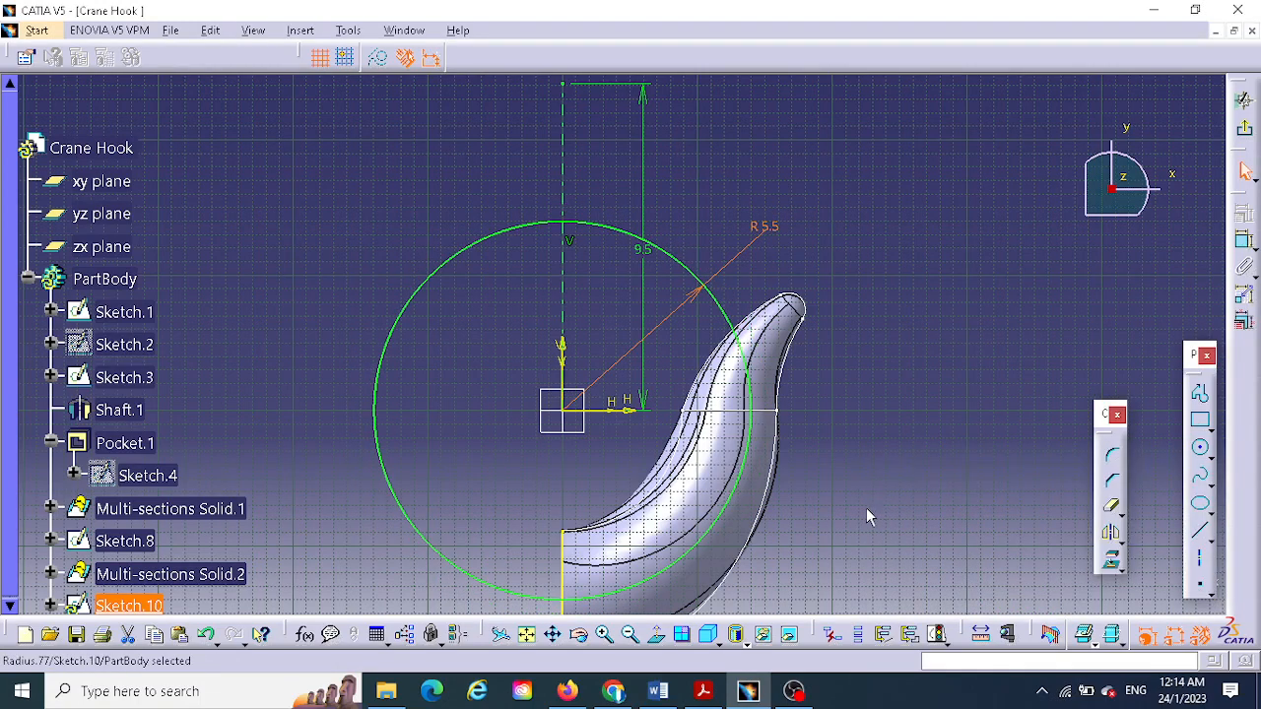
- Draw a second circle of about 4 in radius, centred about 4 in left of the vertical axis line's upper endpoint and tangent to that line
{"action": "middle_click_drag", "start_coordinate": [909, 457], "coordinate": [932, 325]}
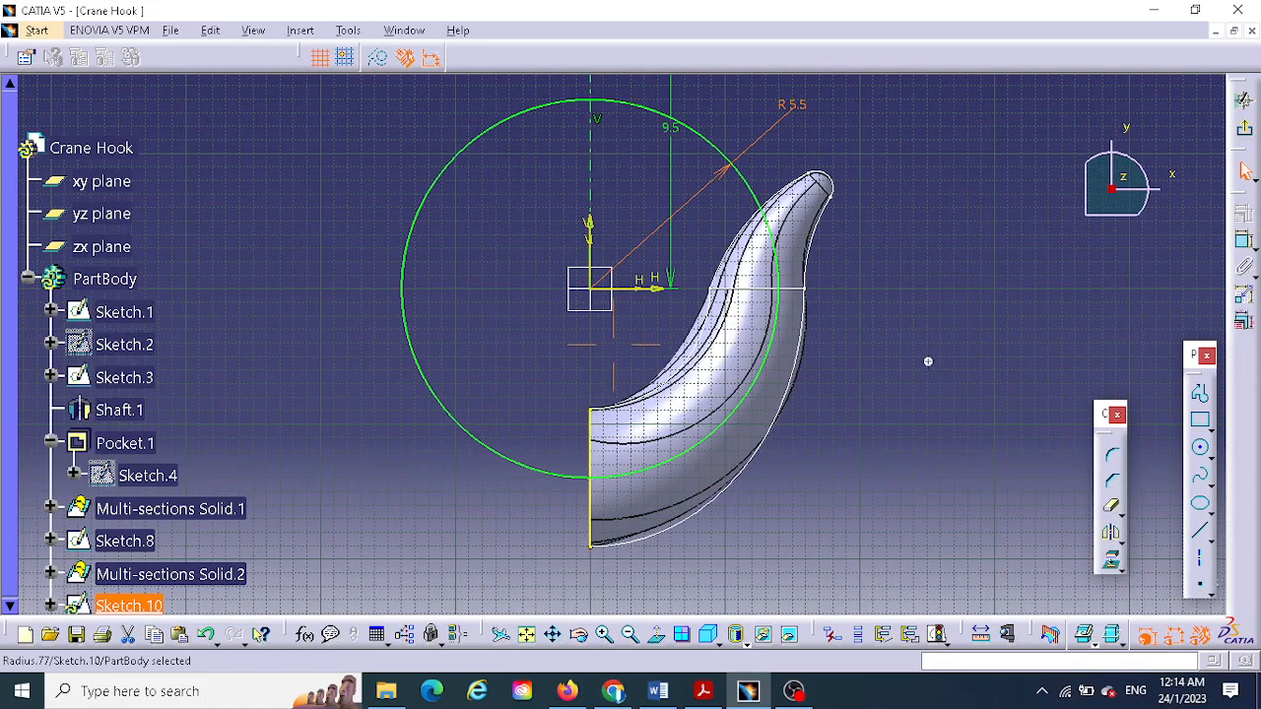
{"action": "middle_click_drag", "start_coordinate": [917, 399], "coordinate": [916, 552]}
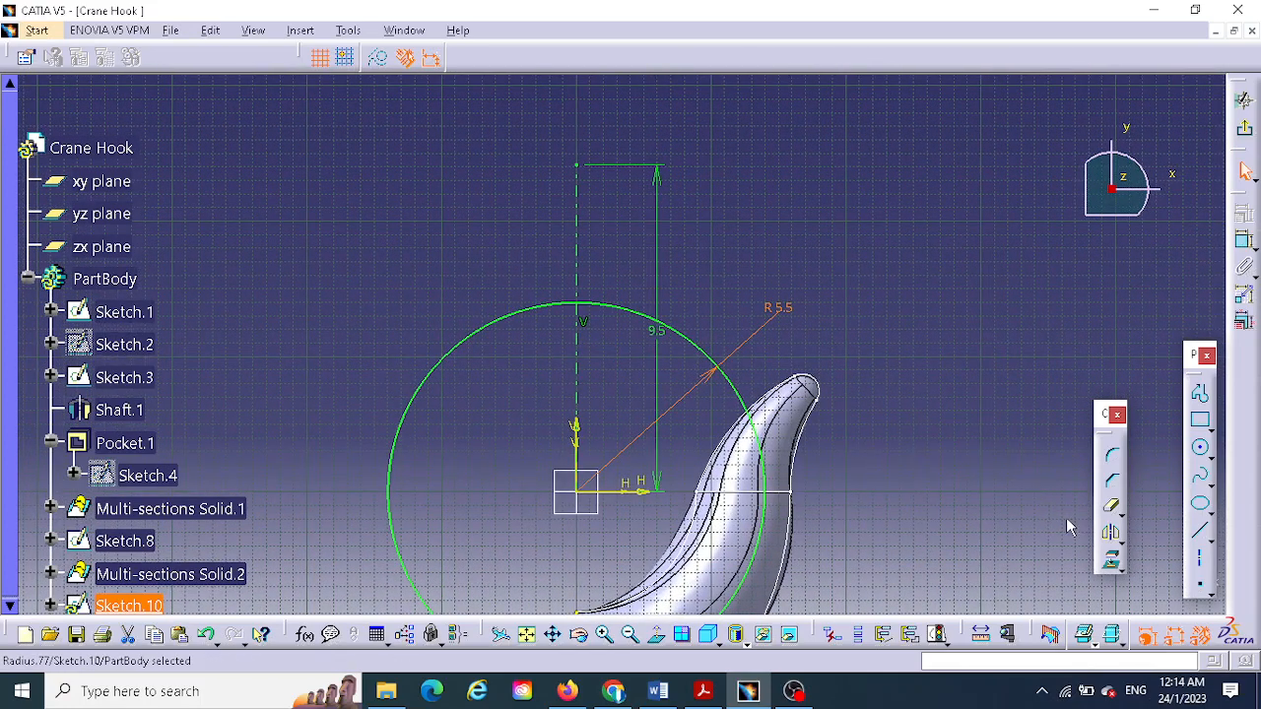
{"action": "left_click", "coordinate": [1200, 449]}
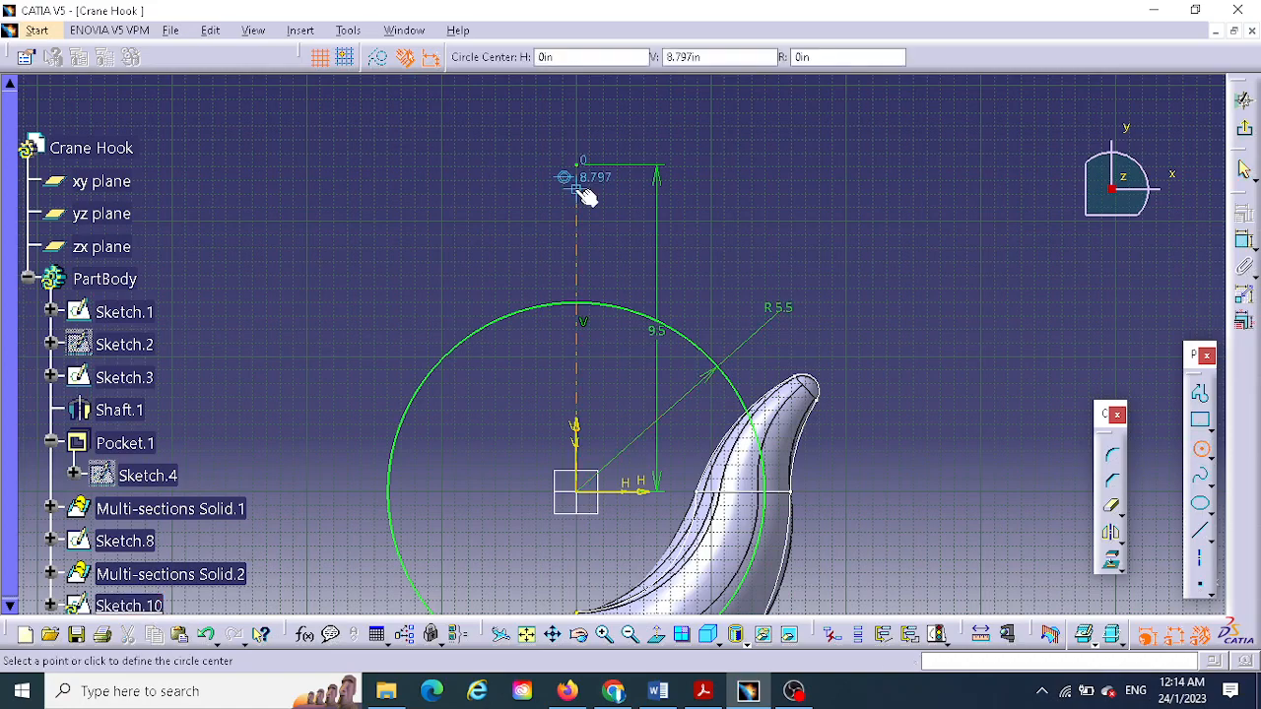
{"action": "left_click", "coordinate": [440, 164]}
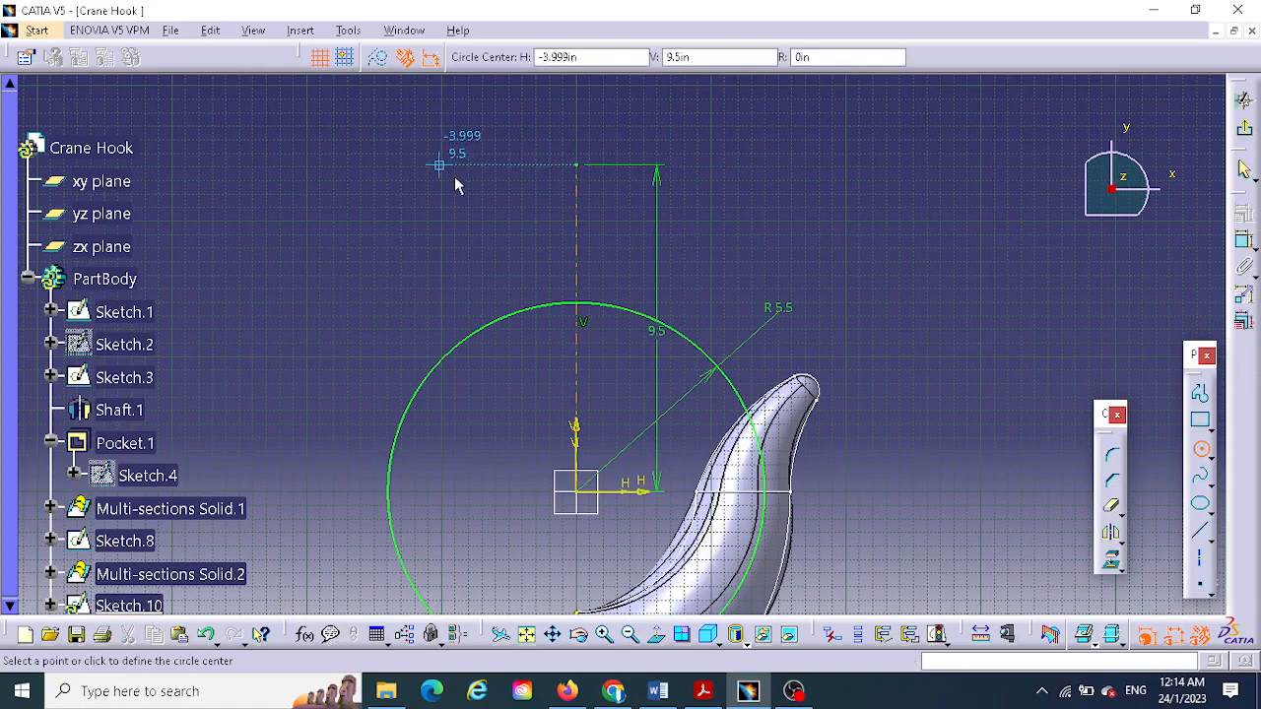
{"action": "left_click", "coordinate": [478, 295]}
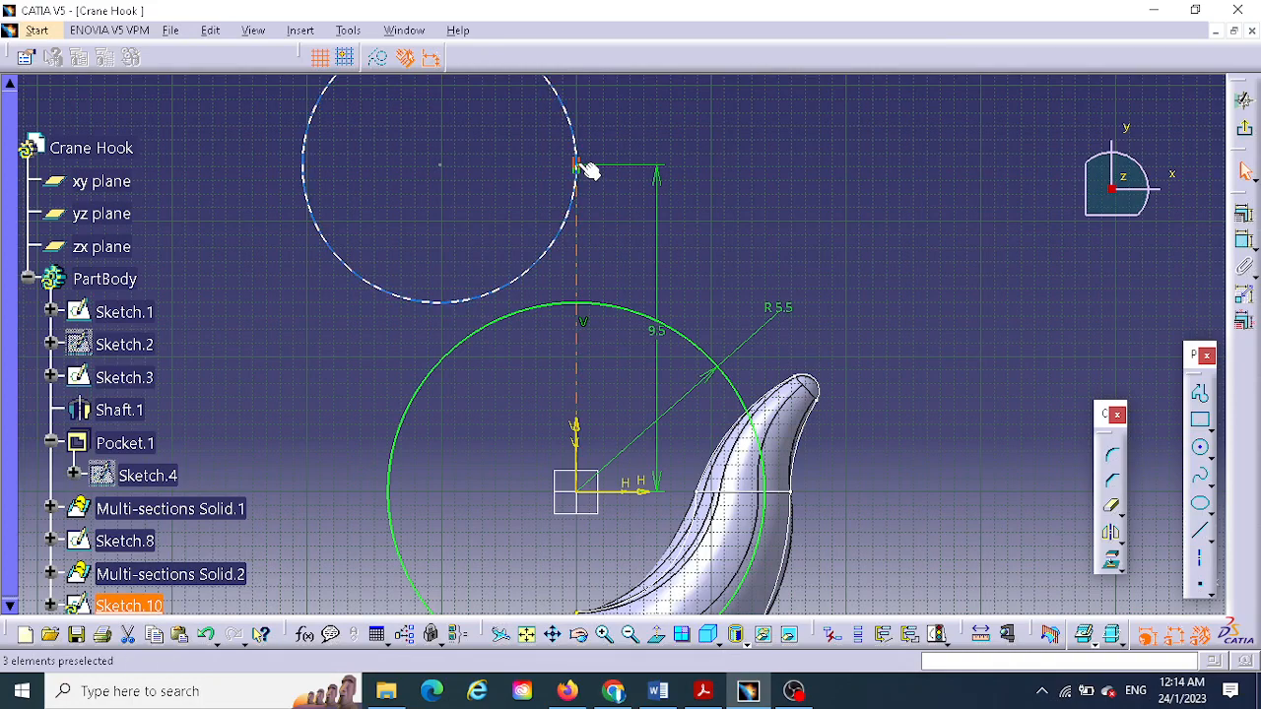
- Constrain the upper circle tangent to the 5.5 in circle and shift its centre slightly up and away from the axis line
{"action": "left_click", "coordinate": [449, 307]}
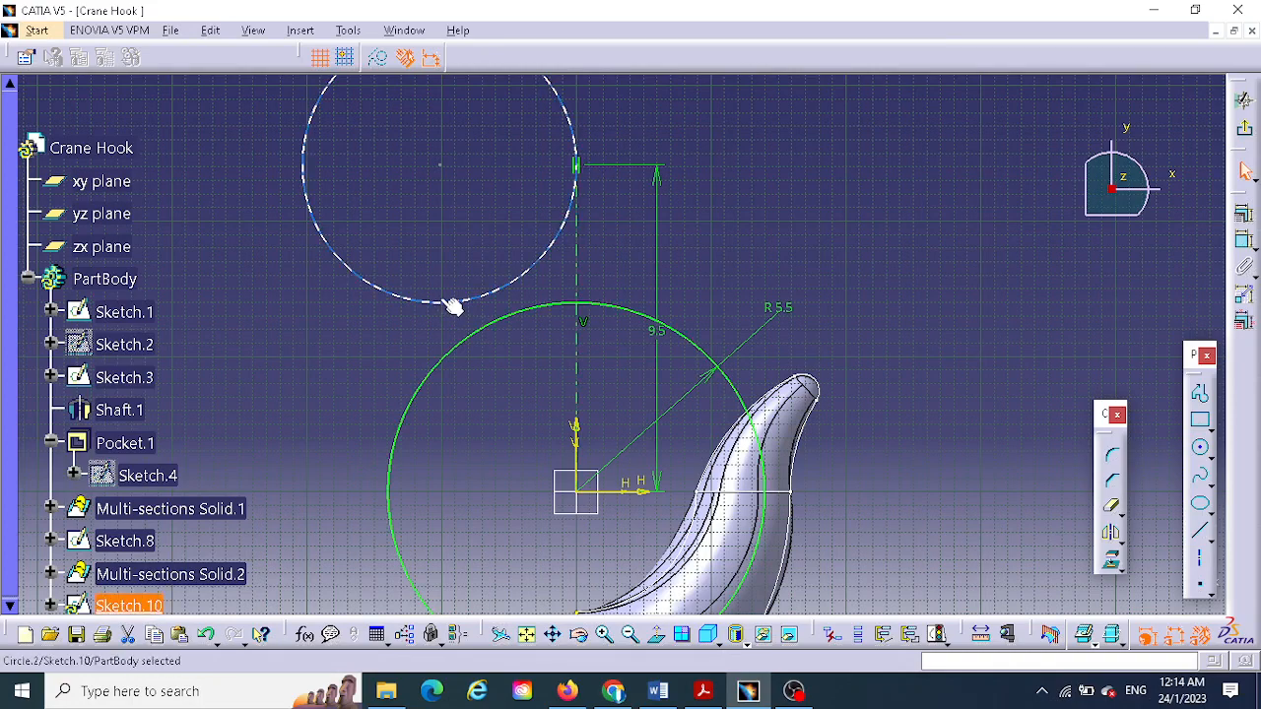
{"action": "left_click", "coordinate": [473, 339], "text": "ctrl"}
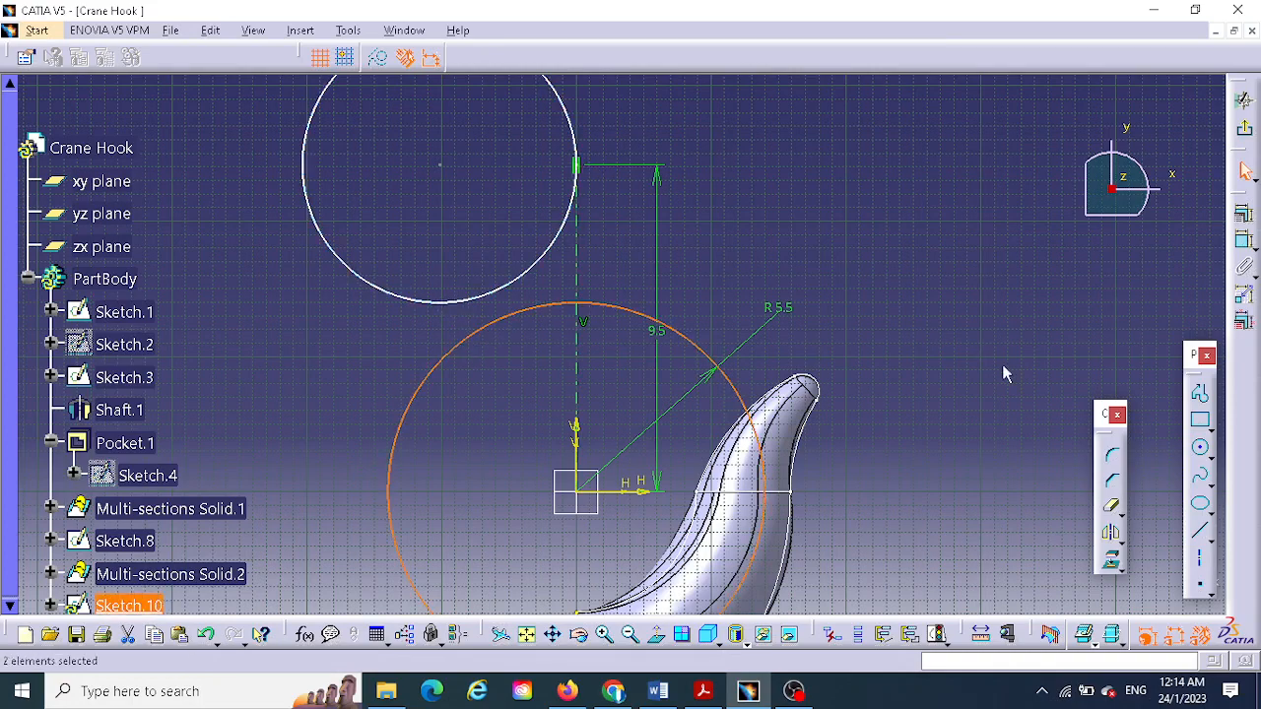
{"action": "left_click", "coordinate": [465, 301], "text": "ctrl"}
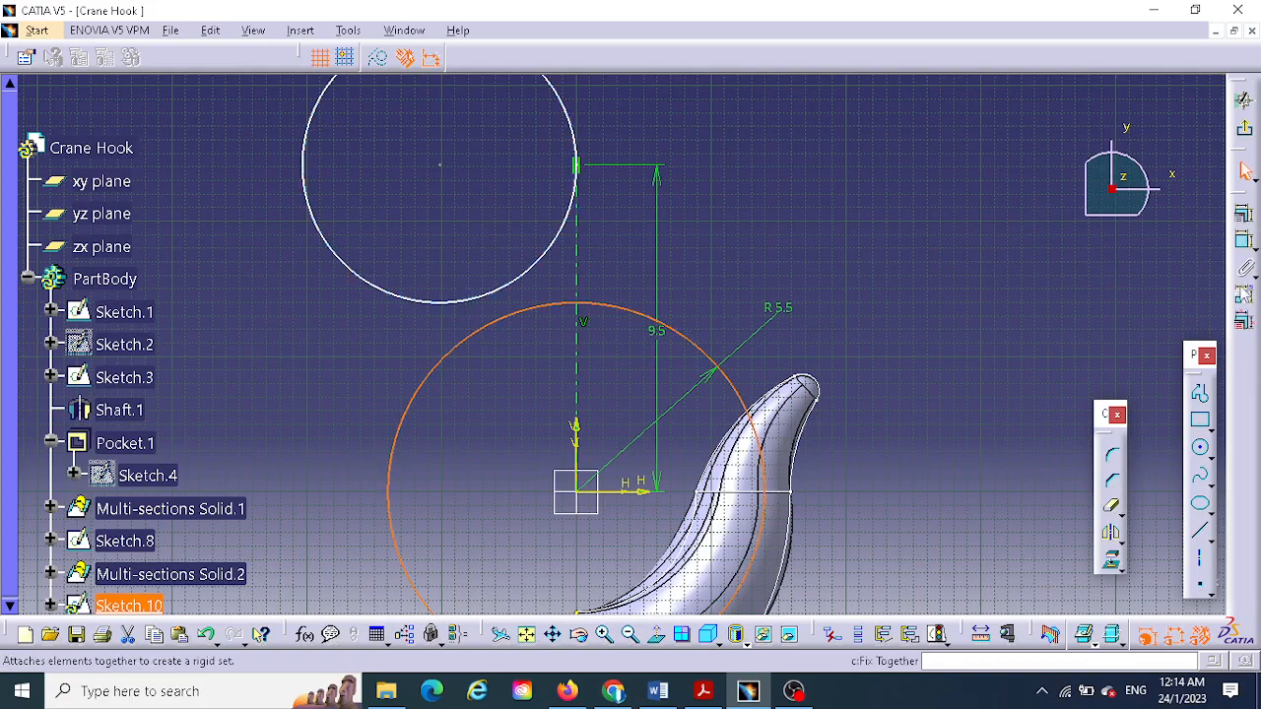
{"action": "left_click", "coordinate": [452, 305]}
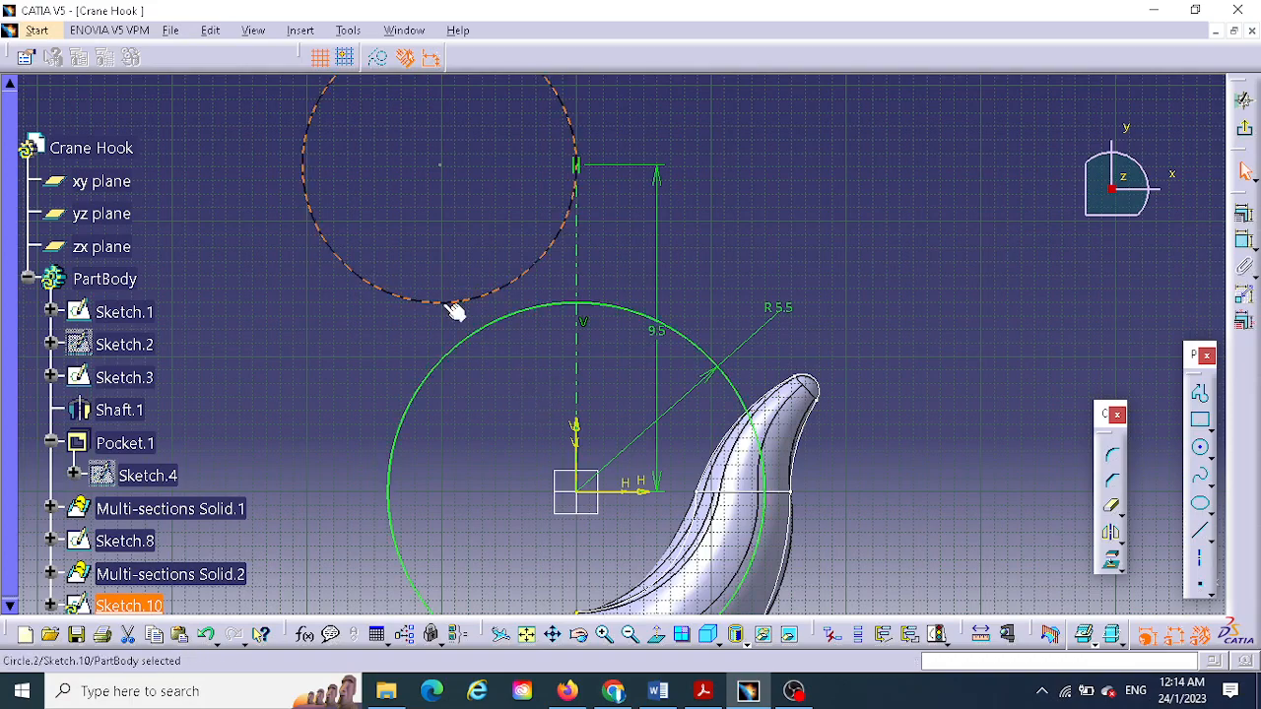
{"action": "left_click", "coordinate": [471, 337], "text": "ctrl"}
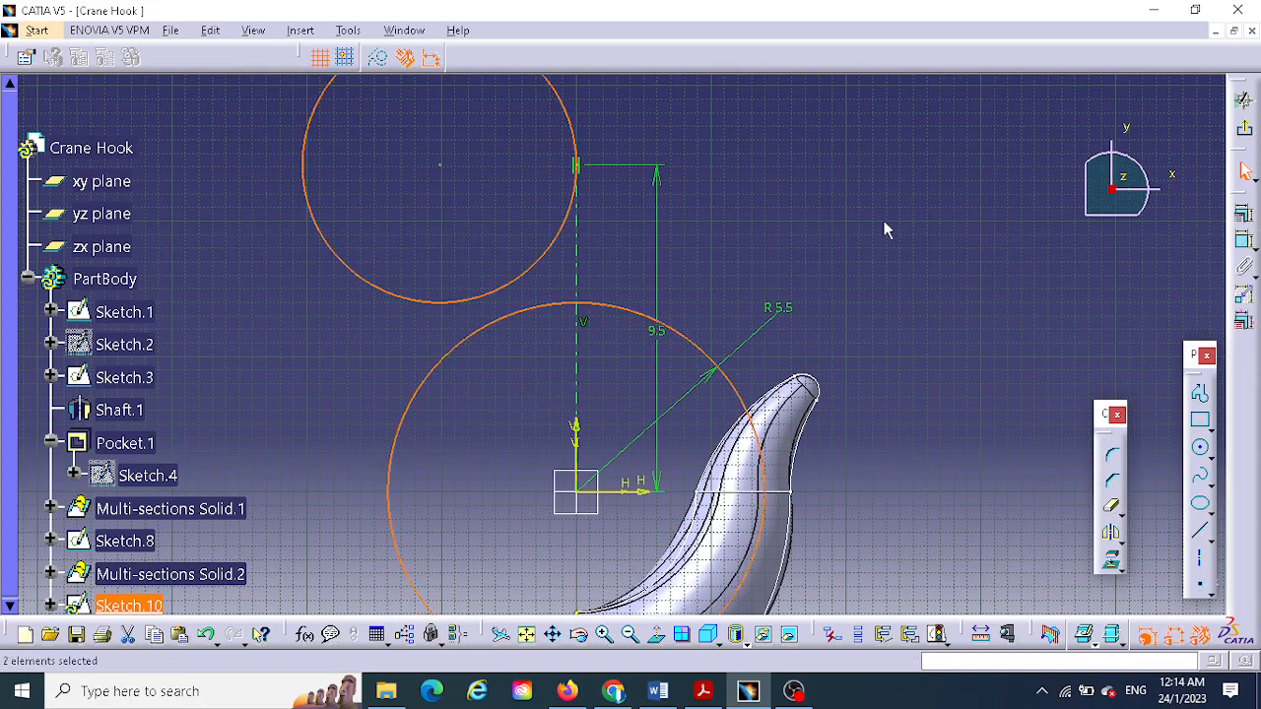
{"action": "left_click", "coordinate": [1244, 213]}
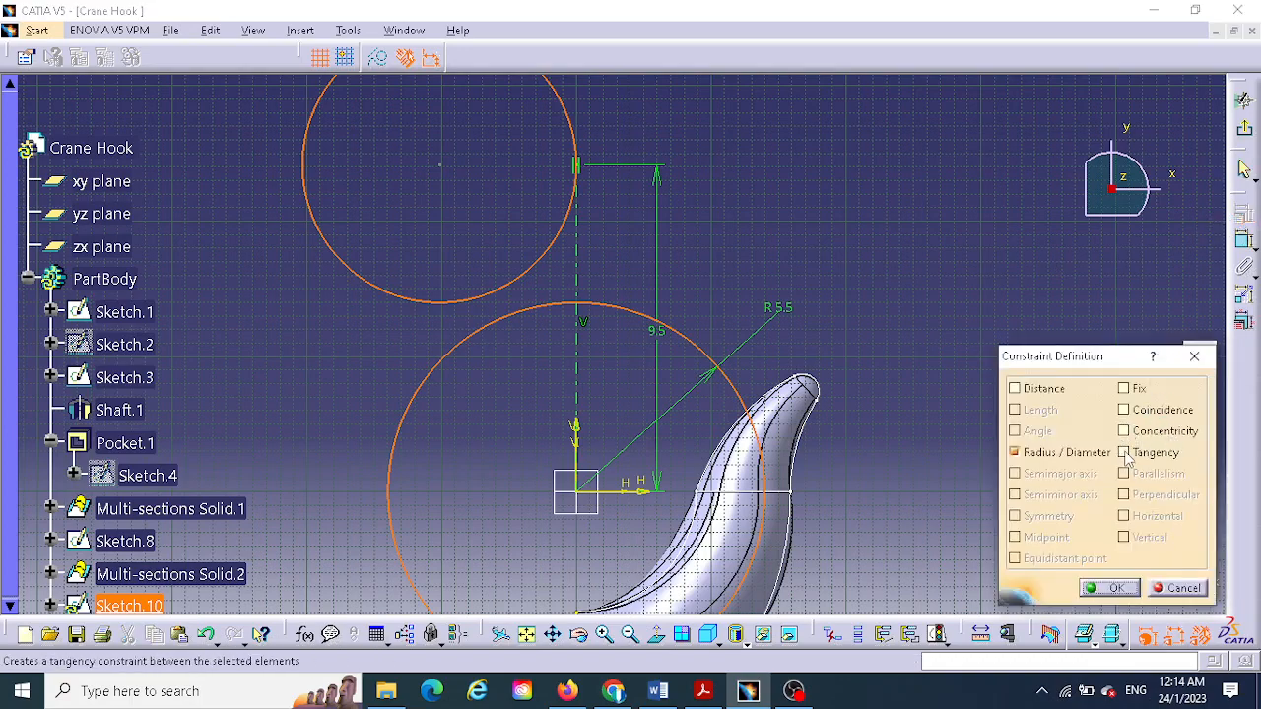
{"action": "left_click", "coordinate": [1124, 452]}
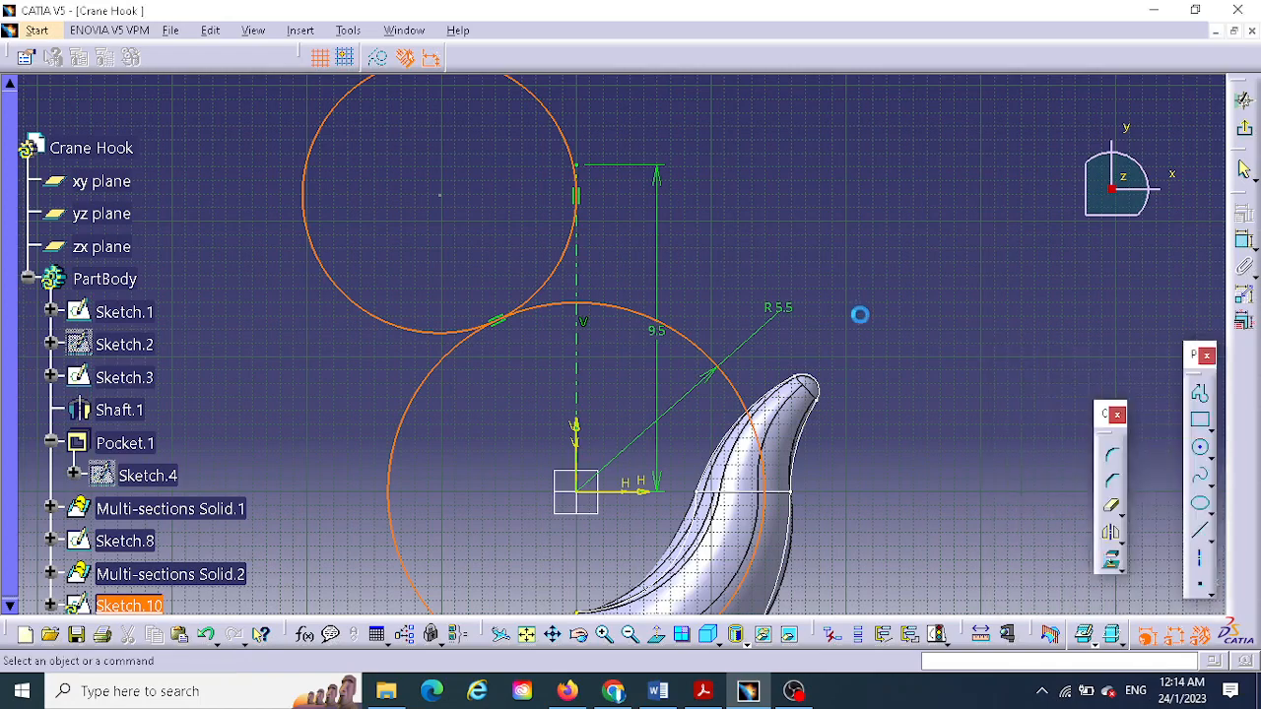
{"action": "left_click", "coordinate": [1117, 588]}
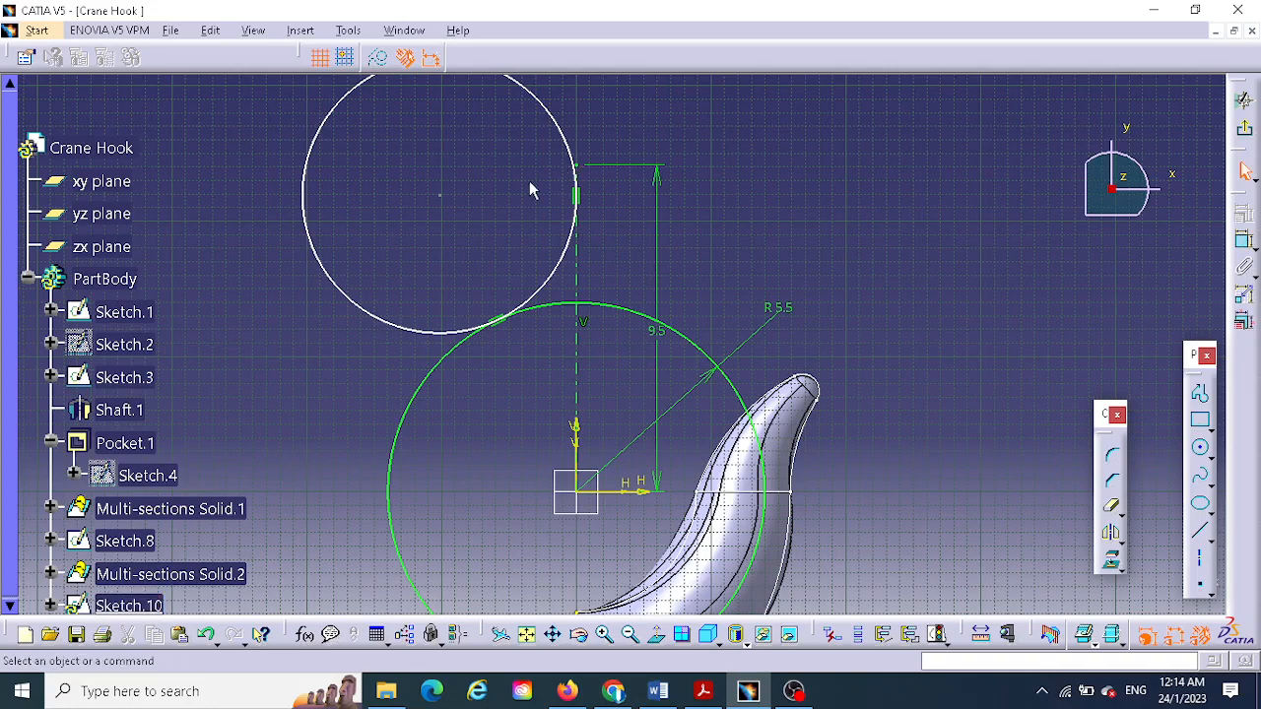
{"action": "left_click_drag", "start_coordinate": [441, 193], "coordinate": [431, 181]}
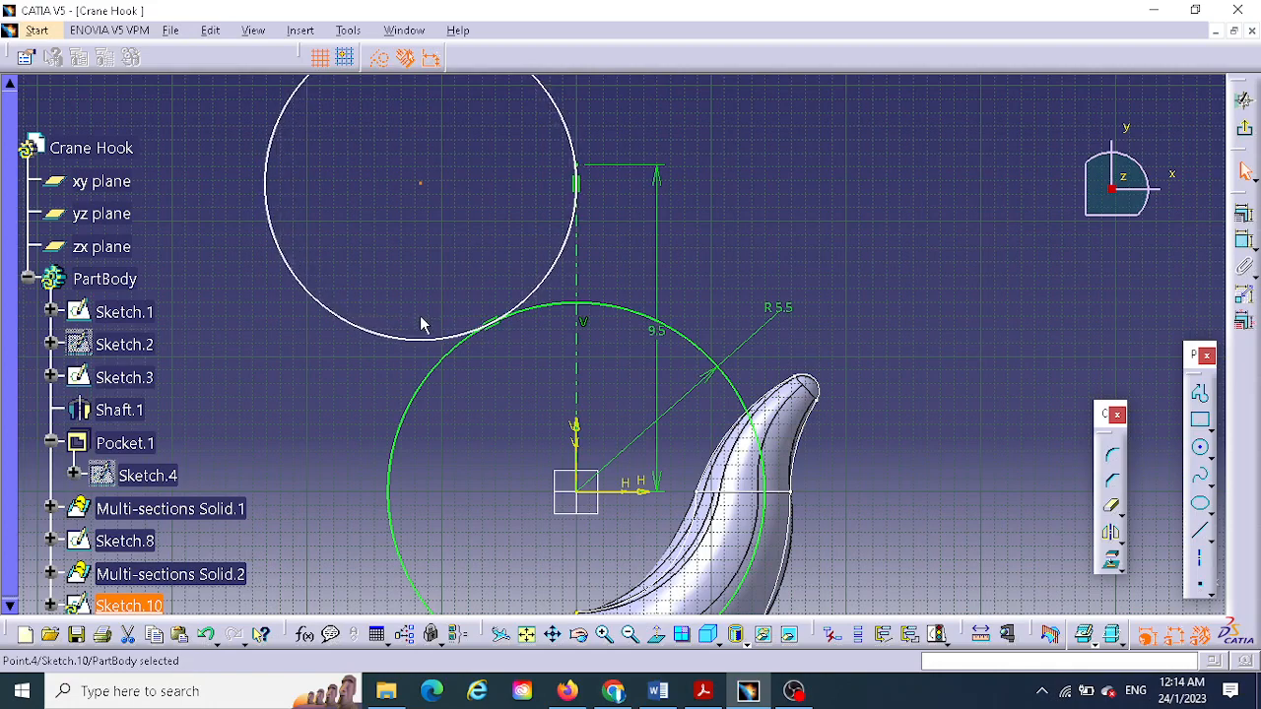
- Try to dimension the upper circle as a distance from its centre to its circumference, and delete that dimension
{"action": "left_click", "coordinate": [1243, 240]}
{"action": "left_click", "coordinate": [332, 311]}
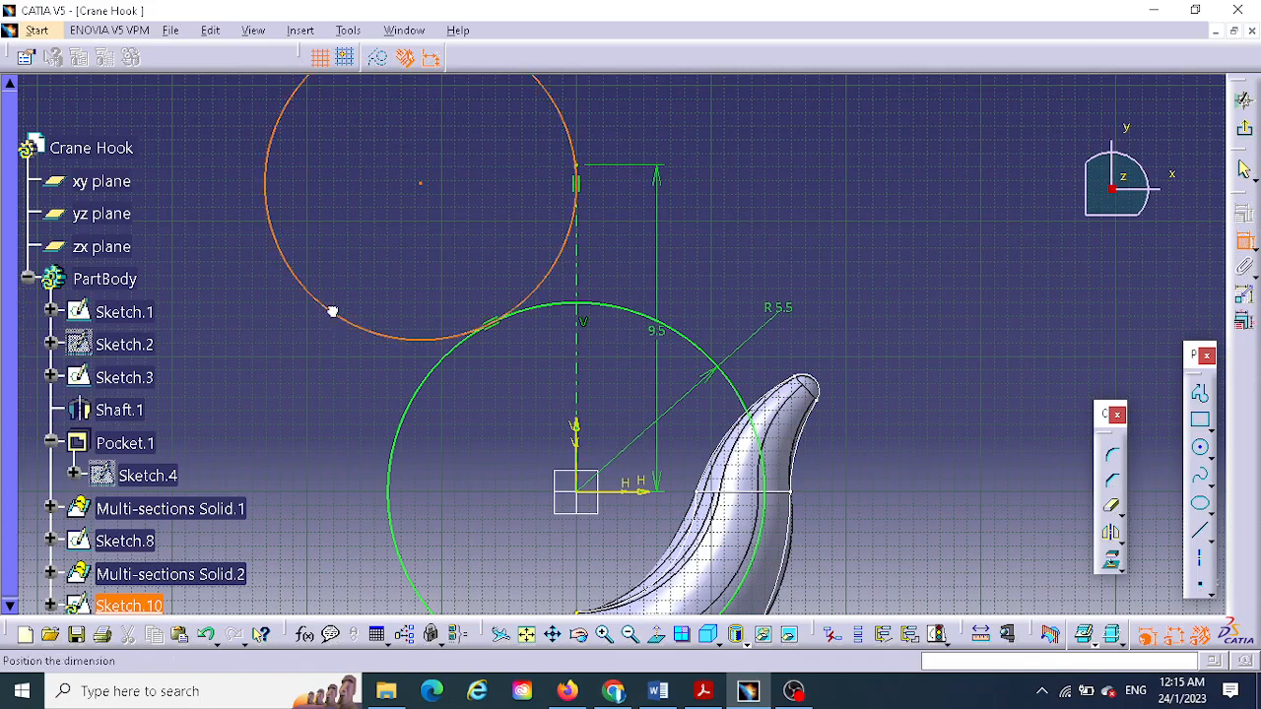
{"action": "left_click", "coordinate": [341, 233]}
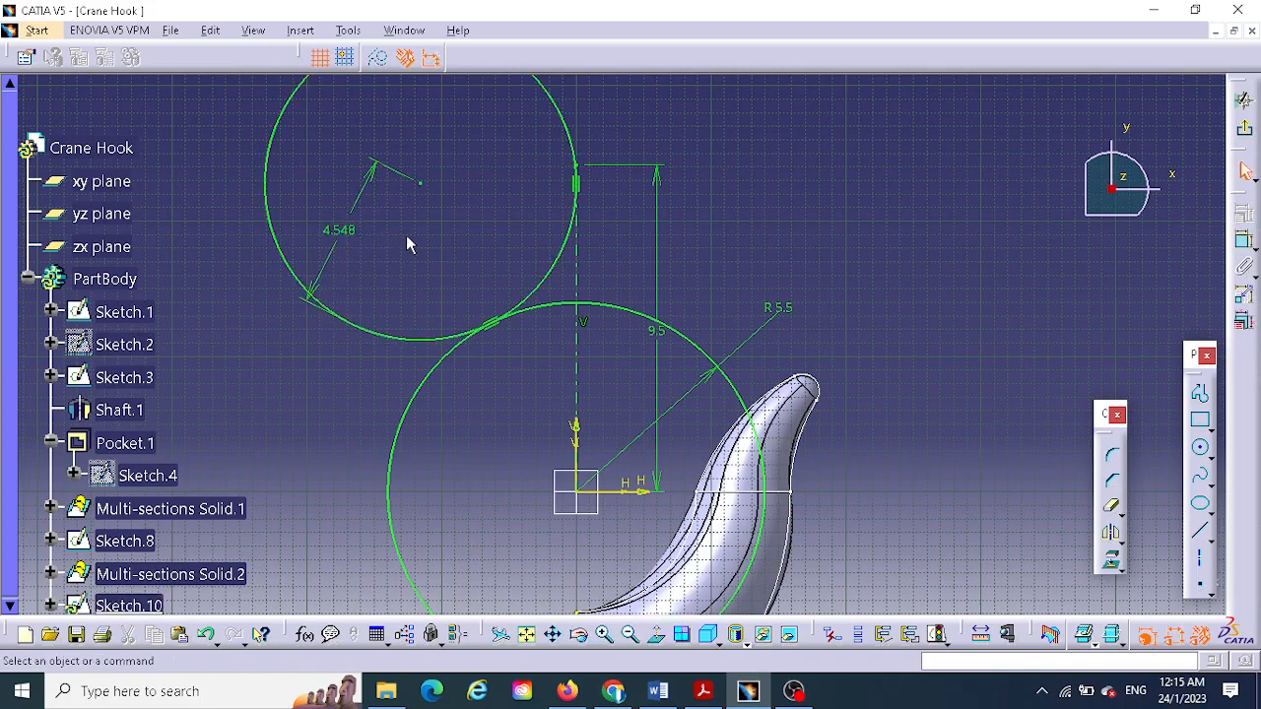
{"action": "left_click", "coordinate": [339, 234]}
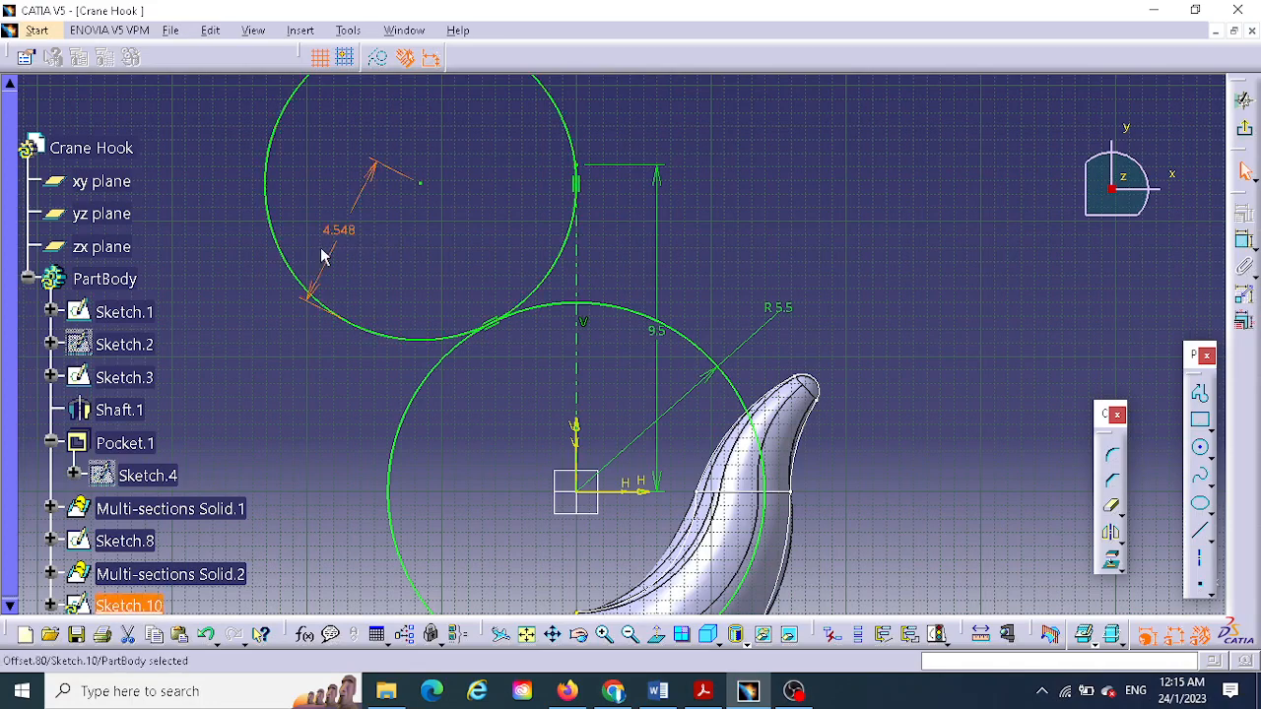
{"action": "key", "text": "Delete"}
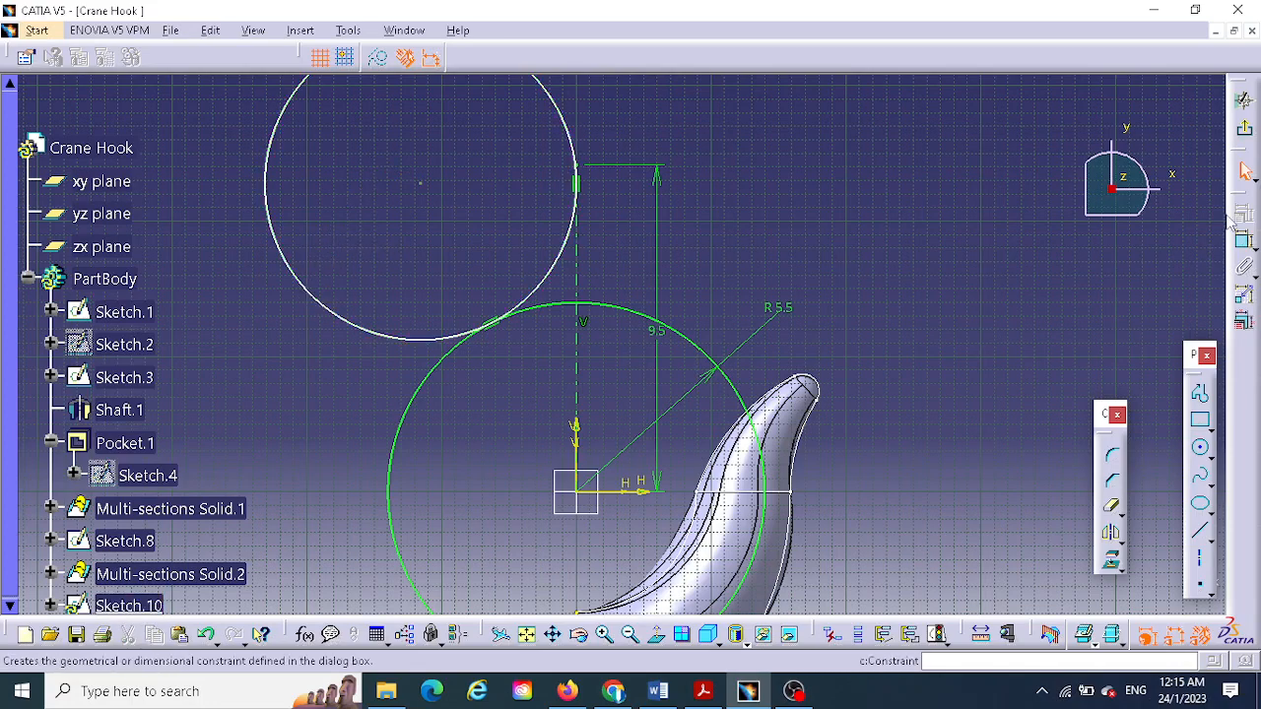
- Dimension the upper circle's radius and set it to 5.5 in after checking the crane hook drawing in Adobe Acrobat
{"action": "left_click", "coordinate": [1243, 240]}
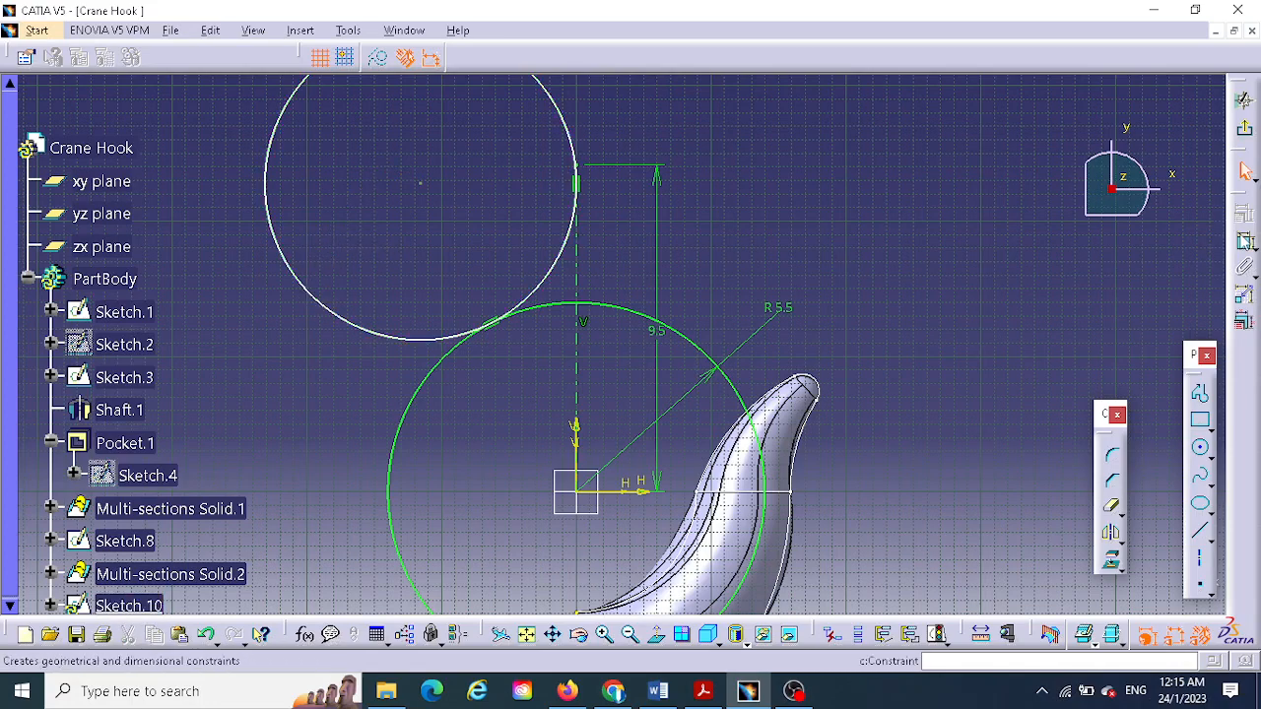
{"action": "left_click", "coordinate": [576, 132]}
{"action": "left_click", "coordinate": [525, 139]}
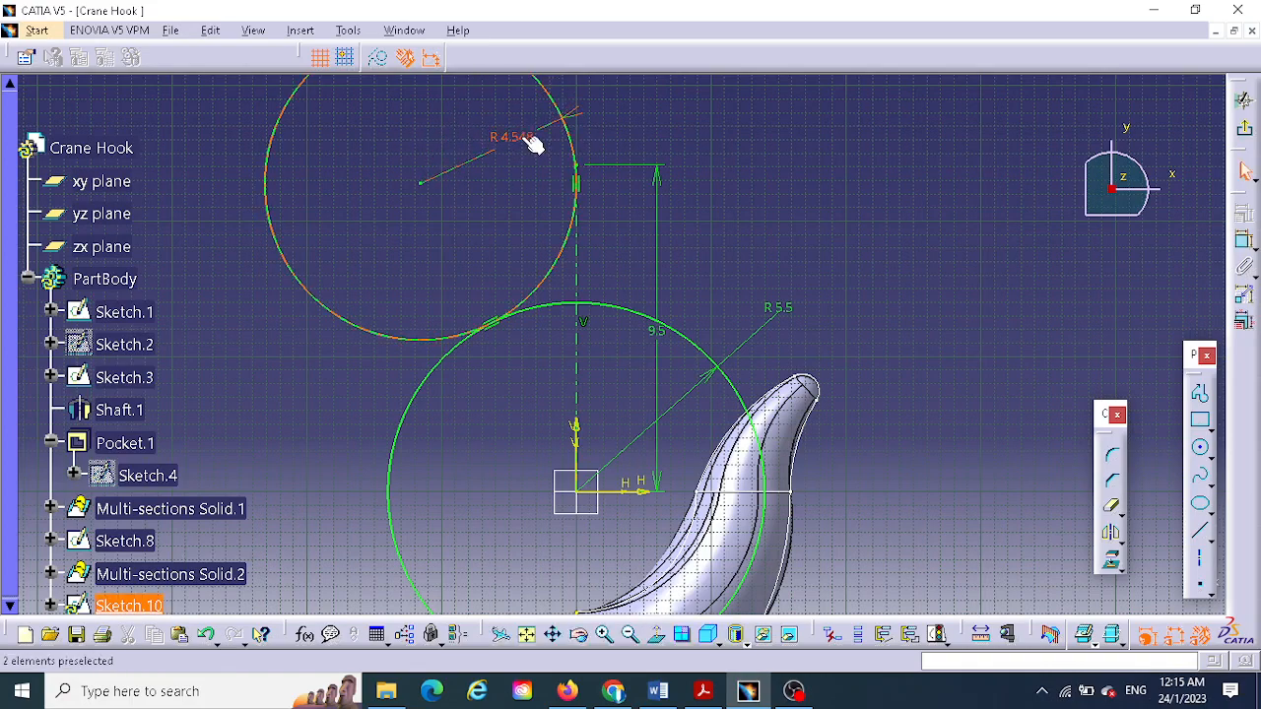
{"action": "double_click", "coordinate": [532, 144]}
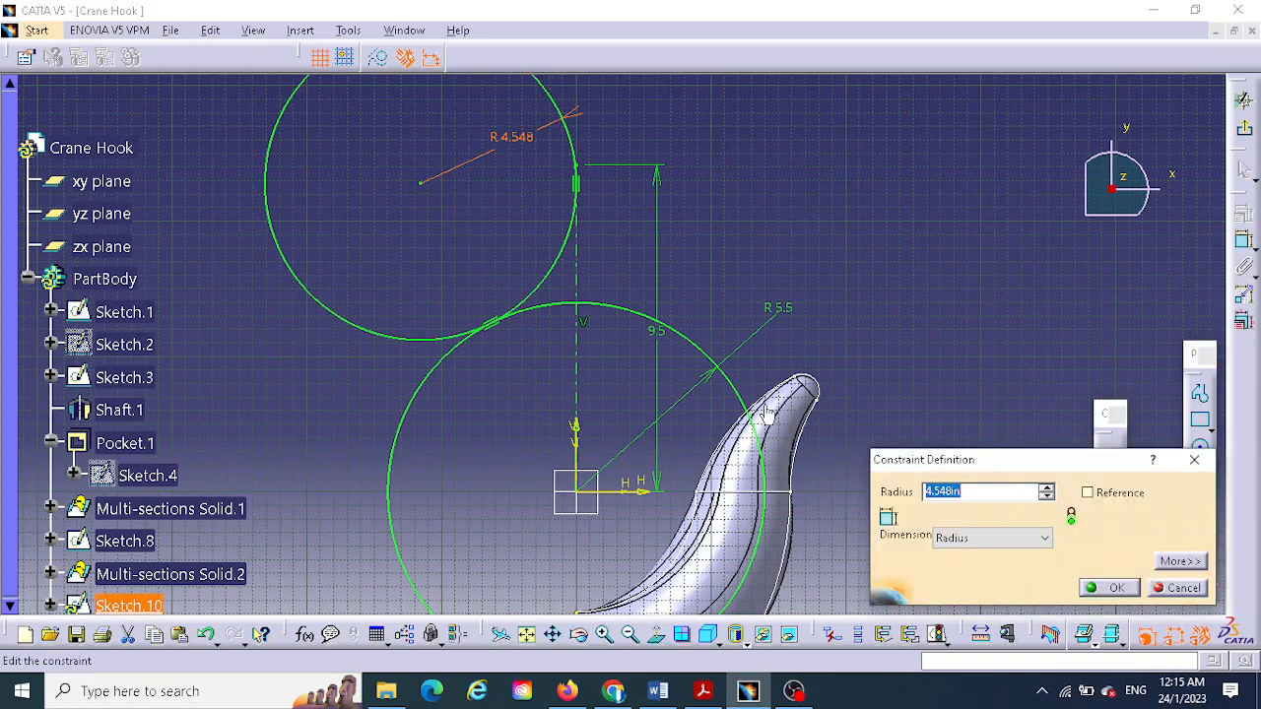
{"action": "left_click", "coordinate": [703, 690]}
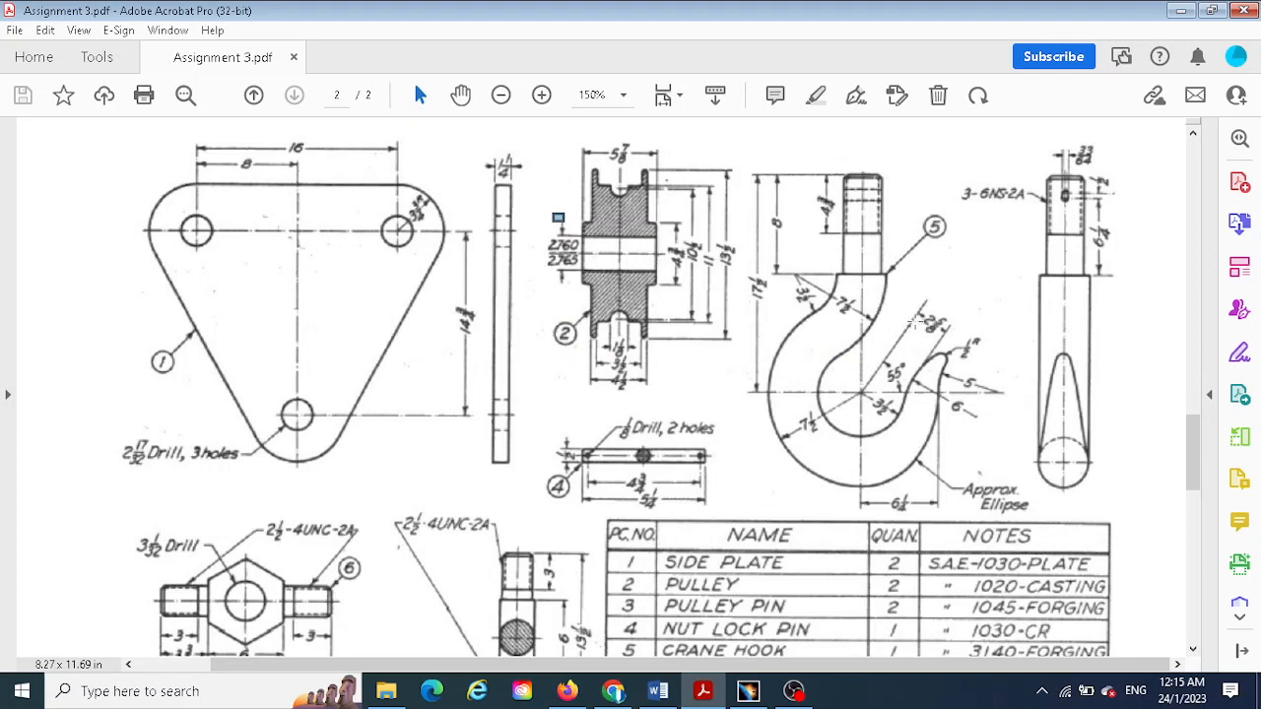
{"action": "left_click", "coordinate": [748, 690]}
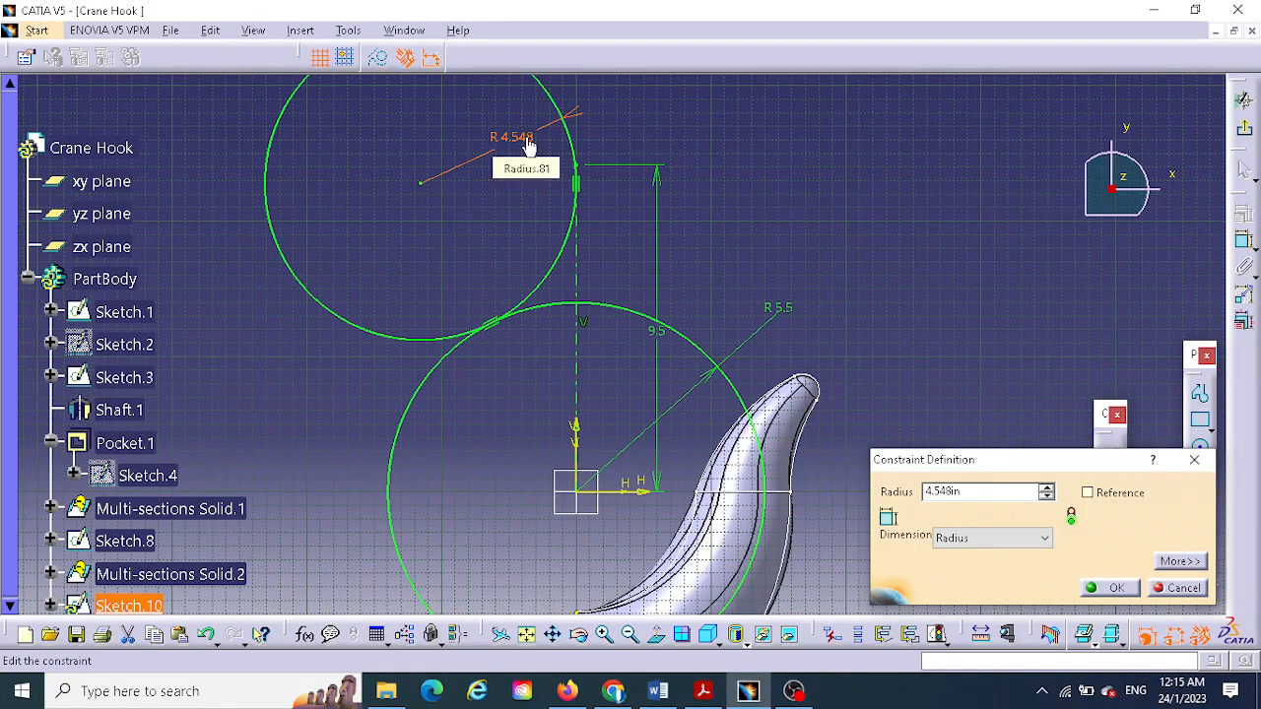
{"action": "left_click_drag", "start_coordinate": [980, 493], "coordinate": [893, 501]}
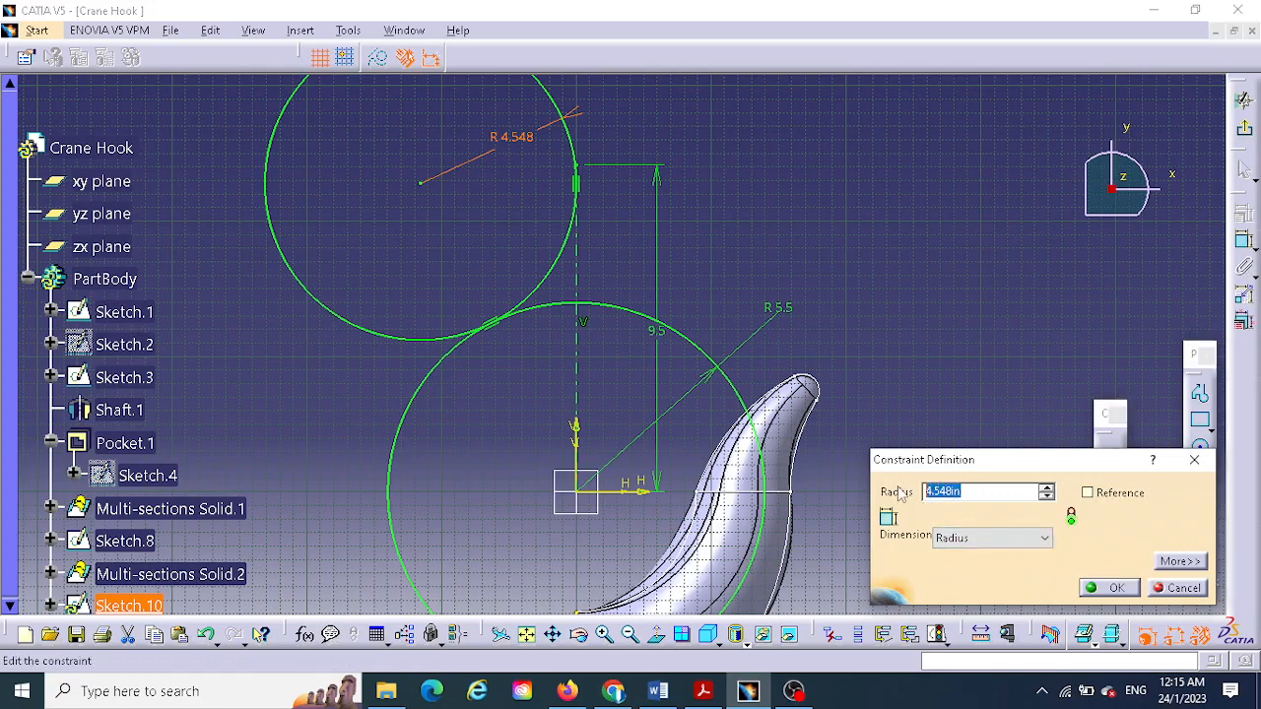
{"action": "type", "text": "5.5"}
{"action": "key", "text": "Return"}
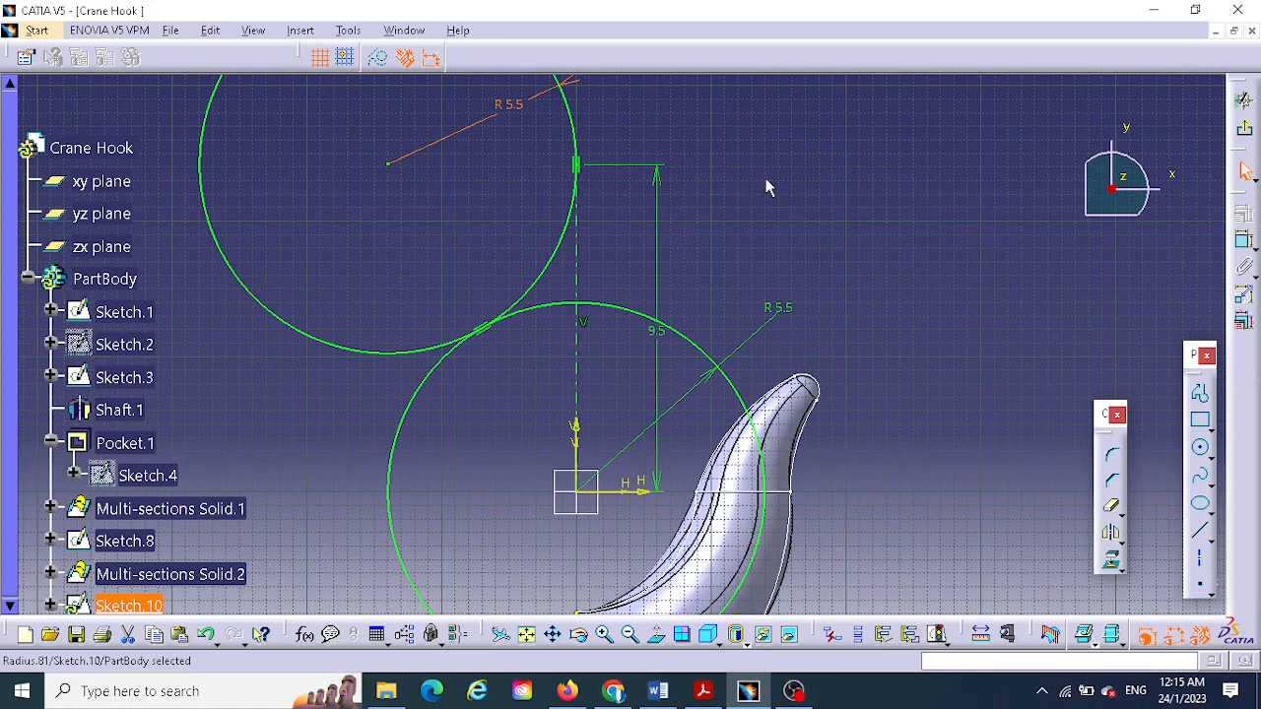
- Trim both circles to leave one S-shaped curve from the axis line's upper endpoint to the hook body's end section, and exit the sketch
{"action": "left_click", "coordinate": [1112, 505]}
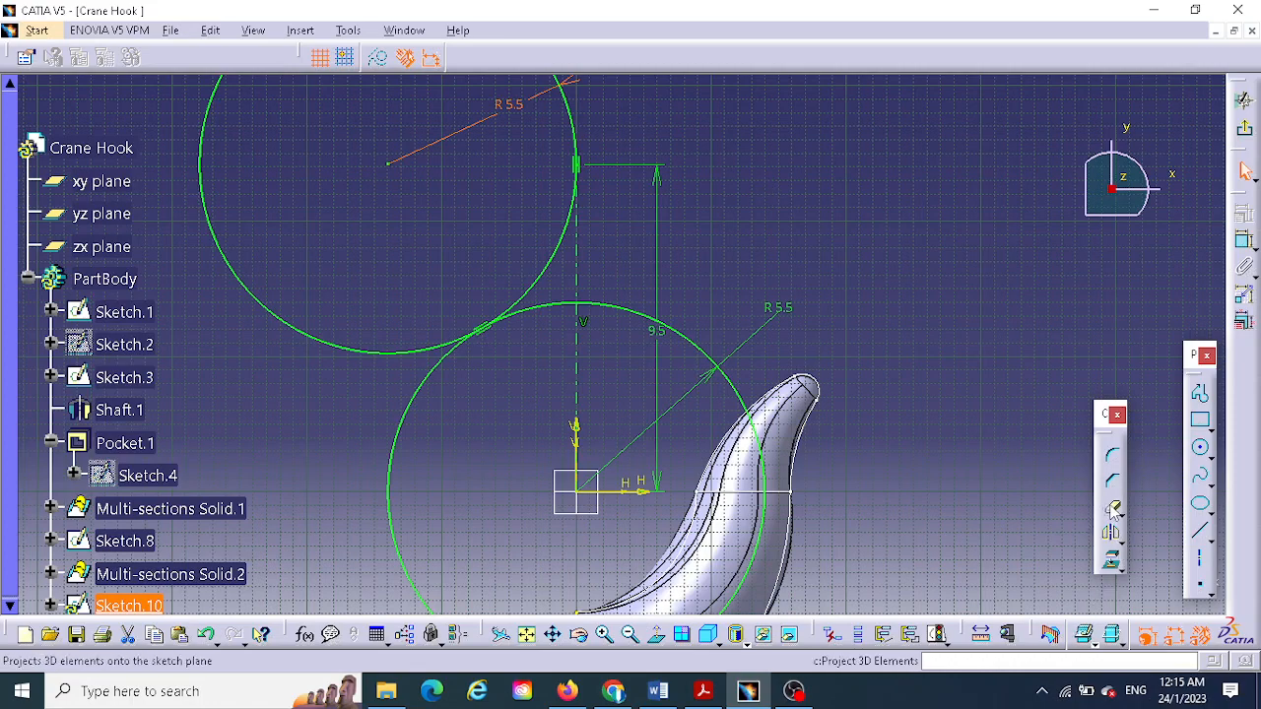
{"action": "left_click", "coordinate": [341, 346]}
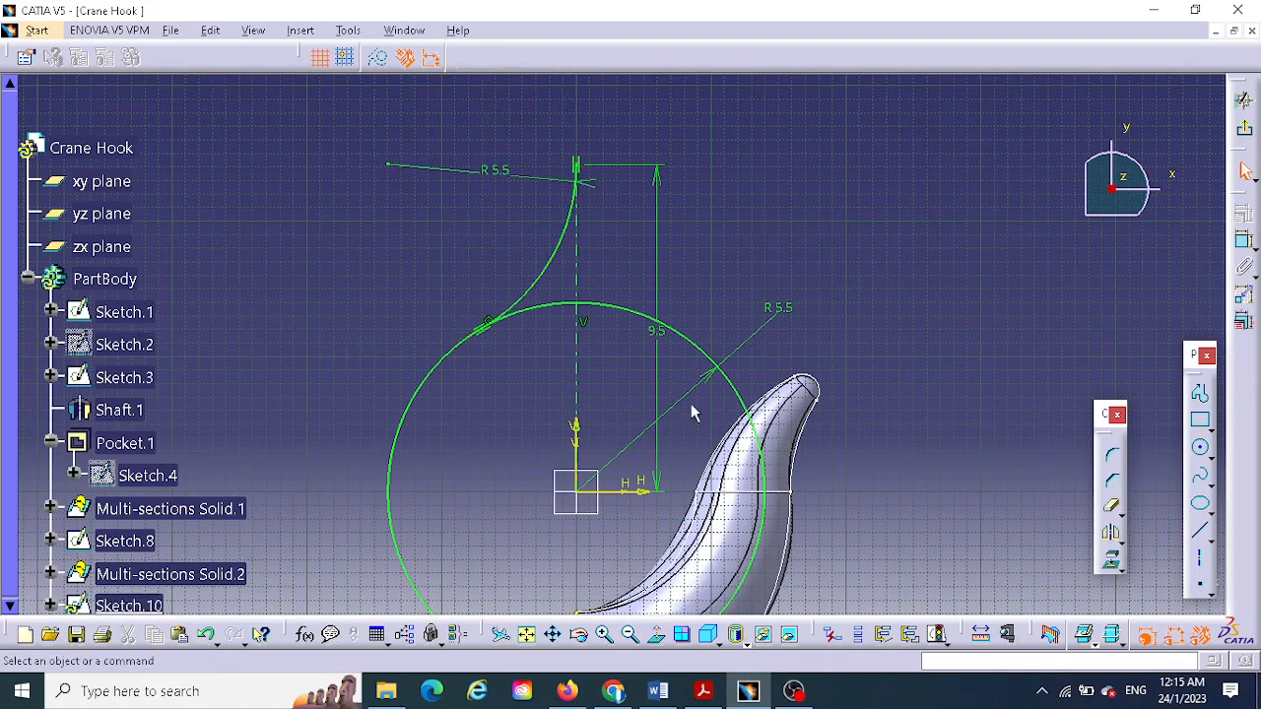
{"action": "left_click", "coordinate": [1113, 504]}
{"action": "middle_click_drag", "start_coordinate": [912, 273], "coordinate": [916, 146]}
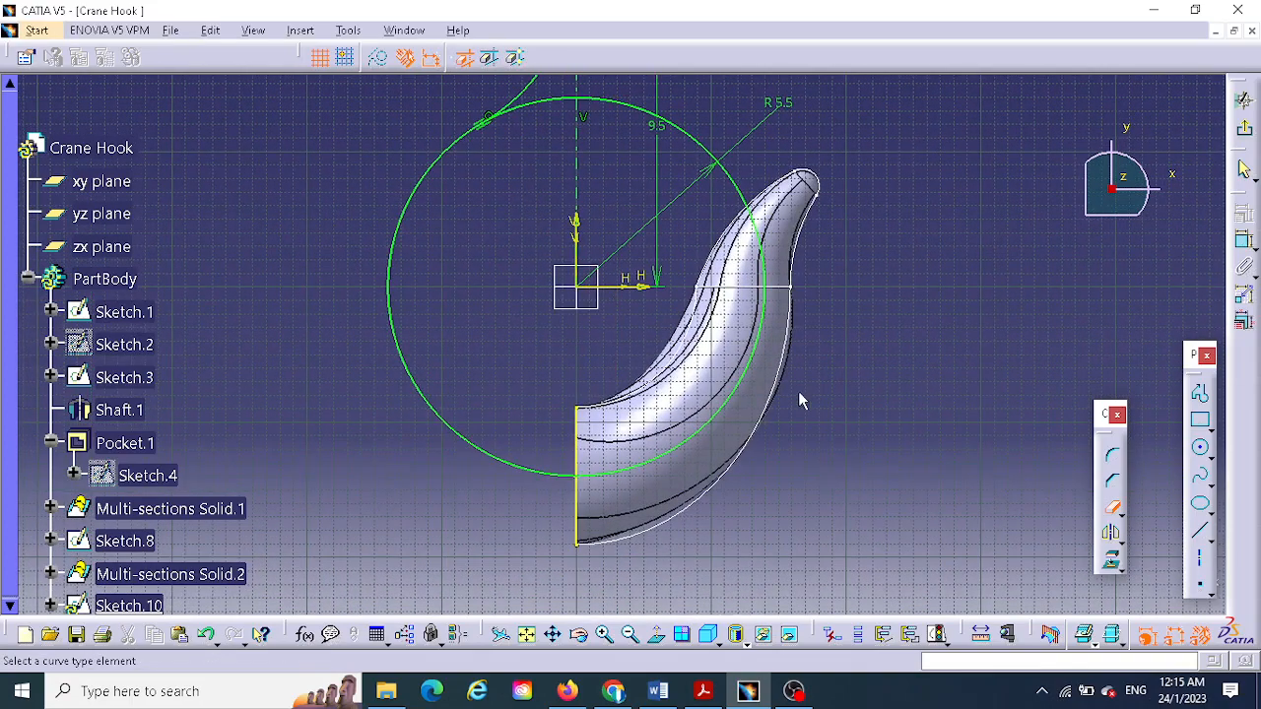
{"action": "left_click", "coordinate": [650, 471]}
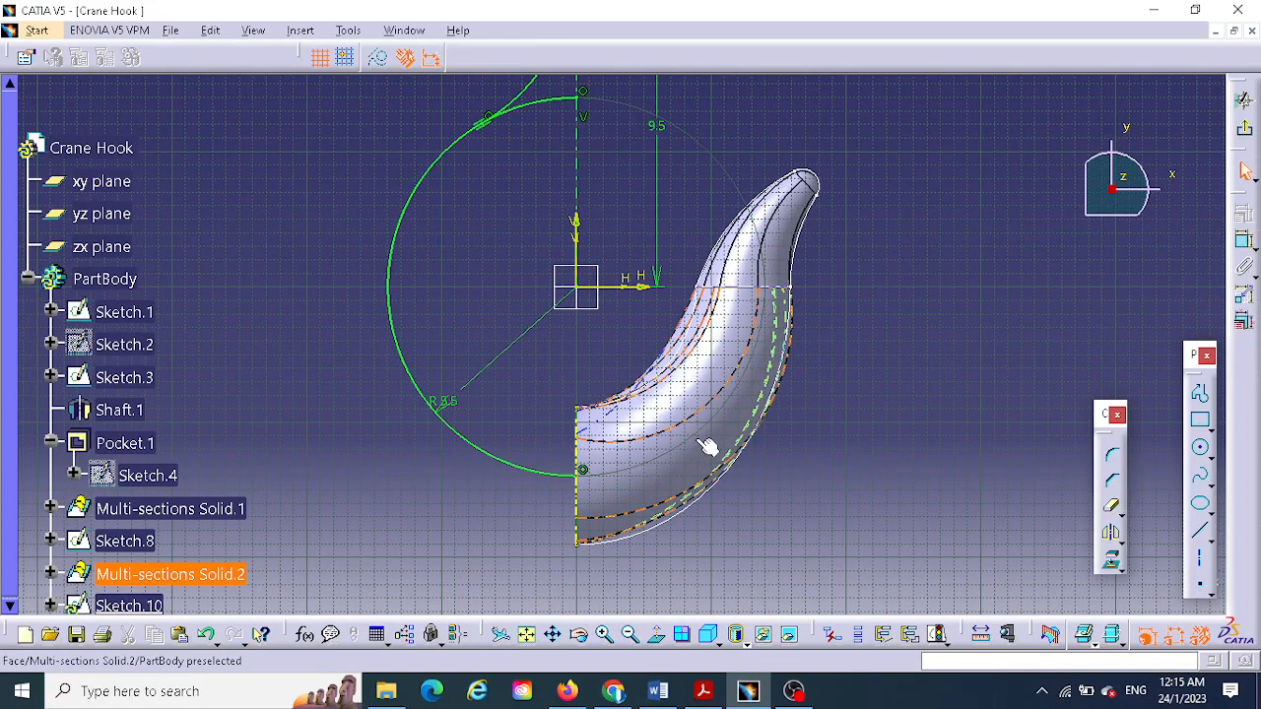
{"action": "left_click", "coordinate": [1112, 505]}
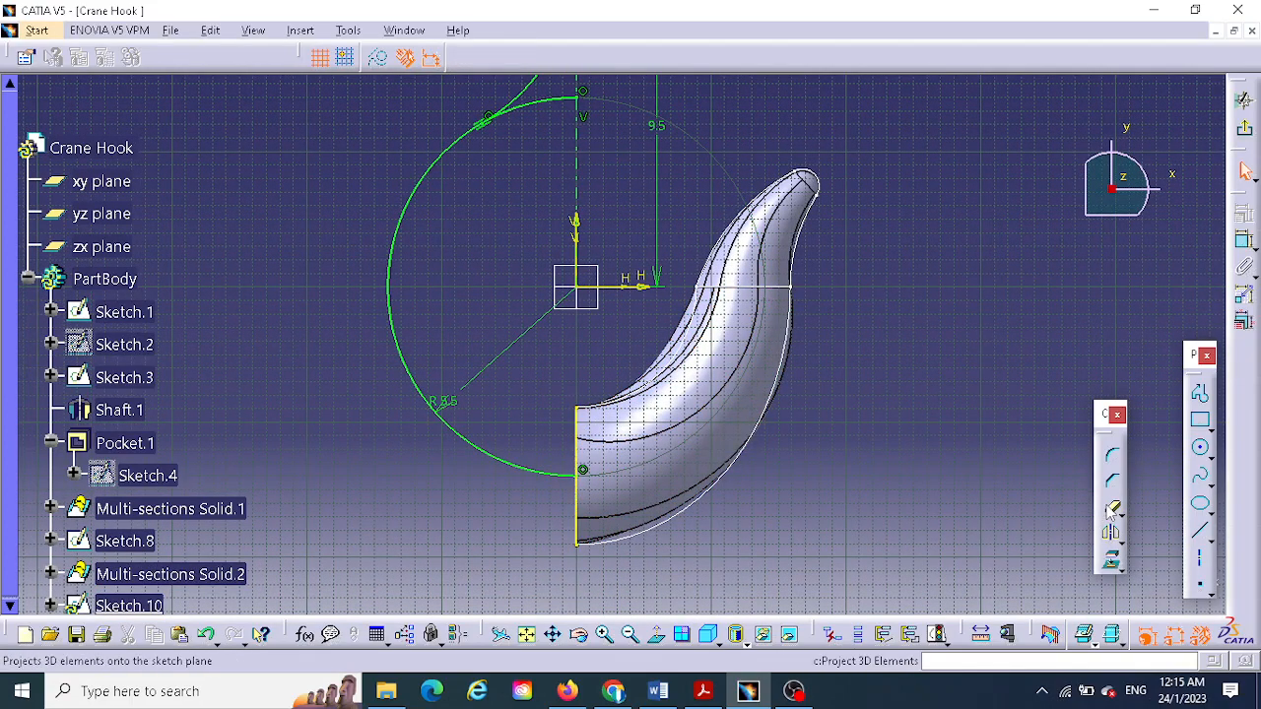
{"action": "left_click", "coordinate": [544, 109]}
{"action": "middle_click_drag", "start_coordinate": [796, 164], "coordinate": [773, 375]}
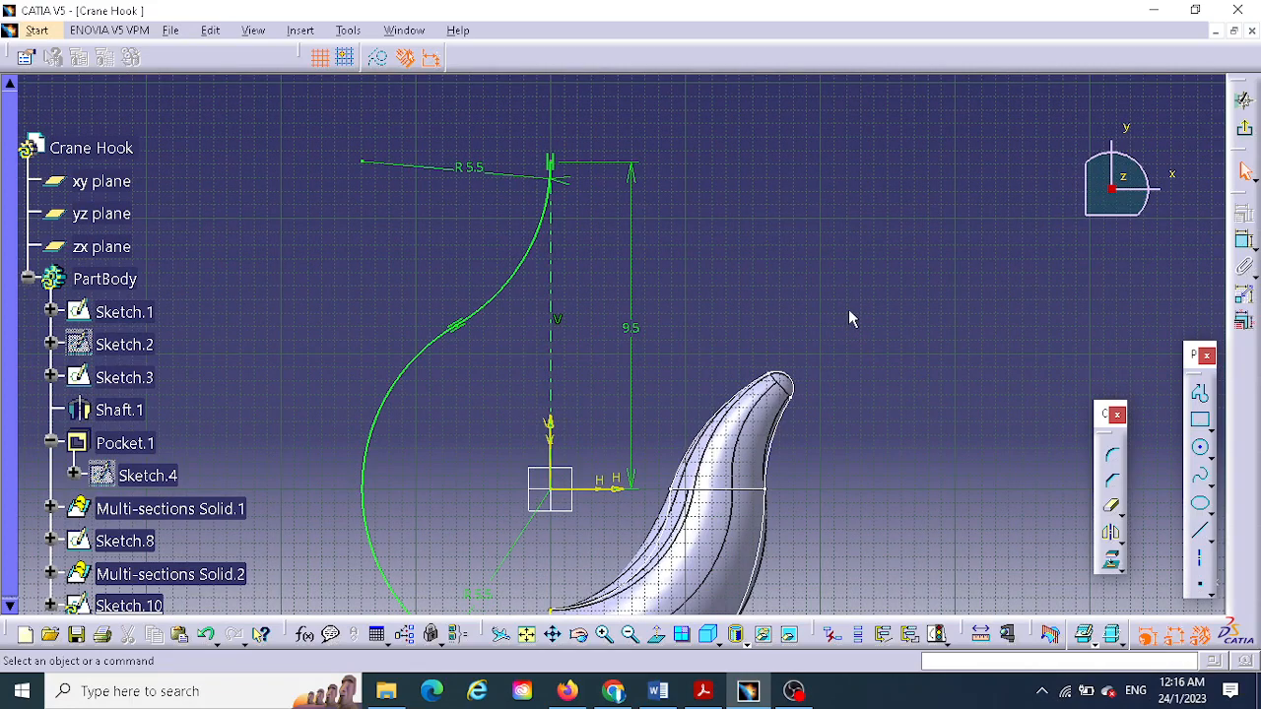
{"action": "middle_click_drag", "start_coordinate": [853, 326], "coordinate": [890, 175]}
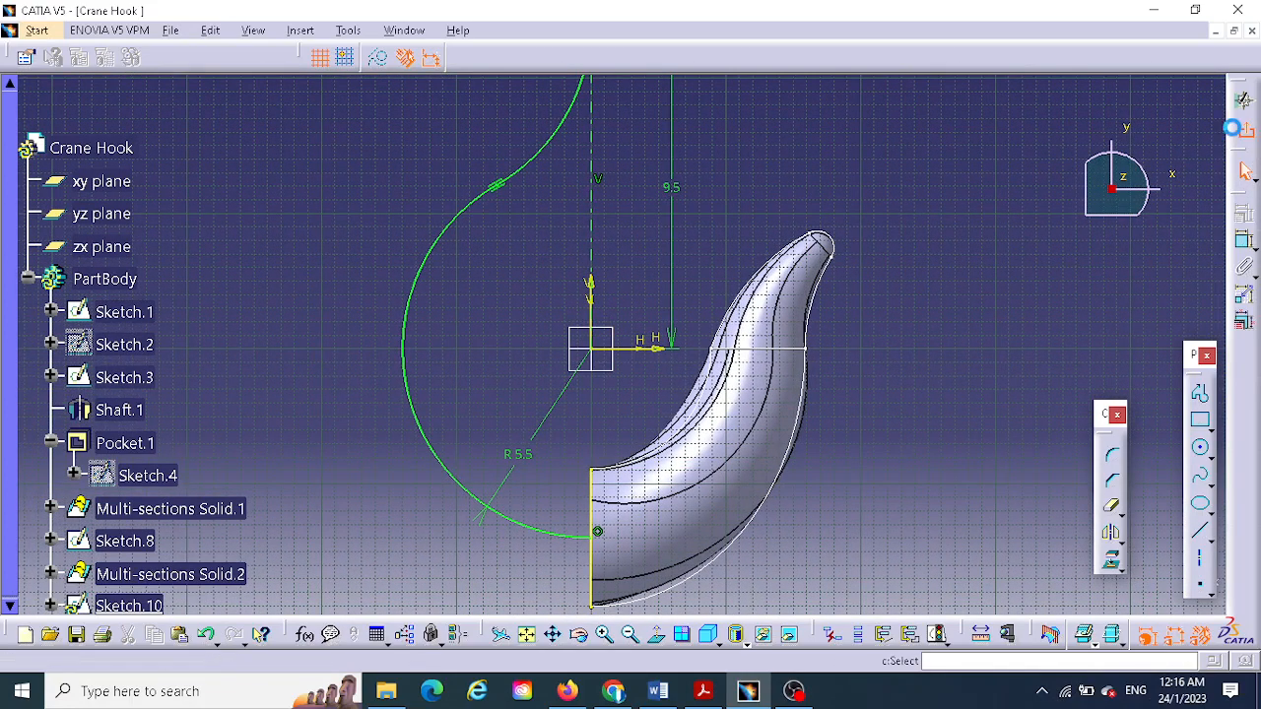
{"action": "left_click", "coordinate": [1243, 99]}
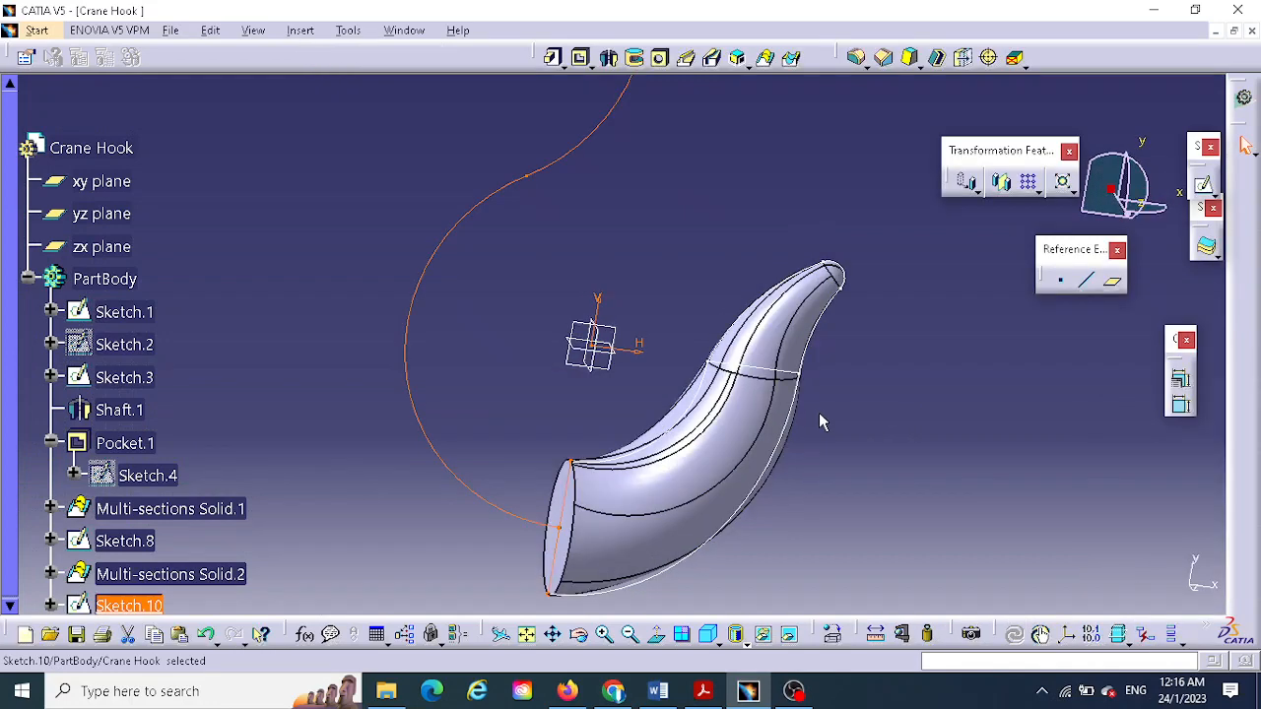
- Create a reference plane parallel to the zx plane through the upper endpoint of the S-shaped guide curve
{"action": "middle_click_drag", "start_coordinate": [679, 291], "coordinate": [630, 388]}
{"action": "middle_click_drag", "start_coordinate": [664, 254], "coordinate": [697, 225]}
{"action": "middle_click_drag", "start_coordinate": [841, 557], "coordinate": [887, 521]}
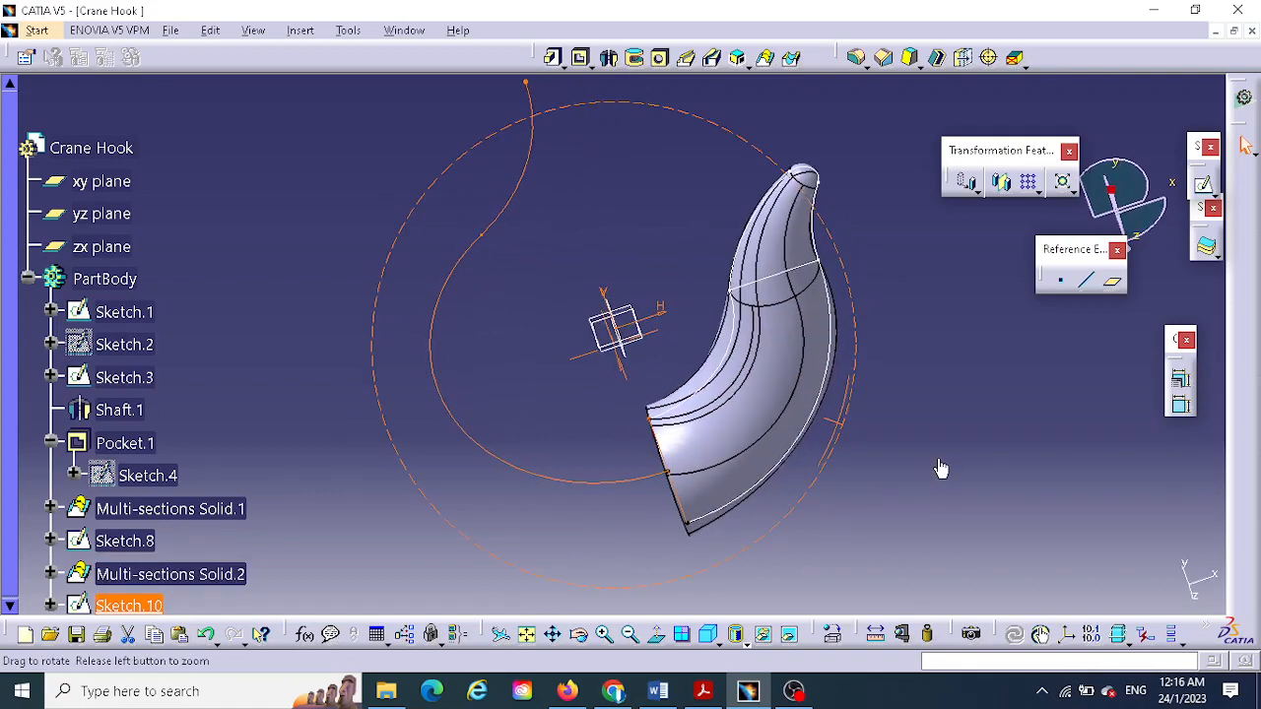
{"action": "middle_click_drag", "start_coordinate": [401, 566], "coordinate": [444, 484]}
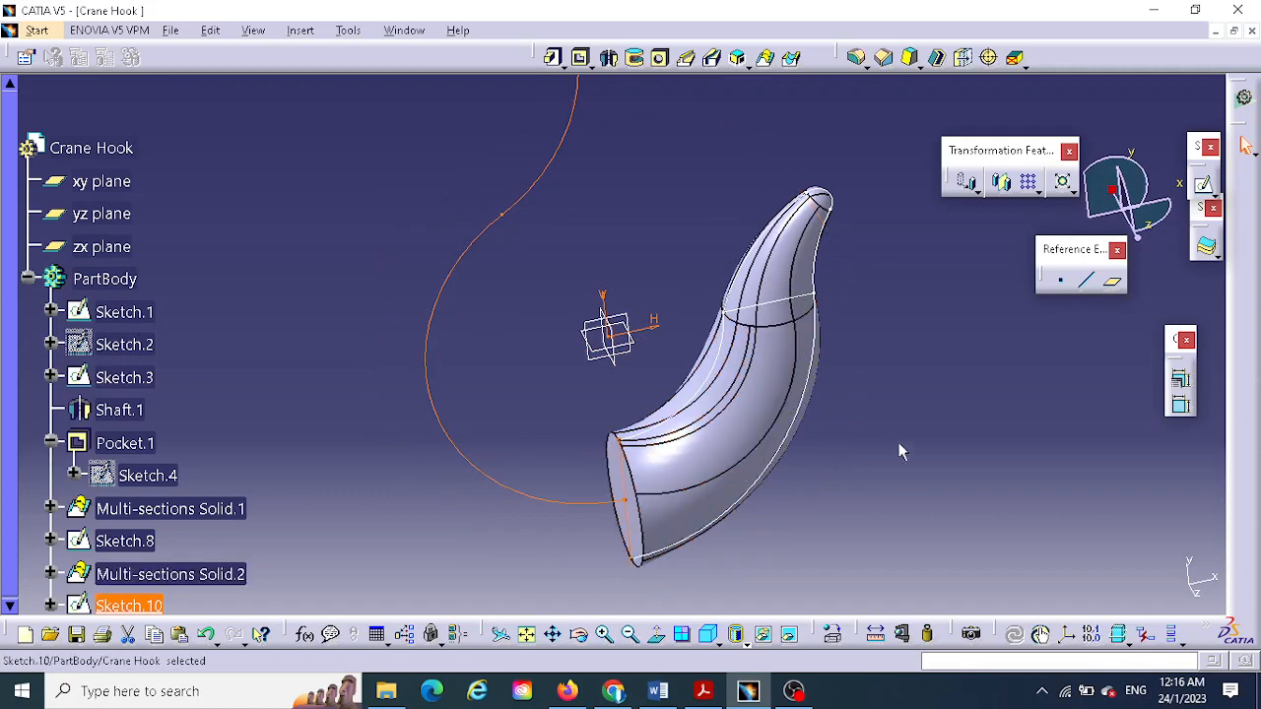
{"action": "middle_click_drag", "start_coordinate": [901, 451], "coordinate": [814, 482]}
{"action": "middle_click_drag", "start_coordinate": [658, 280], "coordinate": [618, 403]}
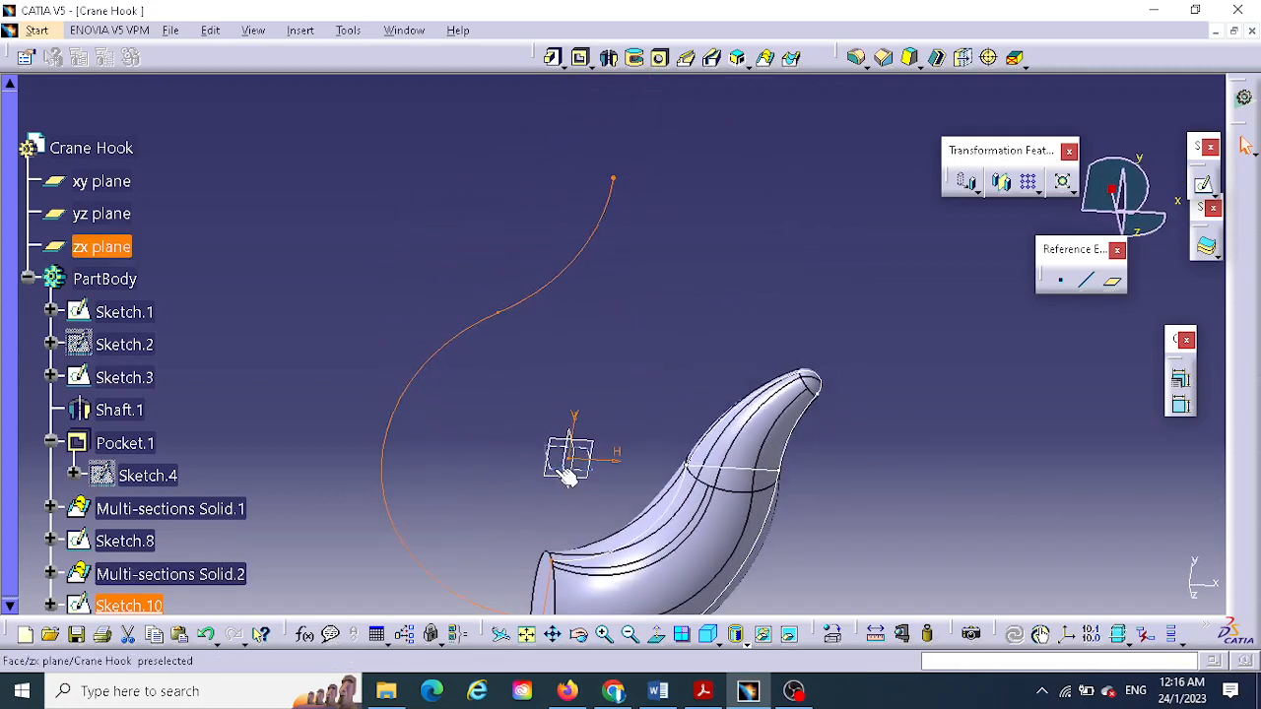
{"action": "middle_click_drag", "start_coordinate": [600, 495], "coordinate": [659, 422]}
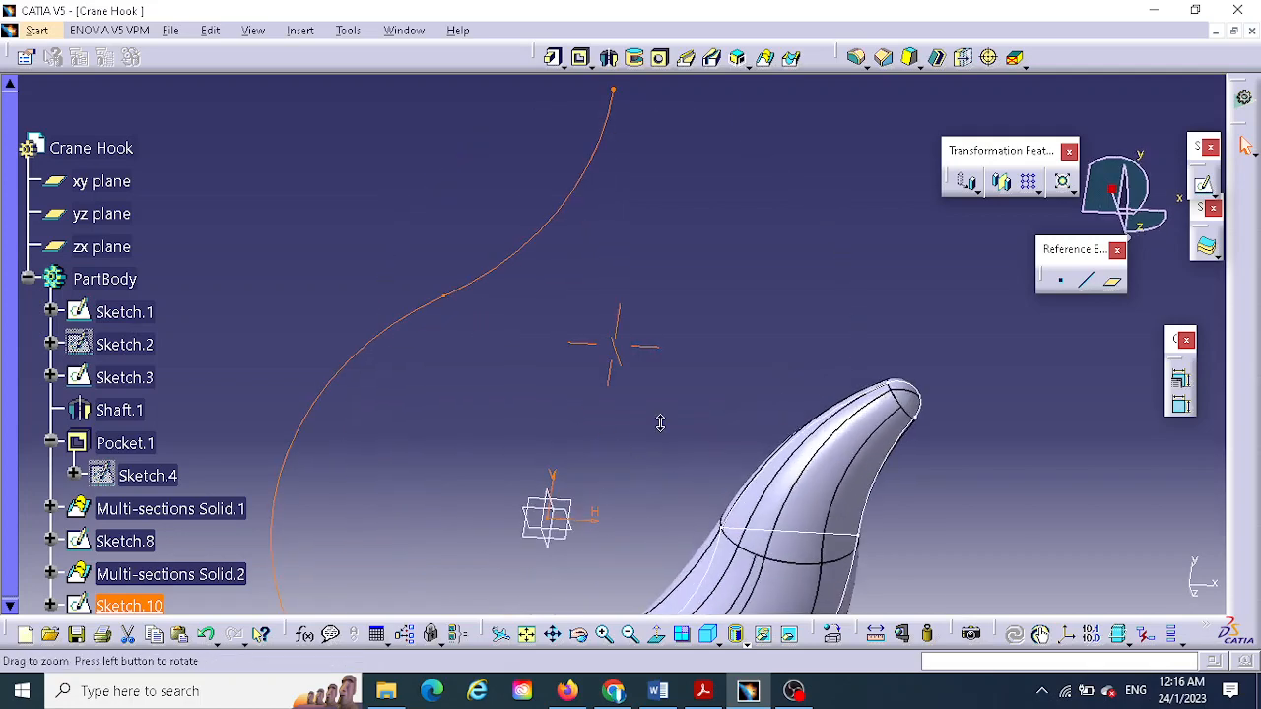
{"action": "left_click", "coordinate": [547, 518]}
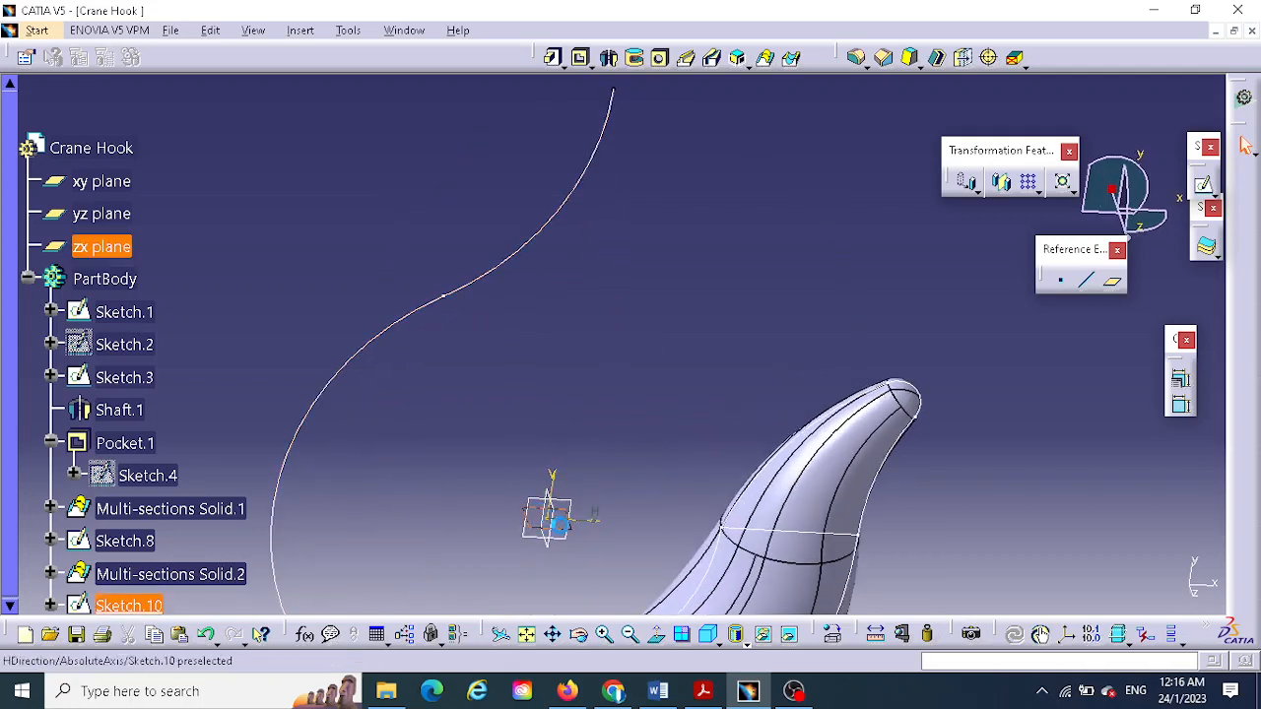
{"action": "left_click", "coordinate": [1114, 287]}
{"action": "middle_click_drag", "start_coordinate": [695, 346], "coordinate": [642, 269]}
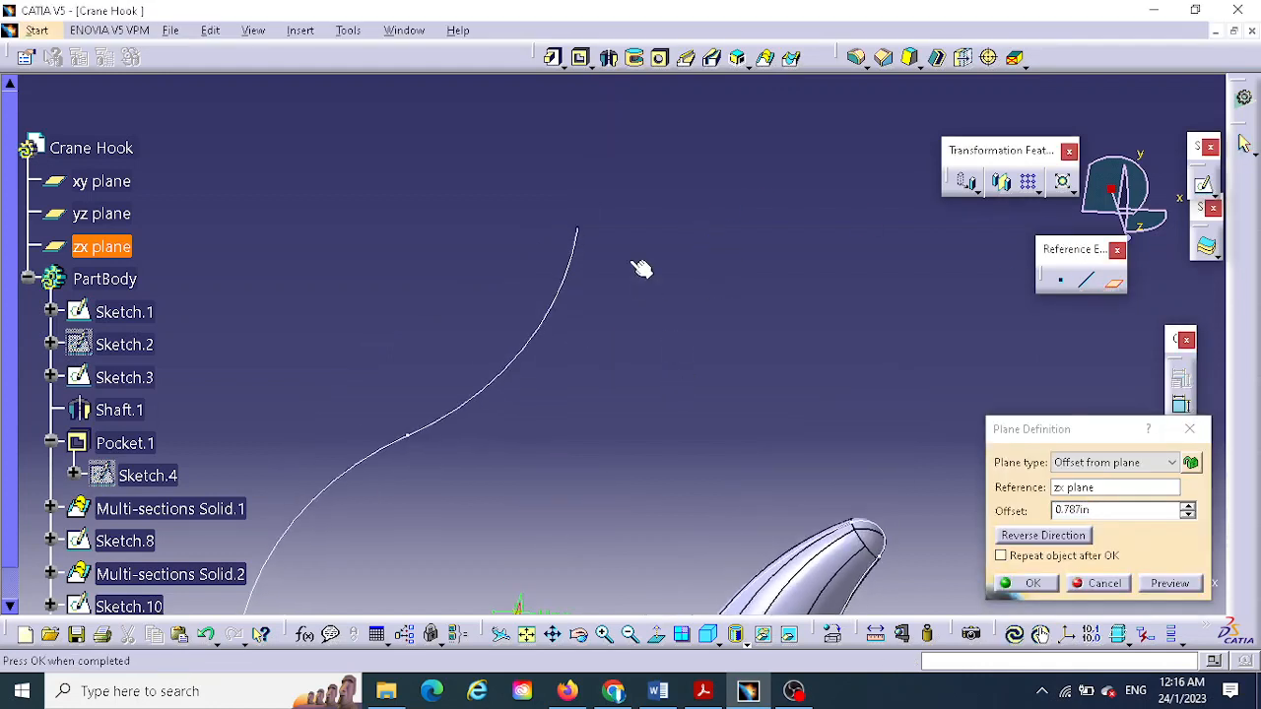
{"action": "left_click", "coordinate": [577, 233]}
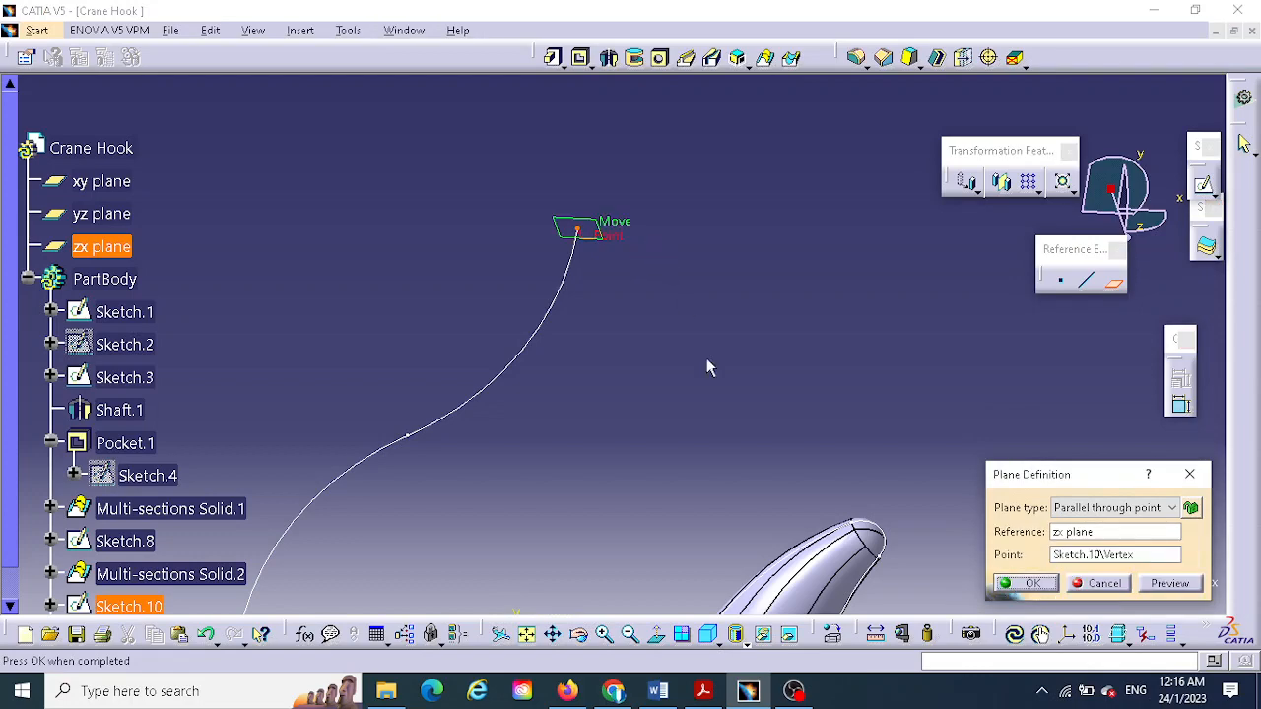
{"action": "left_click", "coordinate": [1029, 584]}
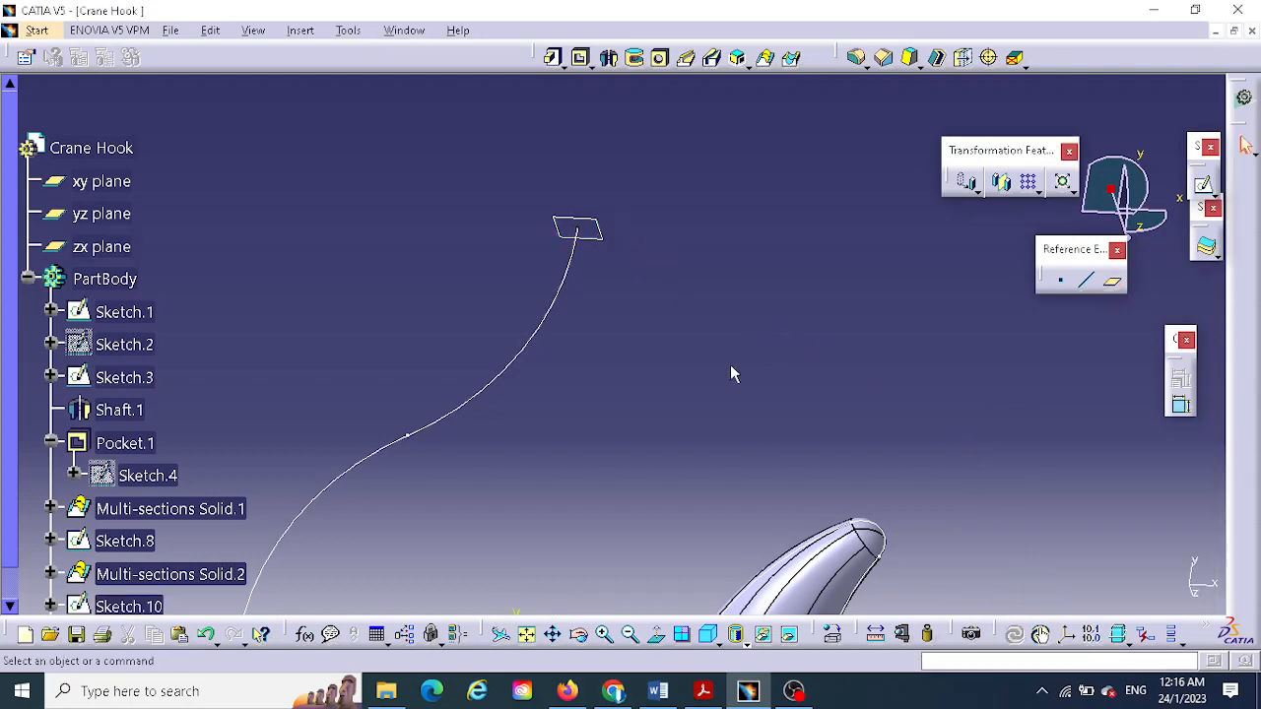
- Start a sketch on the new plane and draw a circle of about 2.5 in radius centred on the guide curve's upper endpoint
{"action": "middle_click_drag", "start_coordinate": [730, 374], "coordinate": [741, 317]}
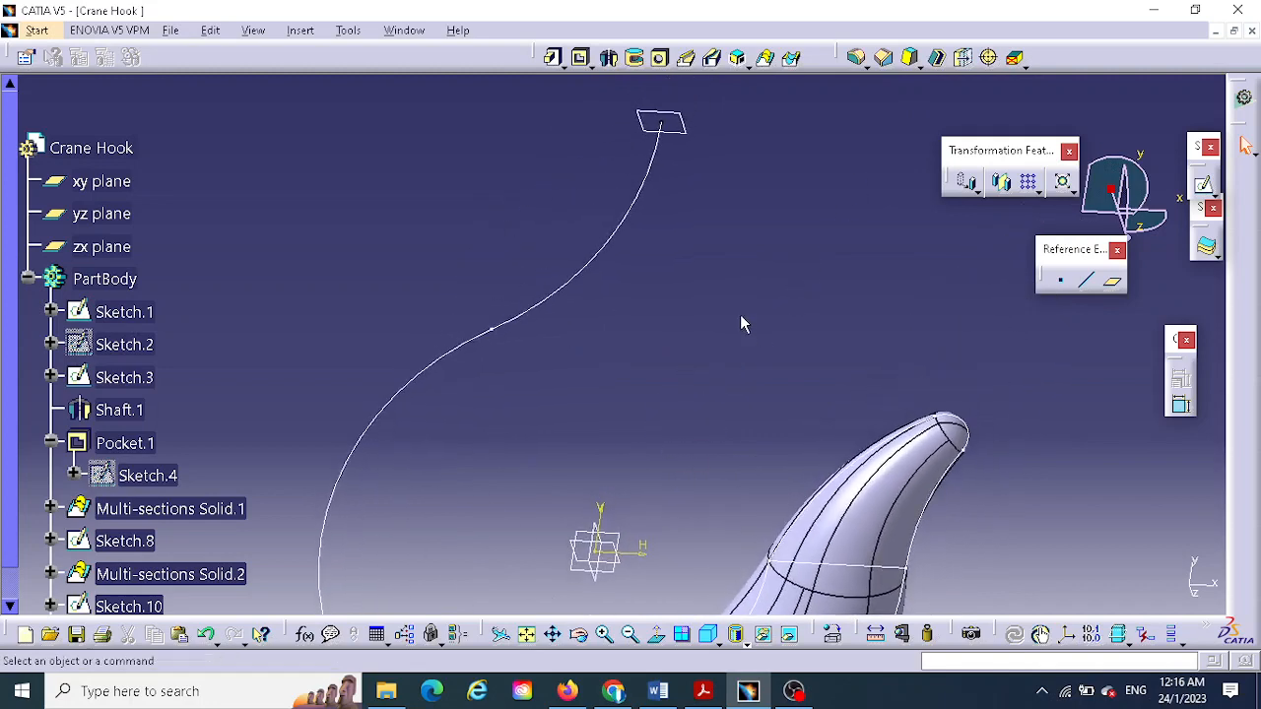
{"action": "left_click", "coordinate": [678, 129]}
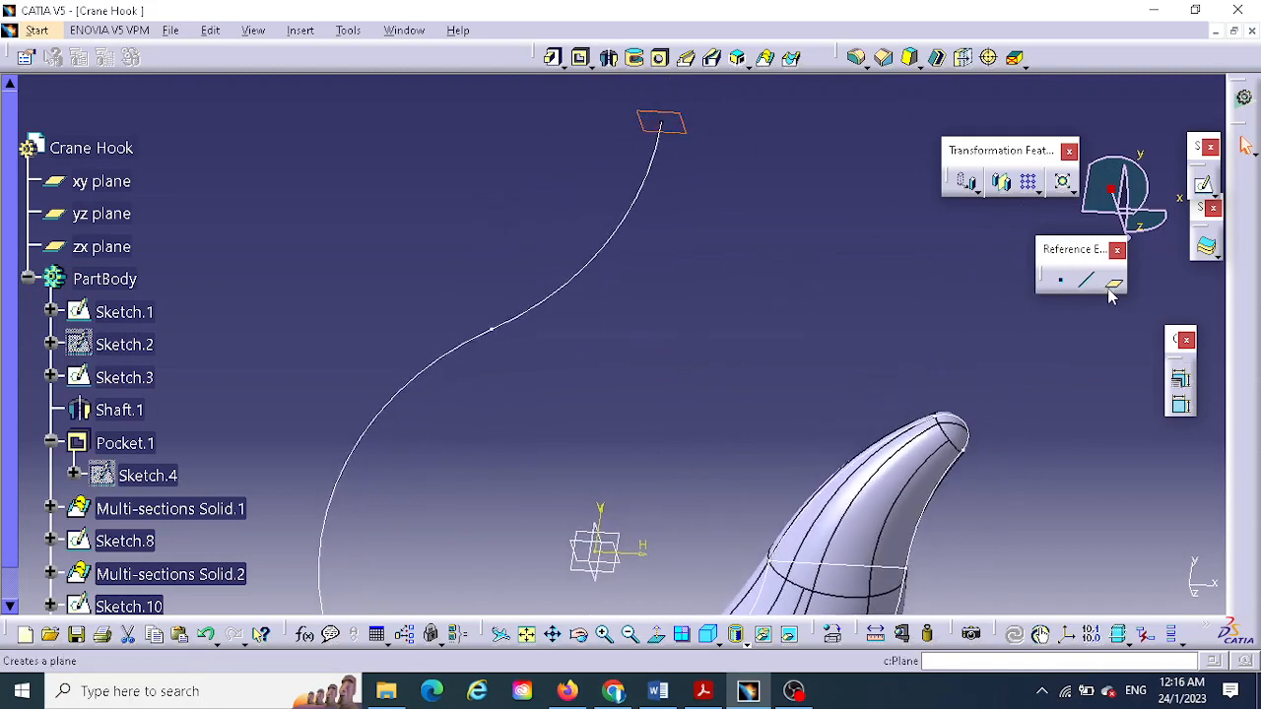
{"action": "left_click", "coordinate": [1203, 185]}
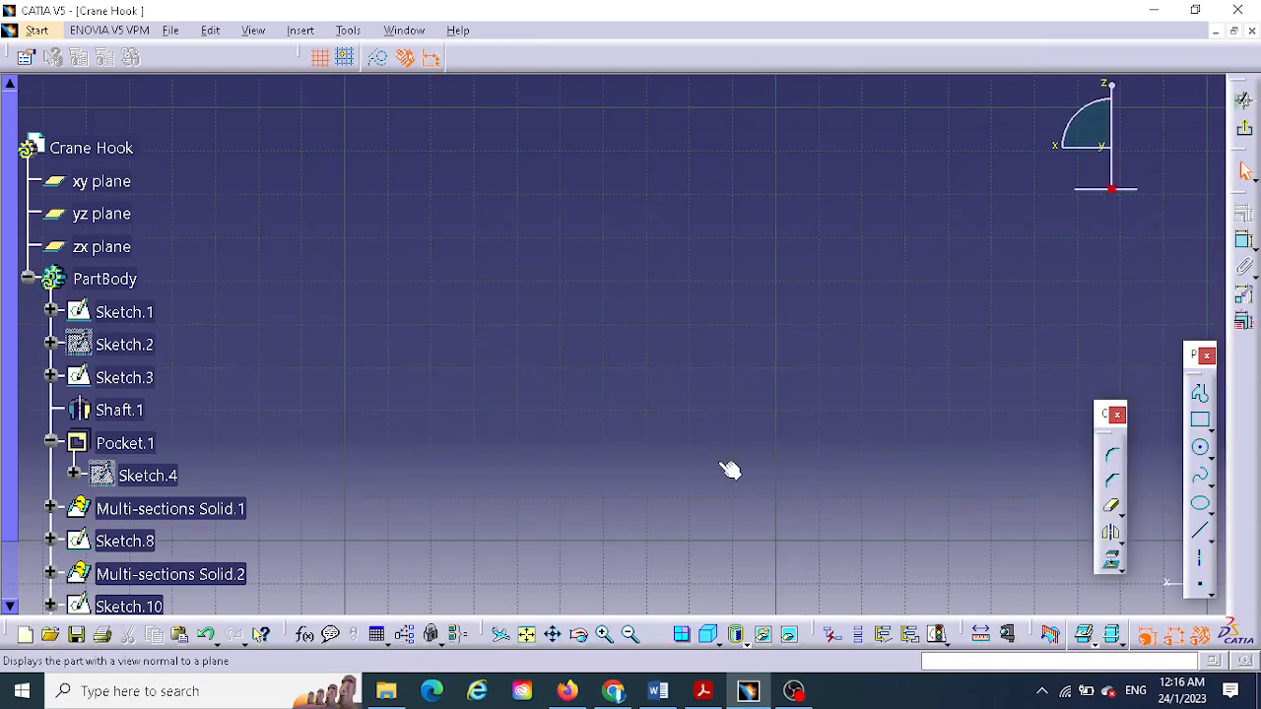
{"action": "left_click", "coordinate": [526, 634]}
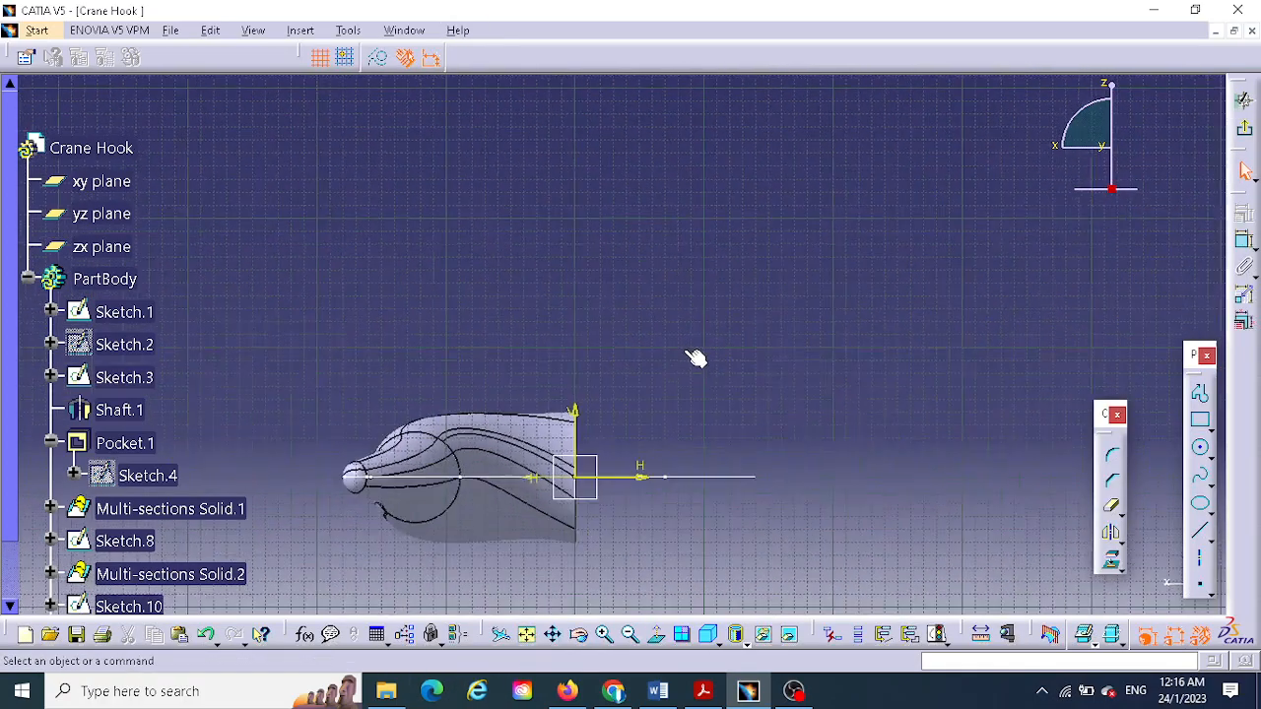
{"action": "mouse_move", "coordinate": [661, 302]}
{"action": "middle_mouse_down"}
{"action": "mouse_move", "coordinate": [642, 278]}
{"action": "mouse_move", "coordinate": [439, 266]}
{"action": "middle_mouse_up"}
{"action": "mouse_move", "coordinate": [749, 416]}
{"action": "middle_mouse_down"}
{"action": "mouse_move", "coordinate": [620, 247]}
{"action": "mouse_move", "coordinate": [804, 206]}
{"action": "mouse_move", "coordinate": [794, 247]}
{"action": "mouse_move", "coordinate": [829, 248]}
{"action": "middle_mouse_up"}
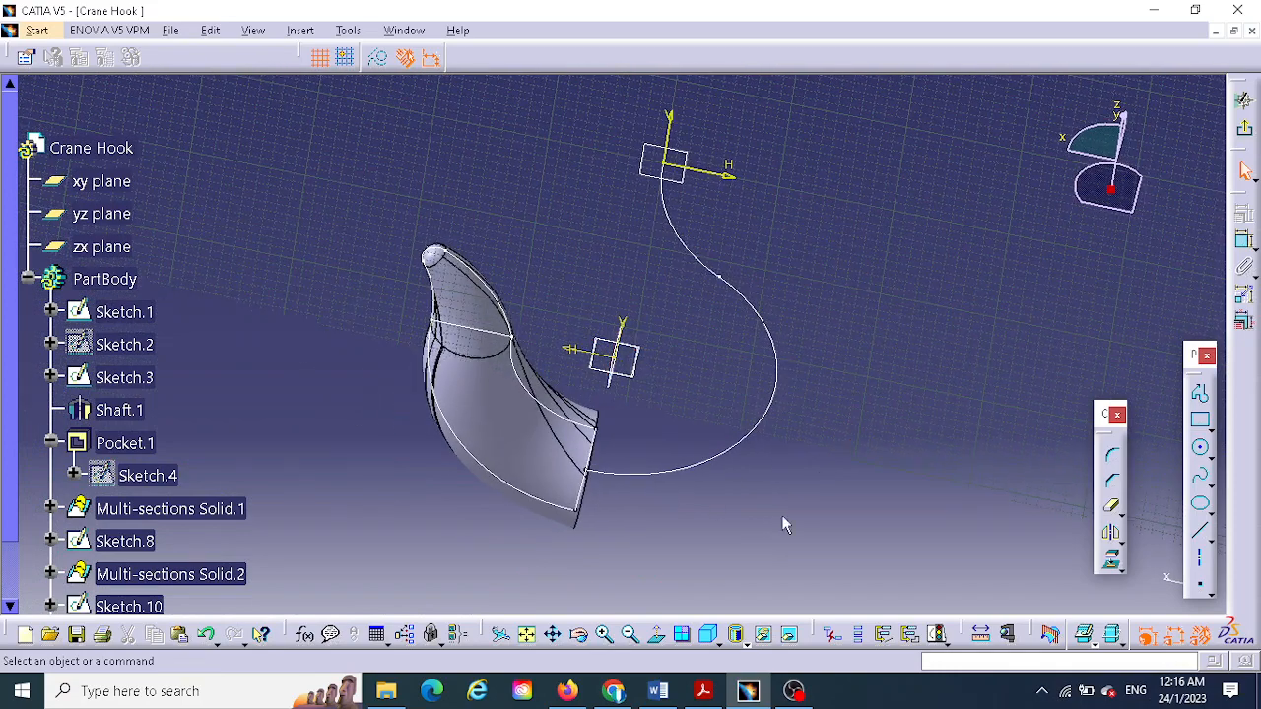
{"action": "left_click", "coordinate": [1201, 451]}
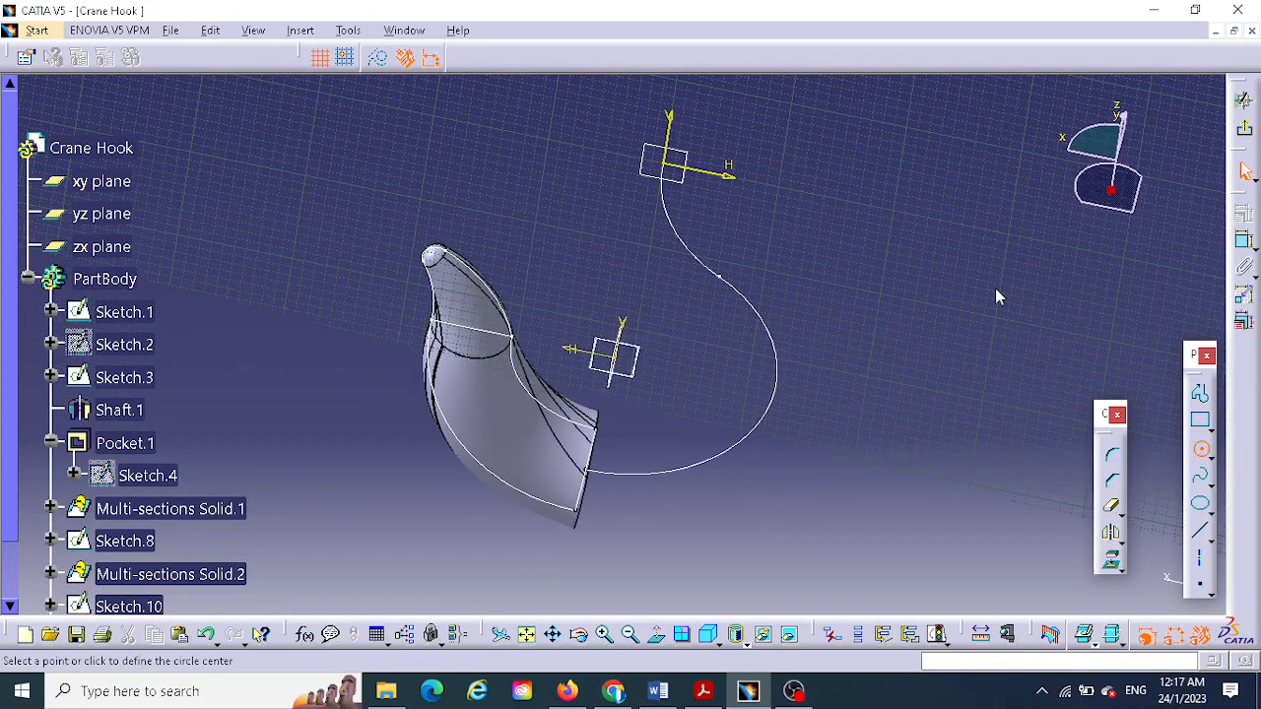
{"action": "left_click", "coordinate": [676, 169]}
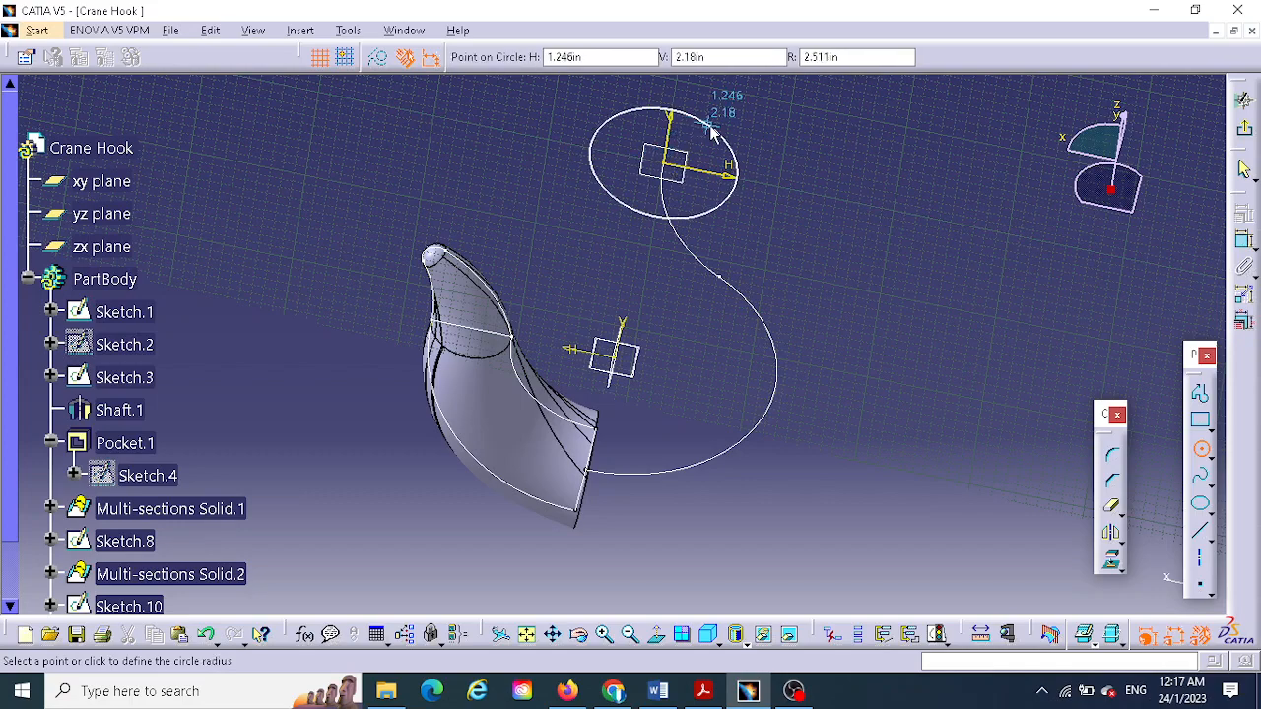
{"action": "left_click", "coordinate": [749, 133]}
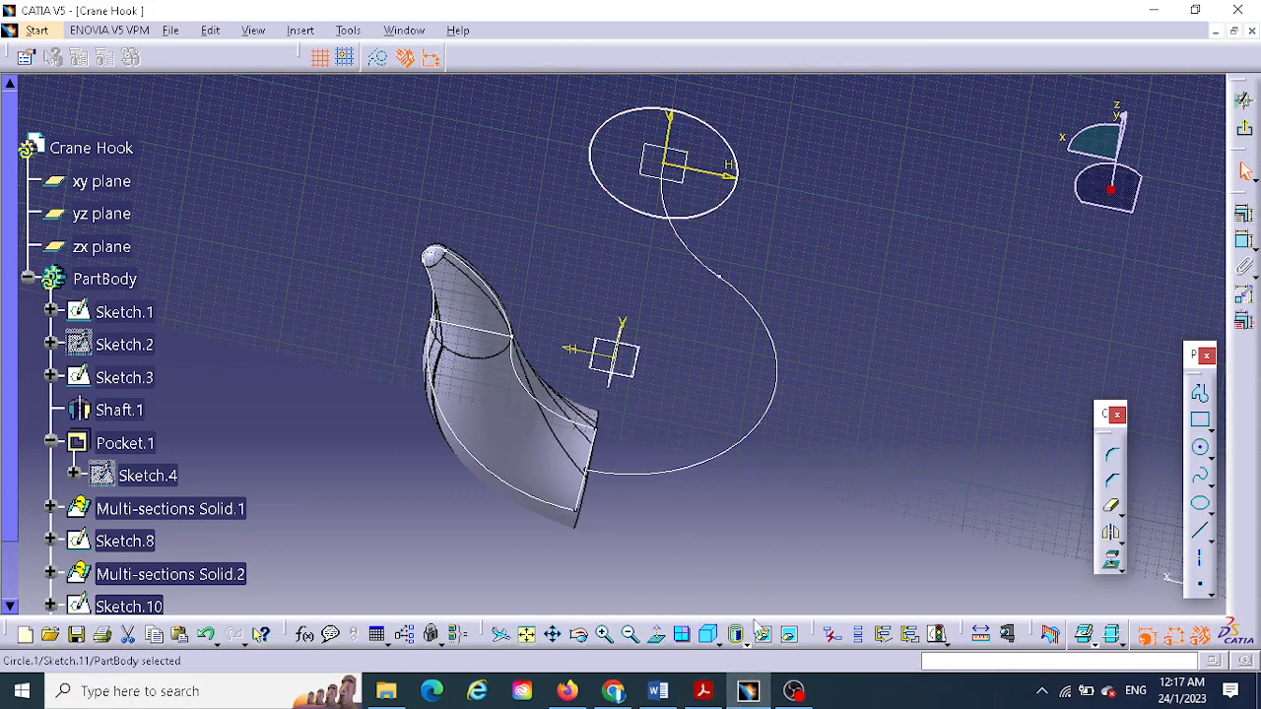
- Check the crane hook drawing in Adobe Acrobat, dimension the circle's radius as 2 in, and exit the sketch
{"action": "left_click", "coordinate": [704, 692]}
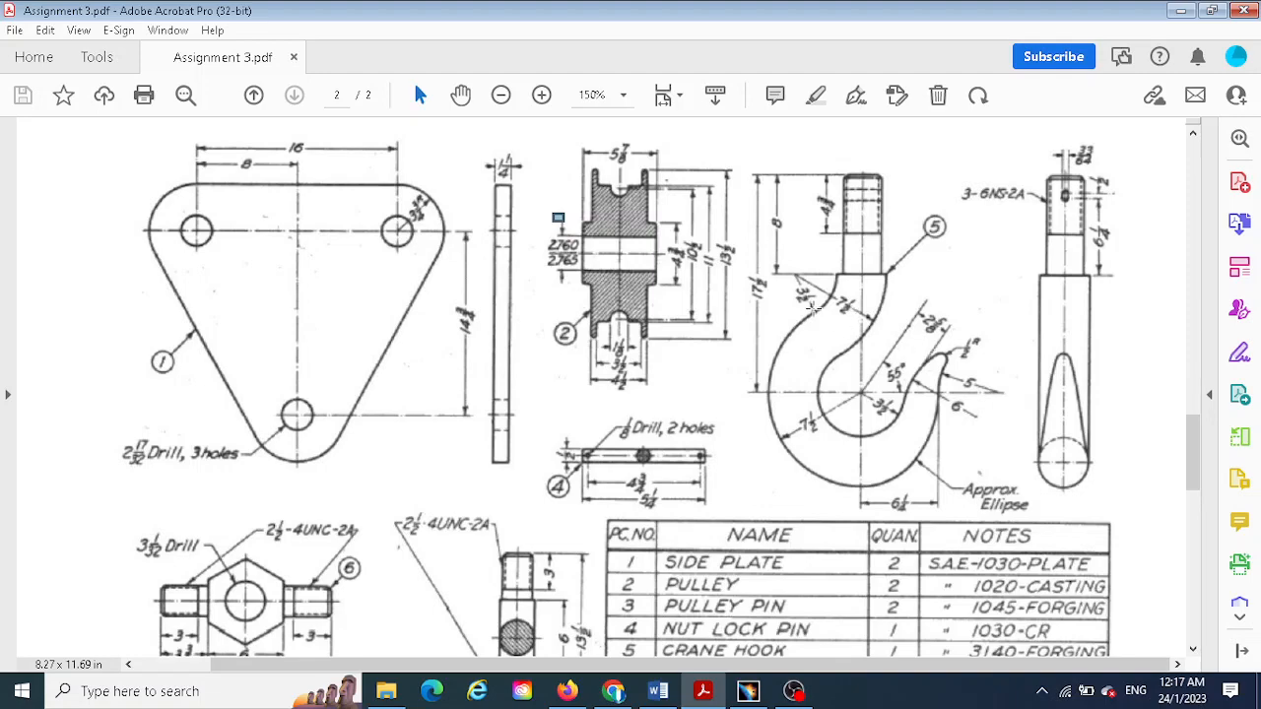
{"action": "left_click", "coordinate": [749, 692]}
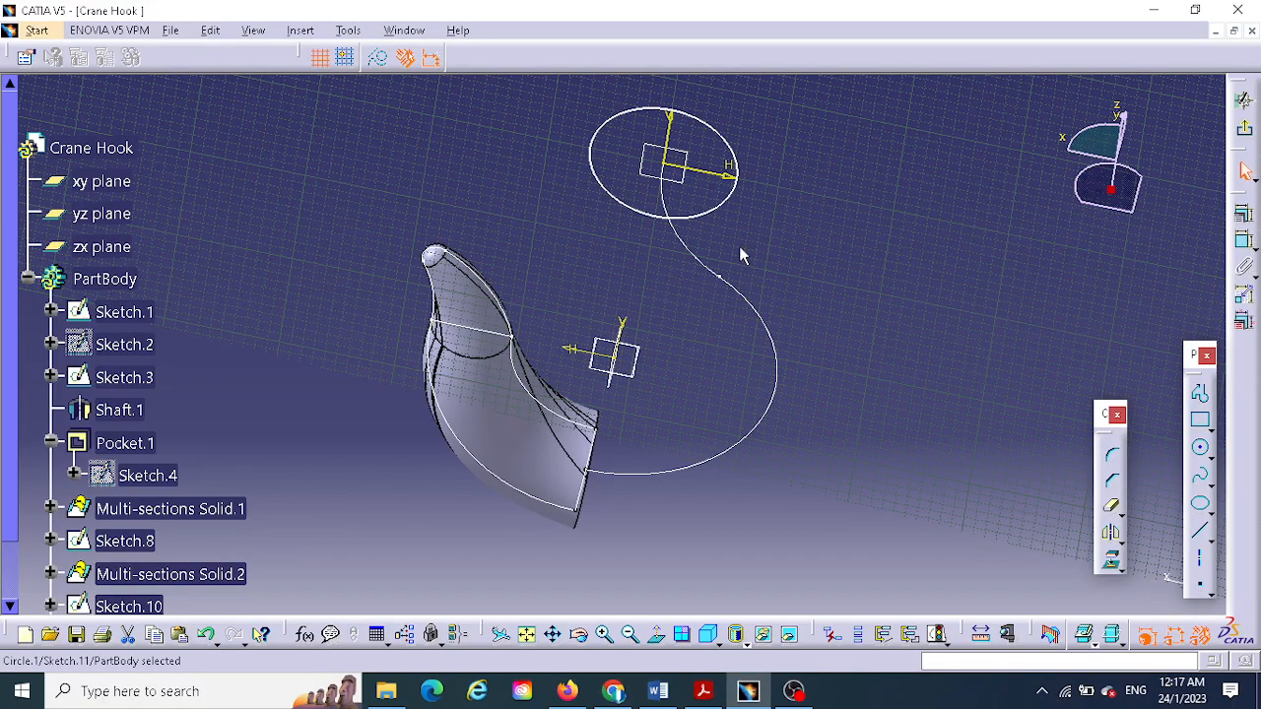
{"action": "left_click", "coordinate": [1245, 239]}
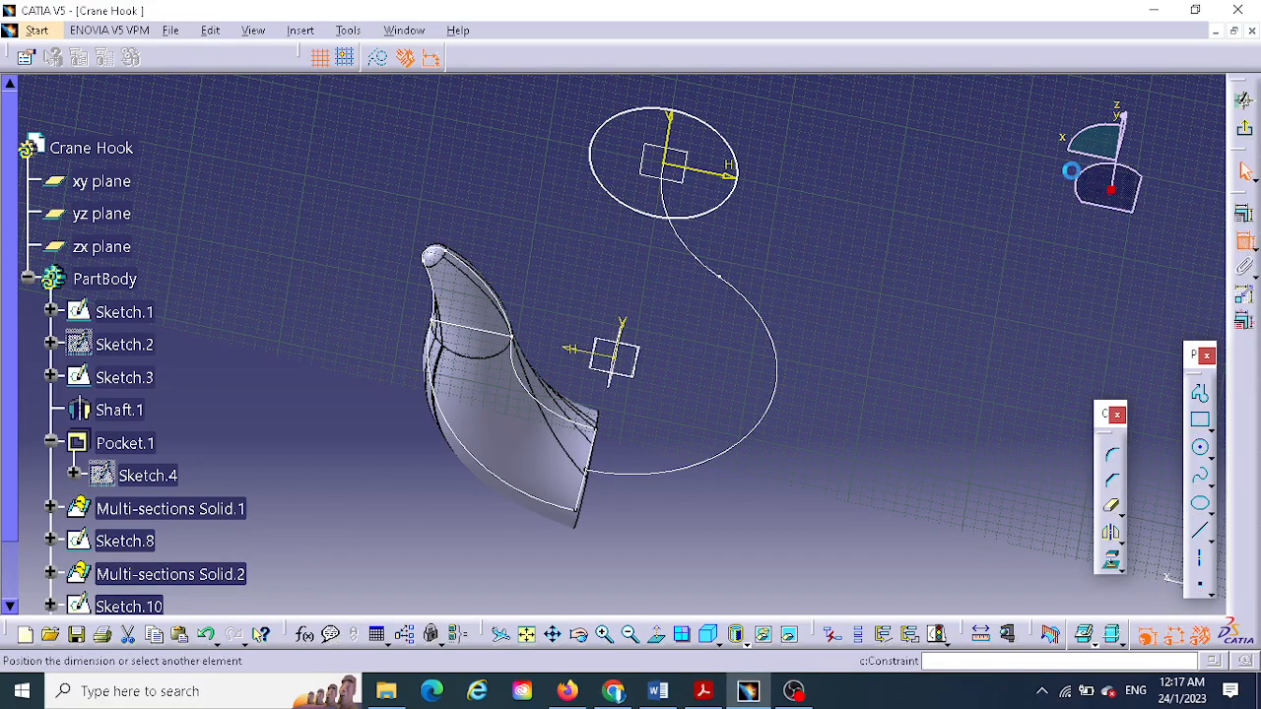
{"action": "left_click", "coordinate": [737, 168]}
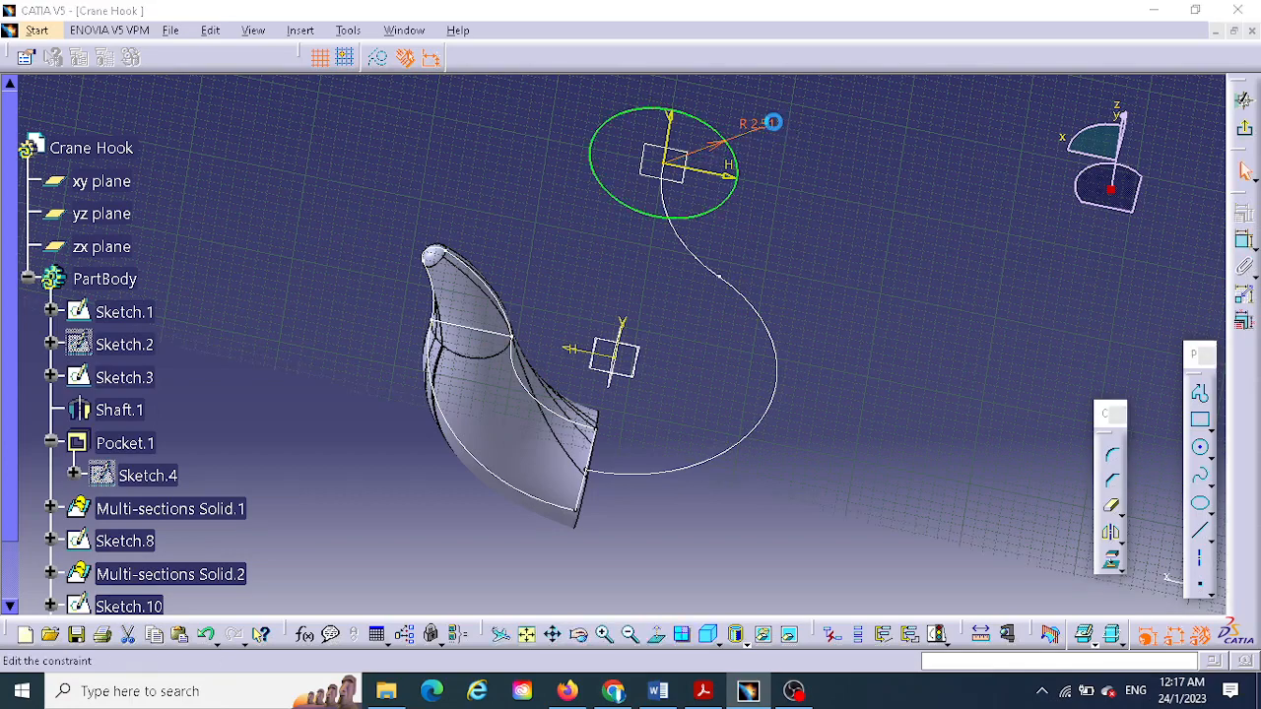
{"action": "double_click", "coordinate": [784, 132]}
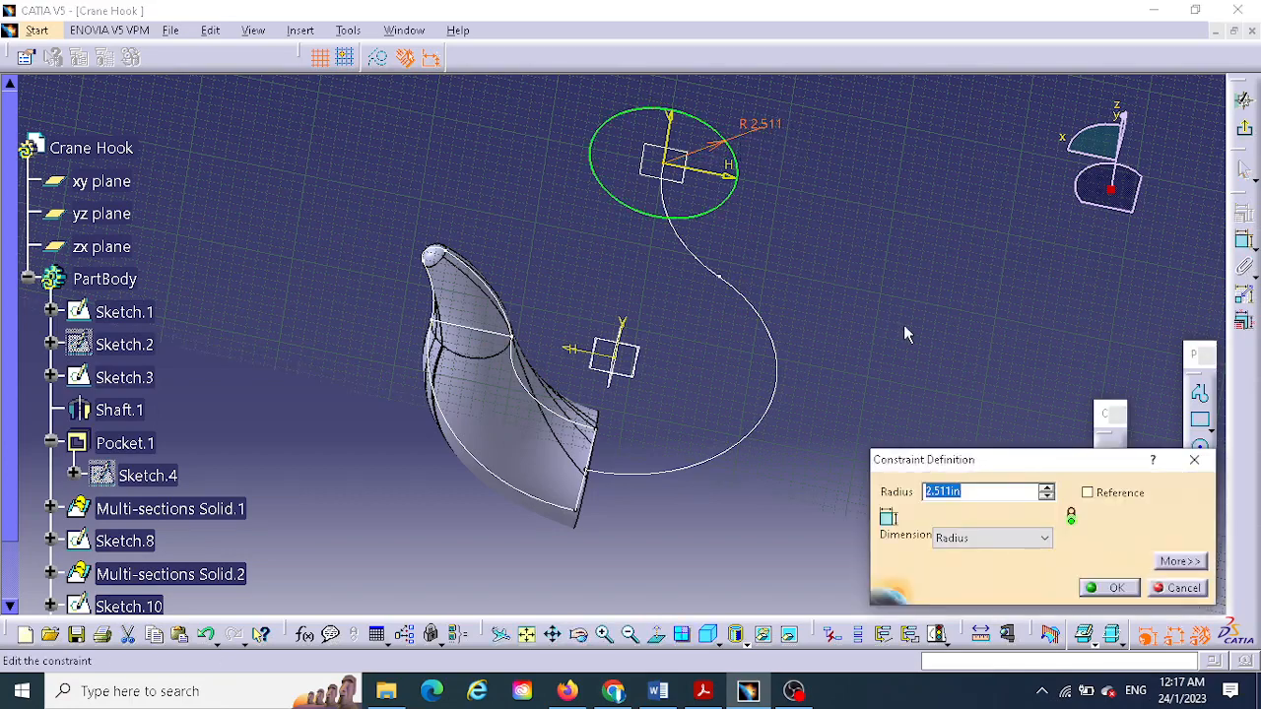
{"action": "type", "text": "2"}
{"action": "key", "text": "Return"}
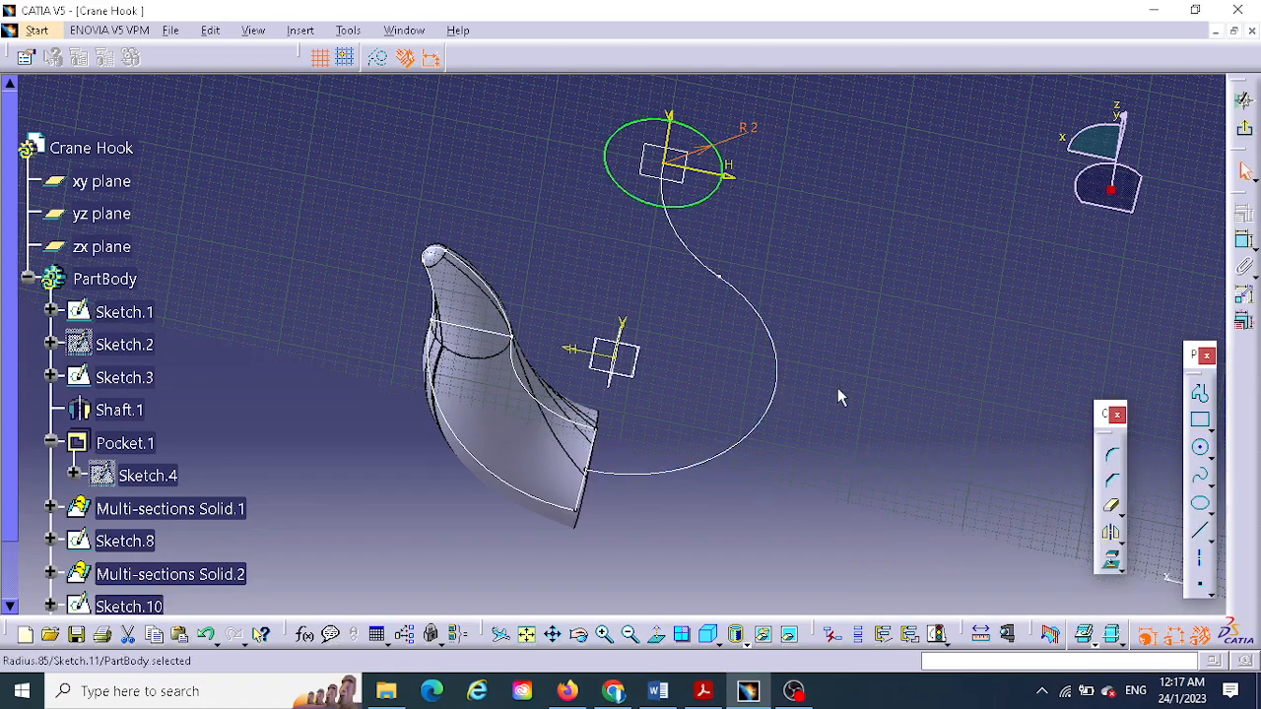
{"action": "middle_click_drag", "start_coordinate": [837, 397], "coordinate": [867, 330]}
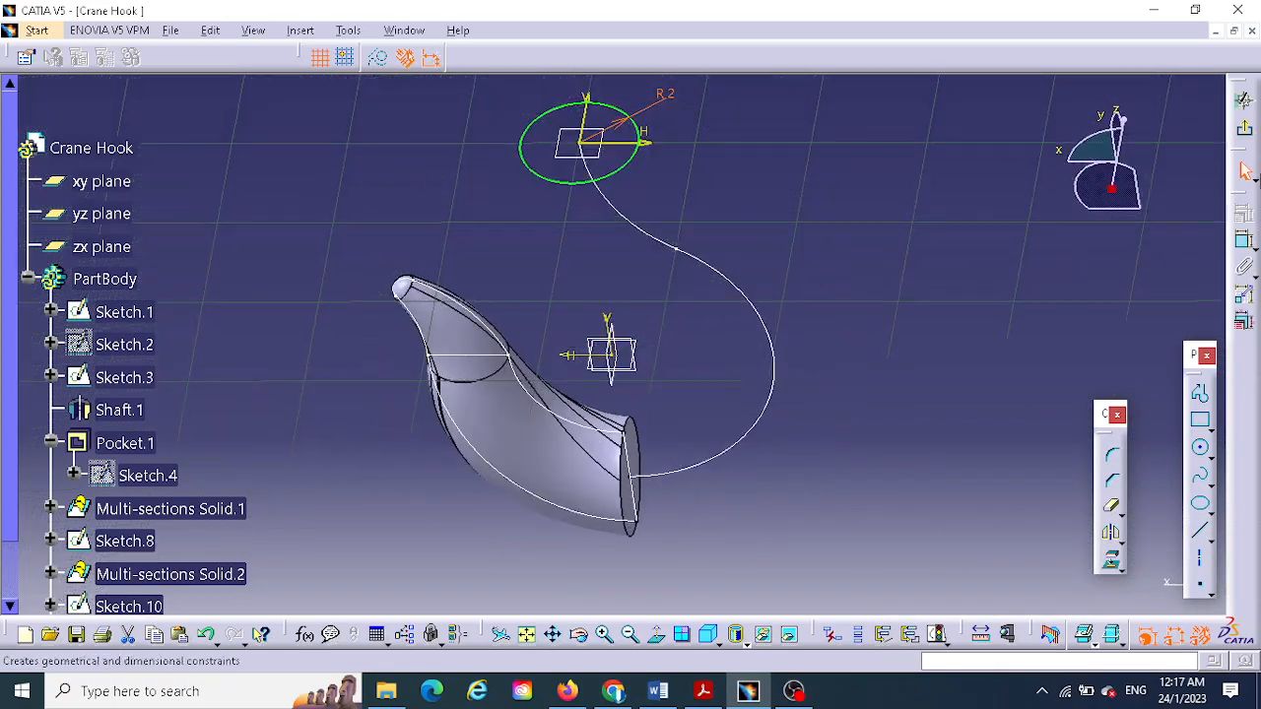
{"action": "left_click", "coordinate": [1244, 130]}
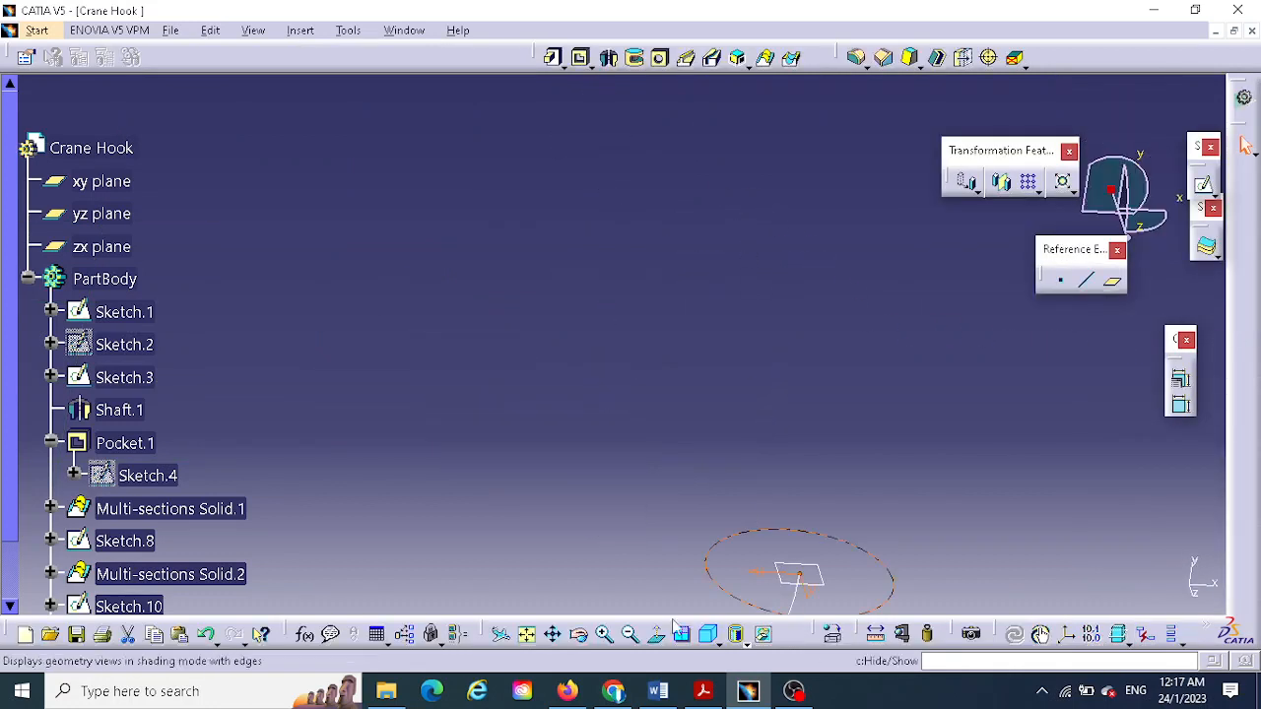
- Try to create a rib from the circle sketch along the S-shaped centre curve, and cancel the rib definition
{"action": "left_click", "coordinate": [528, 634]}
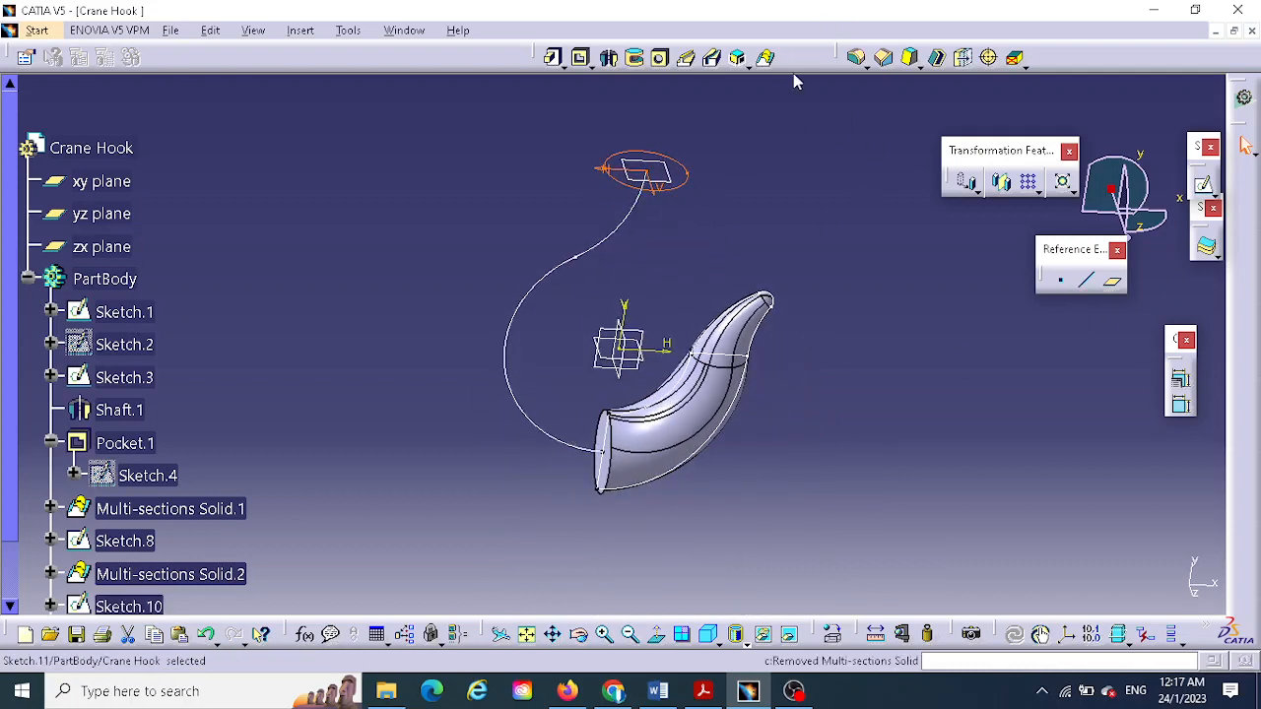
{"action": "left_click", "coordinate": [791, 57]}
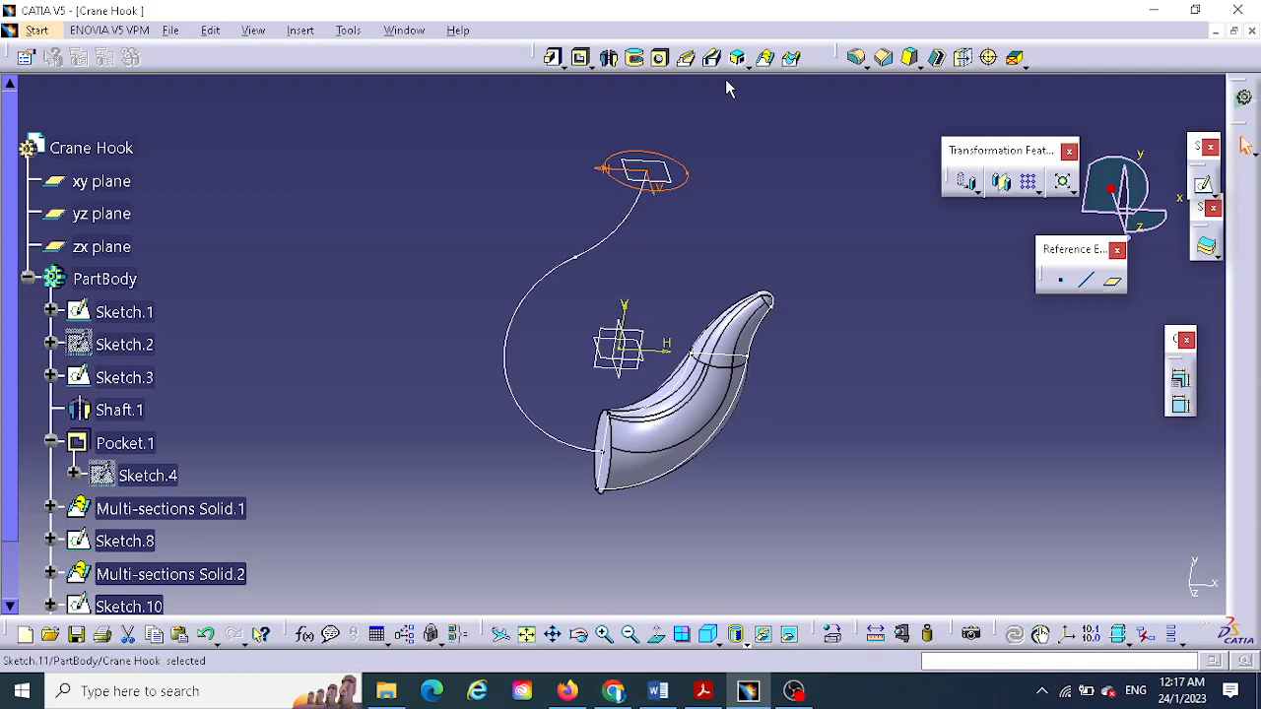
{"action": "left_click", "coordinate": [687, 59]}
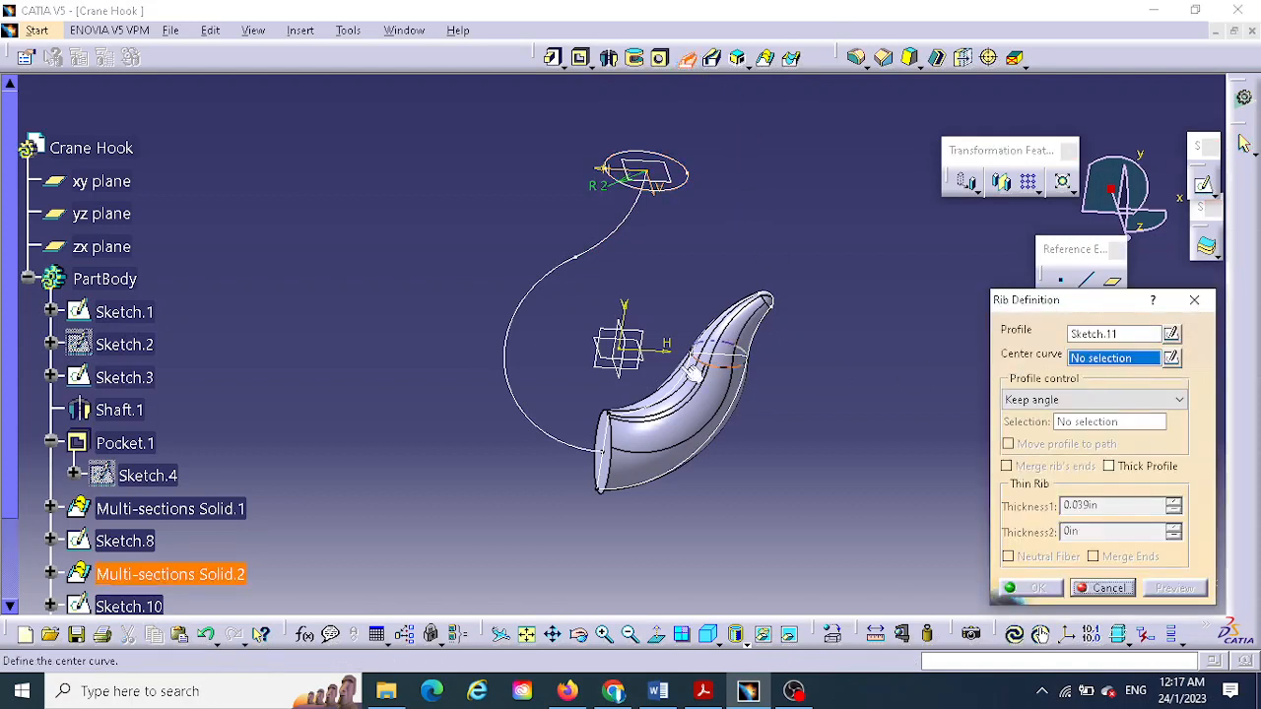
{"action": "left_click", "coordinate": [551, 279]}
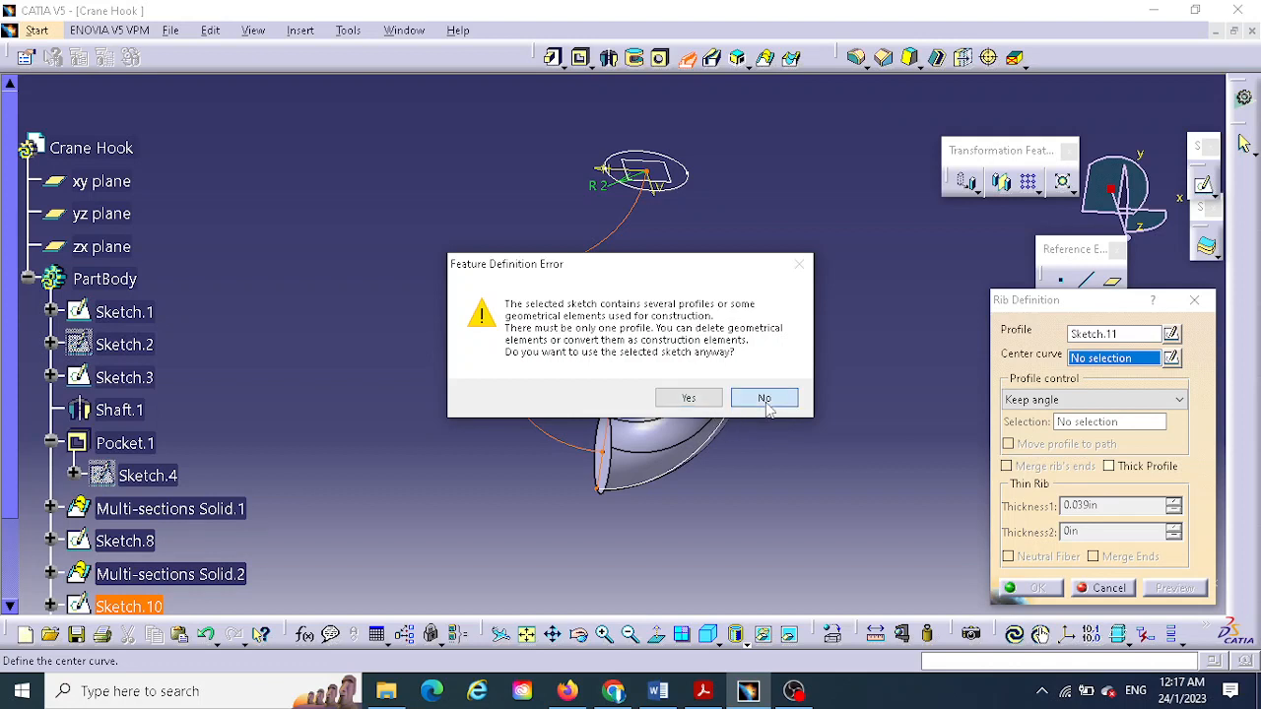
{"action": "left_click", "coordinate": [765, 399]}
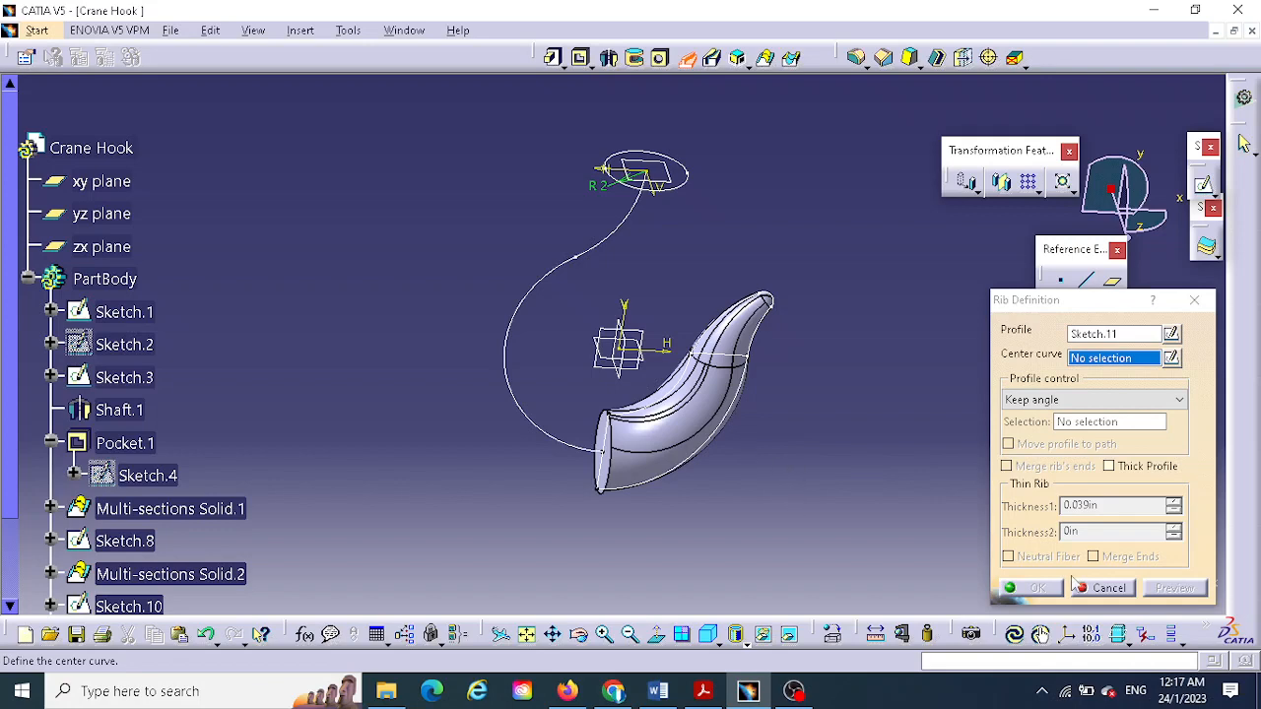
{"action": "left_click", "coordinate": [1121, 589]}
- Delete the straight edge across the hook body's end section with its children, and undo the deletion
{"action": "middle_click_drag", "start_coordinate": [774, 495], "coordinate": [834, 399]}
{"action": "middle_click_drag", "start_coordinate": [802, 582], "coordinate": [845, 450]}
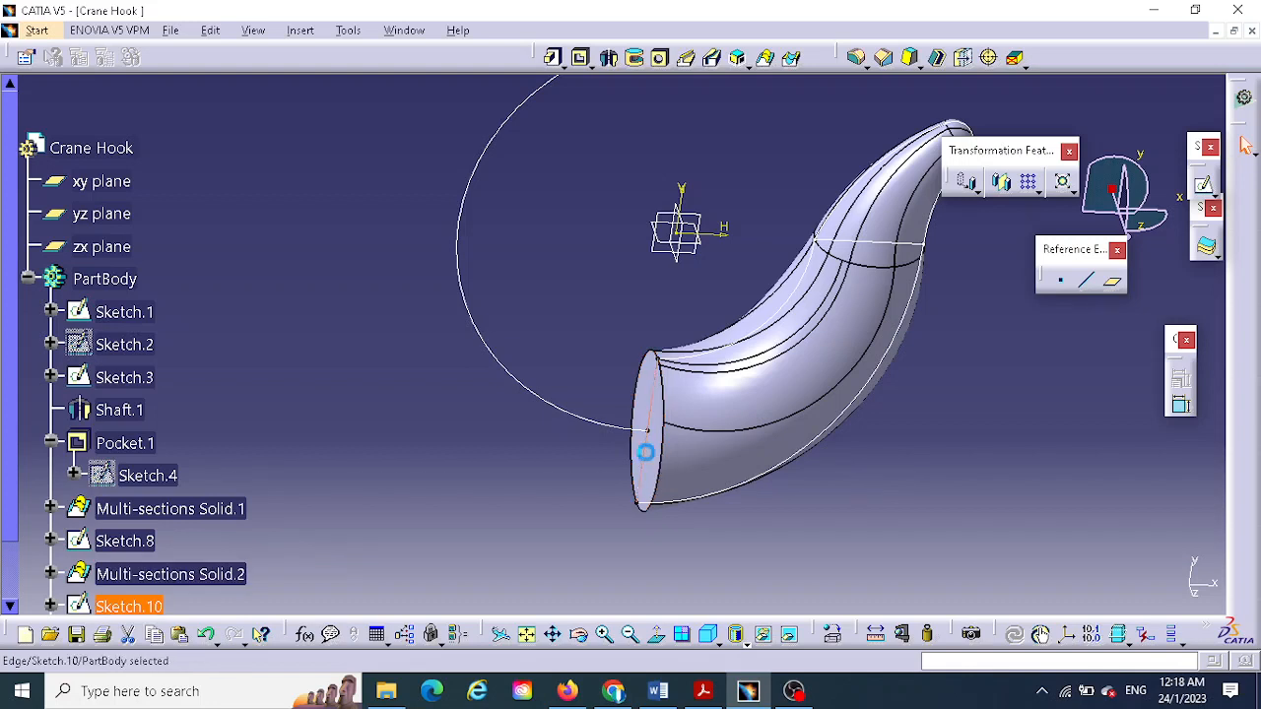
{"action": "left_click", "coordinate": [665, 460]}
{"action": "key", "text": "Delete"}
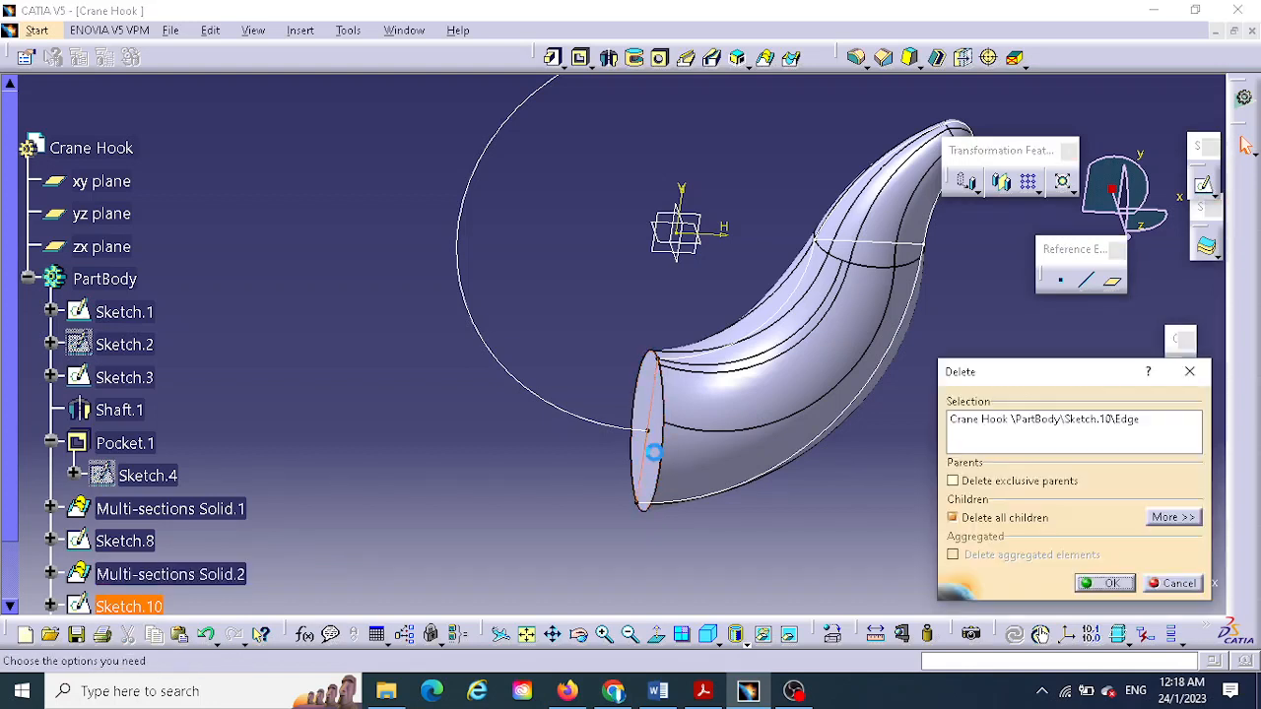
{"action": "left_click", "coordinate": [1107, 584]}
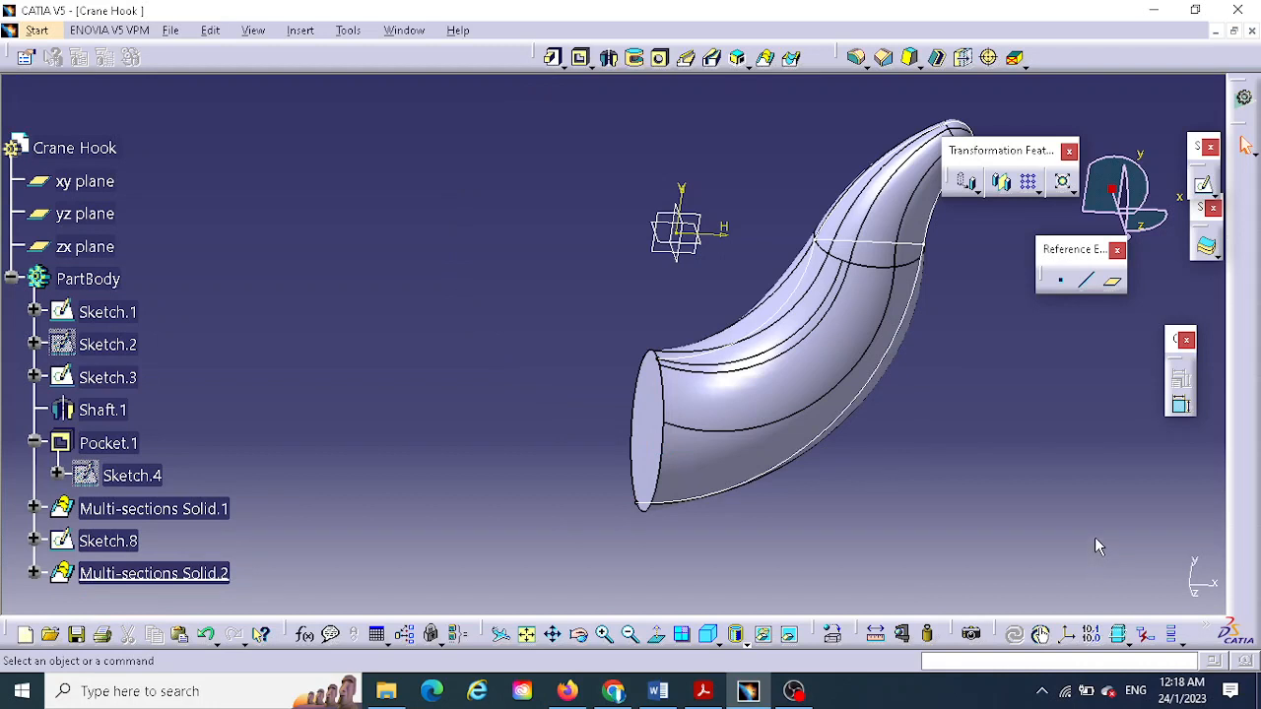
{"action": "key", "text": "ctrl+z"}
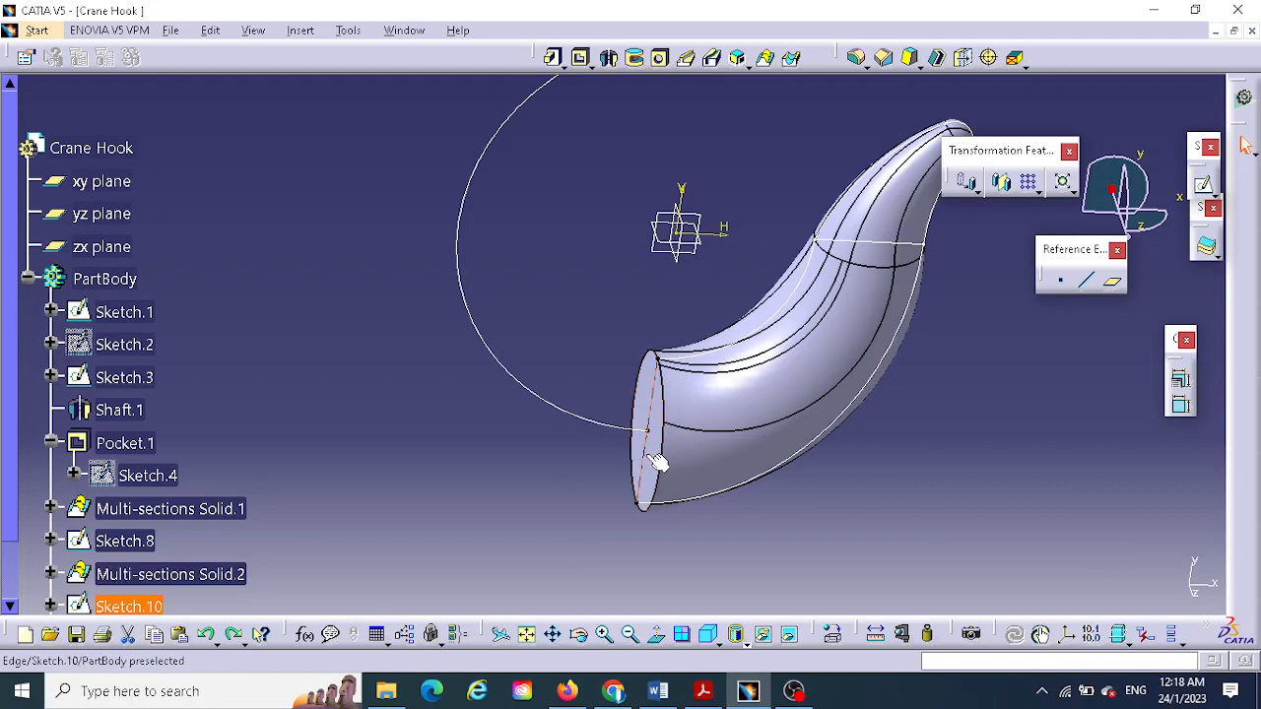
- Open the S-shaped curve's sketch and try to convert the projected line across the end section into an axis
{"action": "left_click", "coordinate": [643, 456]}
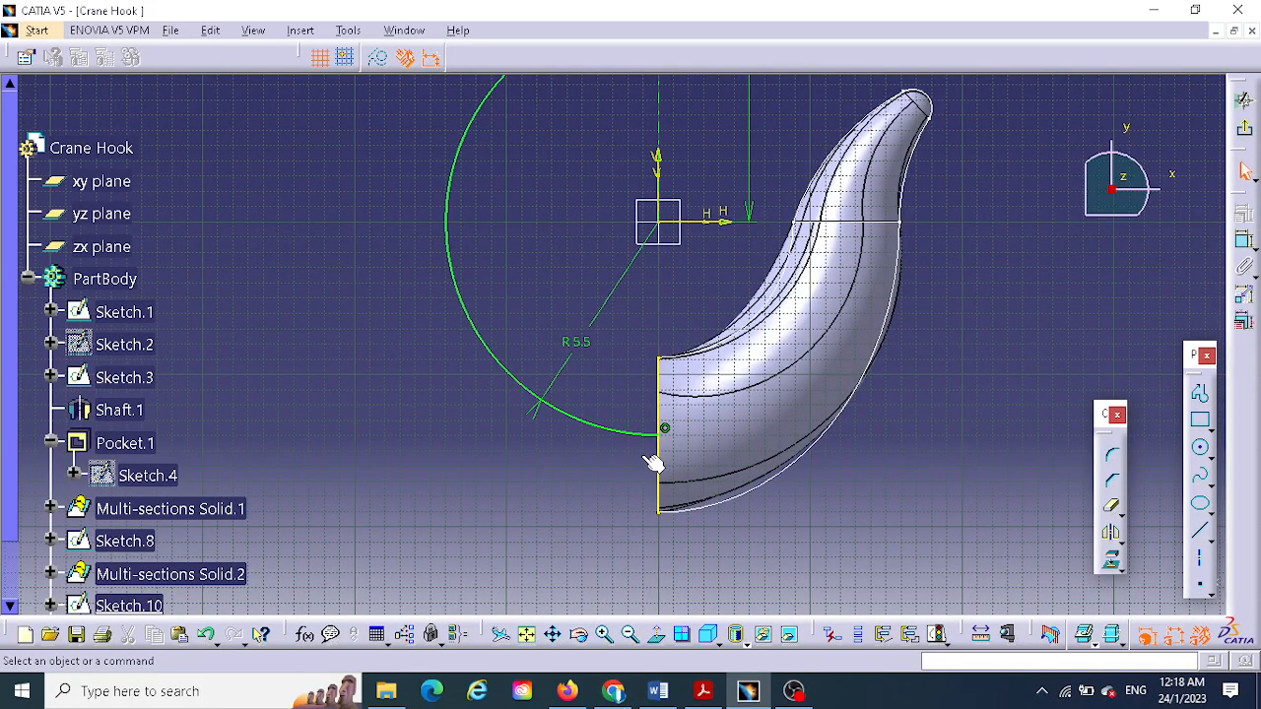
{"action": "mouse_move", "coordinate": [857, 475]}
{"action": "middle_mouse_down"}
{"action": "mouse_move", "coordinate": [929, 442]}
{"action": "mouse_move", "coordinate": [653, 344]}
{"action": "mouse_move", "coordinate": [512, 322]}
{"action": "mouse_move", "coordinate": [577, 281]}
{"action": "mouse_move", "coordinate": [614, 282]}
{"action": "mouse_move", "coordinate": [626, 306]}
{"action": "middle_mouse_up"}
{"action": "left_click", "coordinate": [669, 393]}
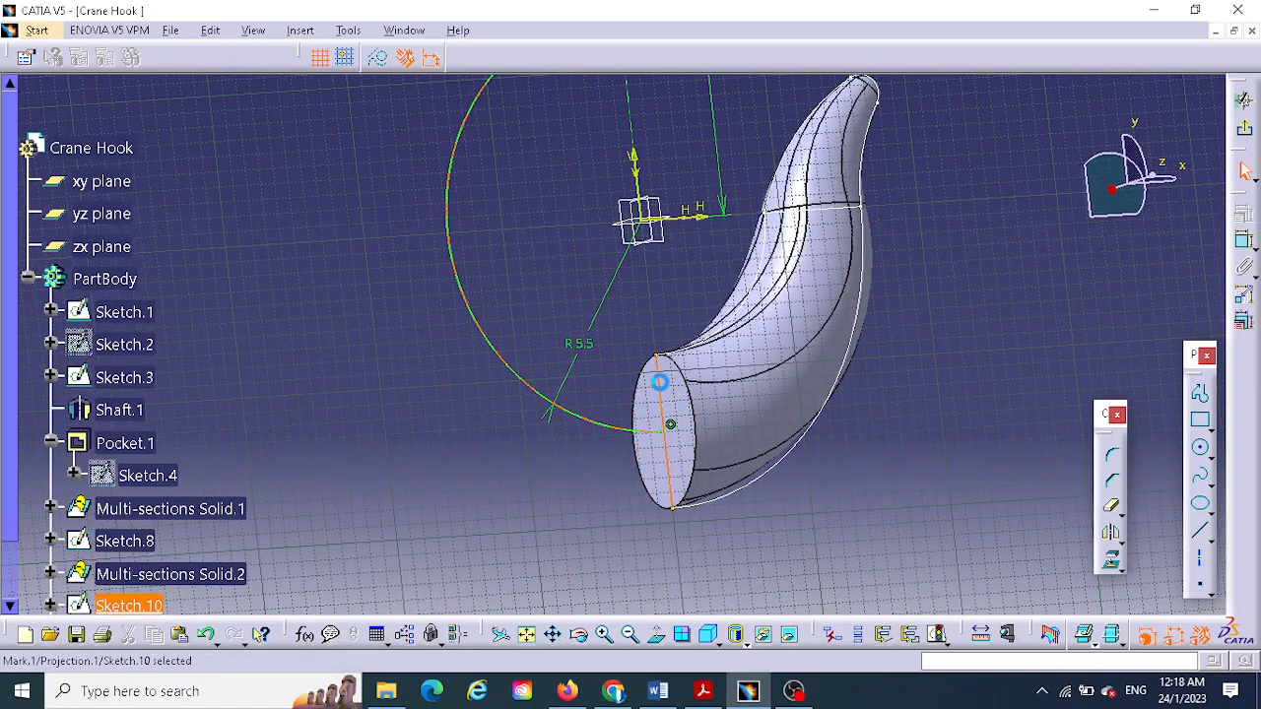
{"action": "left_click", "coordinate": [1201, 562]}
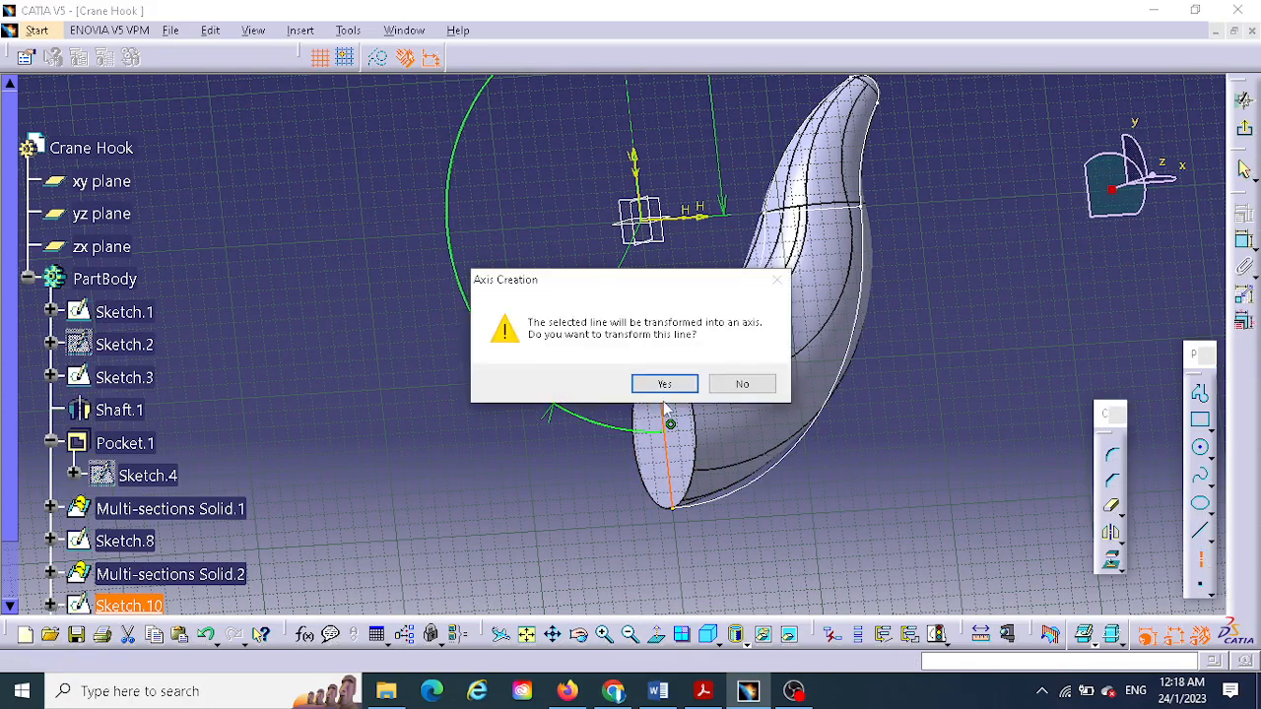
{"action": "left_click", "coordinate": [742, 384]}
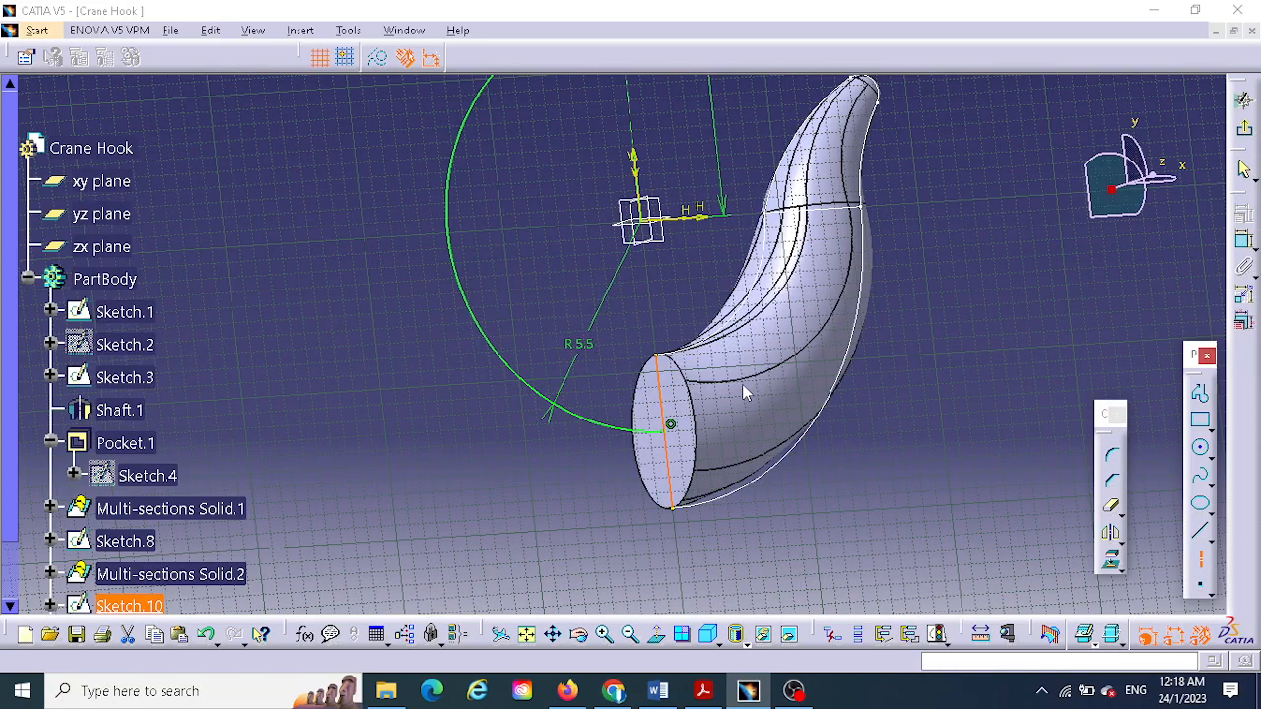
{"action": "left_click", "coordinate": [947, 481]}
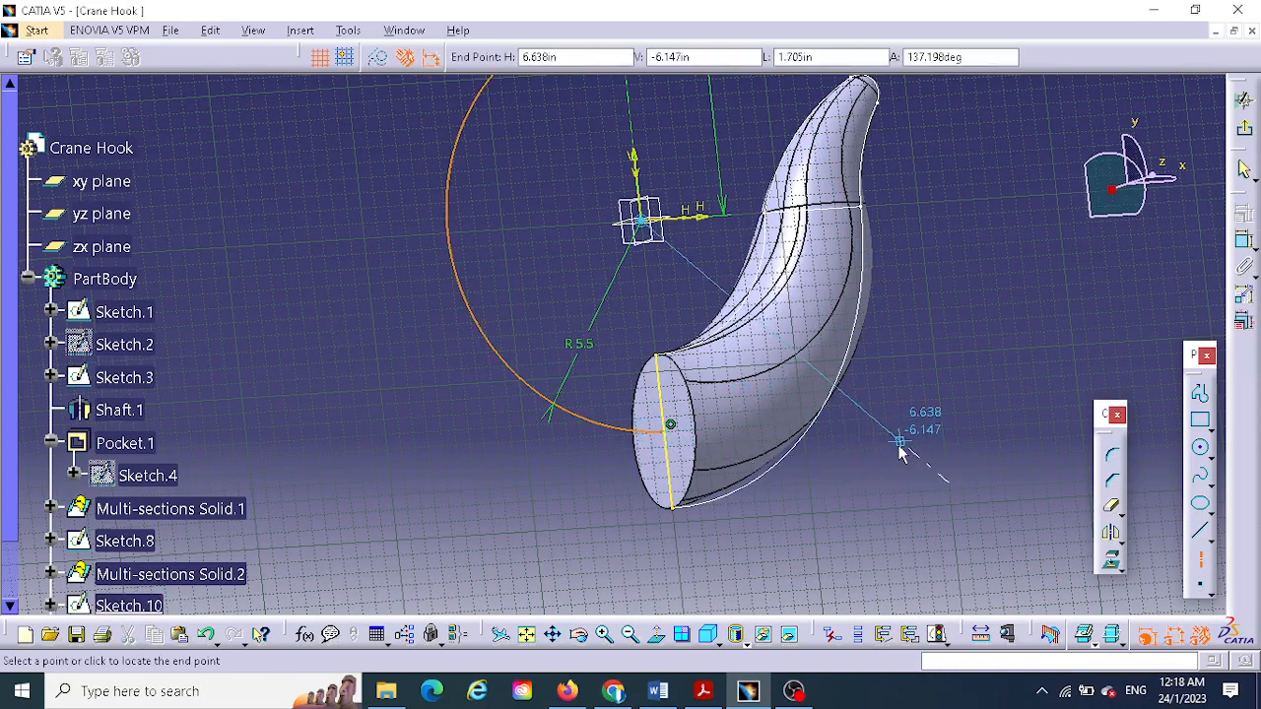
- Delete the projected end-section line from the S-shaped curve's sketch and exit the sketch
{"action": "left_click", "coordinate": [676, 459]}
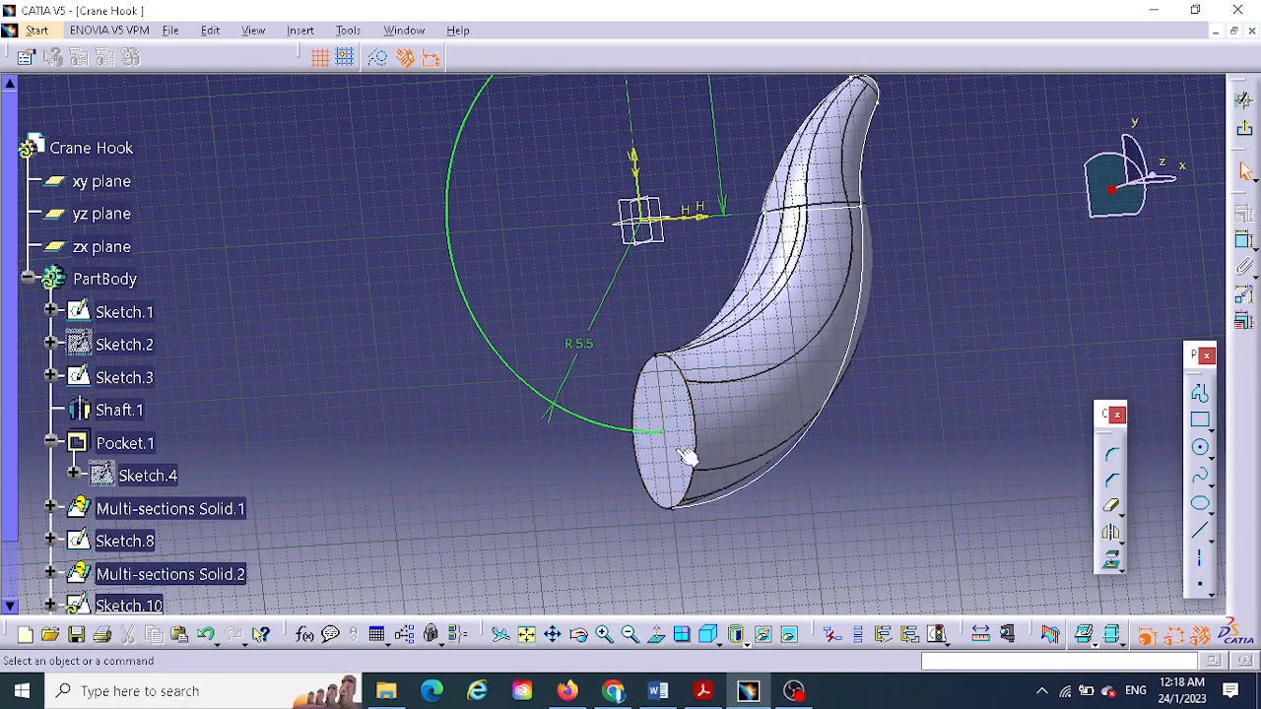
{"action": "middle_click_drag", "start_coordinate": [953, 398], "coordinate": [861, 389]}
{"action": "left_click", "coordinate": [1246, 134]}
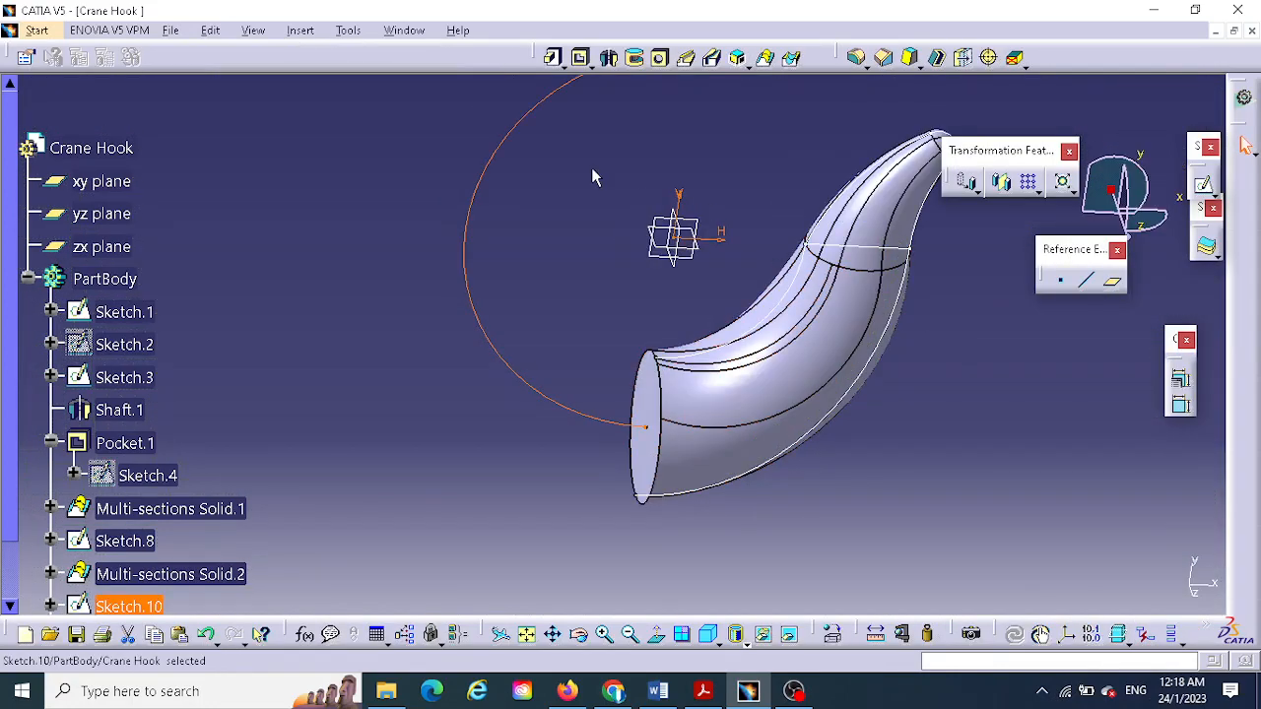
- Start a rib and try to assign the S-shaped curve as its centre curve
{"action": "mouse_move", "coordinate": [578, 268]}
{"action": "middle_mouse_down"}
{"action": "mouse_move", "coordinate": [523, 476]}
{"action": "mouse_move", "coordinate": [772, 292]}
{"action": "middle_mouse_up"}
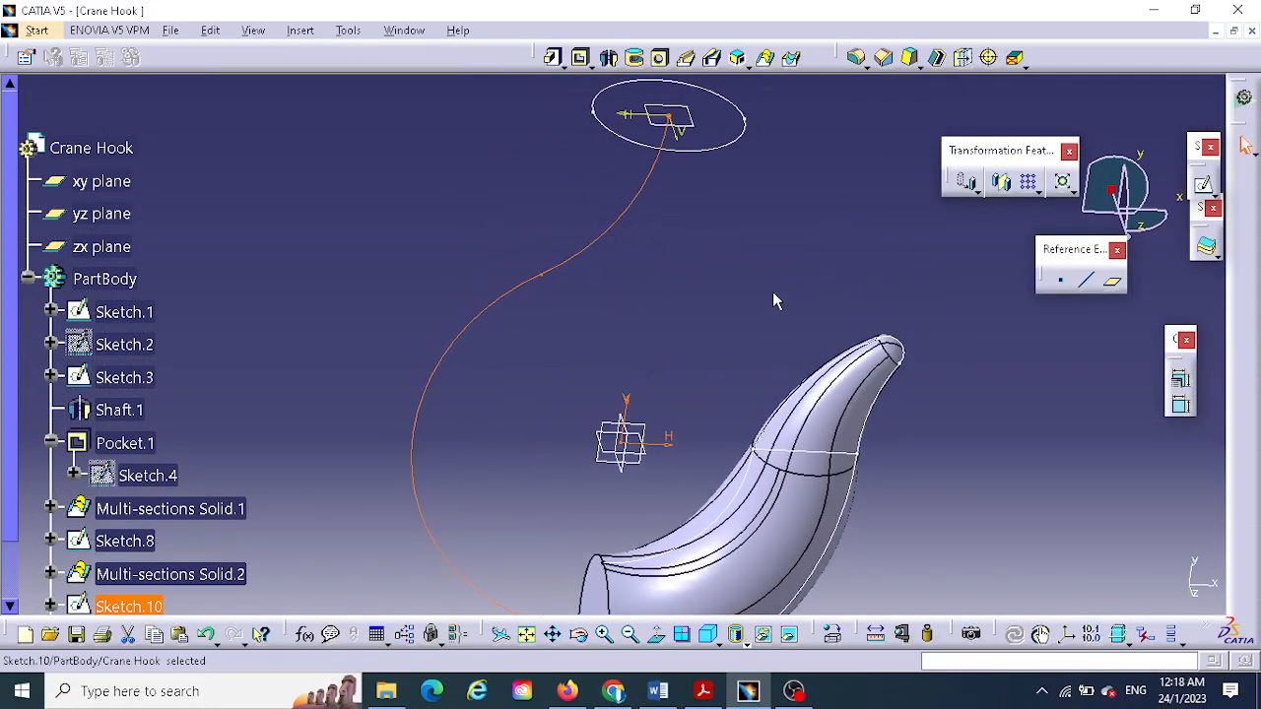
{"action": "left_click", "coordinate": [687, 57]}
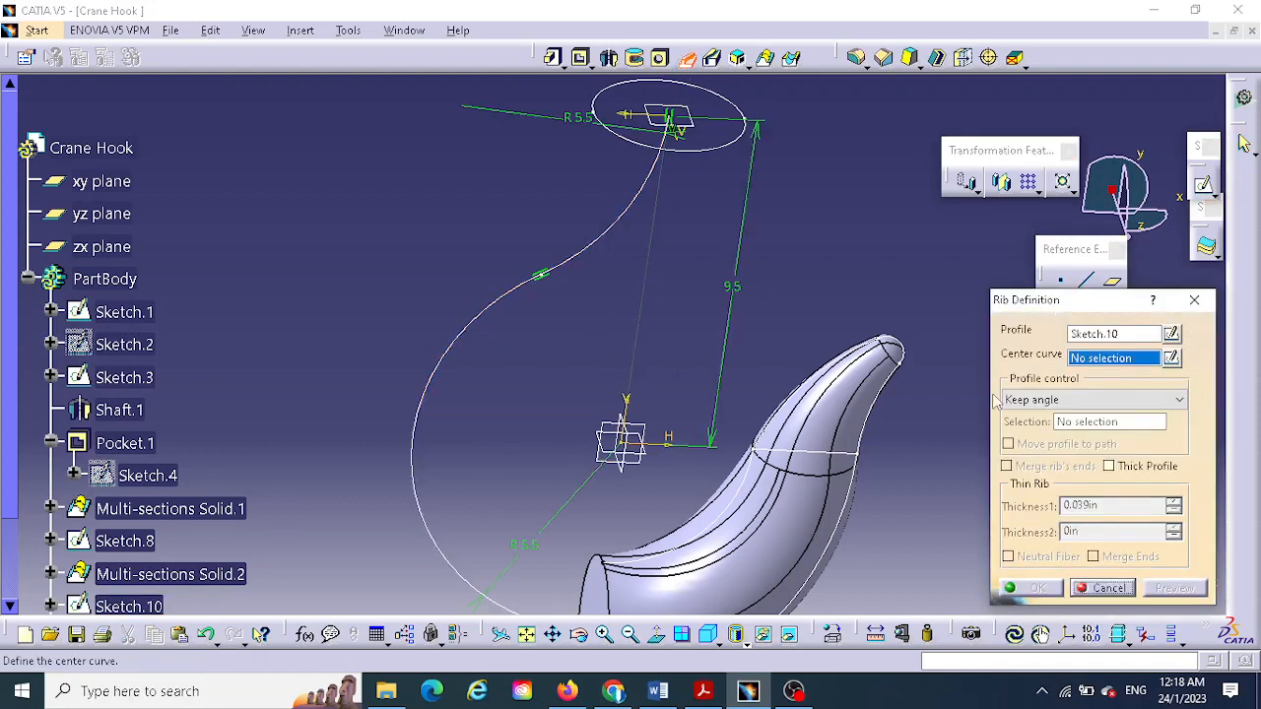
{"action": "left_click", "coordinate": [492, 308]}
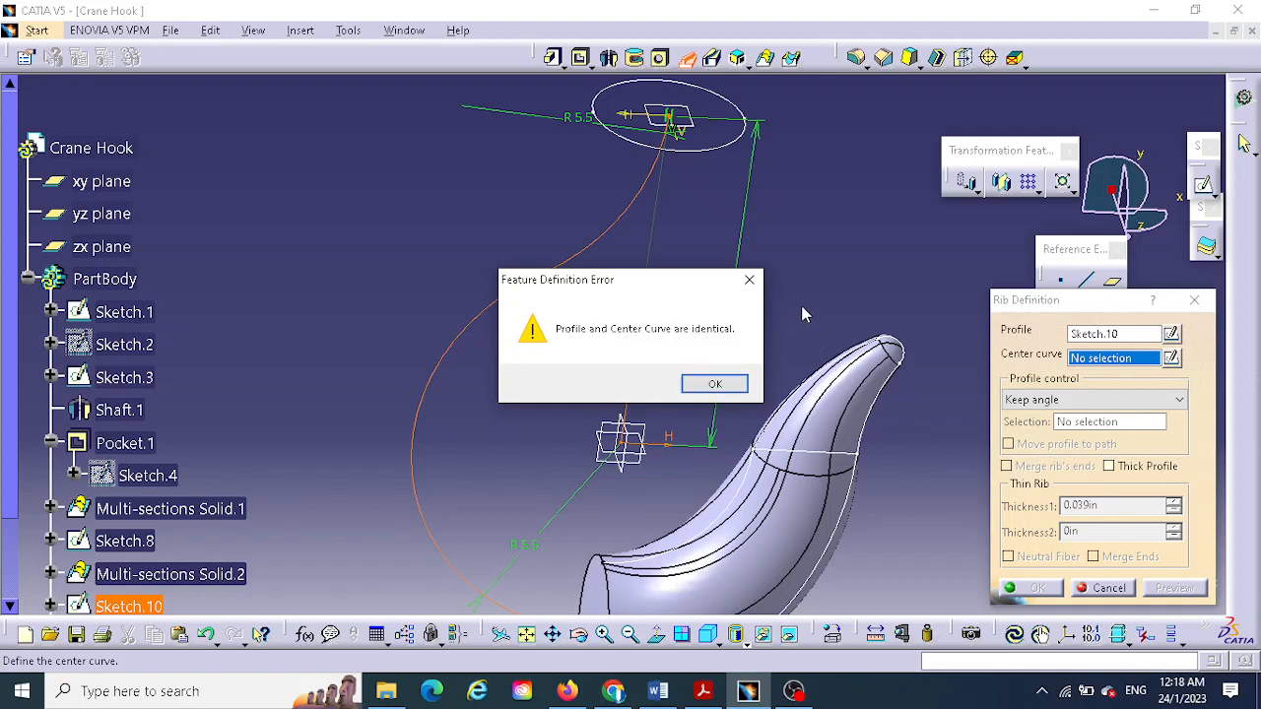
{"action": "left_click", "coordinate": [719, 384]}
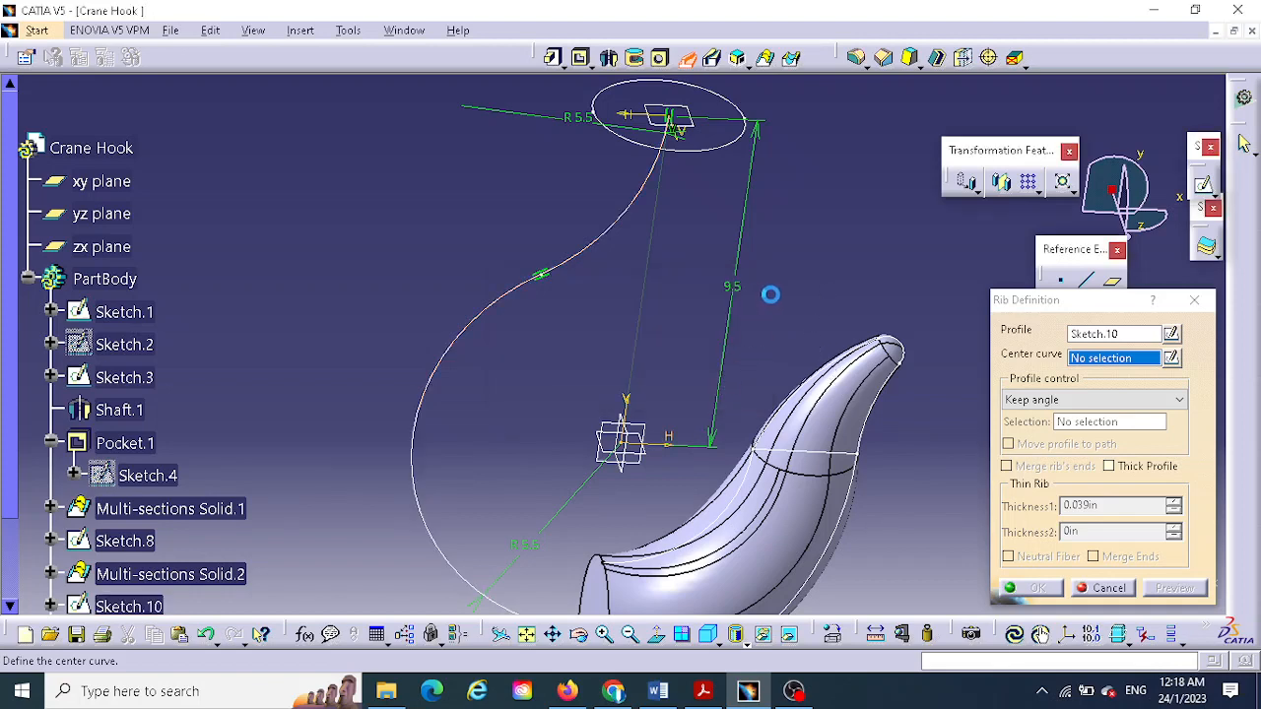
{"action": "mouse_move", "coordinate": [795, 297]}
{"action": "middle_mouse_down"}
{"action": "mouse_move", "coordinate": [803, 187]}
{"action": "mouse_move", "coordinate": [760, 217]}
{"action": "mouse_move", "coordinate": [754, 290]}
{"action": "mouse_move", "coordinate": [788, 324]}
{"action": "mouse_move", "coordinate": [816, 318]}
{"action": "middle_mouse_up"}
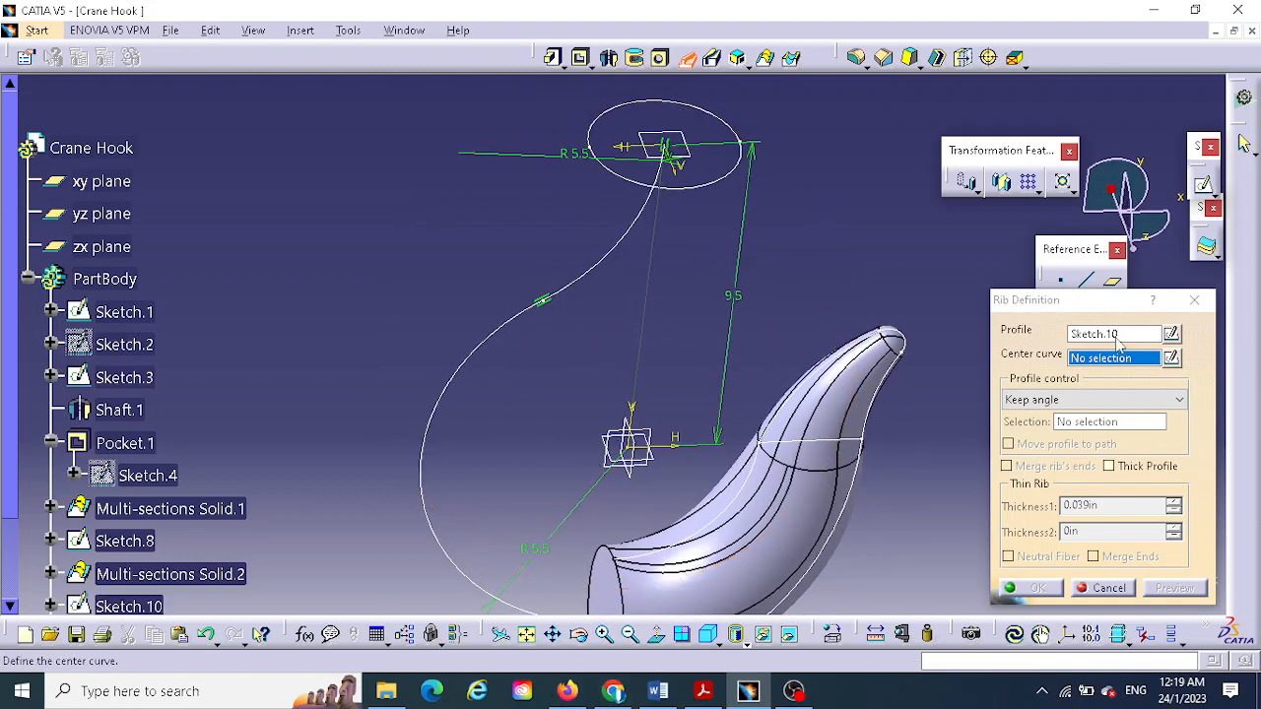
{"action": "left_click", "coordinate": [1094, 332]}
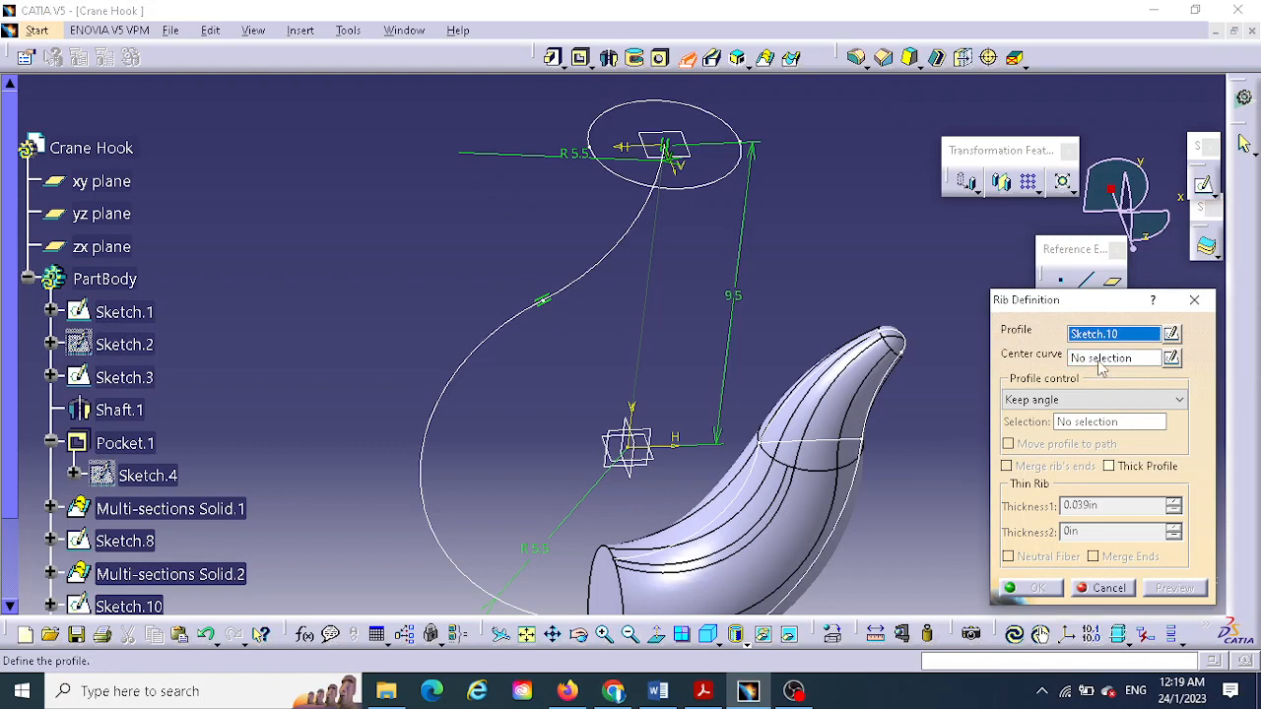
{"action": "left_click", "coordinate": [1099, 359]}
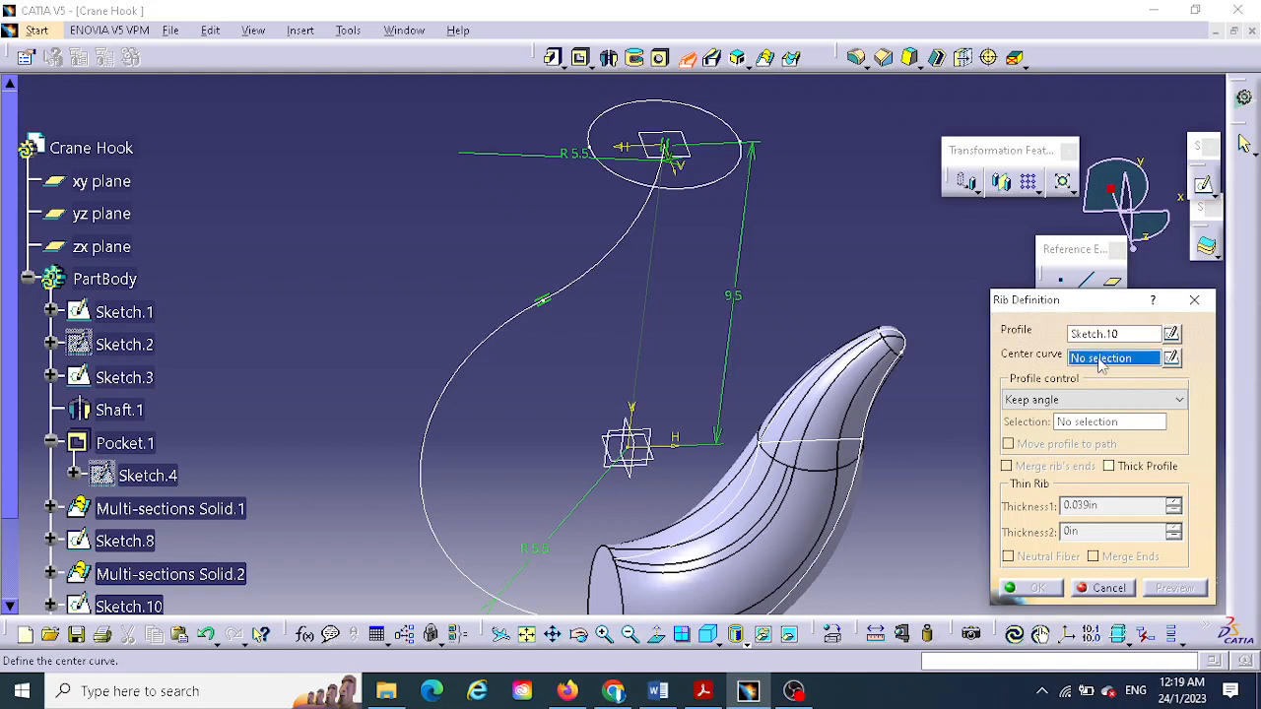
{"action": "left_click", "coordinate": [605, 259]}
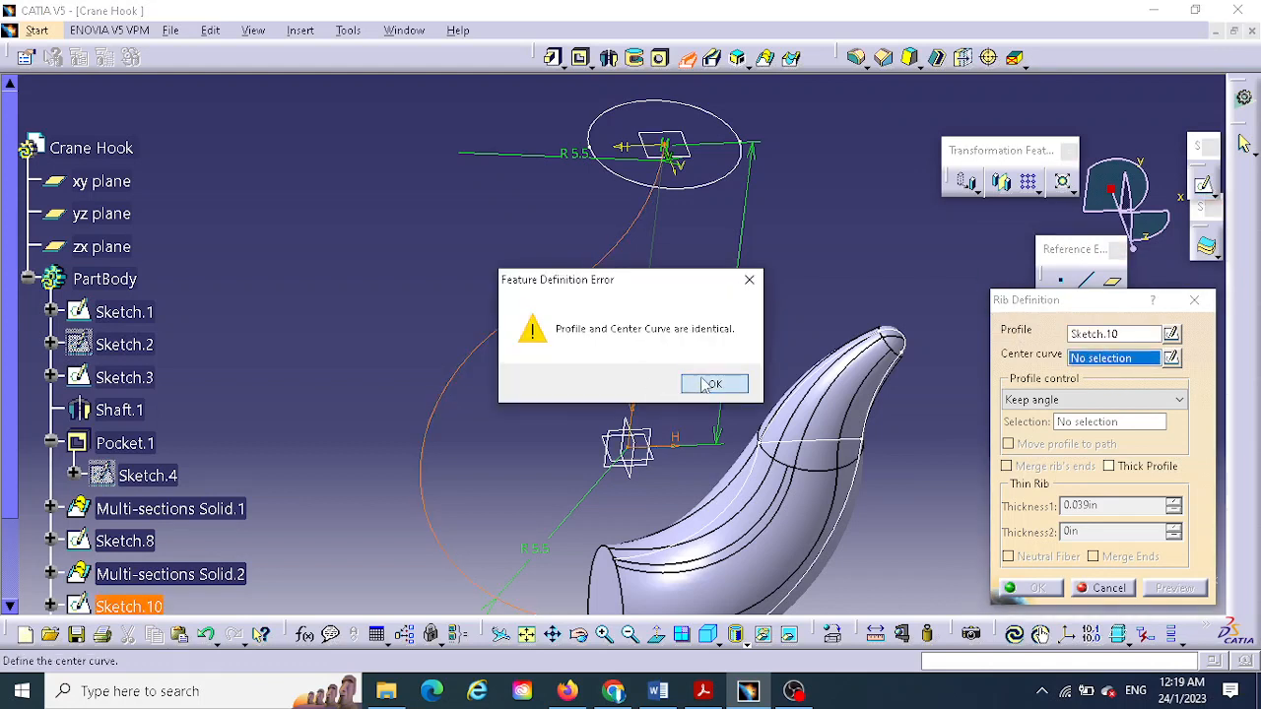
{"action": "left_click", "coordinate": [714, 384]}
- Reassign the rib's profile to the circle sketch, set the S-shaped curve as its centre curve, preview the rib and create it
{"action": "left_click", "coordinate": [1092, 336]}
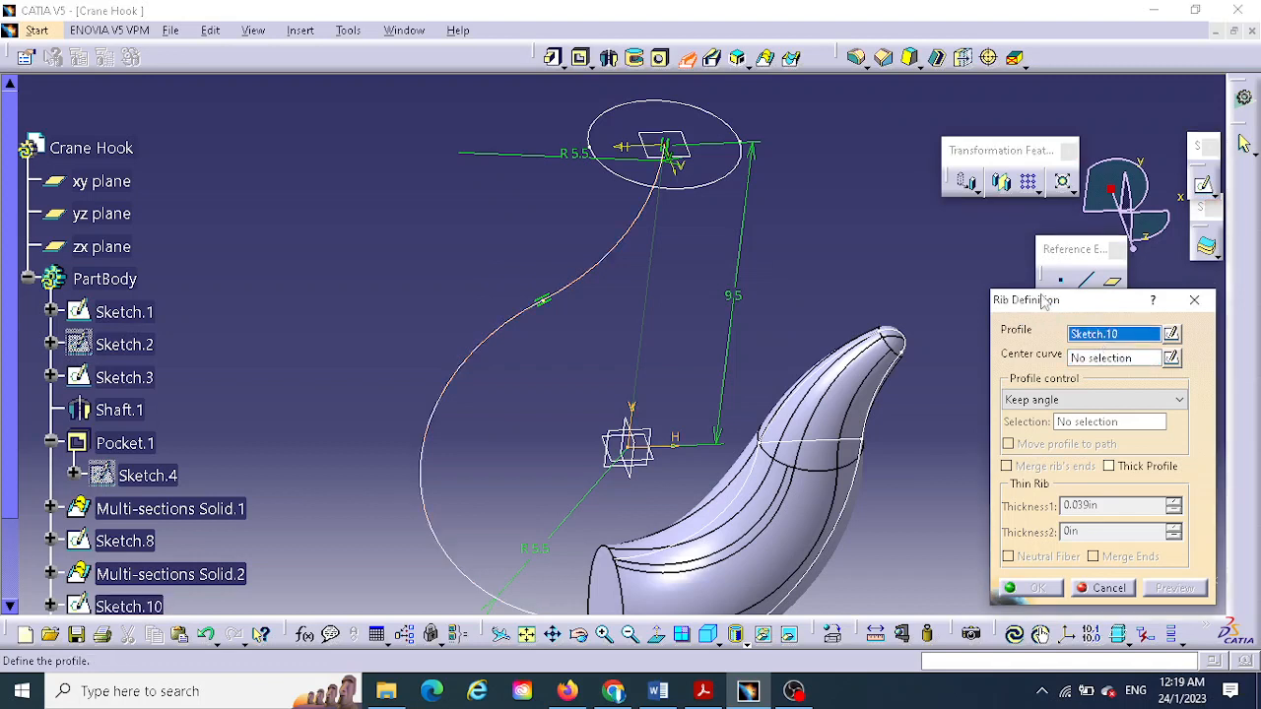
{"action": "left_click", "coordinate": [633, 183]}
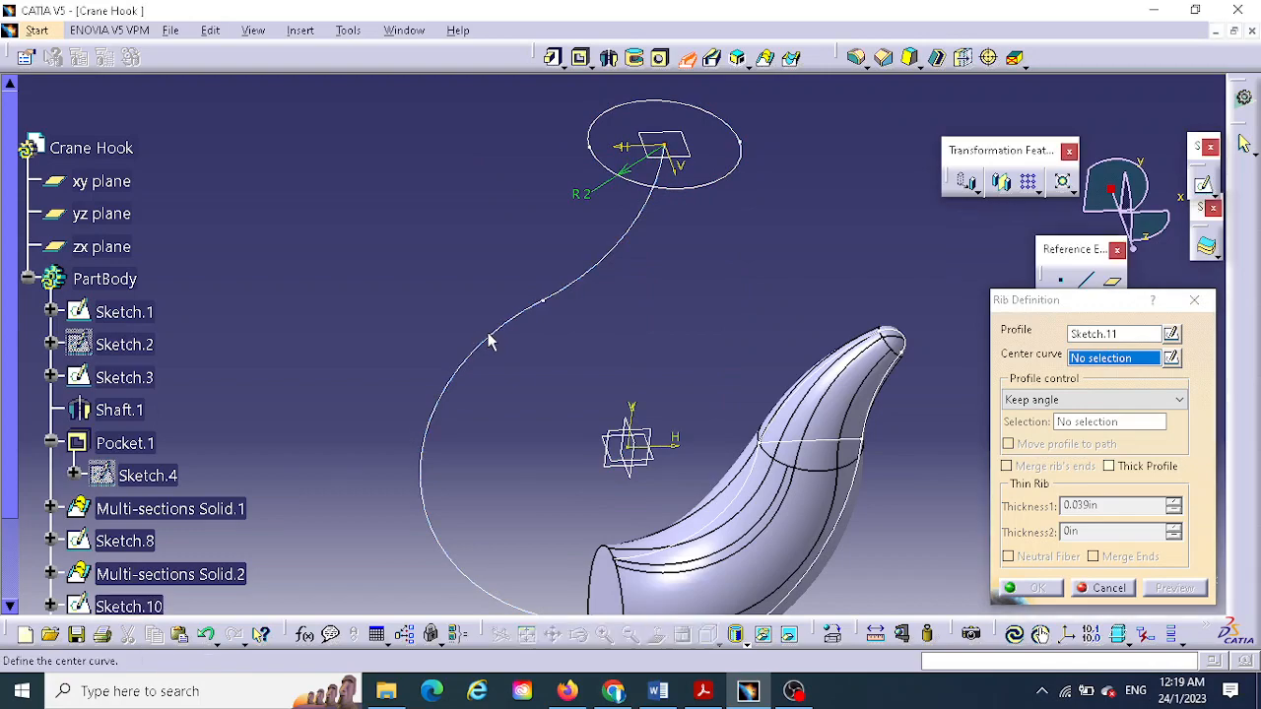
{"action": "left_click", "coordinate": [496, 329]}
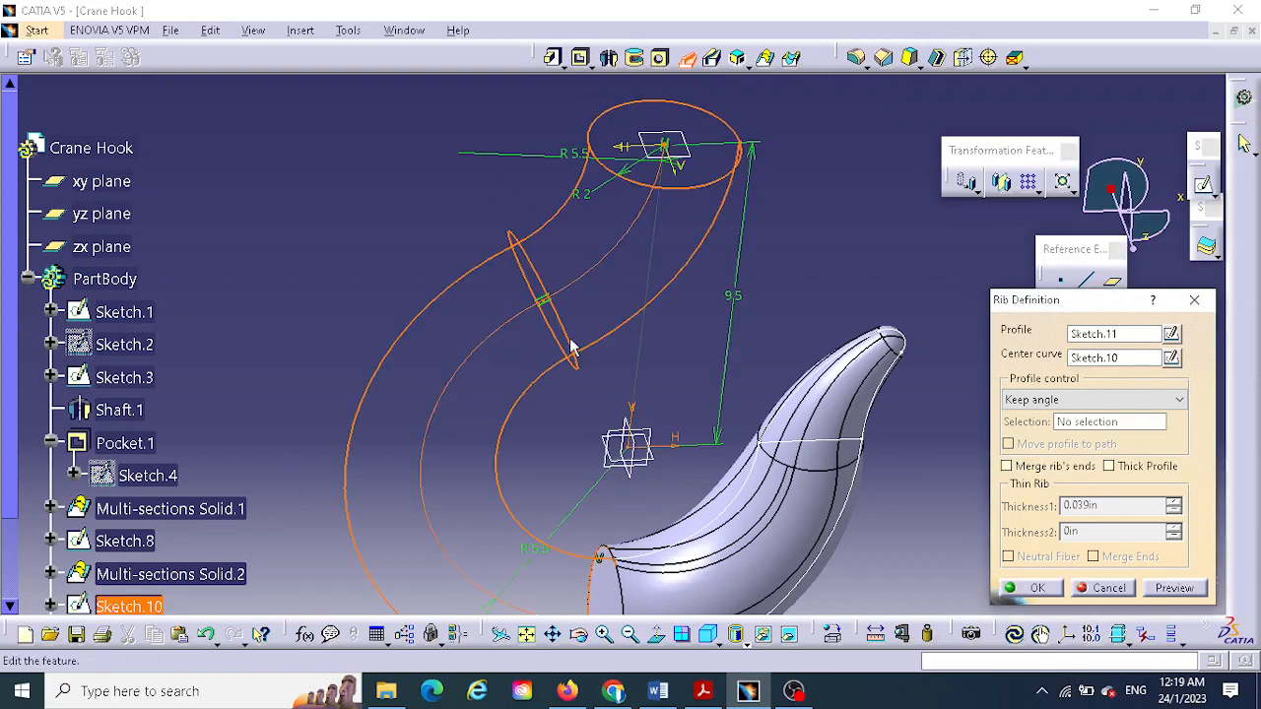
{"action": "mouse_move", "coordinate": [796, 345]}
{"action": "middle_mouse_down"}
{"action": "mouse_move", "coordinate": [785, 329]}
{"action": "mouse_move", "coordinate": [687, 341]}
{"action": "mouse_move", "coordinate": [758, 359]}
{"action": "middle_mouse_up"}
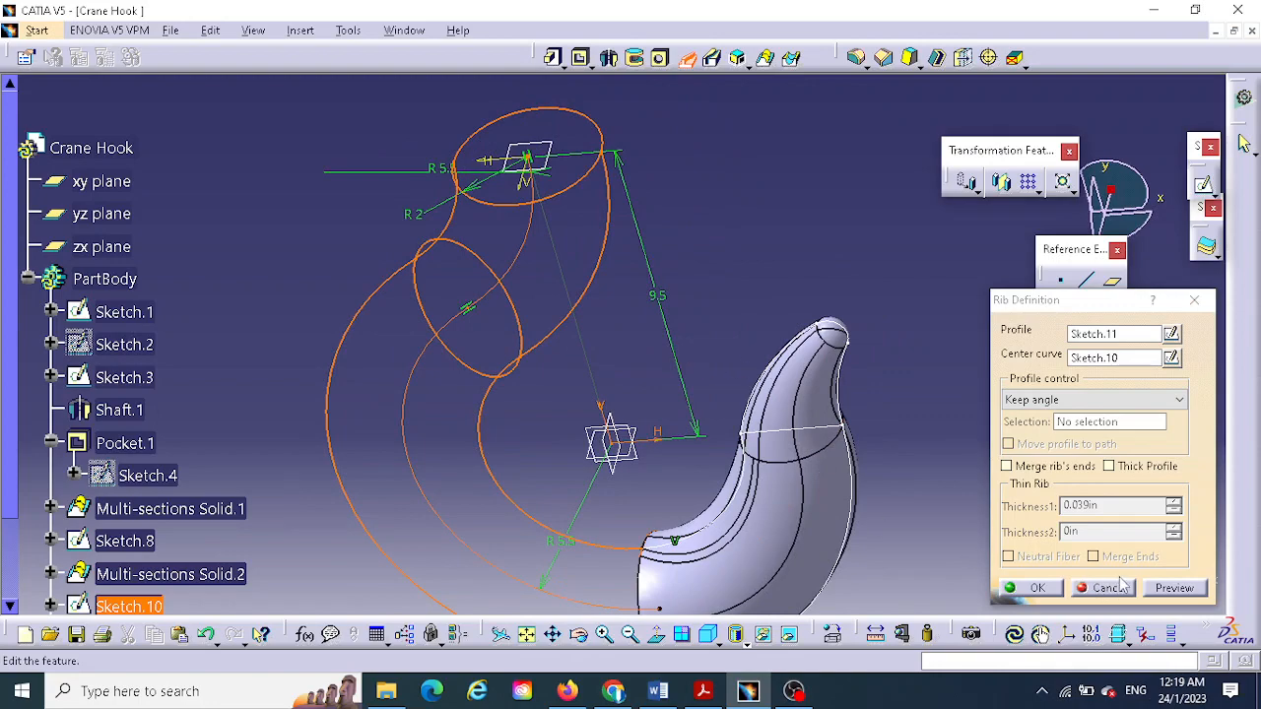
{"action": "left_click", "coordinate": [1172, 587]}
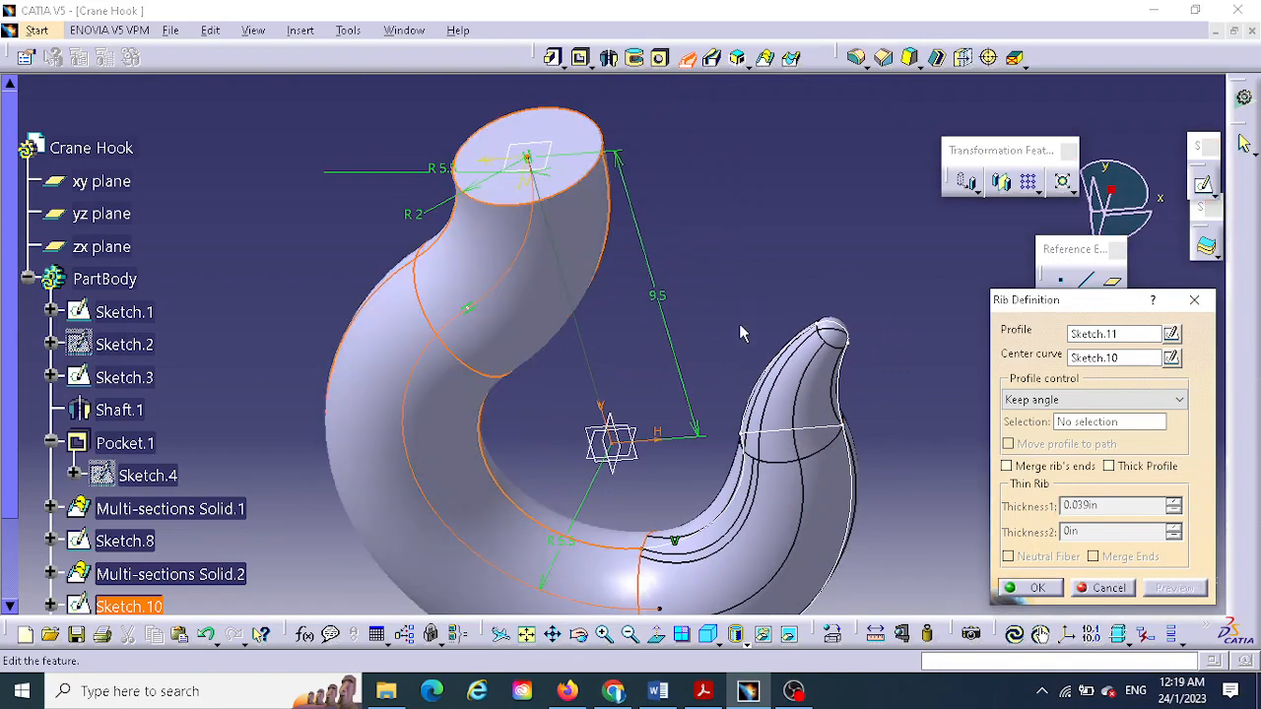
{"action": "middle_click_drag", "start_coordinate": [740, 333], "coordinate": [734, 197]}
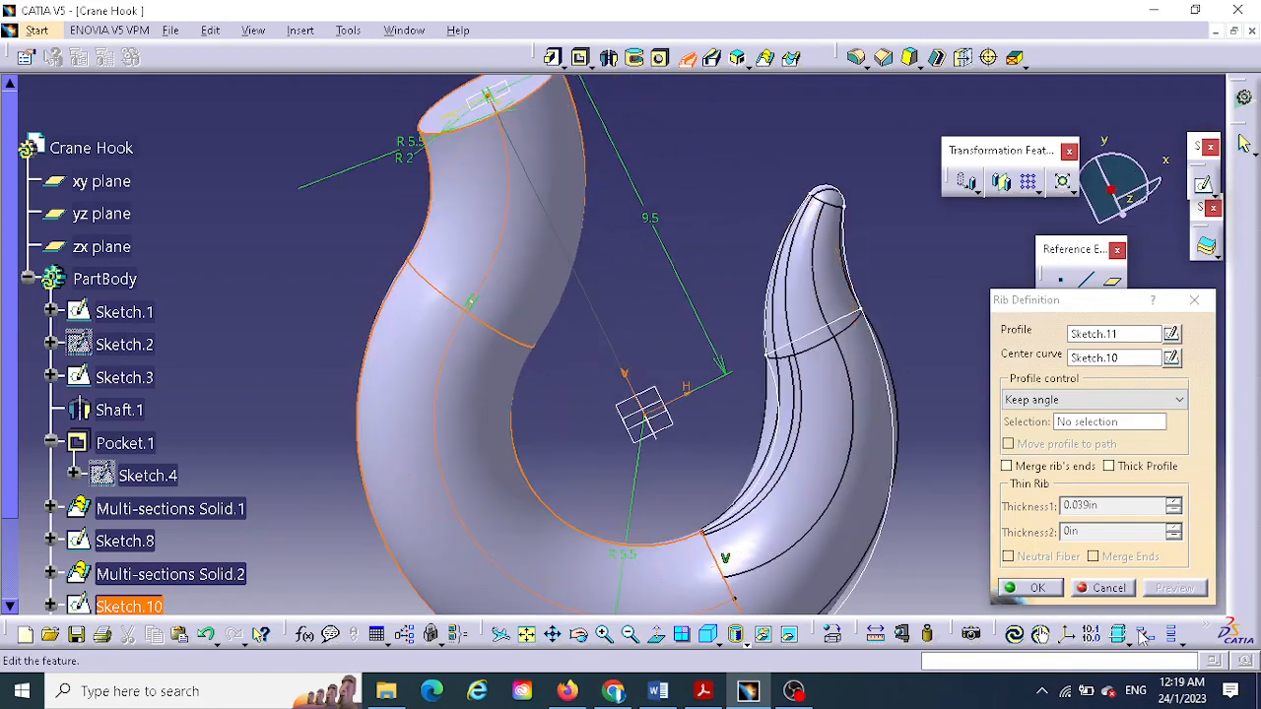
{"action": "left_click", "coordinate": [1037, 589]}
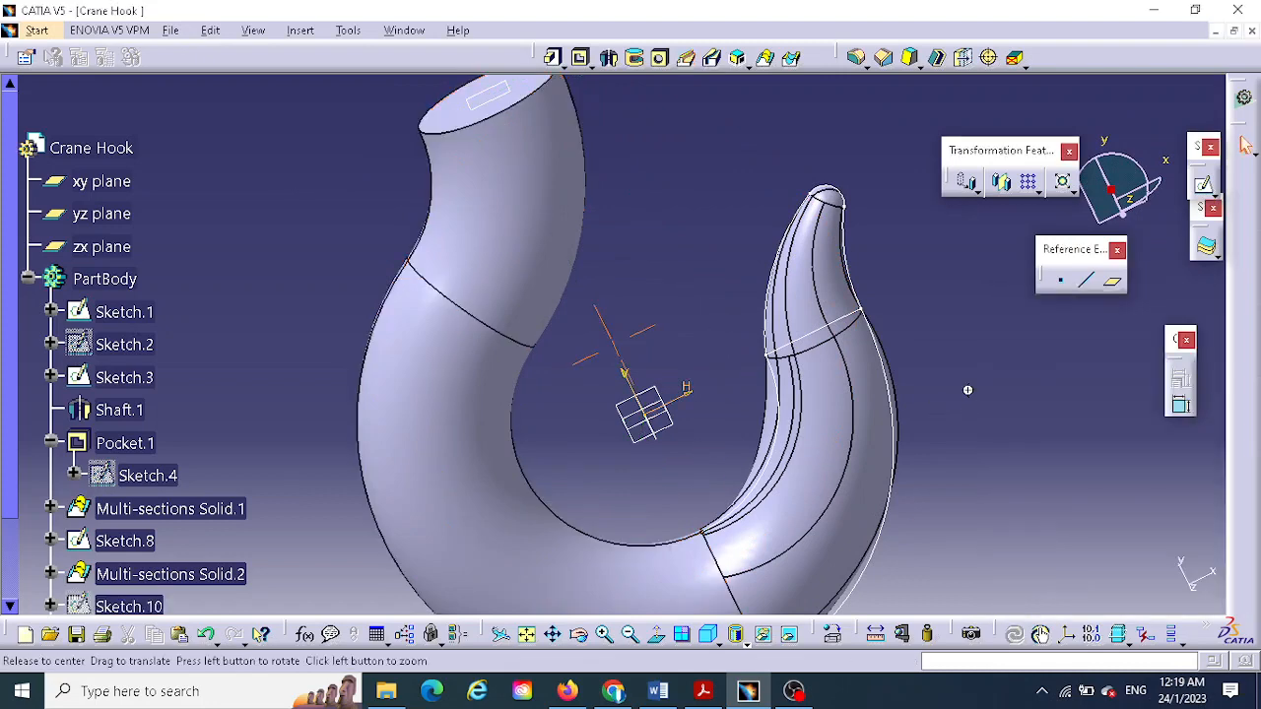
- Start a sketch on the flat circular end face at the top of the rib
{"action": "mouse_move", "coordinate": [967, 390]}
{"action": "middle_mouse_down"}
{"action": "mouse_move", "coordinate": [929, 483]}
{"action": "mouse_move", "coordinate": [870, 562]}
{"action": "middle_mouse_up"}
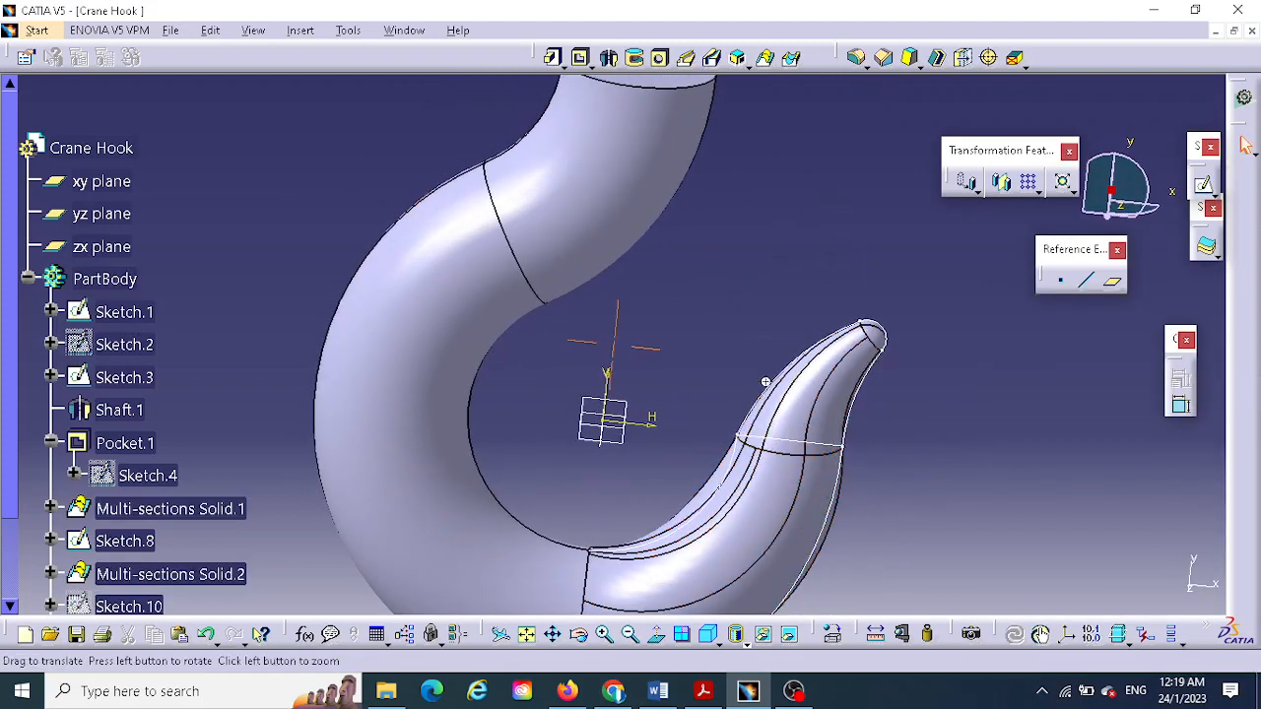
{"action": "middle_click_drag", "start_coordinate": [765, 381], "coordinate": [612, 380]}
{"action": "middle_click_drag", "start_coordinate": [703, 460], "coordinate": [656, 374]}
{"action": "left_click", "coordinate": [540, 237]}
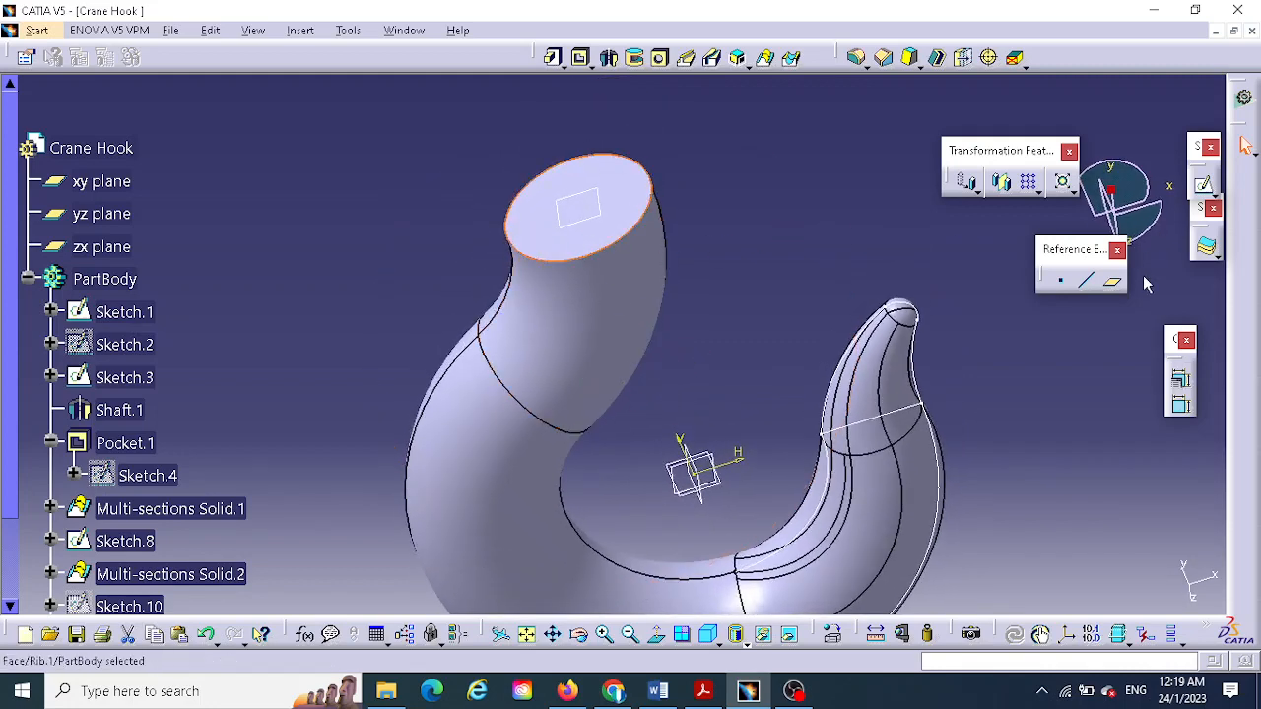
{"action": "left_click", "coordinate": [1207, 189]}
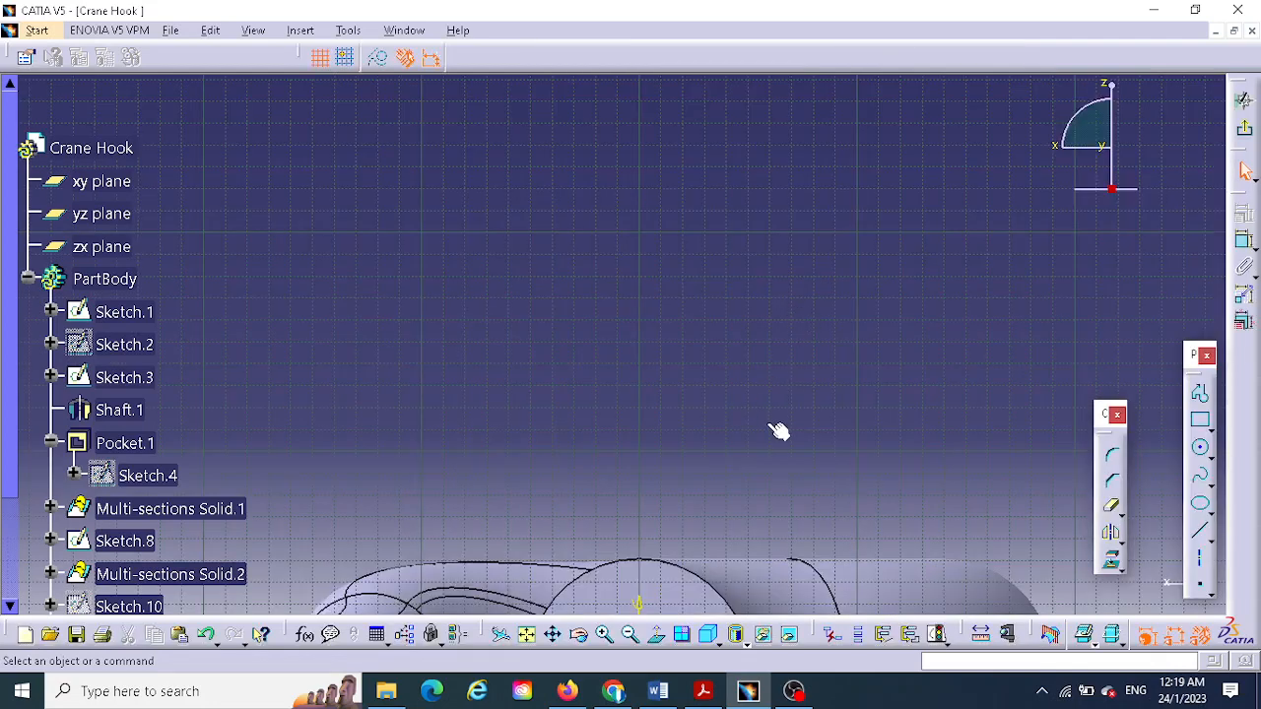
{"action": "middle_click_drag", "start_coordinate": [779, 412], "coordinate": [910, 175]}
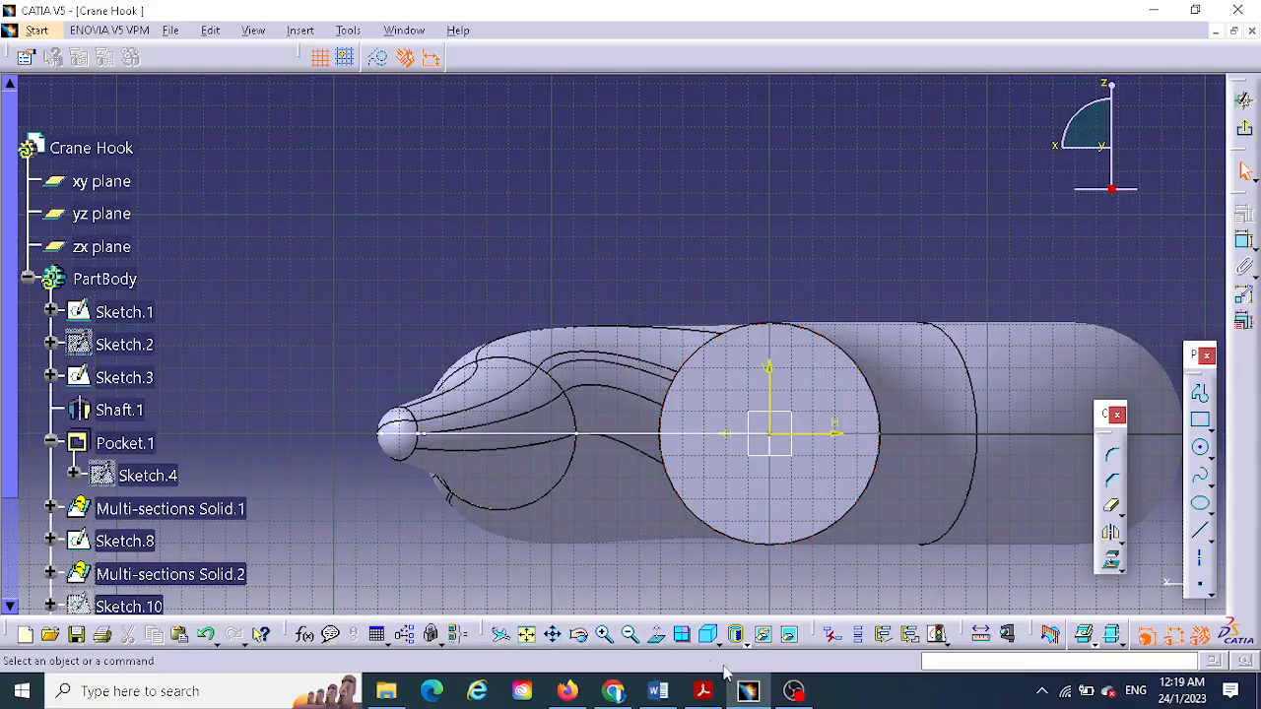
- Switch to Assignment 3.pdf in Acrobat and examine the crane hook's shank dimensions and thread callout at 300% zoom
{"action": "left_click", "coordinate": [703, 691]}
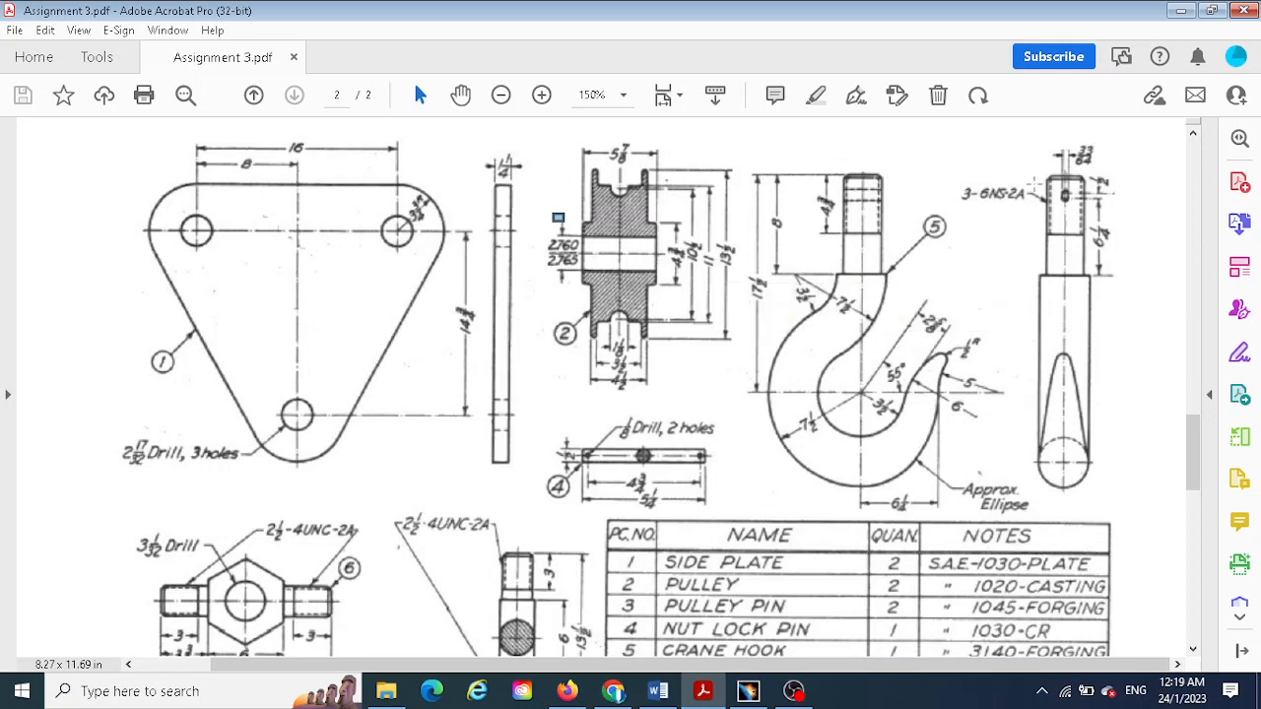
{"action": "left_click", "coordinate": [541, 95]}
{"action": "left_click", "coordinate": [541, 95]}
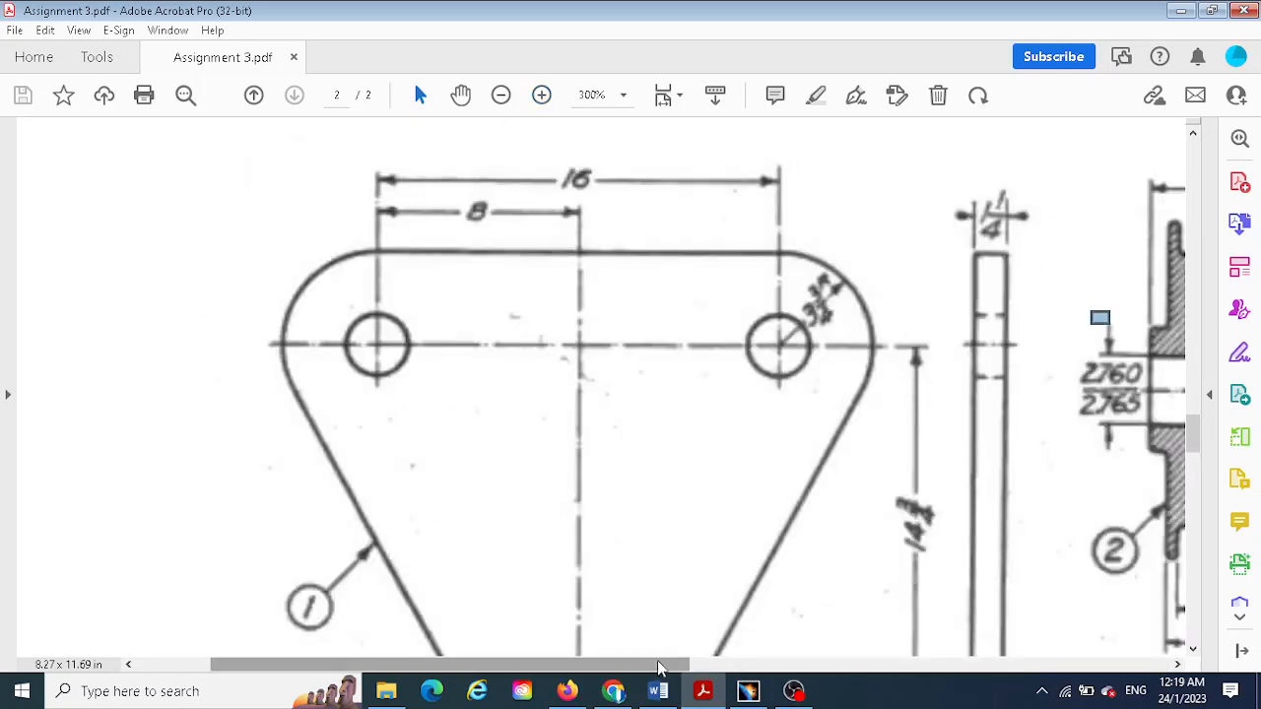
{"action": "left_click_drag", "start_coordinate": [659, 666], "coordinate": [990, 556]}
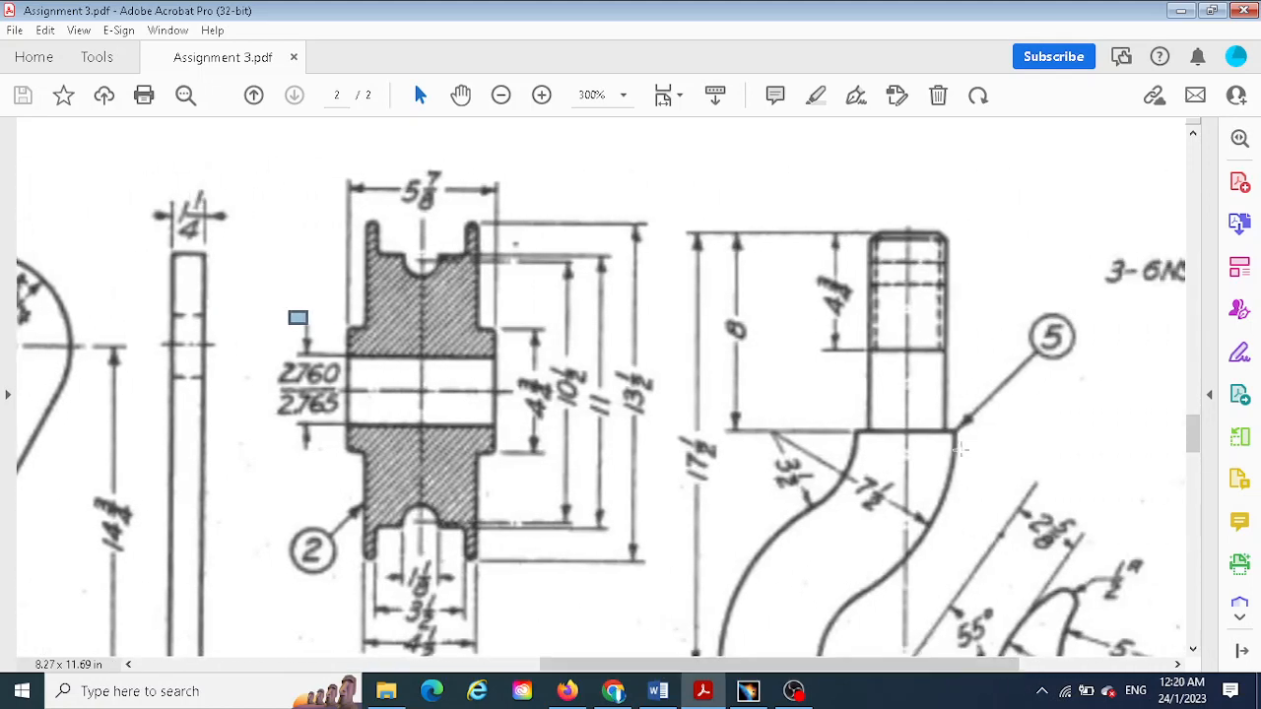
{"action": "scroll", "coordinate": [858, 629], "scroll_direction": "right", "scroll_amount": 3}
{"action": "scroll", "coordinate": [857, 629], "scroll_direction": "right", "scroll_amount": 1}
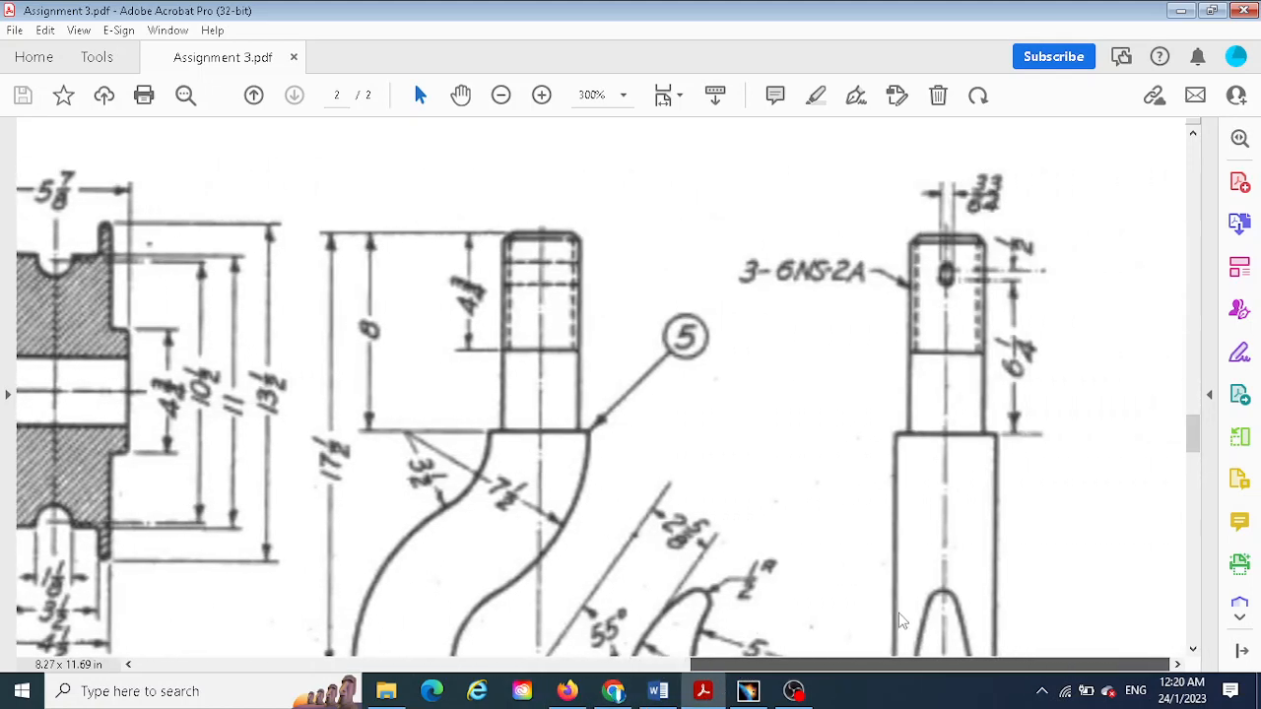
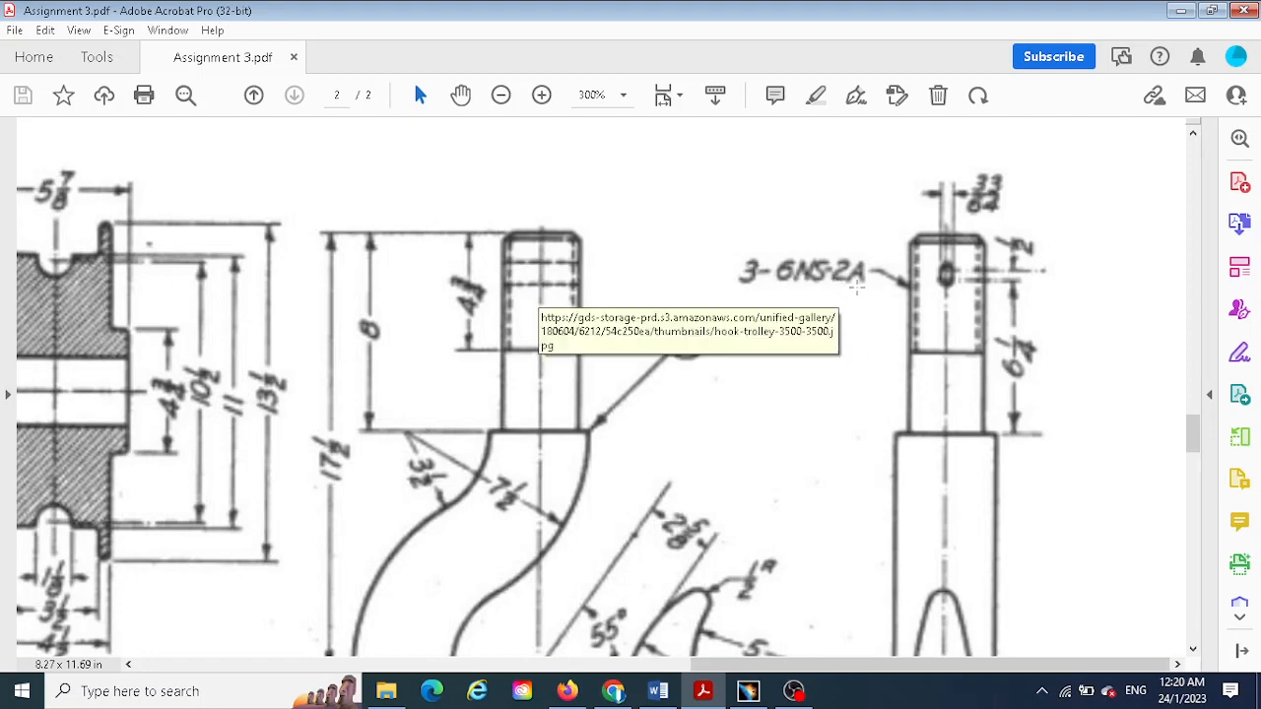
- Switch to Chrome and check the thread search results and the Unified National Imperial calculator's definition list for the 3-6 thread
{"action": "left_click", "coordinate": [613, 690]}
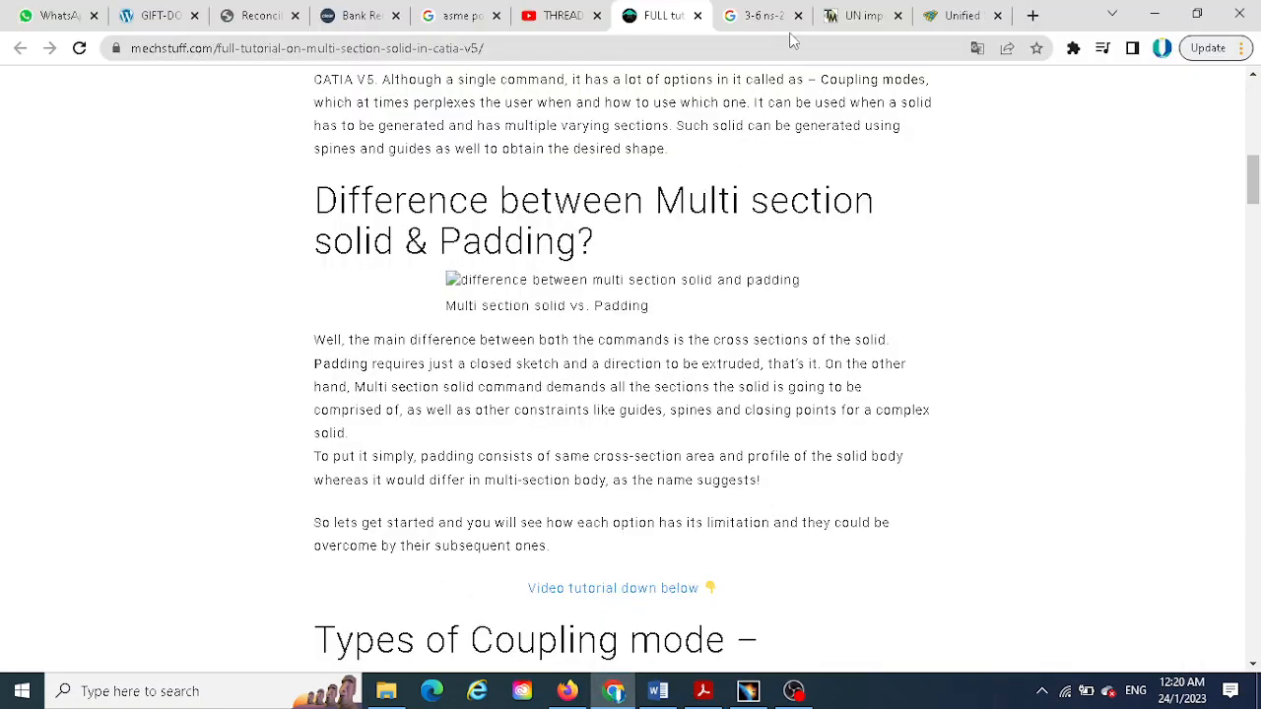
{"action": "left_click", "coordinate": [766, 16]}
{"action": "scroll", "coordinate": [637, 327], "scroll_direction": "up", "scroll_amount": 10}
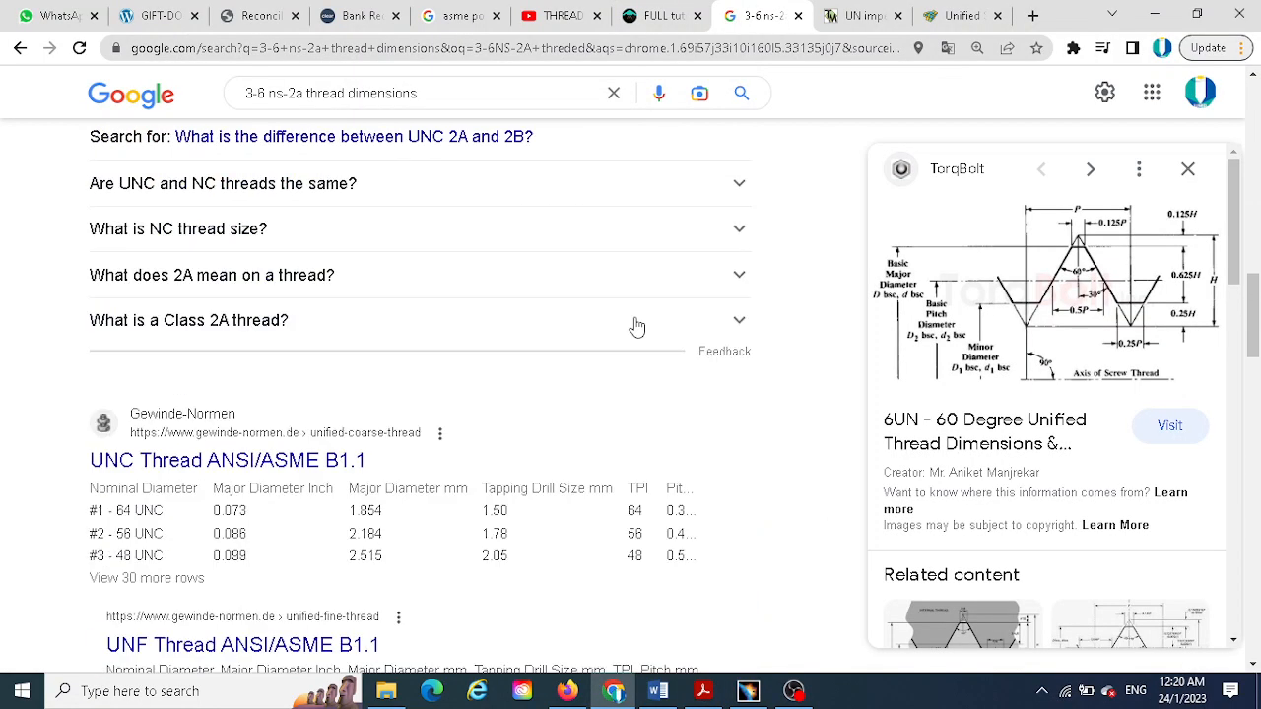
{"action": "left_click", "coordinate": [856, 16]}
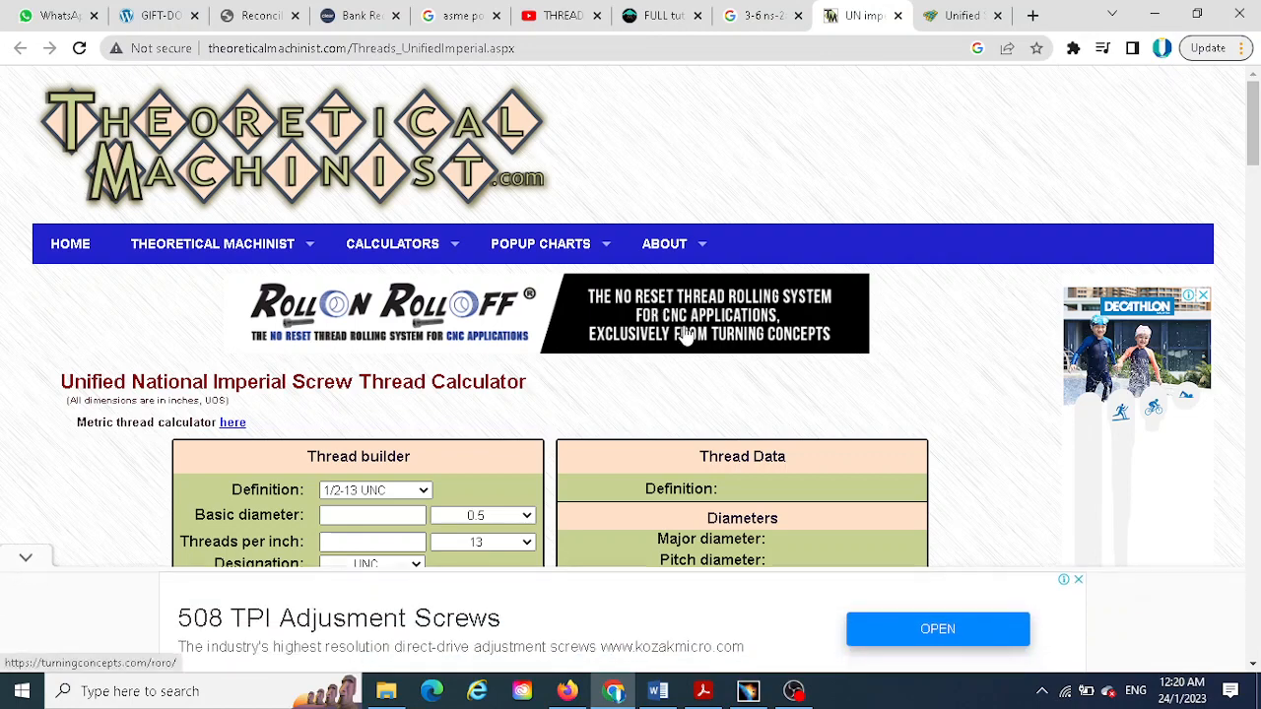
{"action": "scroll", "coordinate": [690, 332], "scroll_direction": "down", "scroll_amount": 4}
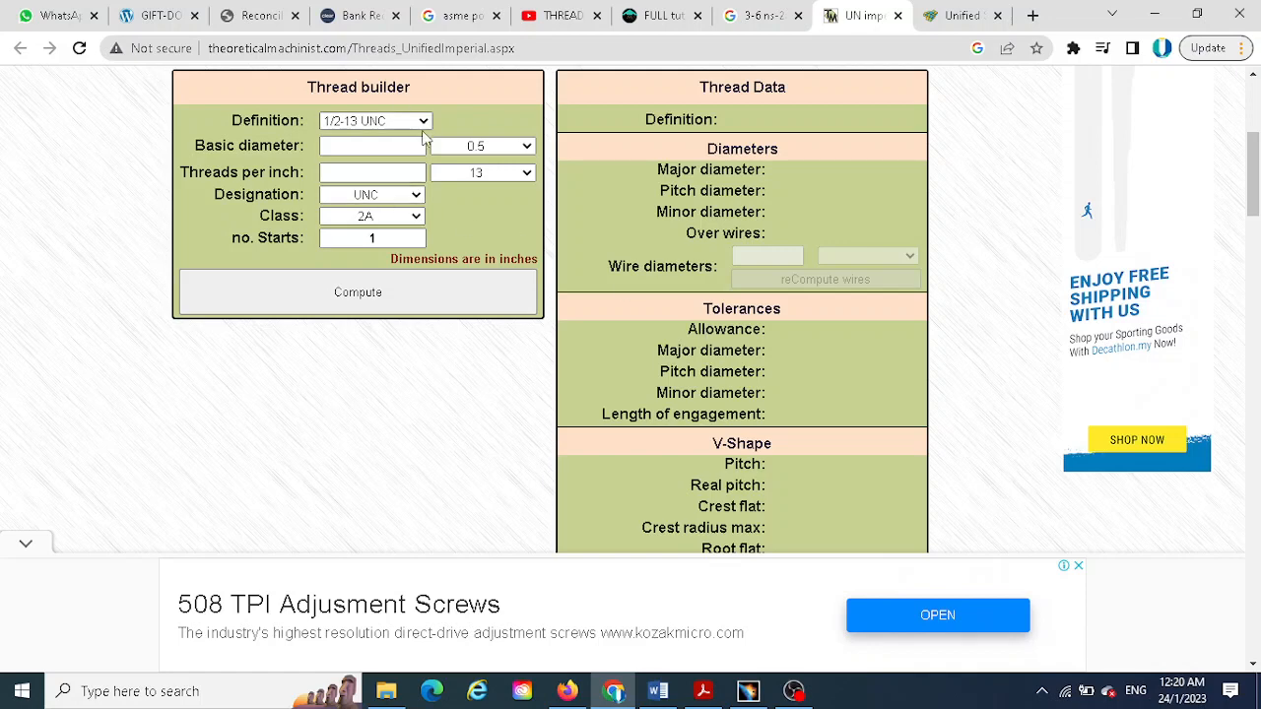
{"action": "left_click", "coordinate": [426, 120]}
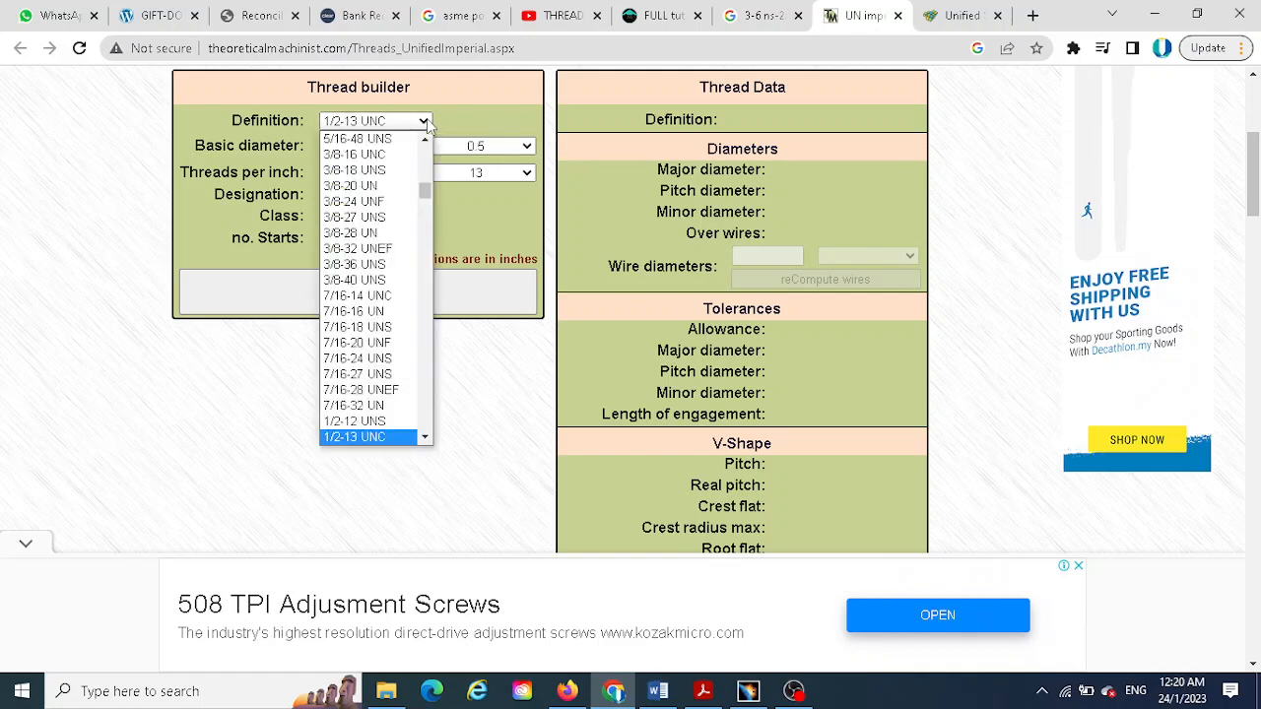
{"action": "scroll", "coordinate": [392, 296], "scroll_direction": "down", "scroll_amount": 5}
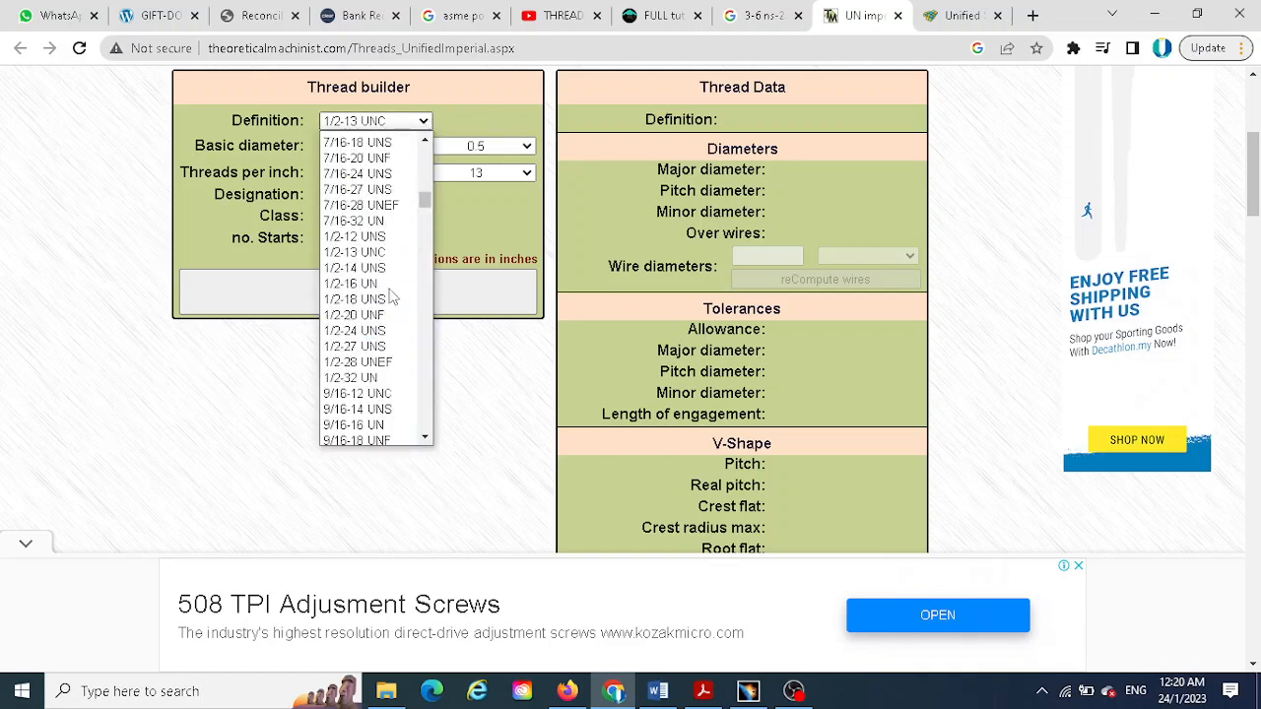
{"action": "scroll", "coordinate": [392, 295], "scroll_direction": "down", "scroll_amount": 10}
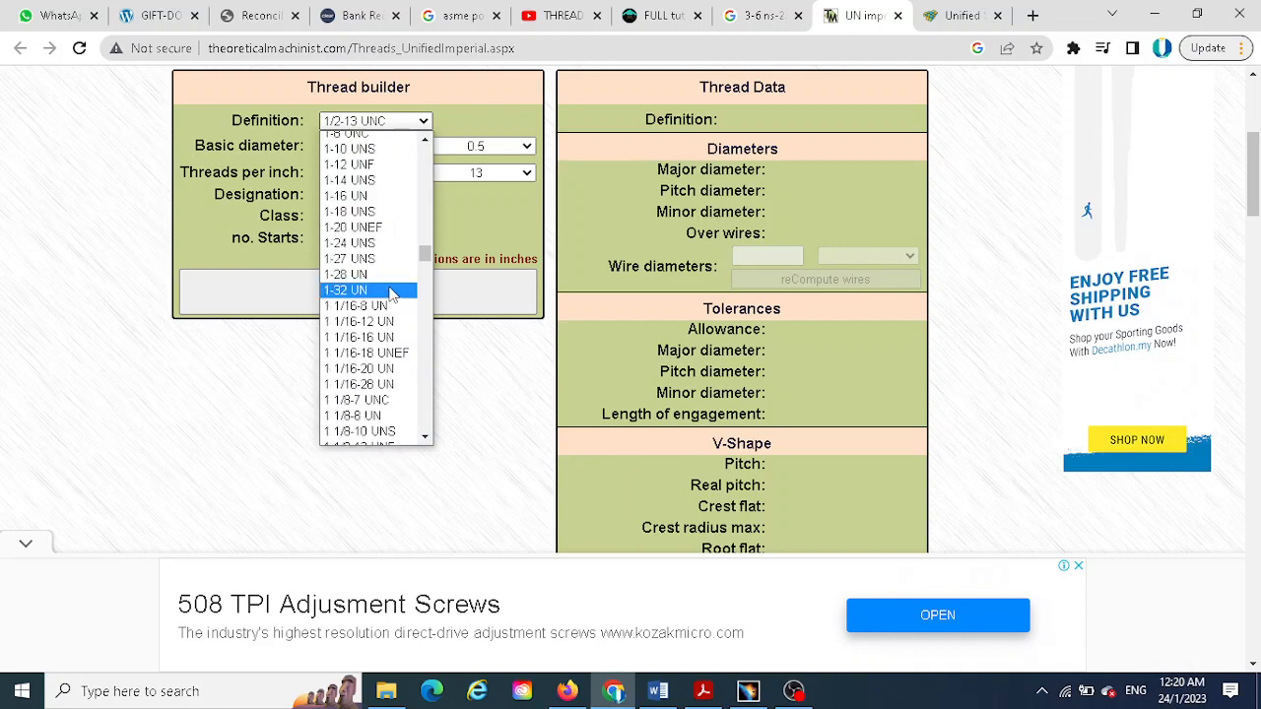
{"action": "scroll", "coordinate": [392, 294], "scroll_direction": "up", "scroll_amount": 10}
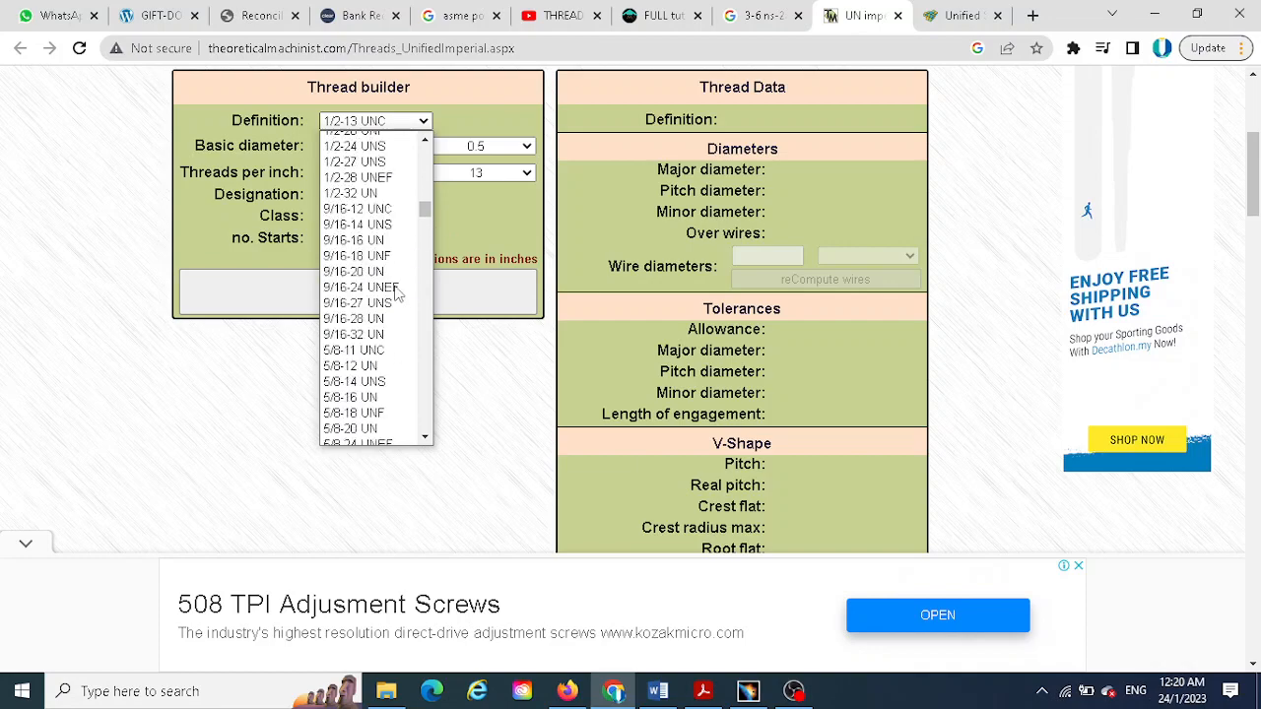
{"action": "scroll", "coordinate": [399, 293], "scroll_direction": "up", "scroll_amount": 15}
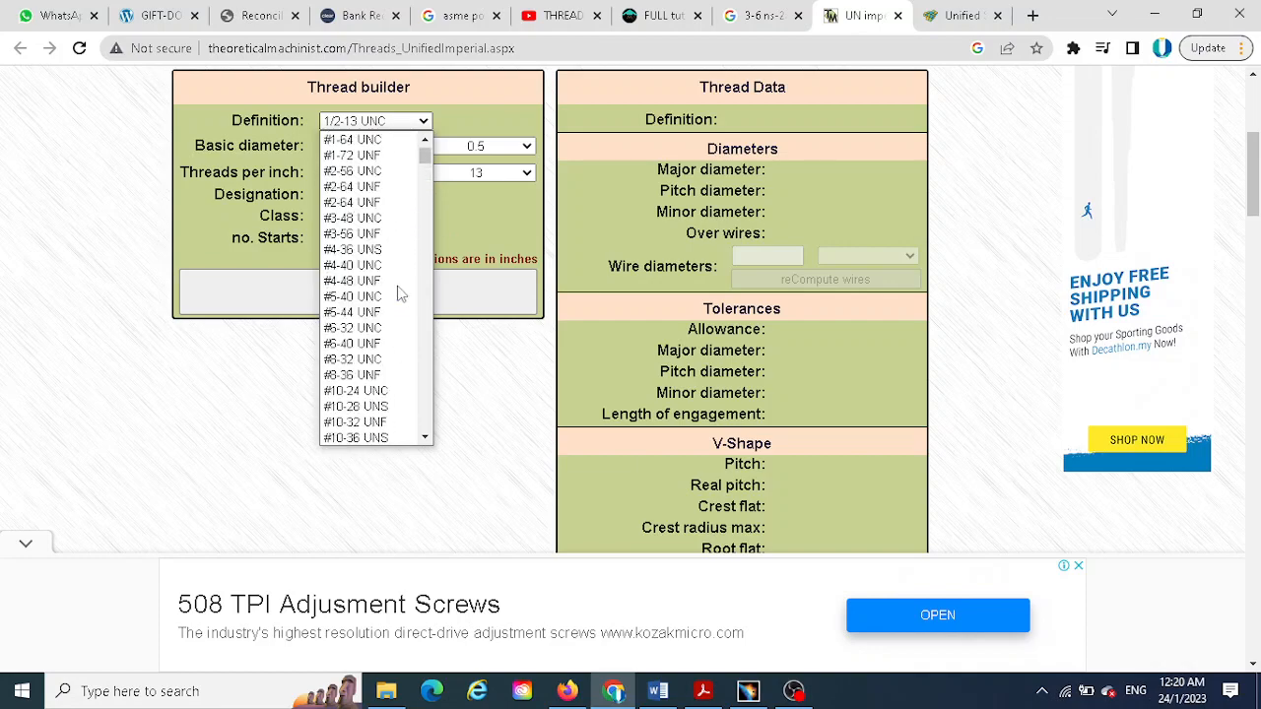
- Examine the 3-6 UN class 2A external thread diameters and their column headings in the eFunda unified thread table
{"action": "left_click", "coordinate": [960, 15]}
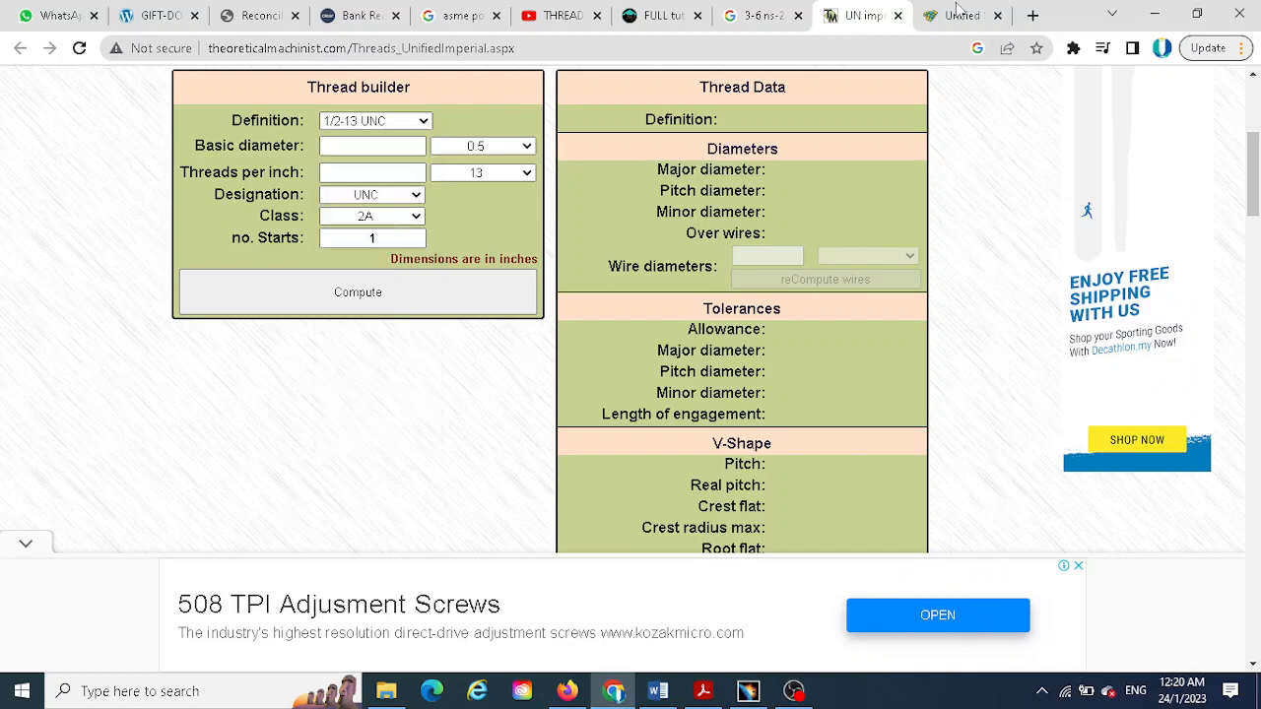
{"action": "scroll", "coordinate": [789, 340], "scroll_direction": "down", "scroll_amount": 2}
{"action": "scroll", "coordinate": [788, 339], "scroll_direction": "down", "scroll_amount": 2}
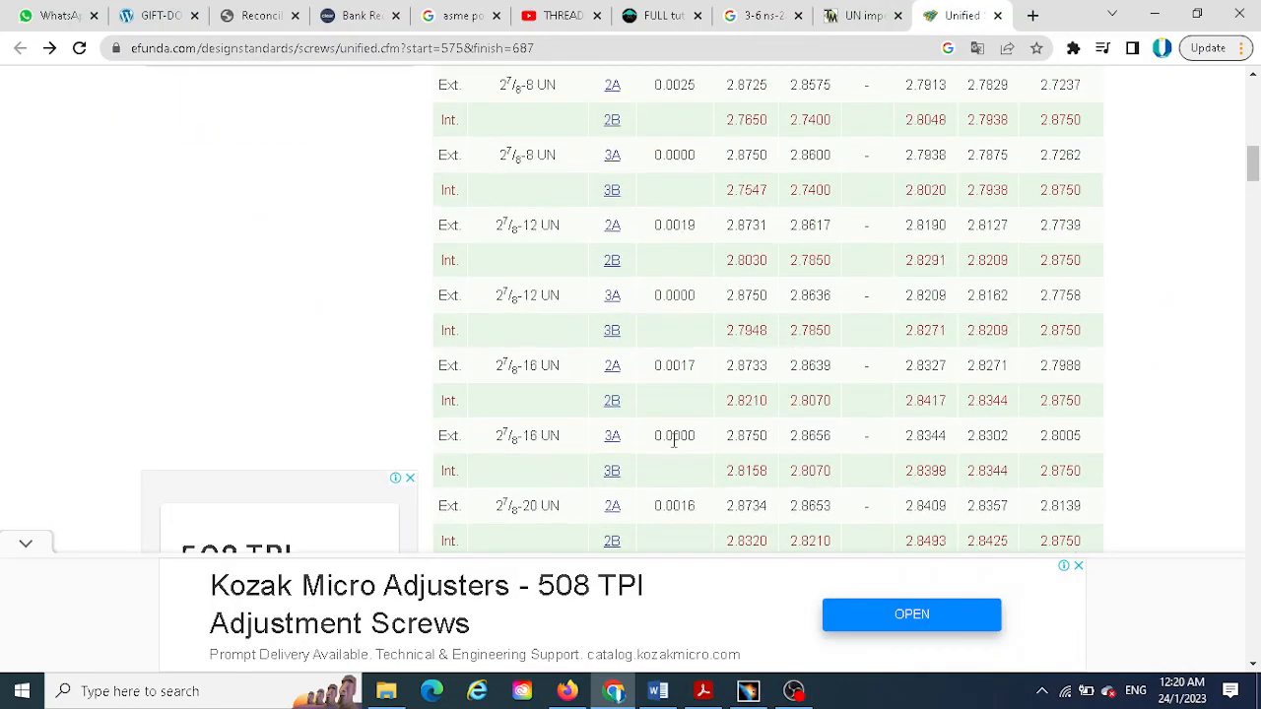
{"action": "scroll", "coordinate": [680, 437], "scroll_direction": "down", "scroll_amount": 5}
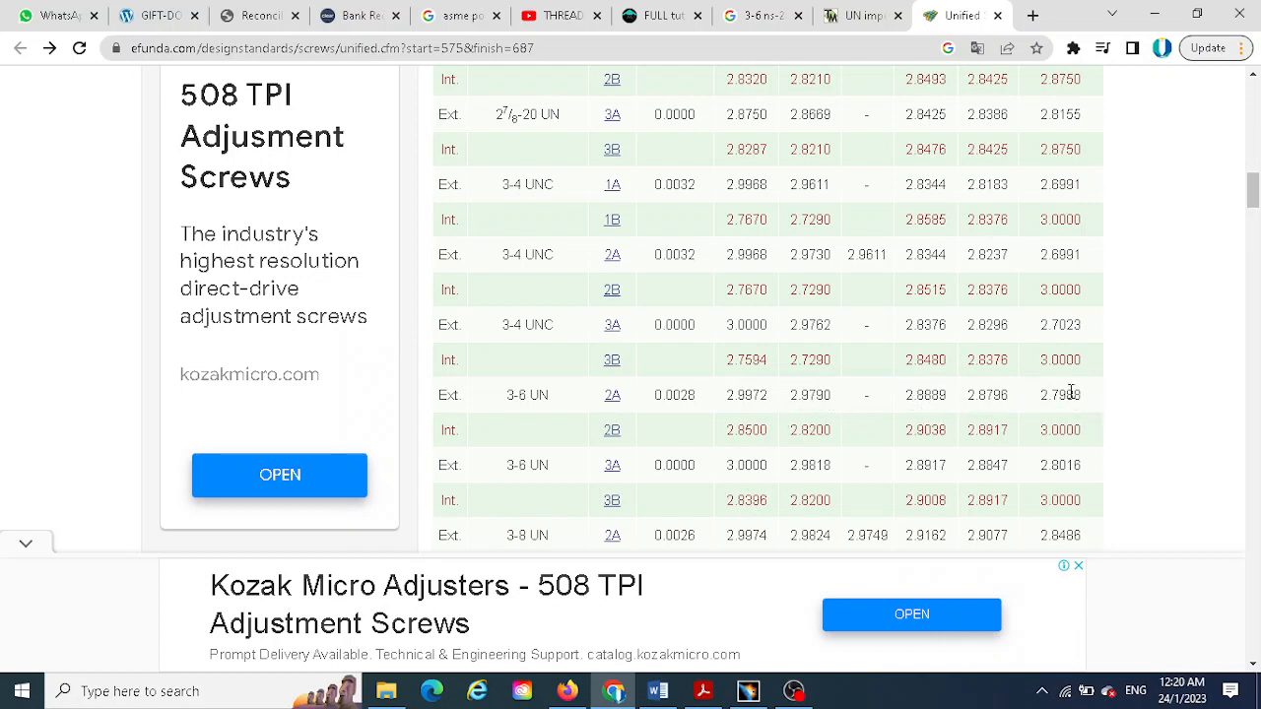
{"action": "scroll", "coordinate": [1055, 398], "scroll_direction": "up", "scroll_amount": 10}
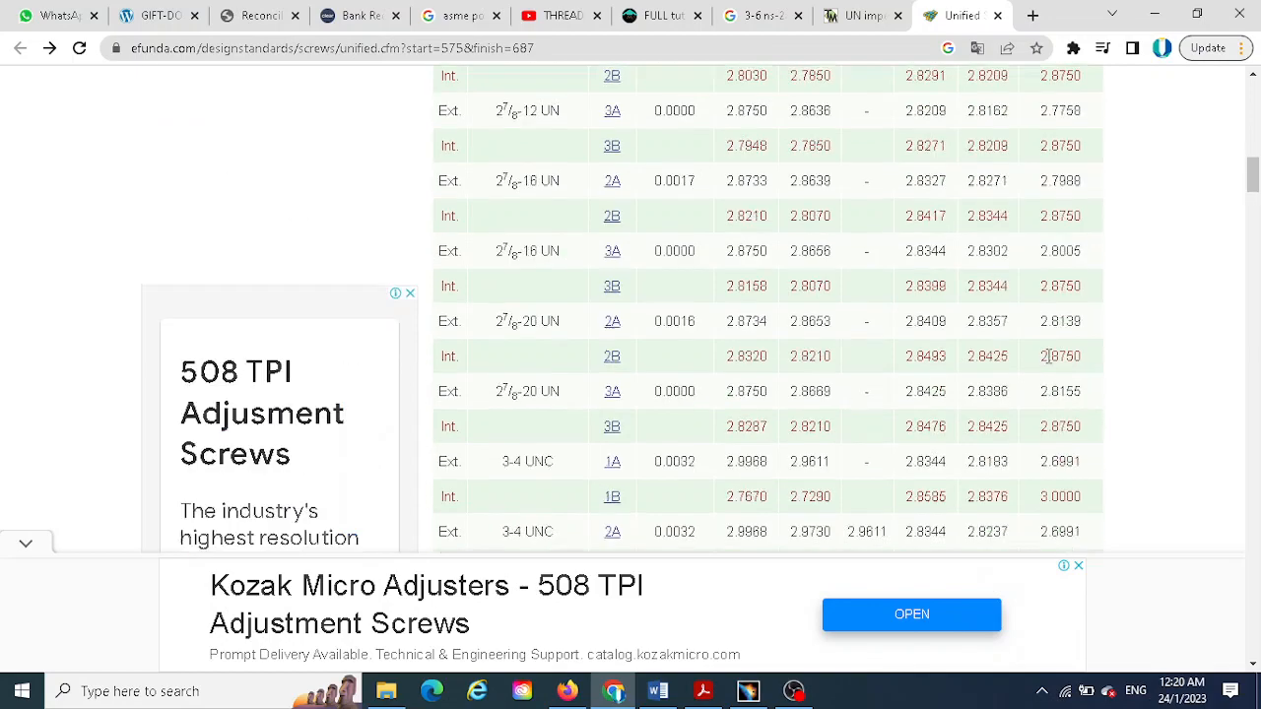
{"action": "scroll", "coordinate": [1060, 464], "scroll_direction": "down", "scroll_amount": 3}
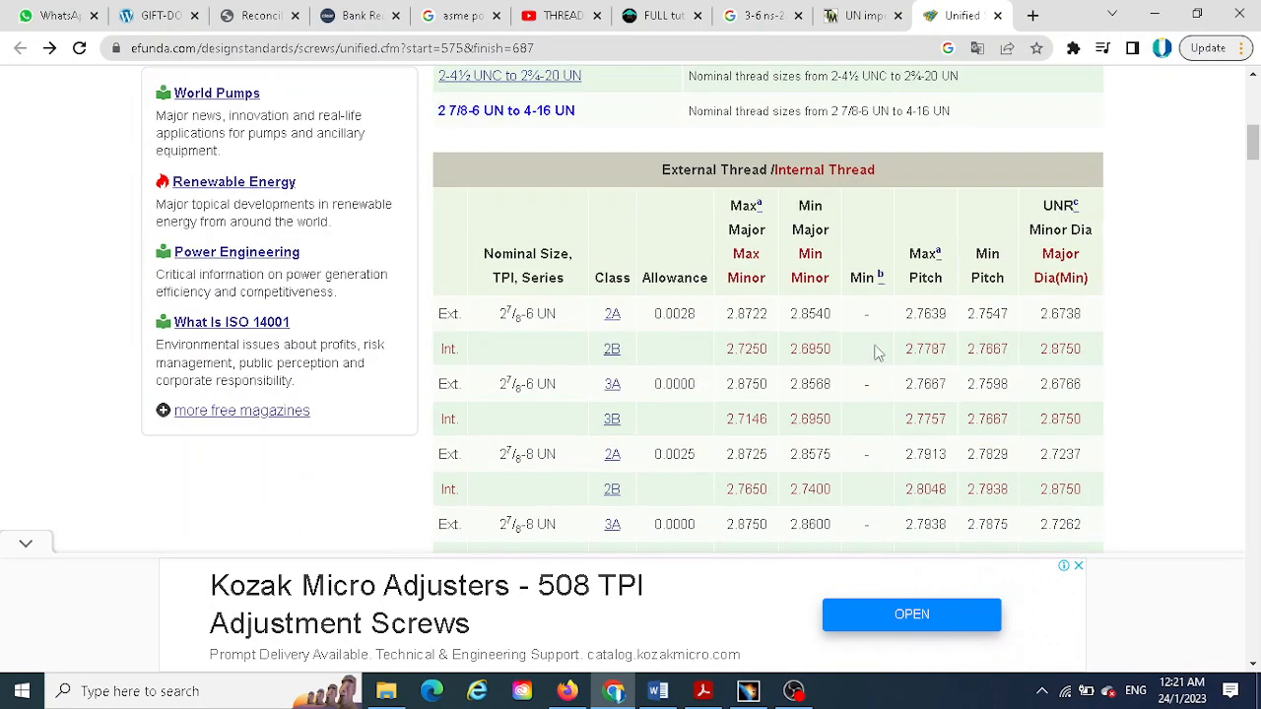
- Switch to CATIA and sketch a circle of about 1.57 in radius centred on the origin of the rib's top face
{"action": "left_click", "coordinate": [748, 691]}
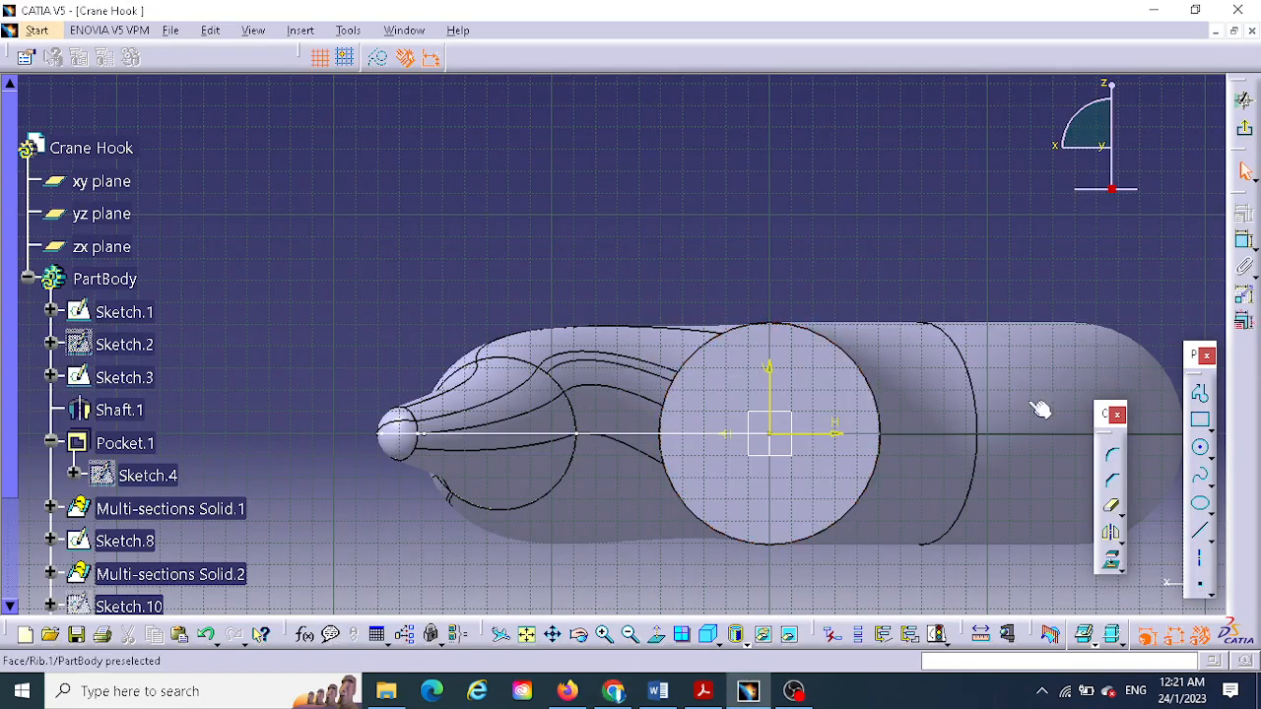
{"action": "left_click", "coordinate": [1200, 448]}
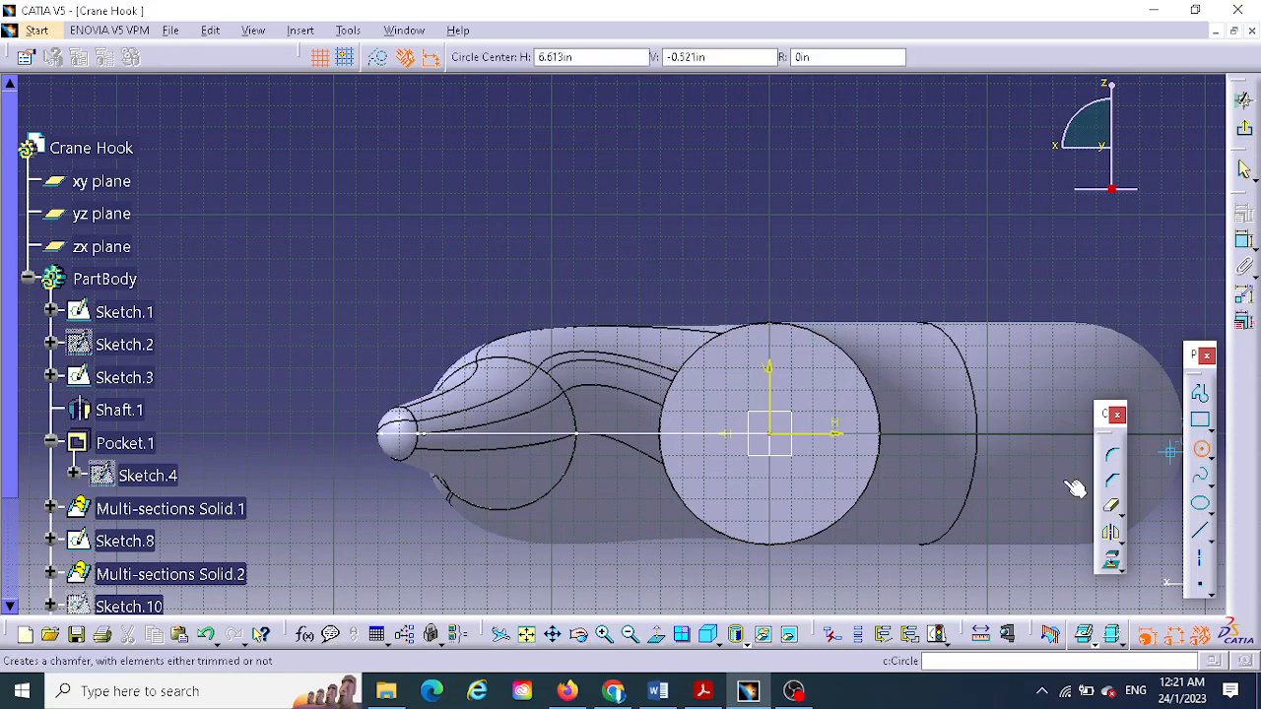
{"action": "left_click", "coordinate": [775, 435]}
{"action": "left_click", "coordinate": [837, 370]}
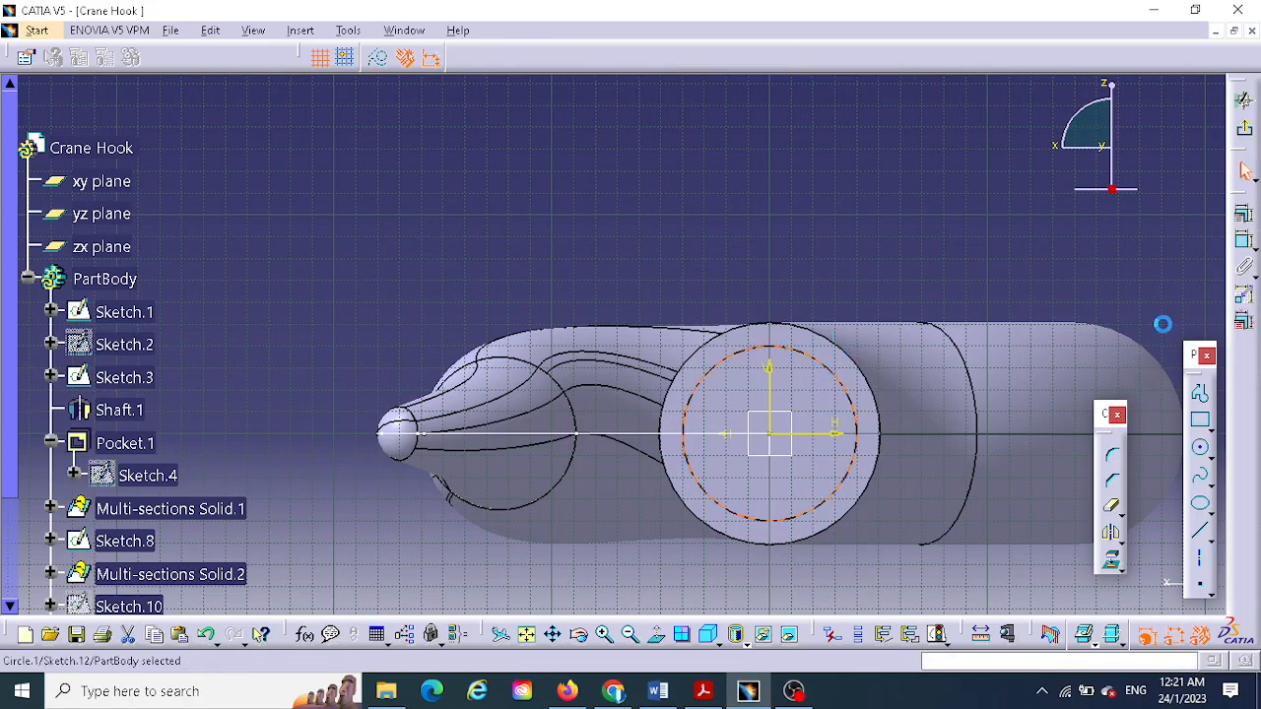
- Dimension the shank circle as a diameter and set it to 2.8 in
{"action": "left_click", "coordinate": [1245, 241]}
{"action": "left_click", "coordinate": [926, 269]}
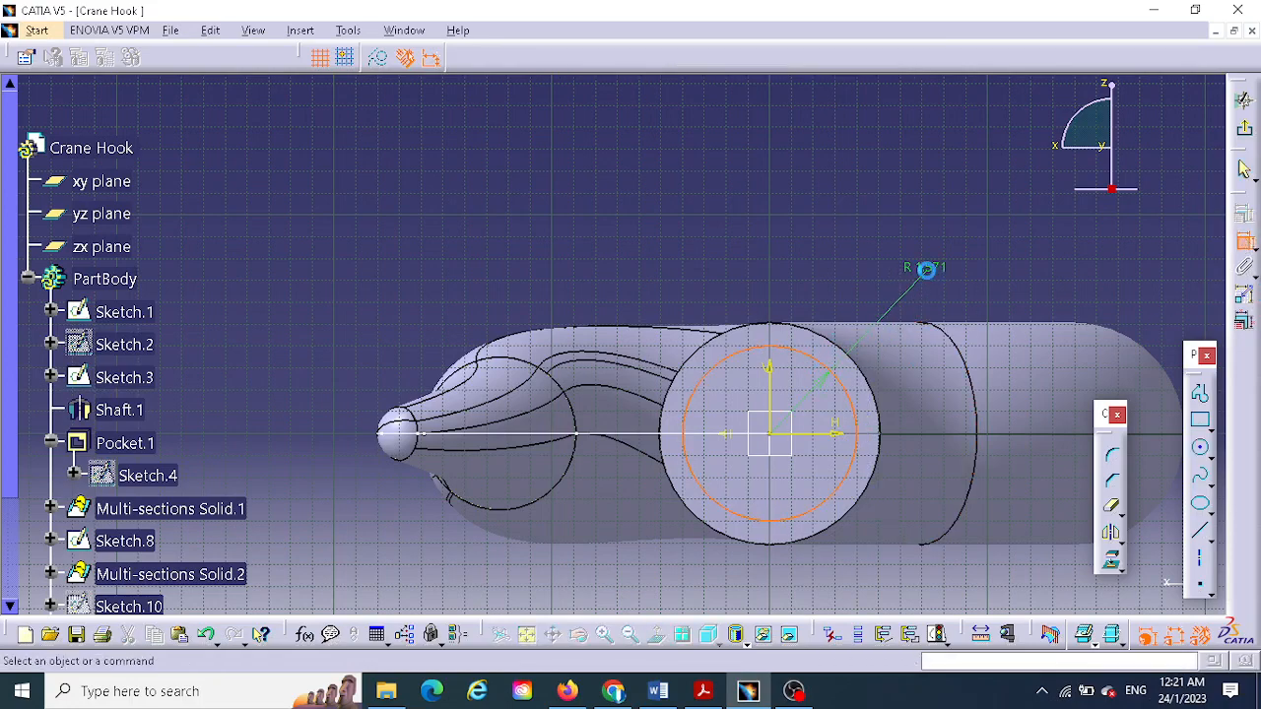
{"action": "double_click", "coordinate": [931, 267]}
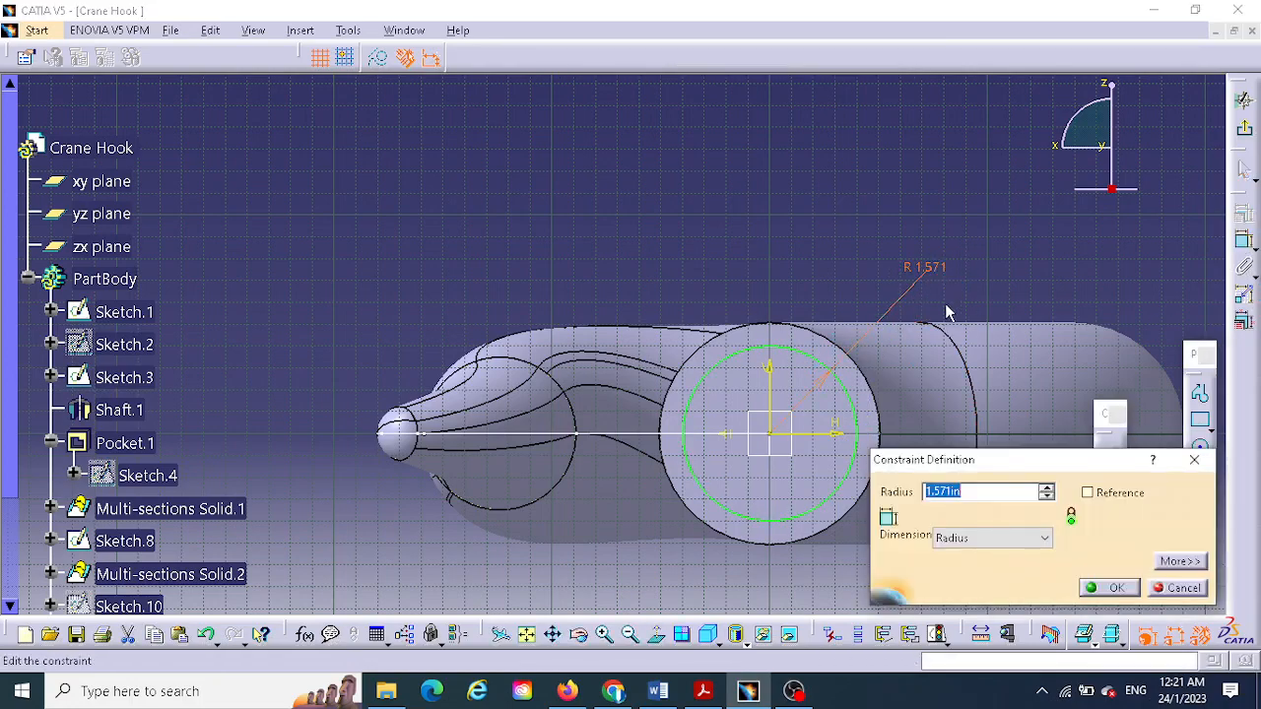
{"action": "left_click", "coordinate": [970, 538]}
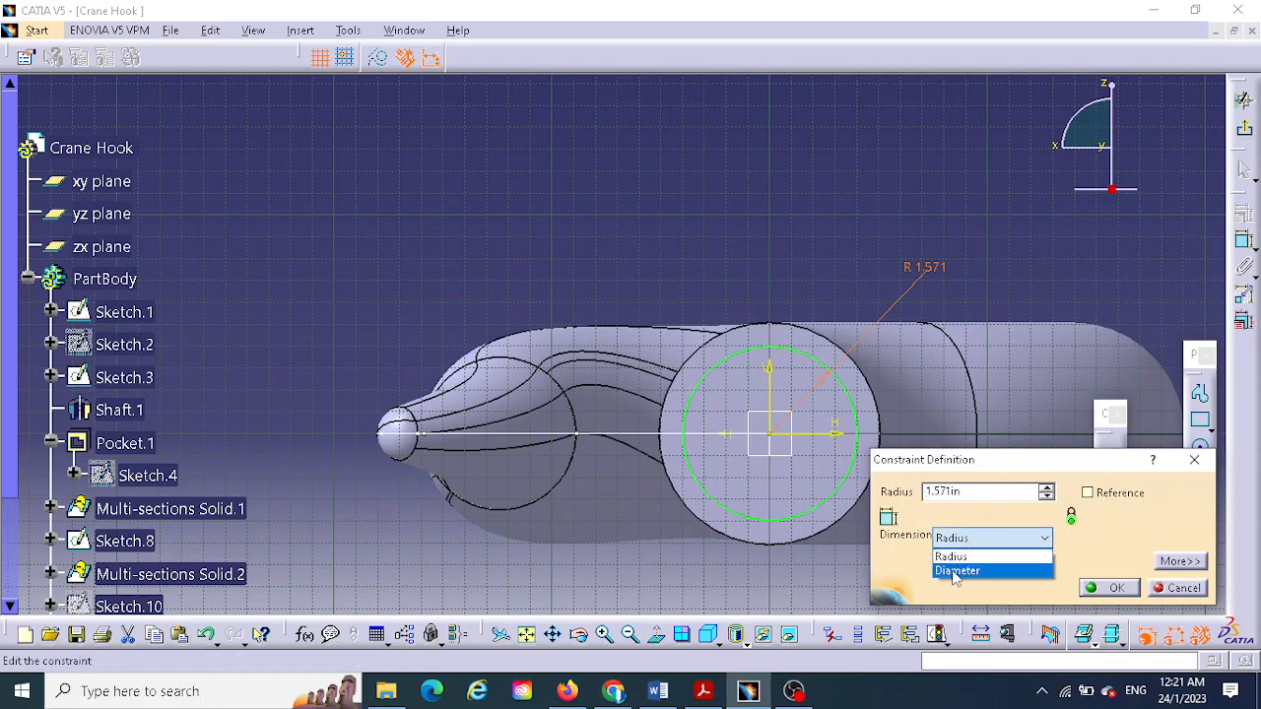
{"action": "left_click", "coordinate": [954, 572]}
{"action": "left_click_drag", "start_coordinate": [979, 490], "coordinate": [913, 496]}
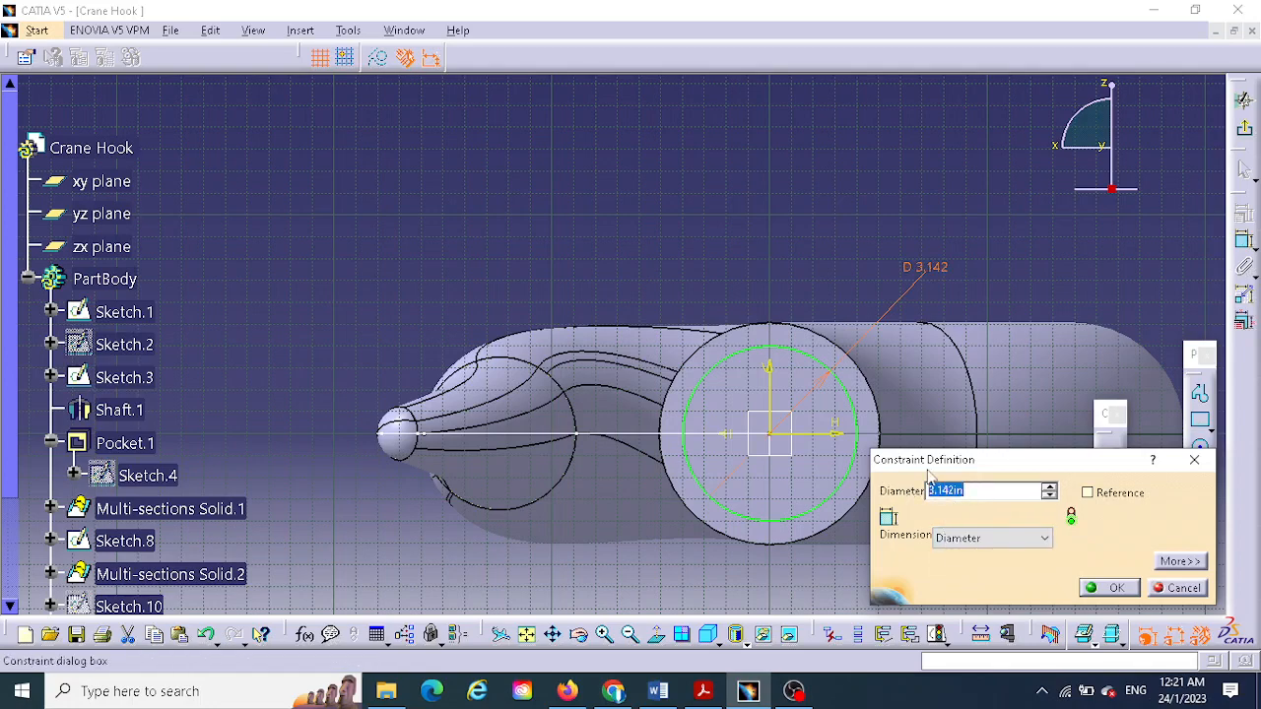
{"action": "type", "text": "2.8"}
{"action": "key", "text": "Return"}
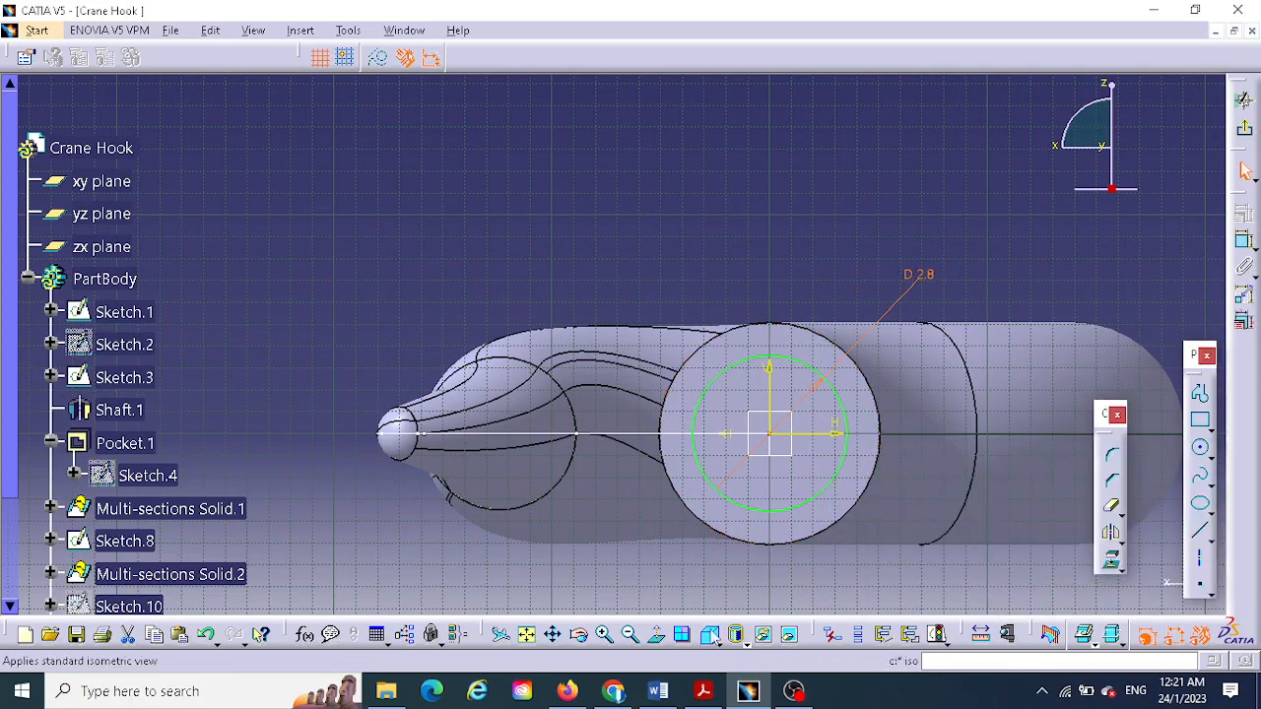
- Finish the sketch and pad the shank circle 8 in, checking the shank length in Assignment 3.pdf
{"action": "middle_click_drag", "start_coordinate": [828, 566], "coordinate": [1208, 139]}
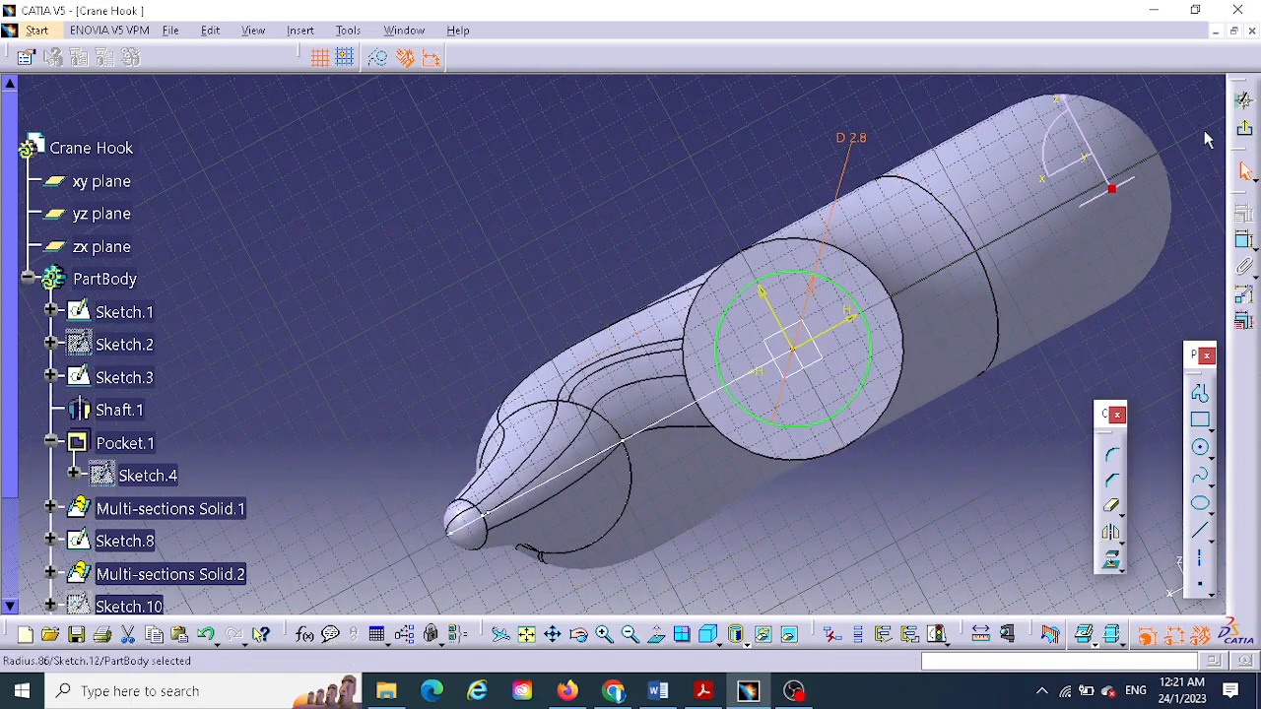
{"action": "left_click", "coordinate": [1243, 128]}
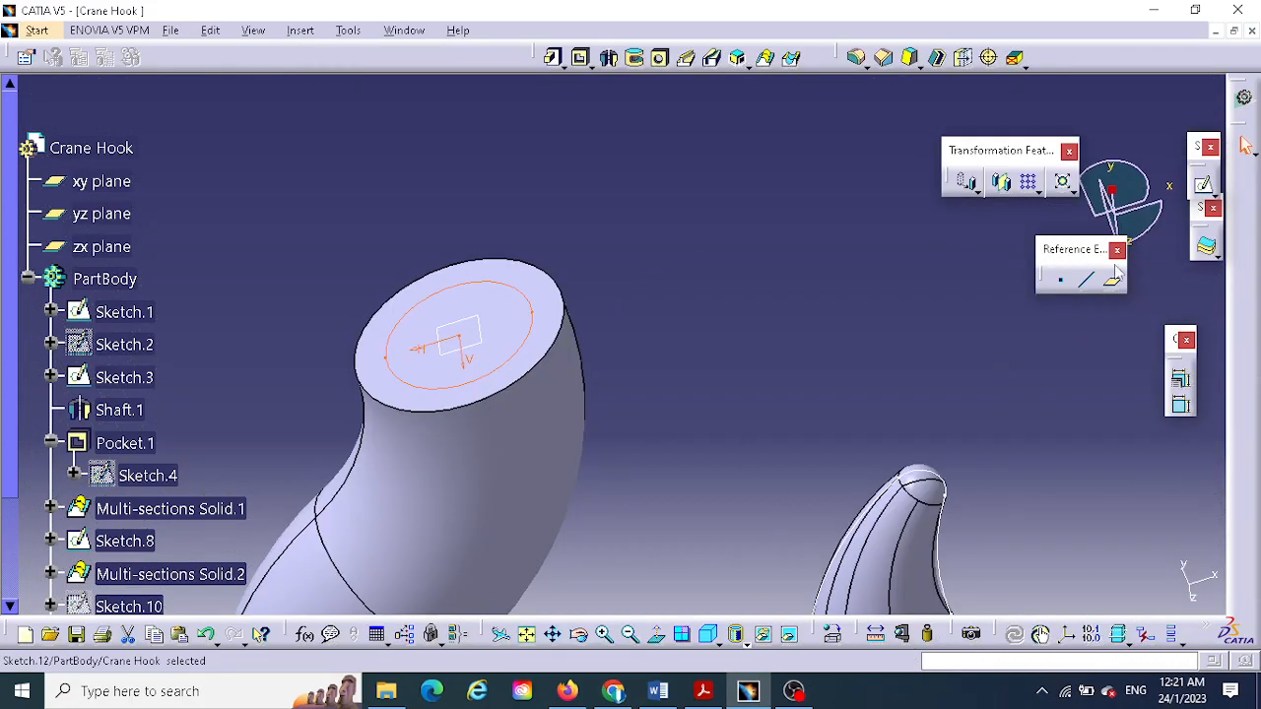
{"action": "left_click", "coordinate": [555, 60]}
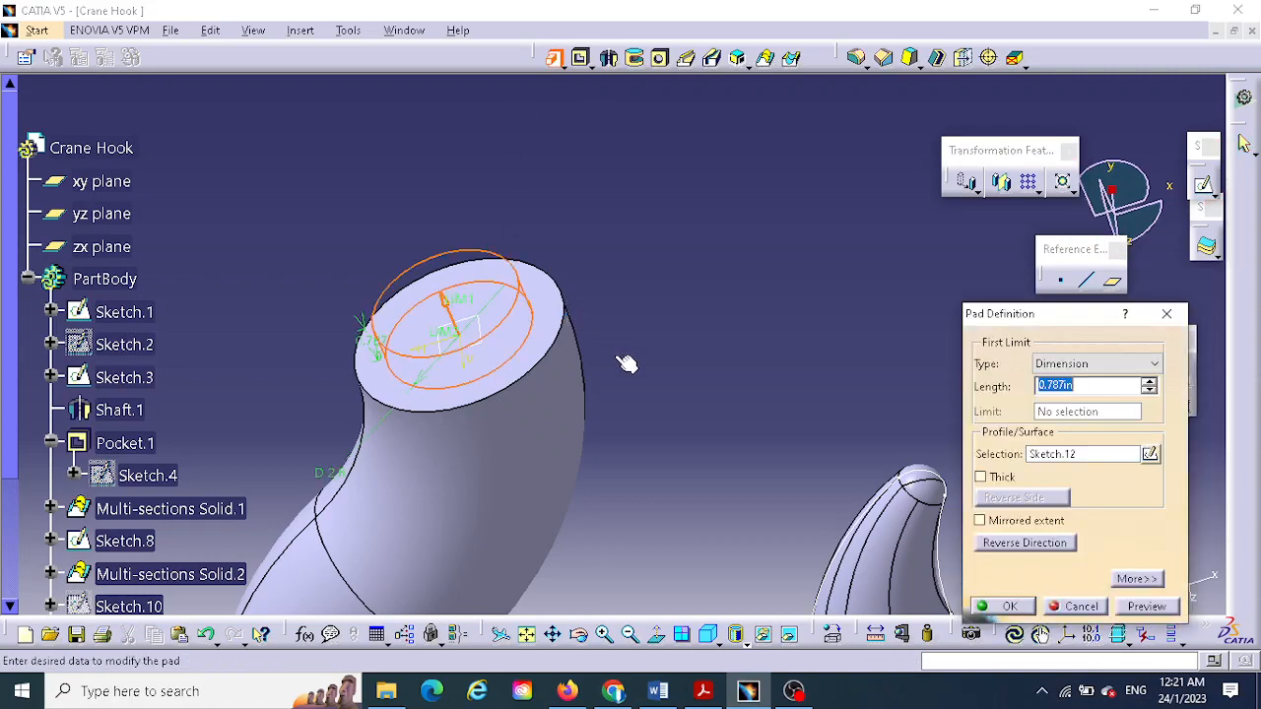
{"action": "left_click", "coordinate": [702, 690]}
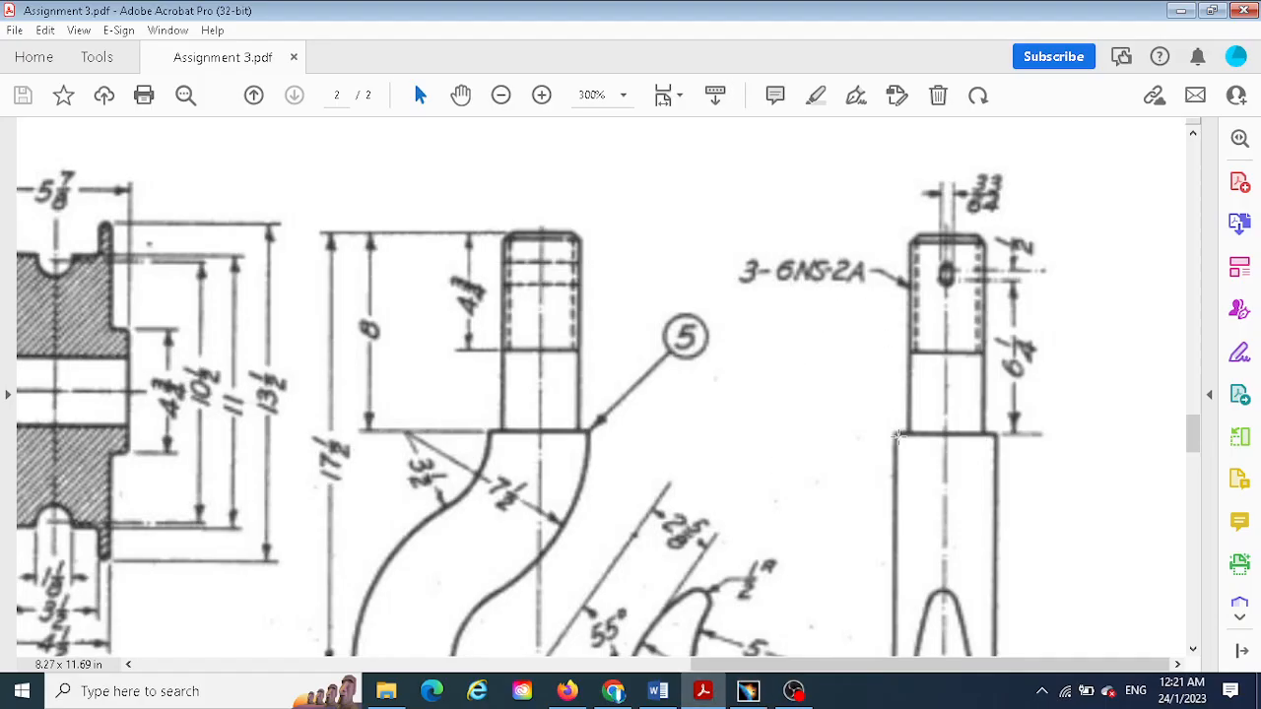
{"action": "left_click", "coordinate": [748, 691]}
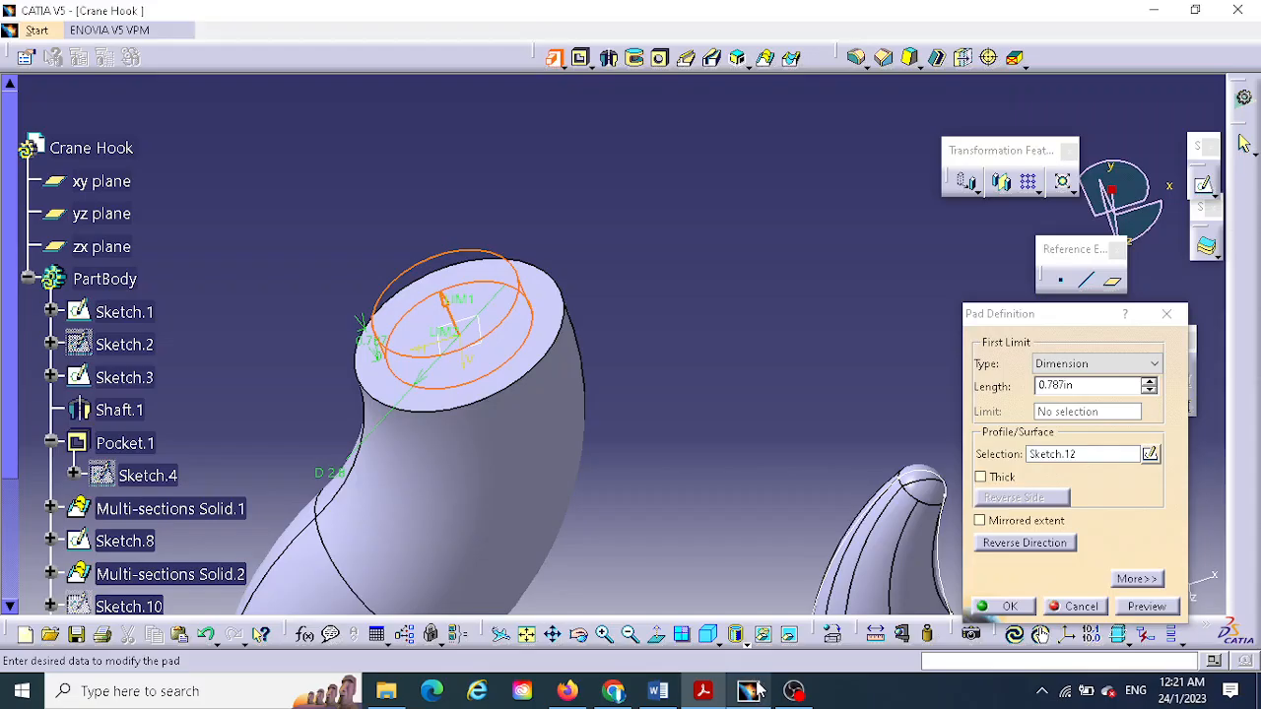
{"action": "left_click", "coordinate": [1087, 390]}
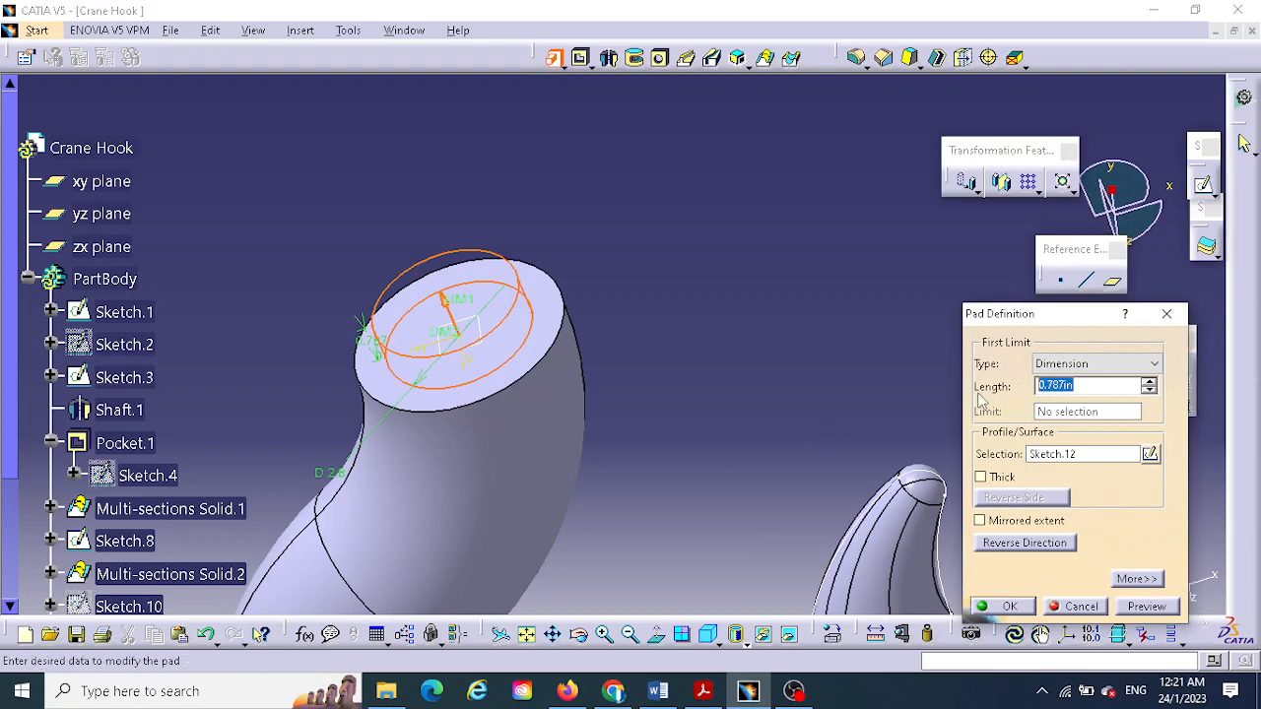
{"action": "type", "text": "4"}
{"action": "key", "text": "Return"}
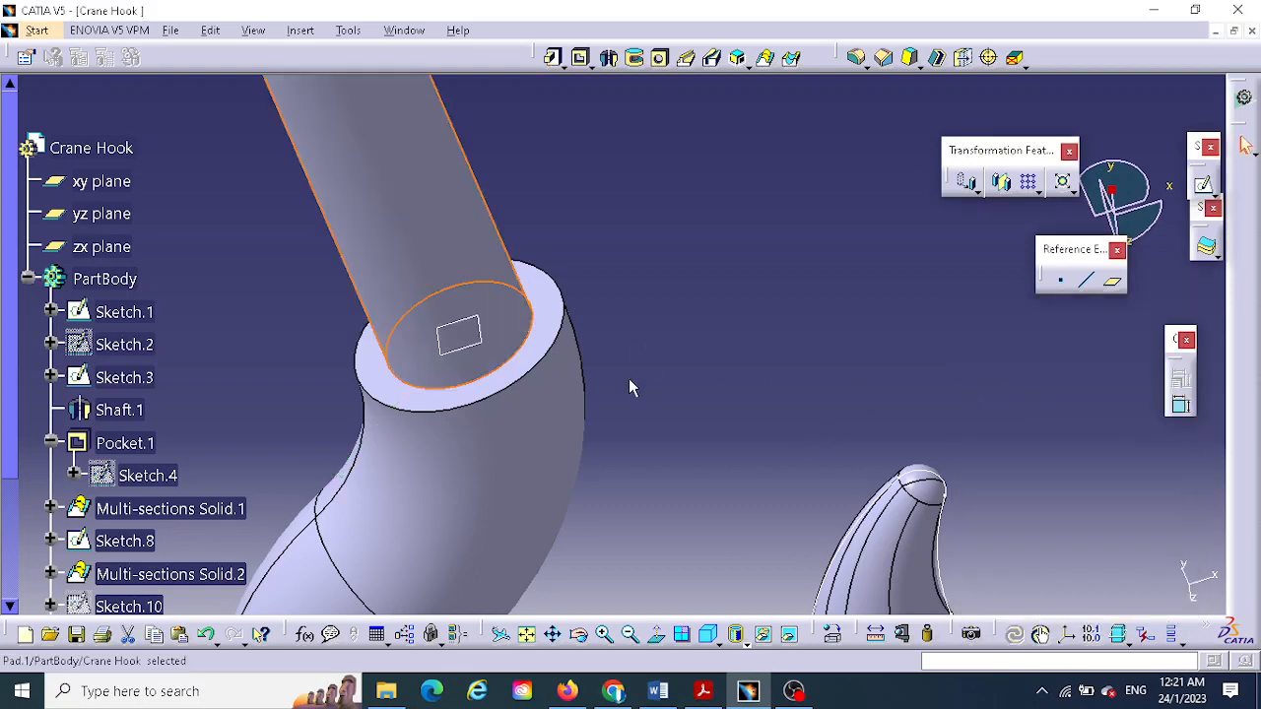
- Examine the whole hook with its padded shank from several angles
{"action": "middle_click_drag", "start_coordinate": [644, 374], "coordinate": [379, 366]}
{"action": "middle_click_drag", "start_coordinate": [791, 420], "coordinate": [818, 256]}
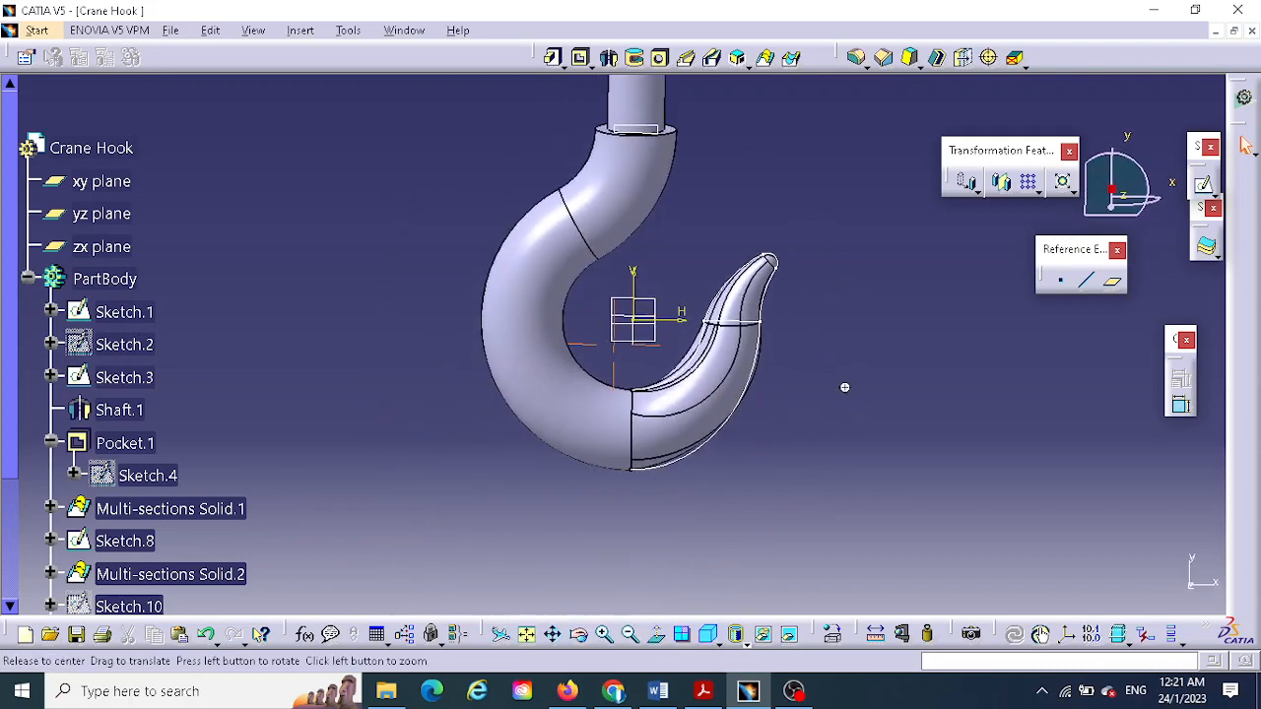
{"action": "mouse_move", "coordinate": [842, 389]}
{"action": "middle_mouse_down"}
{"action": "mouse_move", "coordinate": [840, 357]}
{"action": "mouse_move", "coordinate": [867, 404]}
{"action": "mouse_move", "coordinate": [849, 393]}
{"action": "mouse_move", "coordinate": [875, 411]}
{"action": "mouse_move", "coordinate": [853, 393]}
{"action": "middle_mouse_up"}
{"action": "scroll", "coordinate": [213, 474], "scroll_direction": "down", "scroll_amount": 3}
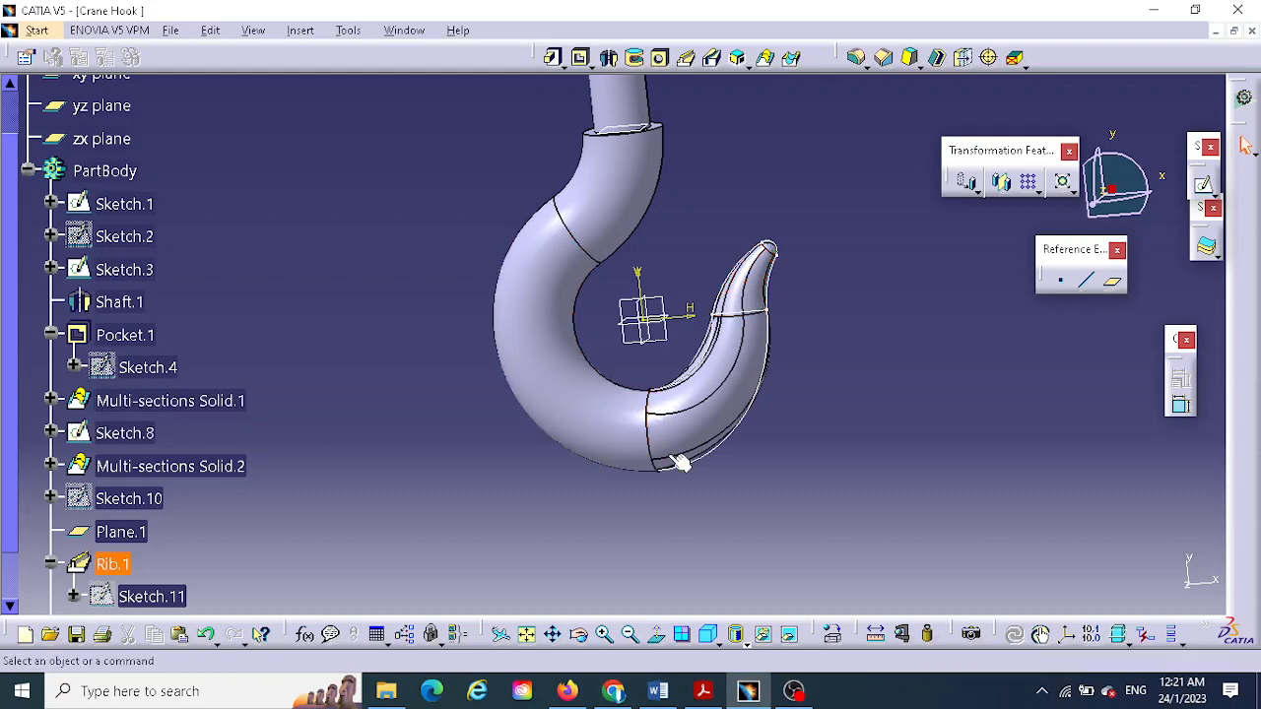
{"action": "middle_click_drag", "start_coordinate": [898, 286], "coordinate": [895, 424]}
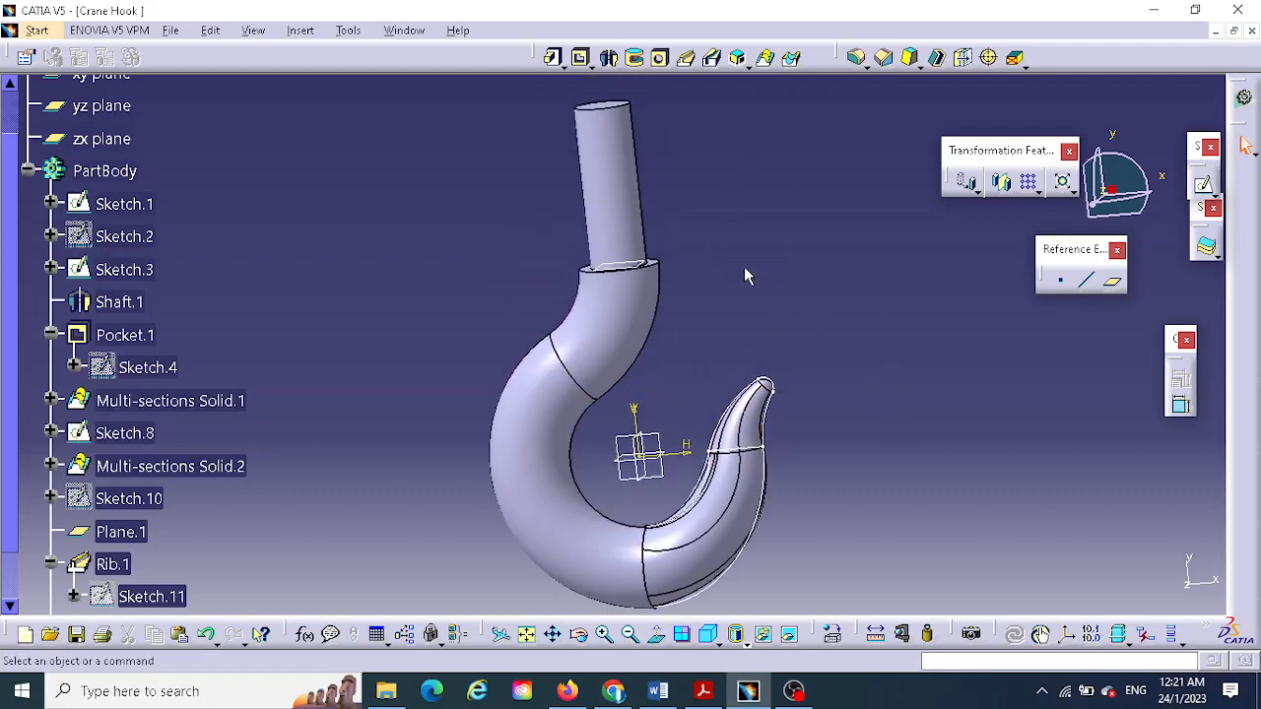
{"action": "middle_click_drag", "start_coordinate": [764, 351], "coordinate": [683, 253]}
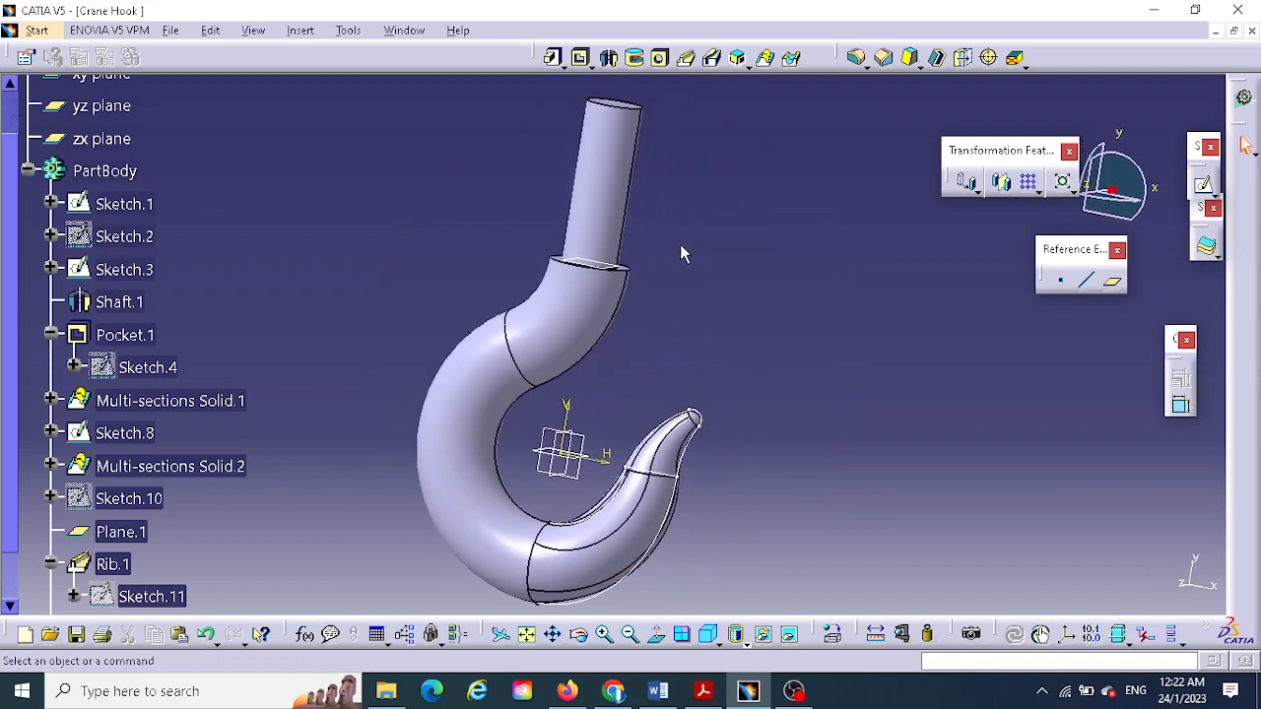
{"action": "middle_click_drag", "start_coordinate": [691, 319], "coordinate": [613, 376]}
{"action": "middle_click_drag", "start_coordinate": [706, 335], "coordinate": [796, 264]}
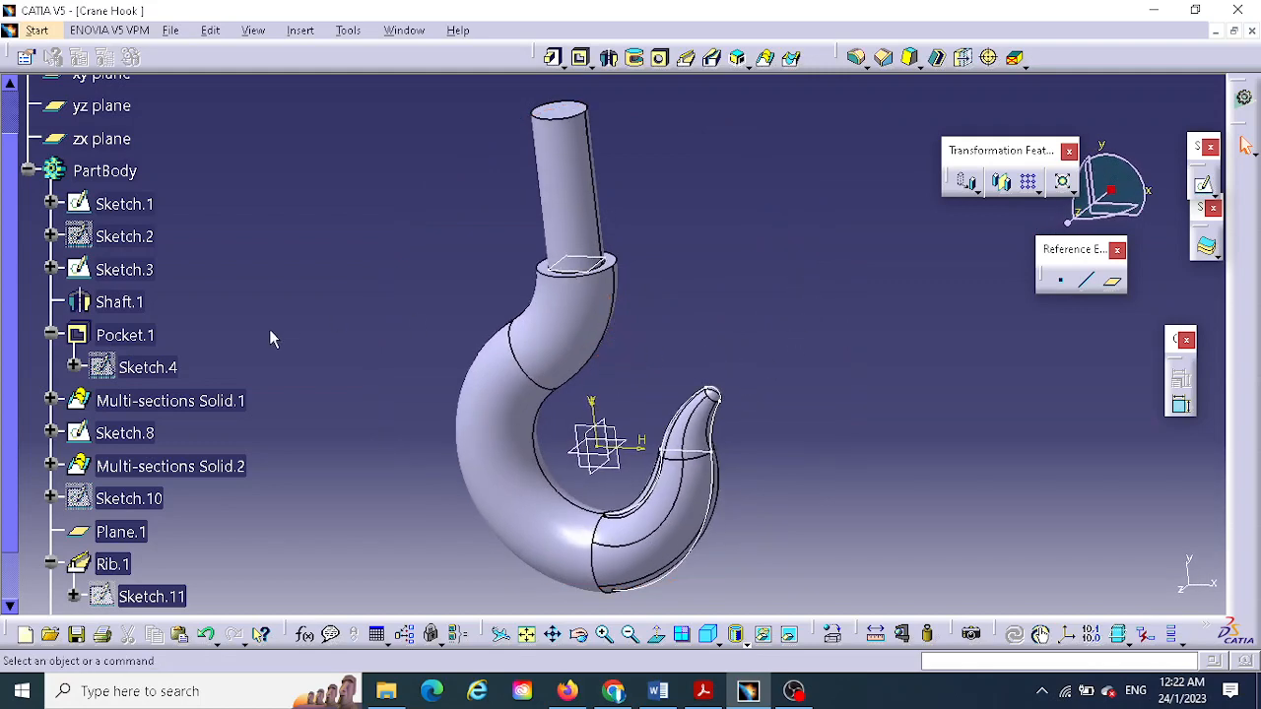
{"action": "middle_click_drag", "start_coordinate": [302, 337], "coordinate": [317, 332]}
{"action": "middle_click_drag", "start_coordinate": [363, 338], "coordinate": [407, 321]}
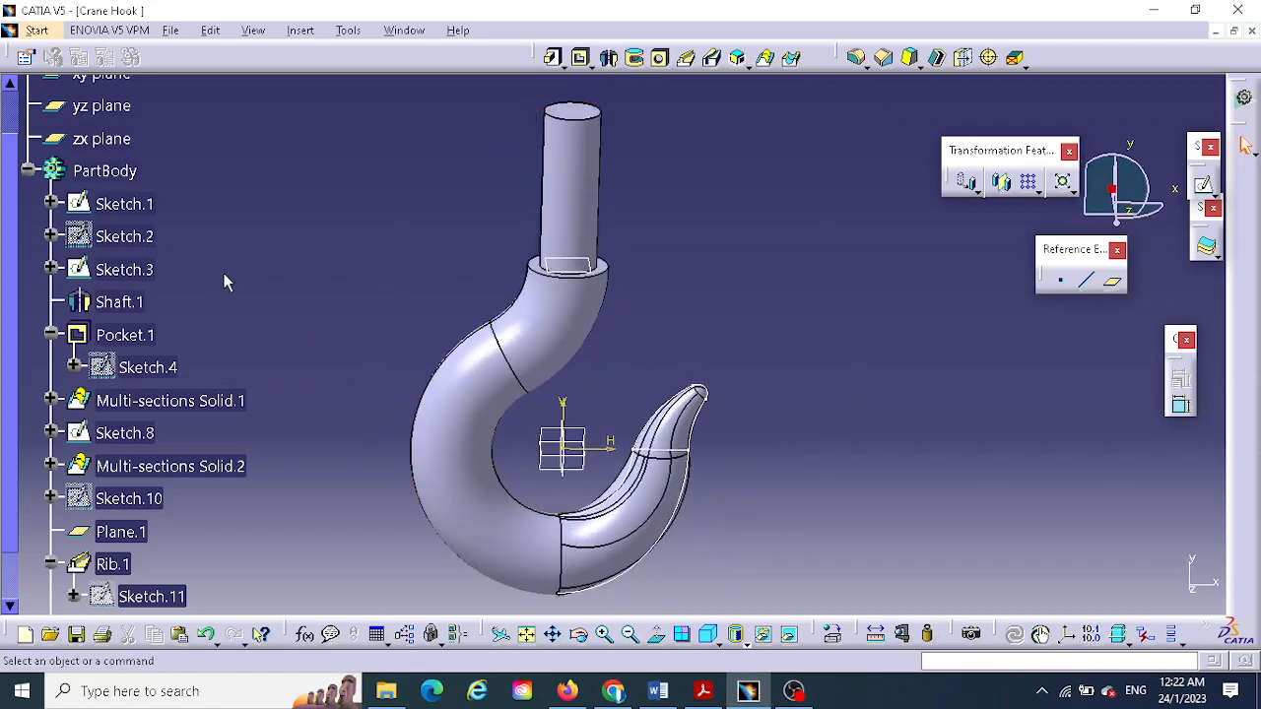
- Hide the xy, yz and zx planes and Plane.1 at the base of the shank
{"action": "scroll", "coordinate": [158, 274], "scroll_direction": "up", "scroll_amount": 1}
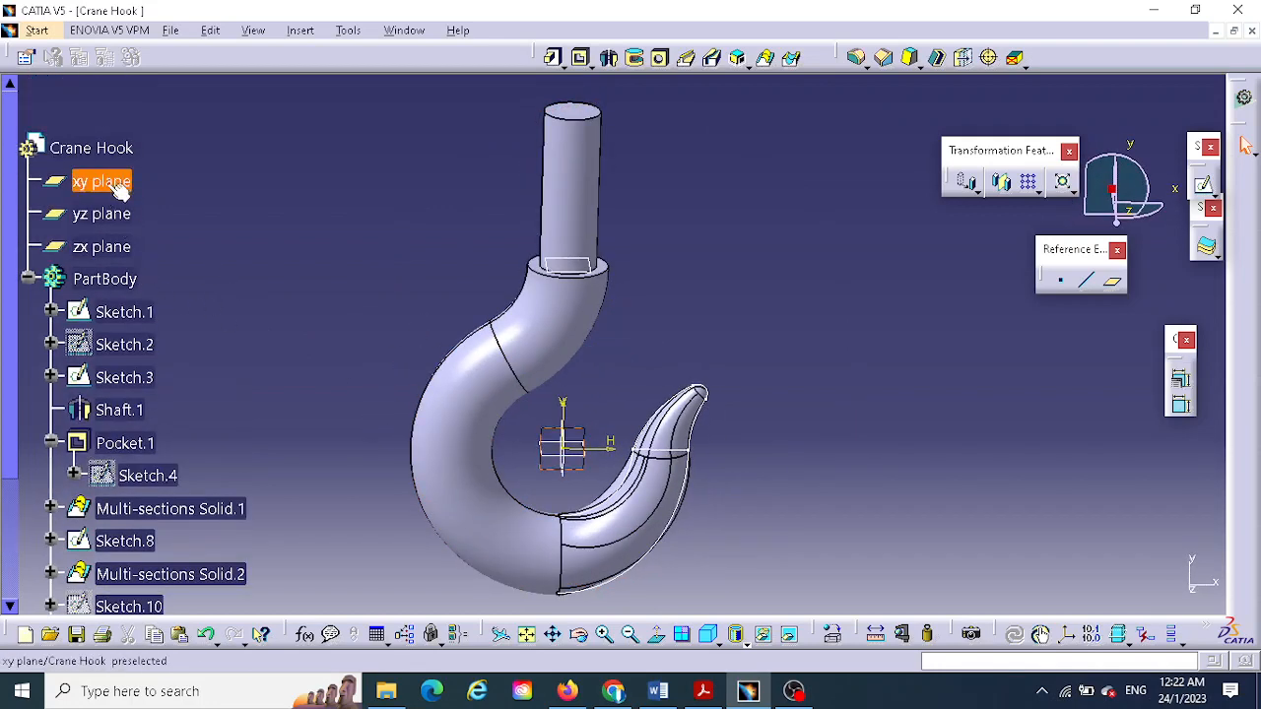
{"action": "left_click", "coordinate": [118, 184]}
{"action": "left_click", "coordinate": [101, 215], "text": "ctrl"}
{"action": "left_click", "coordinate": [101, 249], "text": "ctrl"}
{"action": "right_click", "coordinate": [101, 249]}
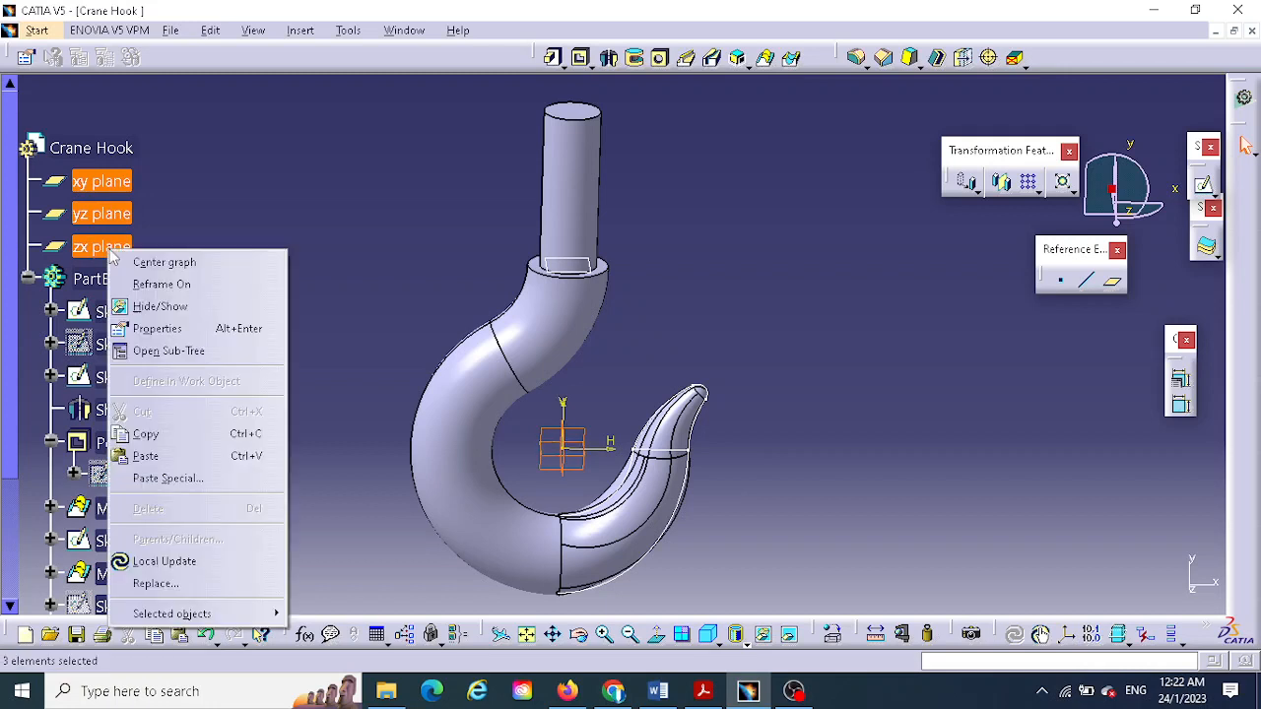
{"action": "left_click", "coordinate": [175, 311]}
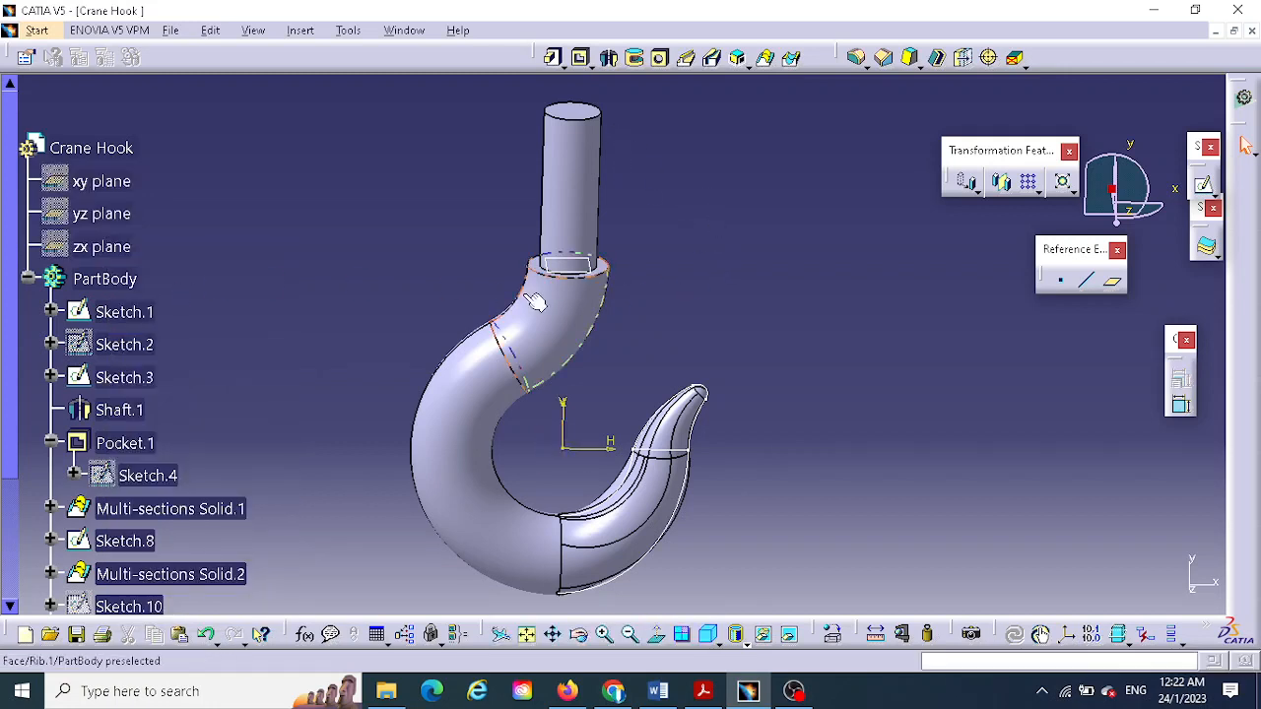
{"action": "right_click", "coordinate": [564, 272]}
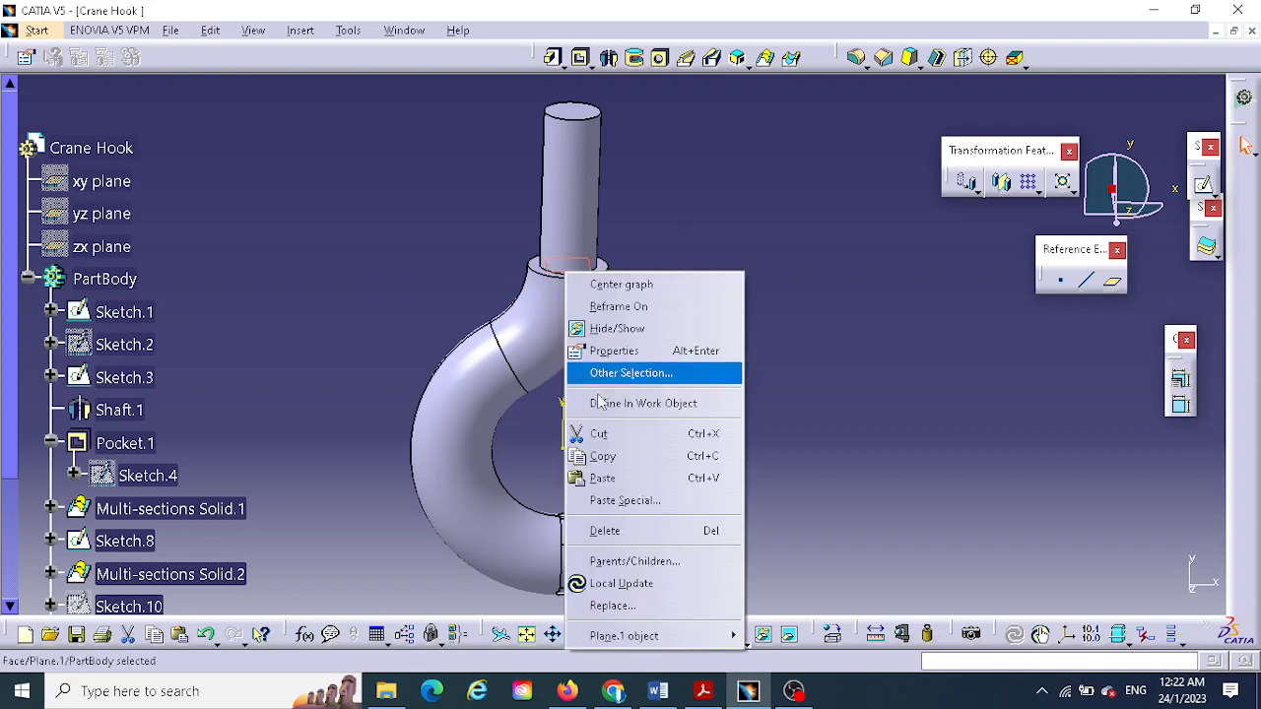
{"action": "left_click", "coordinate": [628, 349]}
- Add a right-handed thread 4.75 in deep to the shank's cylindrical face, using its top end face as the limit
{"action": "middle_click_drag", "start_coordinate": [732, 343], "coordinate": [582, 267]}
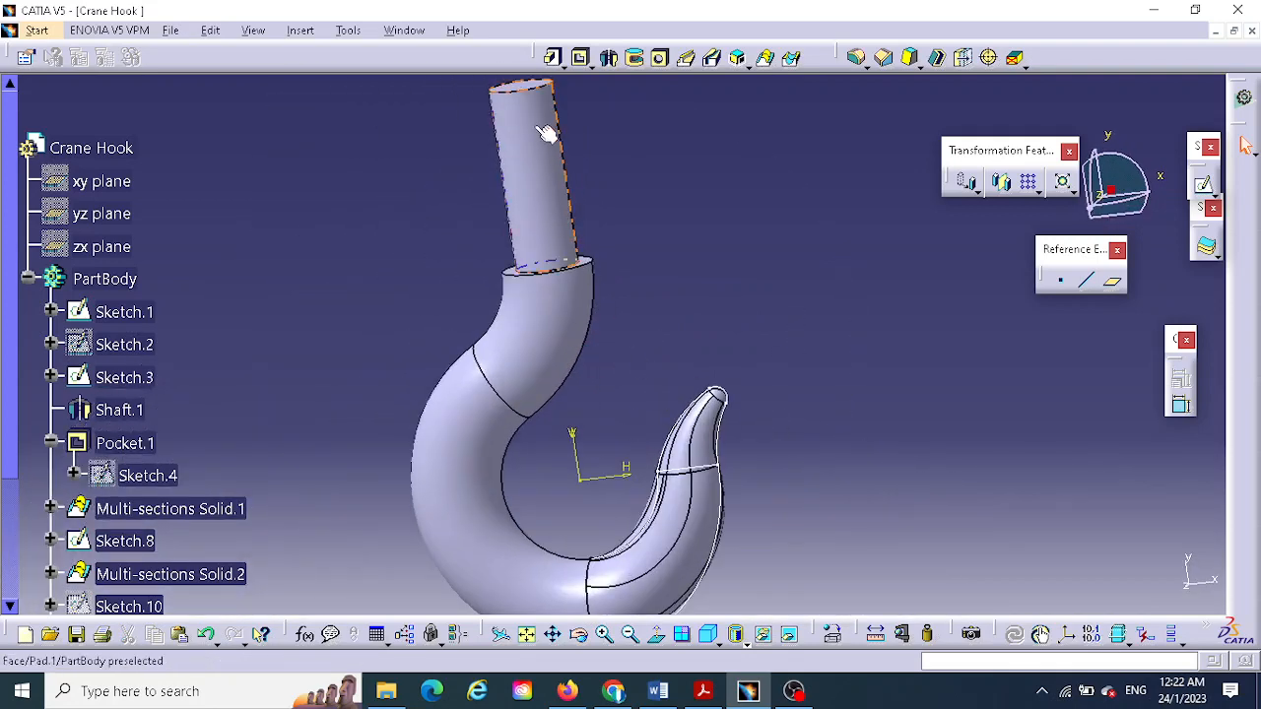
{"action": "middle_click_drag", "start_coordinate": [734, 263], "coordinate": [752, 329]}
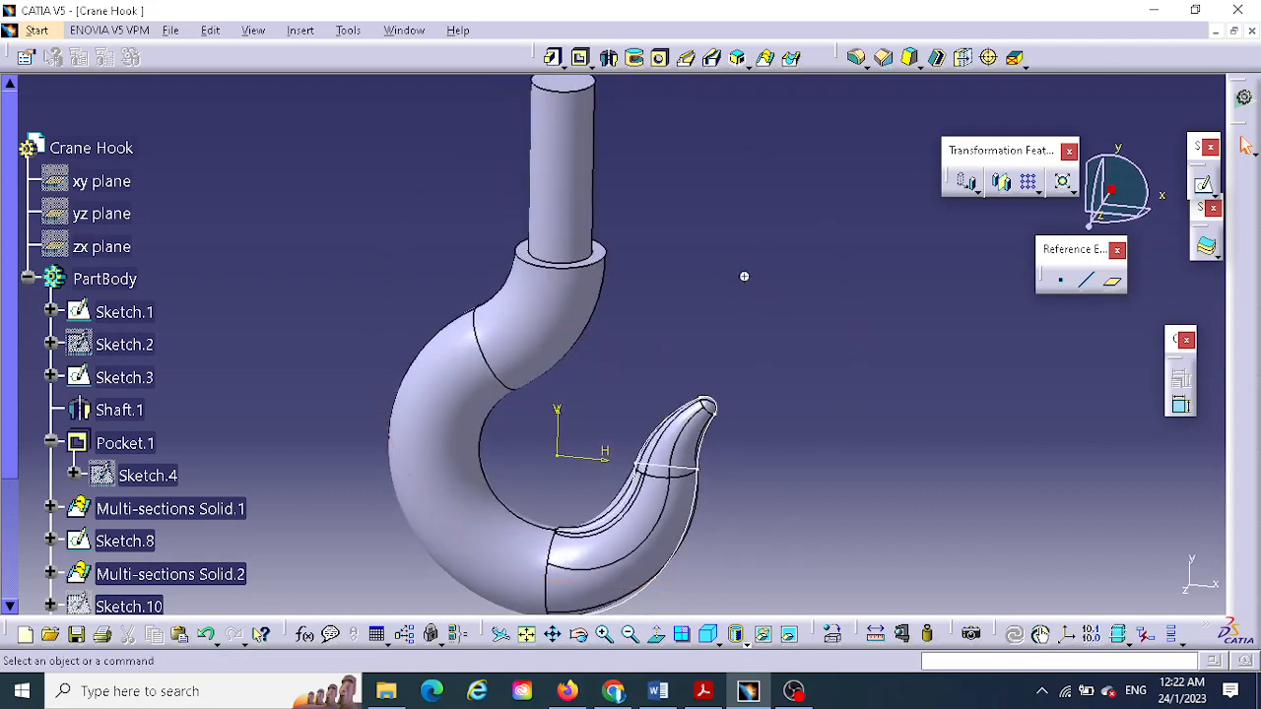
{"action": "middle_click_drag", "start_coordinate": [746, 277], "coordinate": [751, 381]}
{"action": "middle_click_drag", "start_coordinate": [651, 334], "coordinate": [700, 303]}
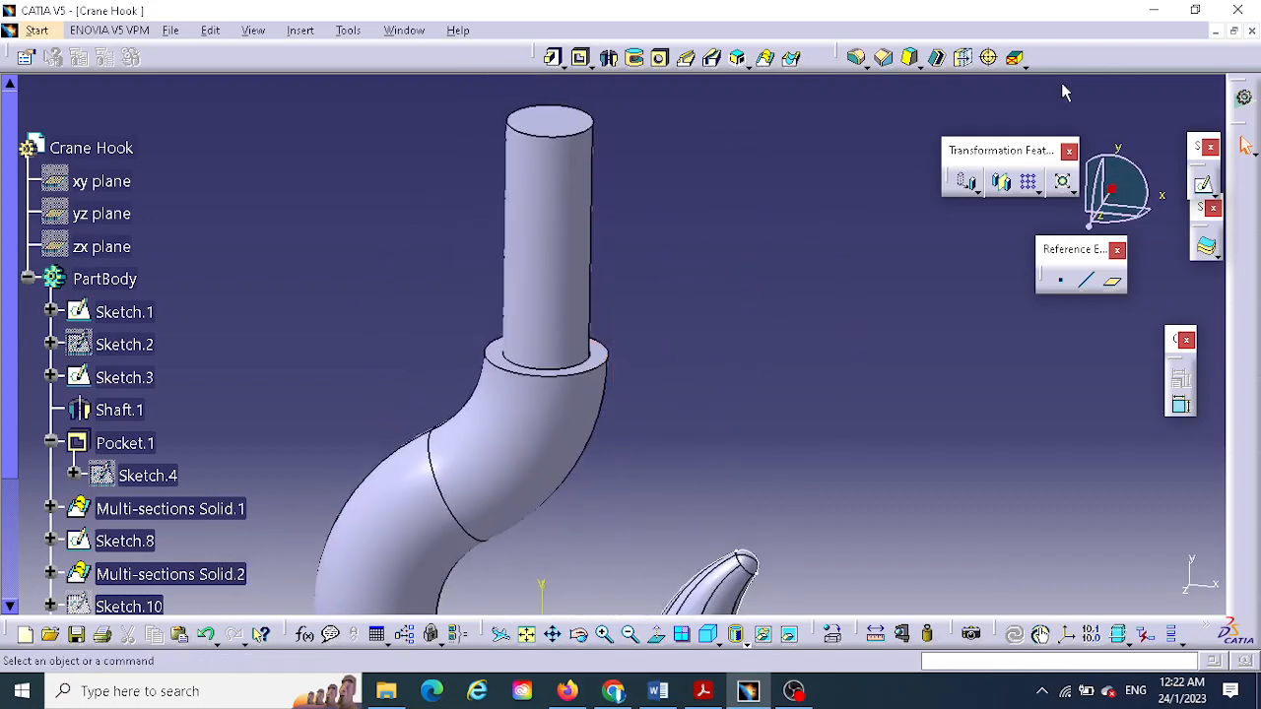
{"action": "left_click", "coordinate": [991, 59]}
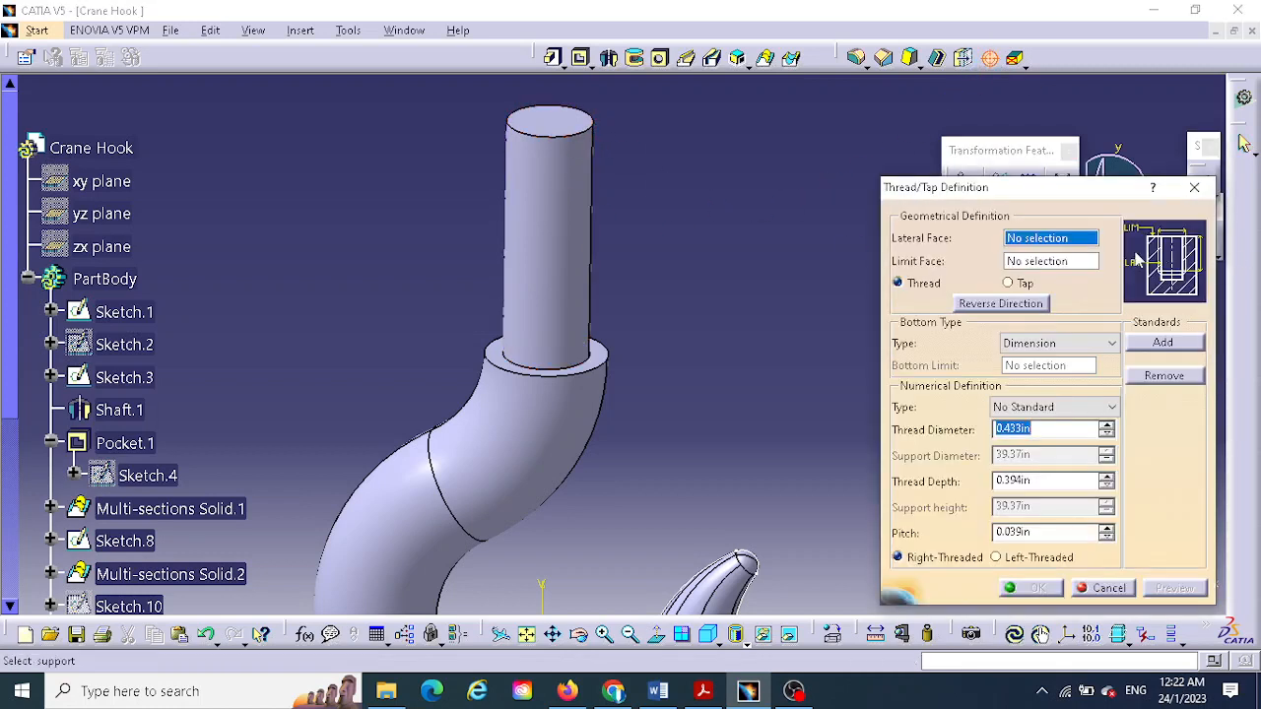
{"action": "left_click", "coordinate": [566, 230]}
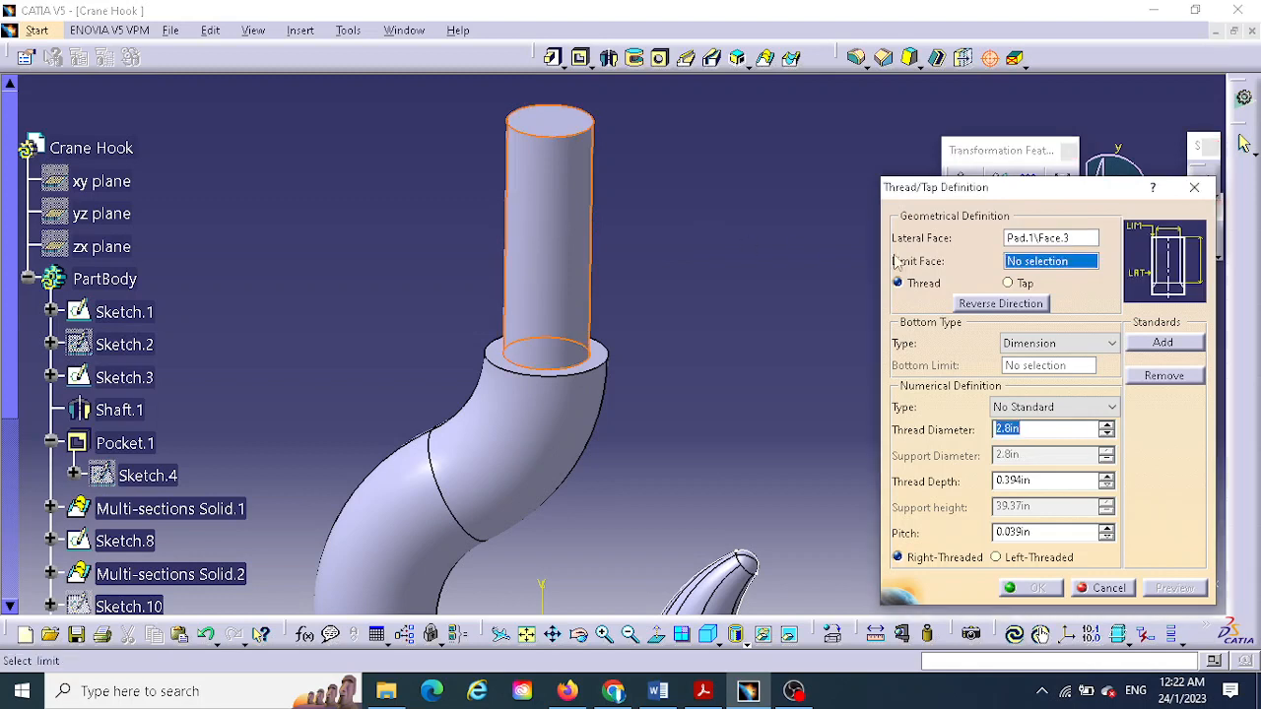
{"action": "left_click", "coordinate": [562, 126]}
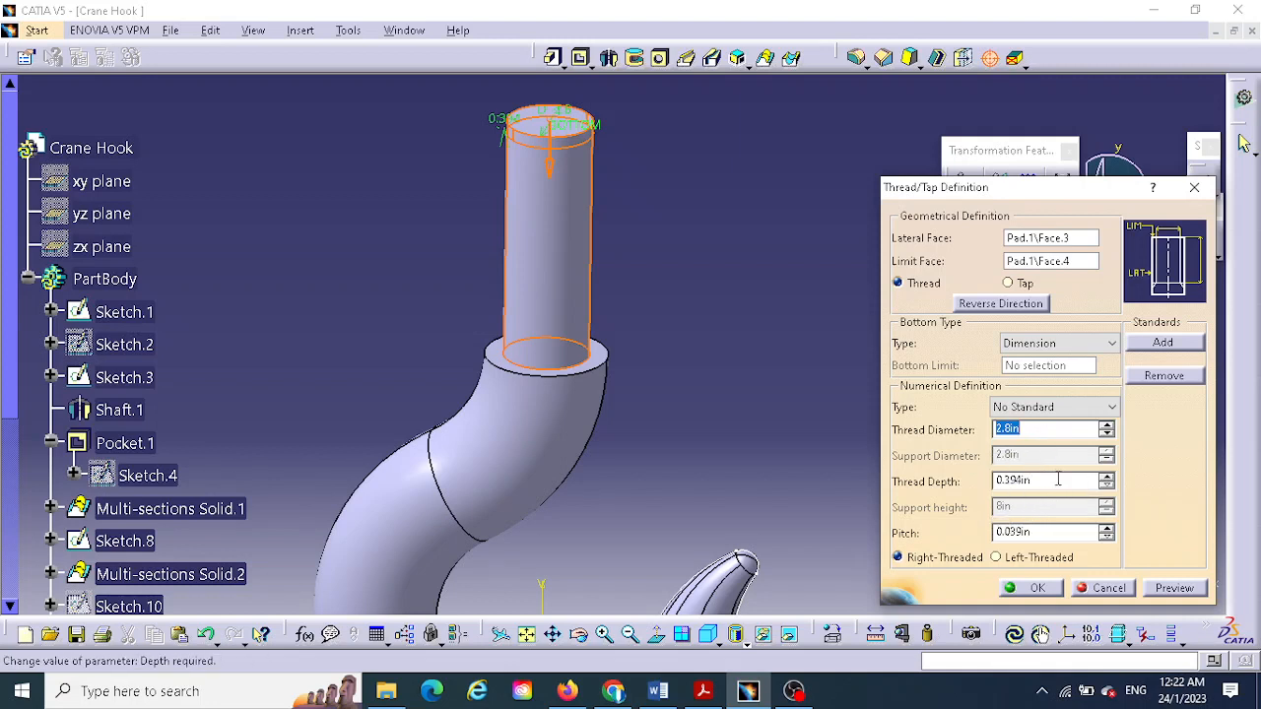
{"action": "left_click", "coordinate": [1035, 480]}
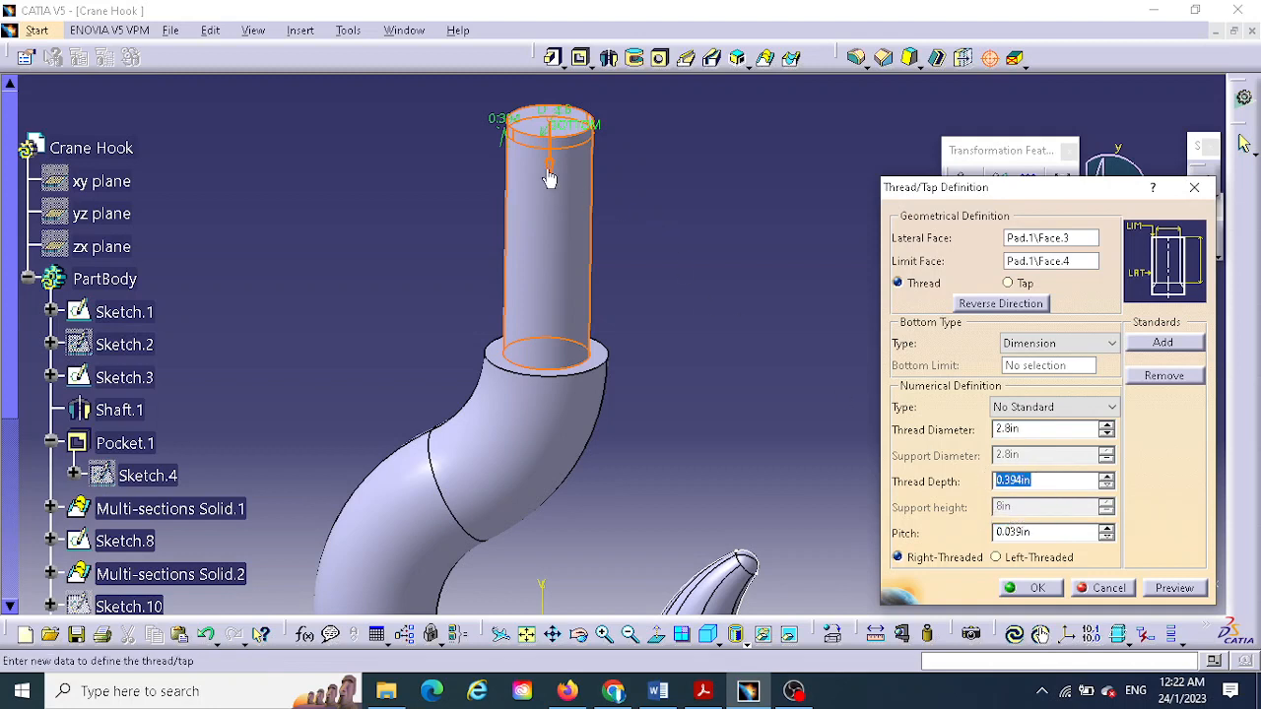
{"action": "type", "text": "4.75"}
{"action": "key", "text": "Return"}
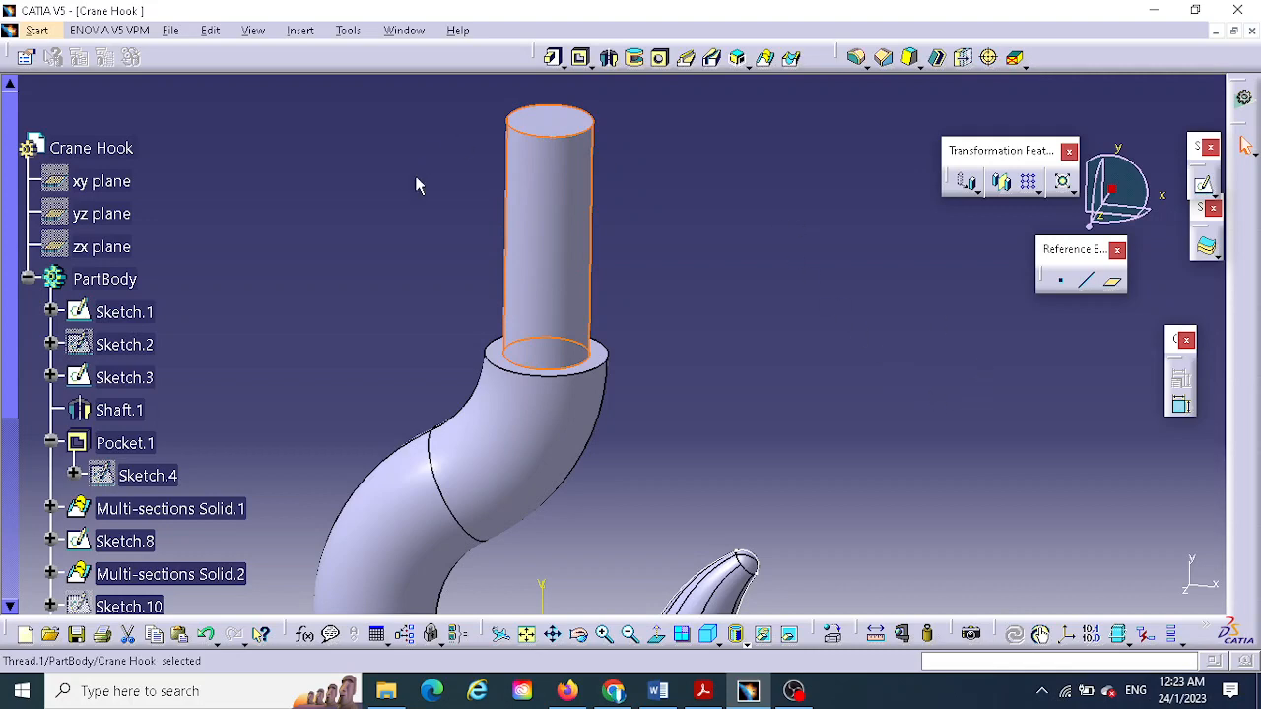
- Review the definition of the shank's thread and close it without changes
{"action": "scroll", "coordinate": [172, 468], "scroll_direction": "down", "scroll_amount": 5}
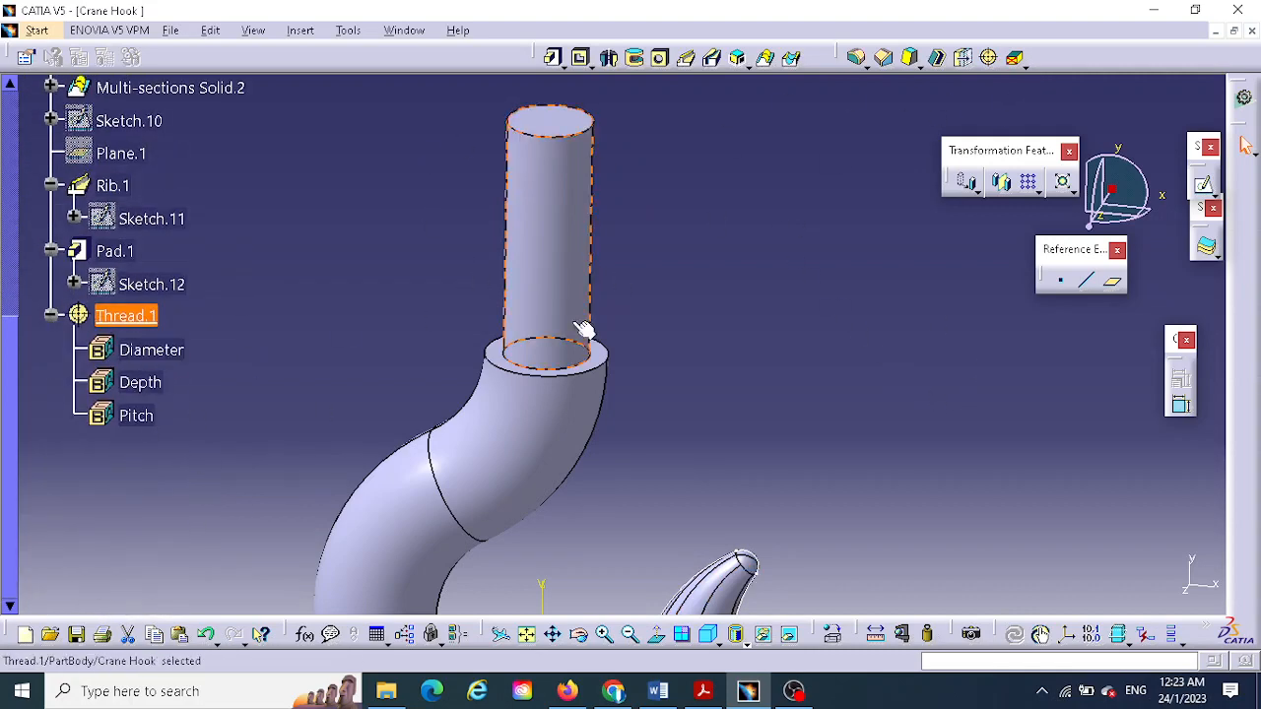
{"action": "double_click", "coordinate": [138, 317]}
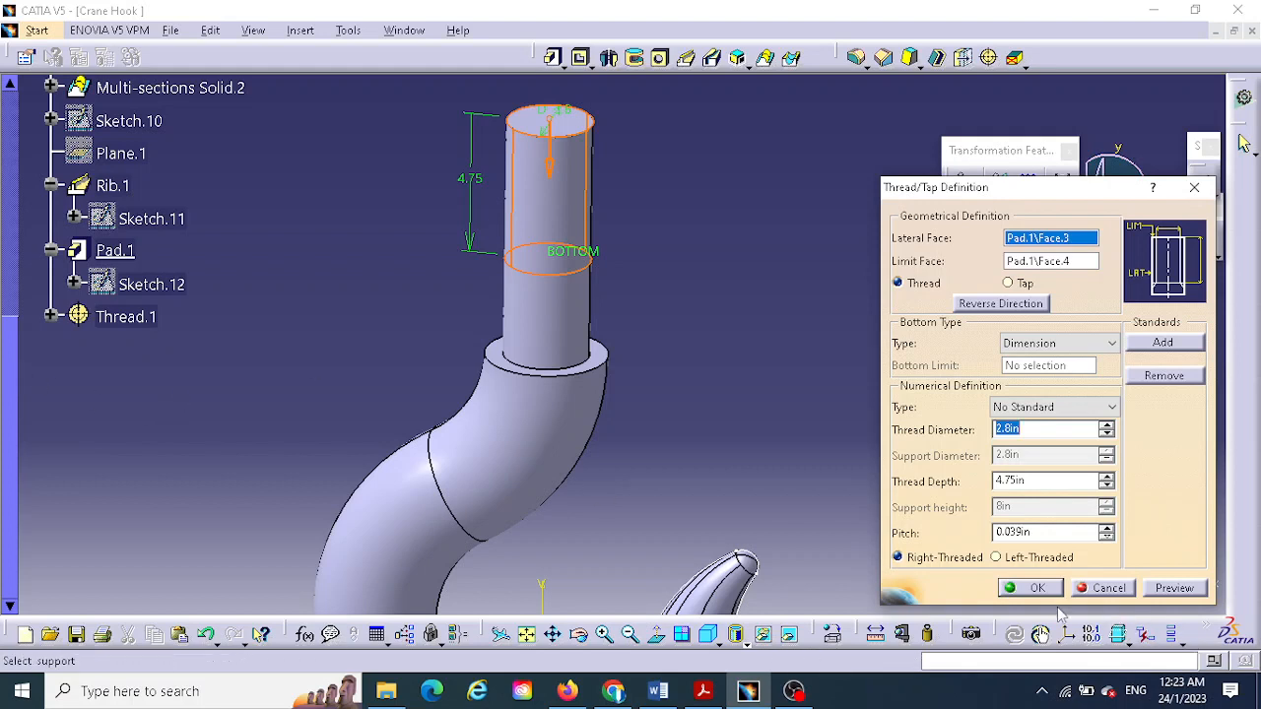
{"action": "left_click", "coordinate": [1035, 588]}
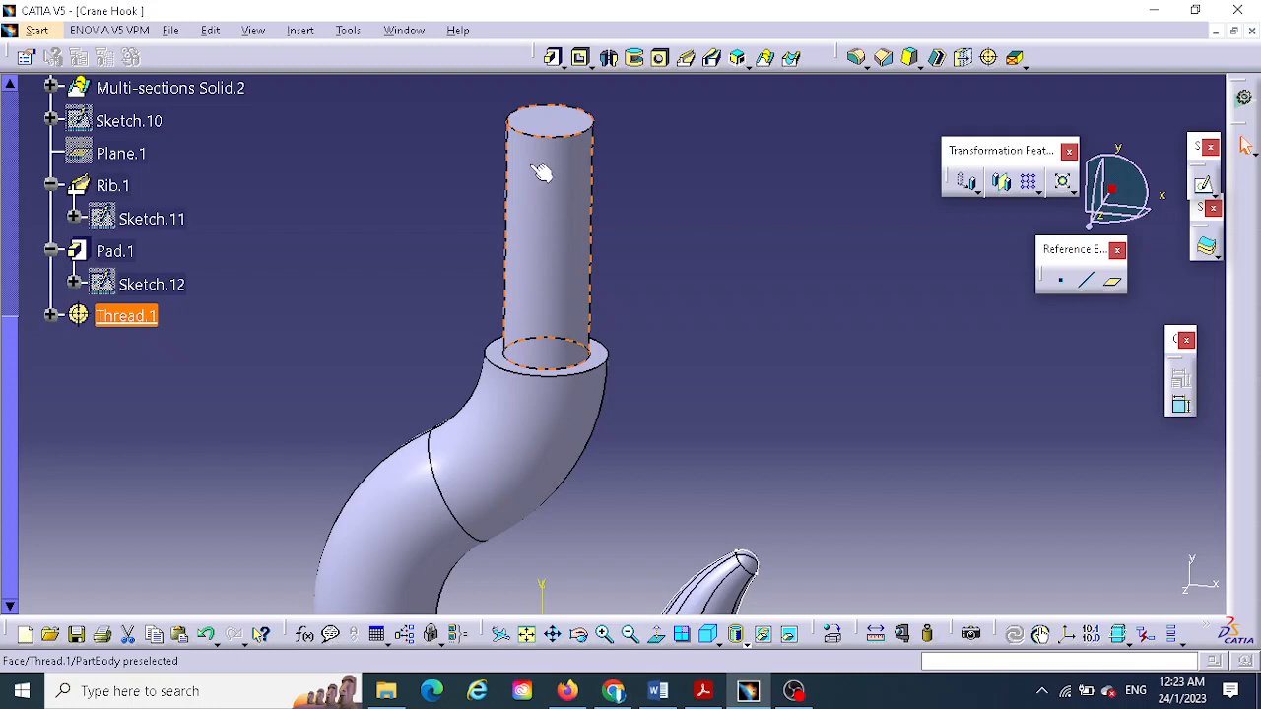
{"action": "left_click", "coordinate": [579, 255]}
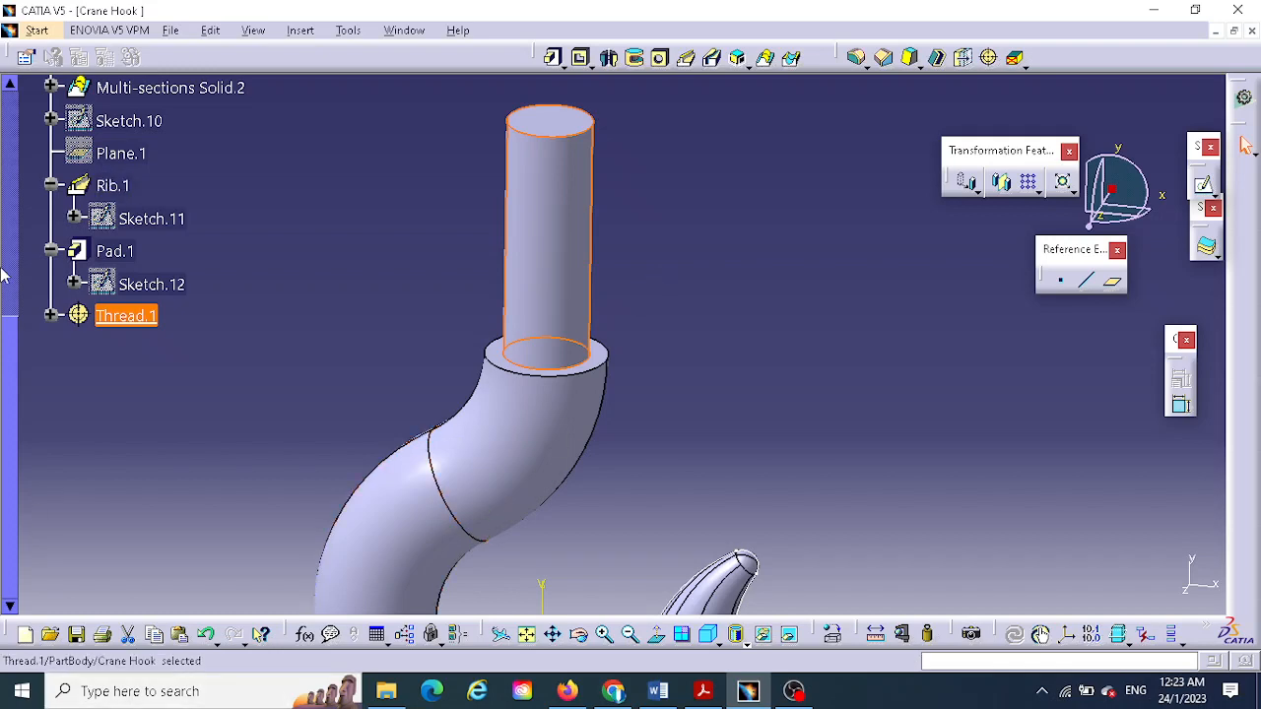
{"action": "left_click", "coordinate": [674, 394]}
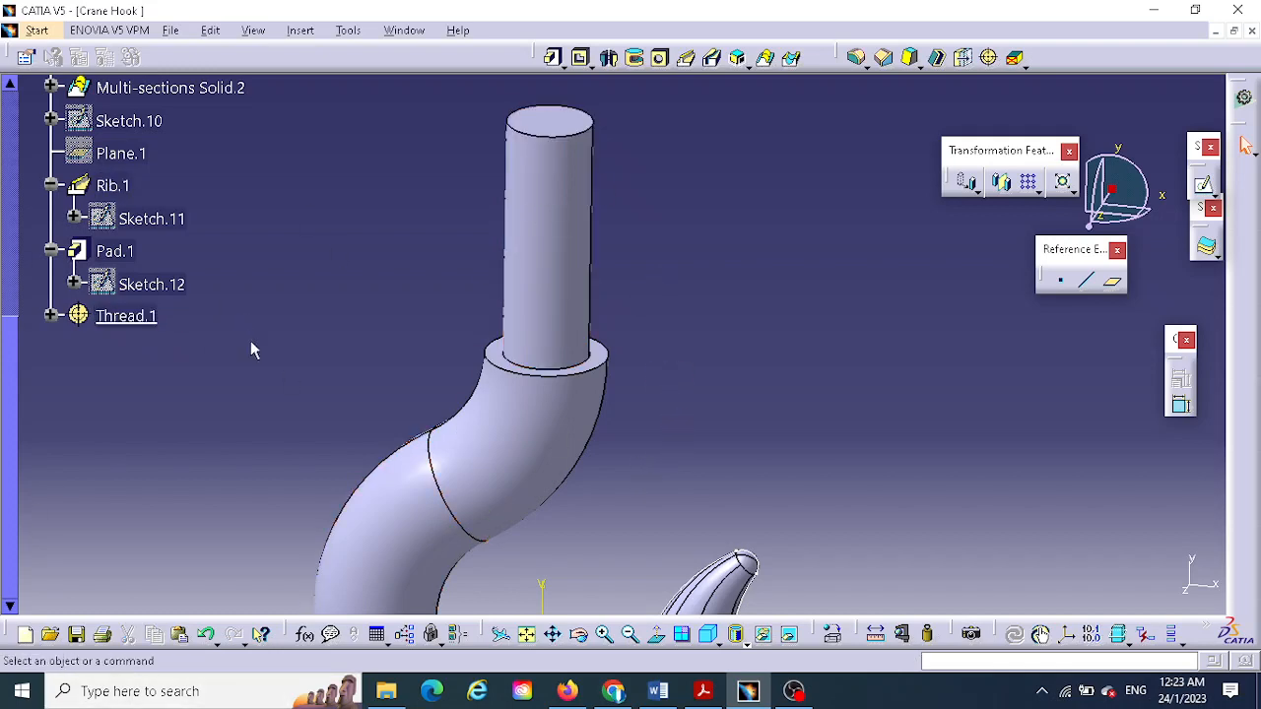
- Set the sections coupling of the hook tip's Multi-sections Solid.1 to Ratio and preview the solid
{"action": "middle_click_drag", "start_coordinate": [250, 341], "coordinate": [418, 243]}
{"action": "middle_click_drag", "start_coordinate": [704, 329], "coordinate": [748, 330]}
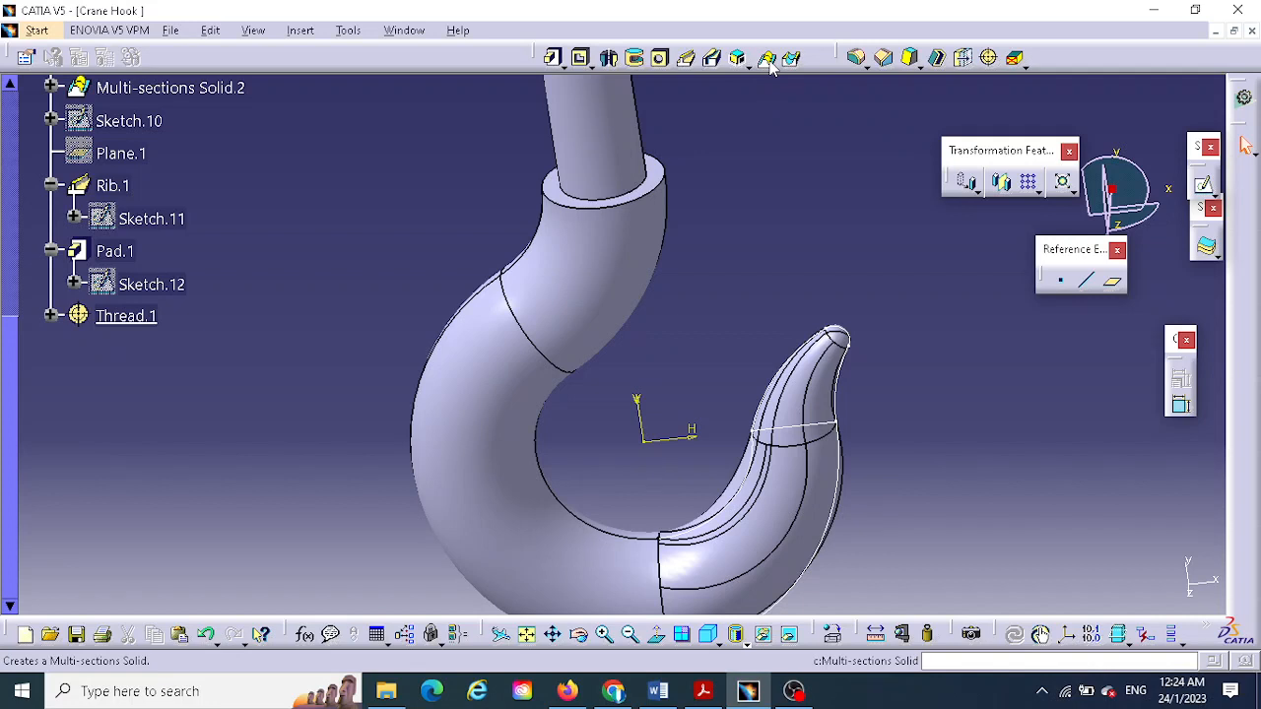
{"action": "mouse_move", "coordinate": [267, 342]}
{"action": "middle_mouse_down"}
{"action": "mouse_move", "coordinate": [274, 370]}
{"action": "mouse_move", "coordinate": [237, 281]}
{"action": "middle_mouse_up"}
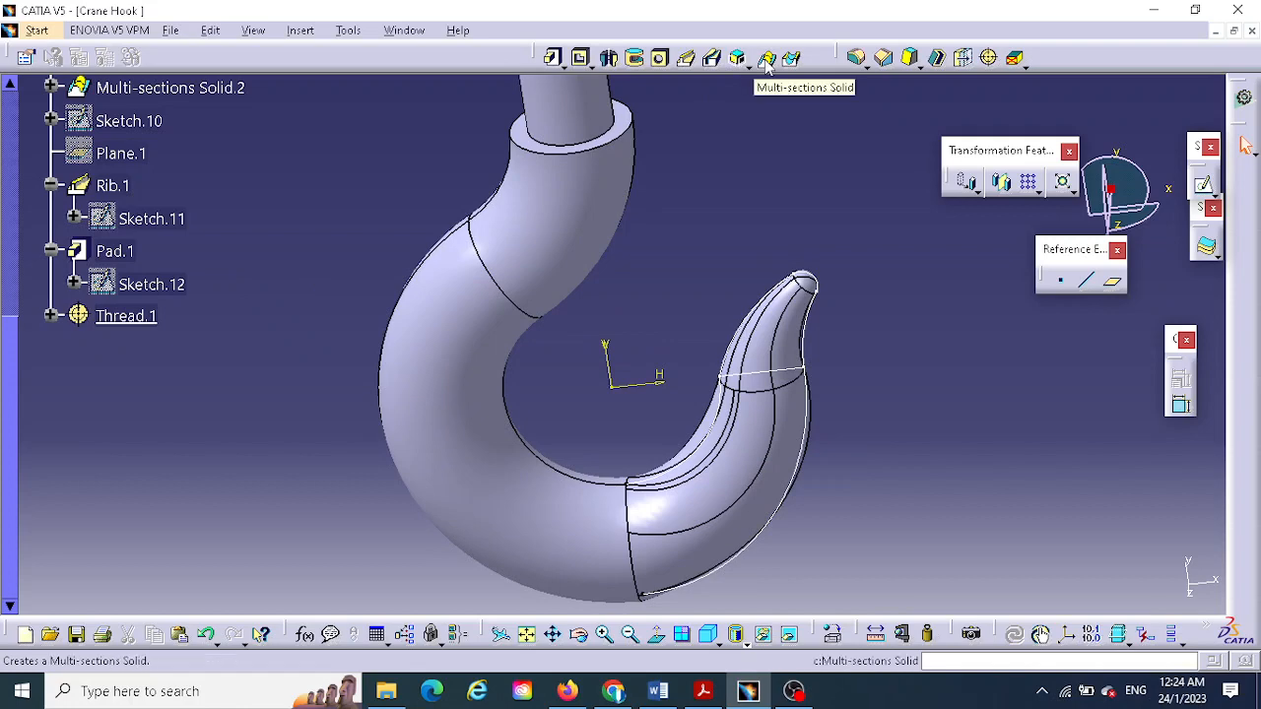
{"action": "middle_click_drag", "start_coordinate": [304, 321], "coordinate": [345, 303]}
{"action": "scroll", "coordinate": [267, 216], "scroll_direction": "up", "scroll_amount": 5}
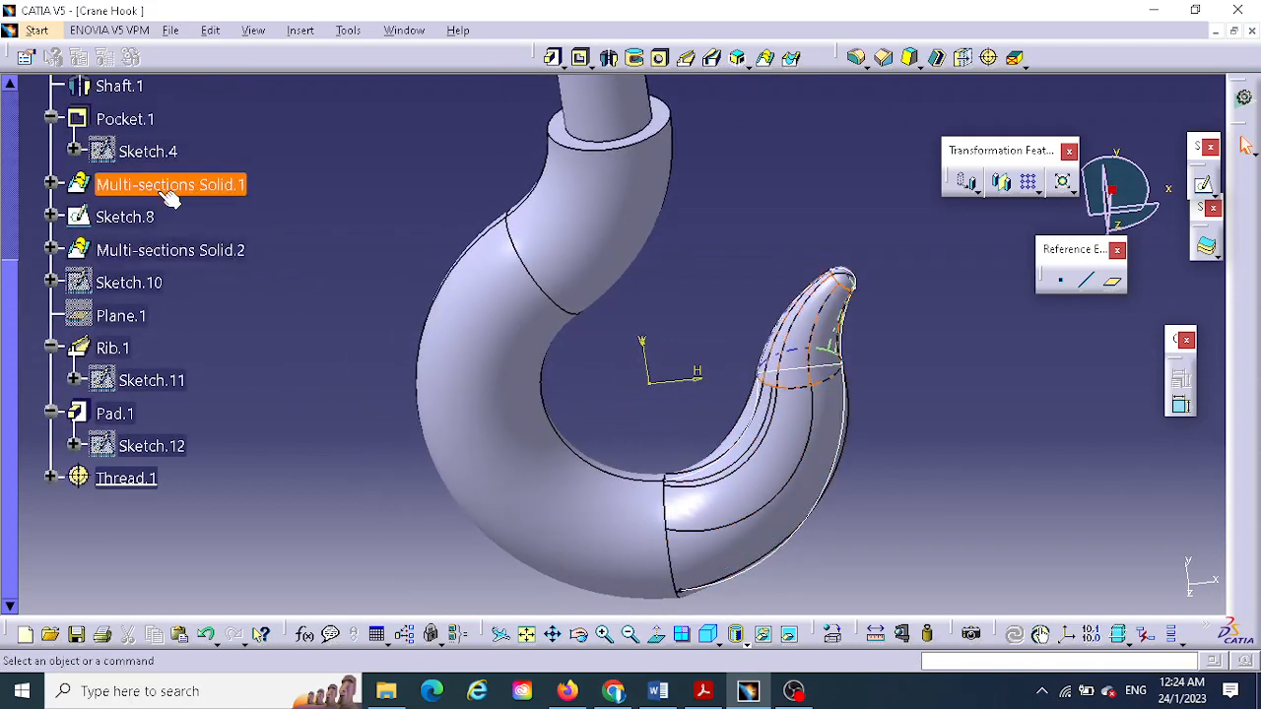
{"action": "double_click", "coordinate": [173, 190]}
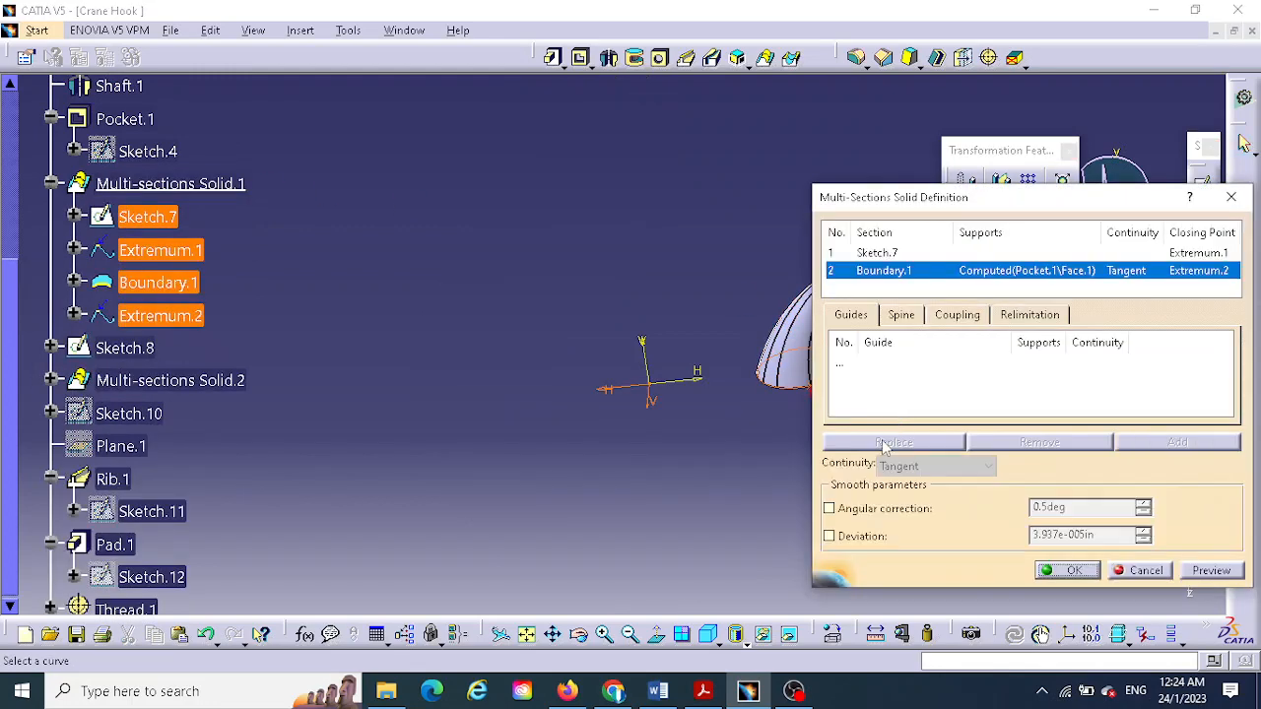
{"action": "middle_click_drag", "start_coordinate": [695, 455], "coordinate": [518, 329]}
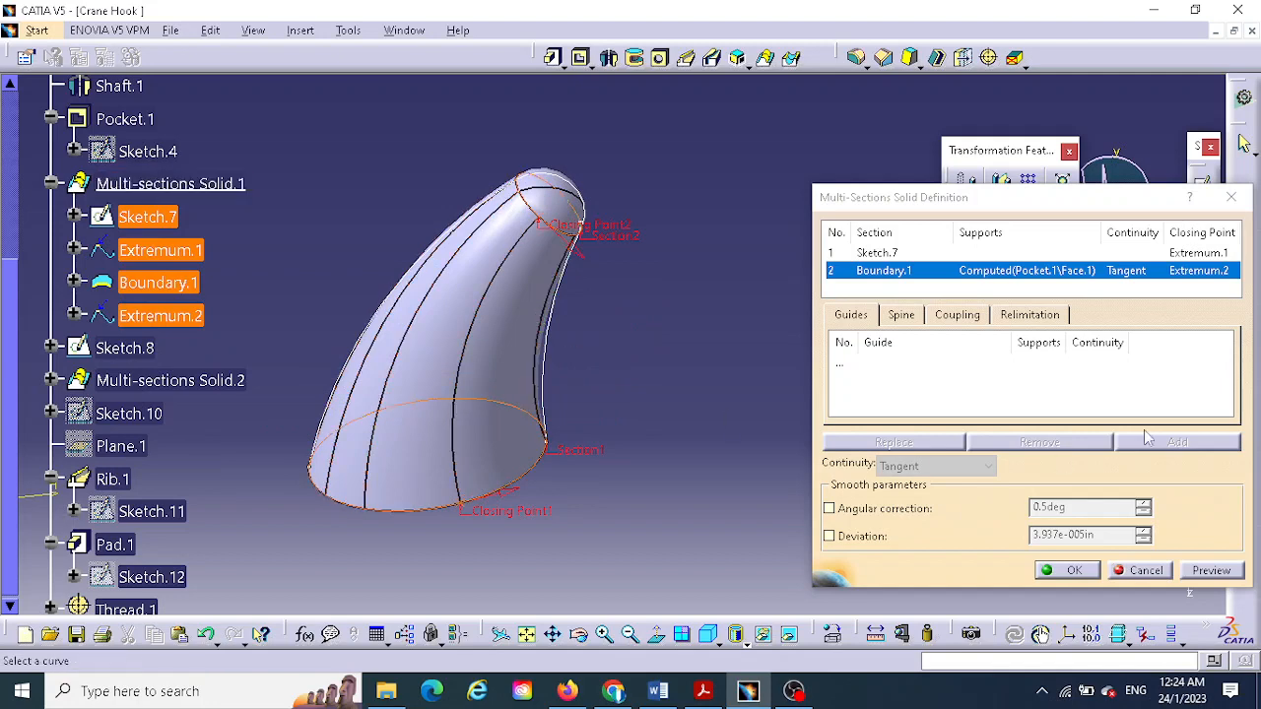
{"action": "left_click", "coordinate": [958, 317]}
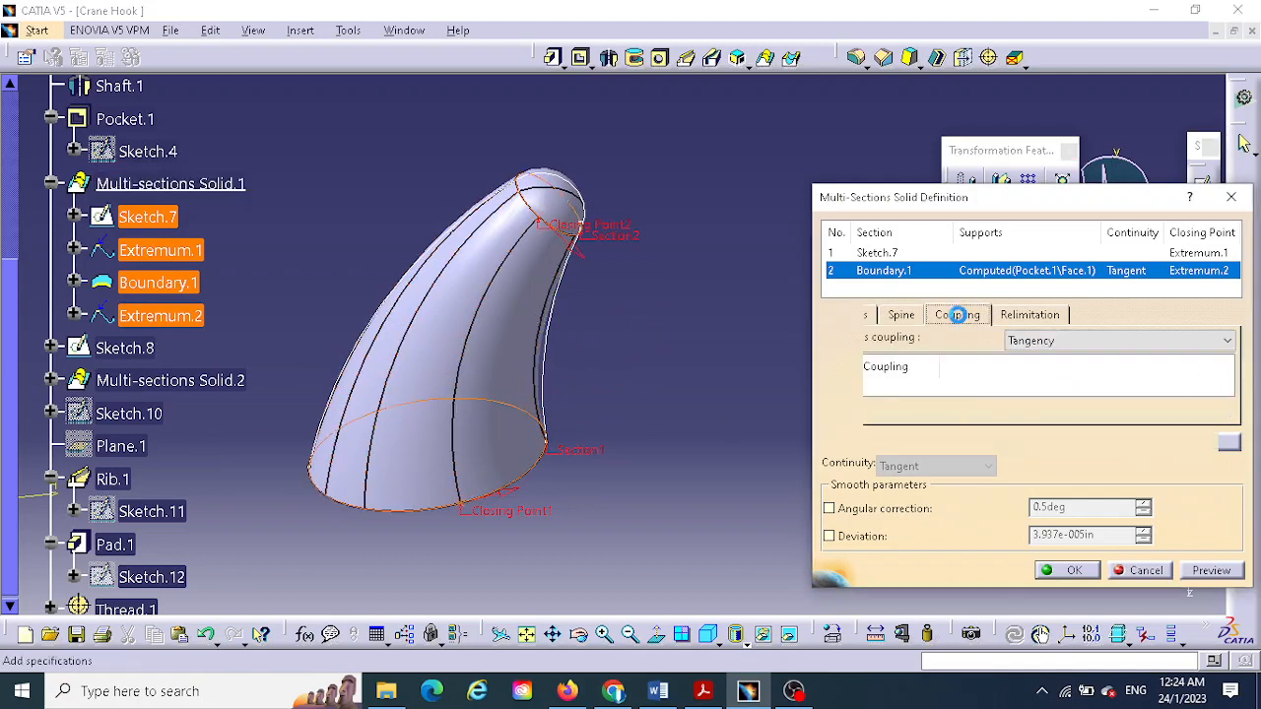
{"action": "left_click", "coordinate": [1074, 341]}
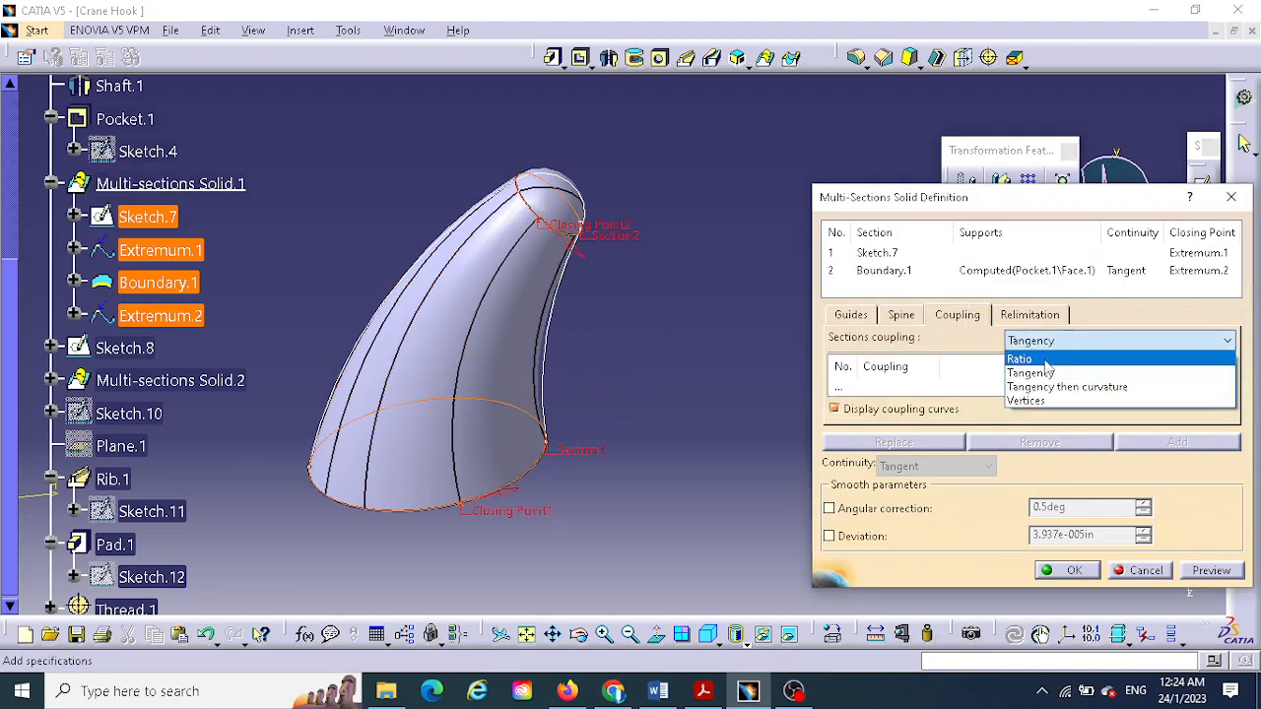
{"action": "left_click", "coordinate": [1049, 358]}
{"action": "left_click", "coordinate": [1211, 571]}
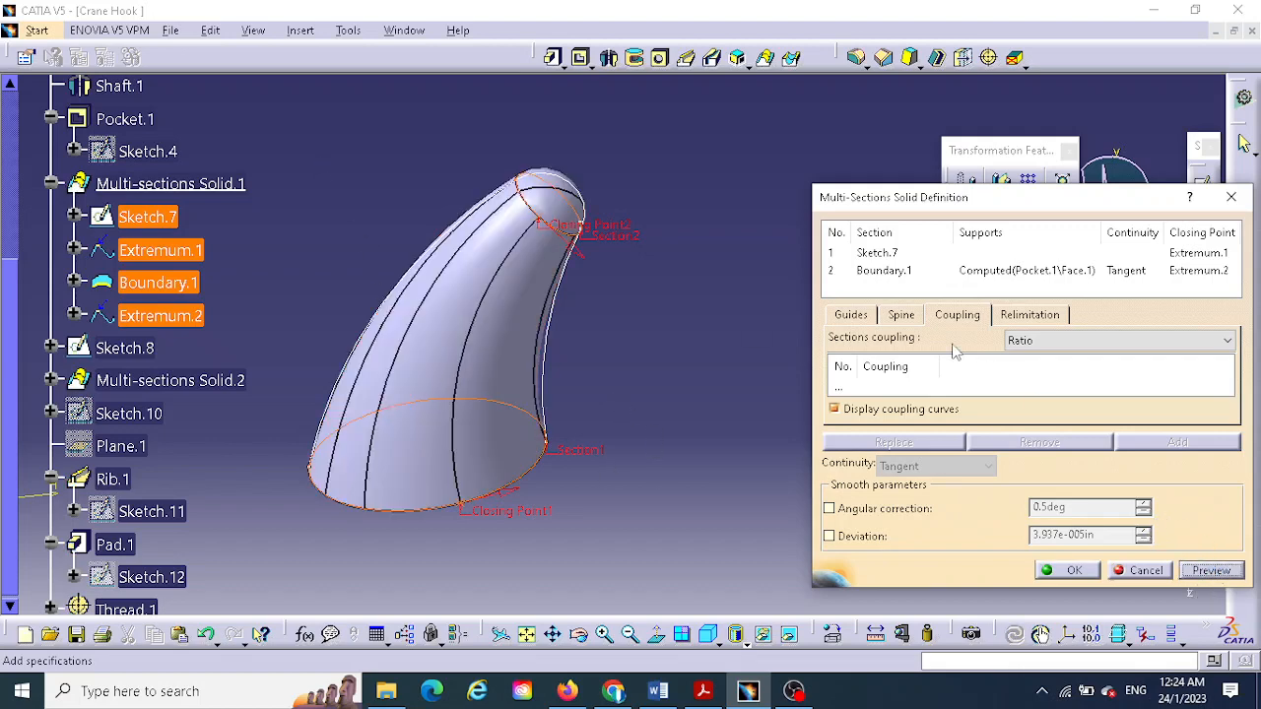
- Try to use Sketch.1 as the spine of the hook tip's multi-sections solid
{"action": "left_click", "coordinate": [901, 321]}
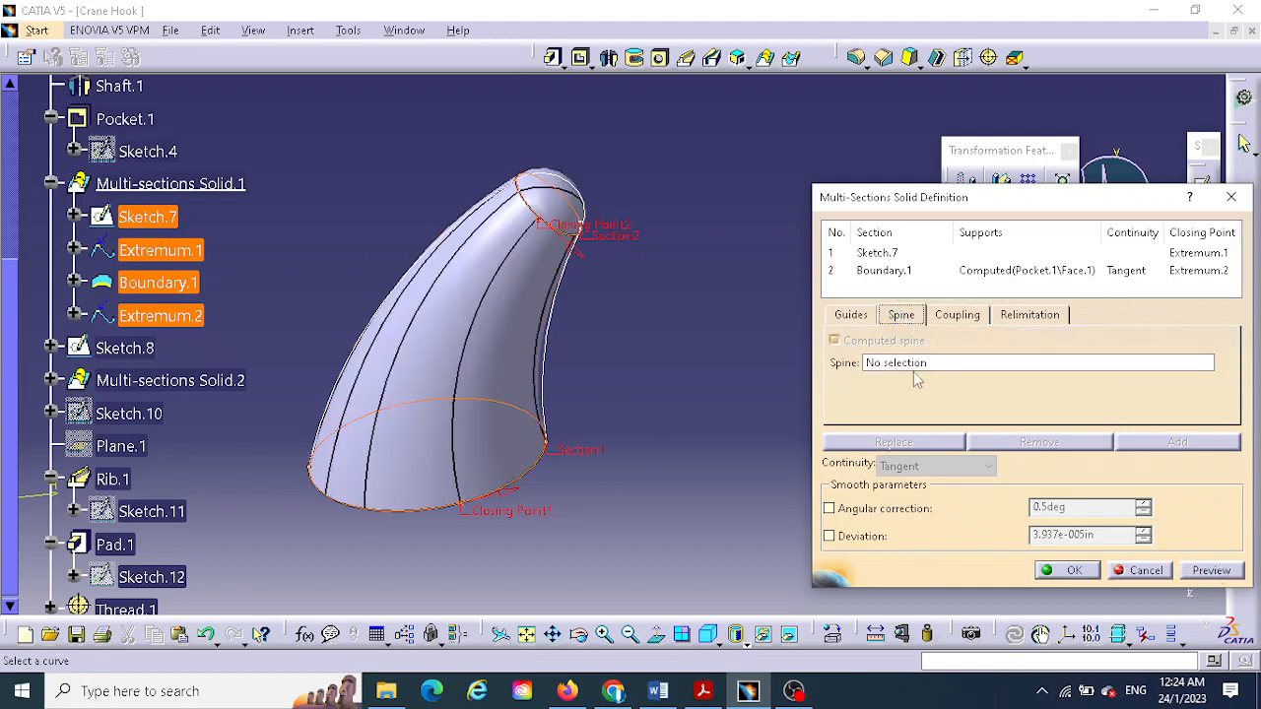
{"action": "left_click", "coordinate": [907, 363]}
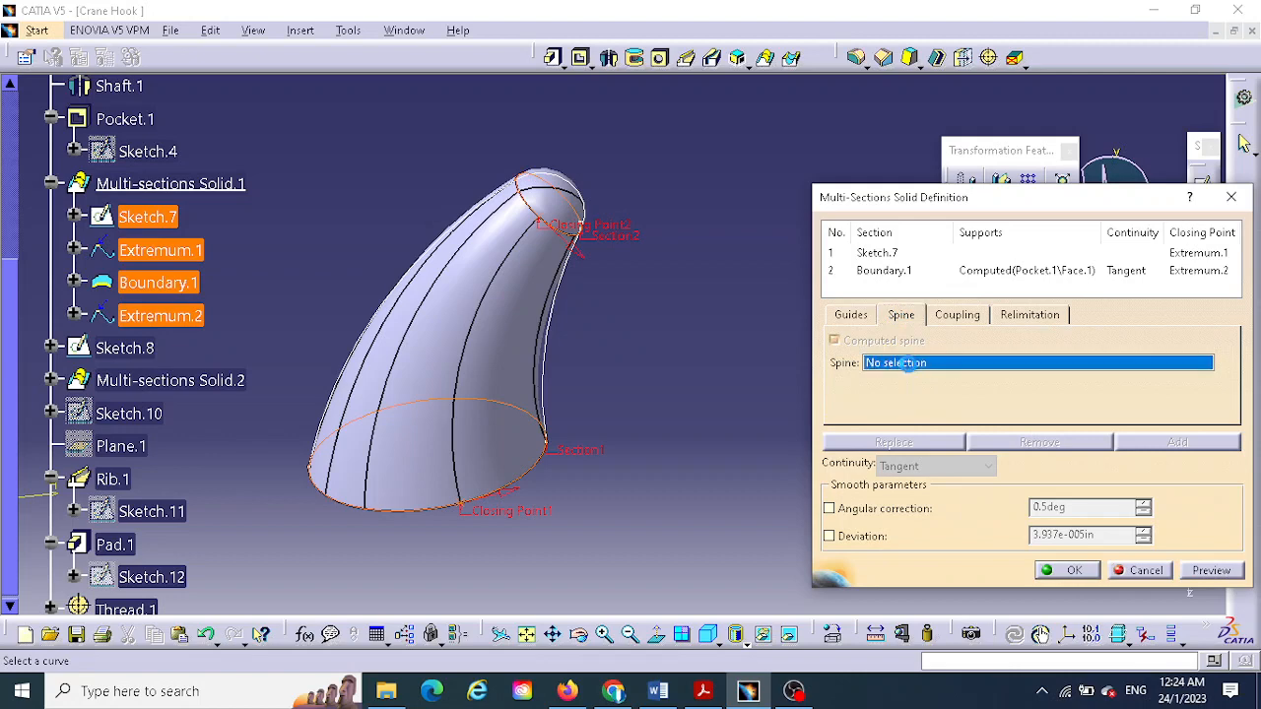
{"action": "left_click", "coordinate": [552, 357]}
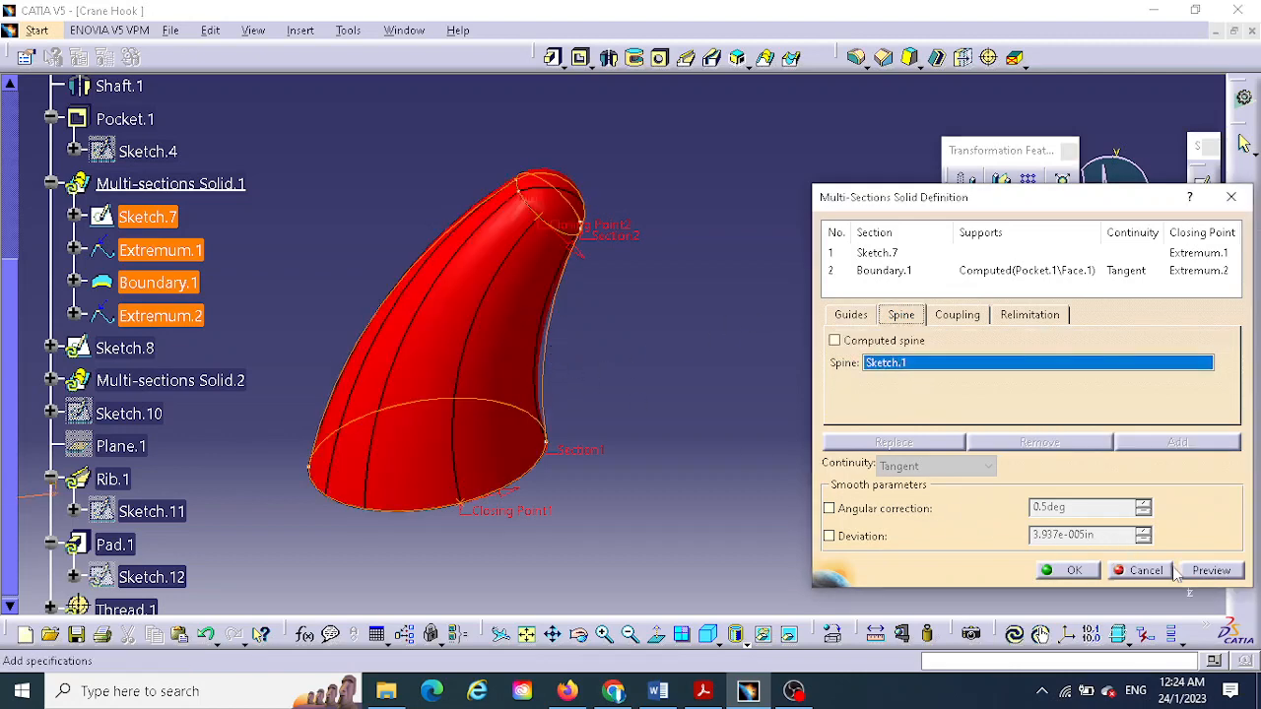
{"action": "left_click", "coordinate": [1076, 571]}
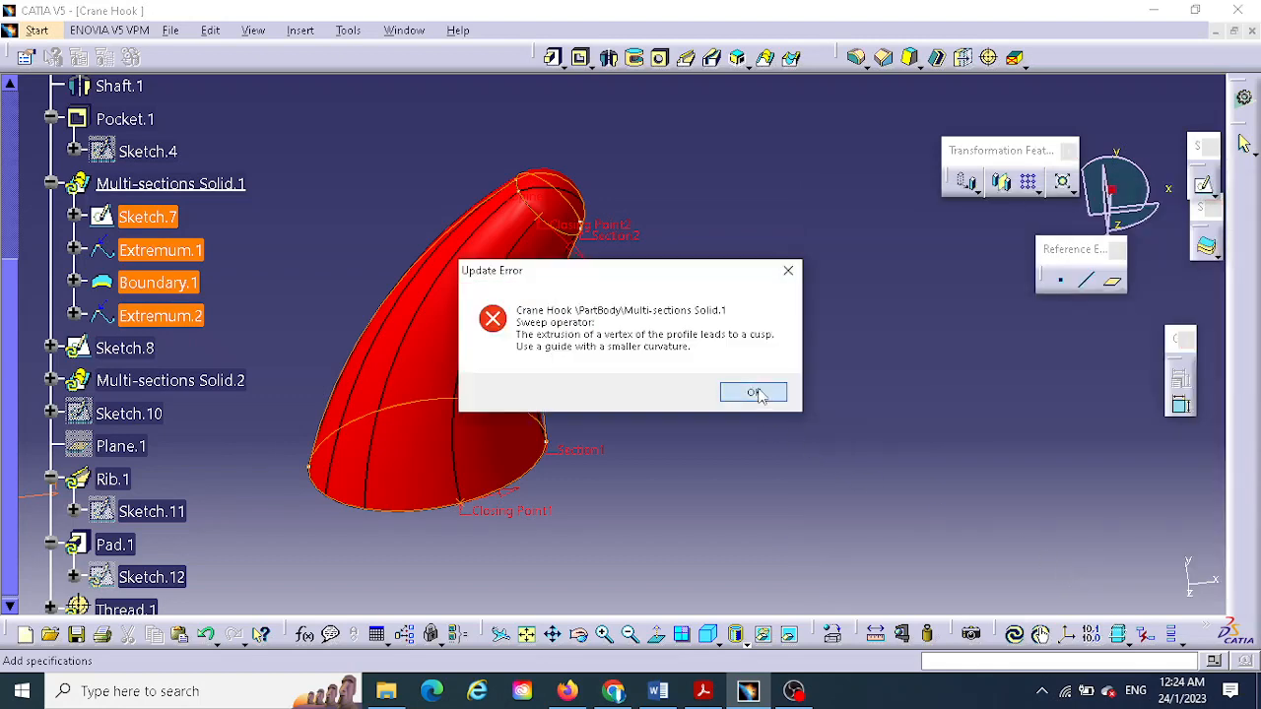
{"action": "left_click", "coordinate": [764, 392]}
{"action": "left_click", "coordinate": [771, 387]}
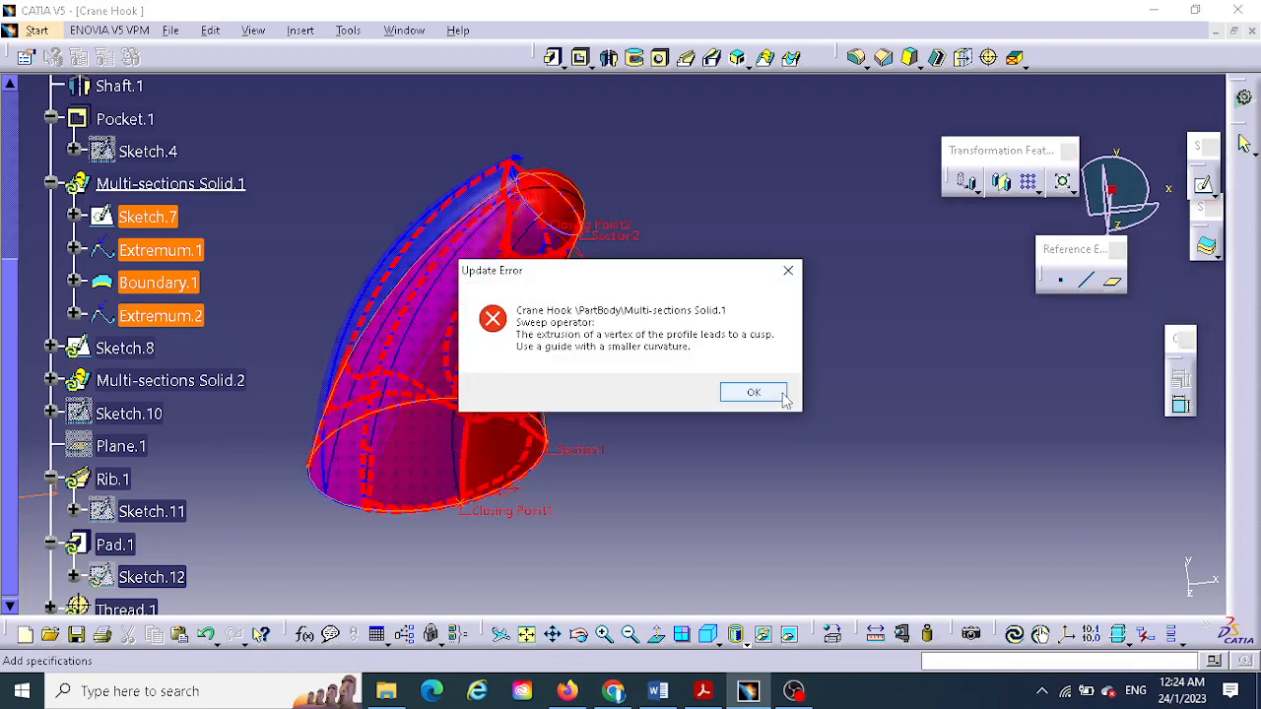
{"action": "left_click", "coordinate": [772, 394]}
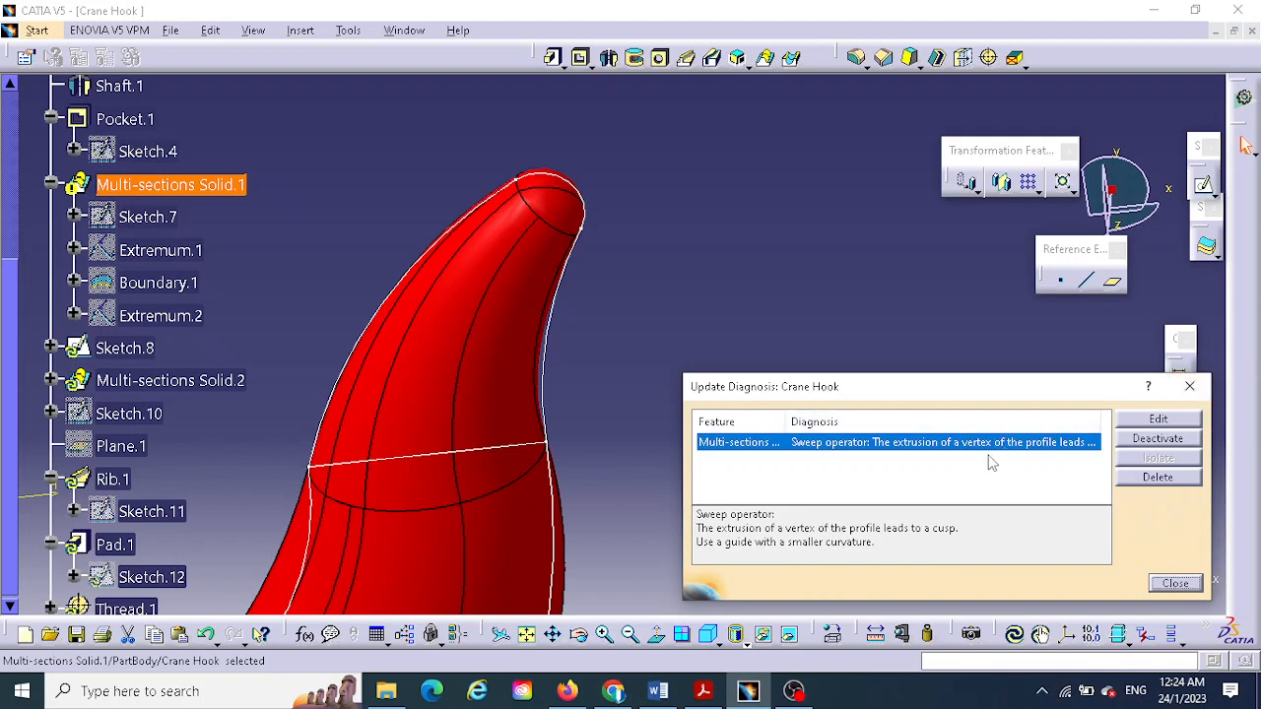
- Remove the Sketch.1 spine from the hook tip's multi-sections solid, preview it and accept the definition
{"action": "left_click", "coordinate": [1159, 422]}
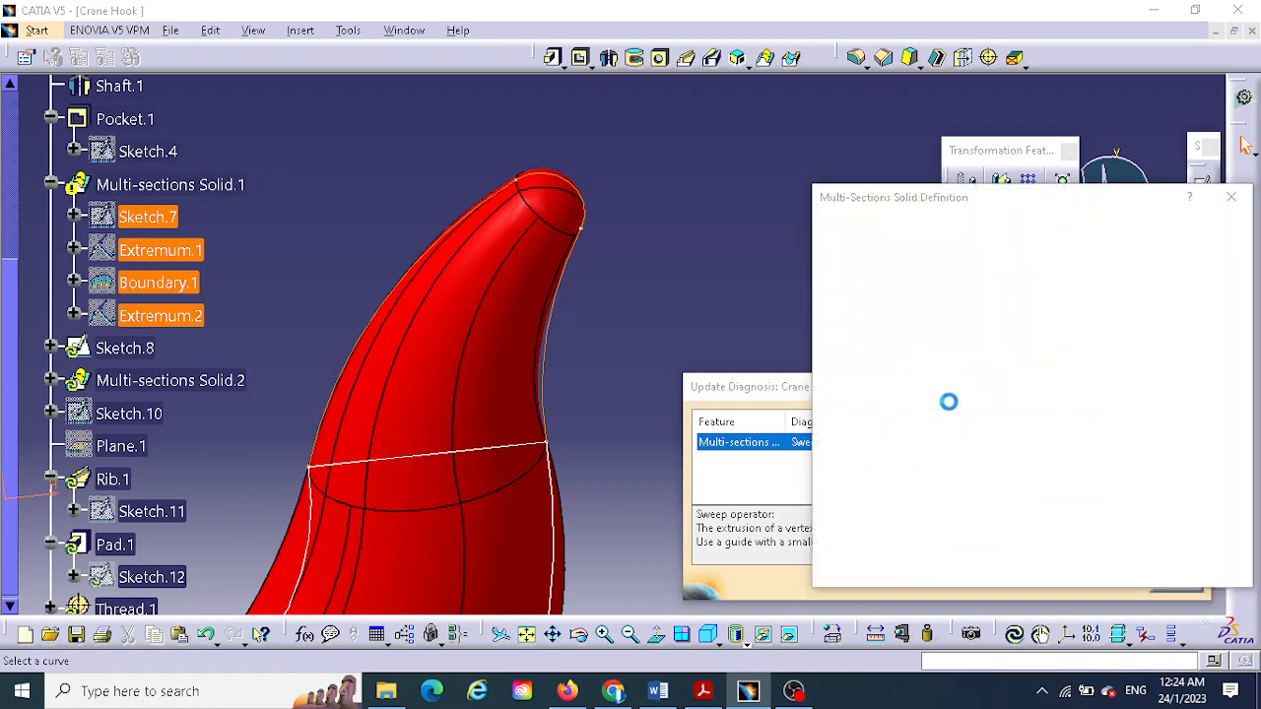
{"action": "middle_click_drag", "start_coordinate": [638, 347], "coordinate": [694, 295]}
{"action": "left_click", "coordinate": [903, 316]}
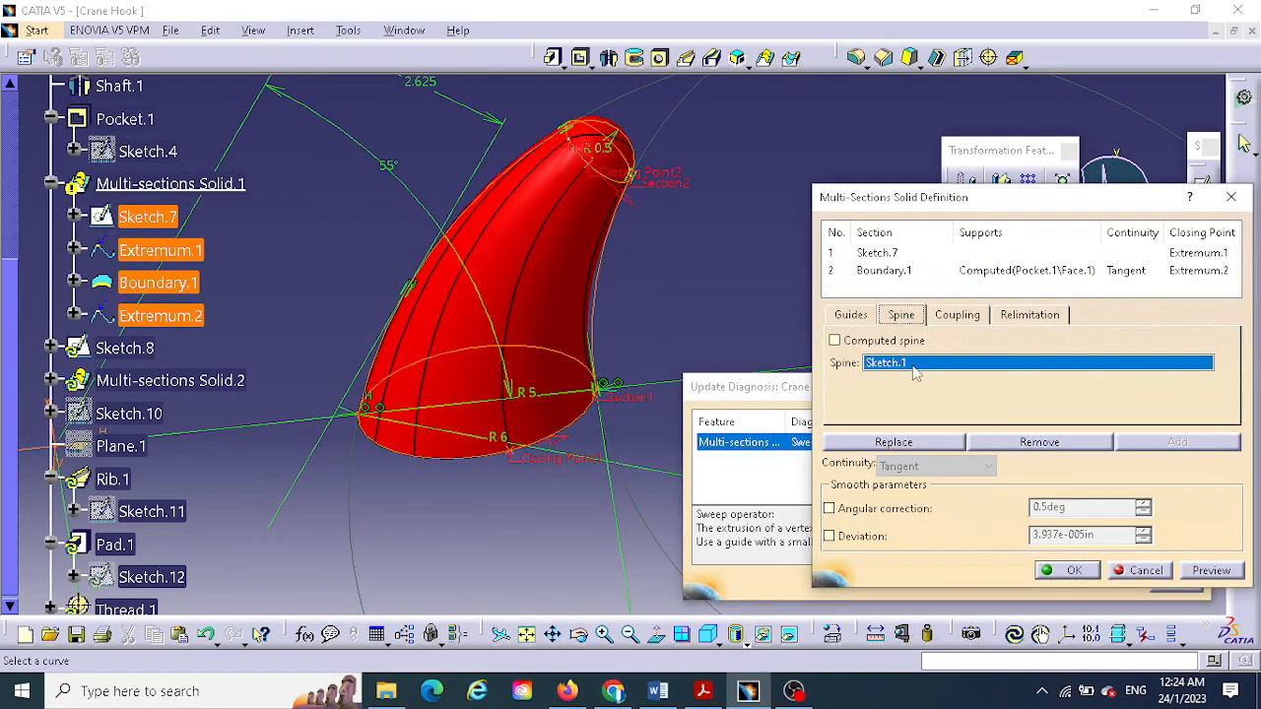
{"action": "left_click", "coordinate": [1043, 450]}
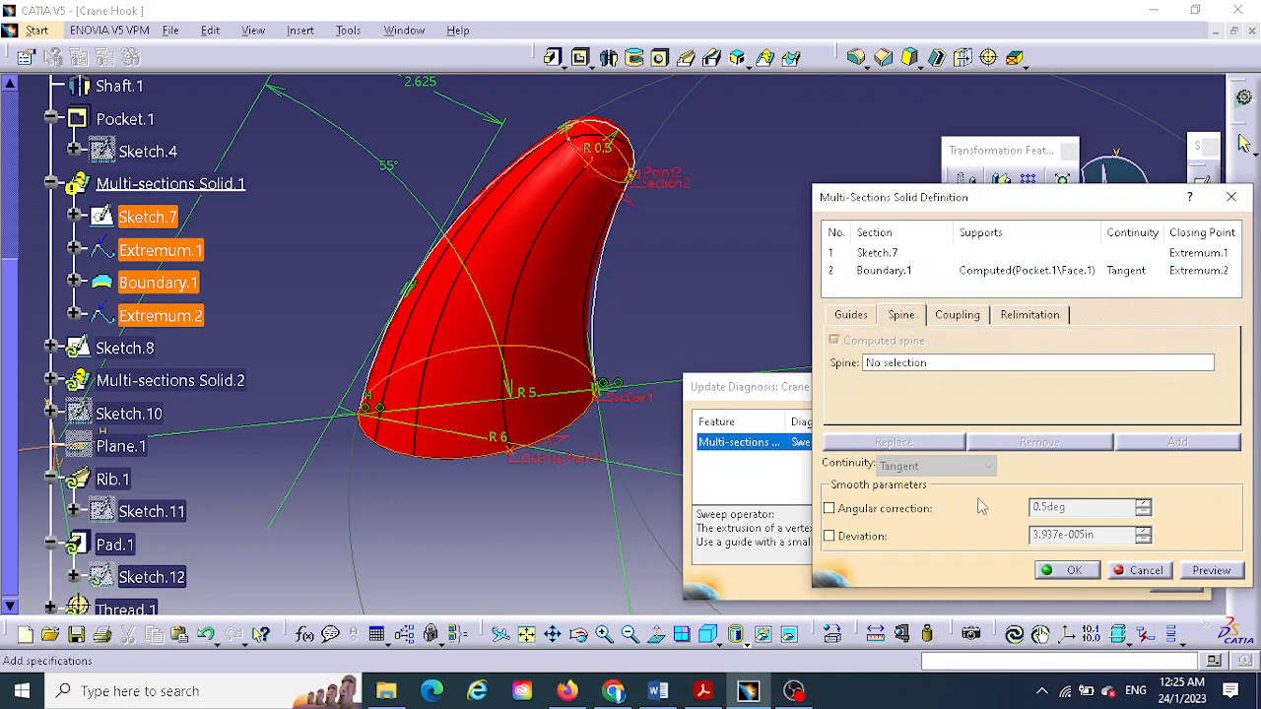
{"action": "left_click", "coordinate": [1207, 574]}
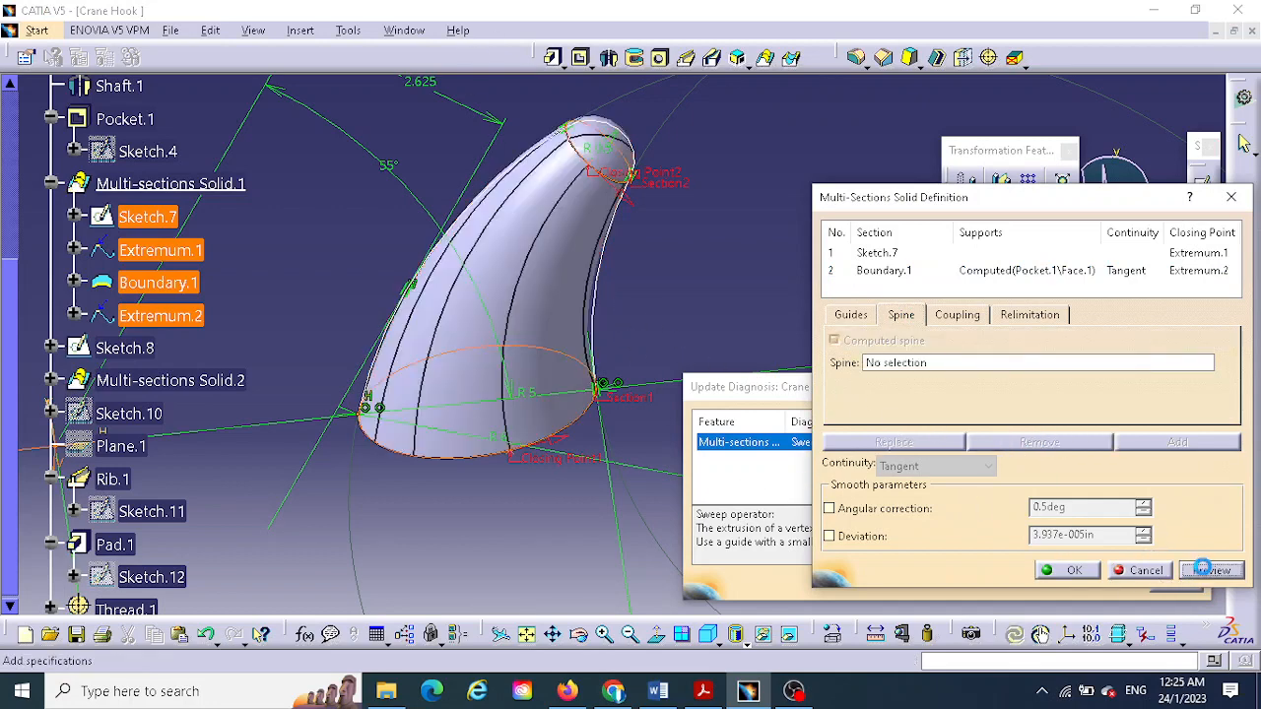
{"action": "left_click", "coordinate": [1074, 571]}
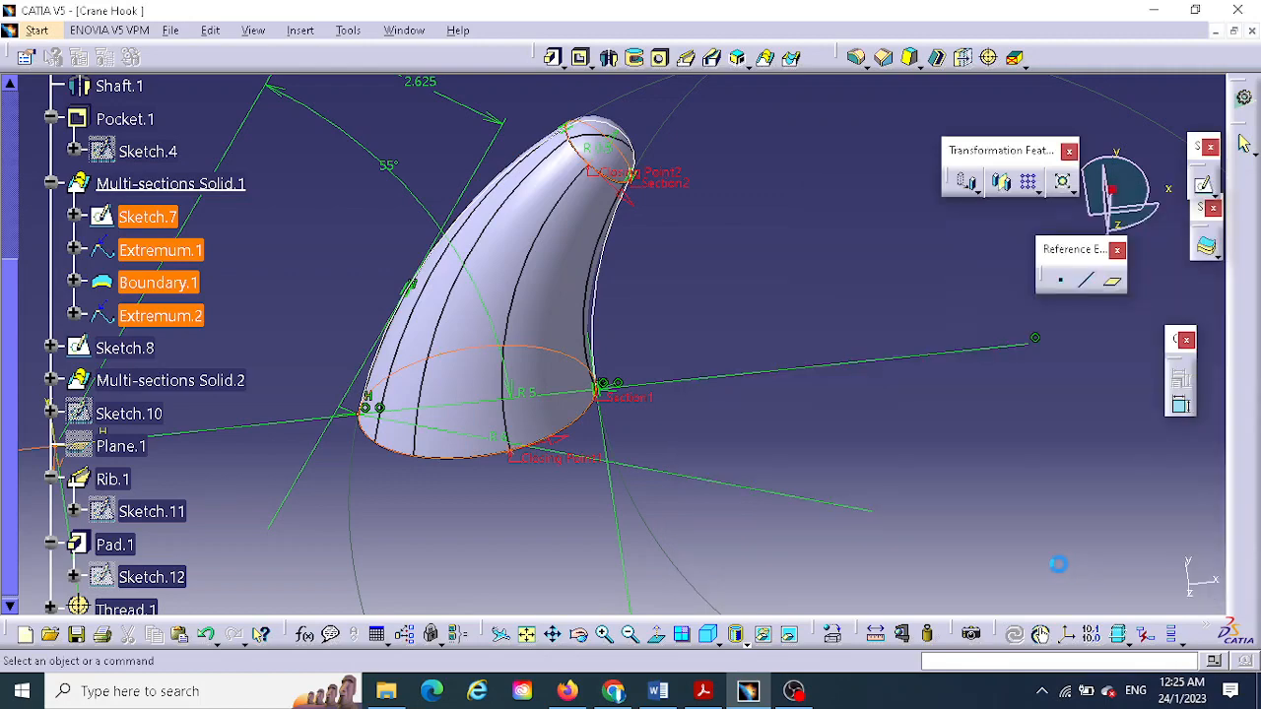
- Set the sections coupling of Multi-sections Solid.2, below the hook tip, to Tangency and preview the solid
{"action": "middle_click_drag", "start_coordinate": [769, 400], "coordinate": [863, 276]}
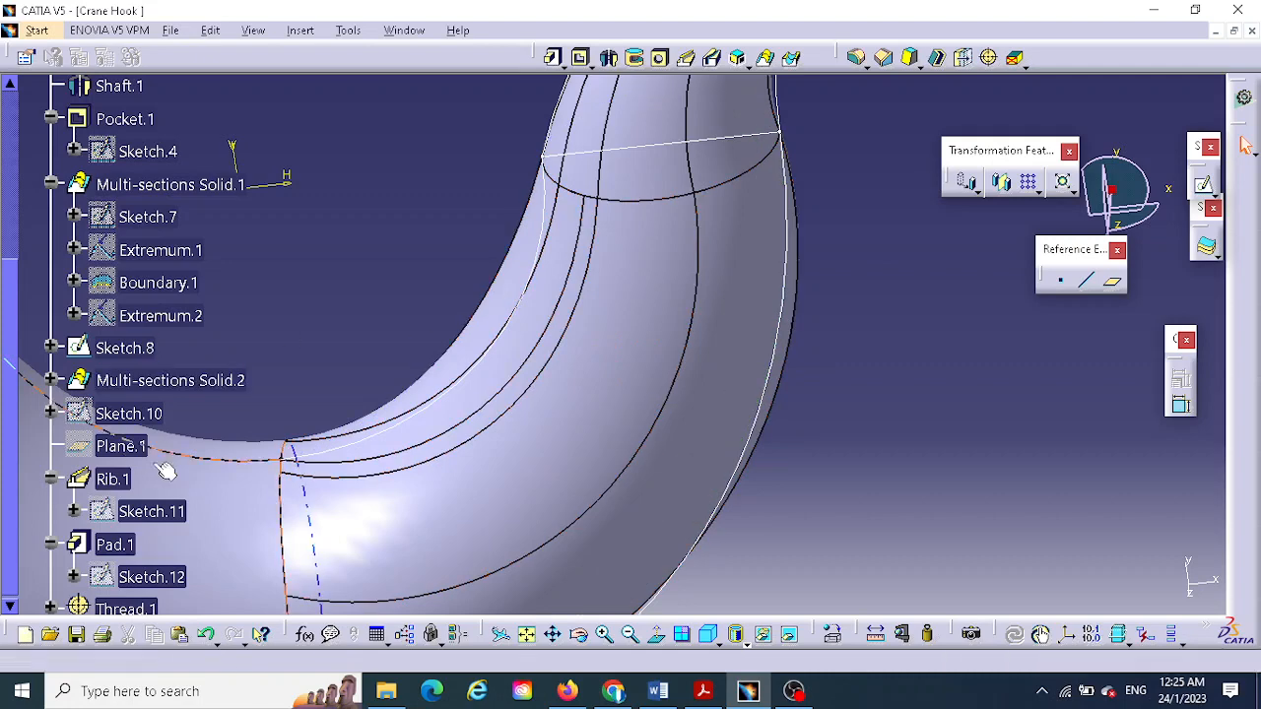
{"action": "double_click", "coordinate": [169, 392]}
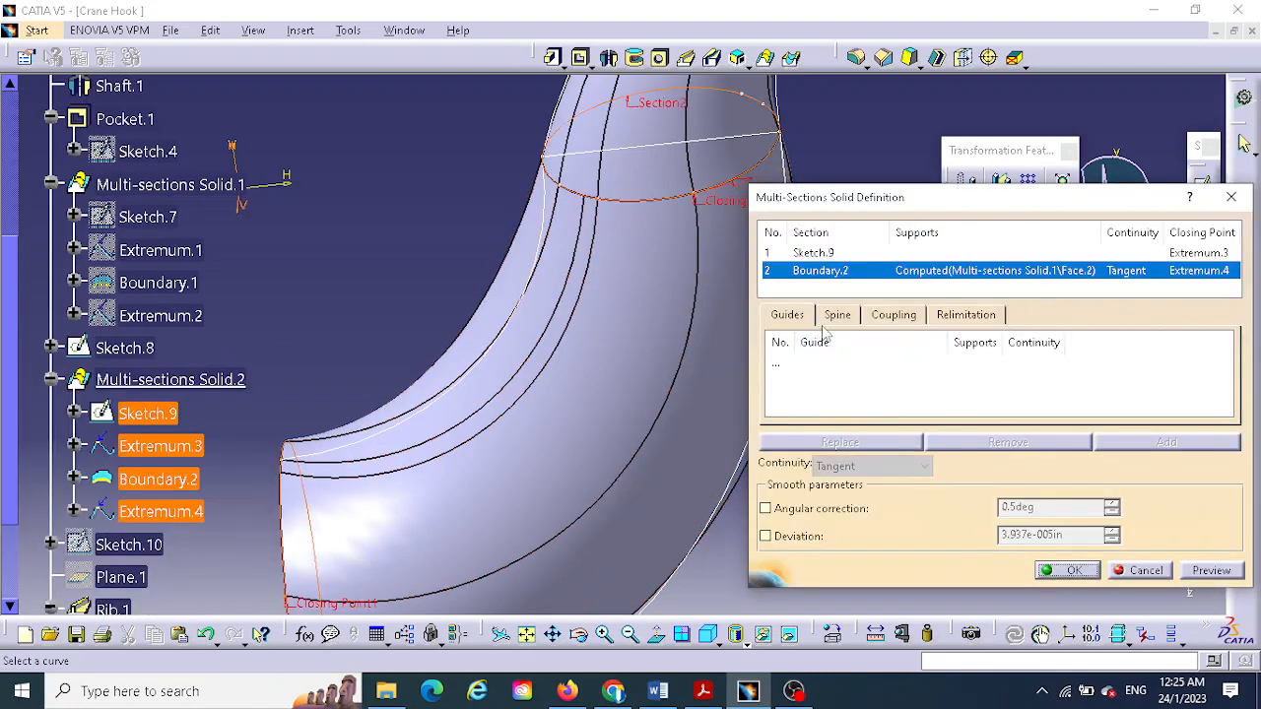
{"action": "left_click", "coordinate": [893, 318]}
{"action": "left_click", "coordinate": [835, 315]}
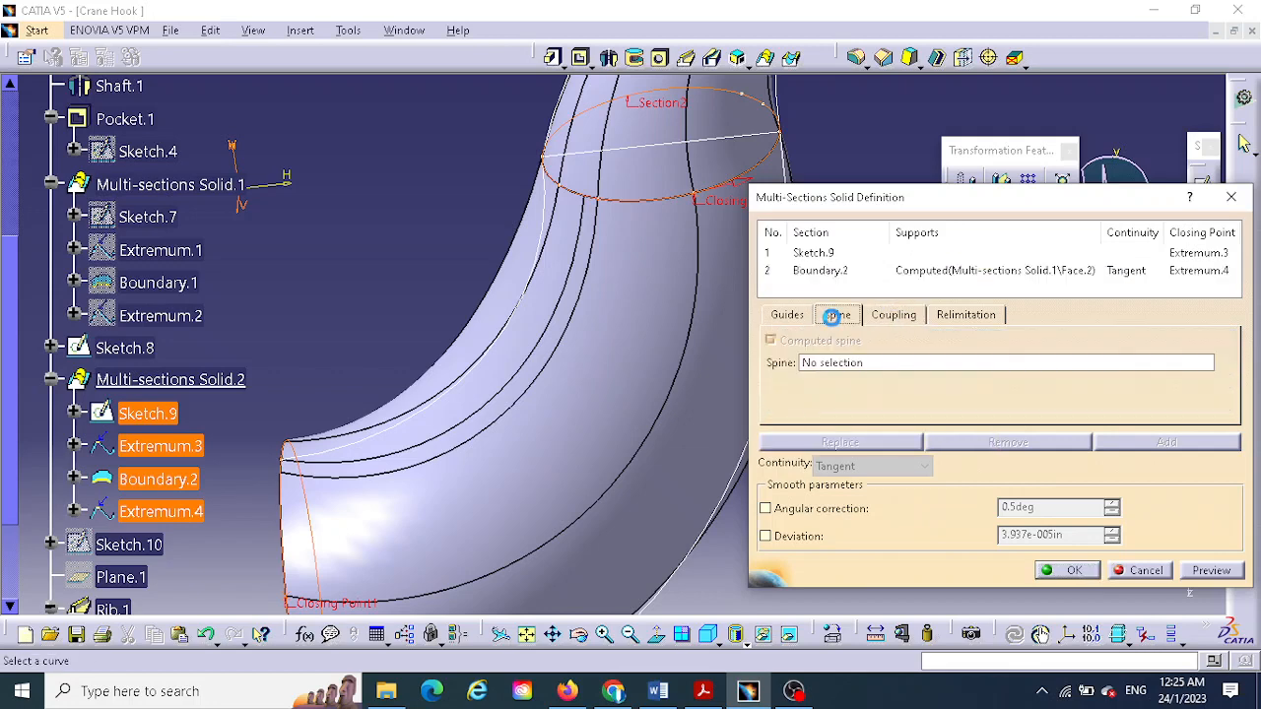
{"action": "left_click", "coordinate": [900, 317]}
{"action": "left_click", "coordinate": [1008, 341]}
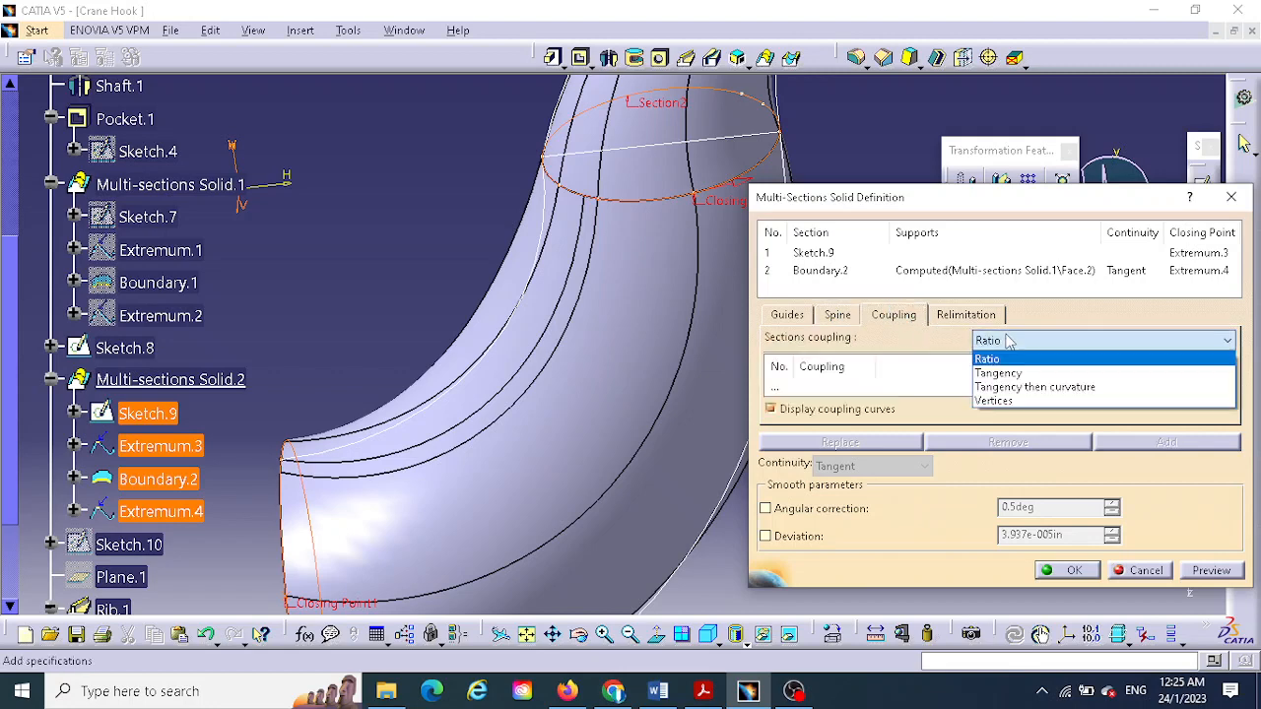
{"action": "left_click", "coordinate": [1016, 374]}
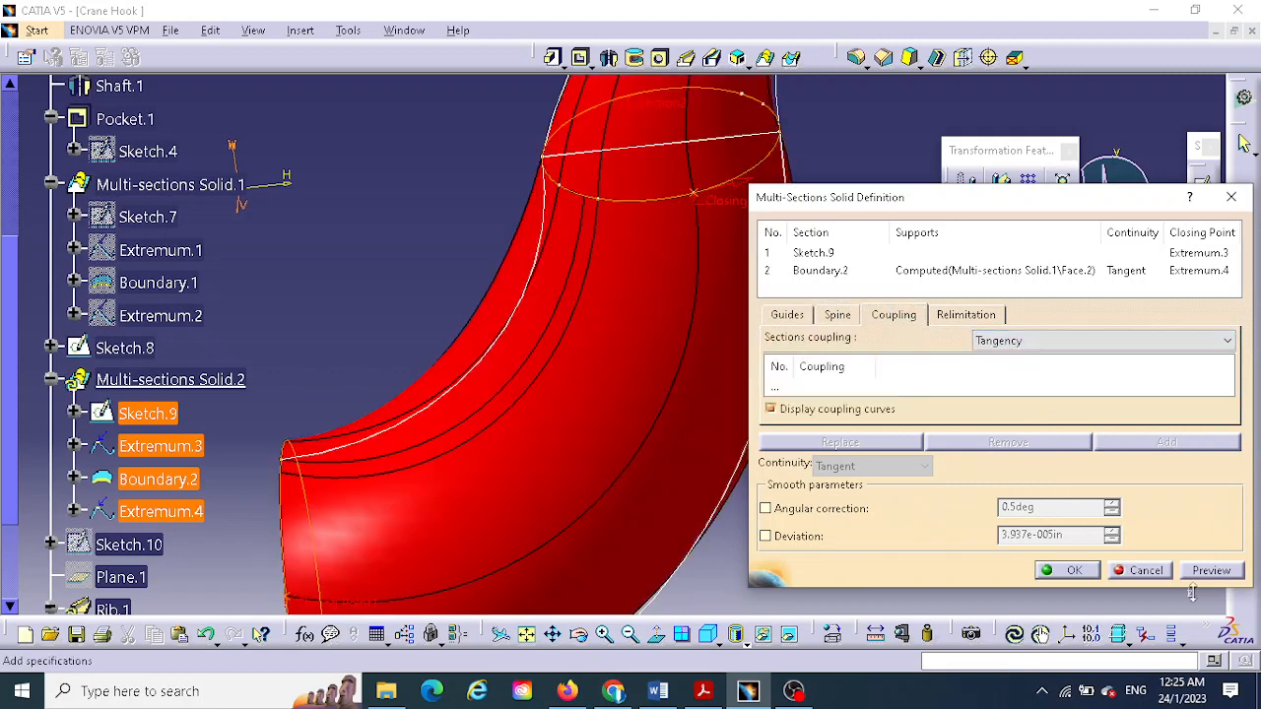
{"action": "left_click", "coordinate": [1210, 569]}
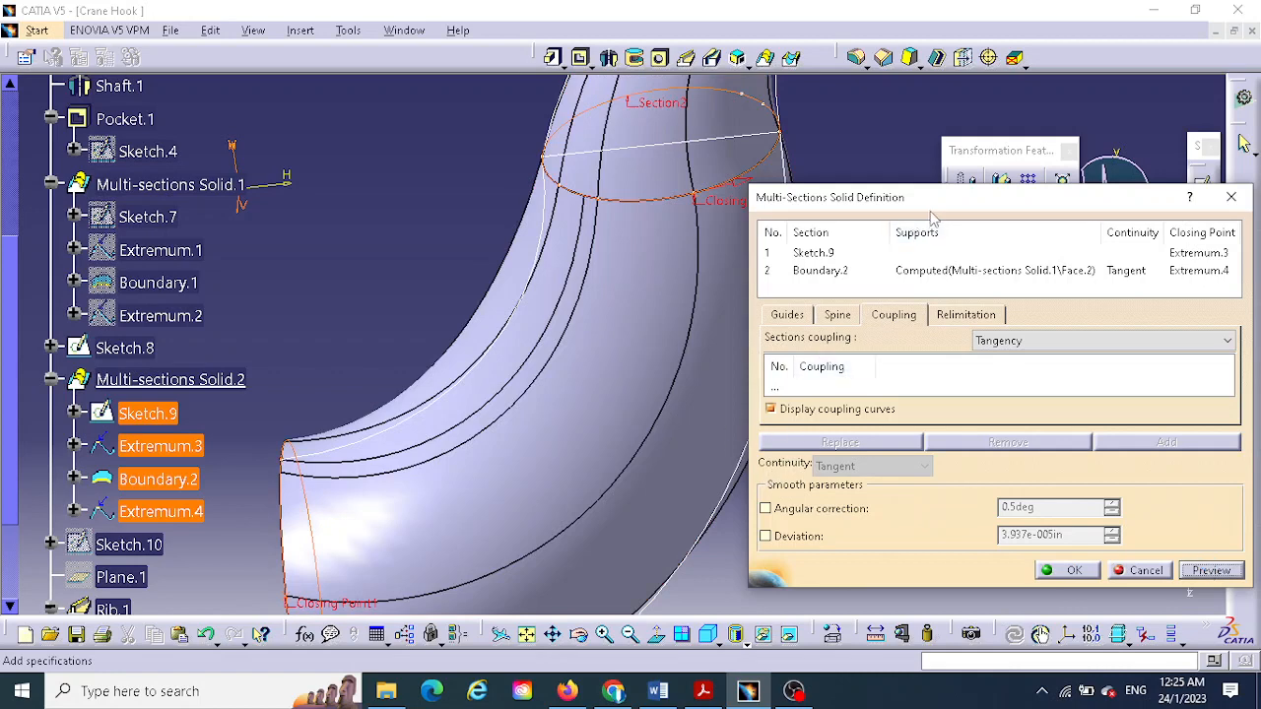
- Try to use Sketch.8 as the spine of Multi-sections Solid.2, preview it and cancel the definition
{"action": "left_click_drag", "start_coordinate": [941, 205], "coordinate": [1019, 153]}
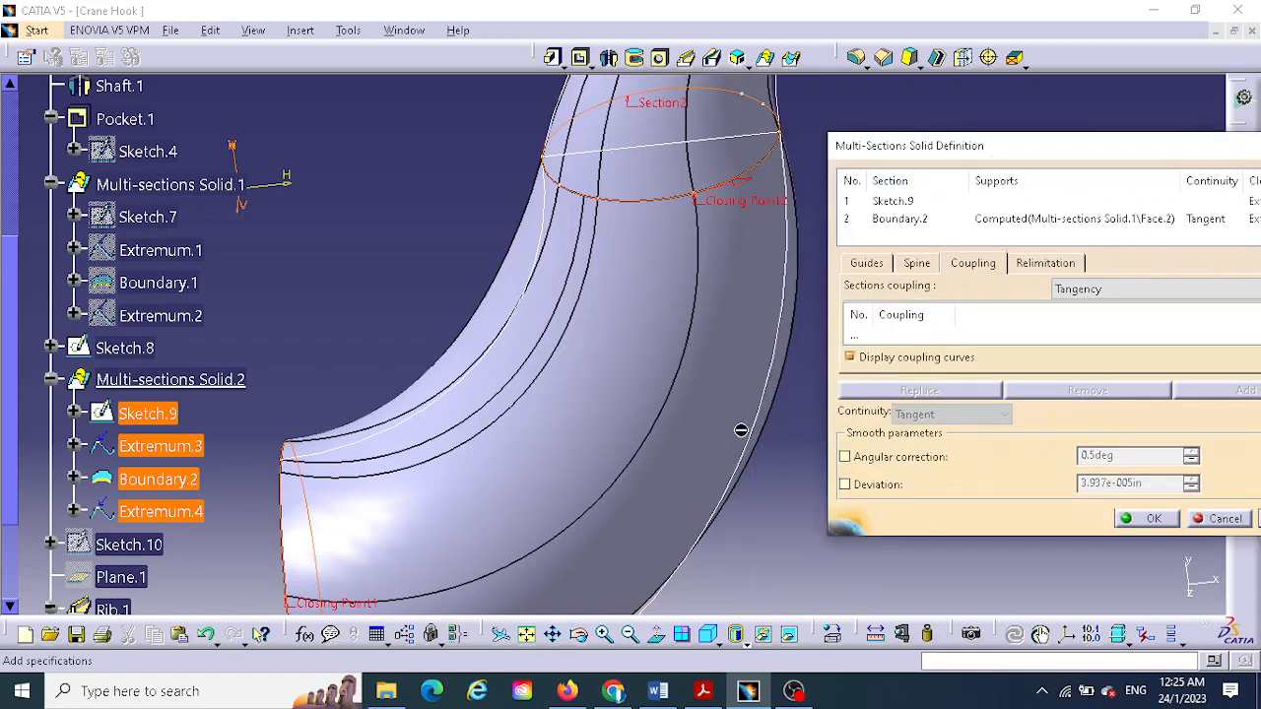
{"action": "middle_click_drag", "start_coordinate": [724, 419], "coordinate": [656, 501]}
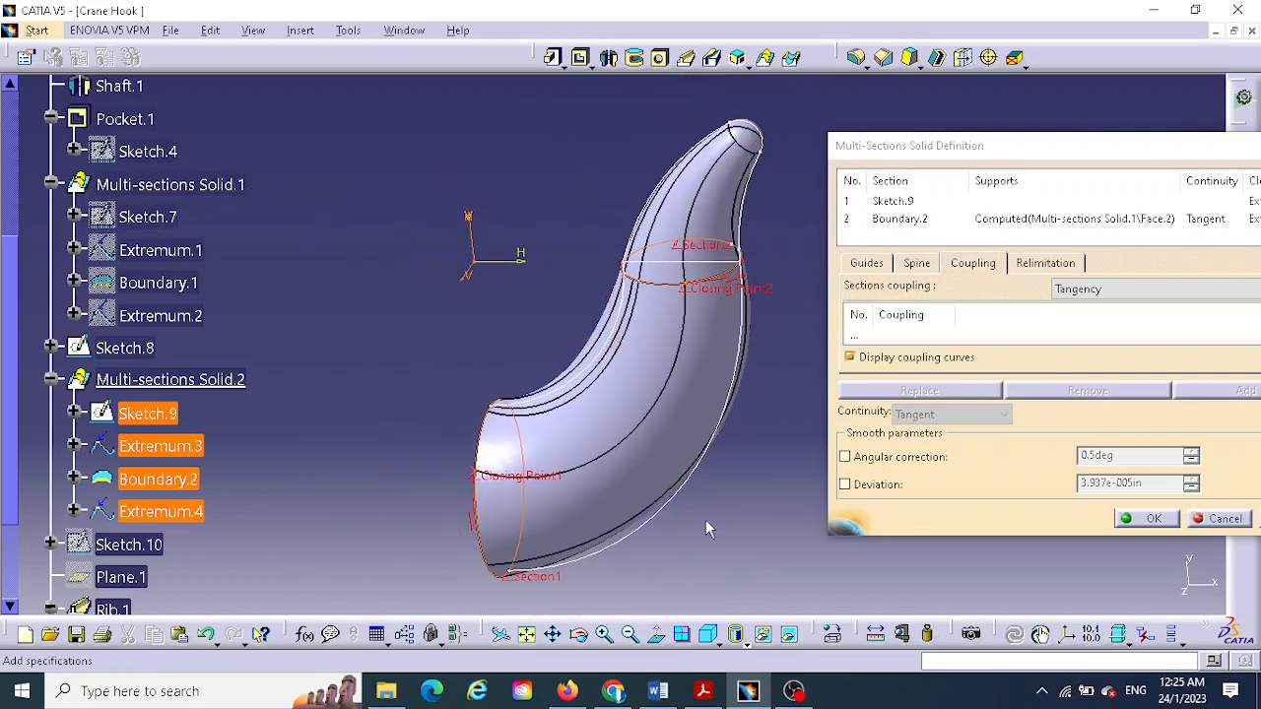
{"action": "left_click", "coordinate": [917, 264]}
{"action": "left_click", "coordinate": [915, 312]}
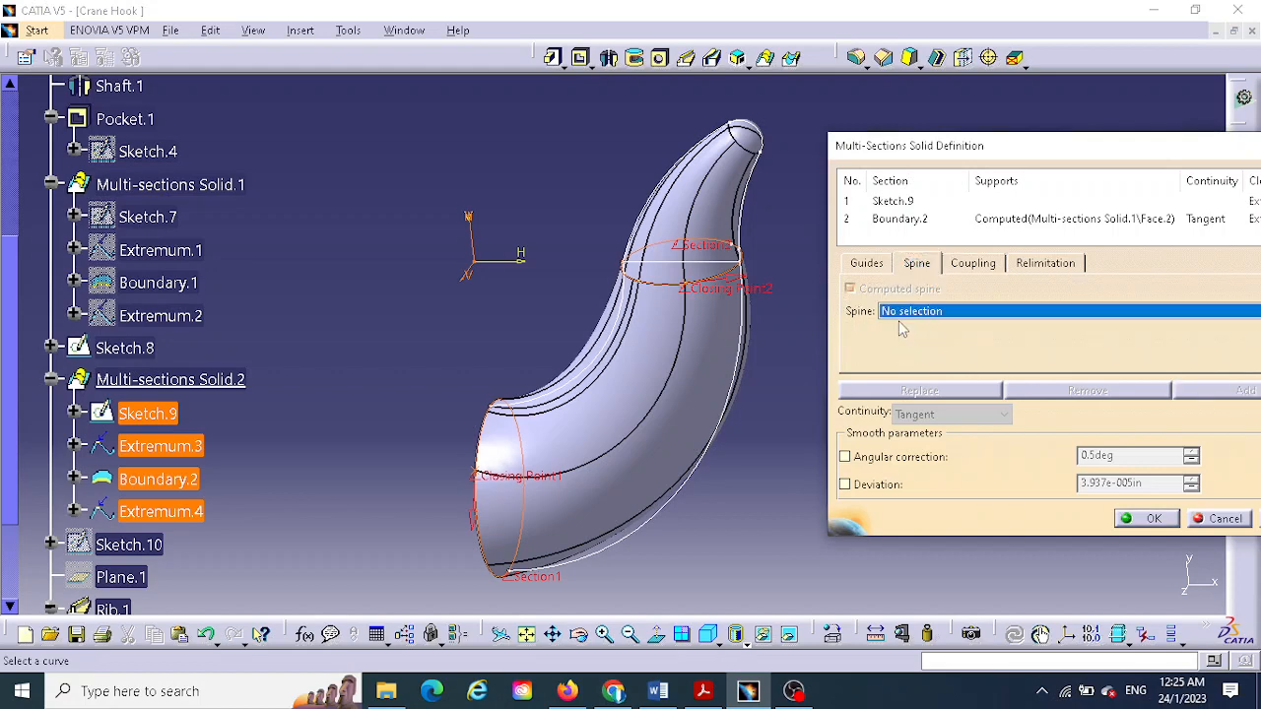
{"action": "left_click", "coordinate": [687, 501]}
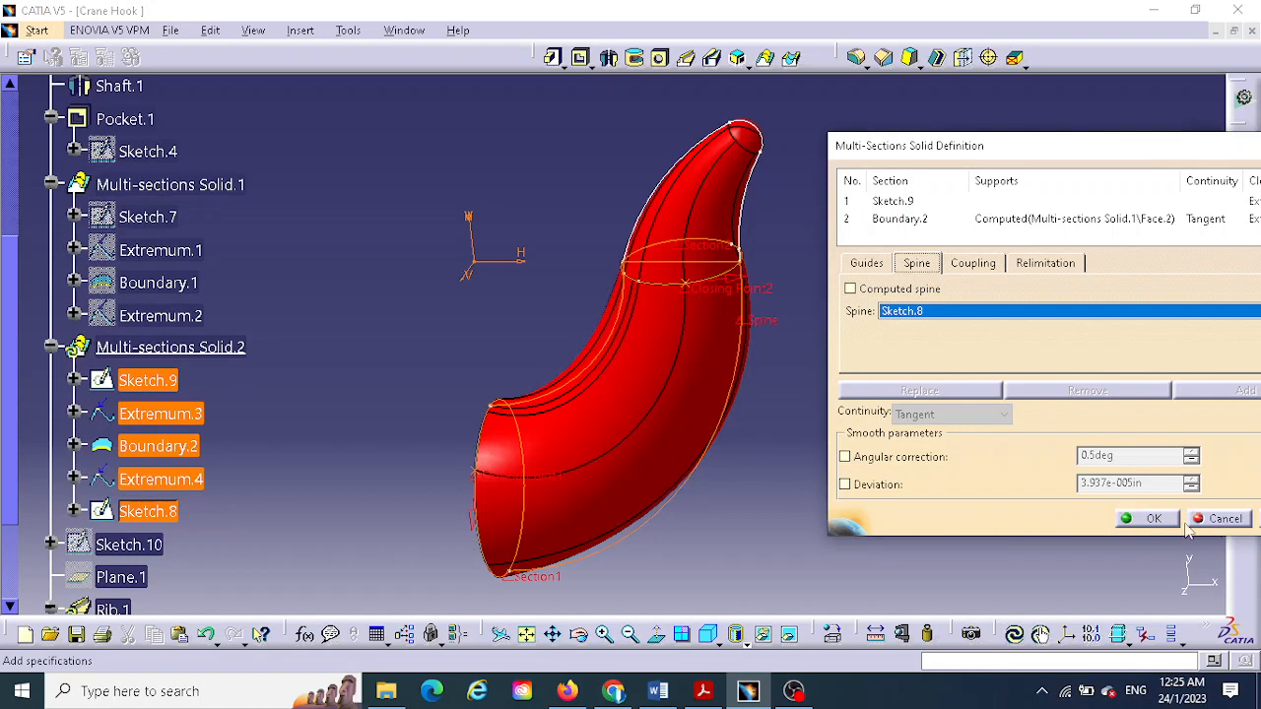
{"action": "left_click_drag", "start_coordinate": [1079, 155], "coordinate": [1007, 168]}
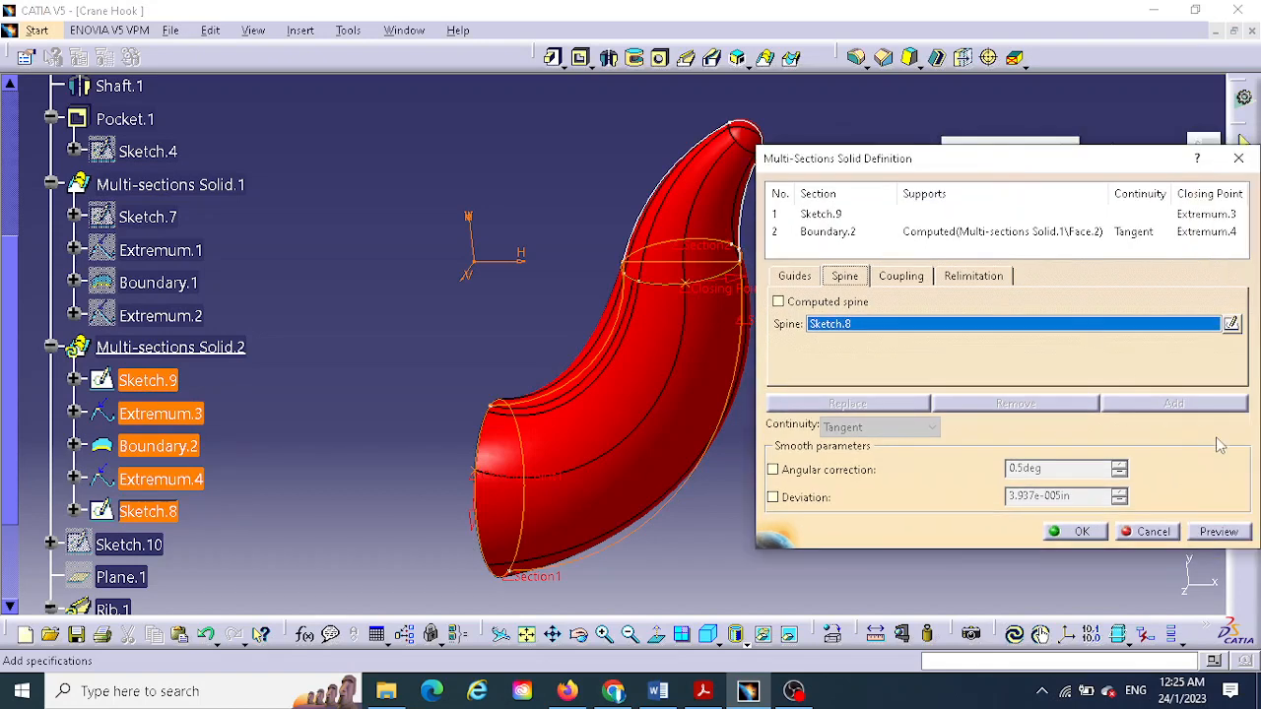
{"action": "left_click", "coordinate": [1219, 533]}
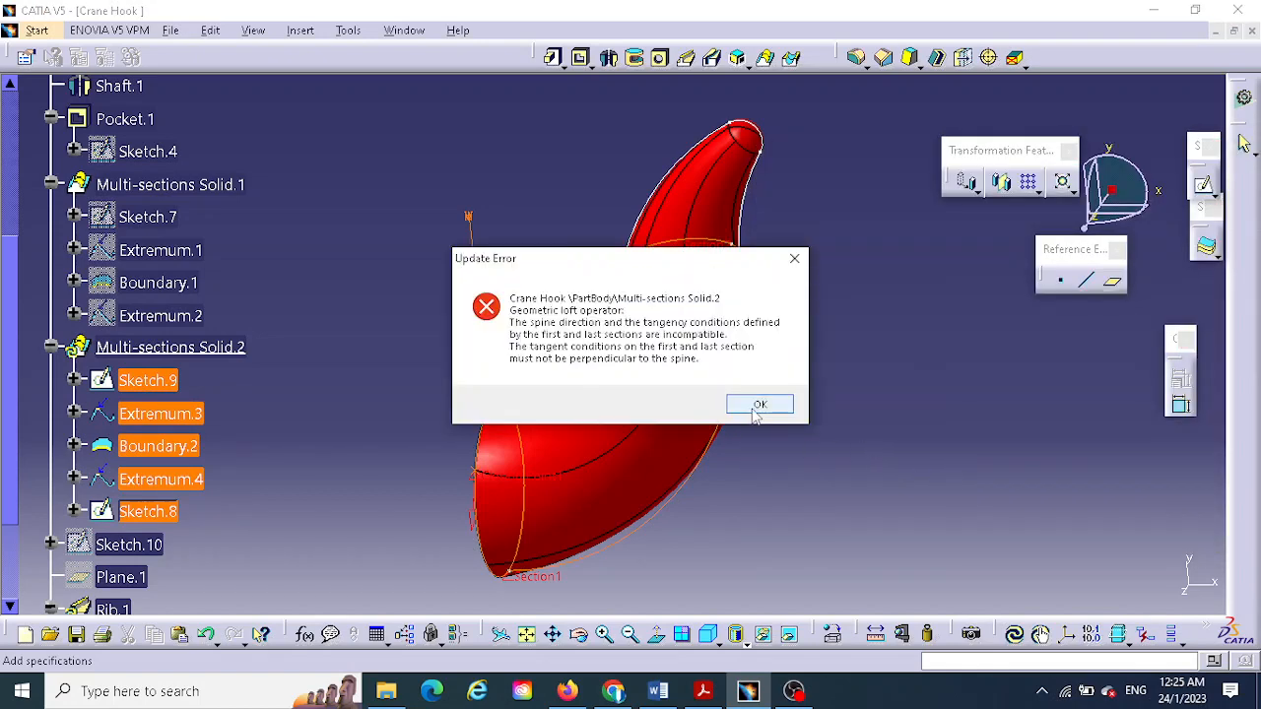
{"action": "left_click", "coordinate": [758, 406]}
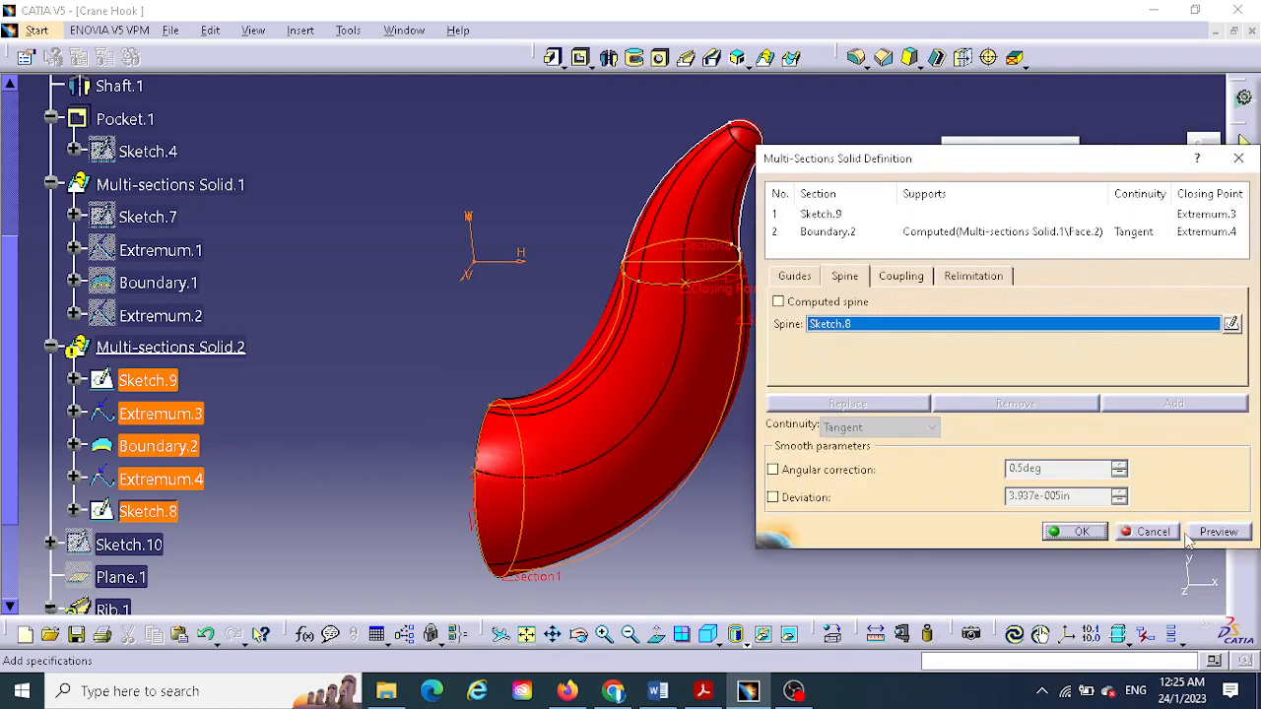
{"action": "left_click", "coordinate": [1152, 533]}
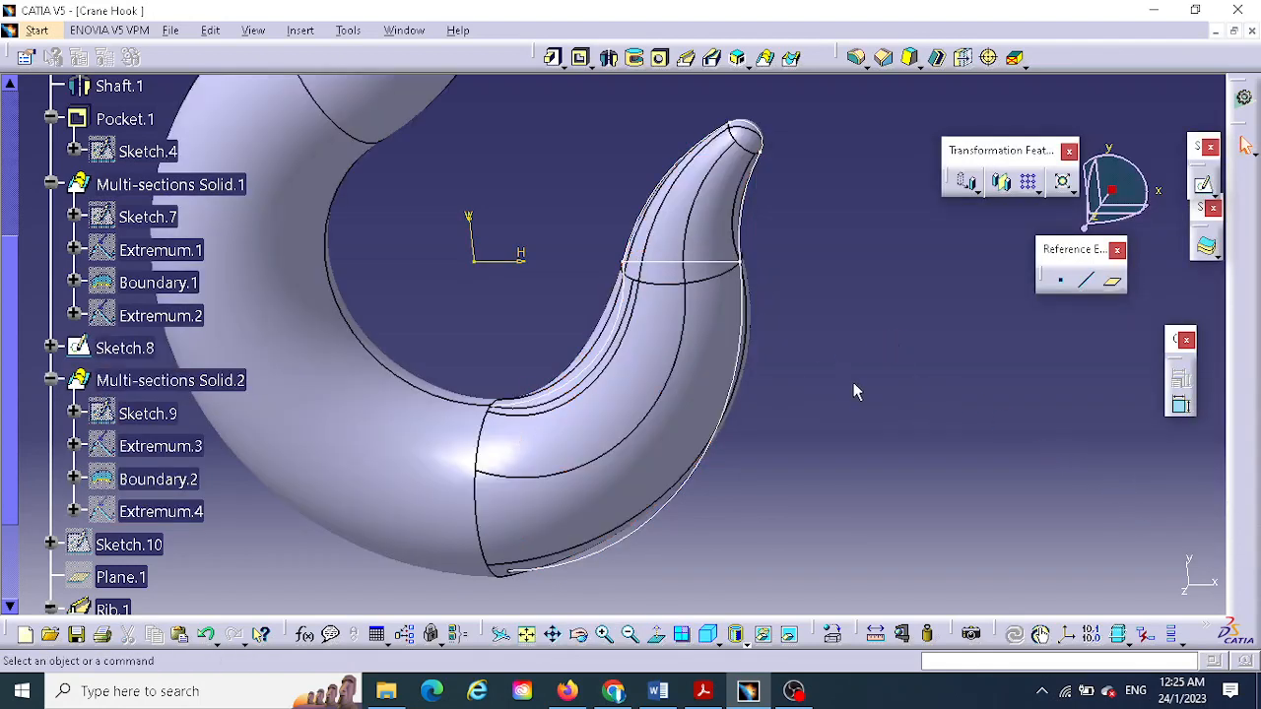
- Set the sections coupling of the hook tip's Multi-sections Solid.1 to Tangency, preview the solid and accept the definition
{"action": "mouse_move", "coordinate": [880, 370]}
{"action": "middle_mouse_down"}
{"action": "mouse_move", "coordinate": [785, 346]}
{"action": "mouse_move", "coordinate": [769, 362]}
{"action": "mouse_move", "coordinate": [871, 338]}
{"action": "mouse_move", "coordinate": [708, 442]}
{"action": "mouse_move", "coordinate": [700, 431]}
{"action": "mouse_move", "coordinate": [740, 361]}
{"action": "mouse_move", "coordinate": [745, 376]}
{"action": "mouse_move", "coordinate": [591, 486]}
{"action": "mouse_move", "coordinate": [633, 484]}
{"action": "mouse_move", "coordinate": [720, 419]}
{"action": "mouse_move", "coordinate": [696, 364]}
{"action": "mouse_move", "coordinate": [705, 374]}
{"action": "mouse_move", "coordinate": [684, 423]}
{"action": "mouse_move", "coordinate": [831, 394]}
{"action": "mouse_move", "coordinate": [761, 380]}
{"action": "mouse_move", "coordinate": [726, 400]}
{"action": "mouse_move", "coordinate": [799, 365]}
{"action": "mouse_move", "coordinate": [858, 367]}
{"action": "middle_mouse_up"}
{"action": "middle_click_drag", "start_coordinate": [796, 227], "coordinate": [806, 286]}
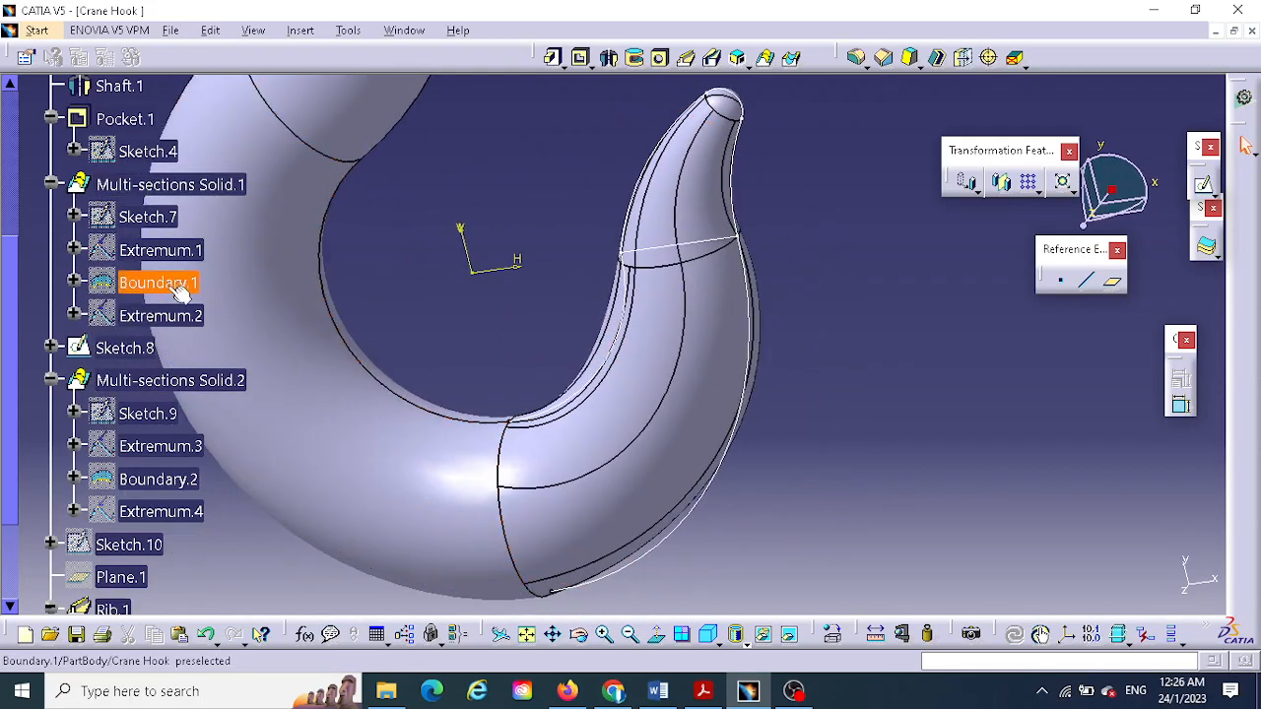
{"action": "scroll", "coordinate": [210, 332], "scroll_direction": "up", "scroll_amount": 2}
{"action": "scroll", "coordinate": [210, 246], "scroll_direction": "up", "scroll_amount": 3}
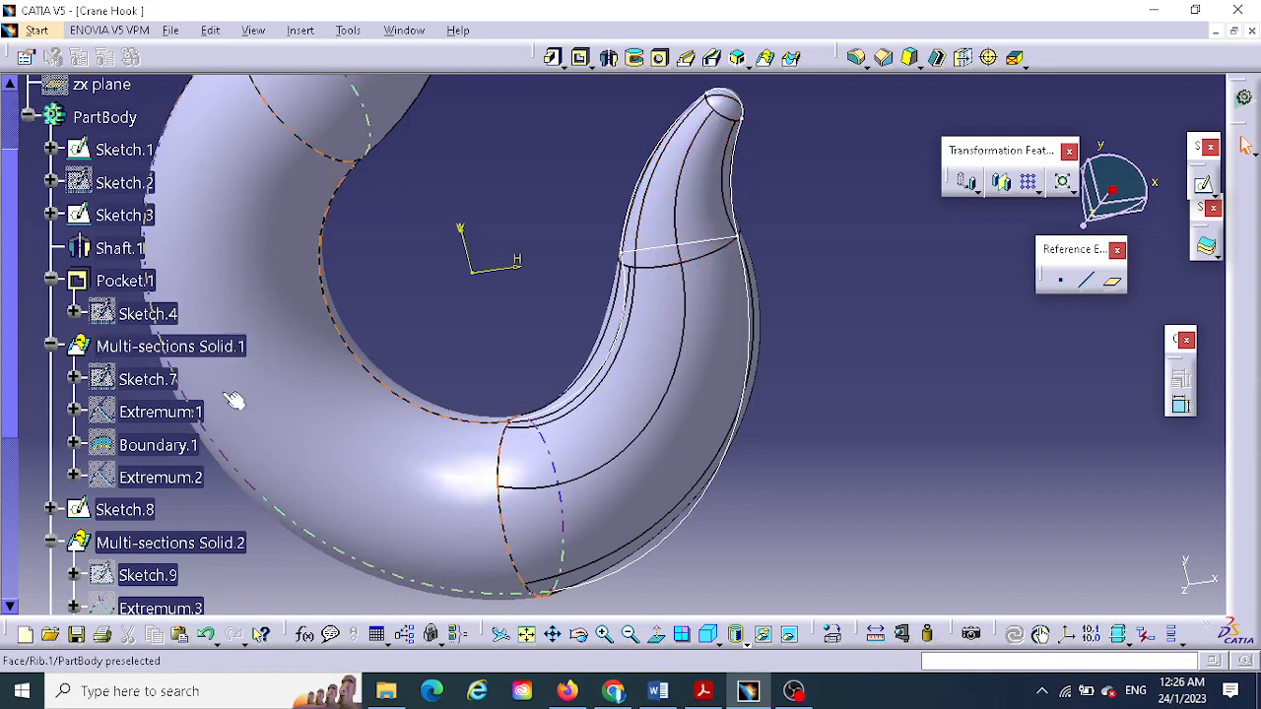
{"action": "double_click", "coordinate": [157, 350]}
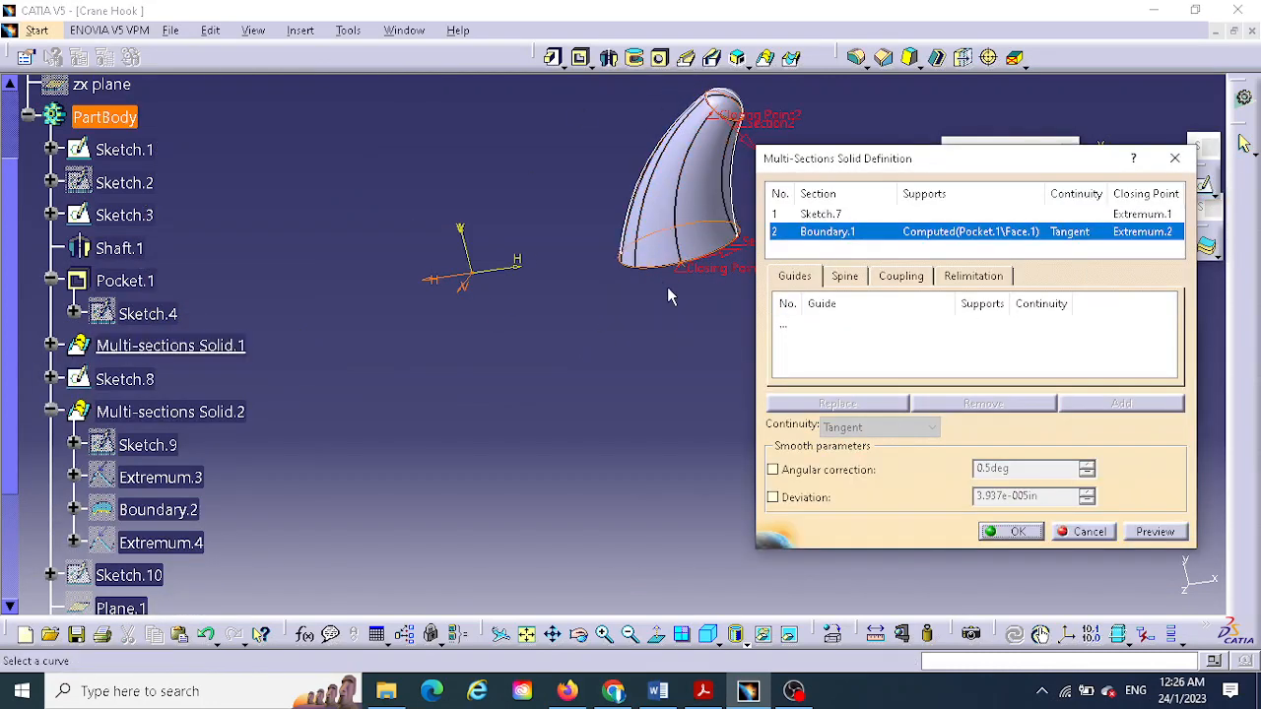
{"action": "left_click", "coordinate": [900, 276]}
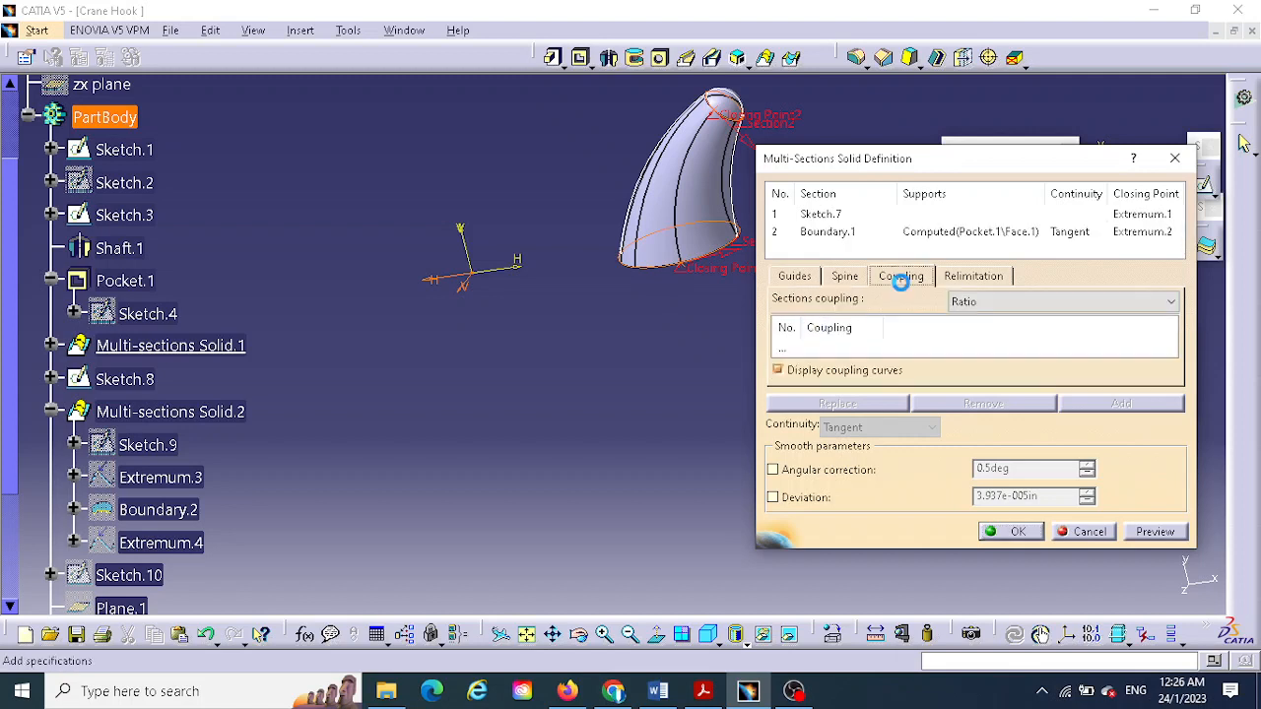
{"action": "left_click", "coordinate": [975, 301]}
{"action": "left_click", "coordinate": [995, 335]}
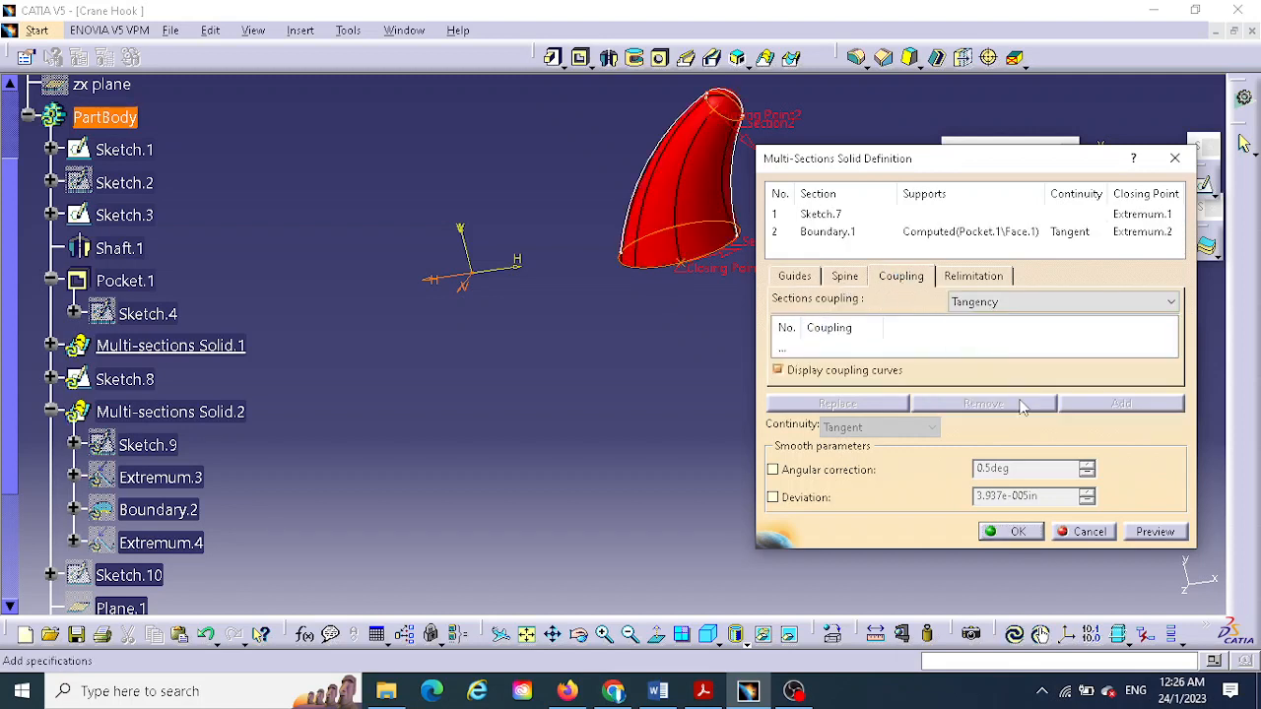
{"action": "left_click", "coordinate": [1160, 533]}
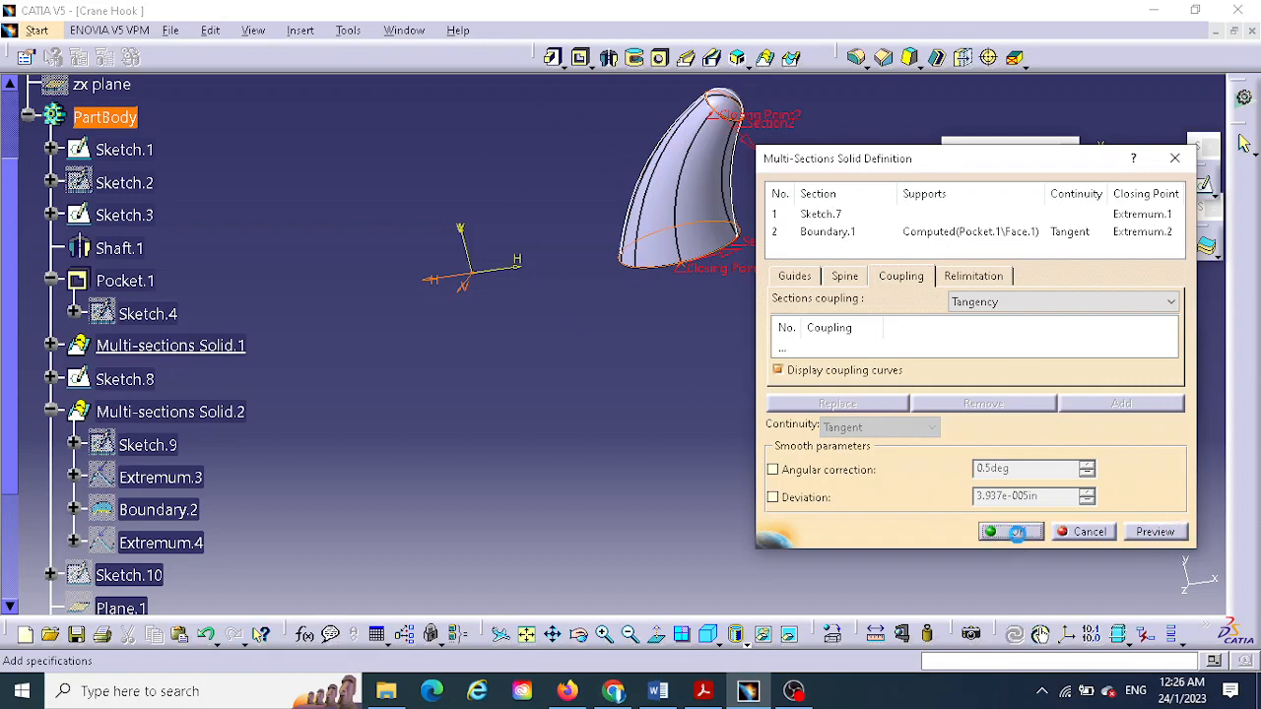
- Try to use Sketch.1 as the spine of Multi-sections Solid.1 with Tangency coupling, preview it and cancel the edit
{"action": "middle_click_drag", "start_coordinate": [817, 325], "coordinate": [863, 301]}
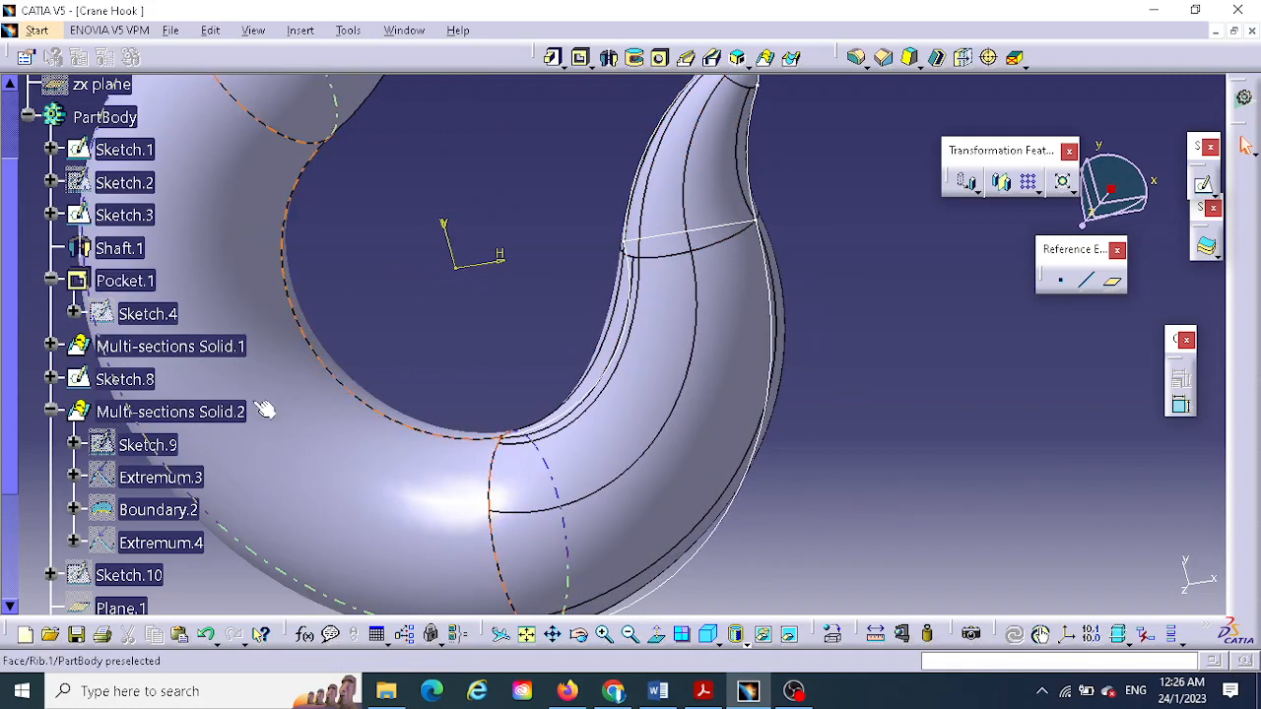
{"action": "left_click", "coordinate": [132, 344]}
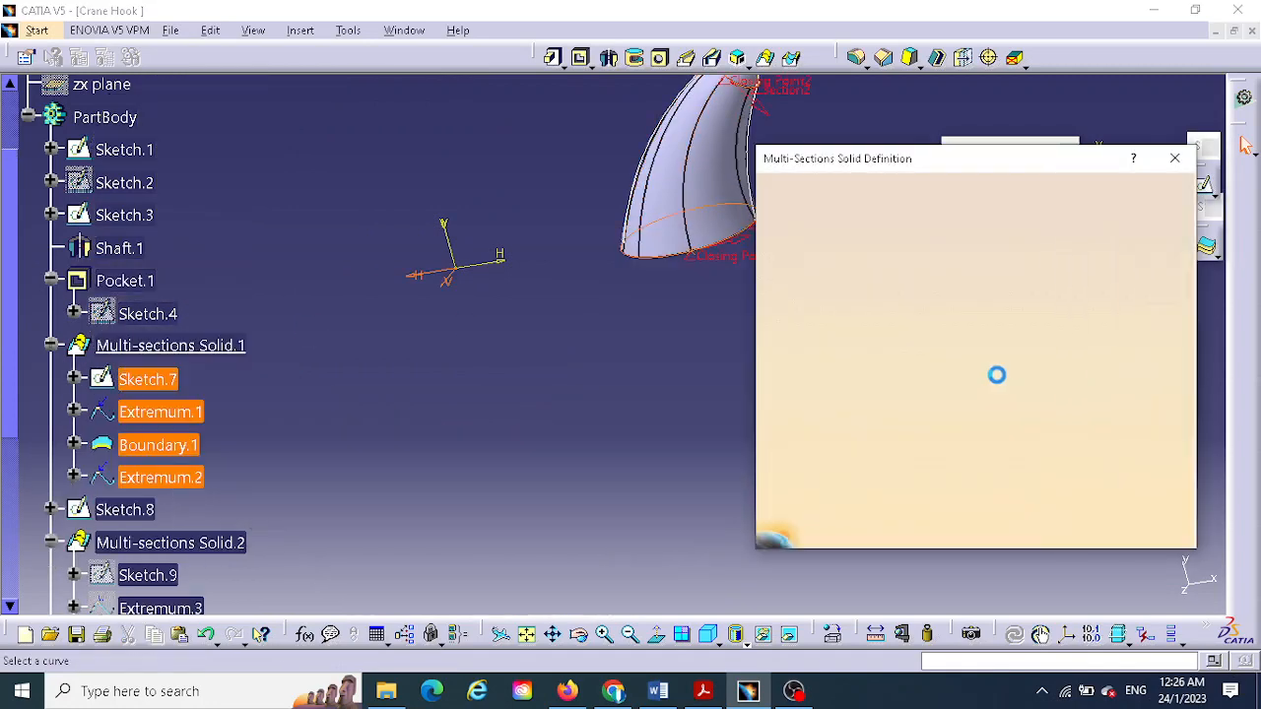
{"action": "left_click", "coordinate": [850, 280]}
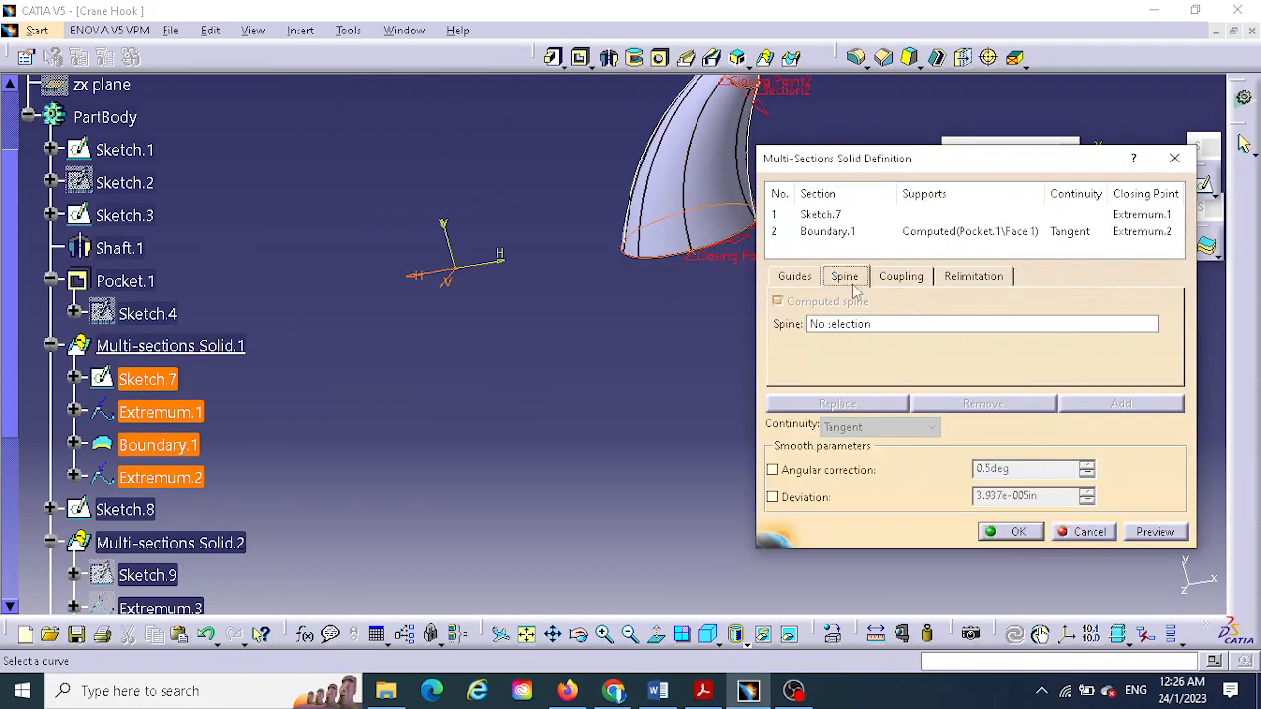
{"action": "left_click", "coordinate": [861, 328]}
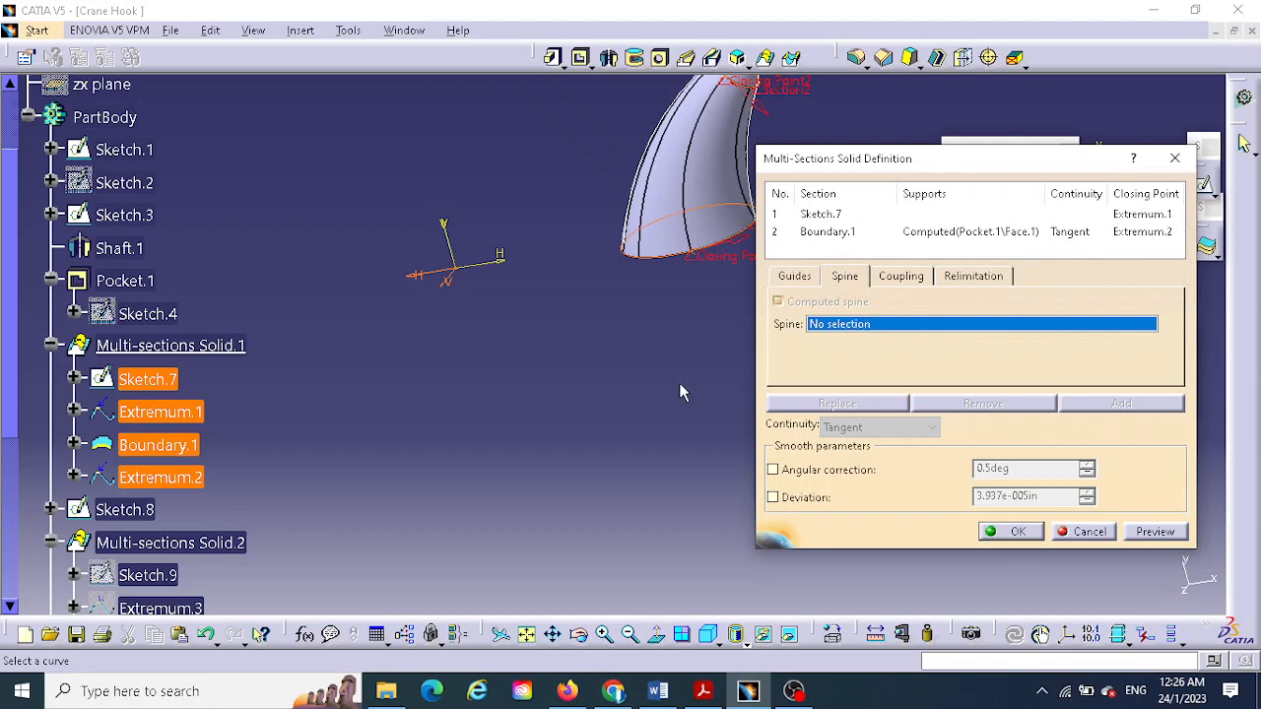
{"action": "middle_click_drag", "start_coordinate": [679, 392], "coordinate": [613, 273]}
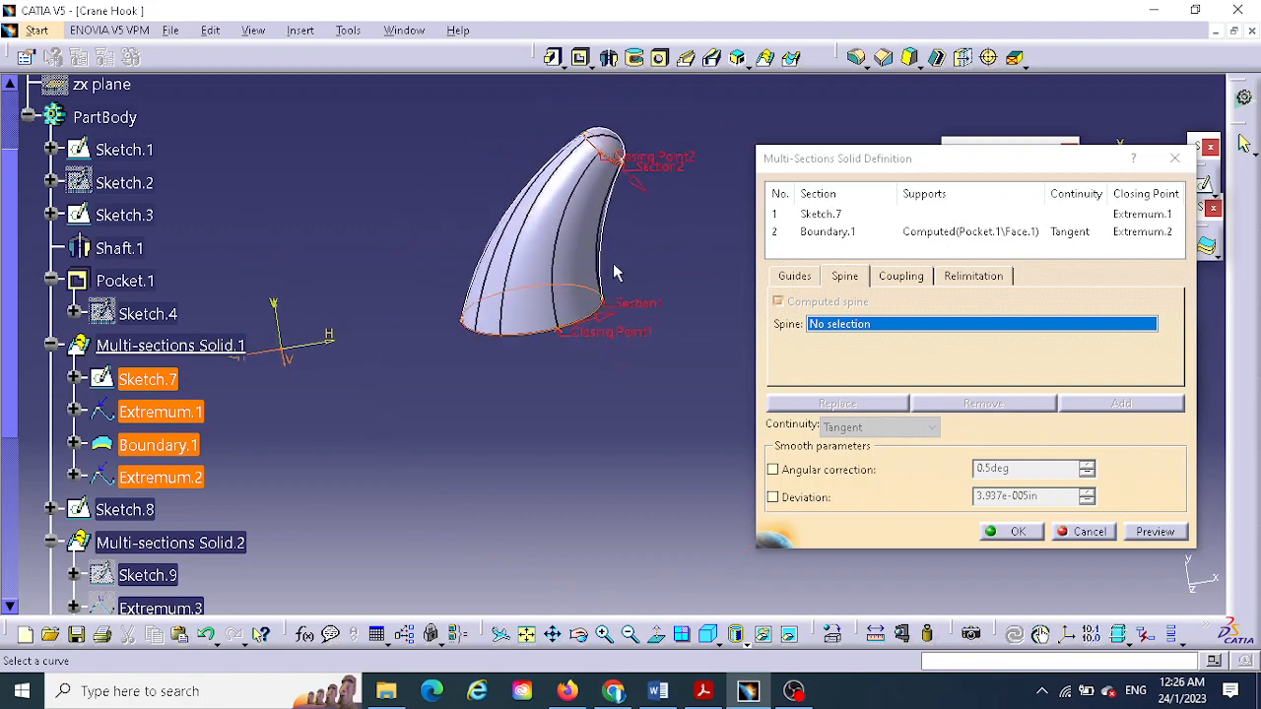
{"action": "left_click", "coordinate": [603, 226]}
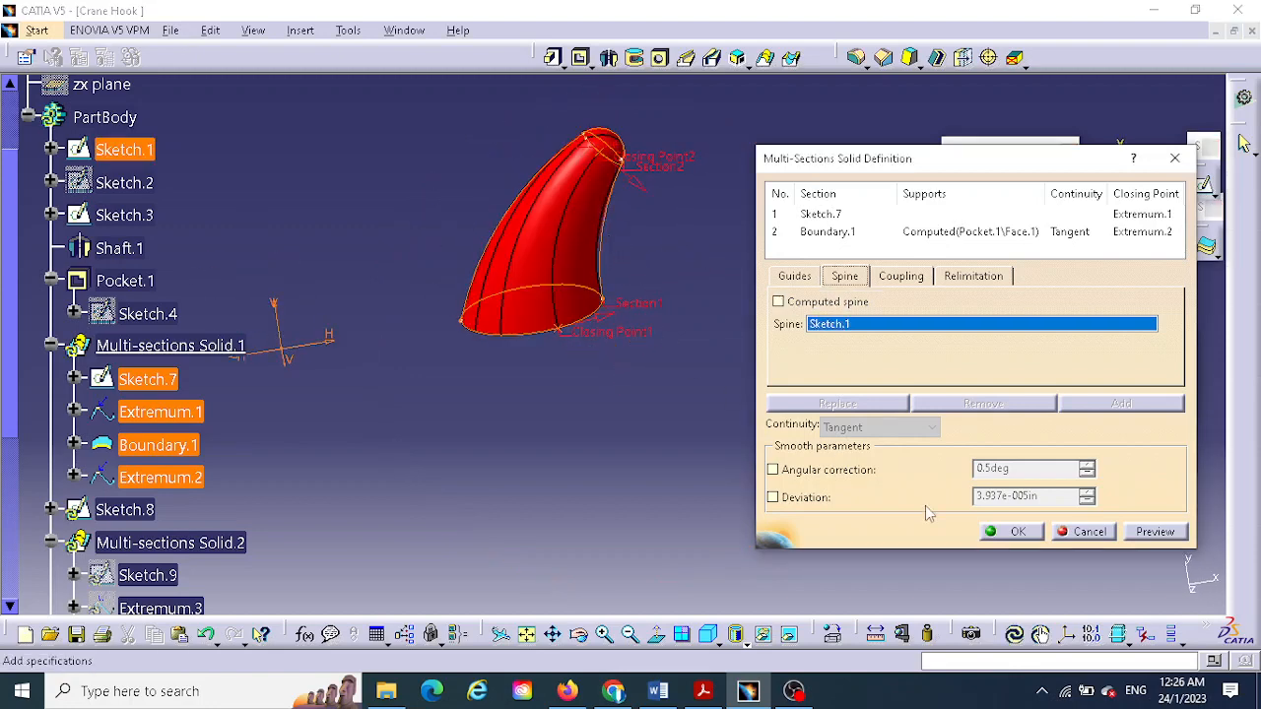
{"action": "left_click", "coordinate": [1156, 532]}
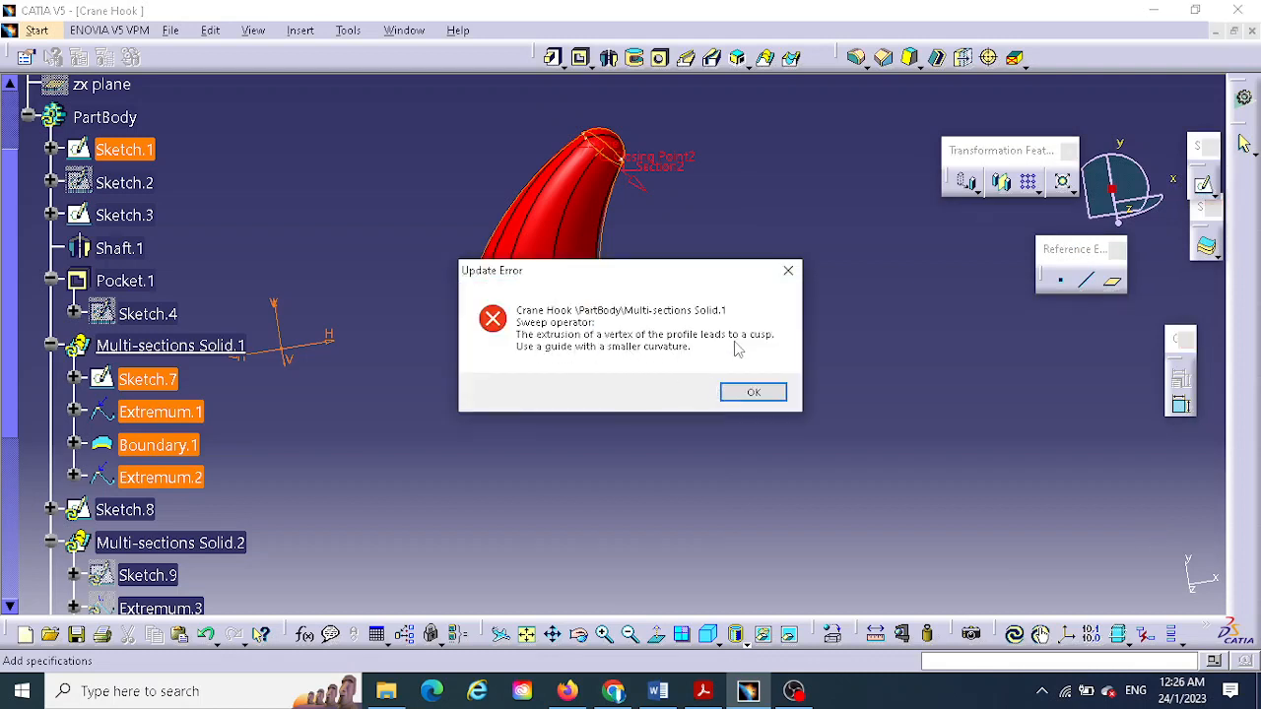
{"action": "left_click", "coordinate": [755, 393]}
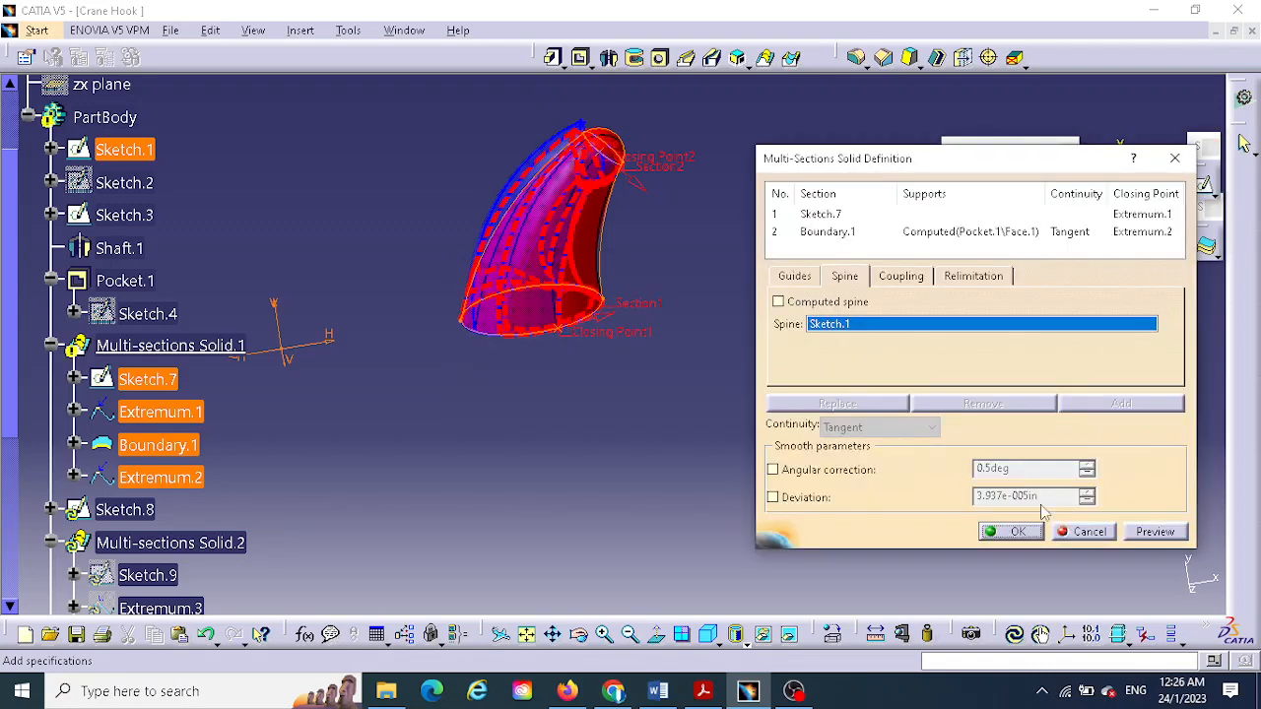
{"action": "left_click", "coordinate": [1089, 534]}
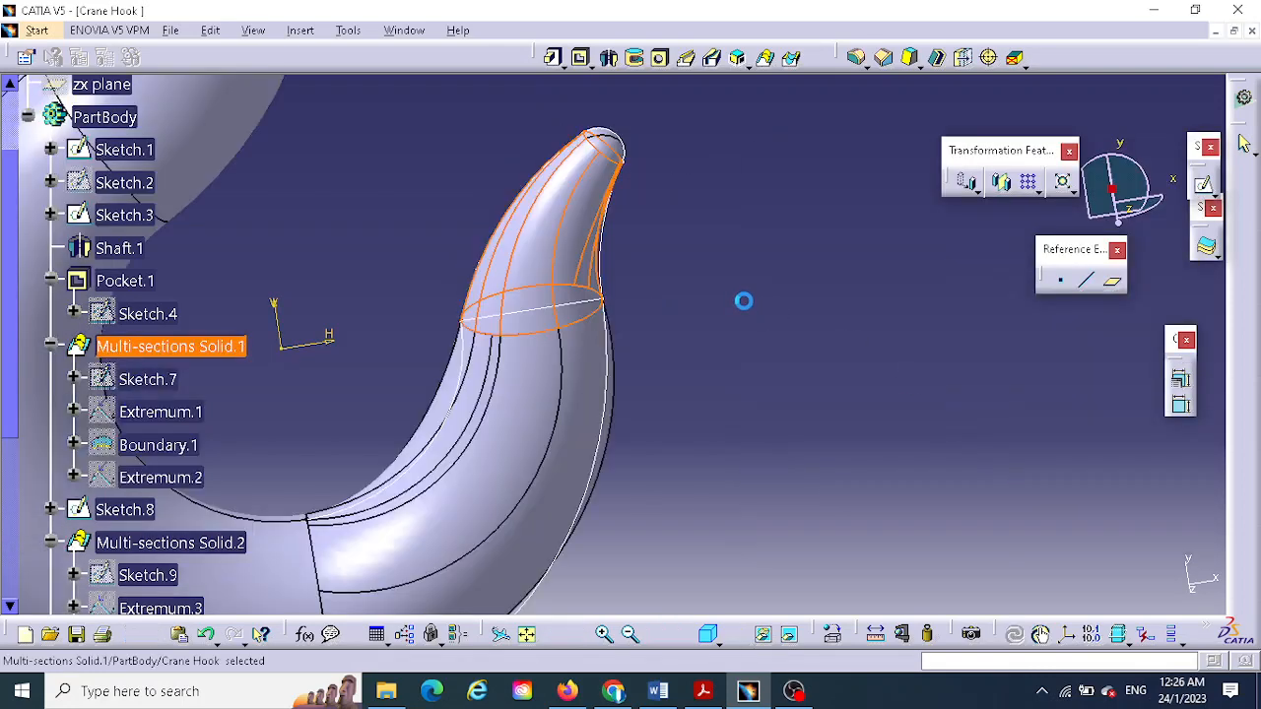
{"action": "left_click", "coordinate": [712, 283]}
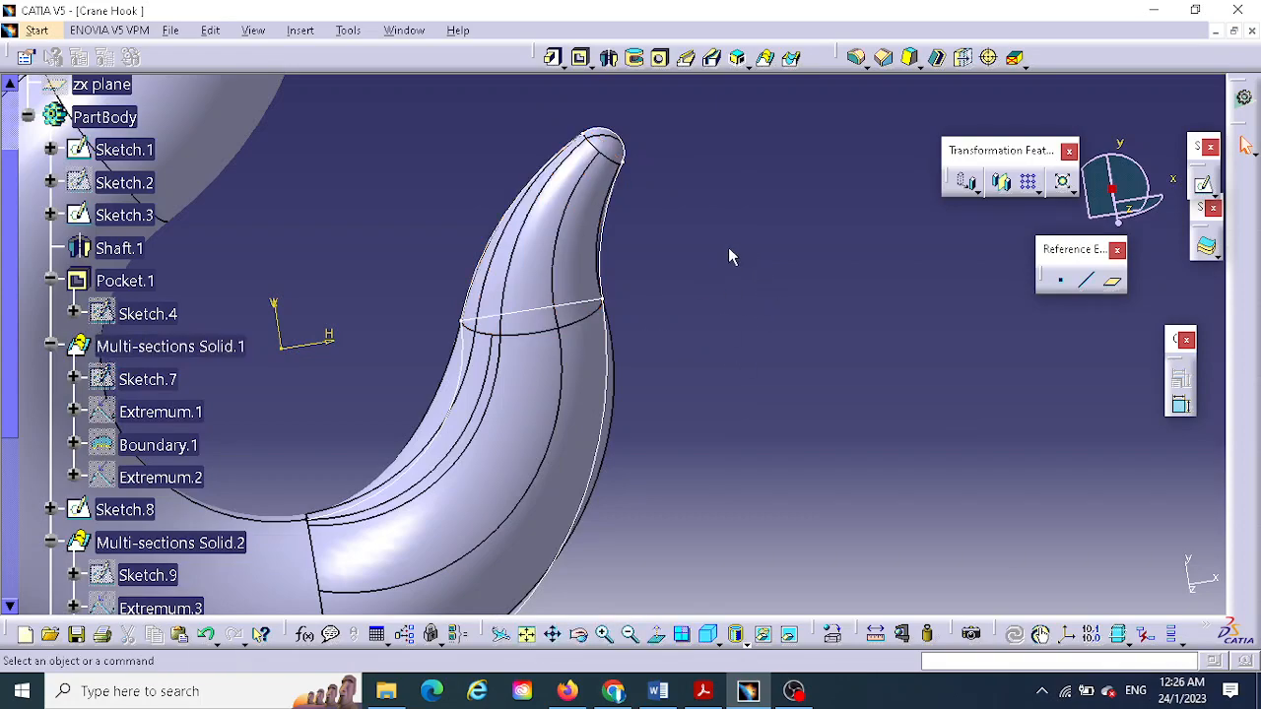
- Replace the closing point of the Boundary.1 section in Multi-sections Solid.1 with the Sketch.1 vertex on the inner side of the tip
{"action": "middle_click_drag", "start_coordinate": [729, 257], "coordinate": [735, 478]}
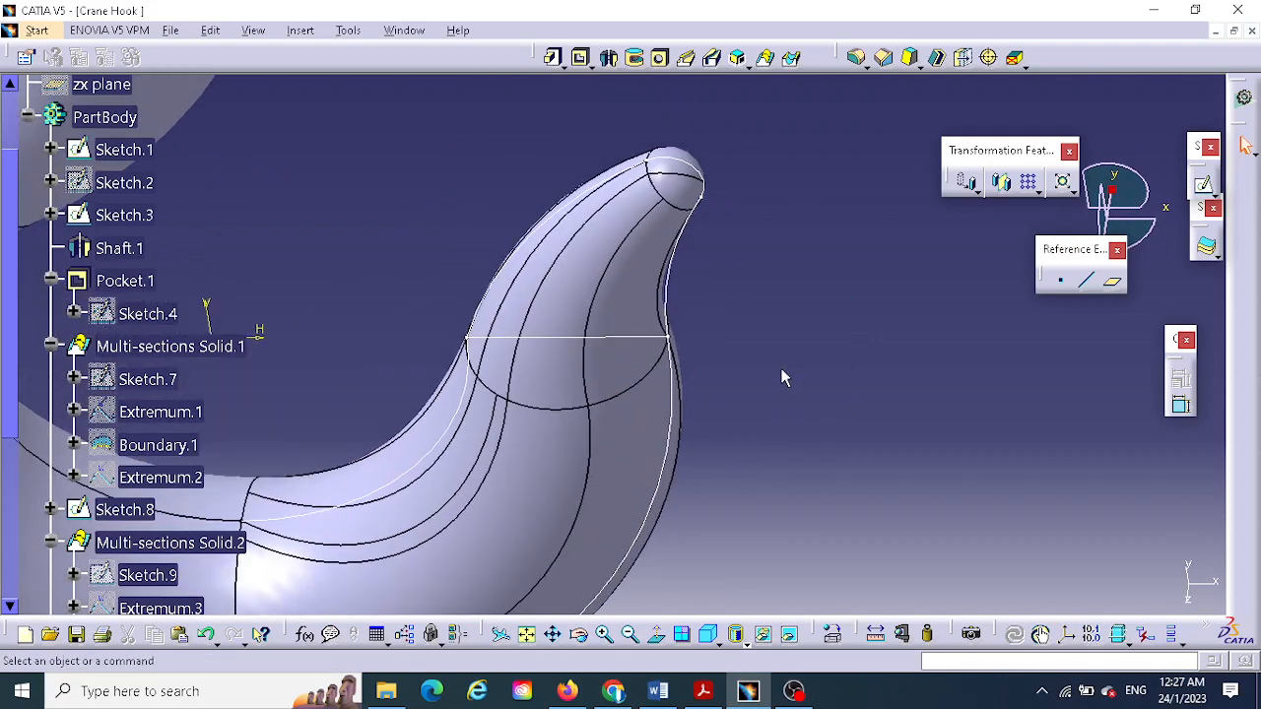
{"action": "double_click", "coordinate": [157, 347]}
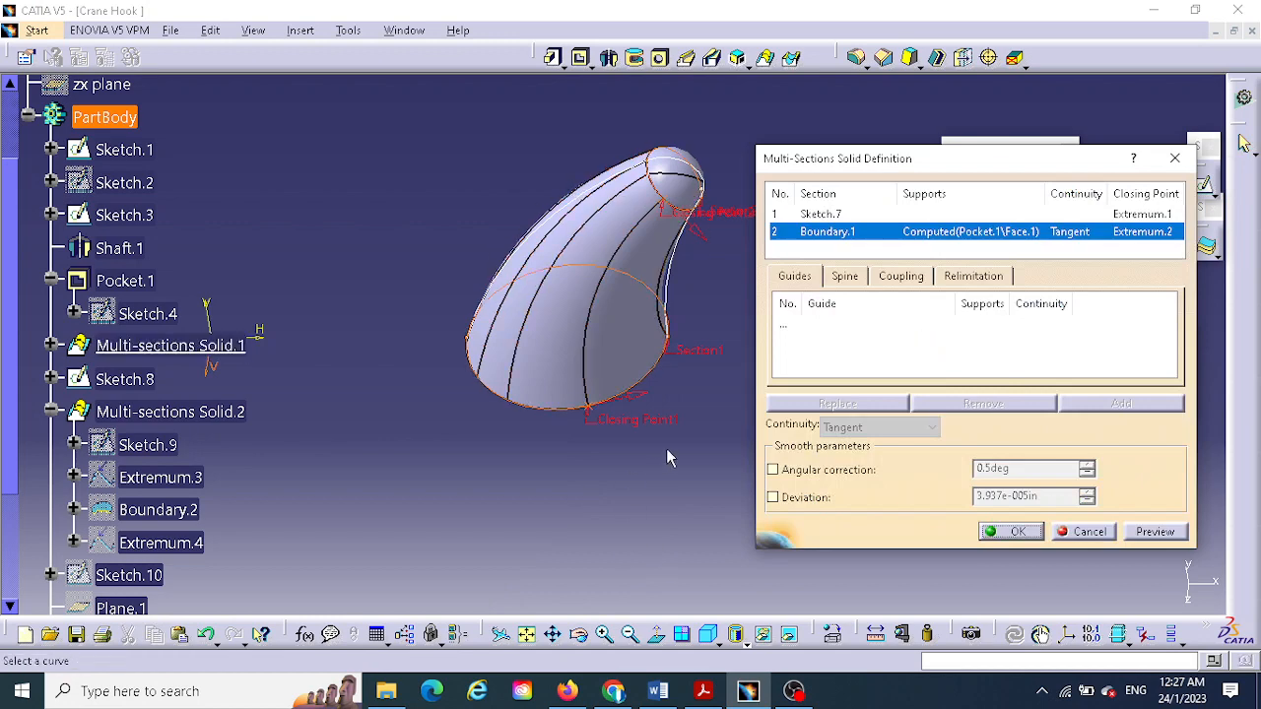
{"action": "middle_click_drag", "start_coordinate": [680, 458], "coordinate": [603, 505]}
{"action": "middle_click_drag", "start_coordinate": [629, 319], "coordinate": [651, 292]}
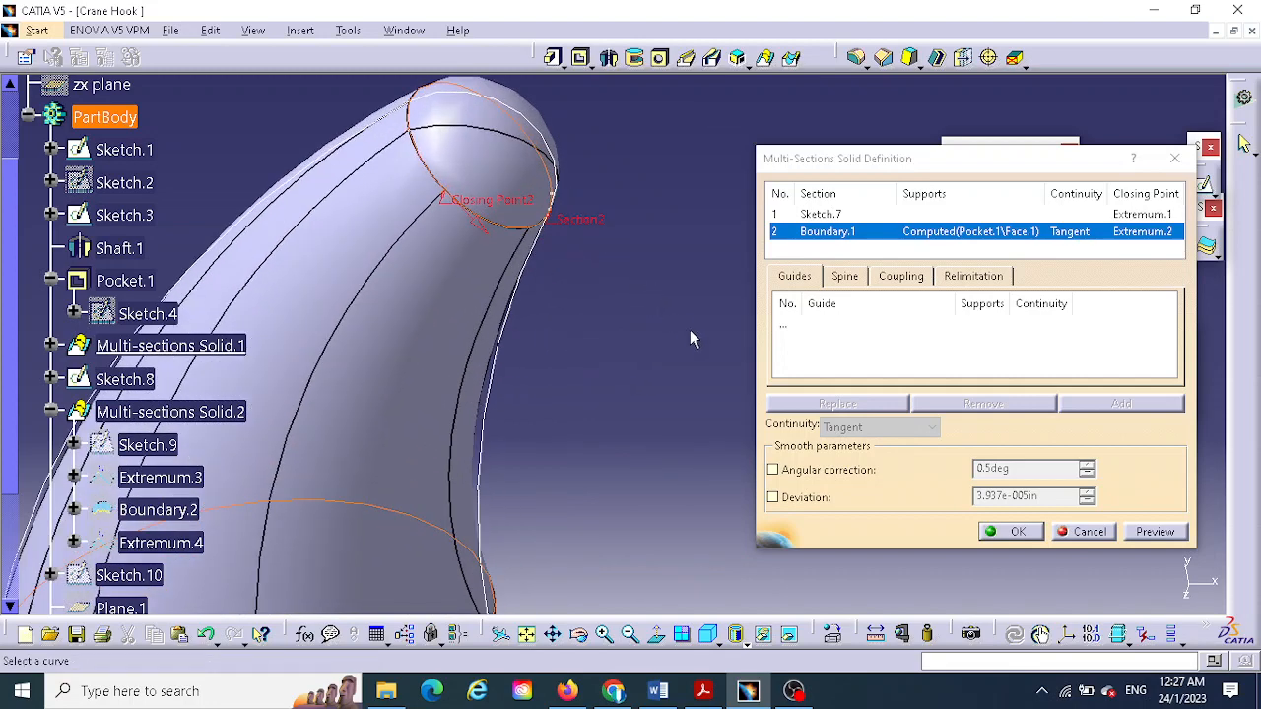
{"action": "right_click", "coordinate": [508, 209]}
{"action": "left_click", "coordinate": [551, 349]}
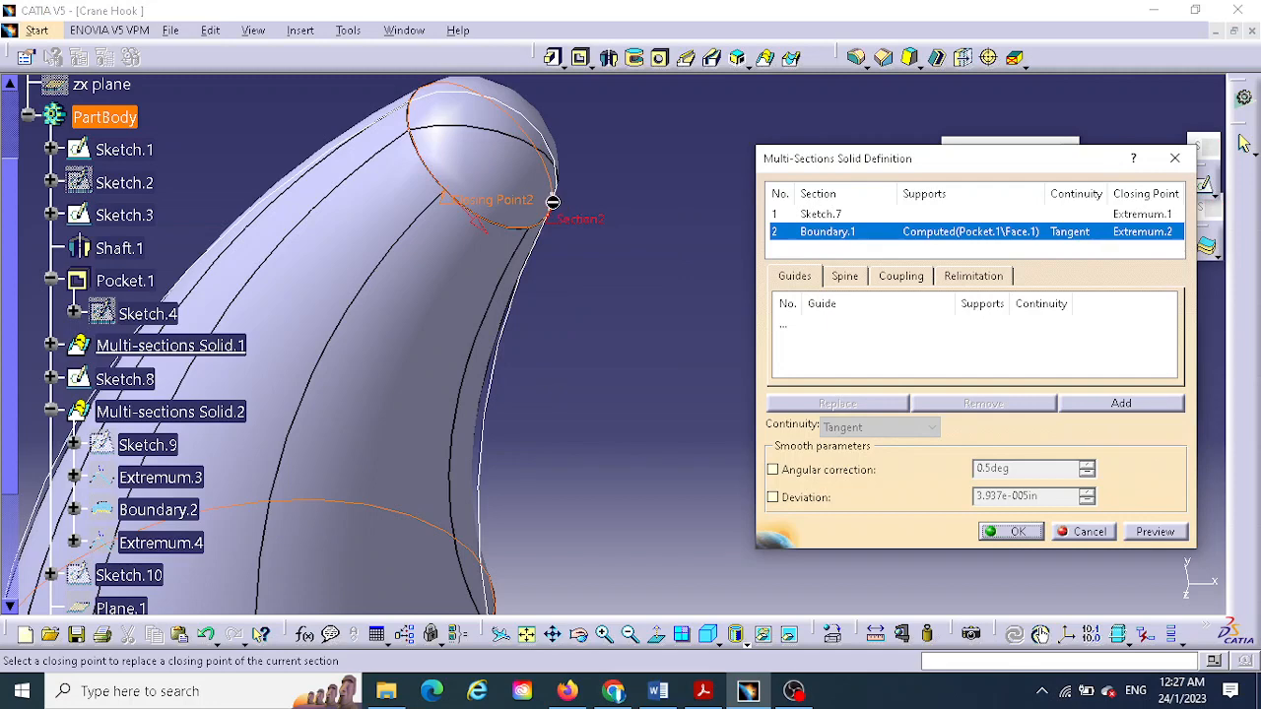
{"action": "middle_click_drag", "start_coordinate": [597, 309], "coordinate": [611, 379]}
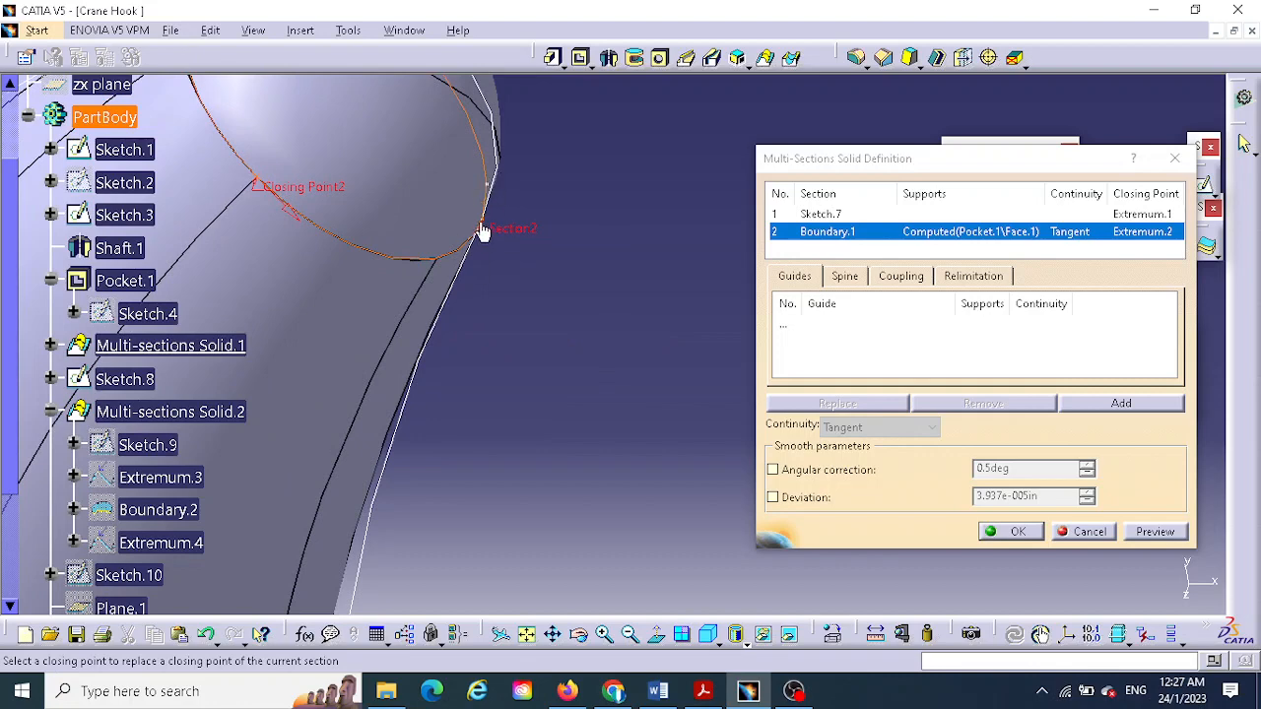
{"action": "middle_click_drag", "start_coordinate": [566, 264], "coordinate": [520, 419]}
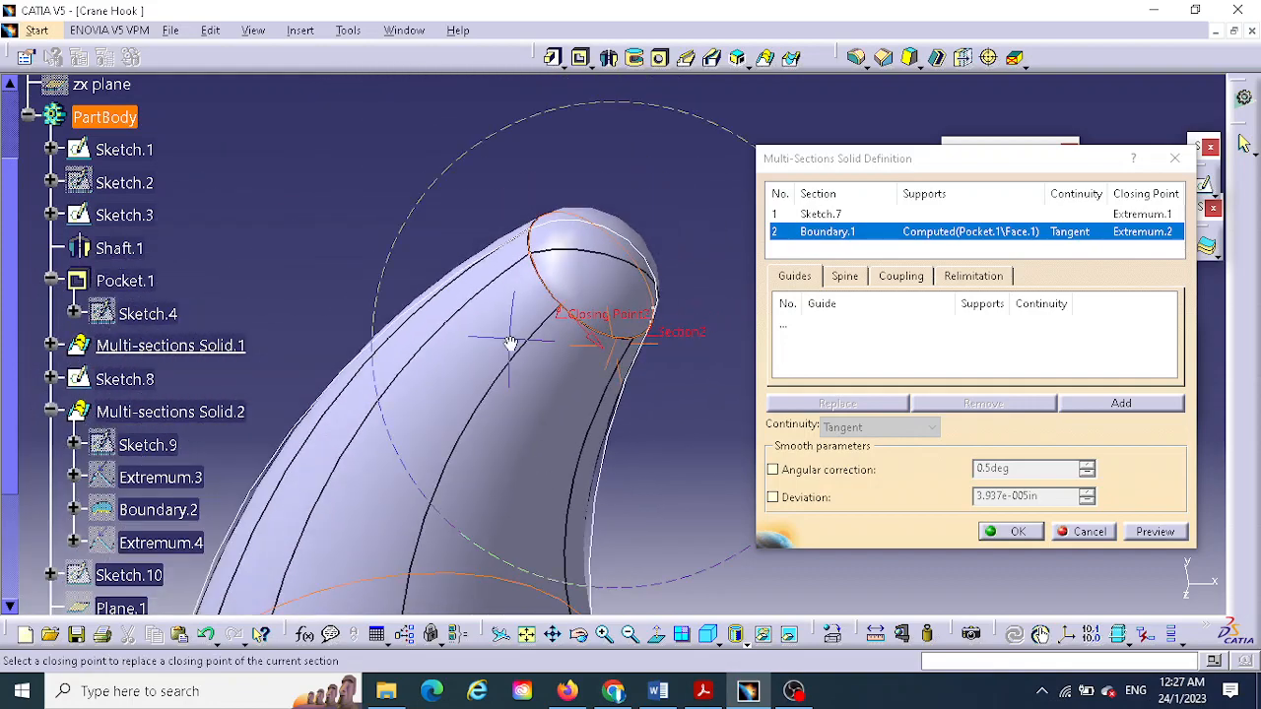
{"action": "middle_click_drag", "start_coordinate": [510, 343], "coordinate": [507, 235]}
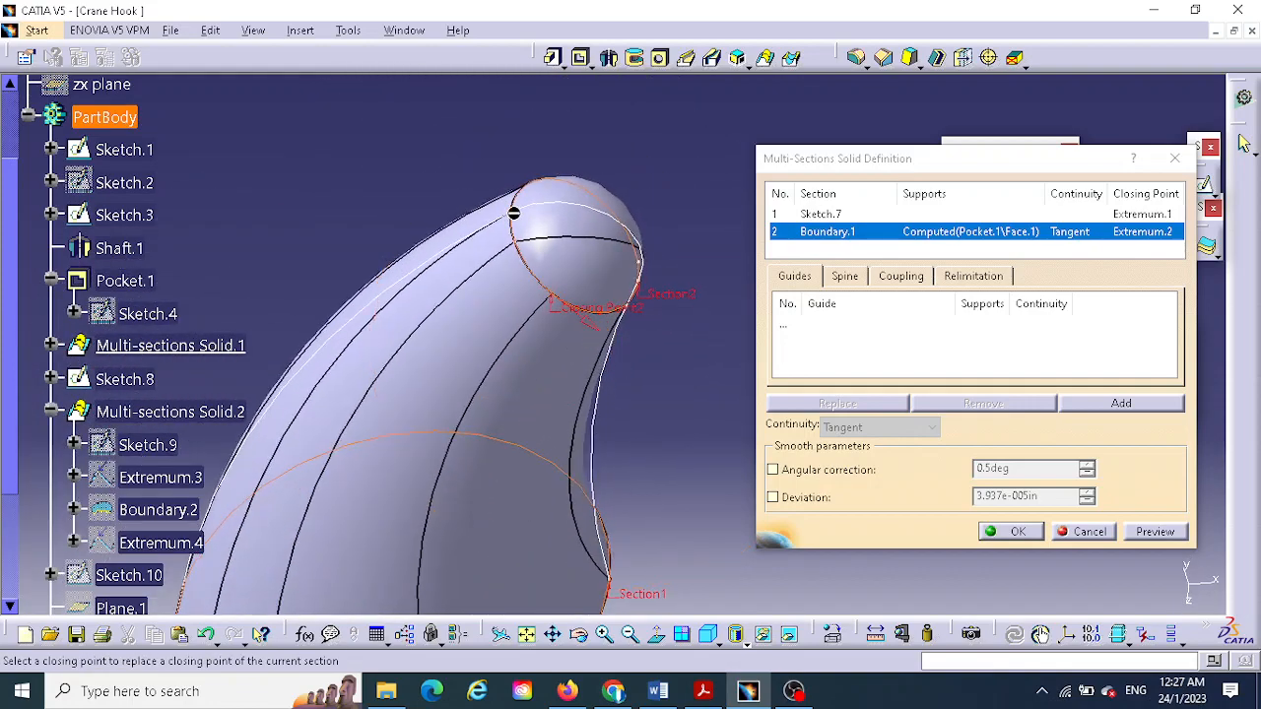
{"action": "left_click", "coordinate": [505, 214]}
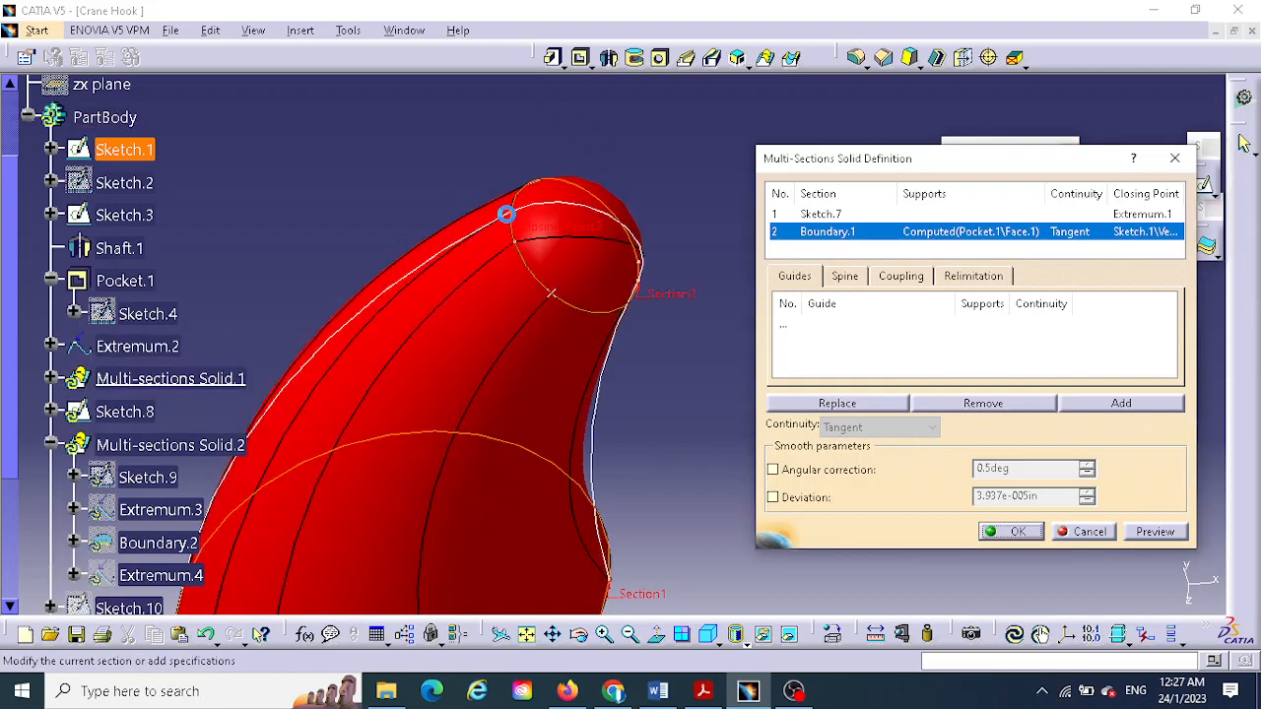
- Try a Sketch.1 vertex as the closing point of the Sketch.7 section in Multi-sections Solid.1, preview it and cancel the edit
{"action": "middle_click_drag", "start_coordinate": [639, 396], "coordinate": [711, 158]}
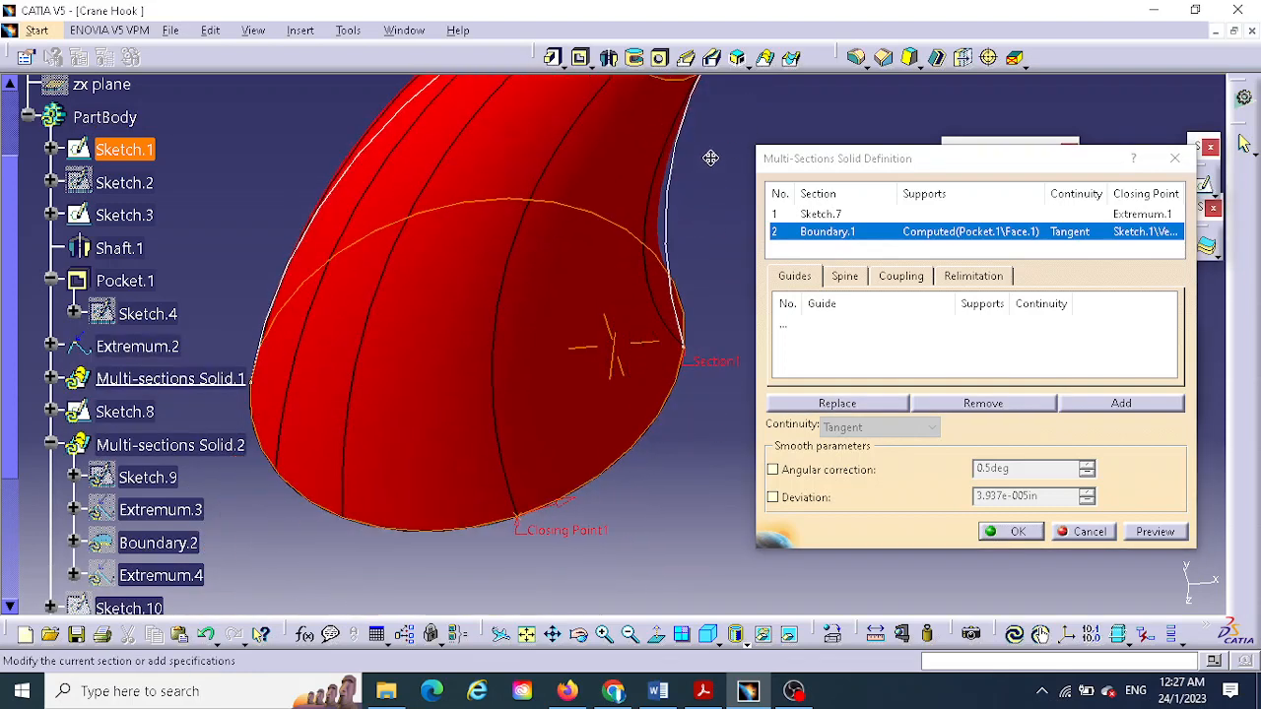
{"action": "right_click", "coordinate": [581, 535]}
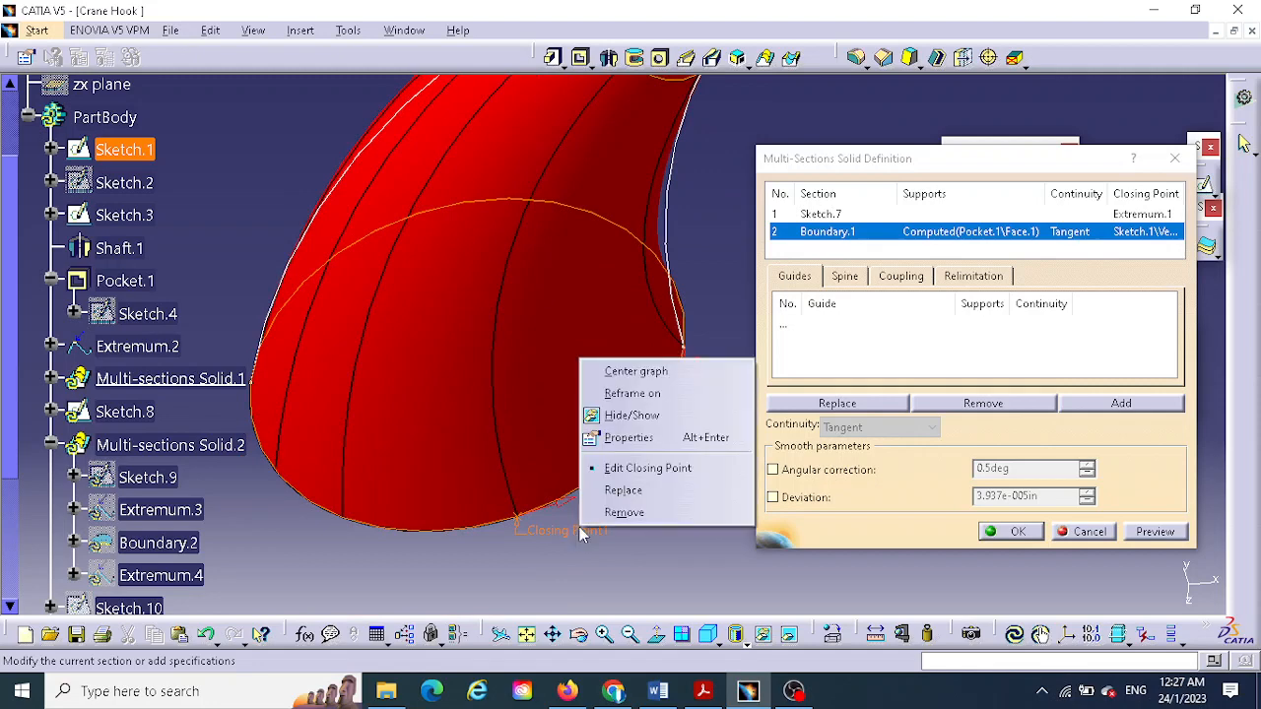
{"action": "left_click", "coordinate": [630, 490]}
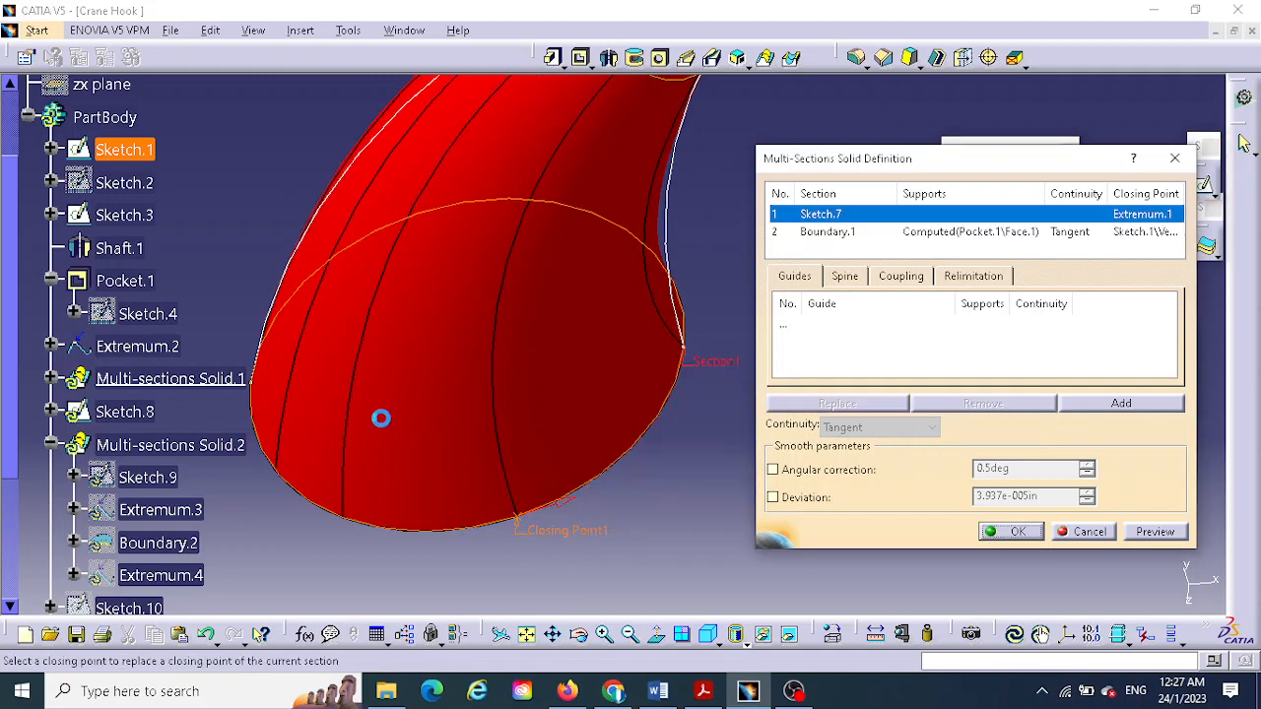
{"action": "left_click", "coordinate": [254, 386]}
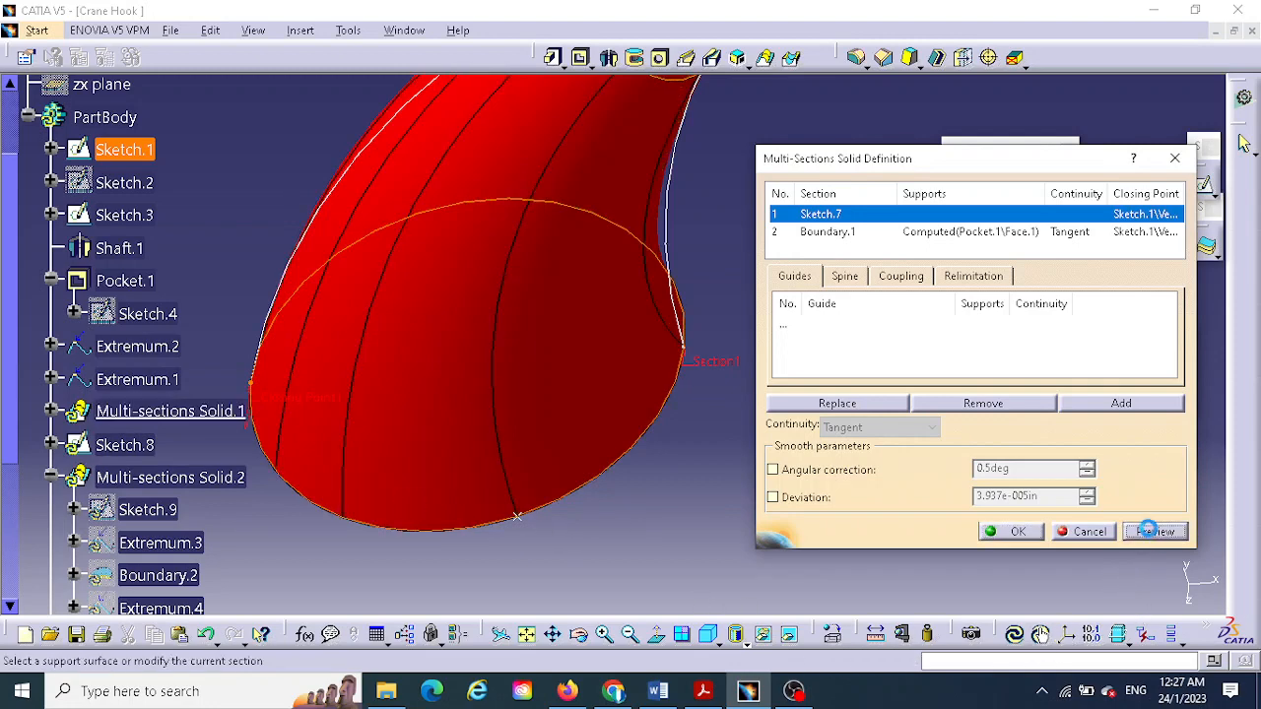
{"action": "middle_click_drag", "start_coordinate": [524, 546], "coordinate": [501, 555]}
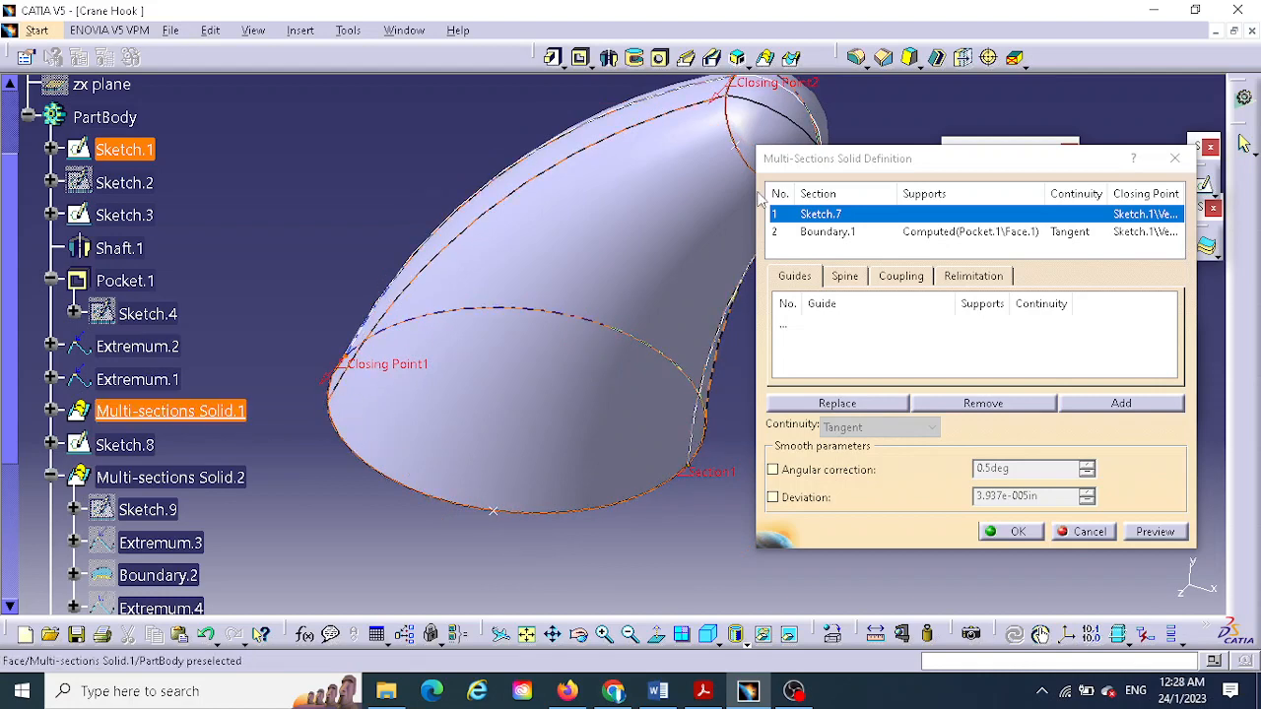
{"action": "left_click", "coordinate": [484, 354]}
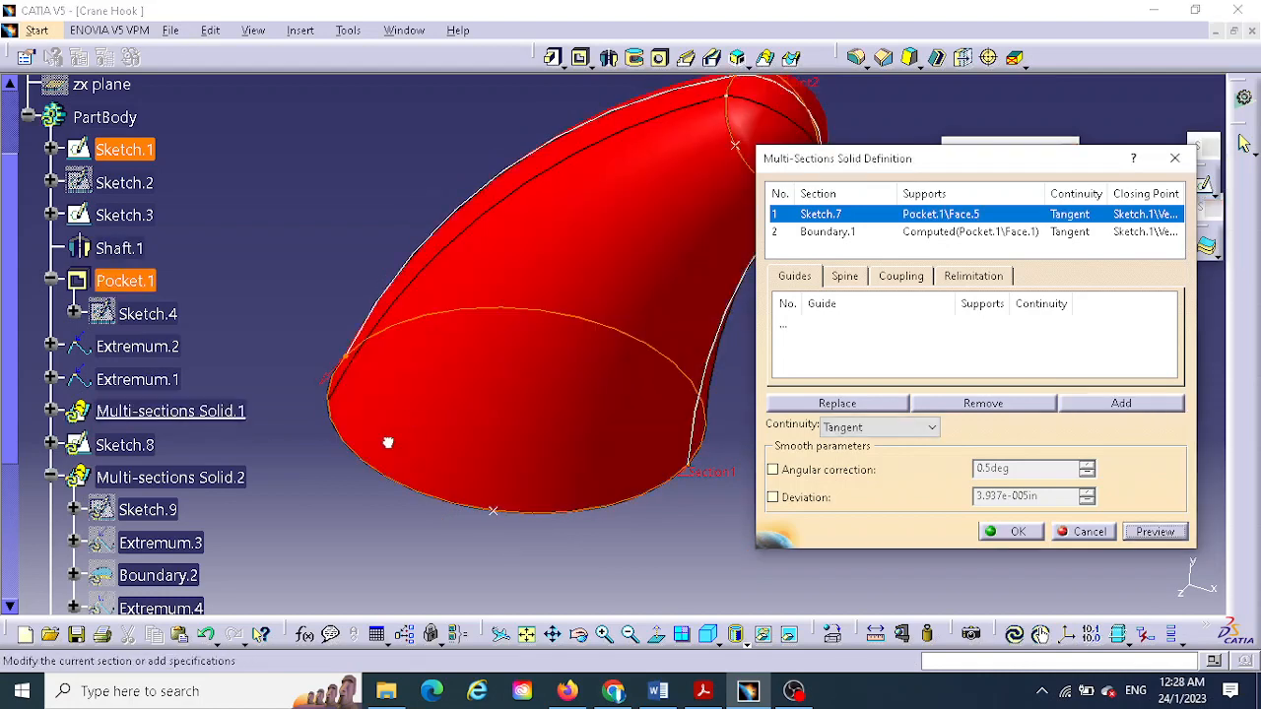
{"action": "left_click", "coordinate": [1089, 532]}
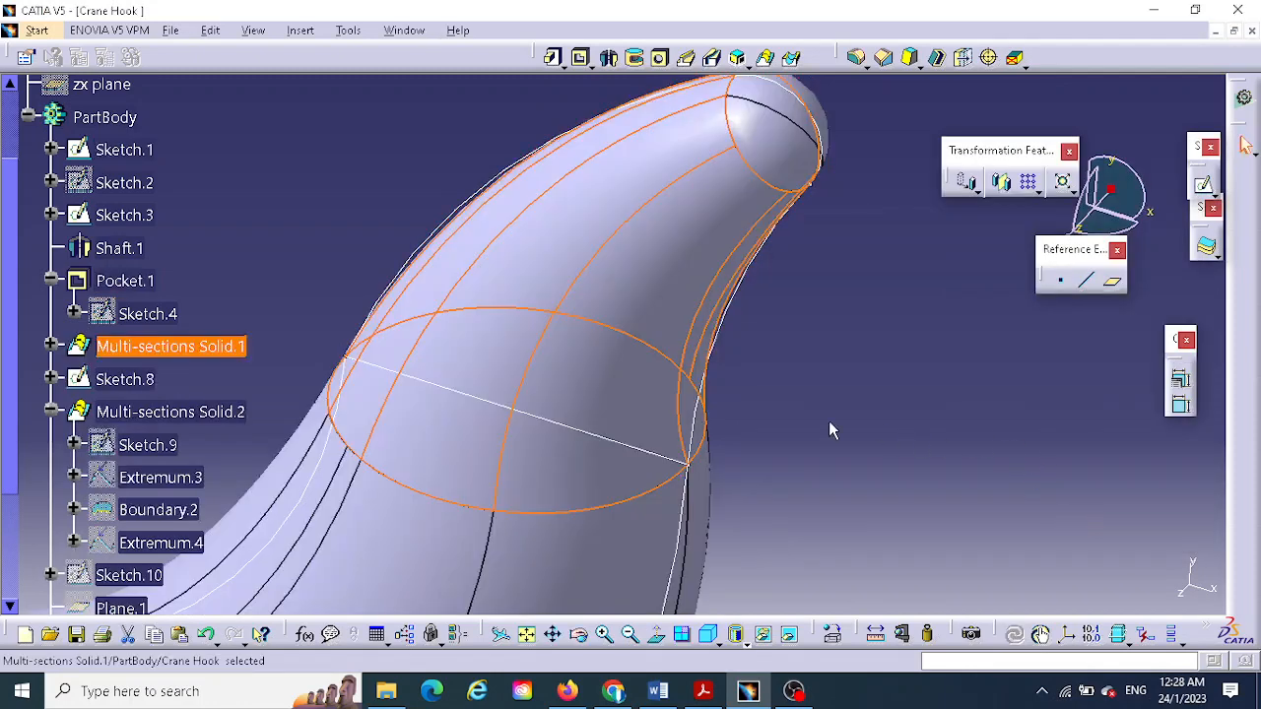
- Open the definition of Multi-sections Solid.2 and examine how the solid follows the hook's profile curves between its two sections
{"action": "middle_click", "coordinate": [833, 411]}
{"action": "middle_click_drag", "start_coordinate": [706, 385], "coordinate": [746, 226]}
{"action": "left_click", "coordinate": [714, 246]}
{"action": "middle_click_drag", "start_coordinate": [679, 307], "coordinate": [850, 212]}
{"action": "middle_click_drag", "start_coordinate": [809, 341], "coordinate": [907, 308]}
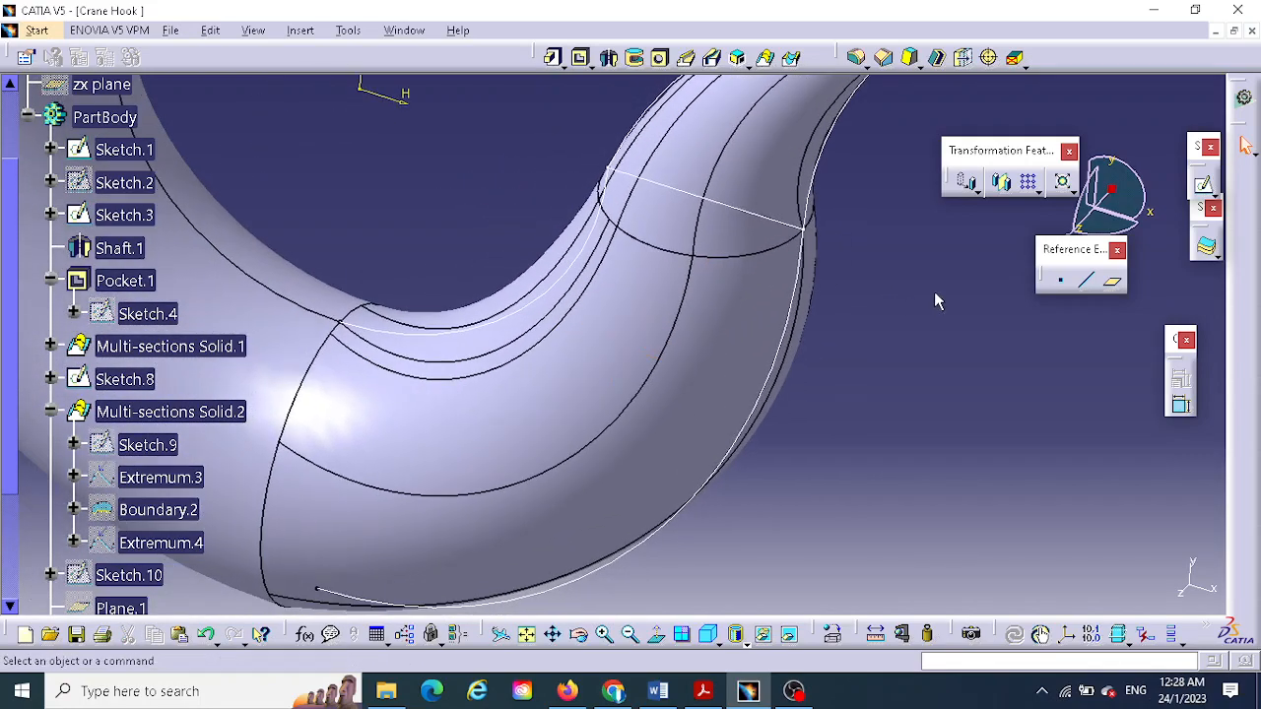
{"action": "scroll", "coordinate": [927, 323], "scroll_direction": "down", "scroll_amount": 2}
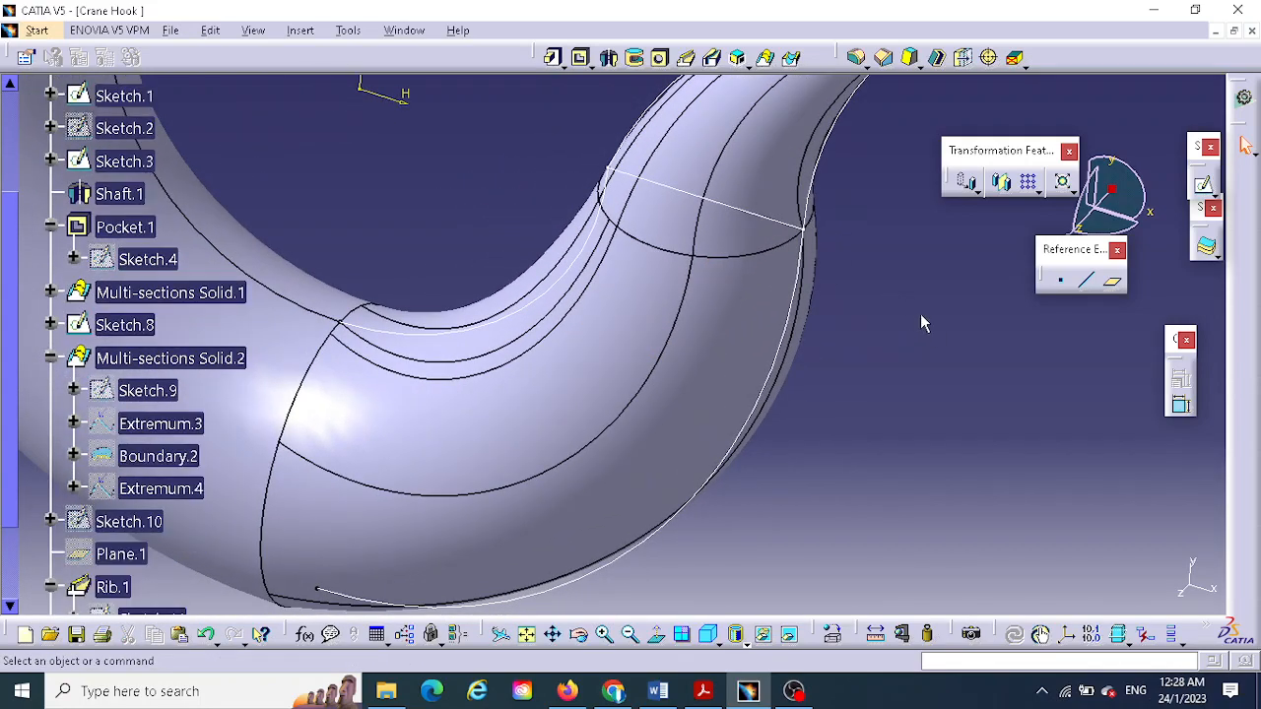
{"action": "double_click", "coordinate": [168, 360]}
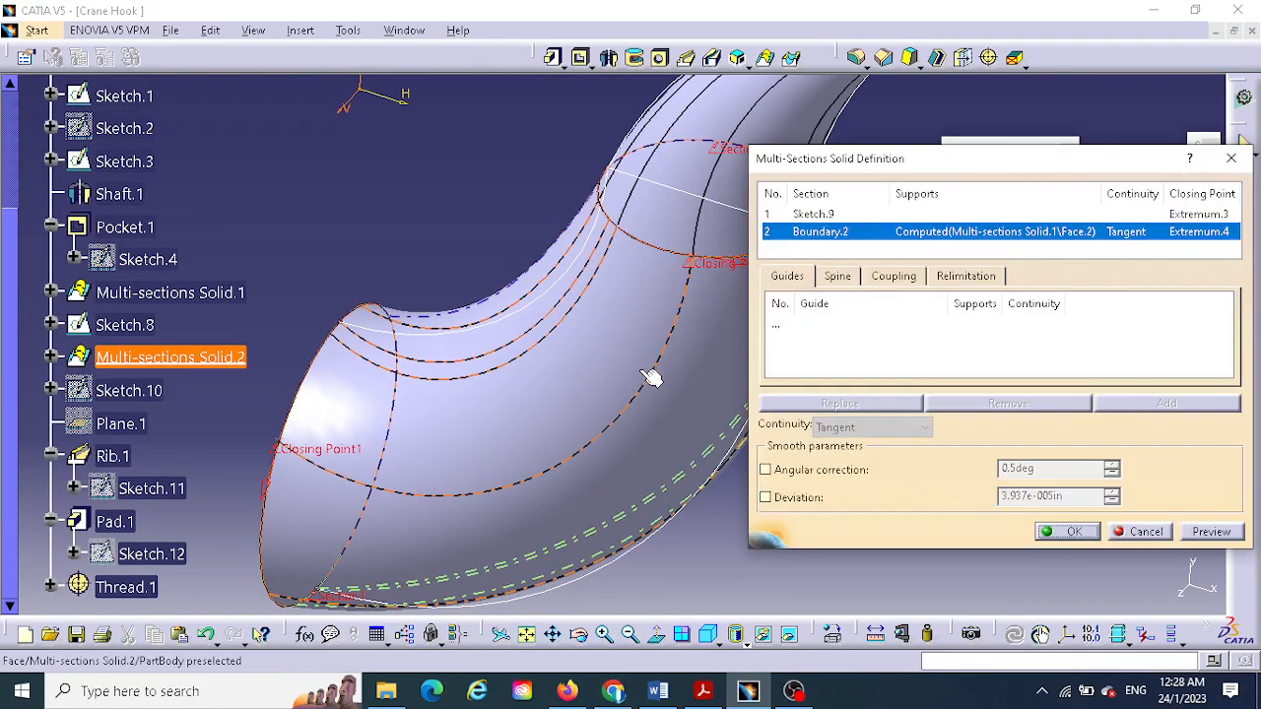
{"action": "middle_click_drag", "start_coordinate": [643, 368], "coordinate": [622, 320]}
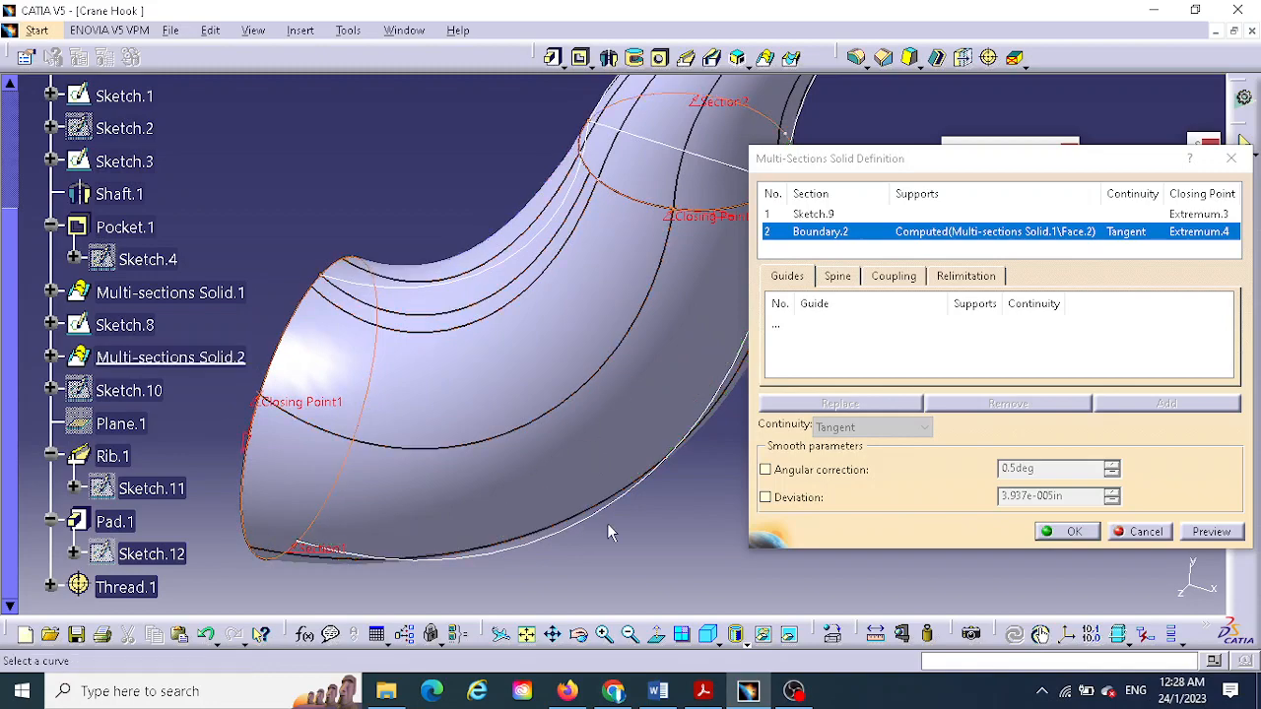
{"action": "middle_click_drag", "start_coordinate": [608, 528], "coordinate": [599, 418]}
{"action": "middle_click_drag", "start_coordinate": [620, 339], "coordinate": [602, 492]}
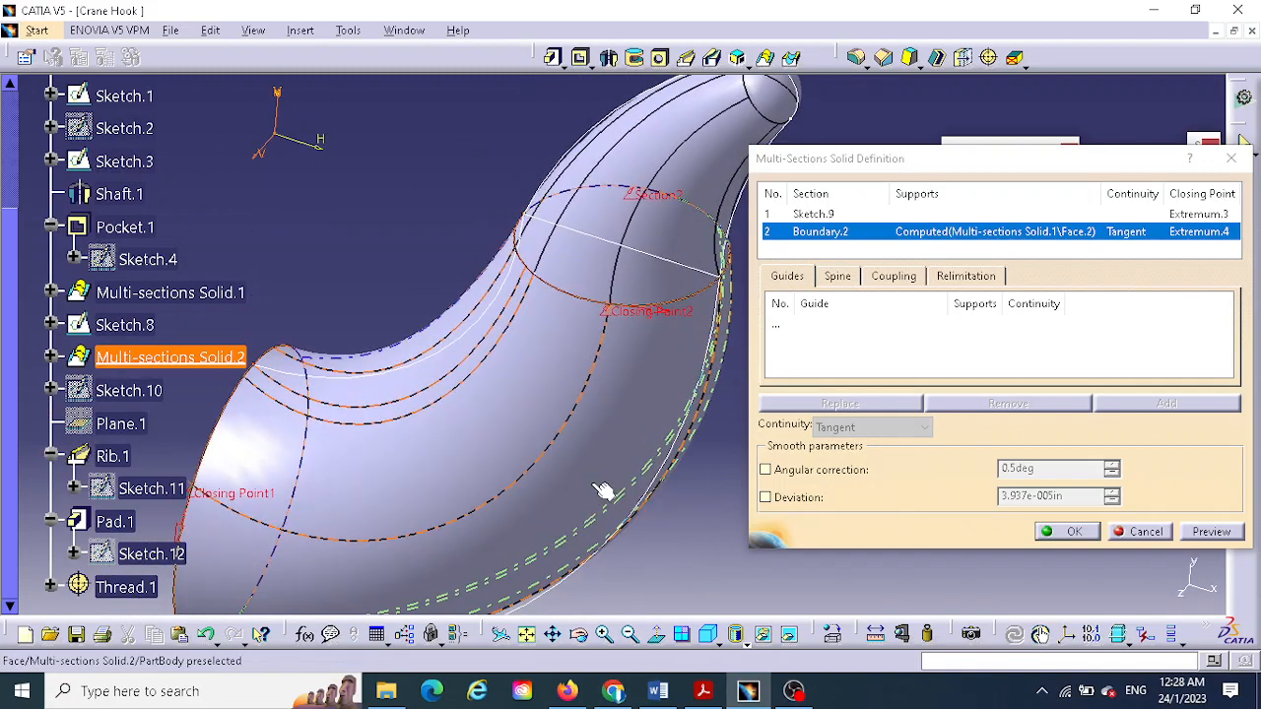
{"action": "mouse_move", "coordinate": [675, 363]}
{"action": "middle_mouse_down"}
{"action": "mouse_move", "coordinate": [670, 321]}
{"action": "mouse_move", "coordinate": [683, 357]}
{"action": "middle_mouse_up"}
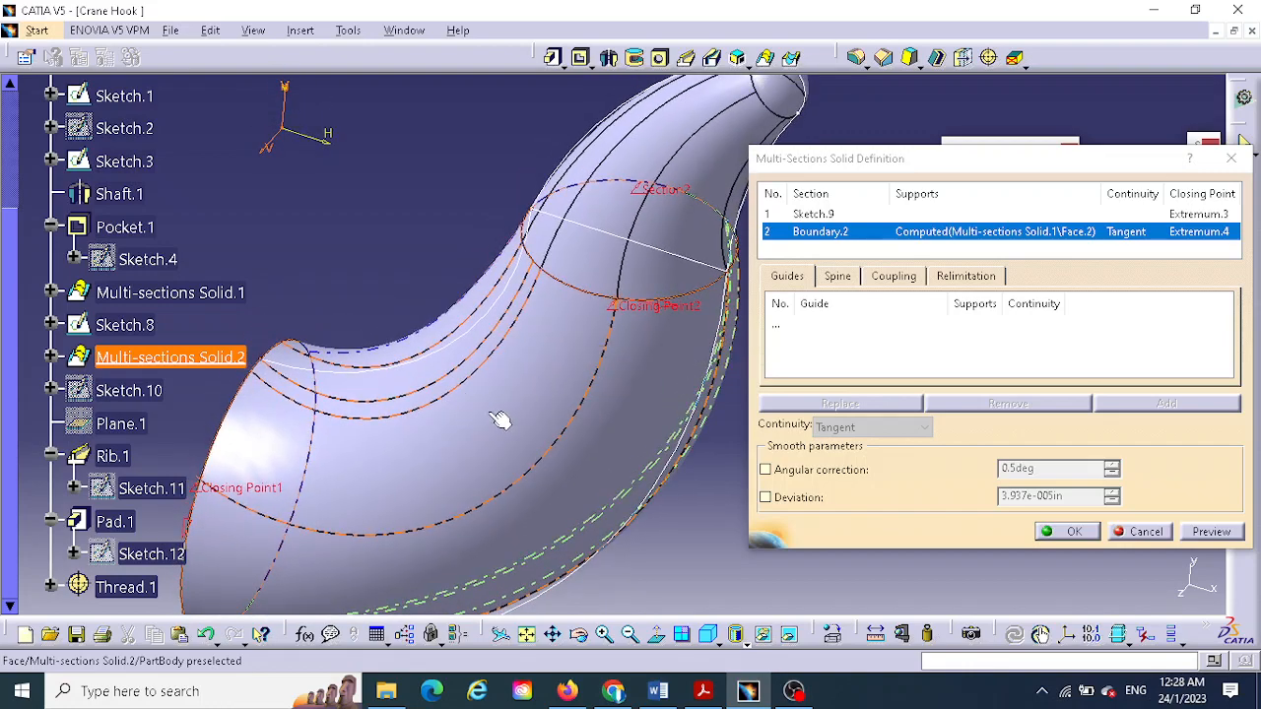
{"action": "middle_click_drag", "start_coordinate": [525, 407], "coordinate": [498, 395]}
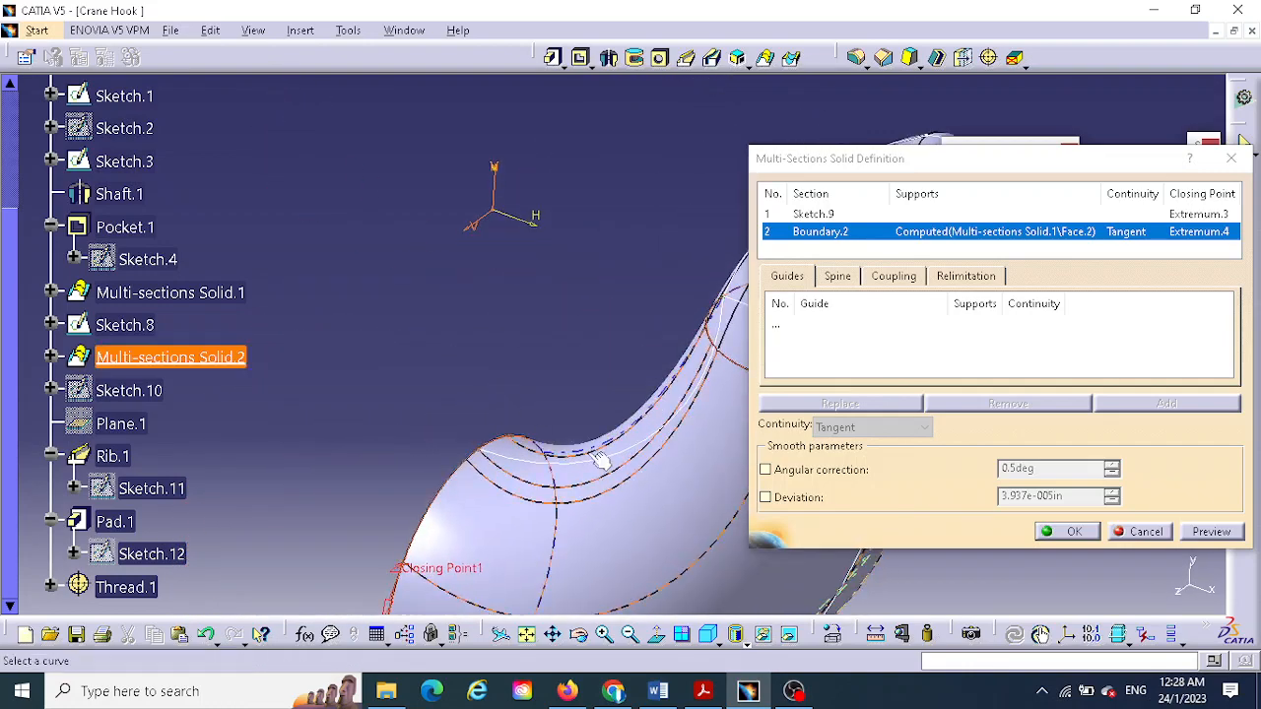
{"action": "middle_click_drag", "start_coordinate": [565, 441], "coordinate": [348, 313]}
{"action": "middle_click_drag", "start_coordinate": [616, 442], "coordinate": [571, 344]}
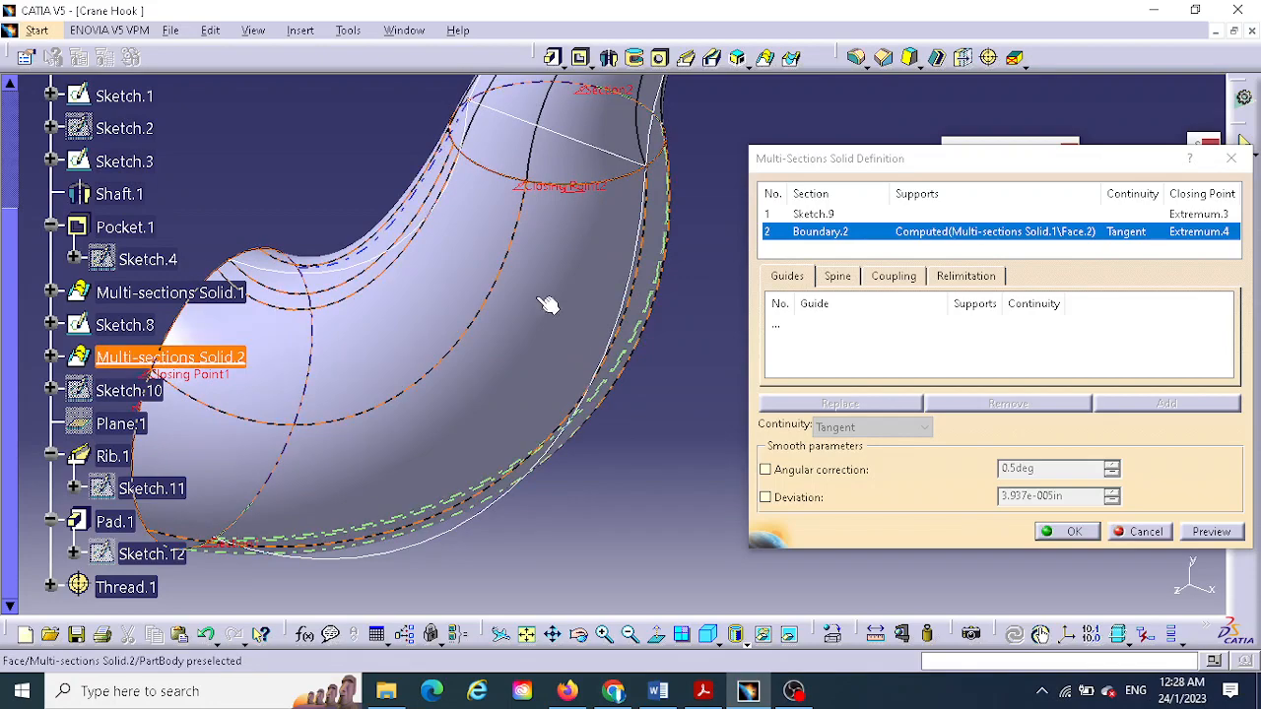
{"action": "middle_click_drag", "start_coordinate": [622, 489], "coordinate": [678, 406]}
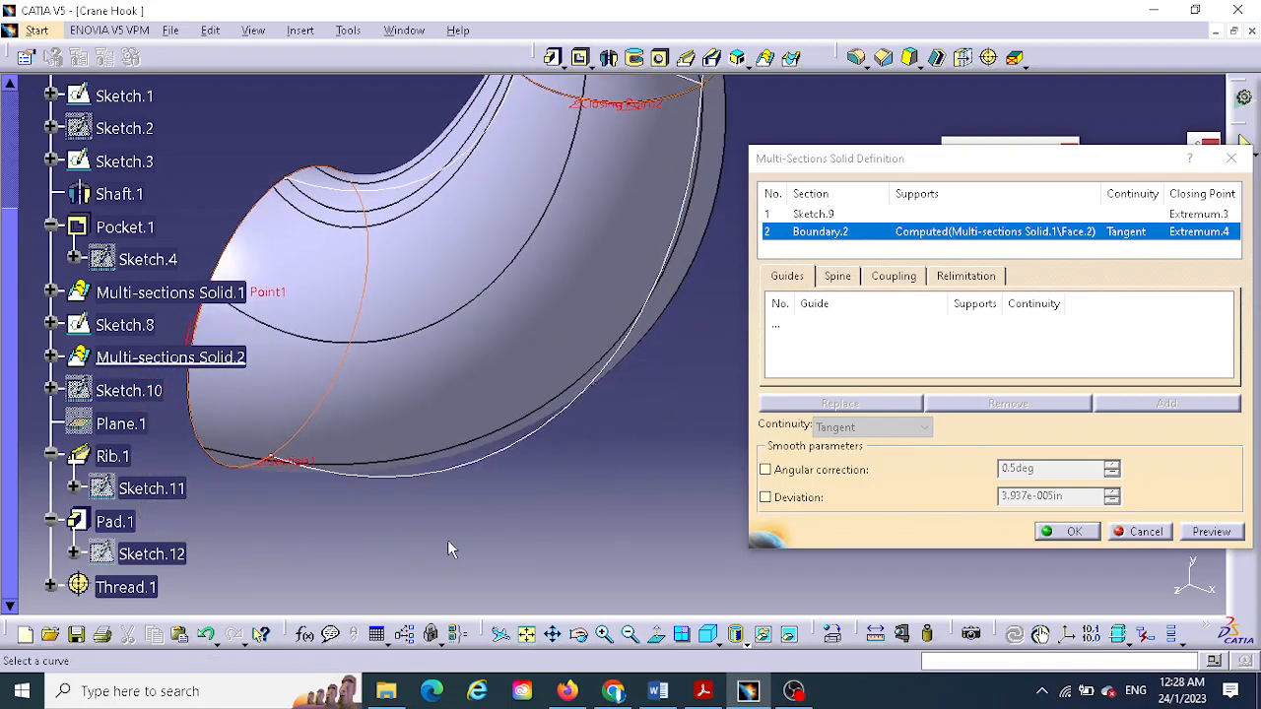
{"action": "middle_click_drag", "start_coordinate": [447, 550], "coordinate": [682, 261]}
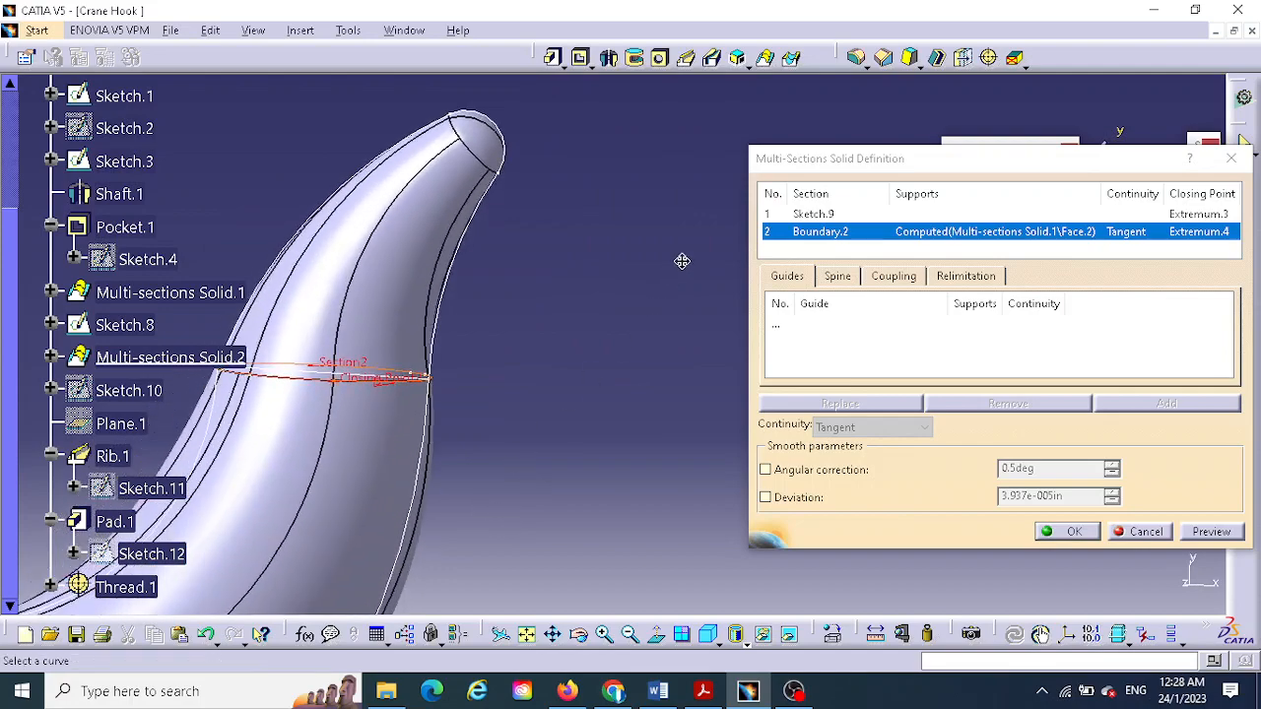
{"action": "middle_click_drag", "start_coordinate": [425, 524], "coordinate": [613, 458]}
- Set the sections coupling of Multi-sections Solid.2 to Tangency and preview the solid
{"action": "left_click", "coordinate": [897, 277]}
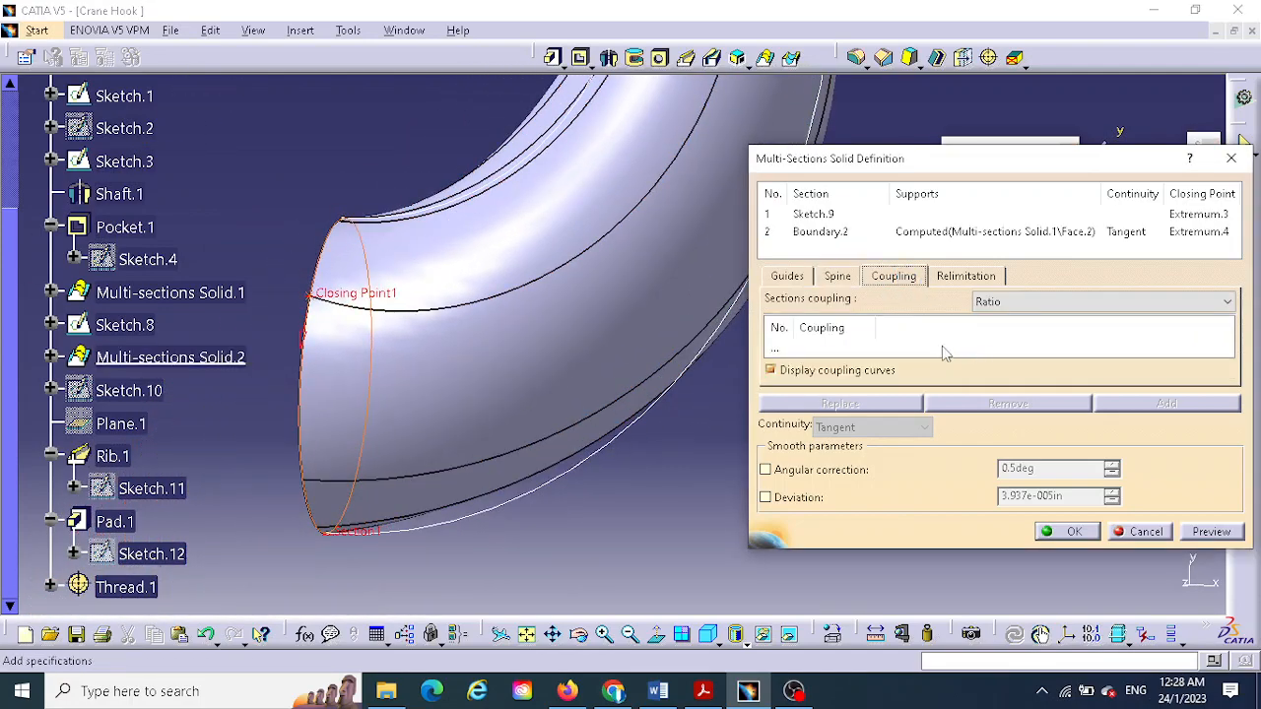
{"action": "left_click", "coordinate": [1029, 301]}
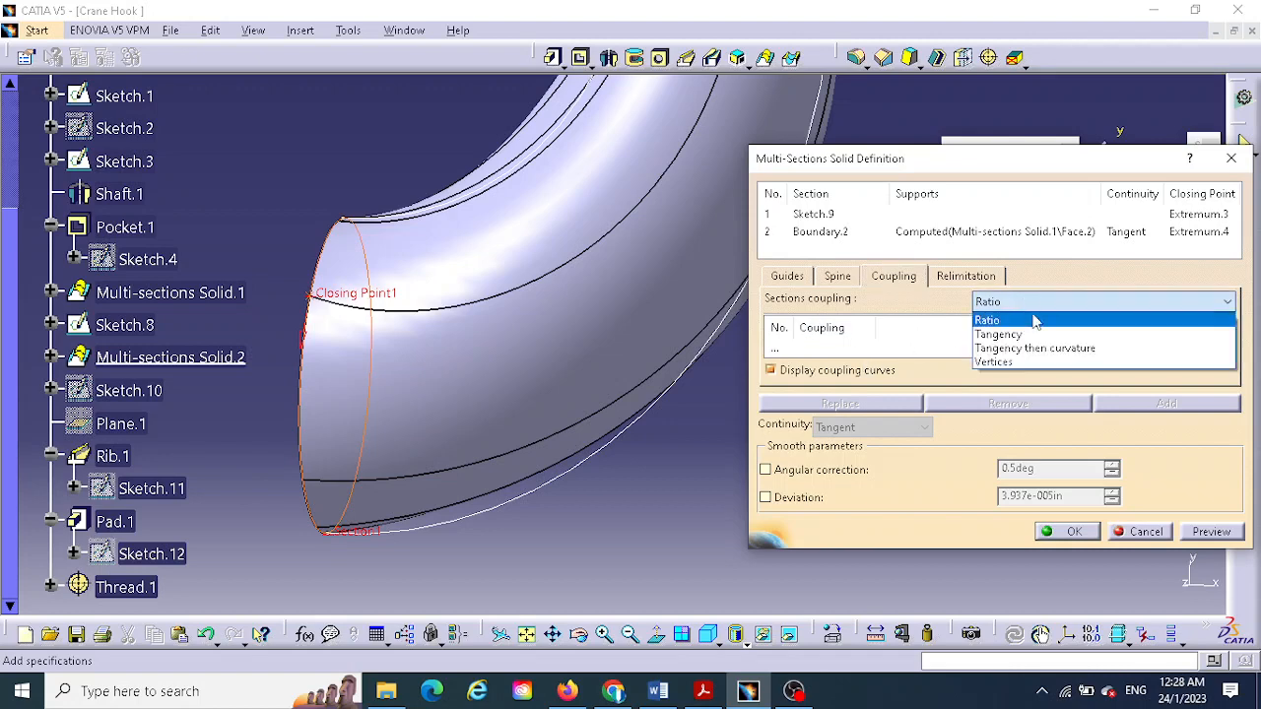
{"action": "left_click", "coordinate": [1026, 332]}
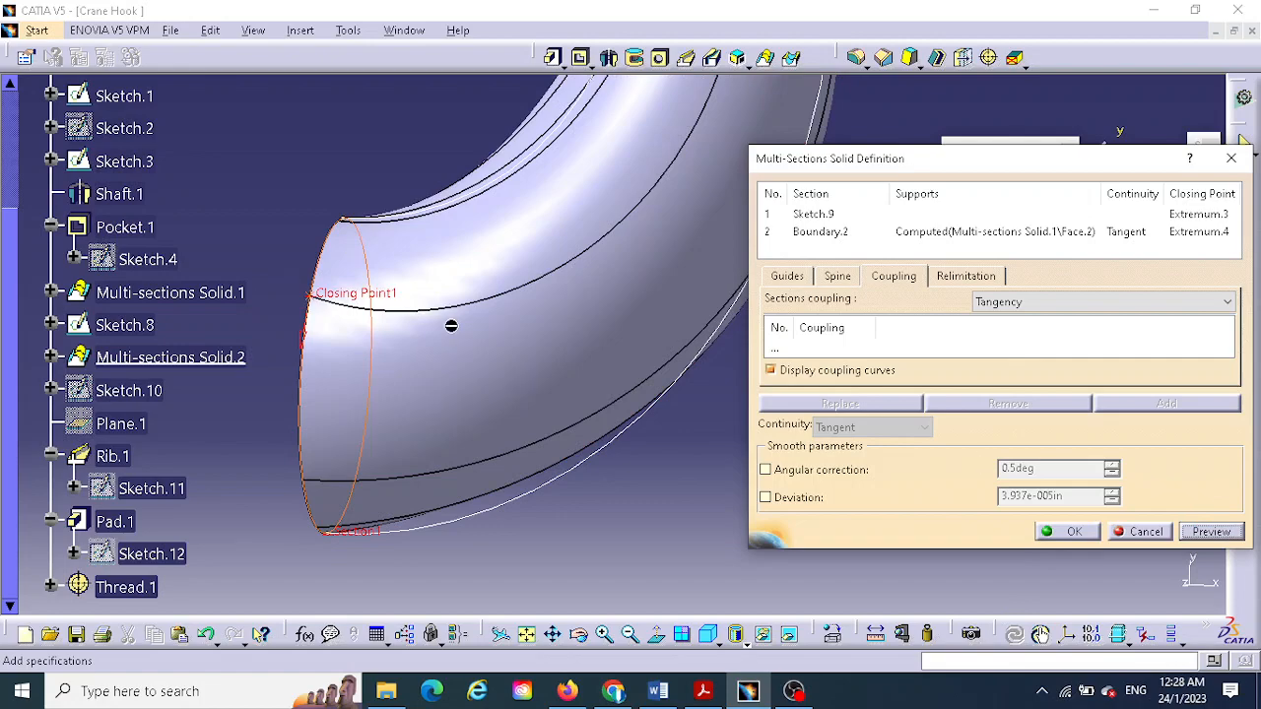
{"action": "middle_click_drag", "start_coordinate": [449, 326], "coordinate": [459, 418]}
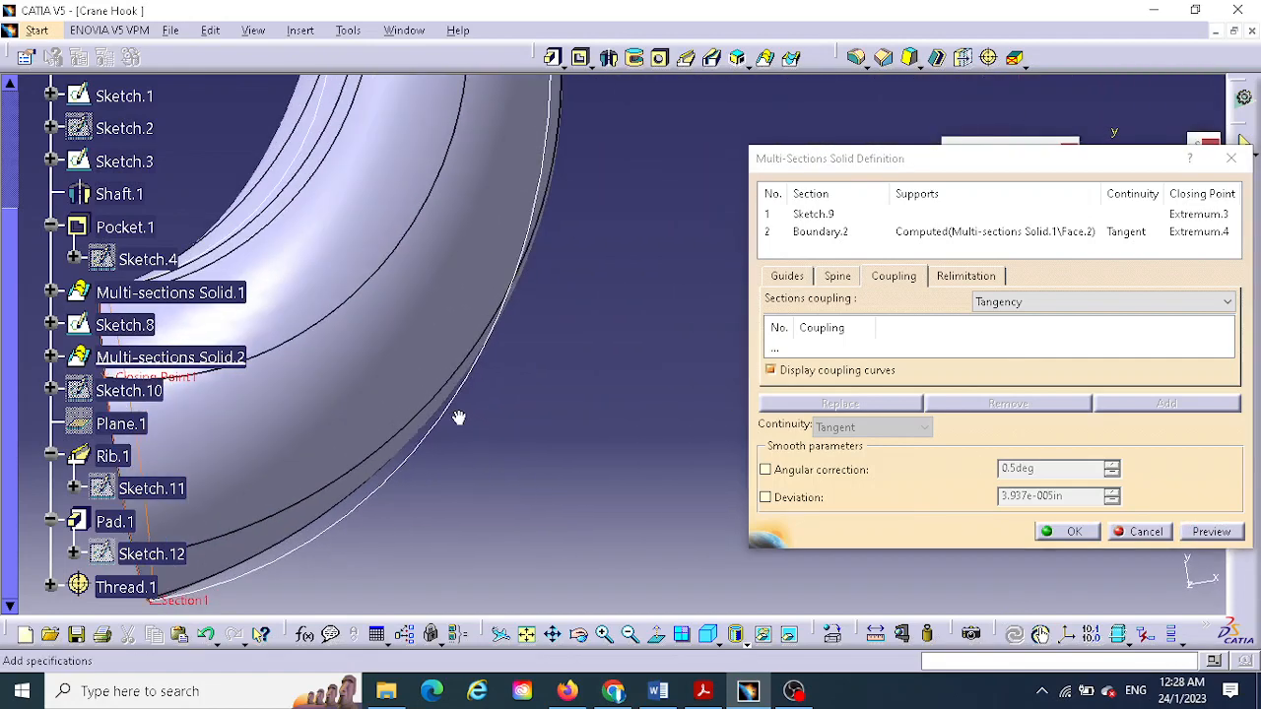
{"action": "left_click", "coordinate": [526, 633]}
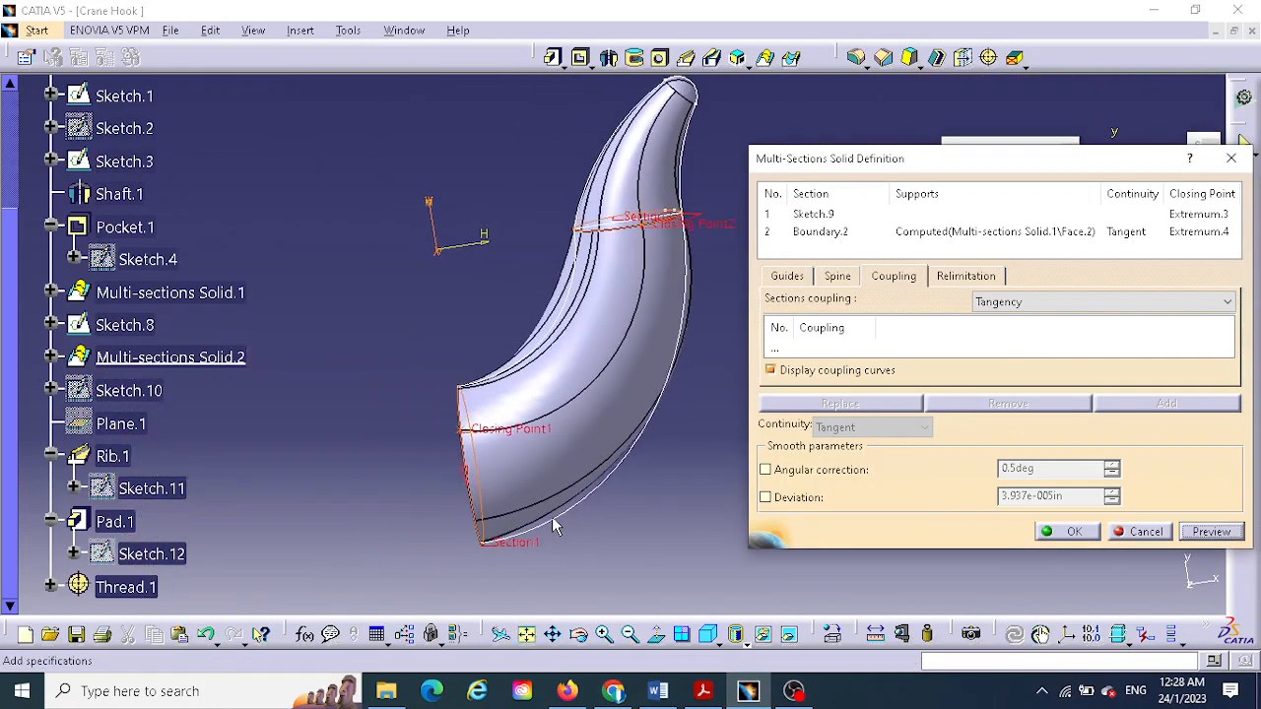
{"action": "middle_click_drag", "start_coordinate": [670, 497], "coordinate": [658, 371], "text": "ctrl"}
{"action": "middle_click_drag", "start_coordinate": [567, 450], "coordinate": [358, 359]}
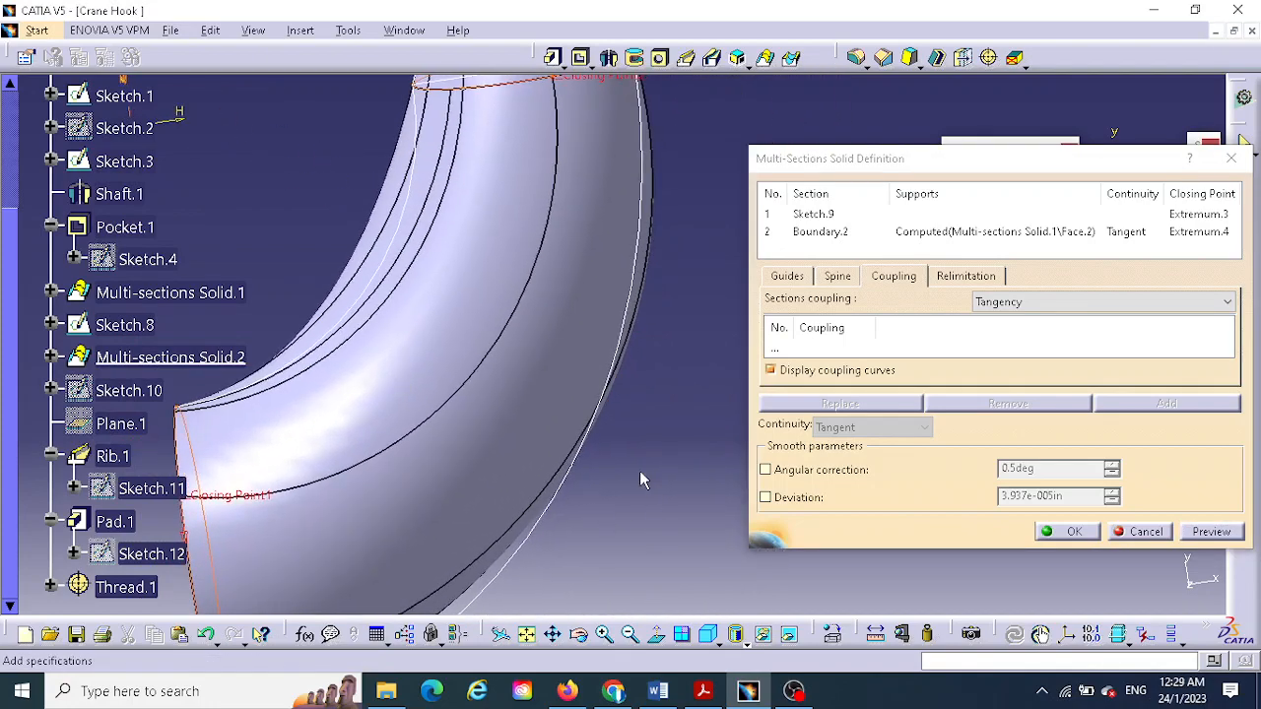
{"action": "middle_click_drag", "start_coordinate": [671, 325], "coordinate": [527, 365]}
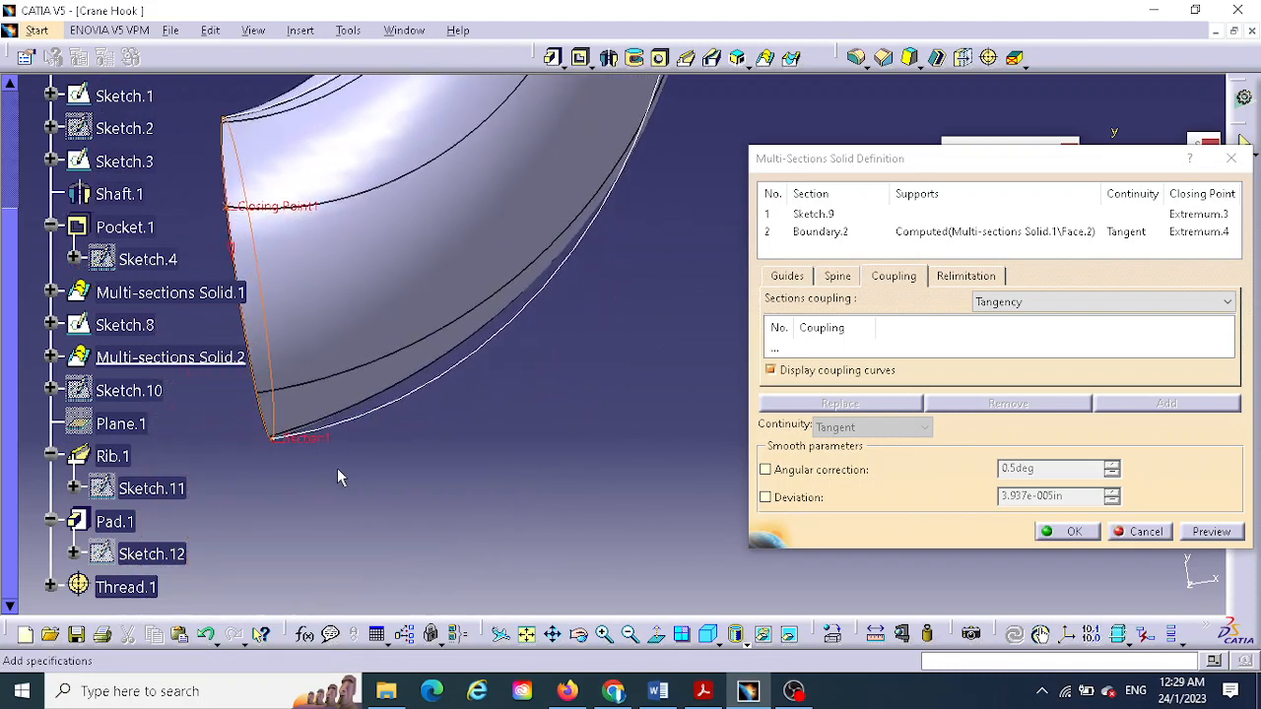
- Replace the closing point of the Sketch.9 section with the Sketch.8 vertex at the lower outer end of the section
{"action": "mouse_move", "coordinate": [337, 468]}
{"action": "middle_mouse_down"}
{"action": "mouse_move", "coordinate": [313, 465]}
{"action": "mouse_move", "coordinate": [279, 431]}
{"action": "mouse_move", "coordinate": [662, 288]}
{"action": "middle_mouse_up"}
{"action": "middle_click_drag", "start_coordinate": [207, 512], "coordinate": [328, 544]}
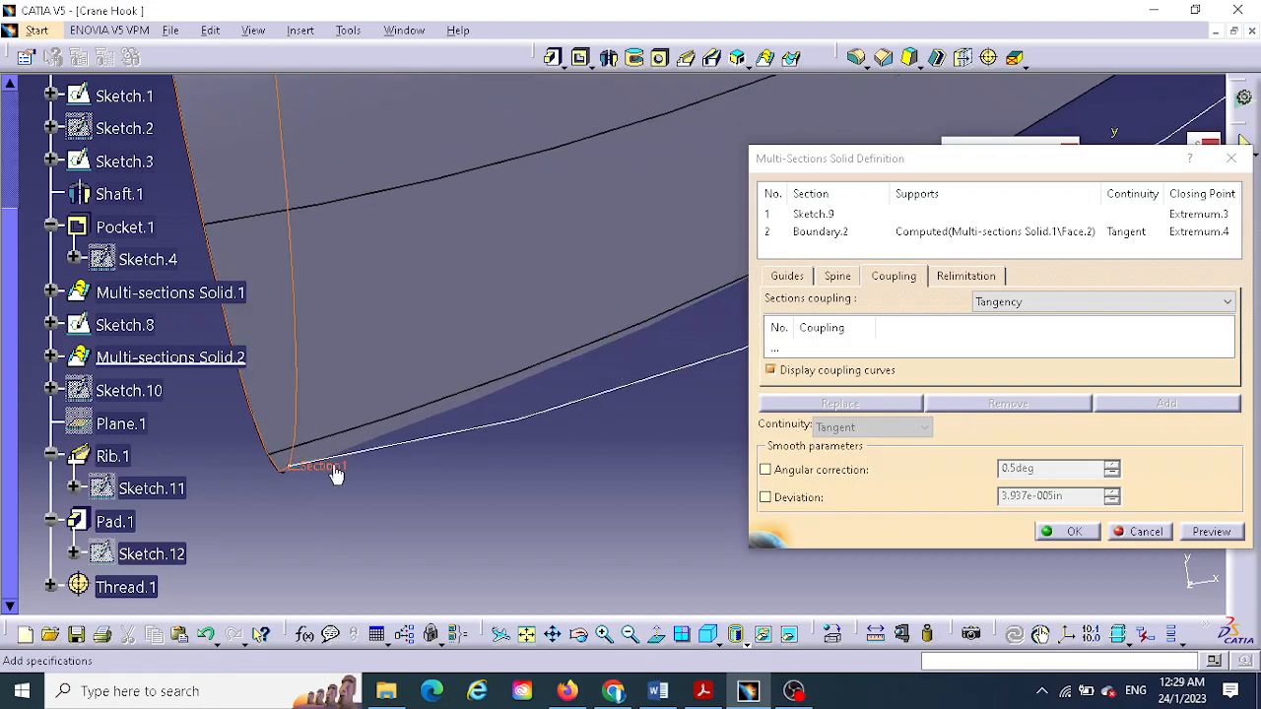
{"action": "middle_click_drag", "start_coordinate": [446, 283], "coordinate": [487, 645]}
{"action": "middle_click_drag", "start_coordinate": [445, 204], "coordinate": [461, 461]}
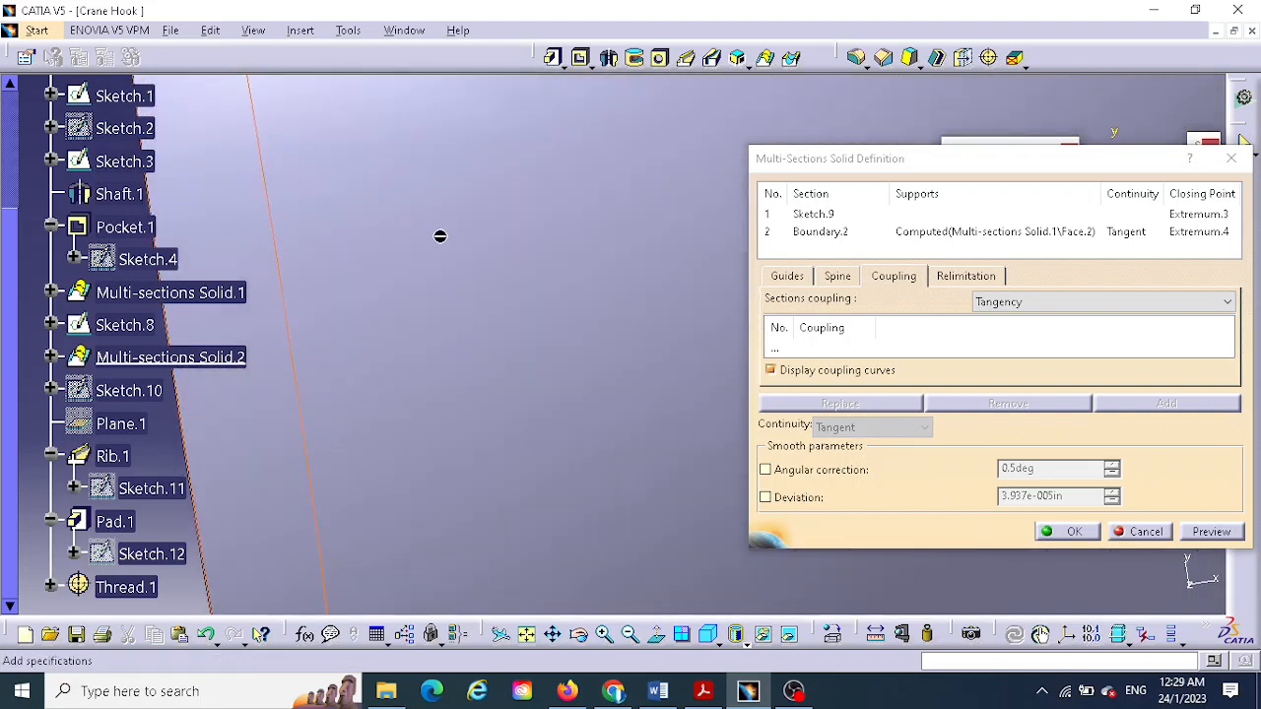
{"action": "middle_click_drag", "start_coordinate": [444, 236], "coordinate": [427, 348], "text": "ctrl"}
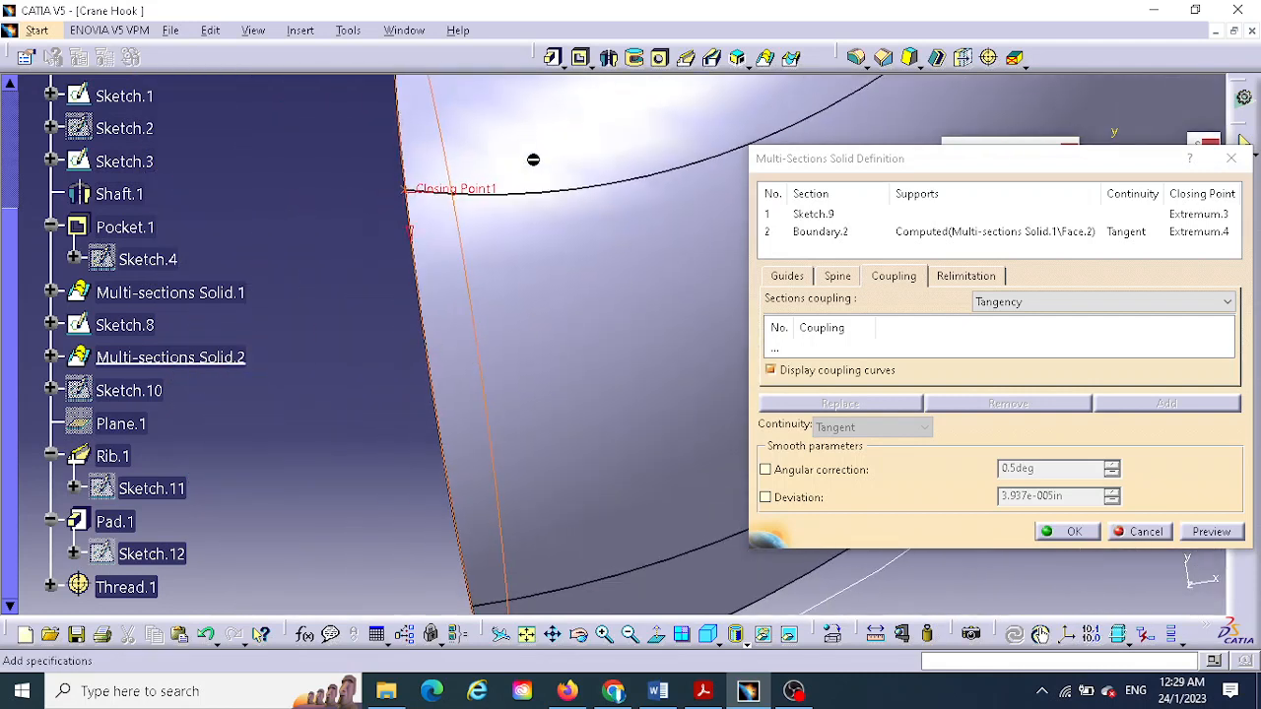
{"action": "right_click", "coordinate": [470, 193]}
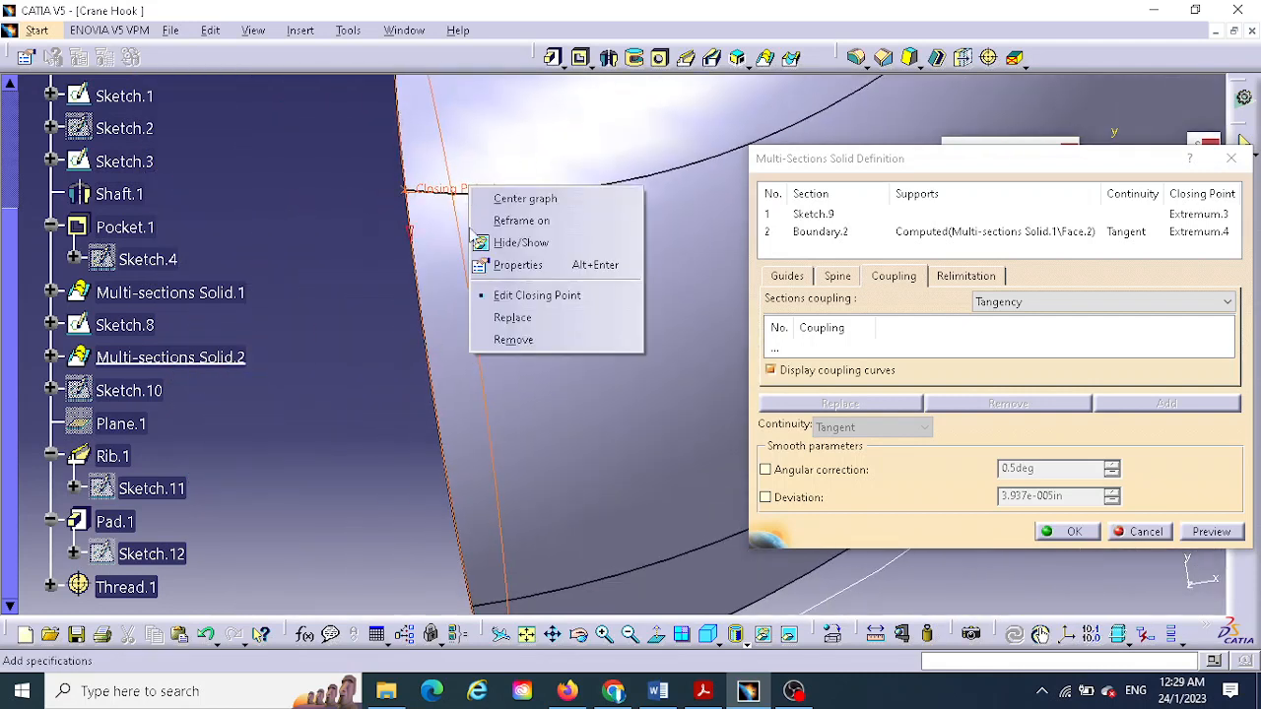
{"action": "left_click", "coordinate": [507, 316]}
{"action": "middle_click_drag", "start_coordinate": [557, 416], "coordinate": [522, 170]}
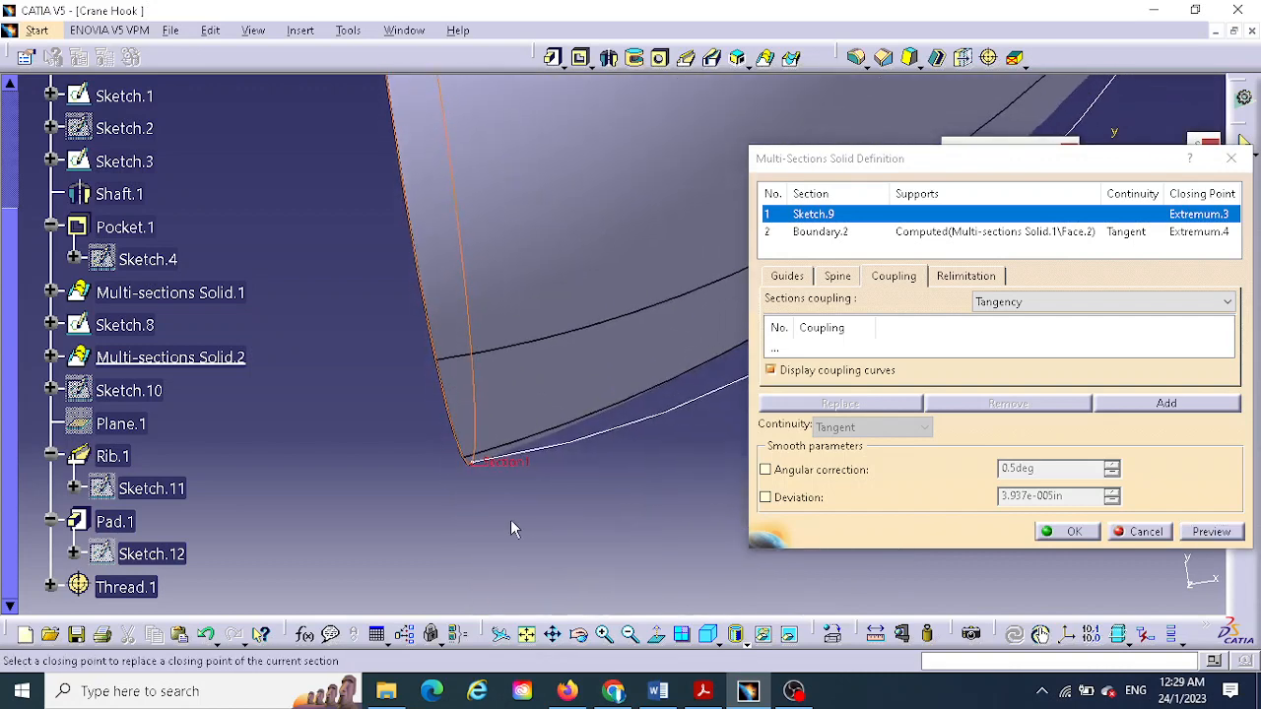
{"action": "left_click", "coordinate": [482, 465]}
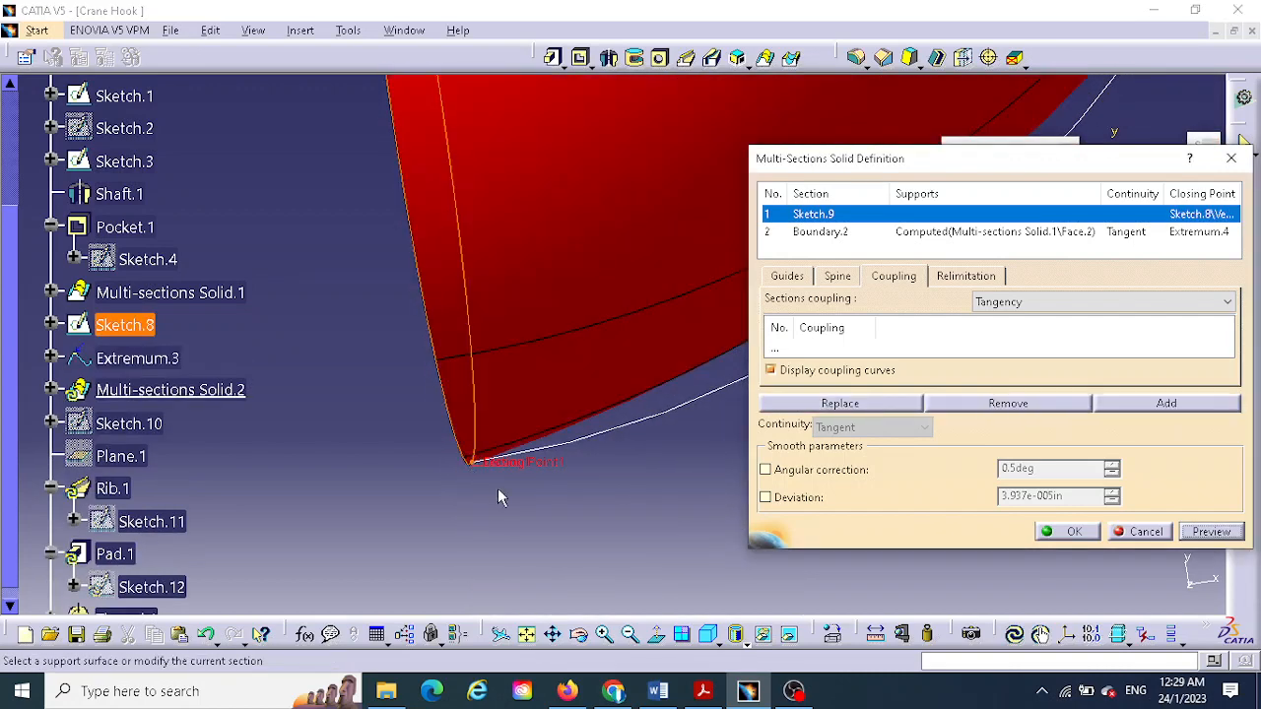
- Replace the closing point of the Boundary.2 section with the Sketch.1 vertex on the outer side of the hook and preview the solid
{"action": "middle_click_drag", "start_coordinate": [577, 318], "coordinate": [251, 553]}
{"action": "middle_click_drag", "start_coordinate": [507, 318], "coordinate": [408, 315]}
{"action": "middle_click_drag", "start_coordinate": [596, 281], "coordinate": [325, 531]}
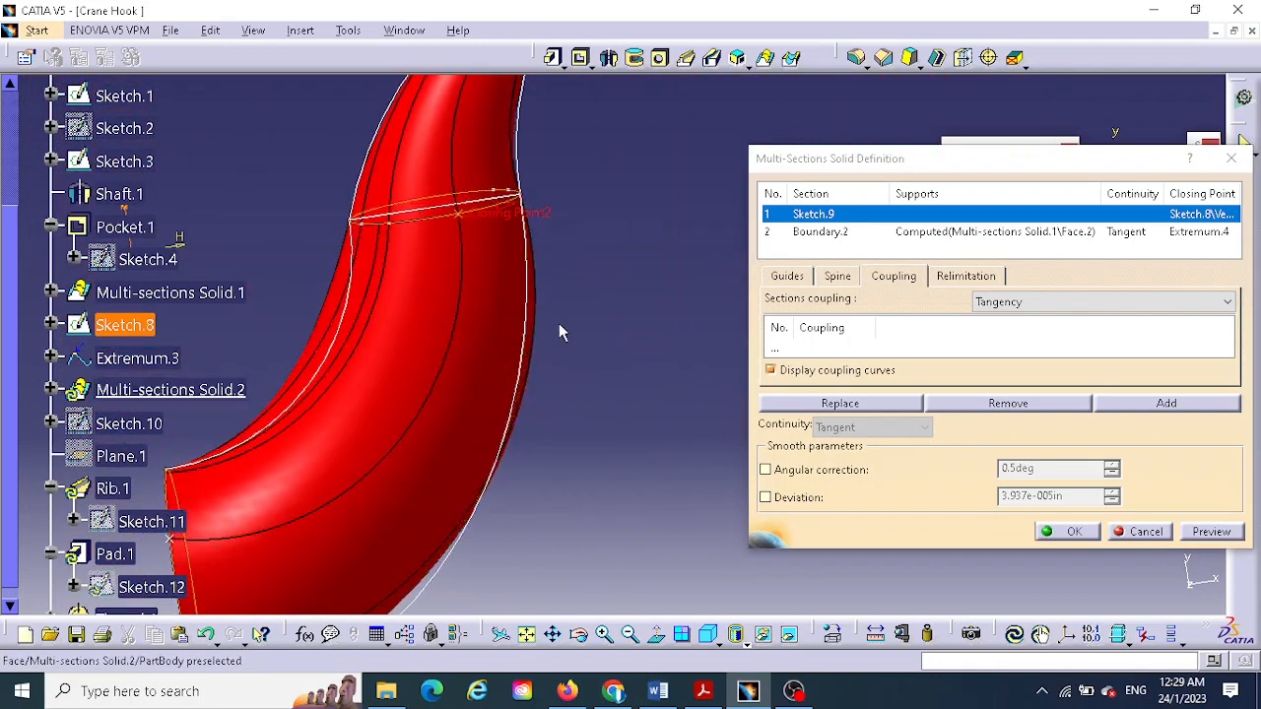
{"action": "middle_click_drag", "start_coordinate": [599, 192], "coordinate": [532, 377]}
{"action": "right_click", "coordinate": [532, 355]}
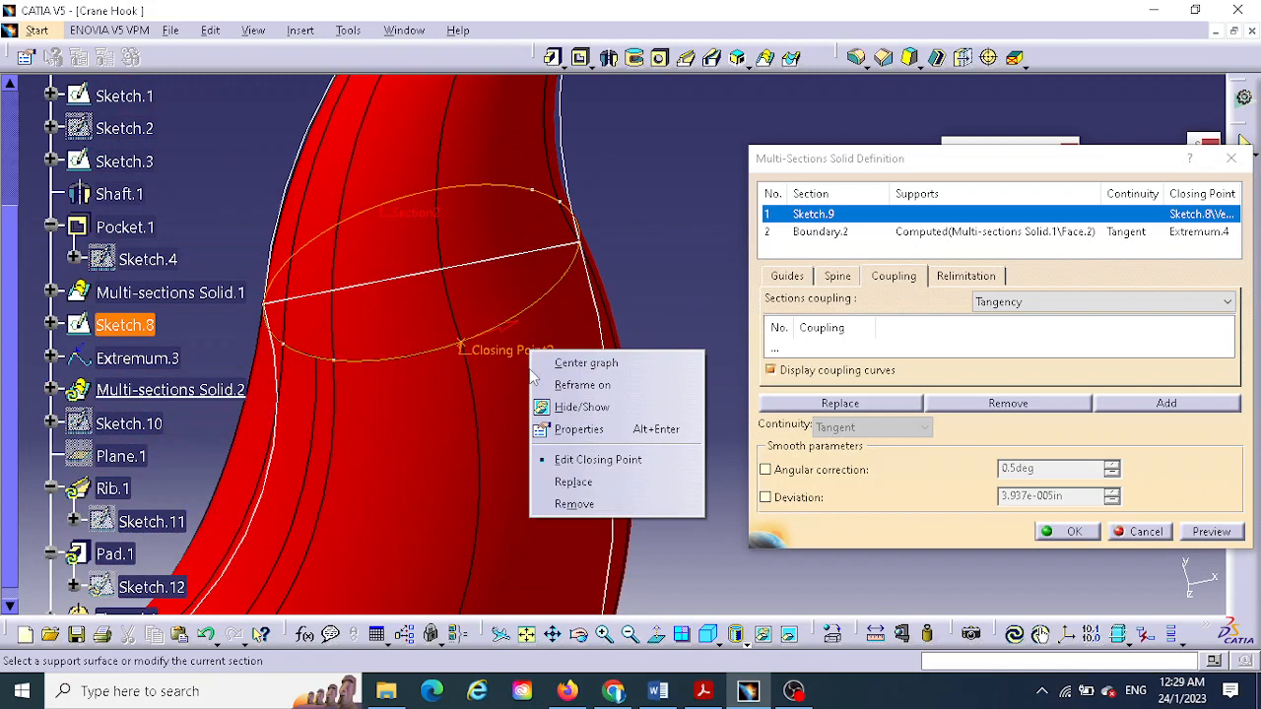
{"action": "left_click", "coordinate": [574, 483]}
{"action": "left_click", "coordinate": [581, 245]}
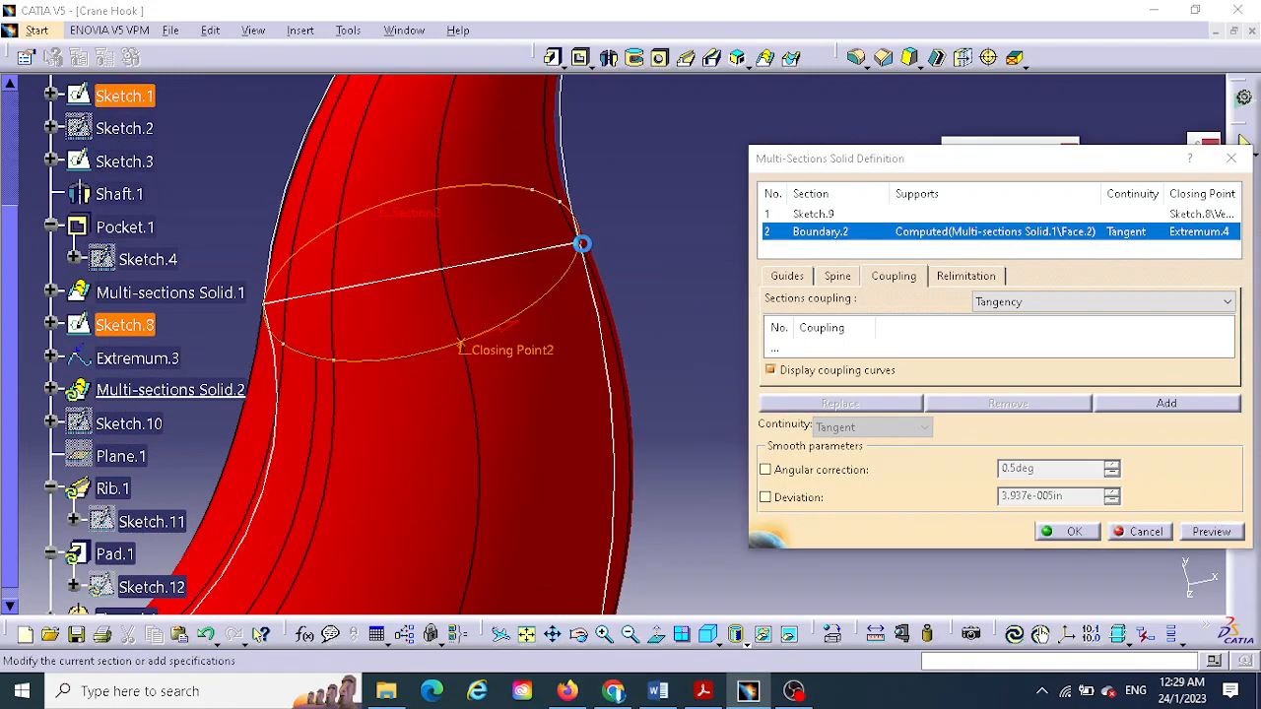
{"action": "left_click", "coordinate": [1212, 537]}
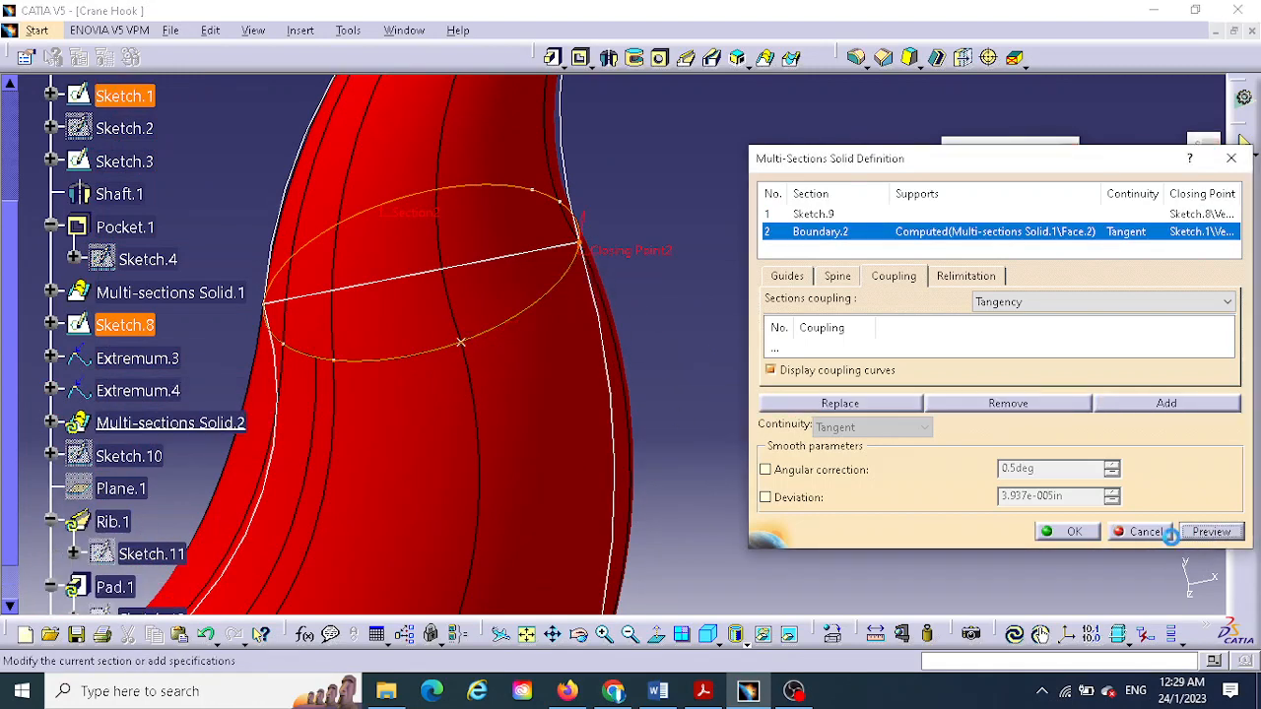
{"action": "middle_click_drag", "start_coordinate": [647, 311], "coordinate": [630, 467]}
{"action": "middle_click_drag", "start_coordinate": [620, 516], "coordinate": [659, 366]}
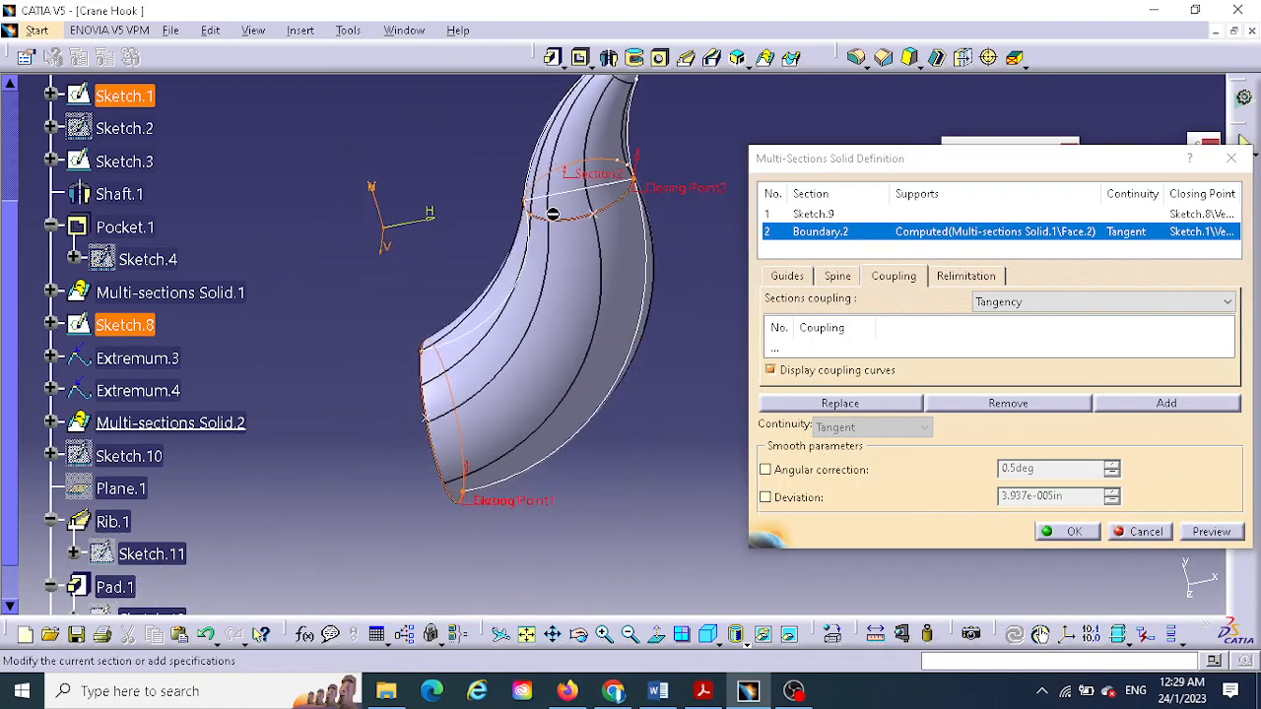
- Apply the edited tangency coupling and closing points to Multi-sections Solid.2
{"action": "middle_click_drag", "start_coordinate": [480, 345], "coordinate": [421, 313]}
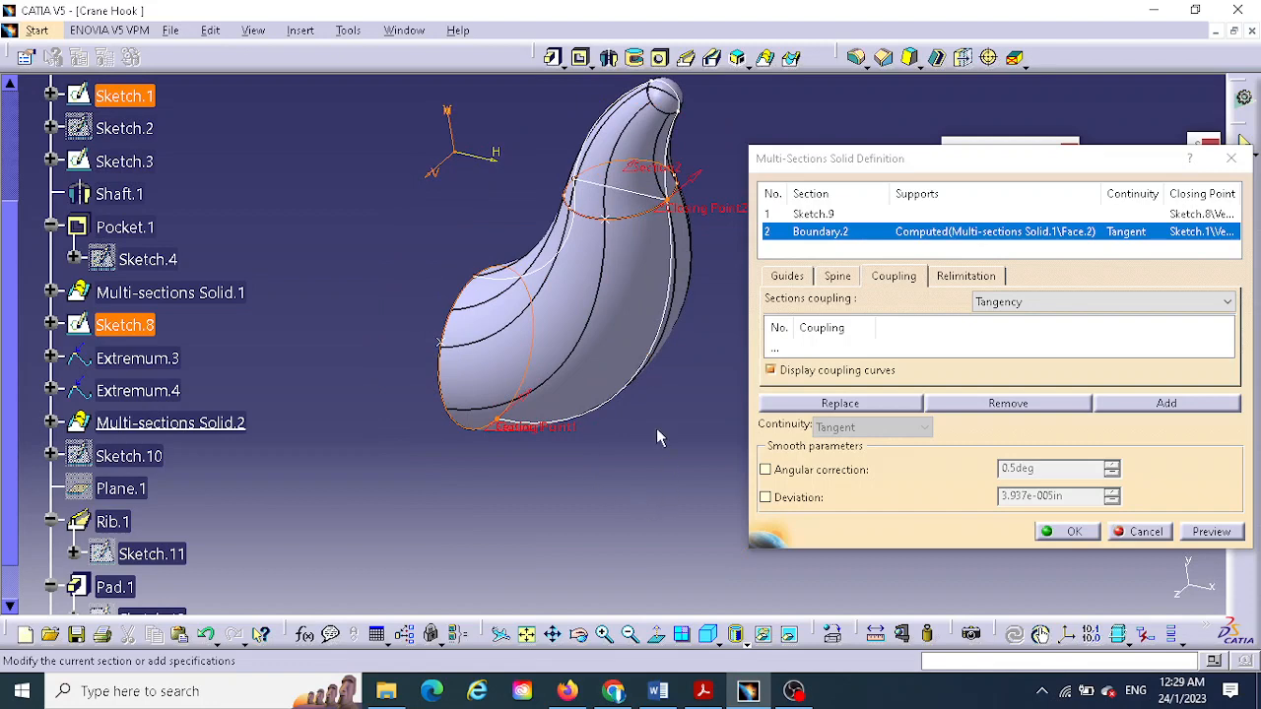
{"action": "left_click", "coordinate": [1074, 532]}
{"action": "middle_click_drag", "start_coordinate": [949, 515], "coordinate": [756, 488]}
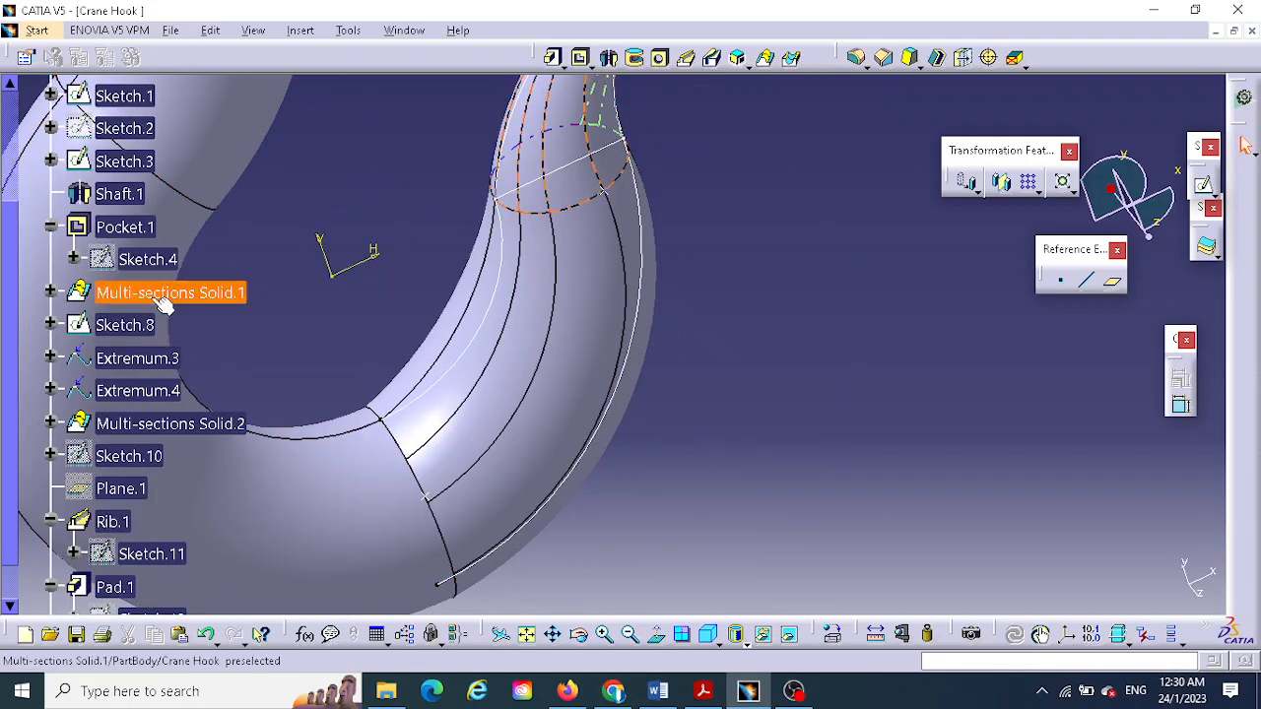
- Examine the hook's tip and the section definition of Multi-sections Solid.1 without changing it
{"action": "middle_click_drag", "start_coordinate": [819, 341], "coordinate": [554, 372]}
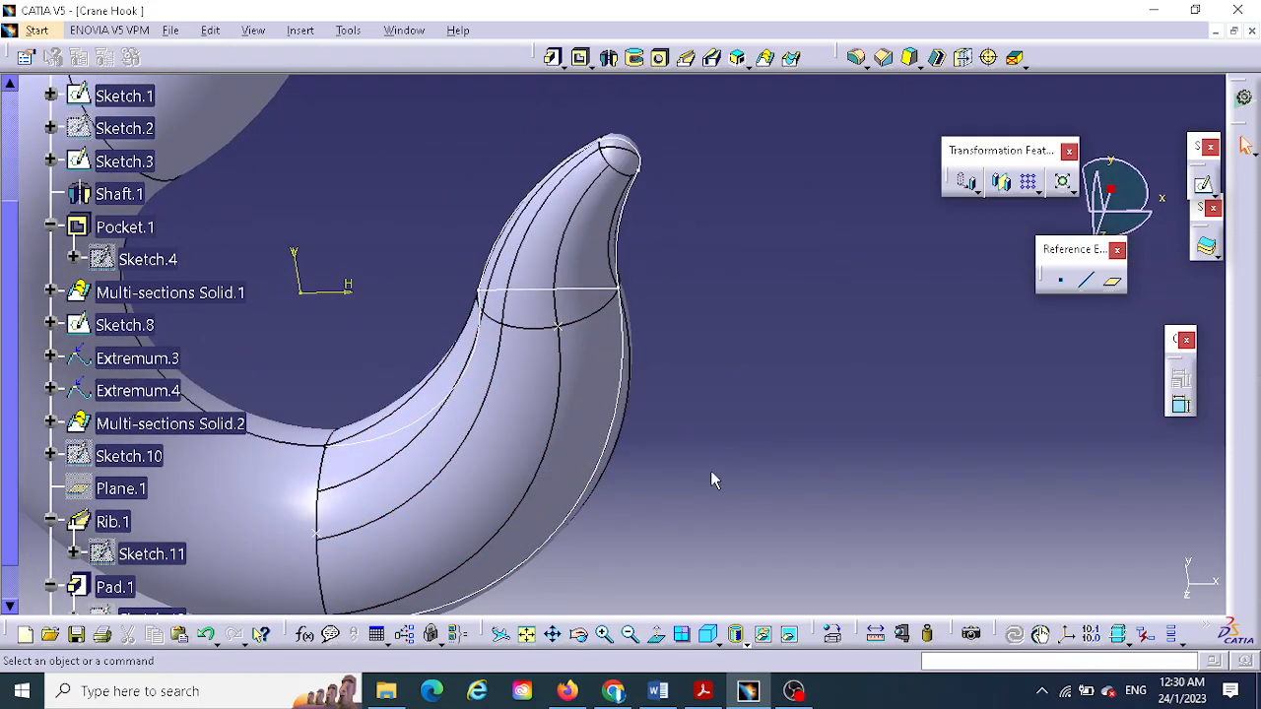
{"action": "middle_click_drag", "start_coordinate": [714, 479], "coordinate": [825, 426]}
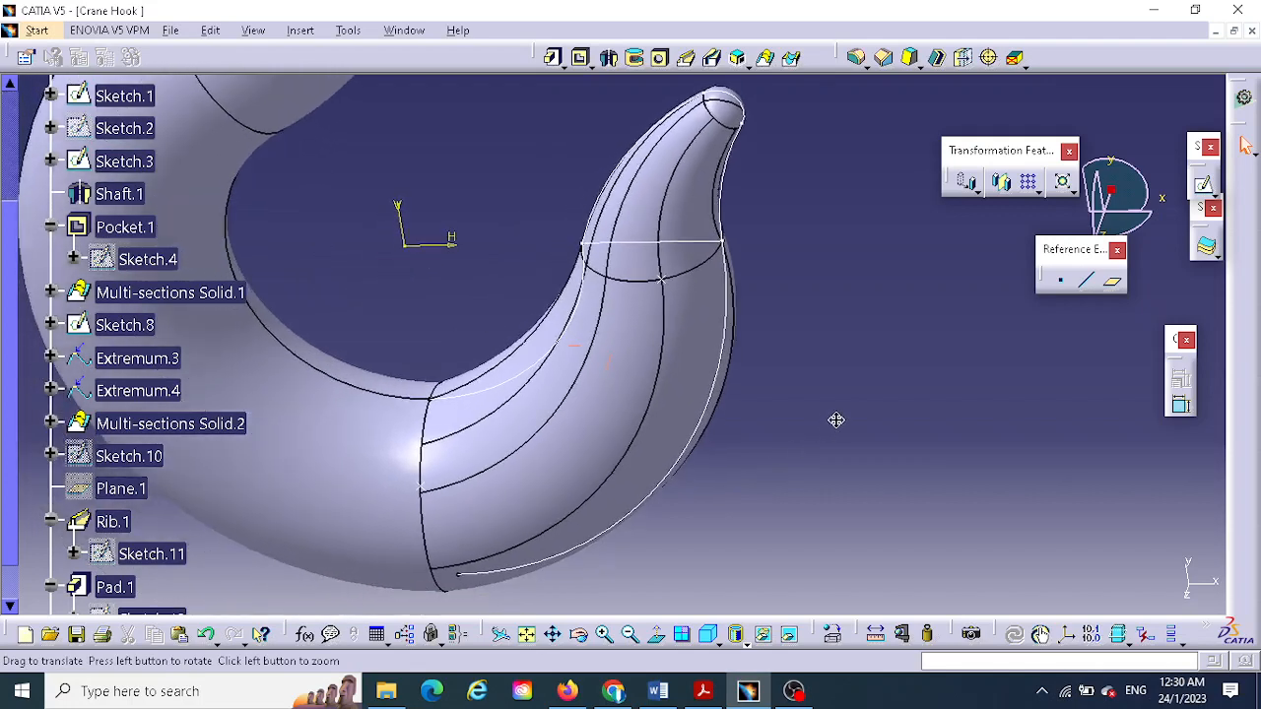
{"action": "double_click", "coordinate": [143, 294]}
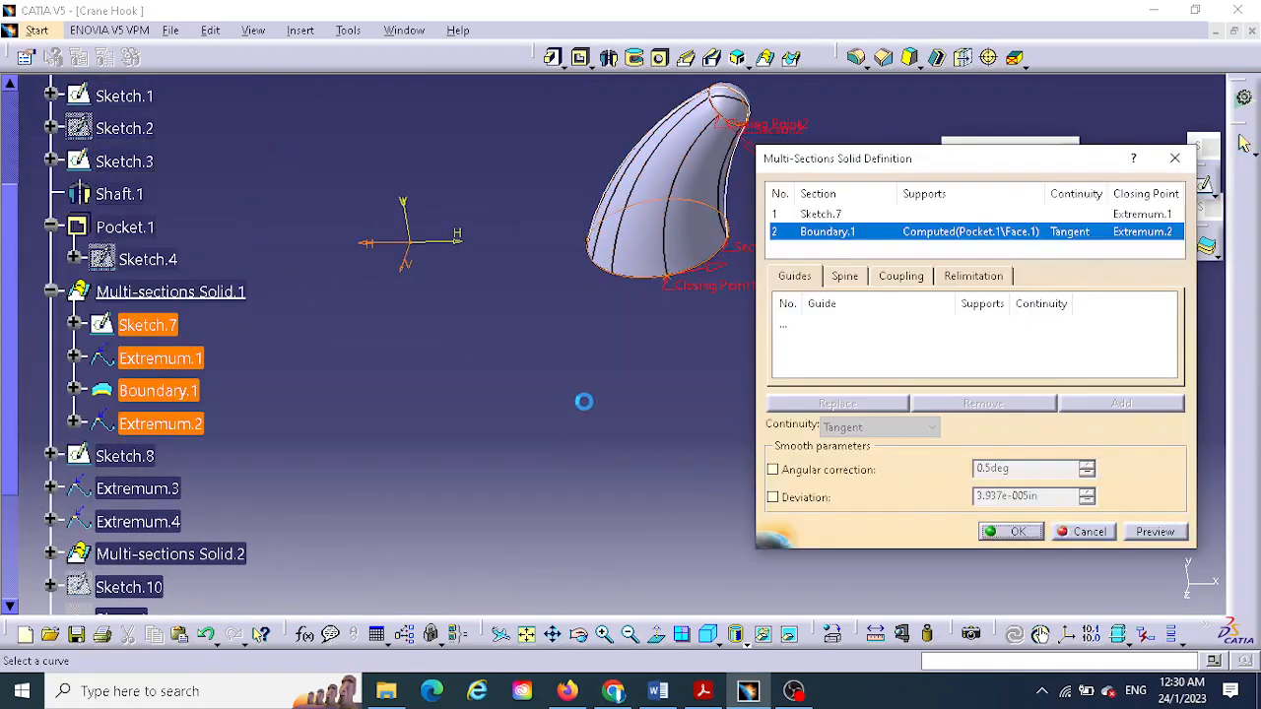
{"action": "left_click", "coordinate": [1174, 159]}
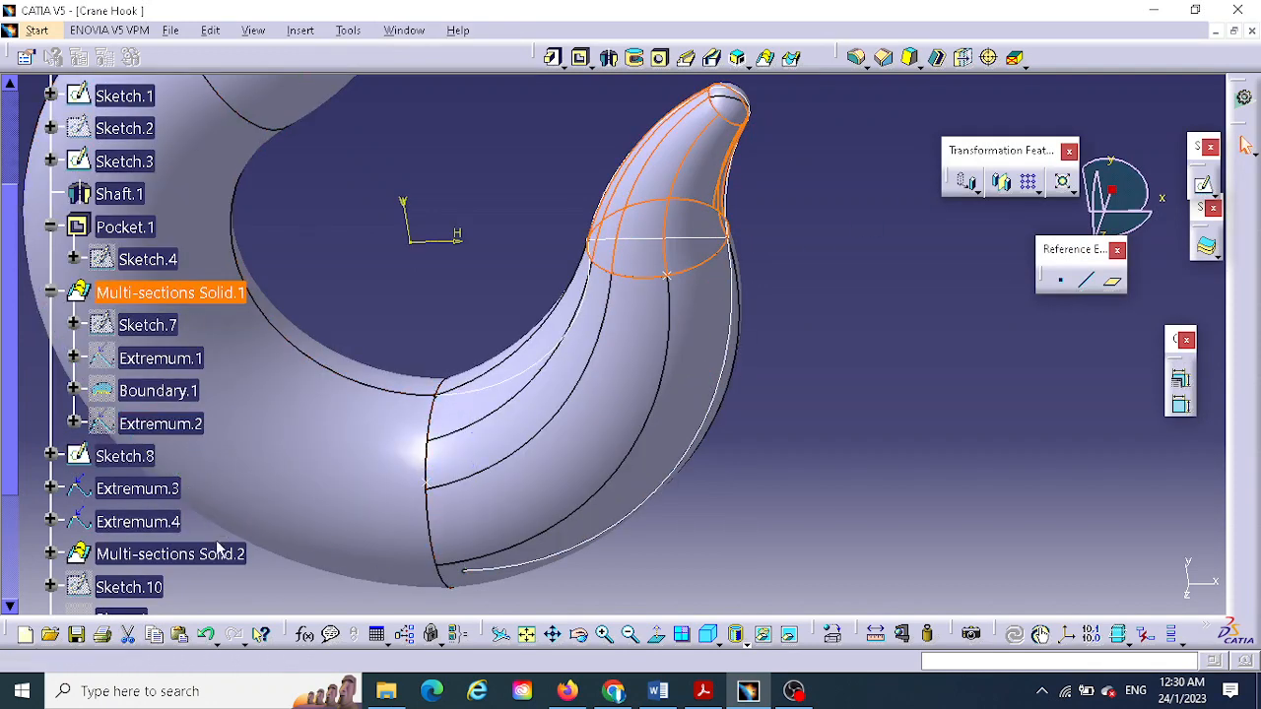
- Set Sketch.8 as the spine of Multi-sections Solid.2, preview the solid and apply the change
{"action": "double_click", "coordinate": [162, 554]}
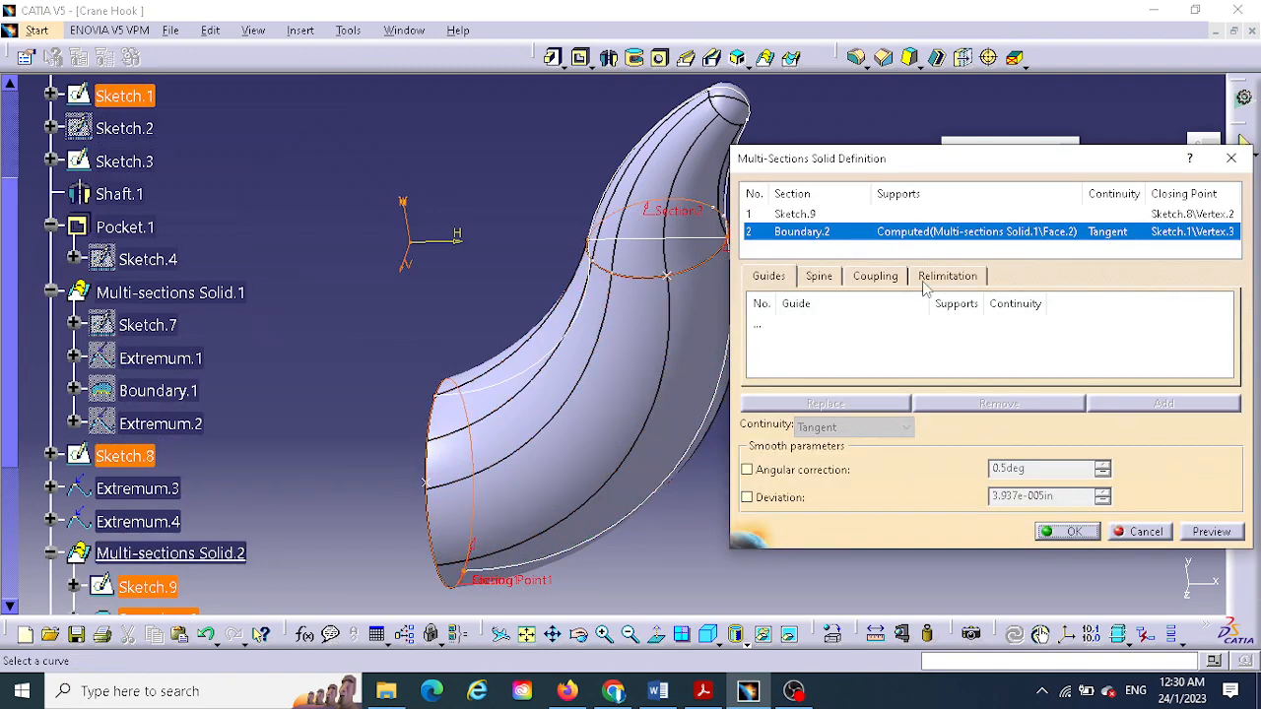
{"action": "left_click", "coordinate": [875, 276]}
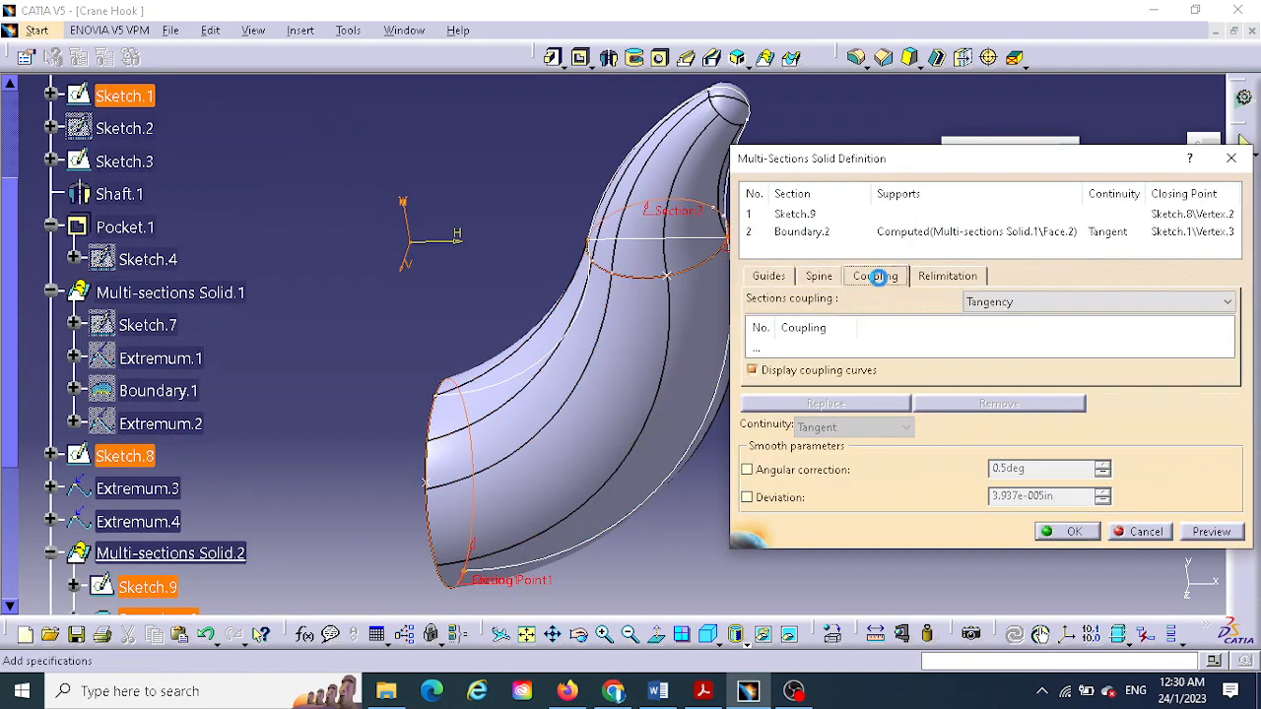
{"action": "left_click", "coordinate": [819, 275]}
{"action": "left_click", "coordinate": [824, 326]}
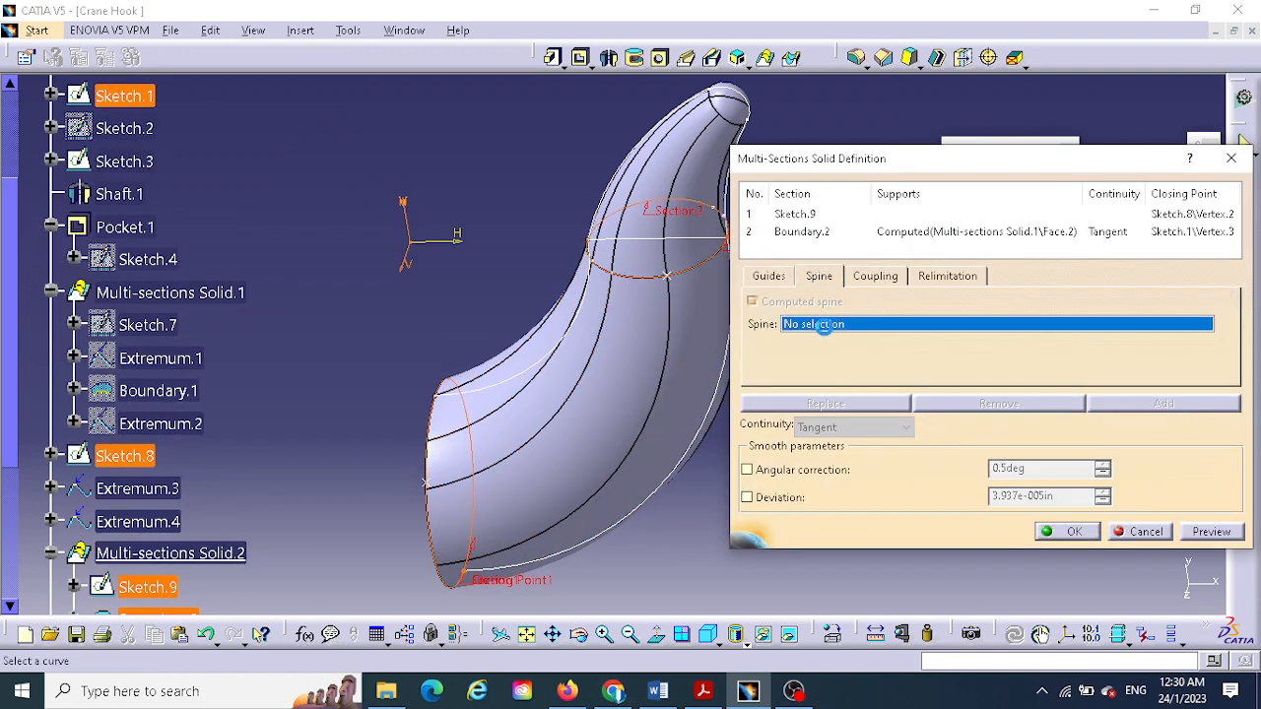
{"action": "left_click", "coordinate": [525, 368]}
{"action": "left_click", "coordinate": [1212, 532]}
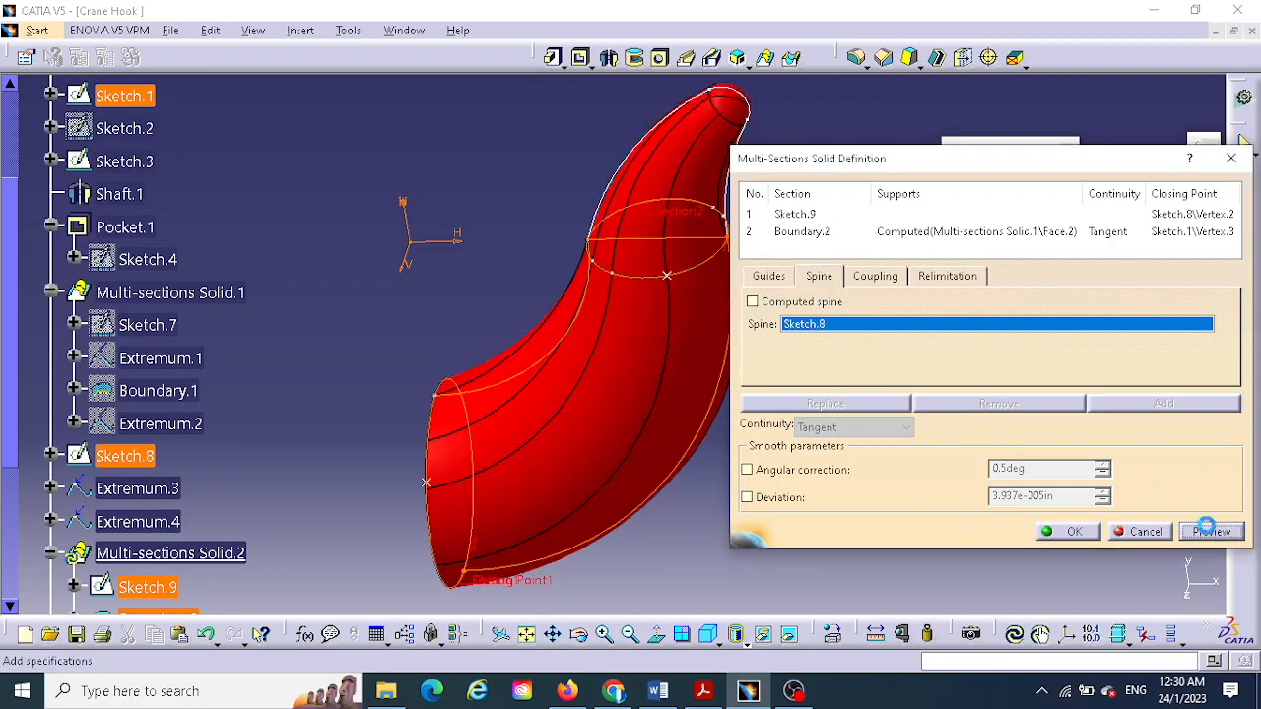
{"action": "left_click", "coordinate": [1073, 532]}
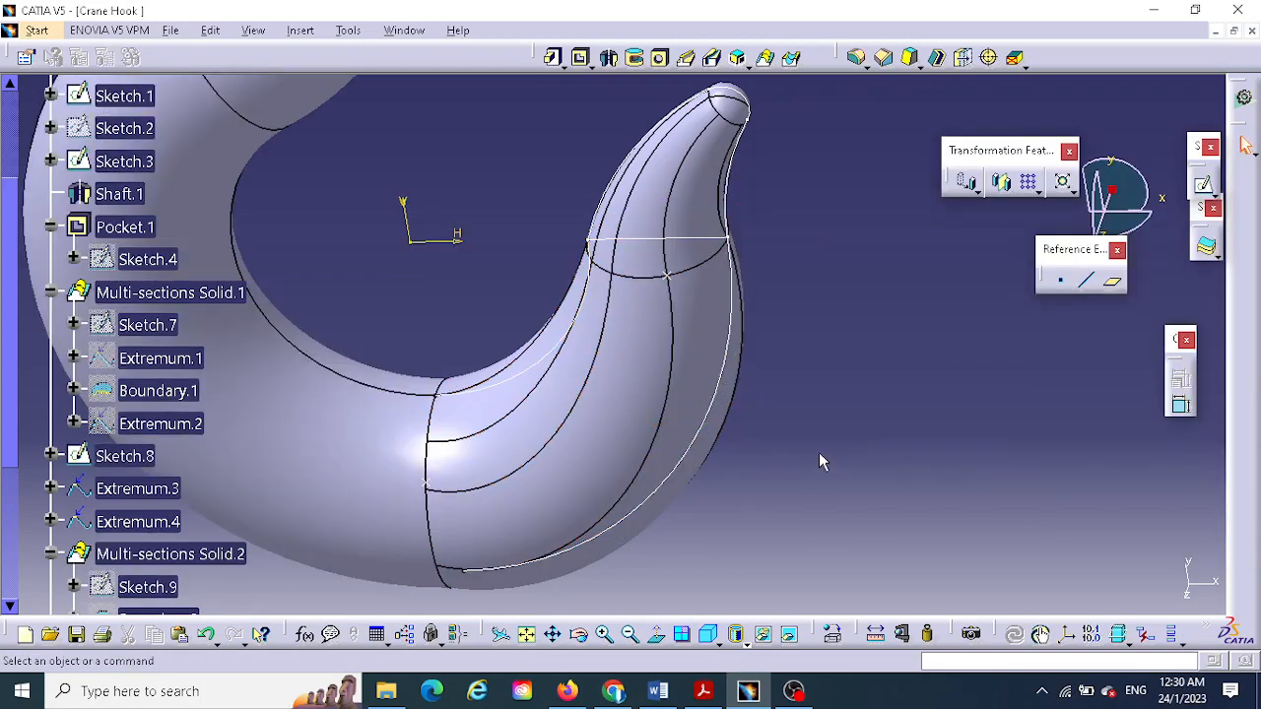
- Inspect the whole crane hook and the transitions along its tip from several angles
{"action": "middle_click_drag", "start_coordinate": [818, 452], "coordinate": [780, 390]}
{"action": "middle_click_drag", "start_coordinate": [858, 440], "coordinate": [859, 481]}
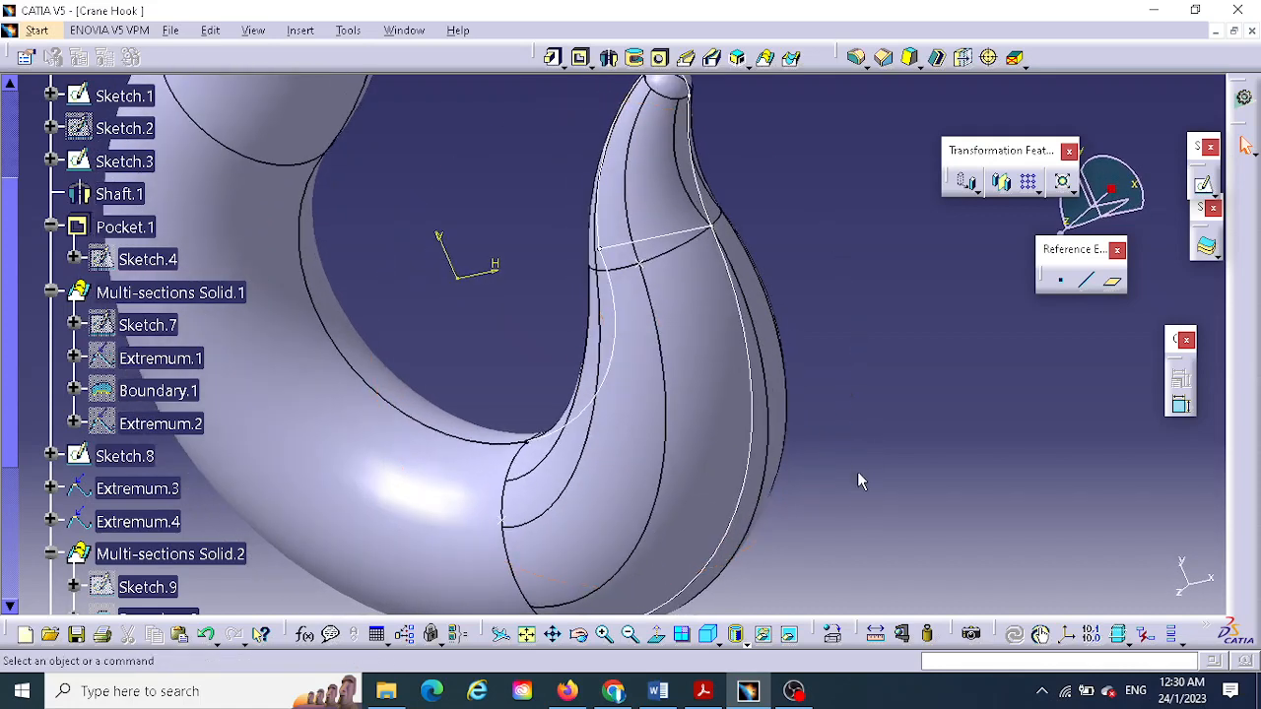
{"action": "left_click", "coordinate": [526, 633]}
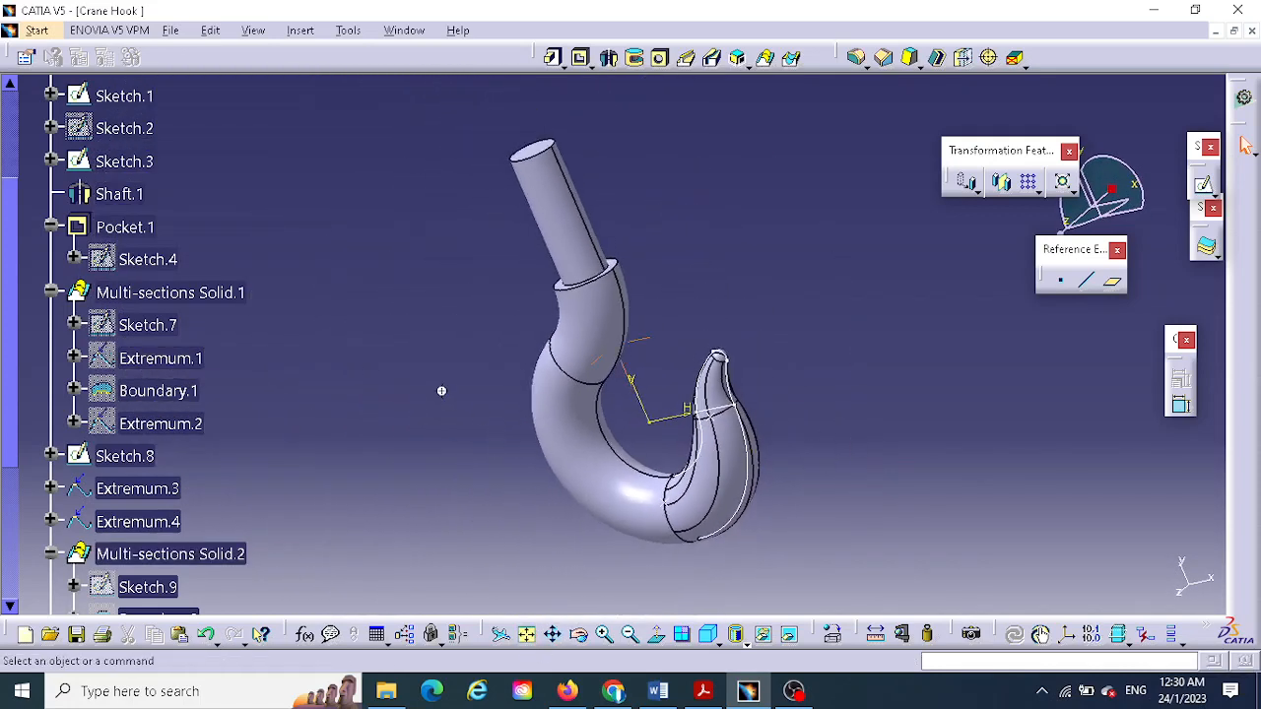
{"action": "middle_click_drag", "start_coordinate": [442, 392], "coordinate": [689, 375]}
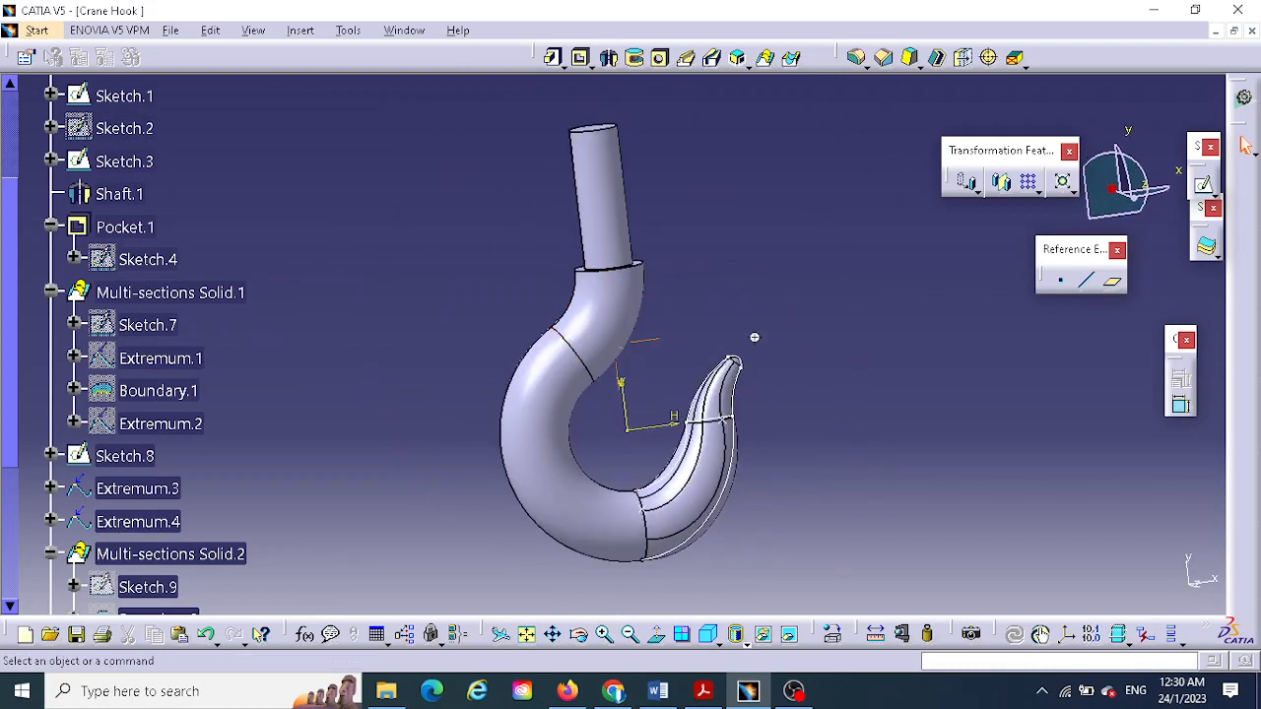
{"action": "middle_click_drag", "start_coordinate": [755, 338], "coordinate": [798, 236]}
{"action": "middle_click_drag", "start_coordinate": [777, 380], "coordinate": [796, 216]}
{"action": "middle_click_drag", "start_coordinate": [656, 440], "coordinate": [586, 366]}
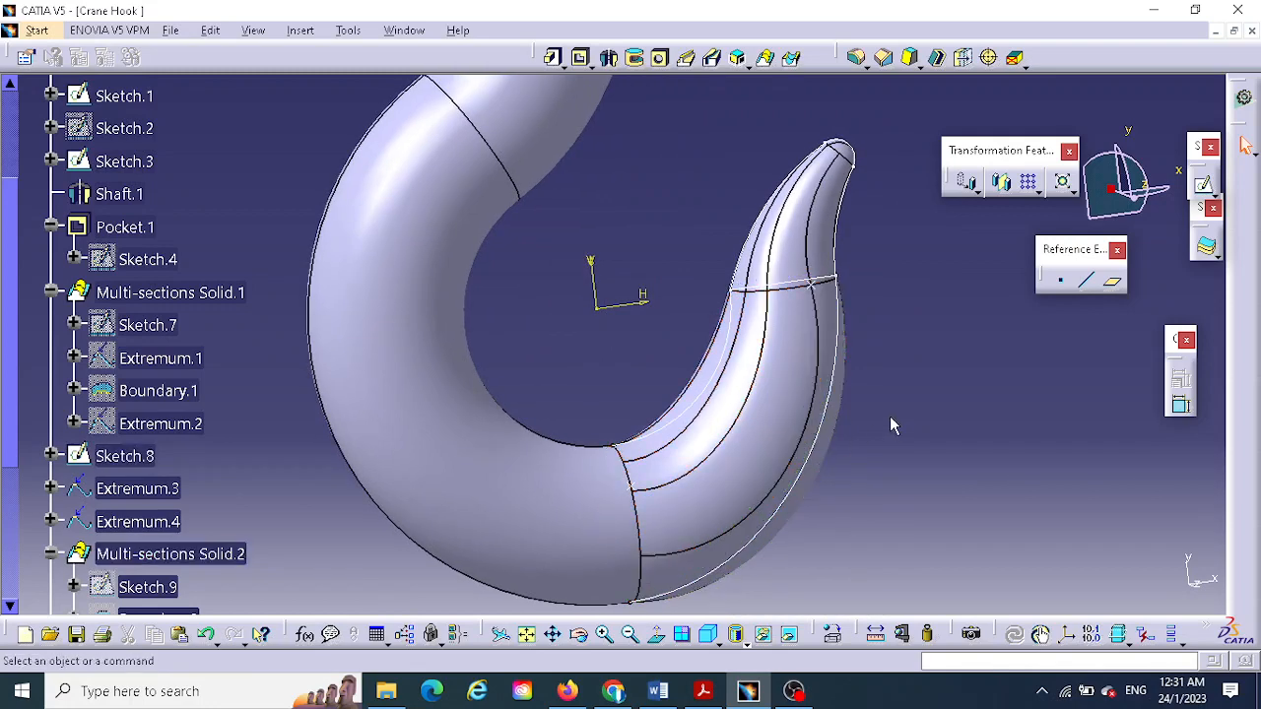
{"action": "middle_click_drag", "start_coordinate": [906, 421], "coordinate": [920, 495]}
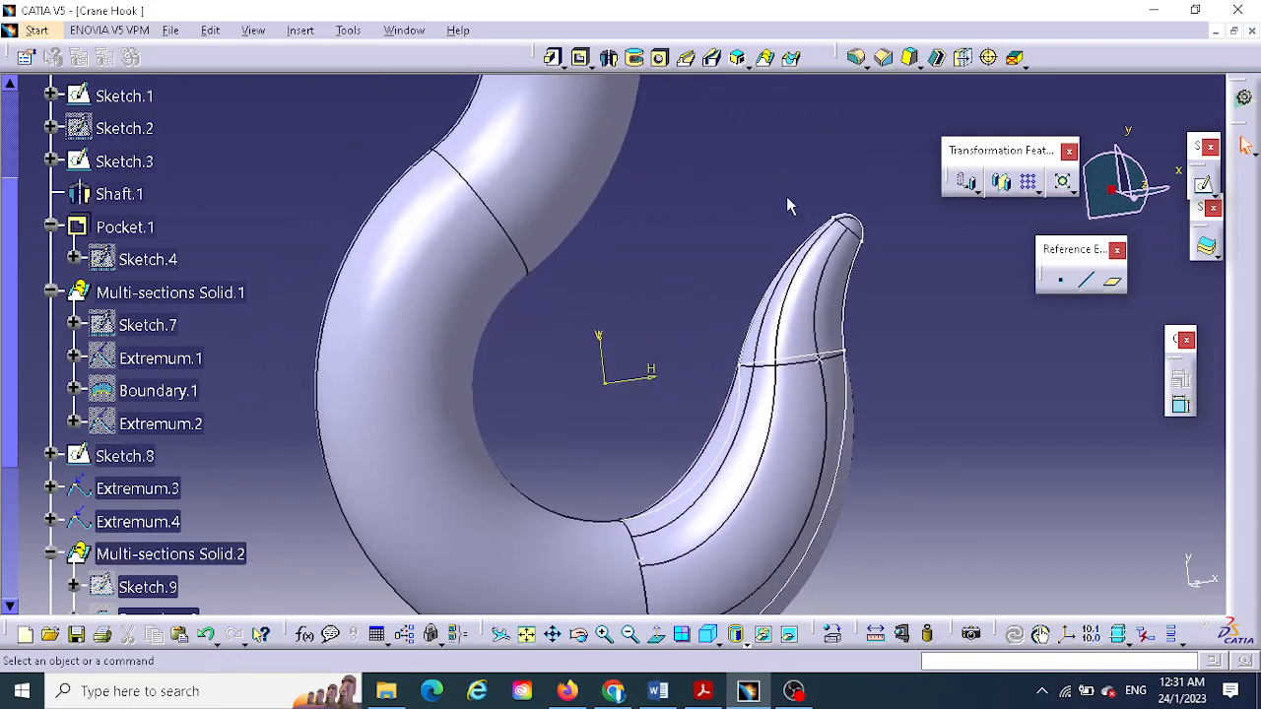
- Switch to Assignment 3.pdf in Adobe Acrobat and examine the crane hook's shank dimensions, thread note and parts list on page 2
{"action": "left_click", "coordinate": [703, 691]}
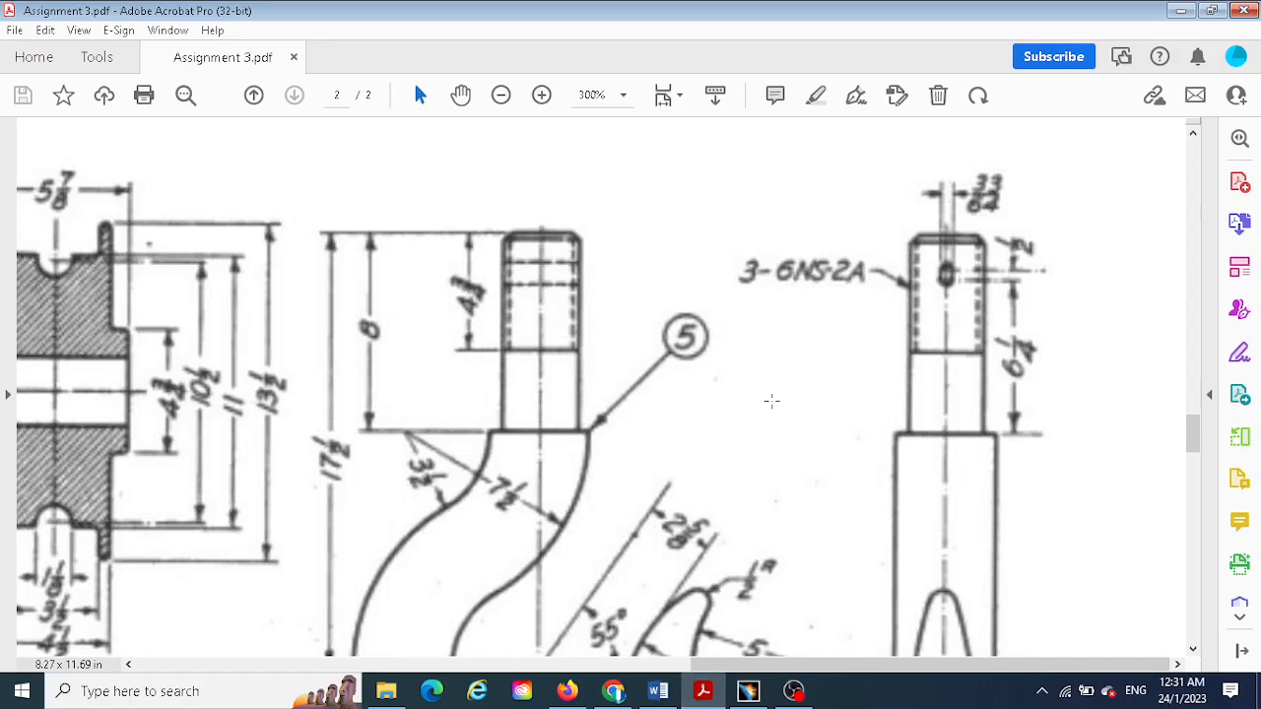
{"action": "scroll", "coordinate": [830, 409], "scroll_direction": "up", "scroll_amount": 1, "text": "ctrl"}
{"action": "scroll", "coordinate": [832, 406], "scroll_direction": "up", "scroll_amount": 5}
{"action": "scroll", "coordinate": [832, 406], "scroll_direction": "down", "scroll_amount": 6}
{"action": "scroll", "coordinate": [627, 463], "scroll_direction": "up", "scroll_amount": 1}
{"action": "scroll", "coordinate": [628, 463], "scroll_direction": "up", "scroll_amount": 5}
{"action": "scroll", "coordinate": [655, 471], "scroll_direction": "down", "scroll_amount": 3}
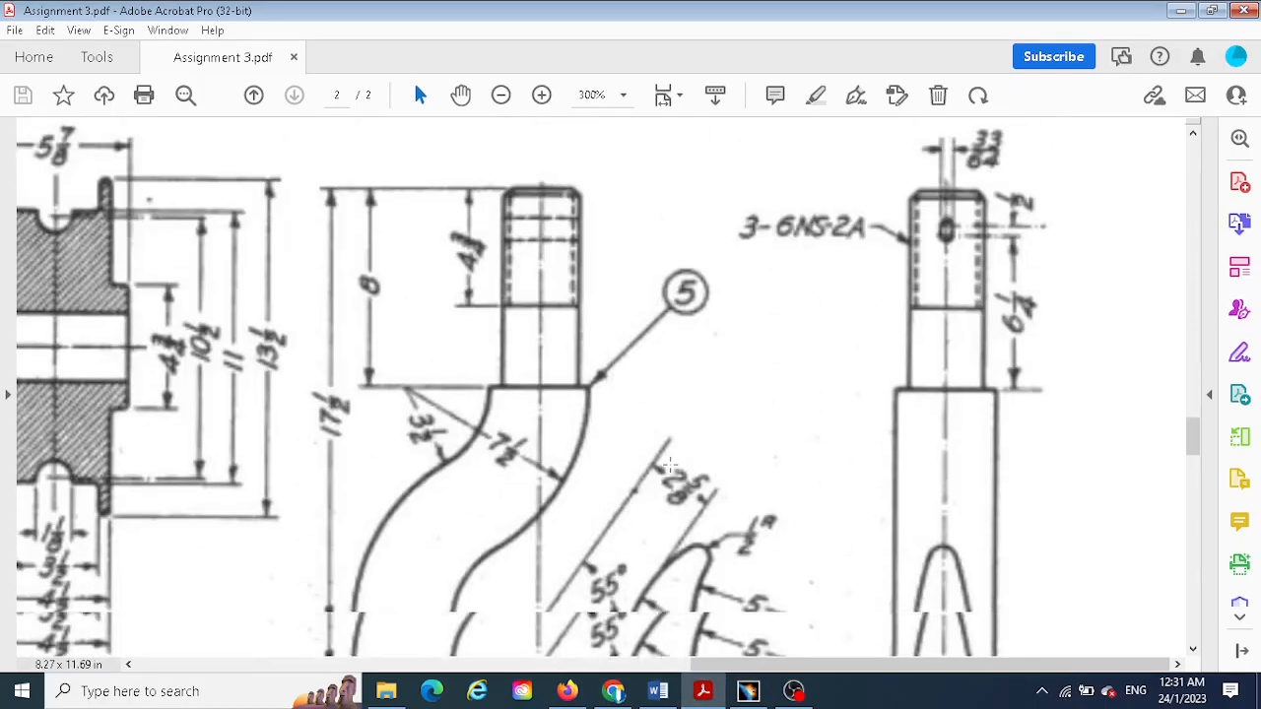
{"action": "scroll", "coordinate": [680, 473], "scroll_direction": "up", "scroll_amount": 3}
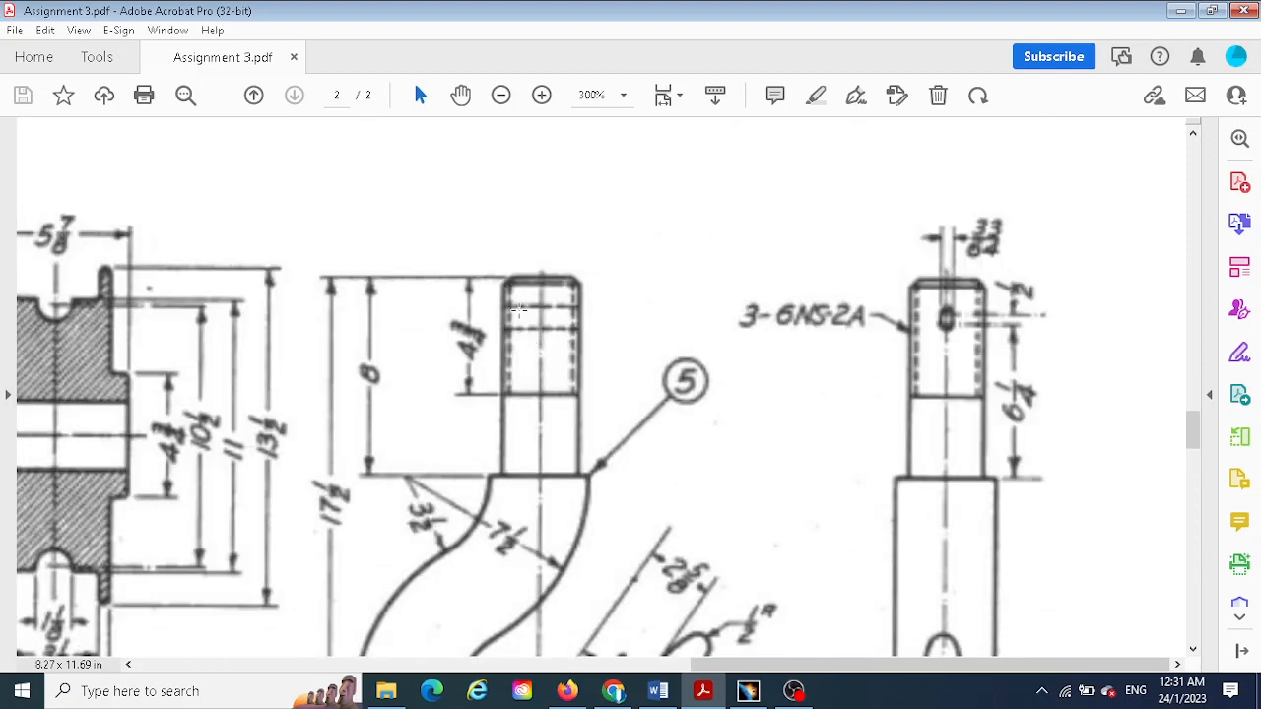
{"action": "scroll", "coordinate": [834, 363], "scroll_direction": "down", "scroll_amount": 5}
{"action": "scroll", "coordinate": [842, 383], "scroll_direction": "down", "scroll_amount": 6}
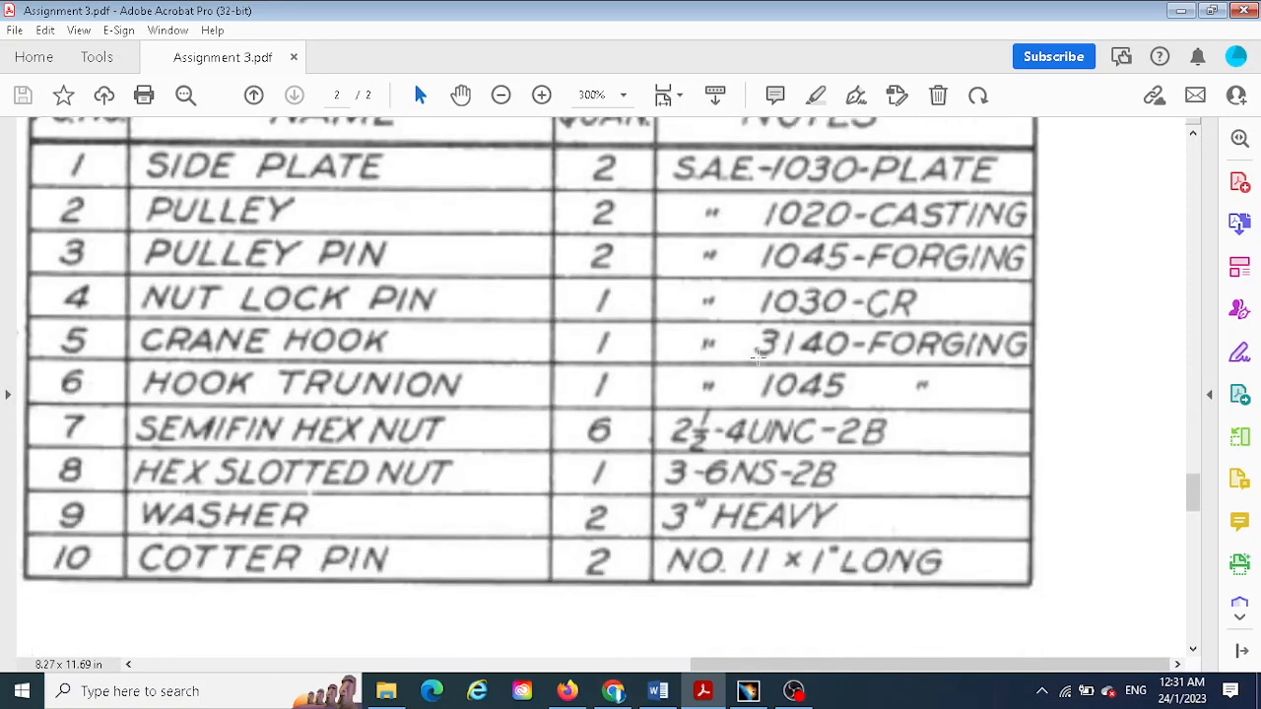
{"action": "scroll", "coordinate": [765, 384], "scroll_direction": "up", "scroll_amount": 3}
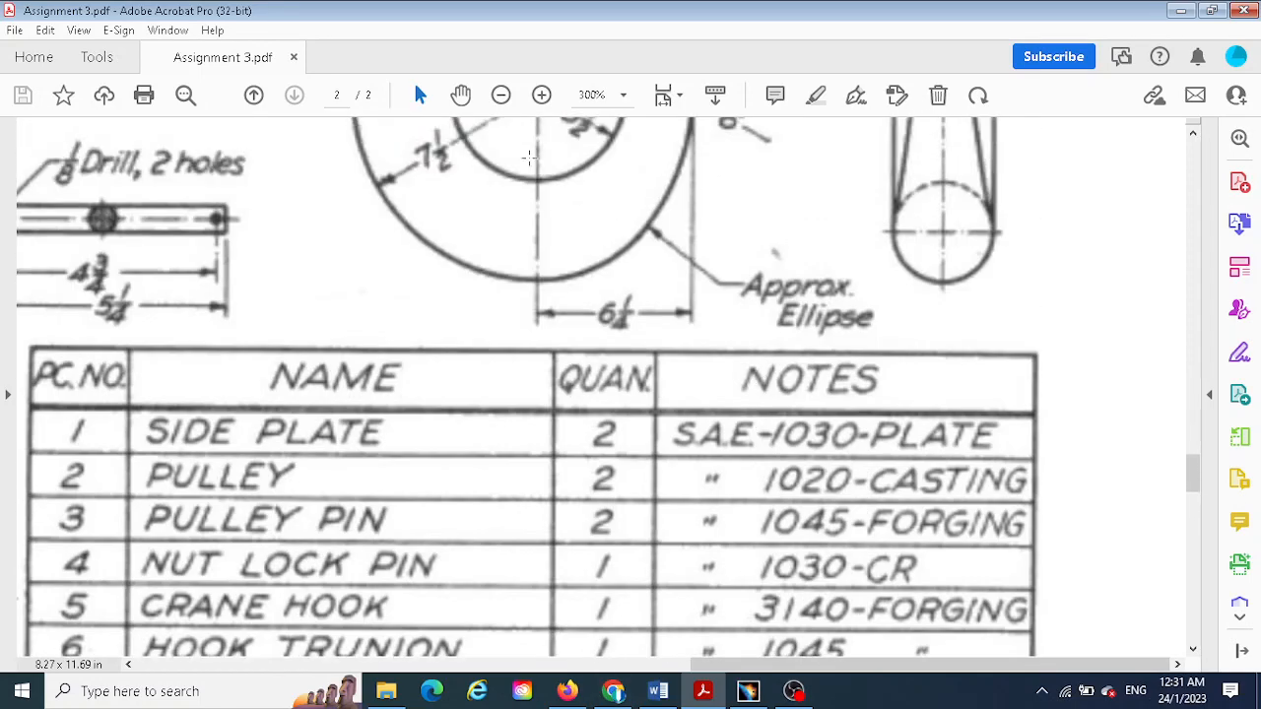
- Review the component drawings and parts tables on both pages of the assignment at 150% zoom
{"action": "left_click", "coordinate": [500, 94]}
{"action": "left_click", "coordinate": [501, 94]}
{"action": "scroll", "coordinate": [690, 363], "scroll_direction": "down", "scroll_amount": 3}
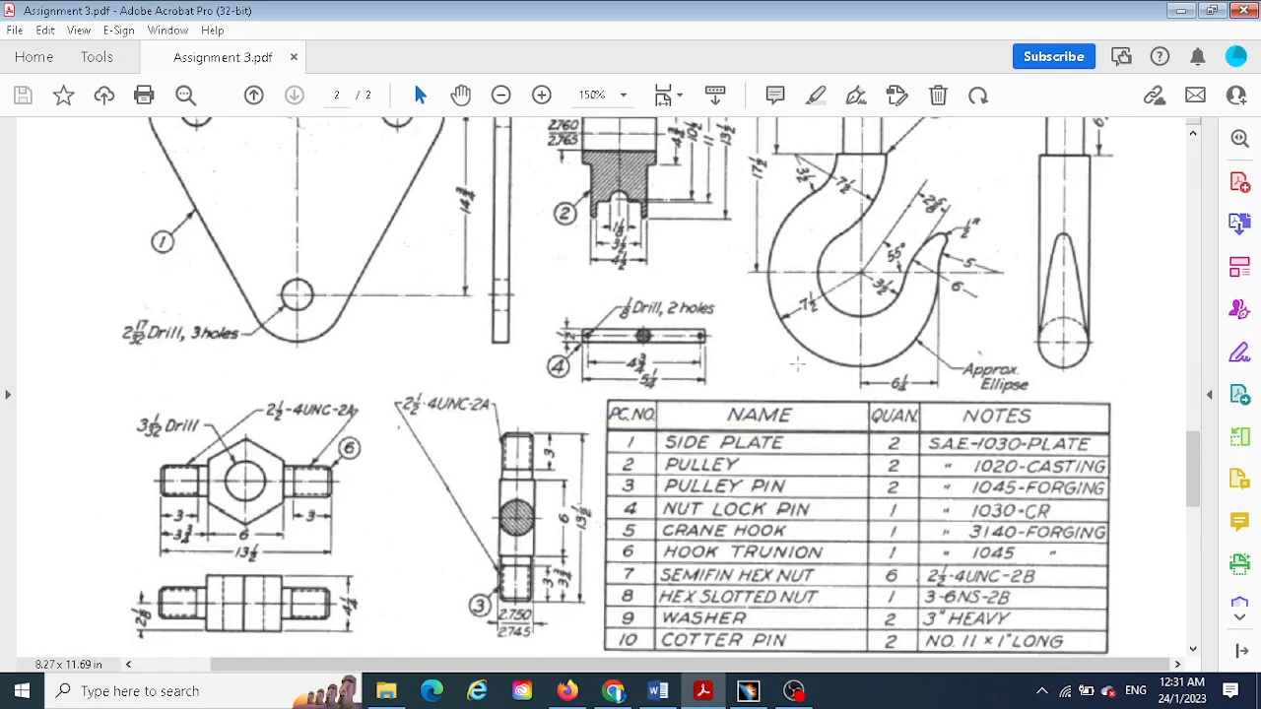
{"action": "scroll", "coordinate": [533, 370], "scroll_direction": "up", "scroll_amount": 2}
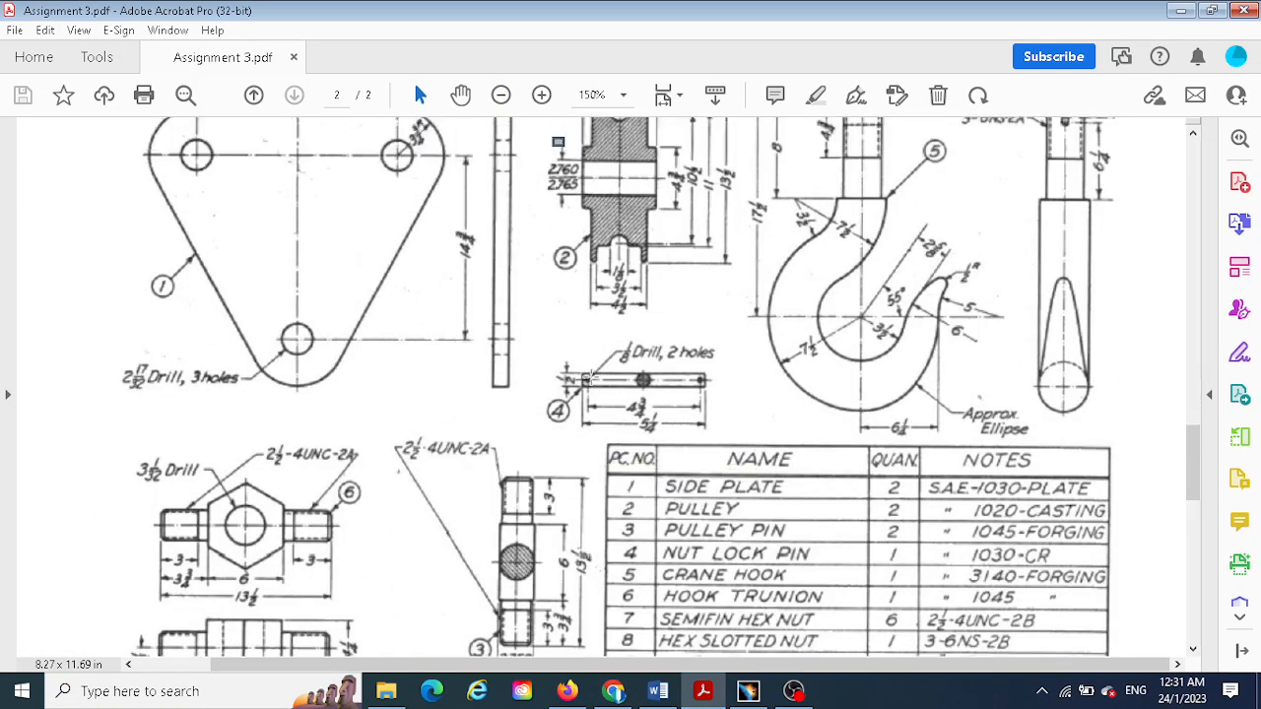
{"action": "scroll", "coordinate": [583, 370], "scroll_direction": "down", "scroll_amount": 3}
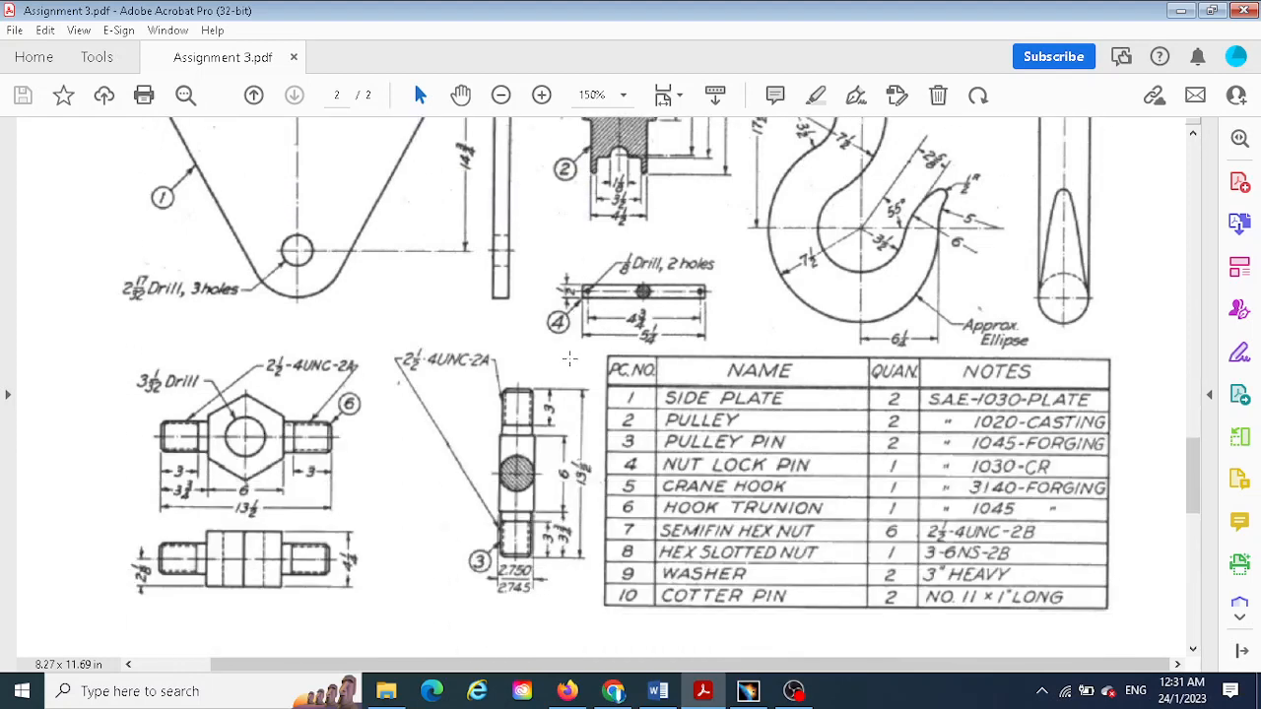
{"action": "scroll", "coordinate": [572, 354], "scroll_direction": "up", "scroll_amount": 2}
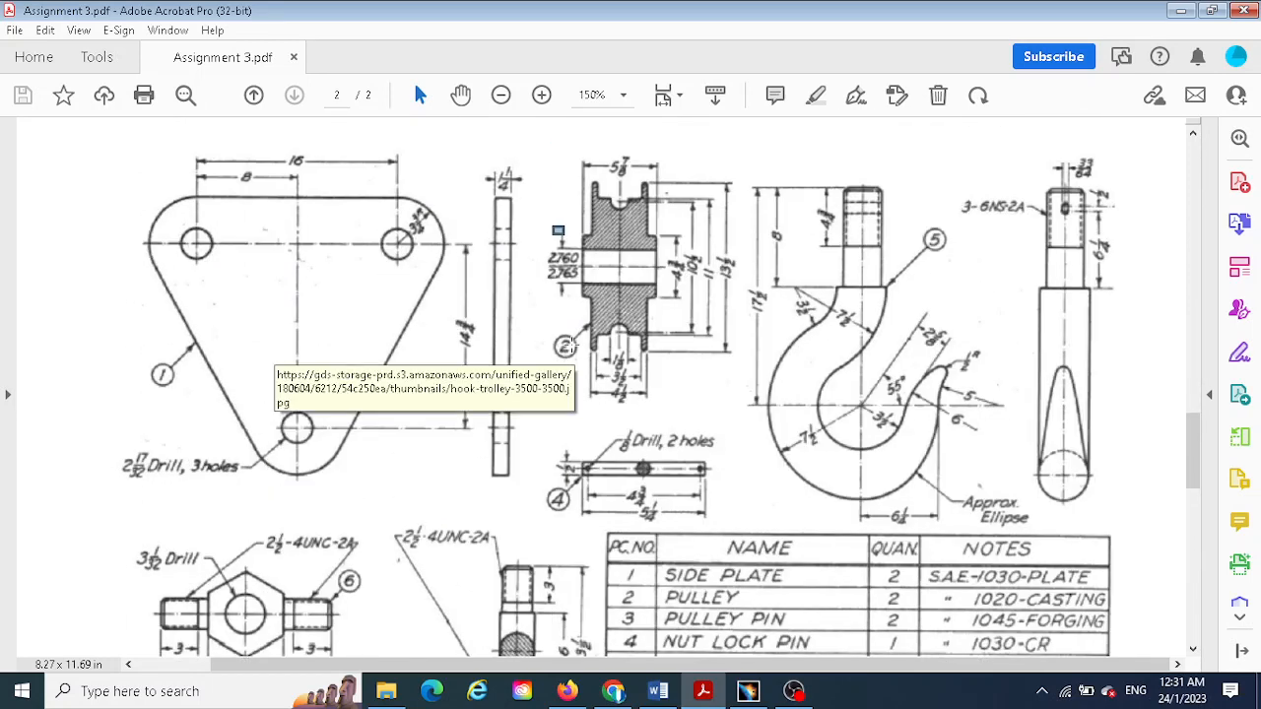
{"action": "scroll", "coordinate": [589, 323], "scroll_direction": "up", "scroll_amount": 8}
{"action": "scroll", "coordinate": [588, 315], "scroll_direction": "up", "scroll_amount": 7}
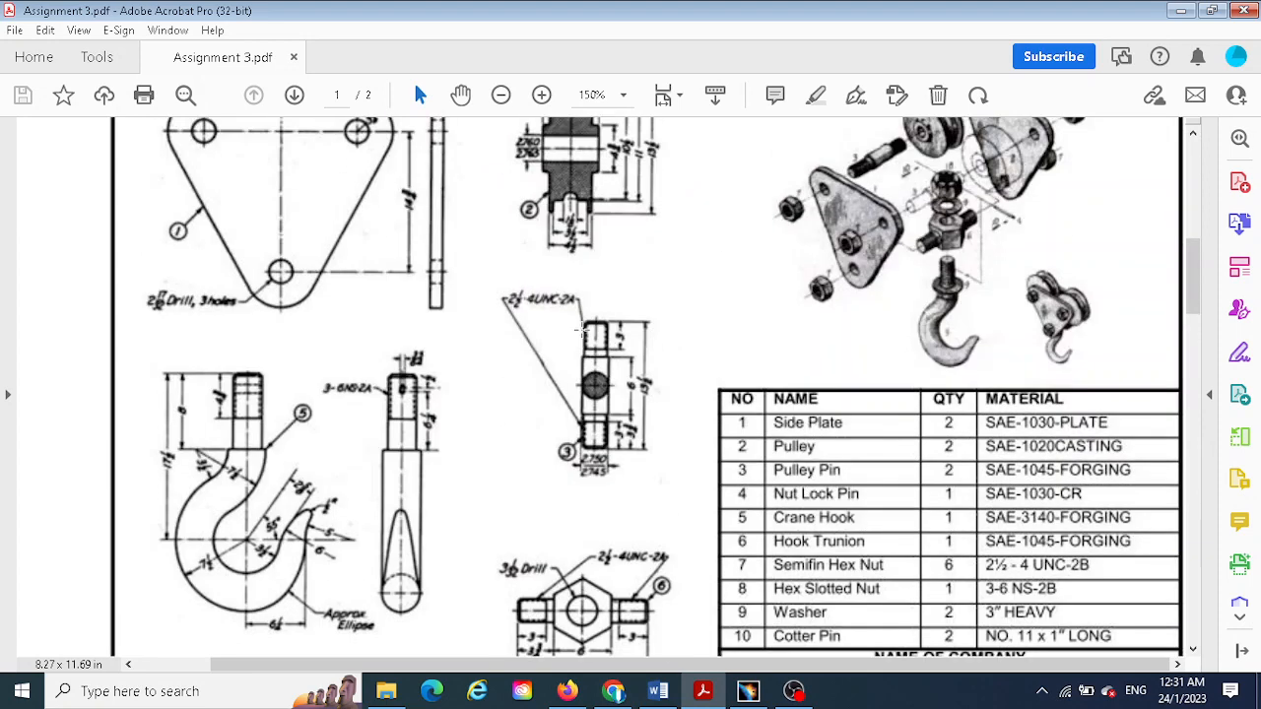
{"action": "scroll", "coordinate": [580, 343], "scroll_direction": "down", "scroll_amount": 2}
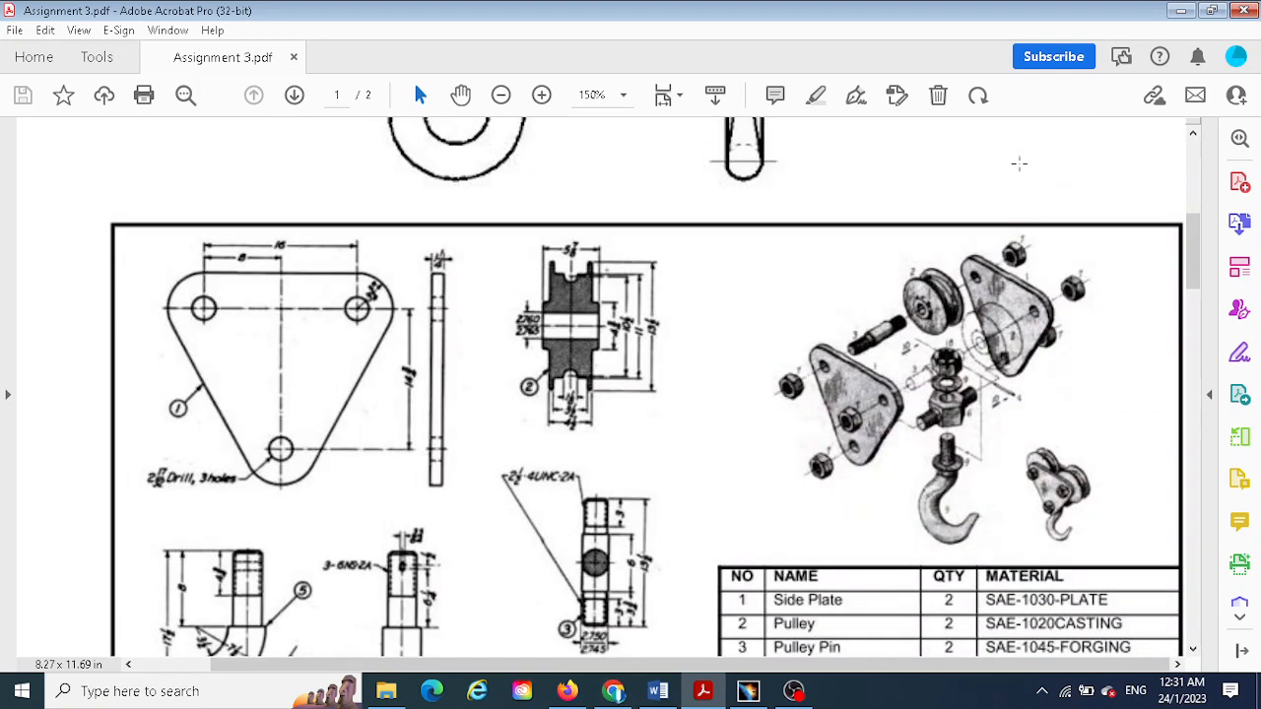
- Compare the numbered parts in page 1's exploded assembly view with the parts list at 300% zoom
{"action": "left_click", "coordinate": [542, 95]}
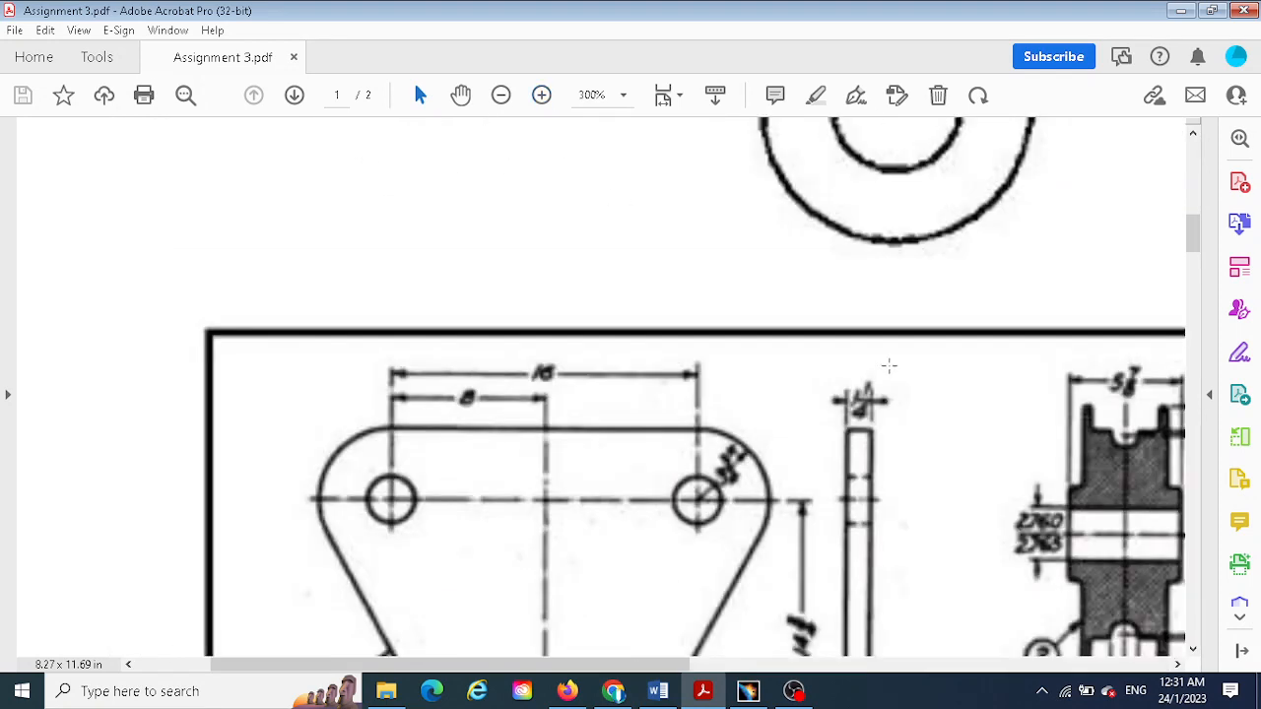
{"action": "scroll", "coordinate": [923, 597], "scroll_direction": "right", "scroll_amount": 10}
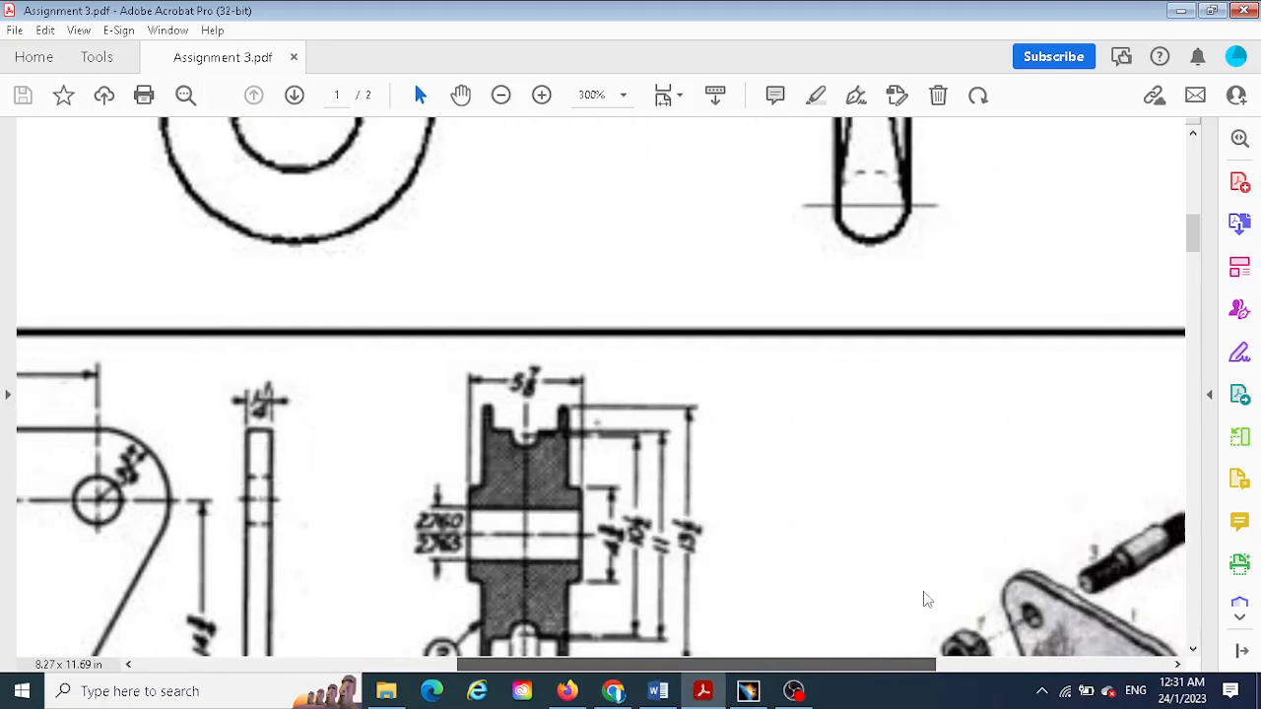
{"action": "scroll", "coordinate": [1084, 581], "scroll_direction": "right", "scroll_amount": 2}
{"action": "scroll", "coordinate": [993, 460], "scroll_direction": "down", "scroll_amount": 6}
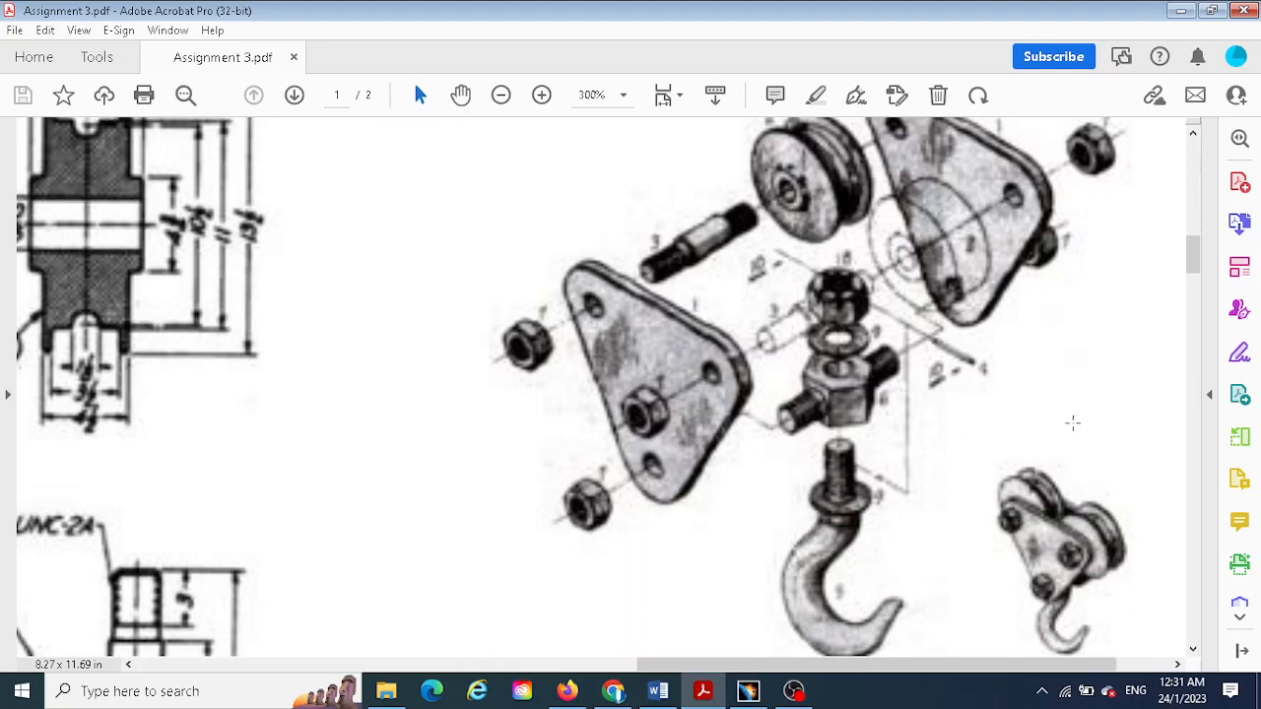
{"action": "scroll", "coordinate": [1024, 425], "scroll_direction": "down", "scroll_amount": 5}
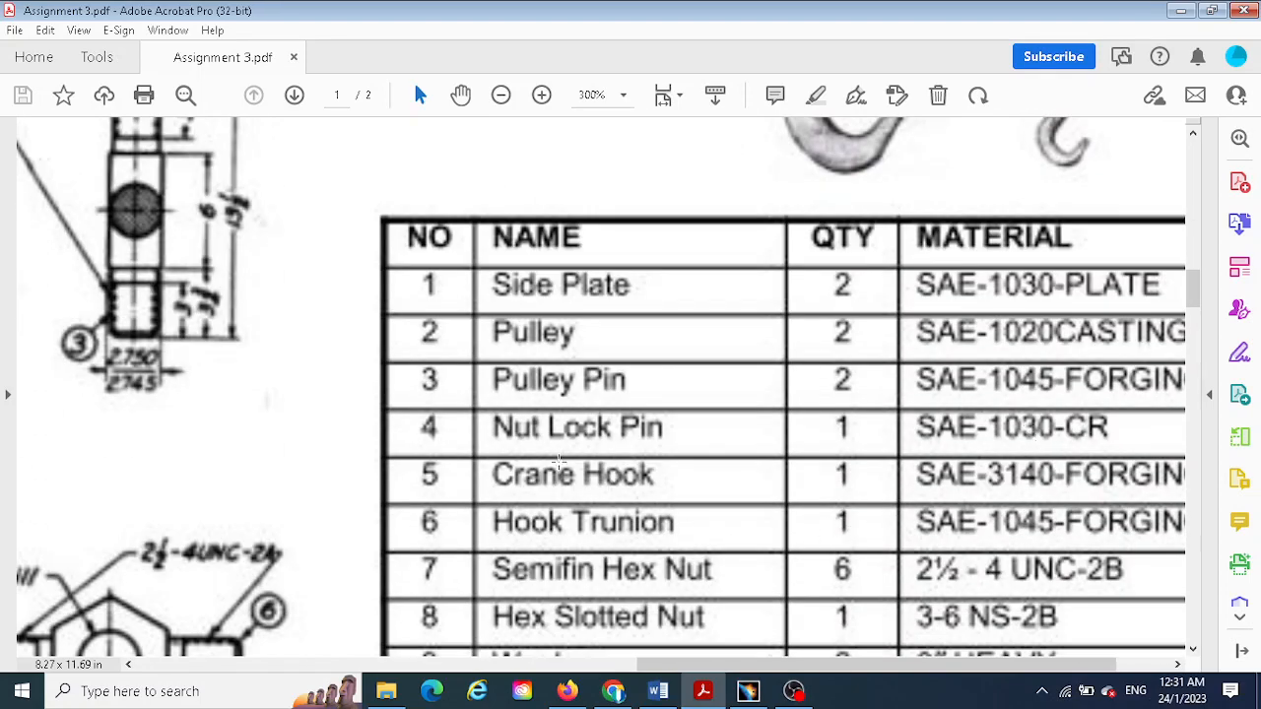
{"action": "scroll", "coordinate": [667, 451], "scroll_direction": "up", "scroll_amount": 5}
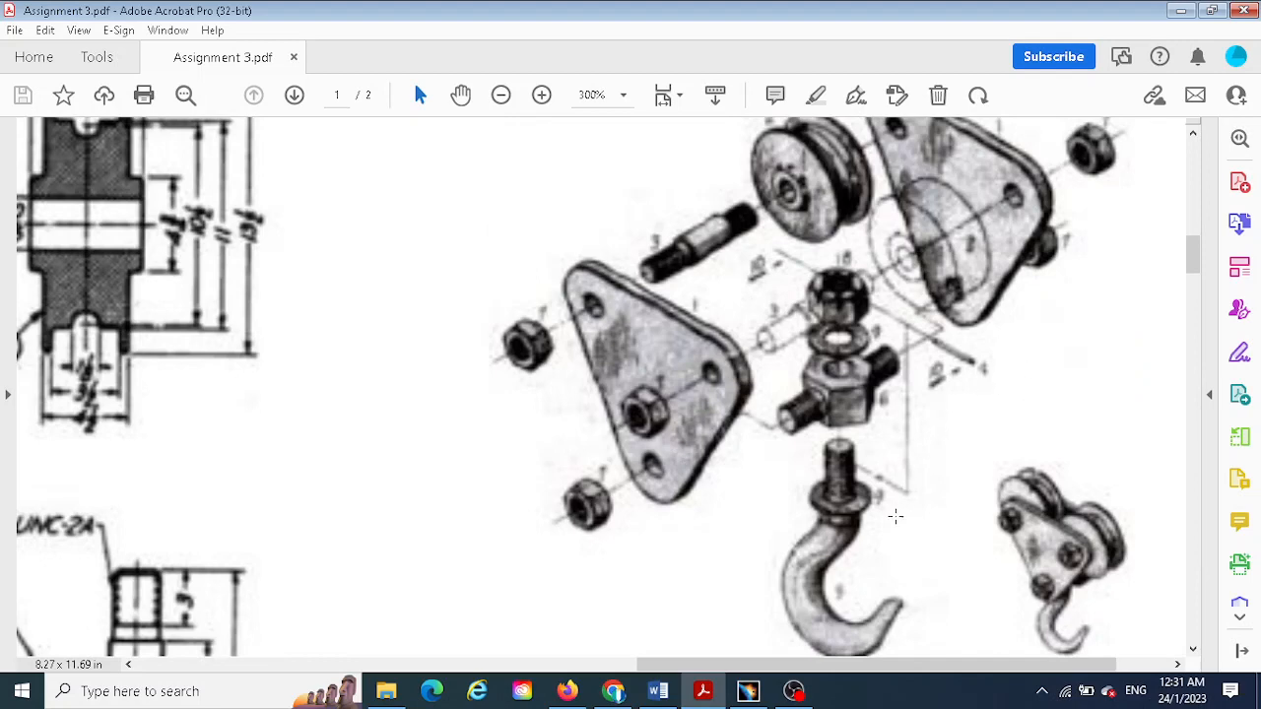
{"action": "scroll", "coordinate": [896, 515], "scroll_direction": "down", "scroll_amount": 5}
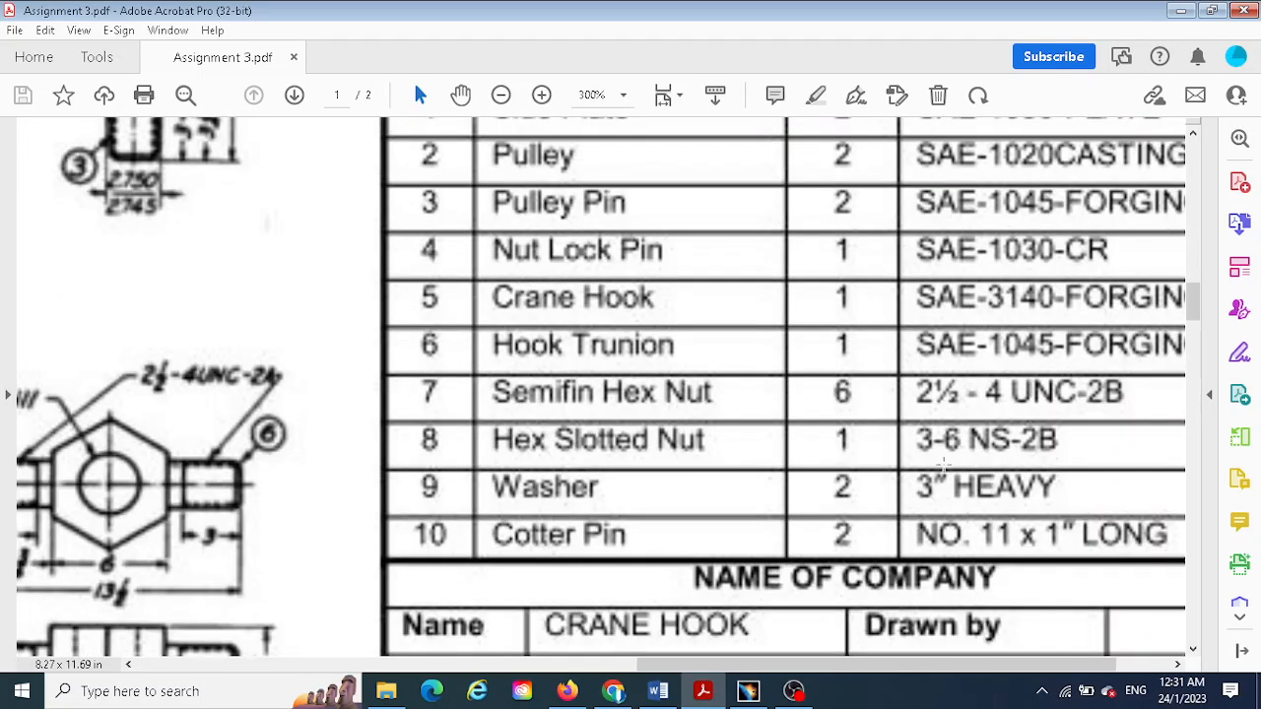
{"action": "scroll", "coordinate": [934, 453], "scroll_direction": "up", "scroll_amount": 5}
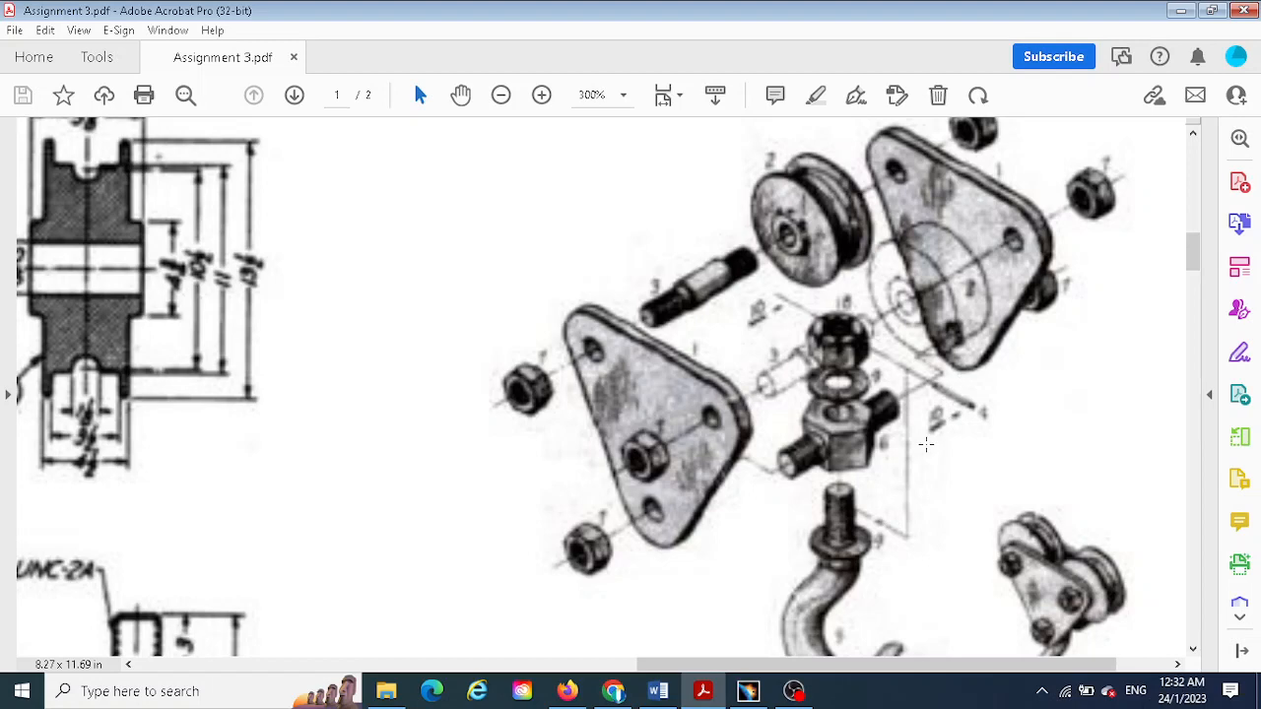
{"action": "scroll", "coordinate": [924, 428], "scroll_direction": "down", "scroll_amount": 3}
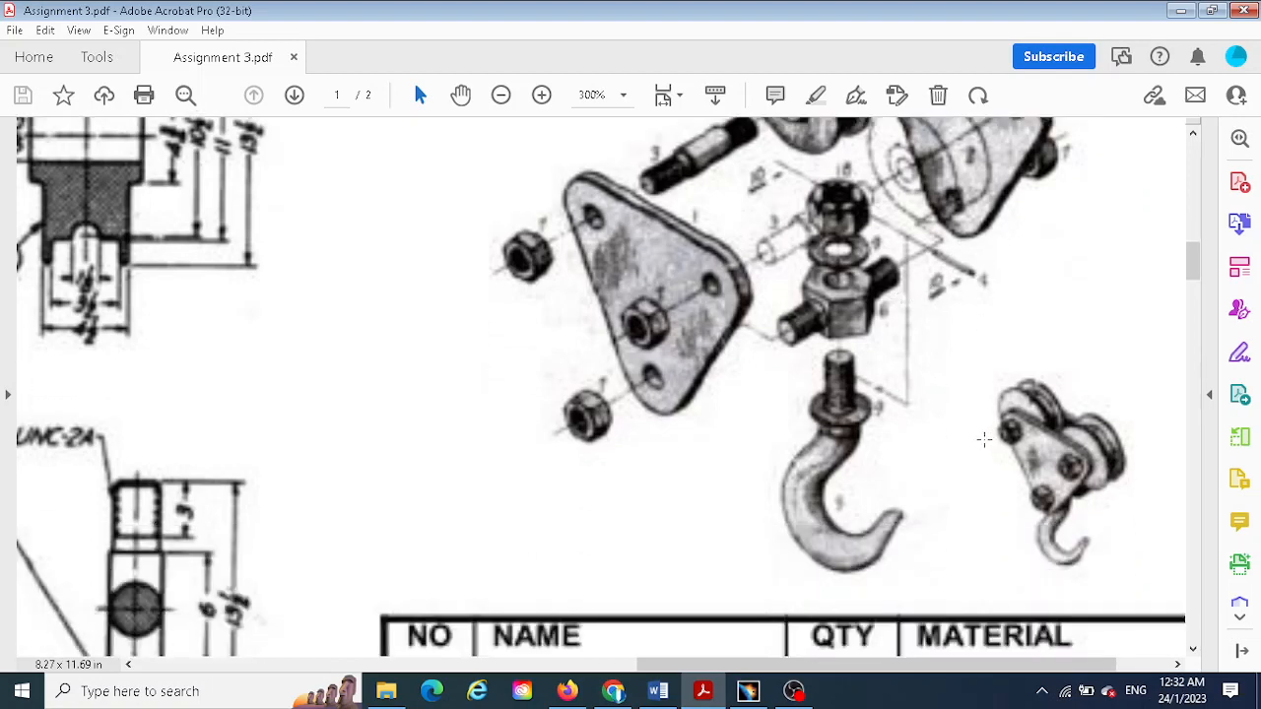
{"action": "scroll", "coordinate": [990, 404], "scroll_direction": "down", "scroll_amount": 10}
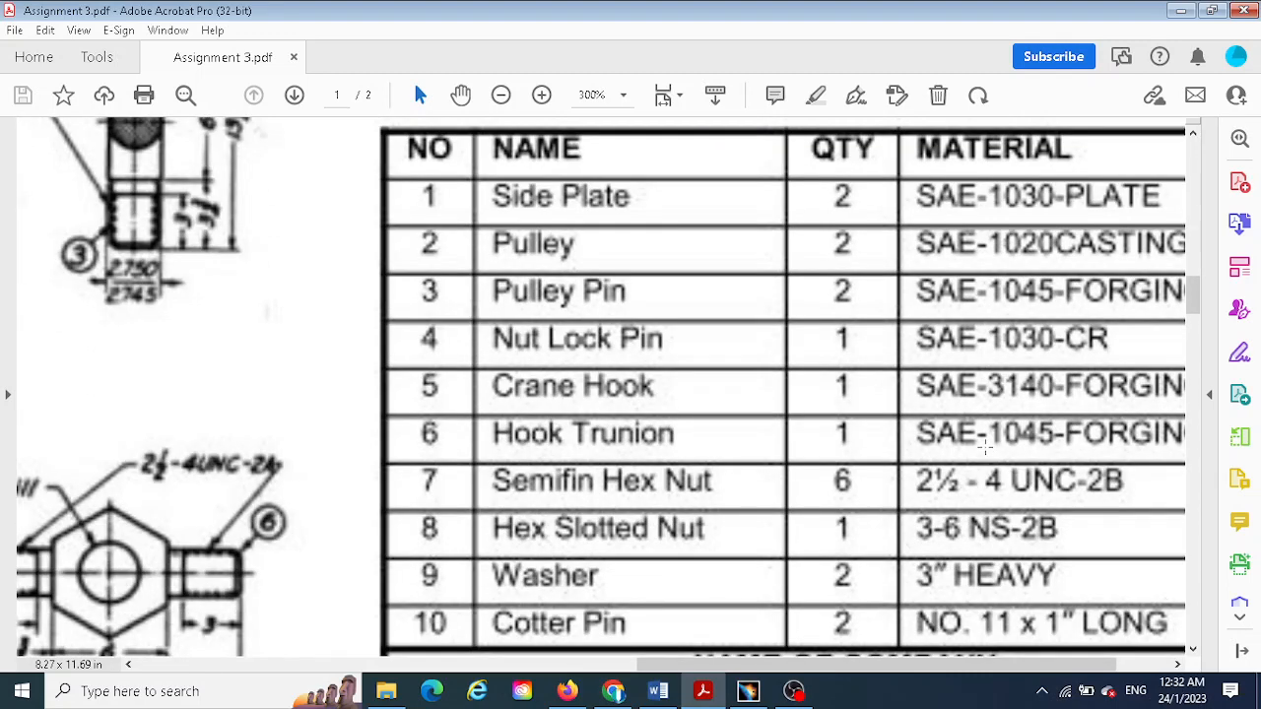
{"action": "scroll", "coordinate": [882, 451], "scroll_direction": "up", "scroll_amount": 5}
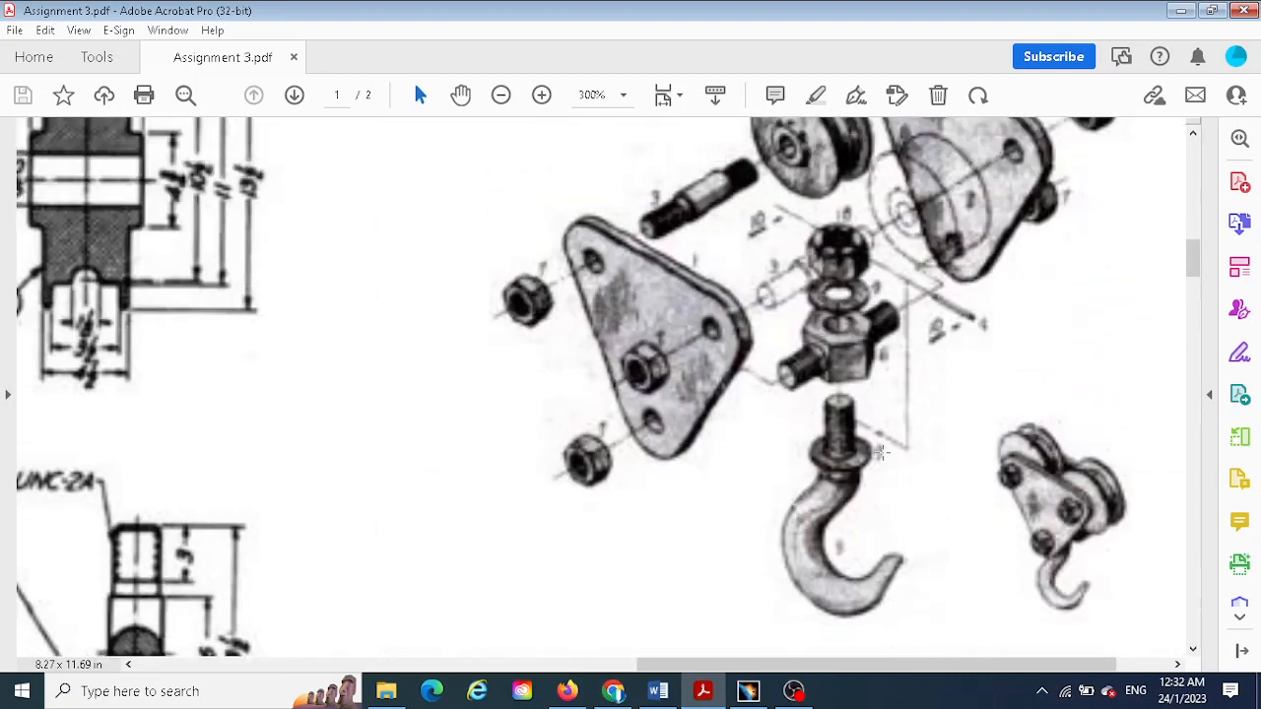
{"action": "scroll", "coordinate": [851, 480], "scroll_direction": "down", "scroll_amount": 2}
{"action": "scroll", "coordinate": [961, 347], "scroll_direction": "up", "scroll_amount": 3}
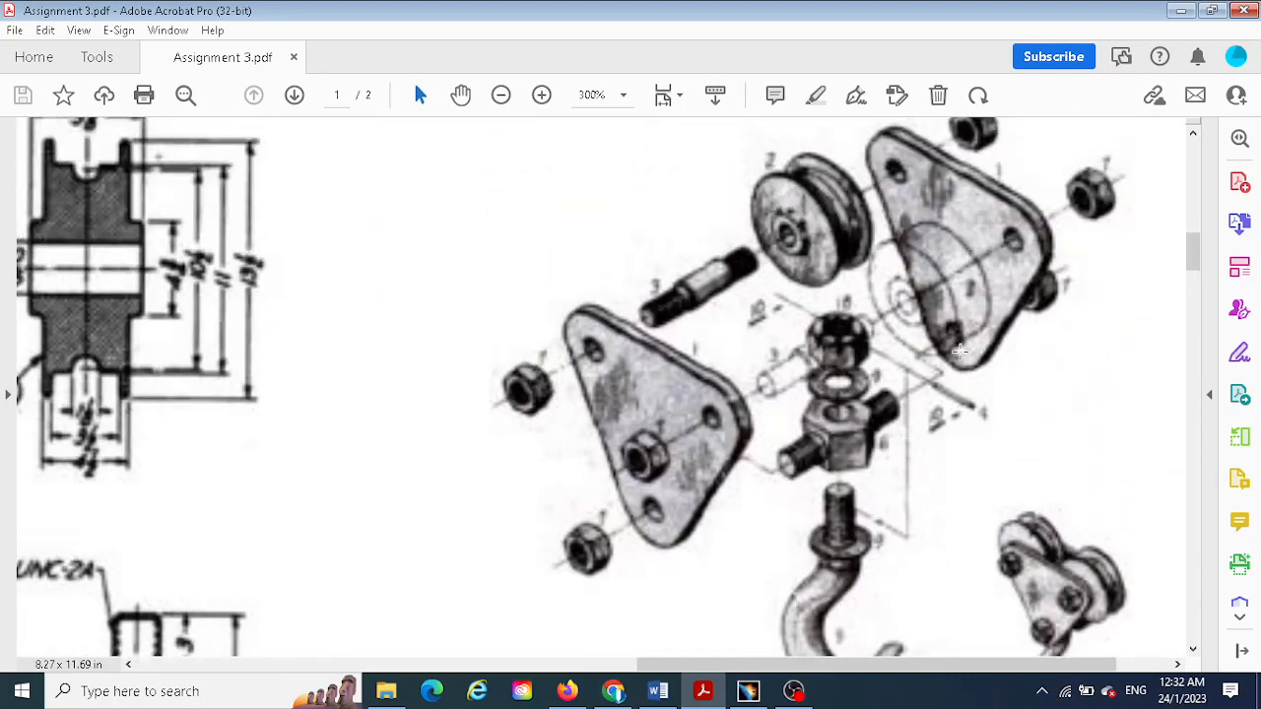
{"action": "scroll", "coordinate": [921, 312], "scroll_direction": "down", "scroll_amount": 7}
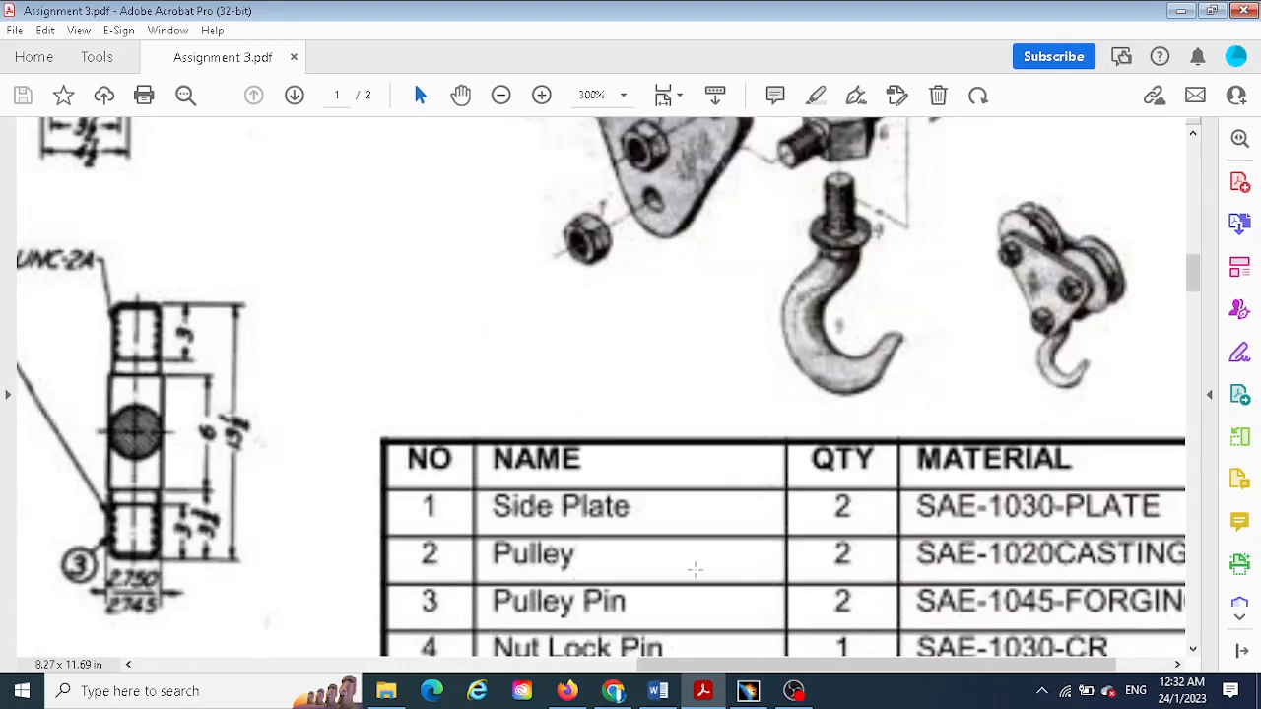